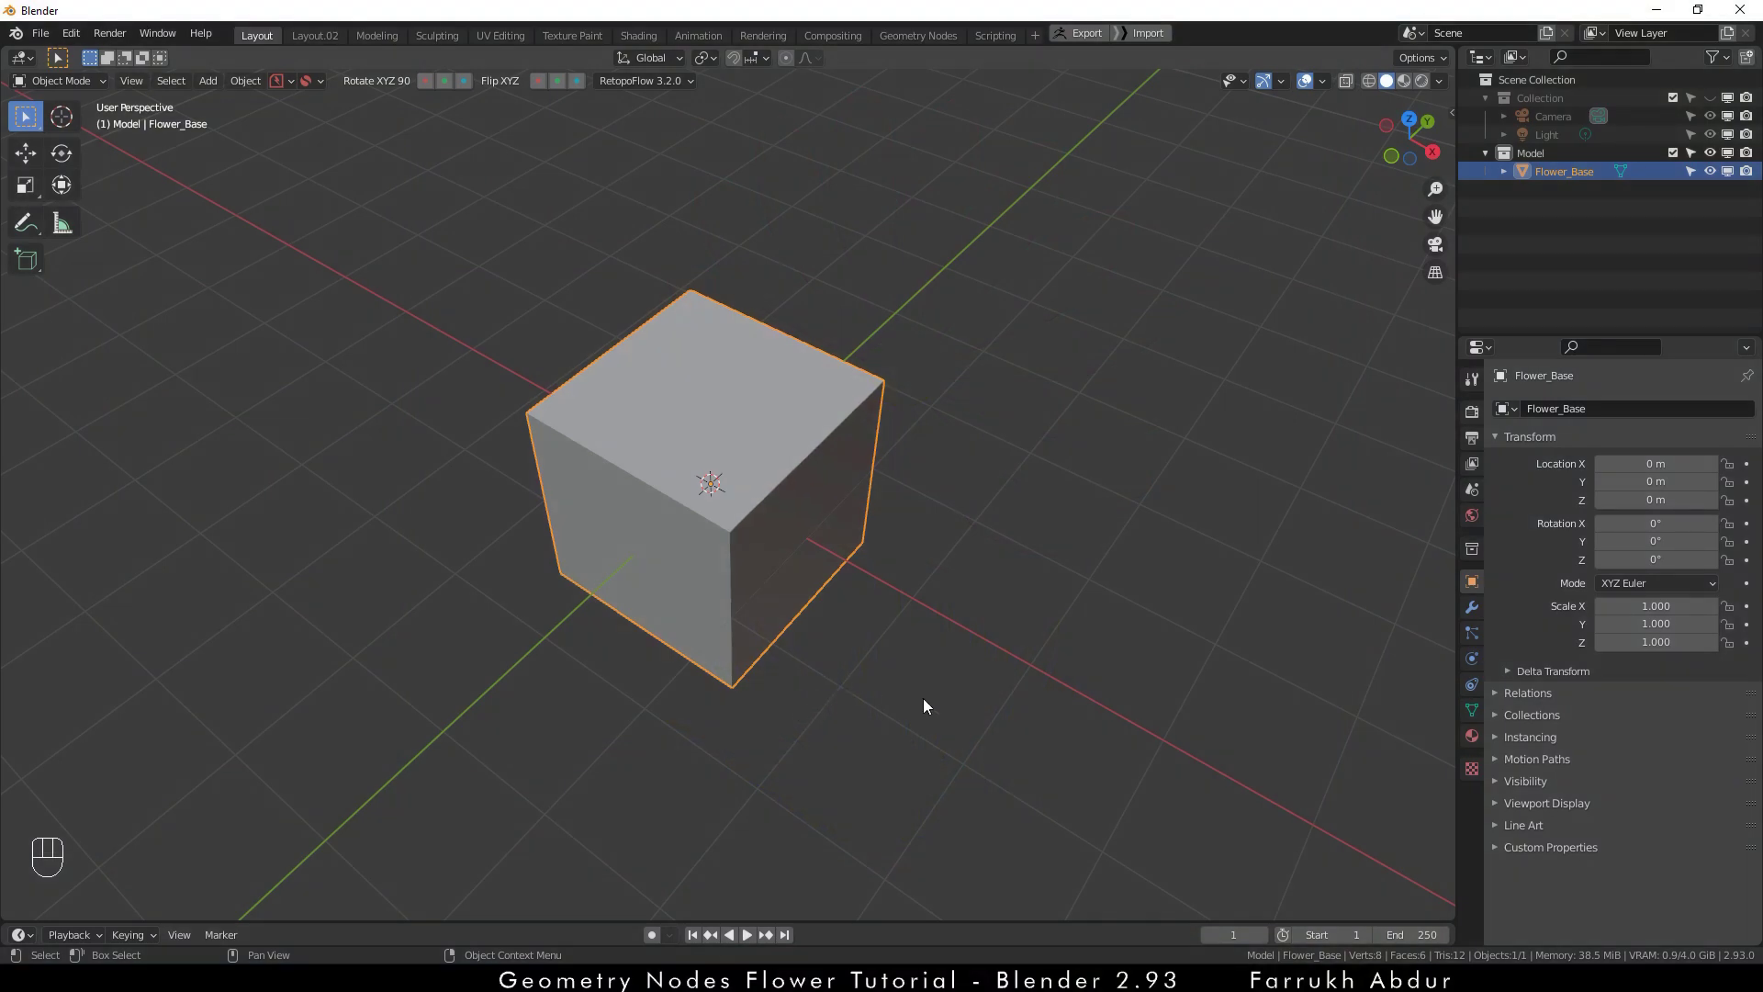
- Add a mesh plane and move it along the X axis to about 4.28 m, clear of the cube
left_click_drag(955, 709, 985, 679, "alt")
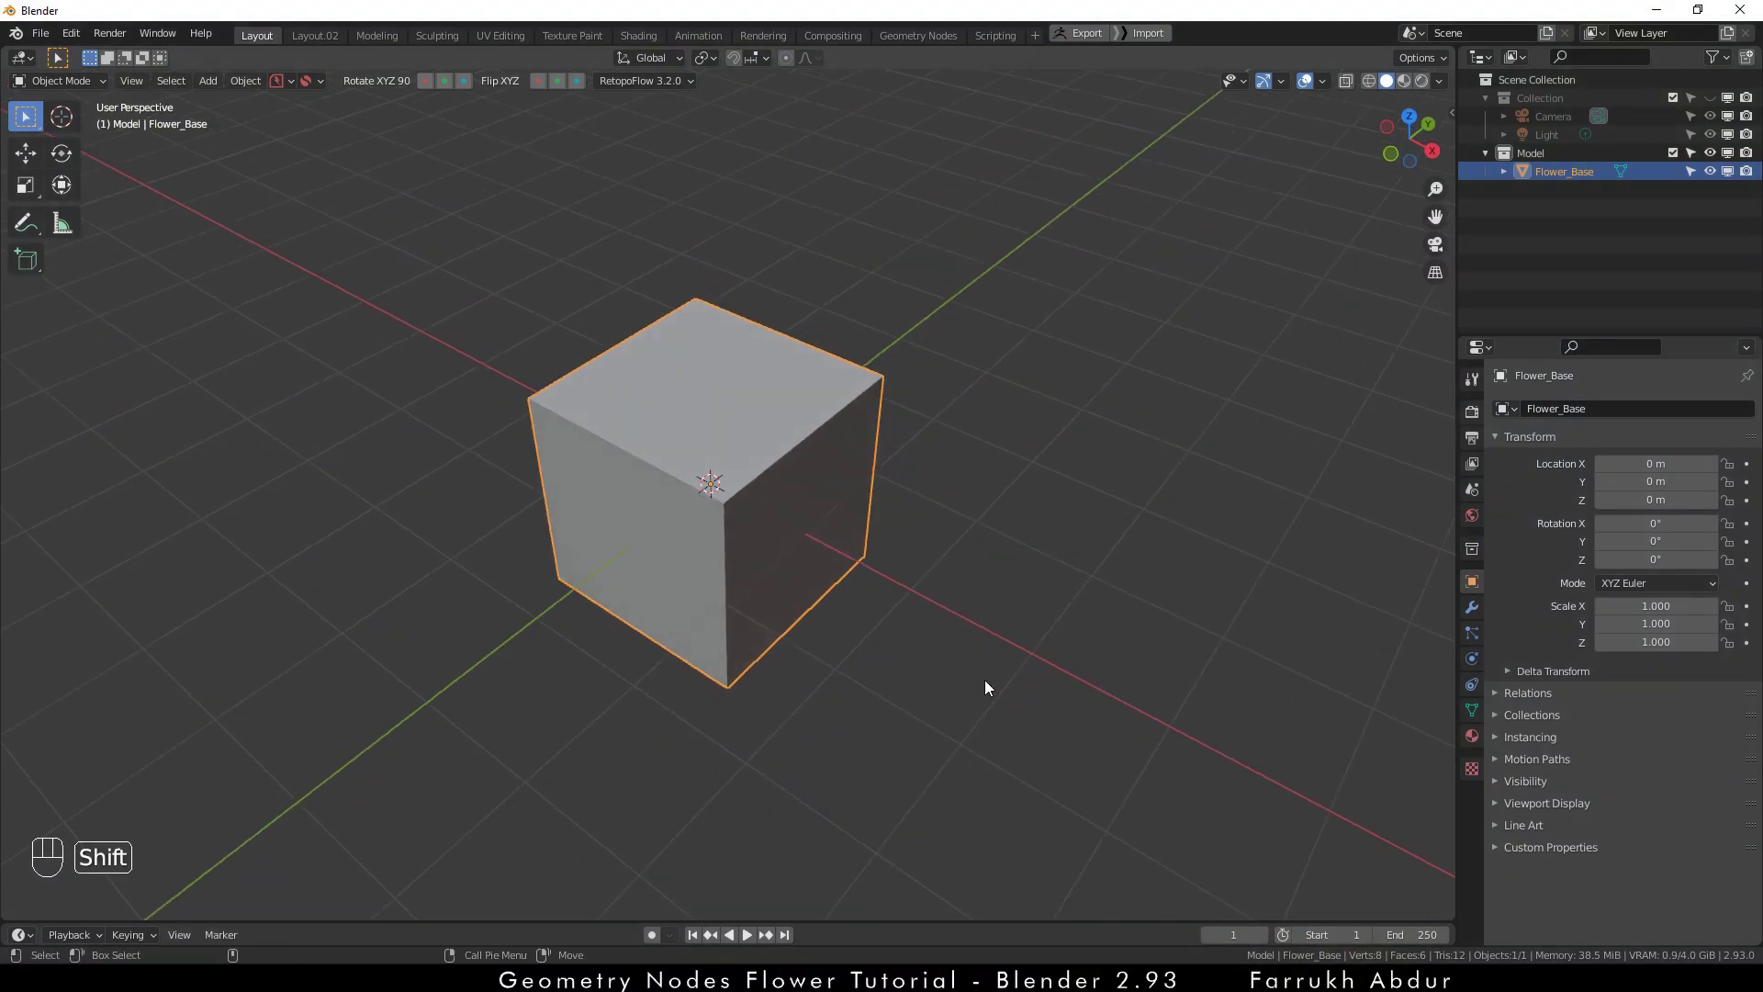
key("shift+a")
mouse_move(948, 532)
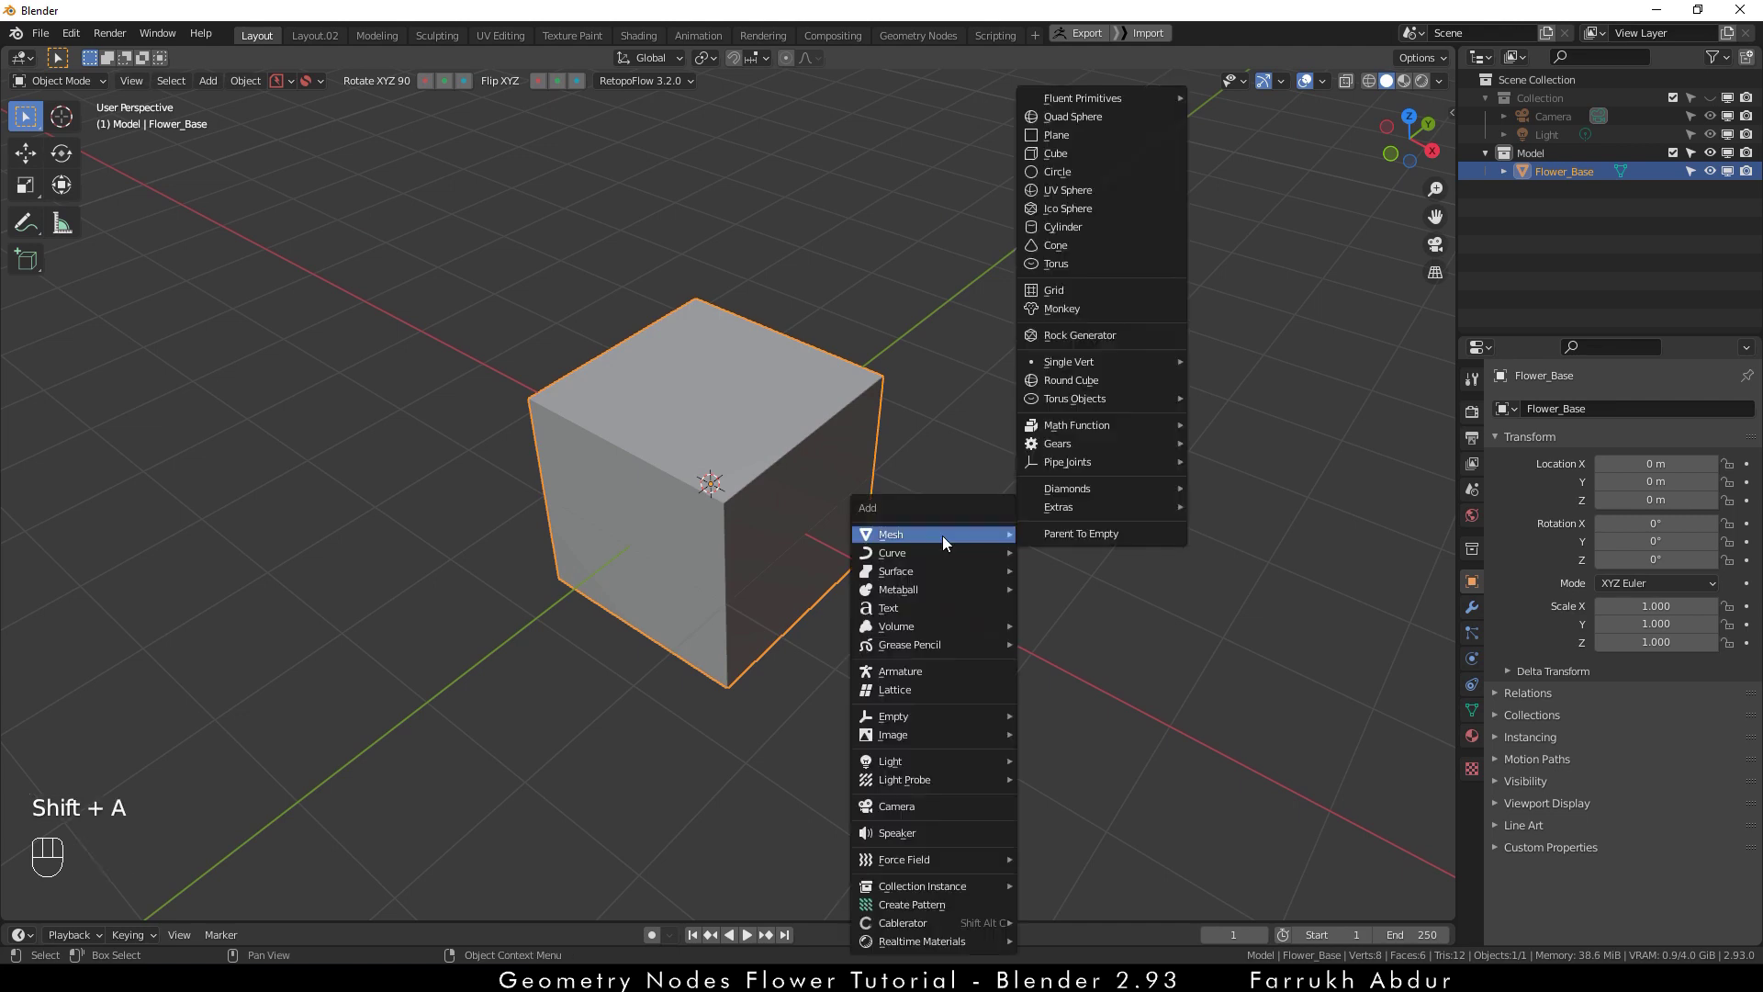
left_click(1089, 136)
key("w")
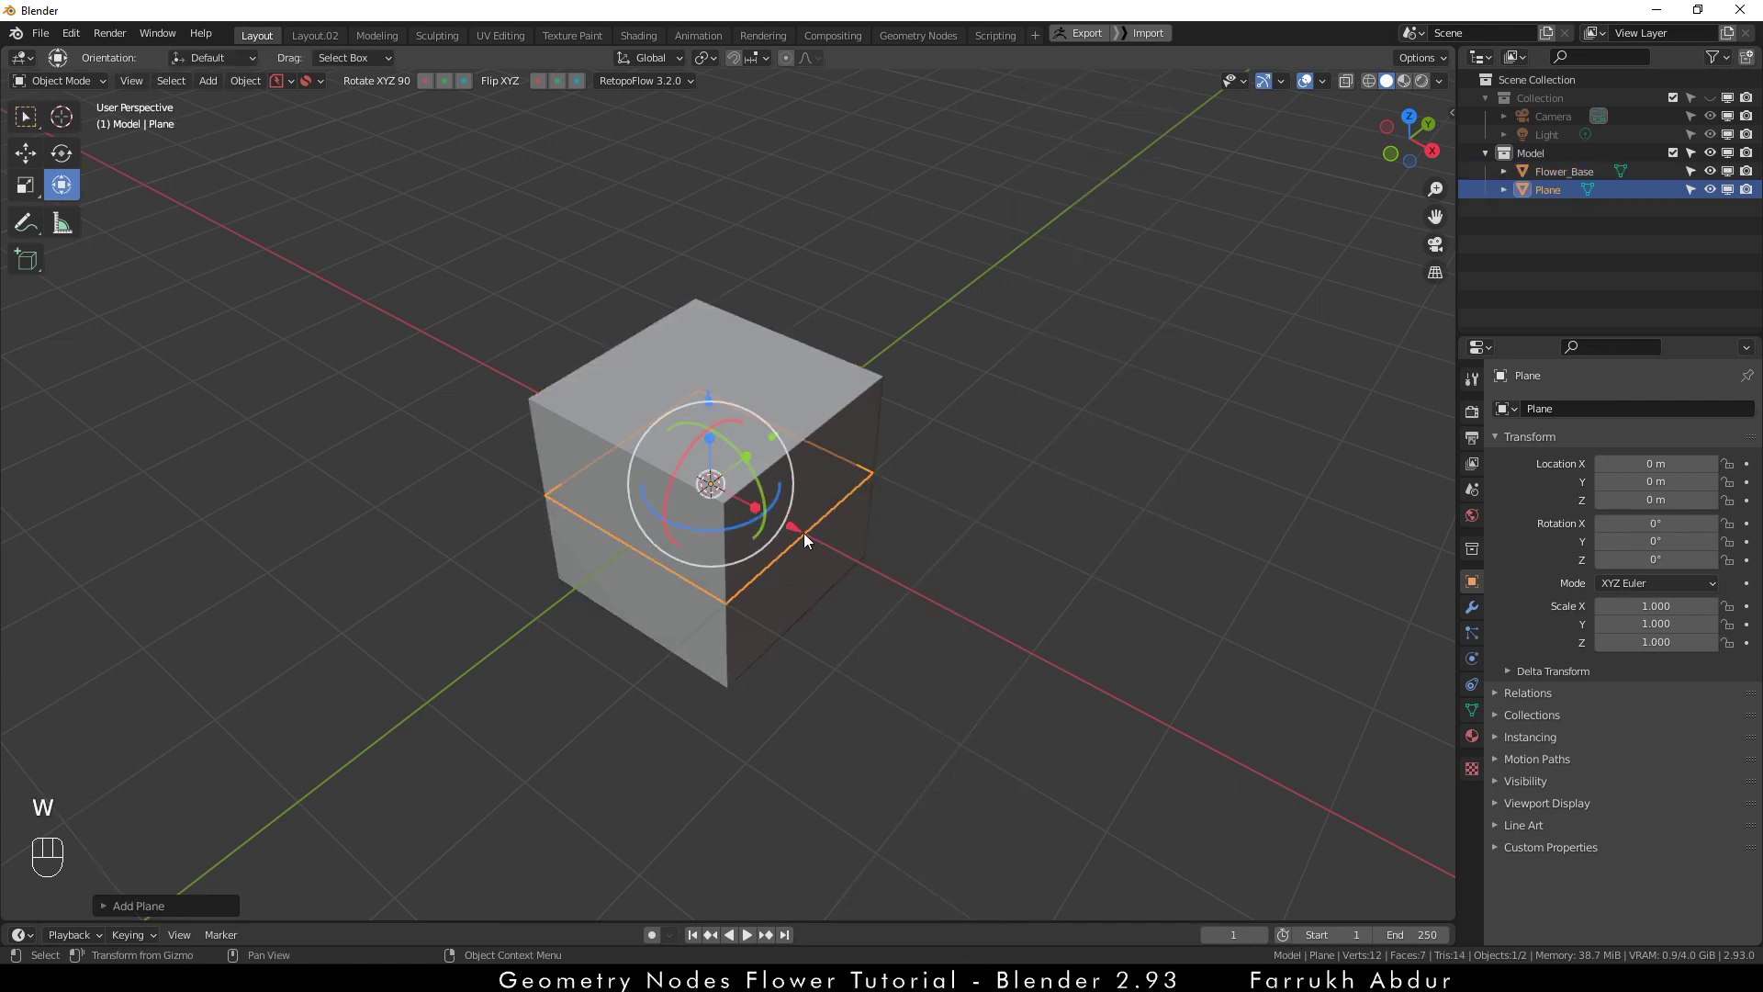
left_click_drag(810, 534, 1217, 697)
middle_click_drag(1216, 690, 1027, 534, "shift")
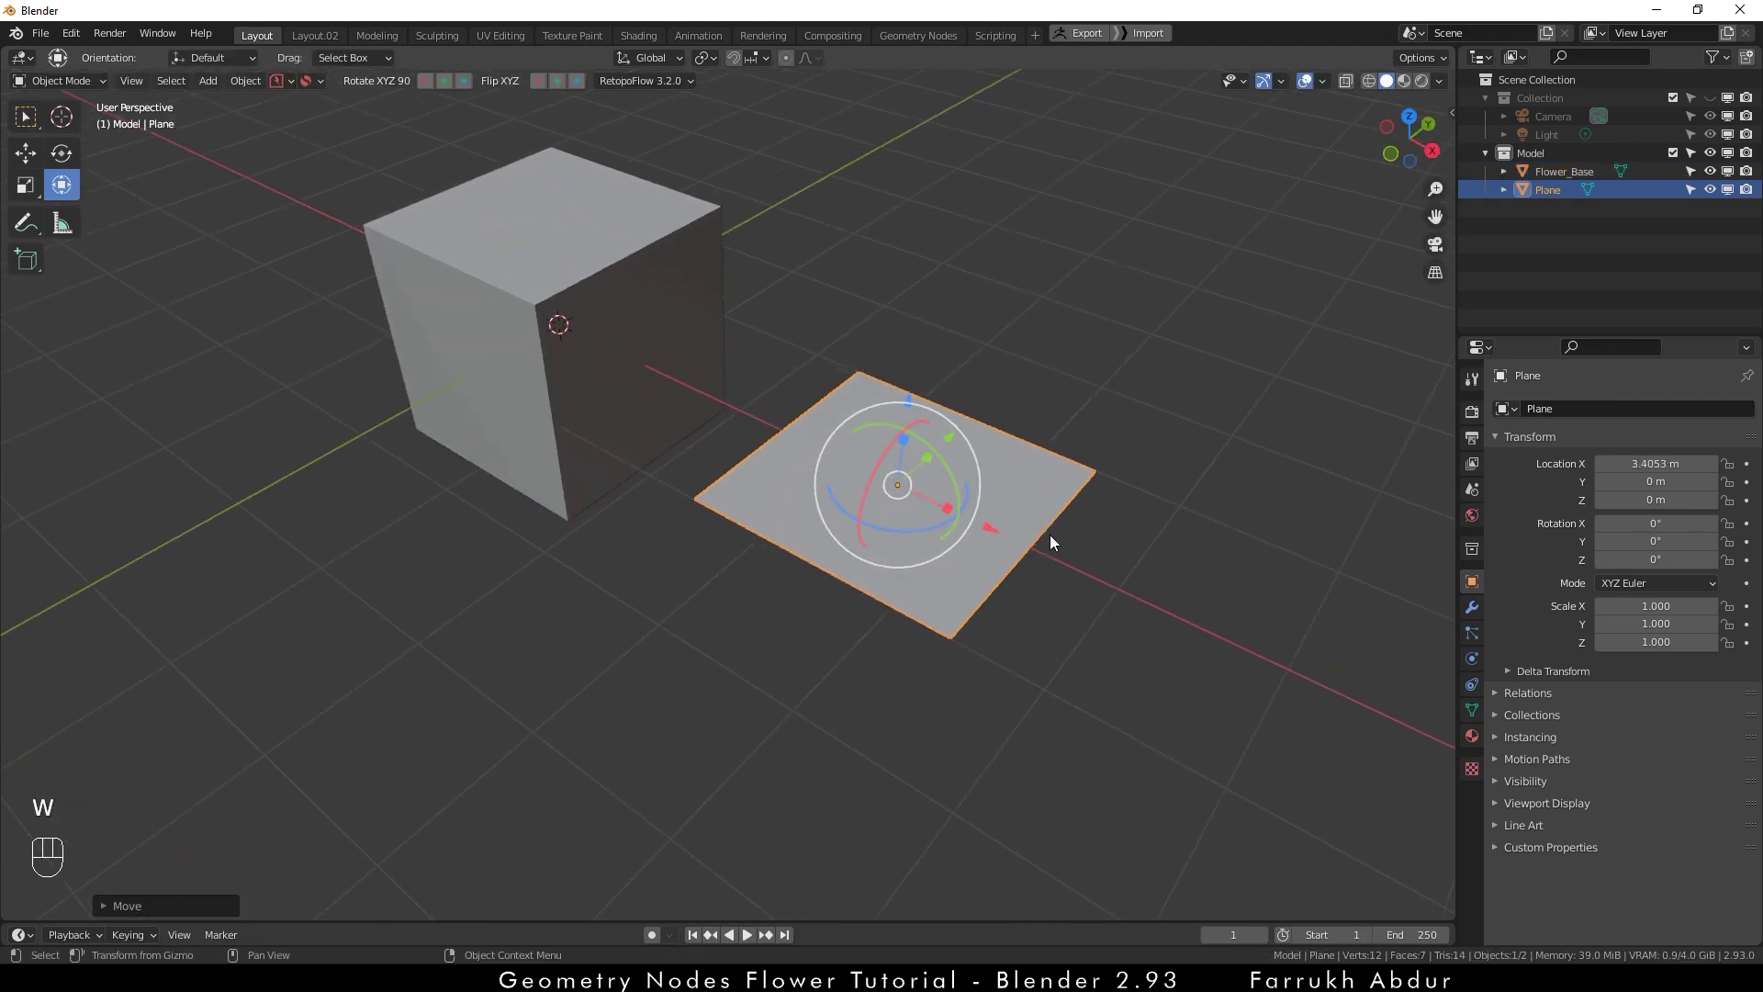
left_click_drag(1006, 532, 1122, 586)
middle_click_drag(1224, 617, 1111, 614)
left_click_drag(1111, 614, 1122, 678, "alt")
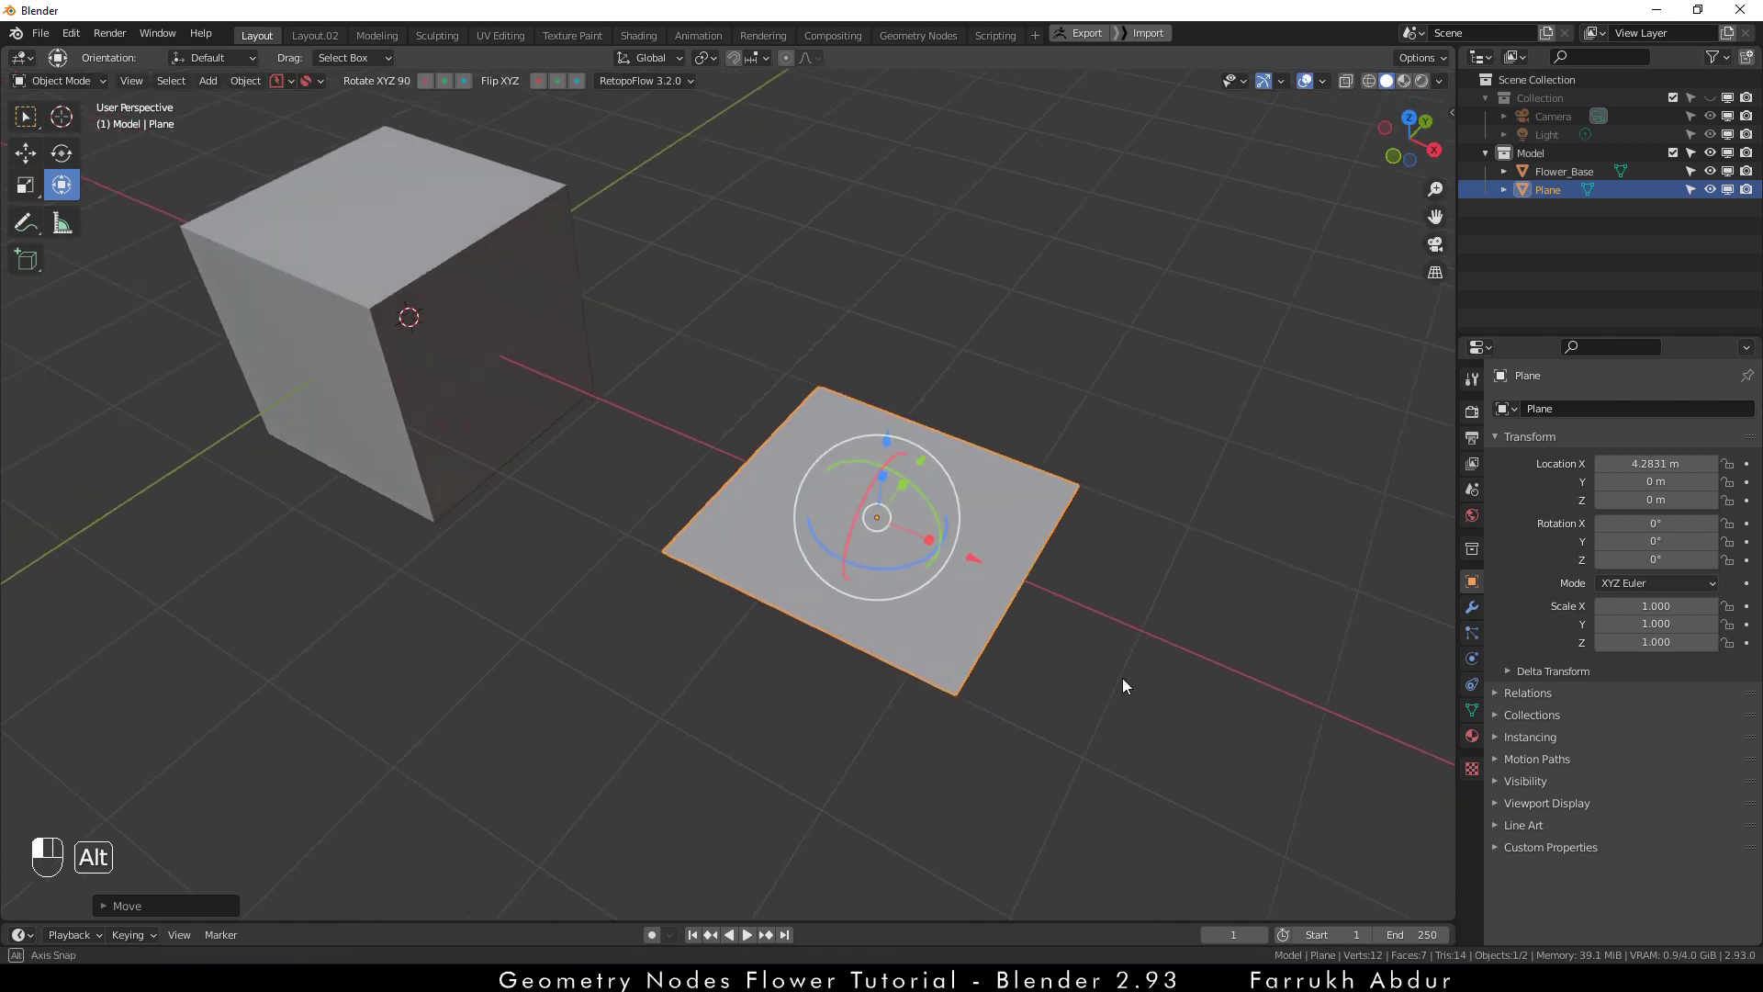
- Rename the plane as Flower_Petal
key("F2")
type("Flo")
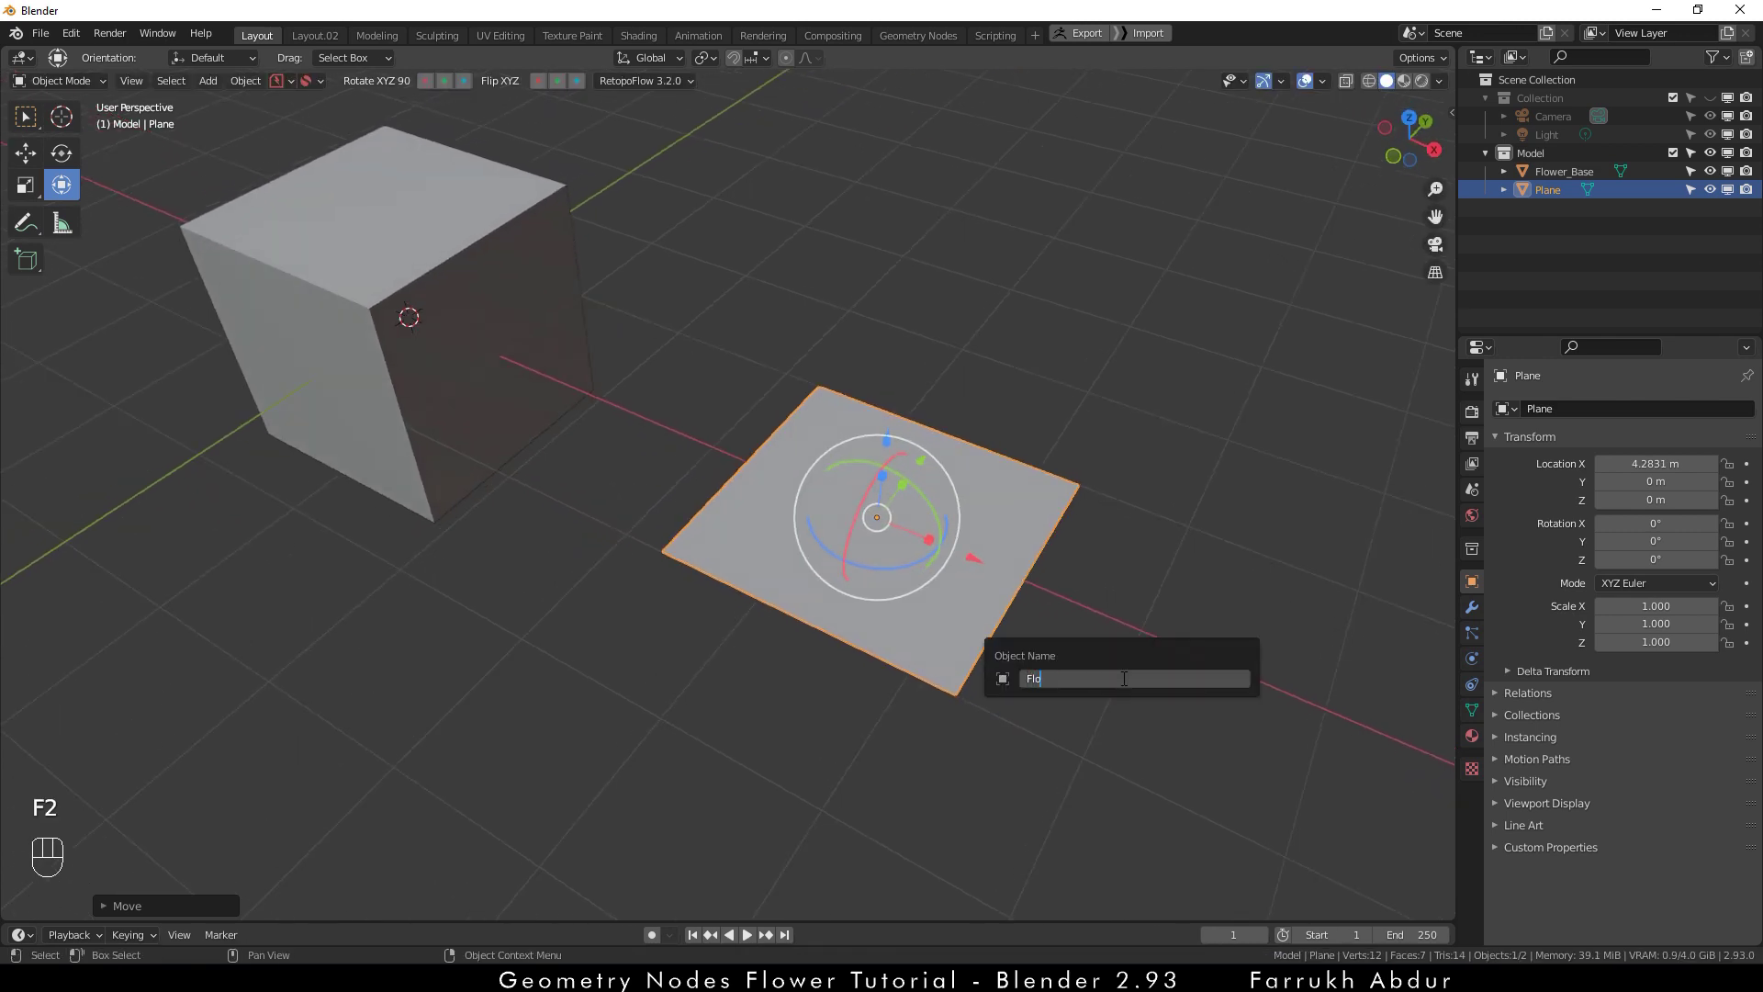
type("wer_Petal")
key("Return")
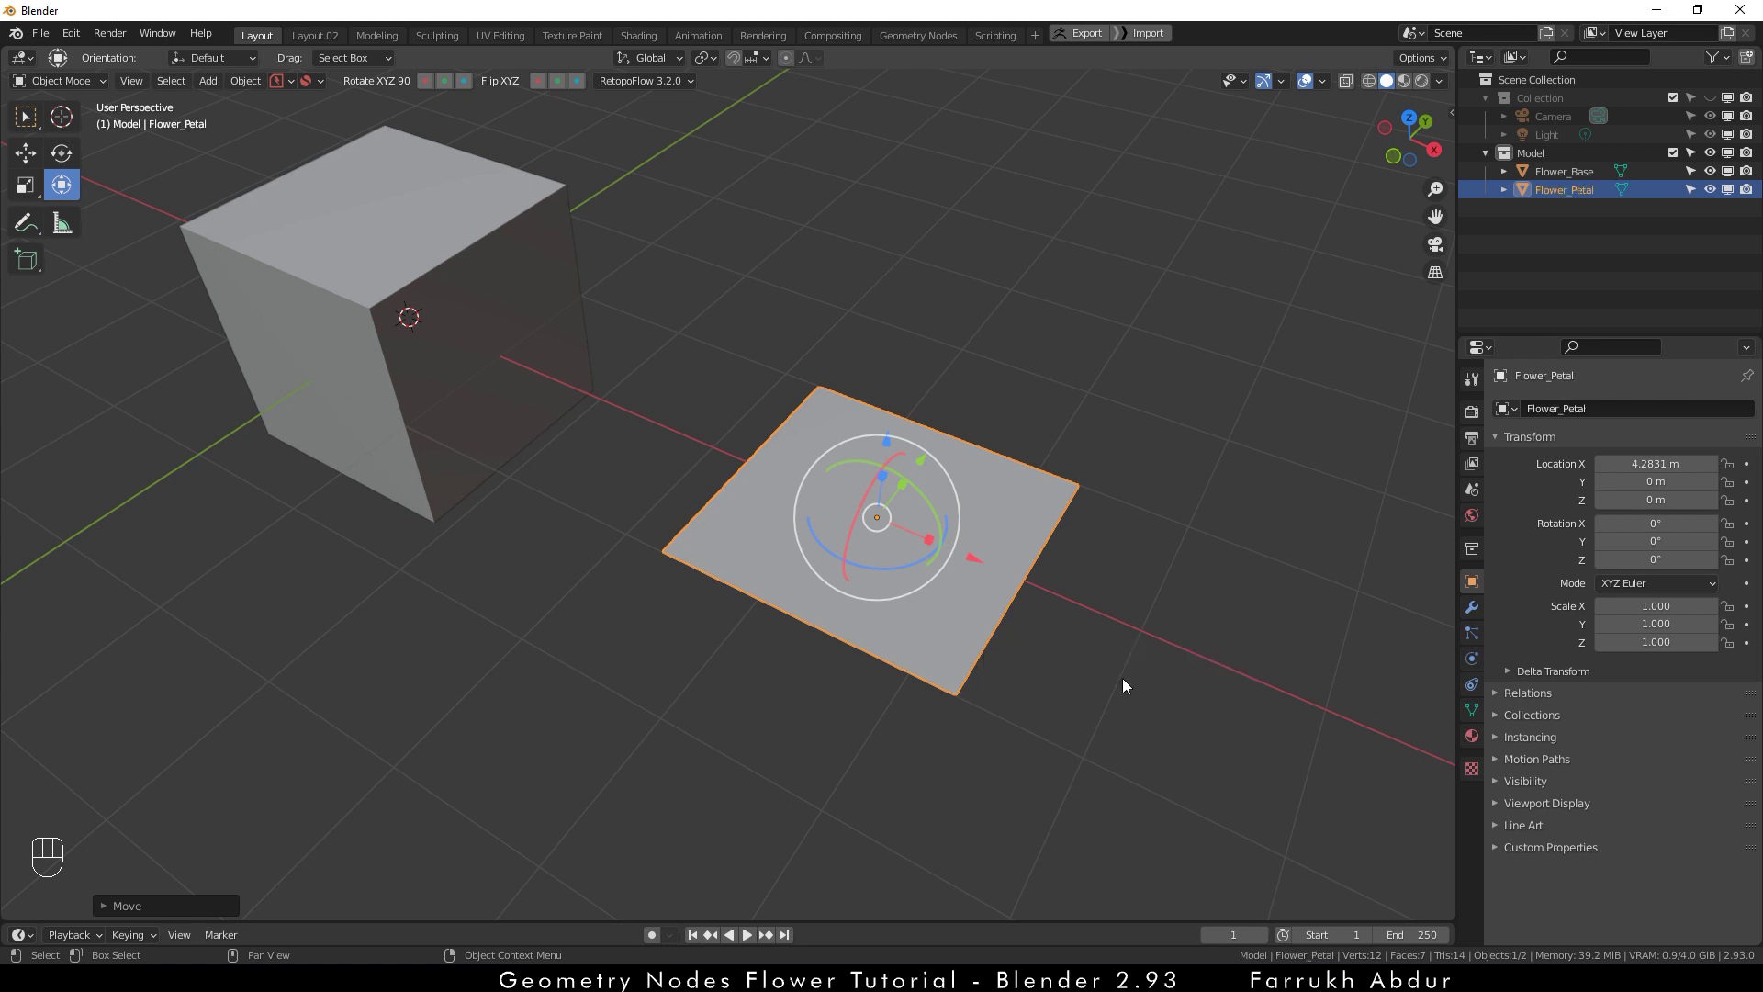
- Scale the petal plane into a long strip, about 0.439 in Y and 1.172 in X
left_click_drag(1184, 644, 1141, 630, "alt")
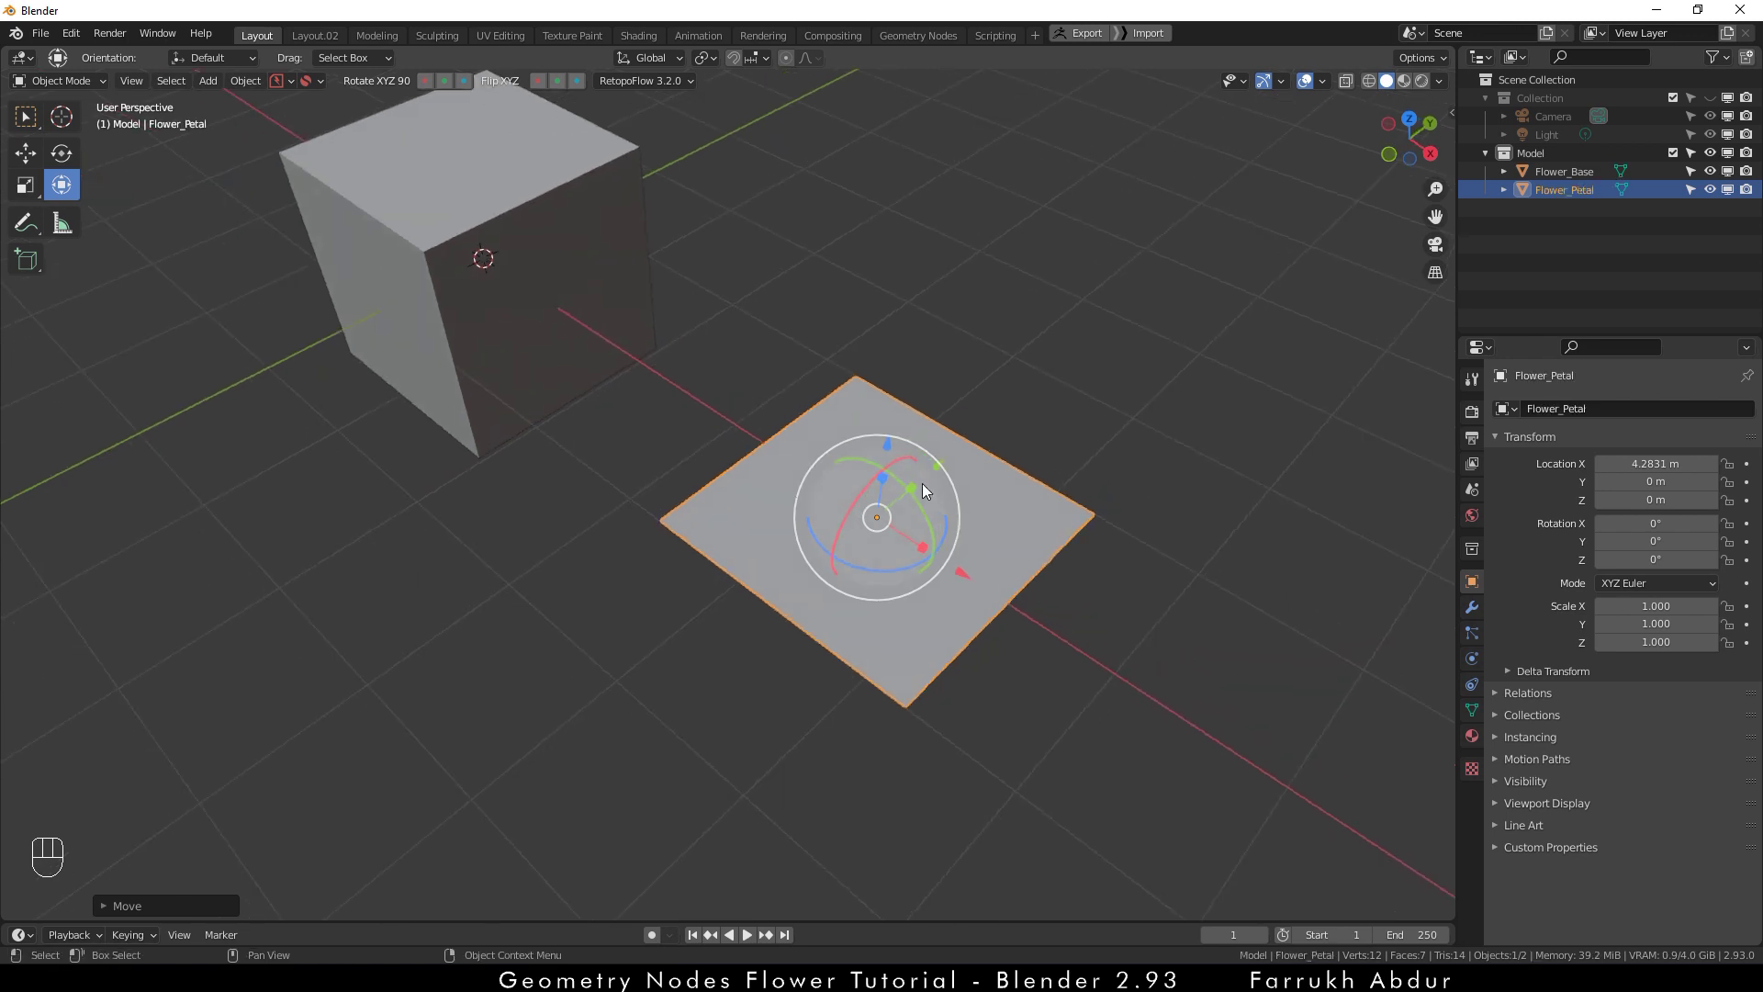
key("s")
key("y")
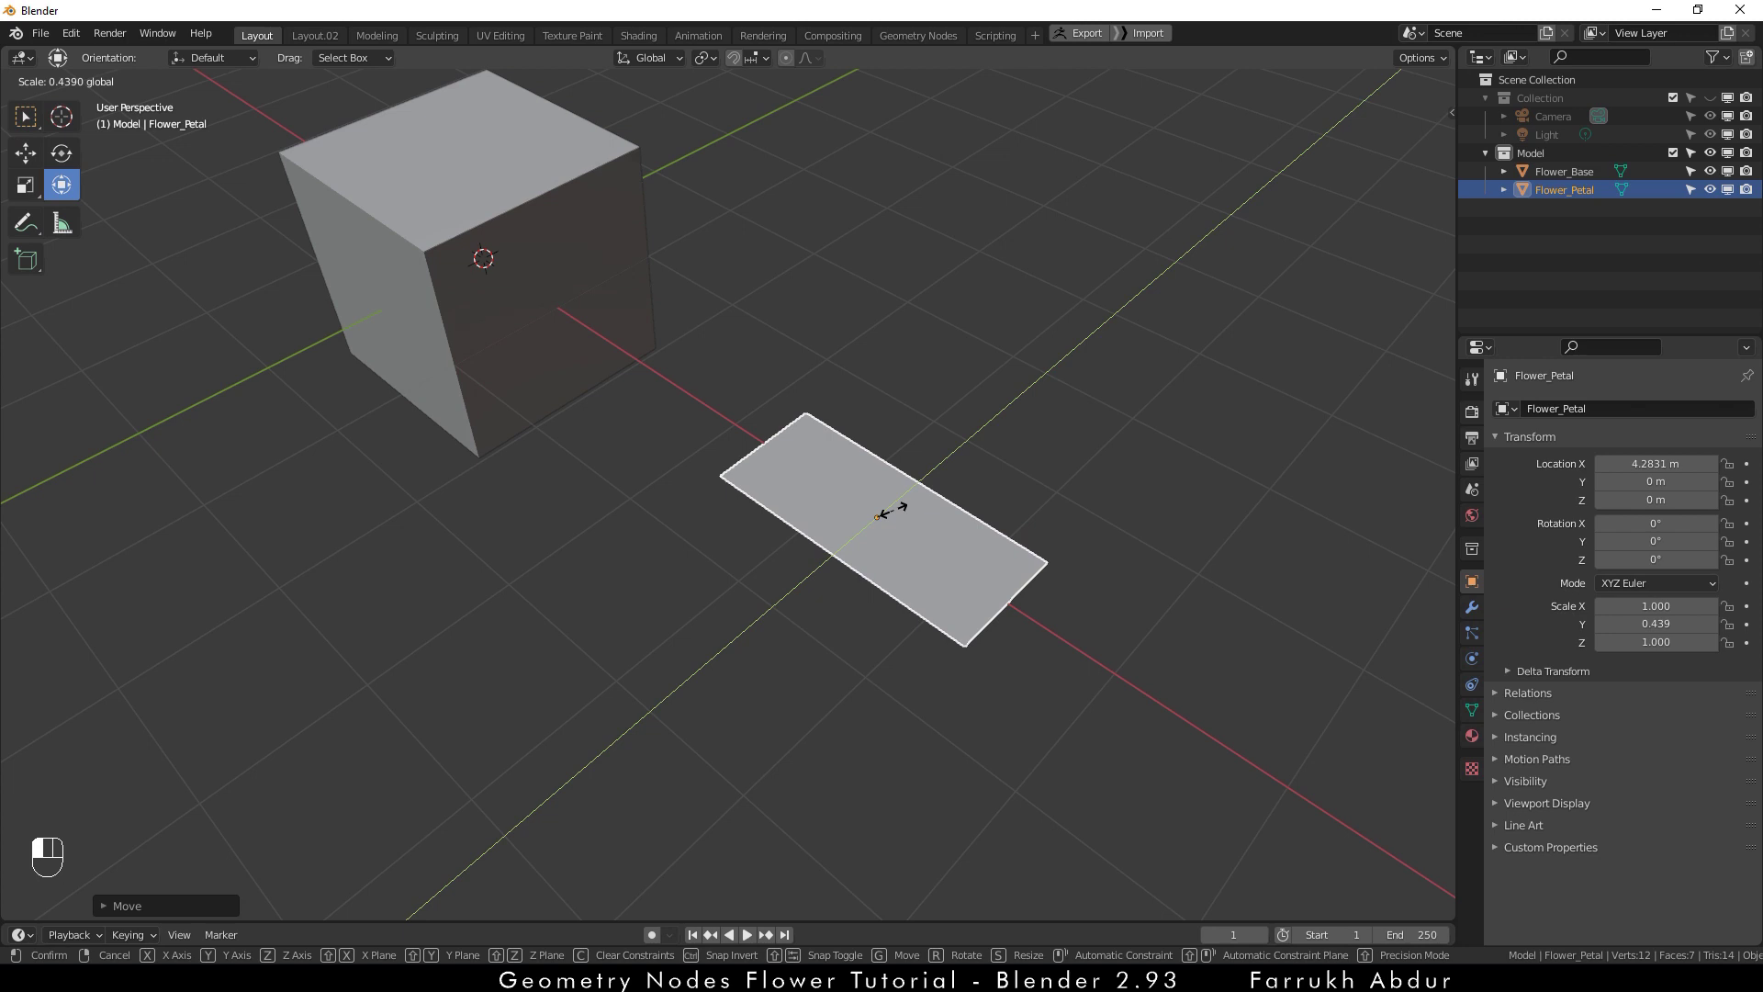
left_click(893, 514)
left_click_drag(798, 696, 936, 637, "alt")
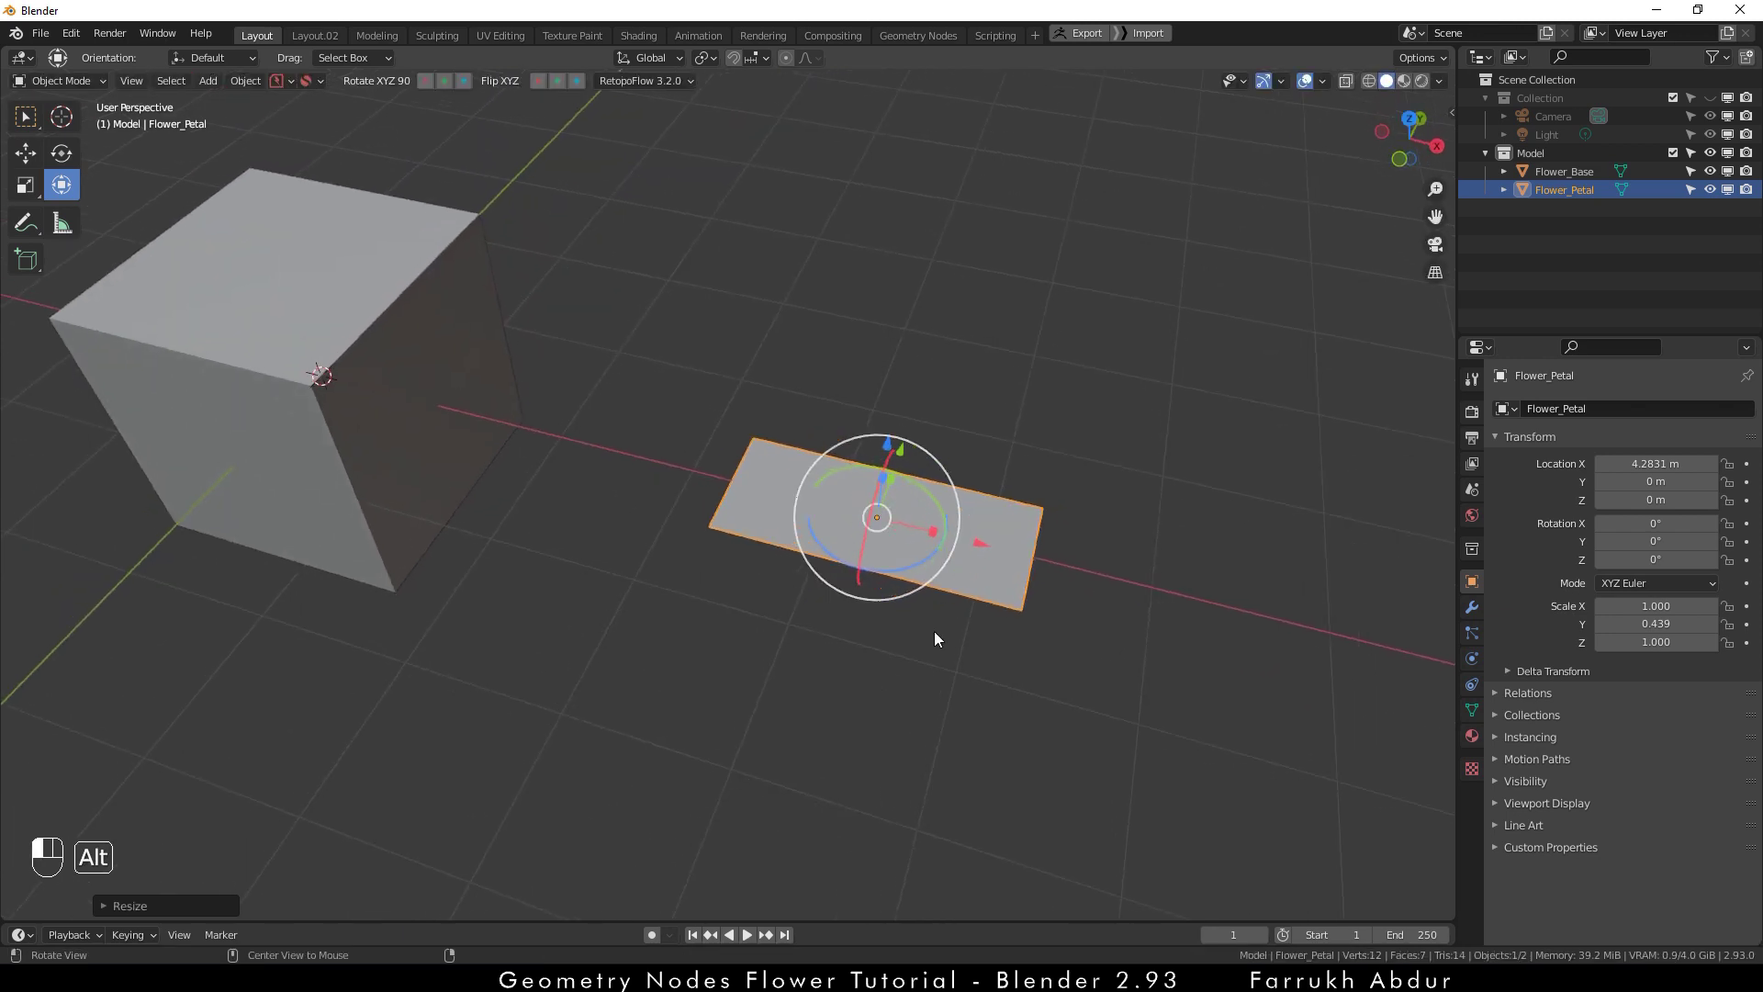
key("s")
key("x")
left_click(943, 533)
- Enter Edit Mode and add three evenly spaced loop cuts across the petal's length
key("Tab")
scroll(962, 666, "up", 1)
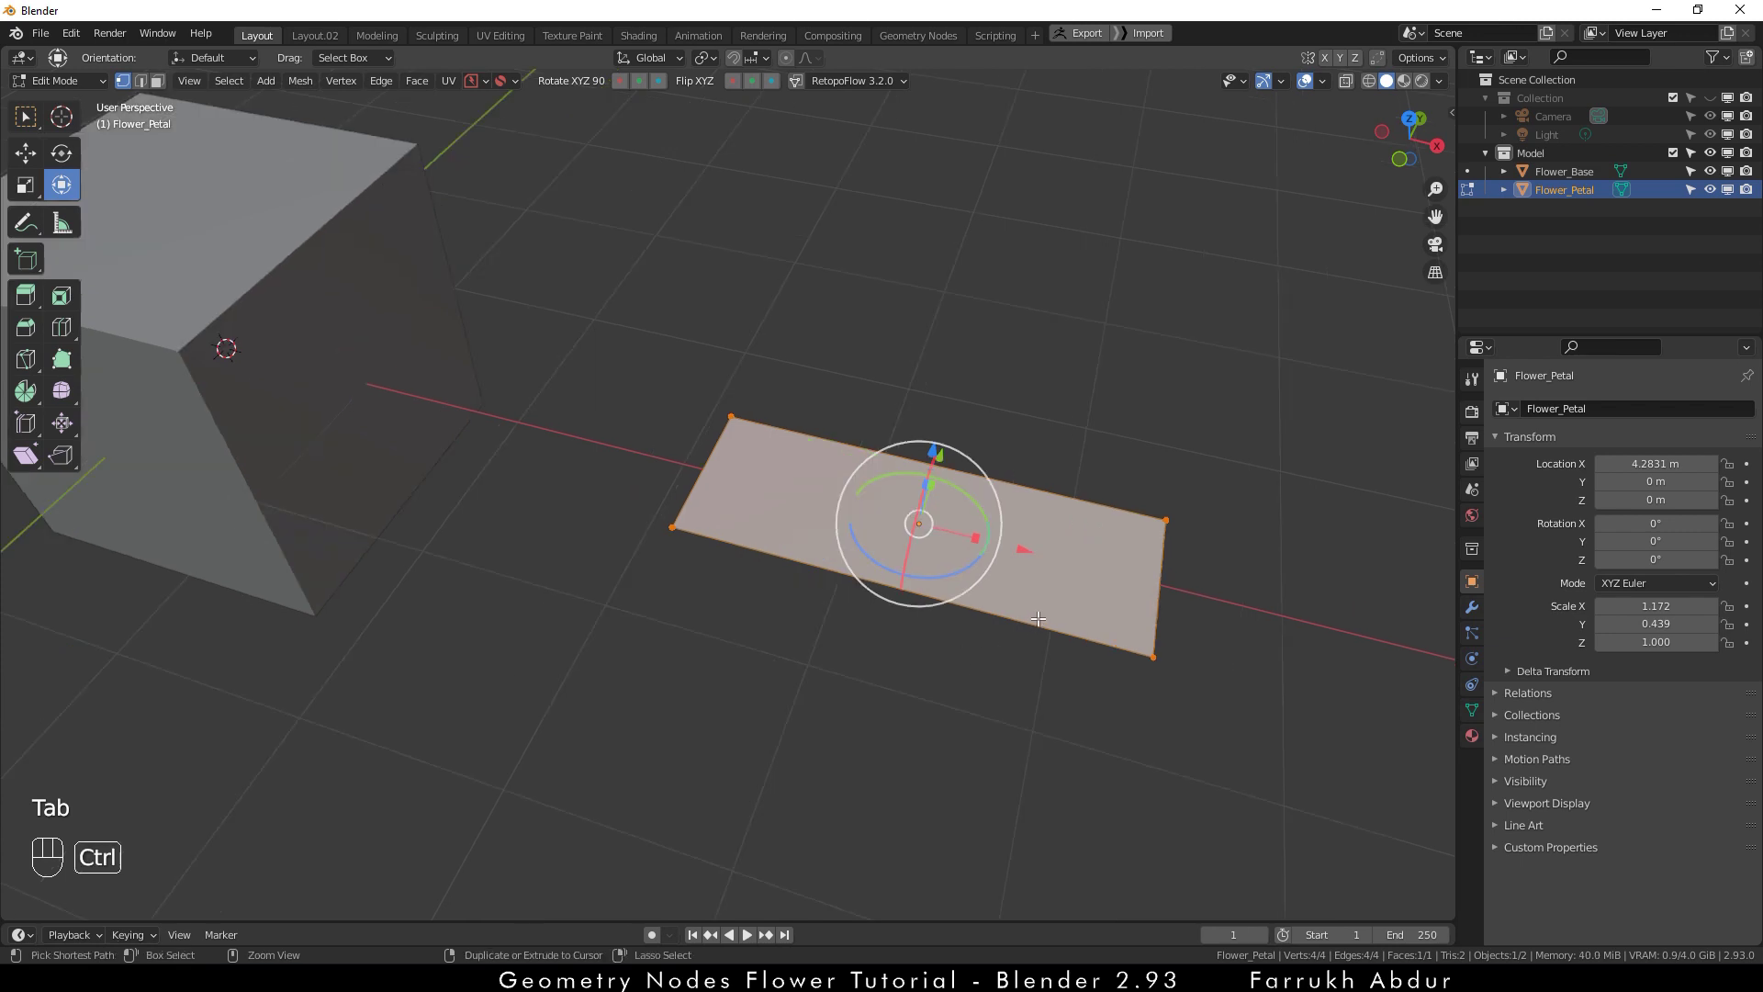
key("ctrl+r")
scroll(1037, 619, "up", 1)
left_click(1038, 619)
right_click(1038, 619)
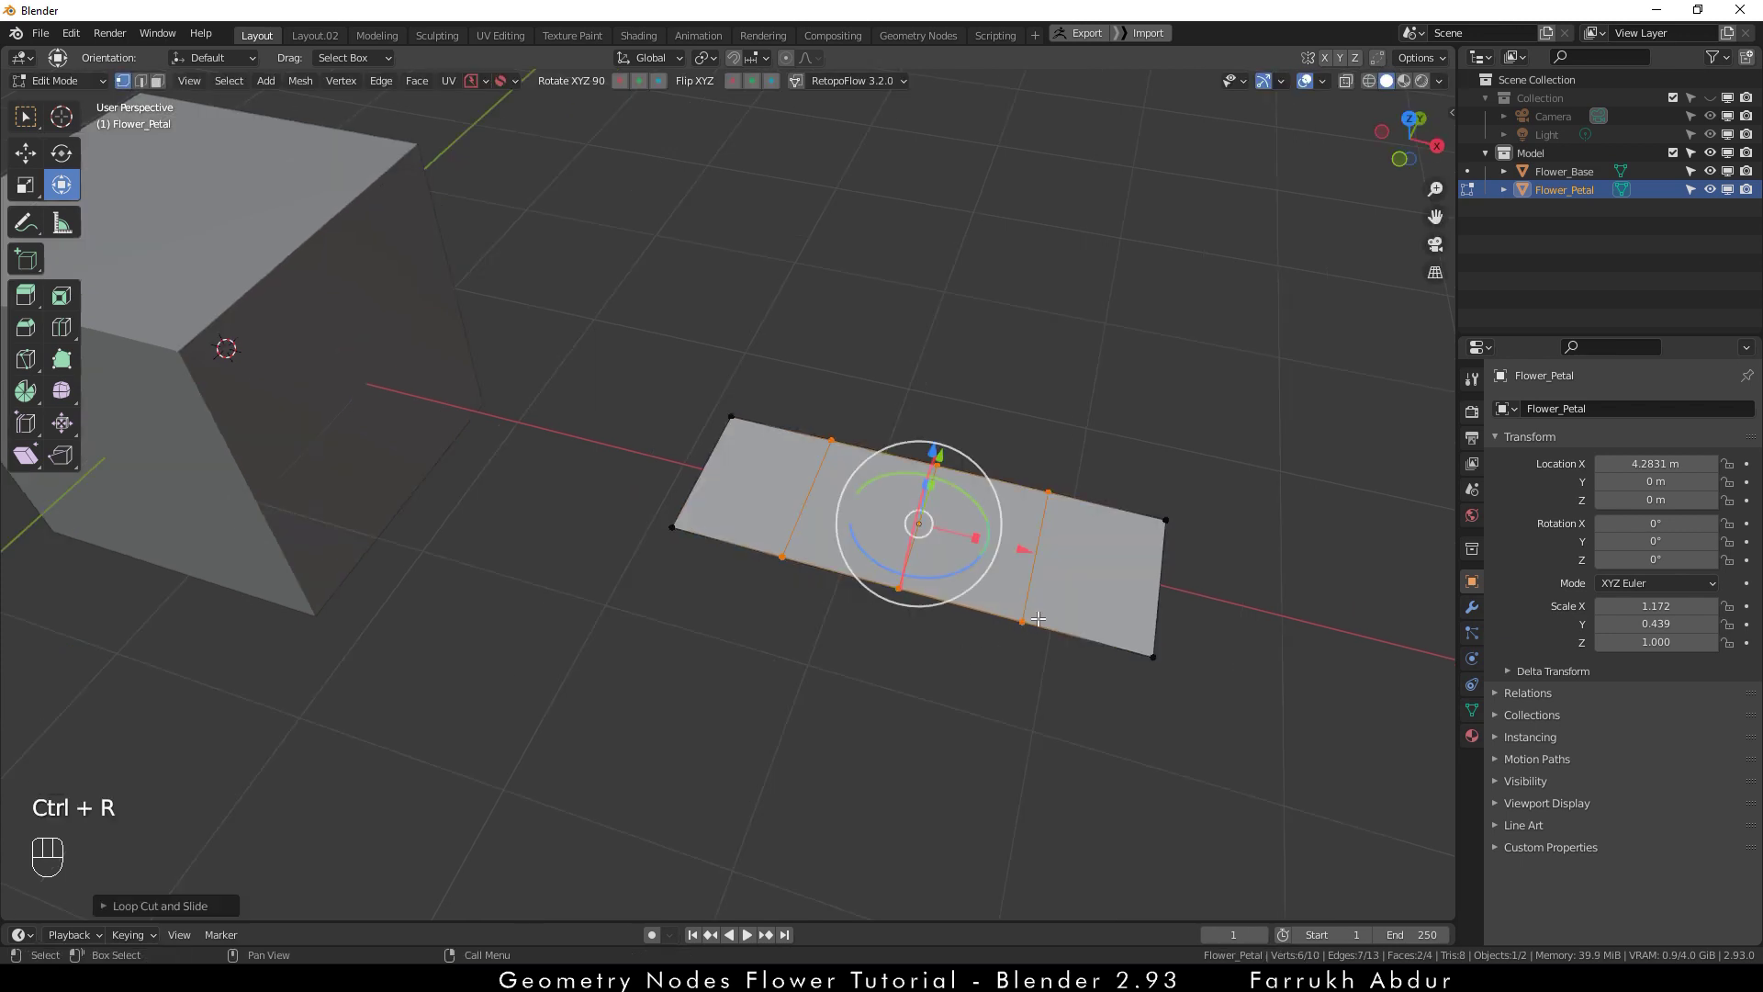
- Add one centred loop cut running lengthwise through the middle of the petal
key("ctrl")
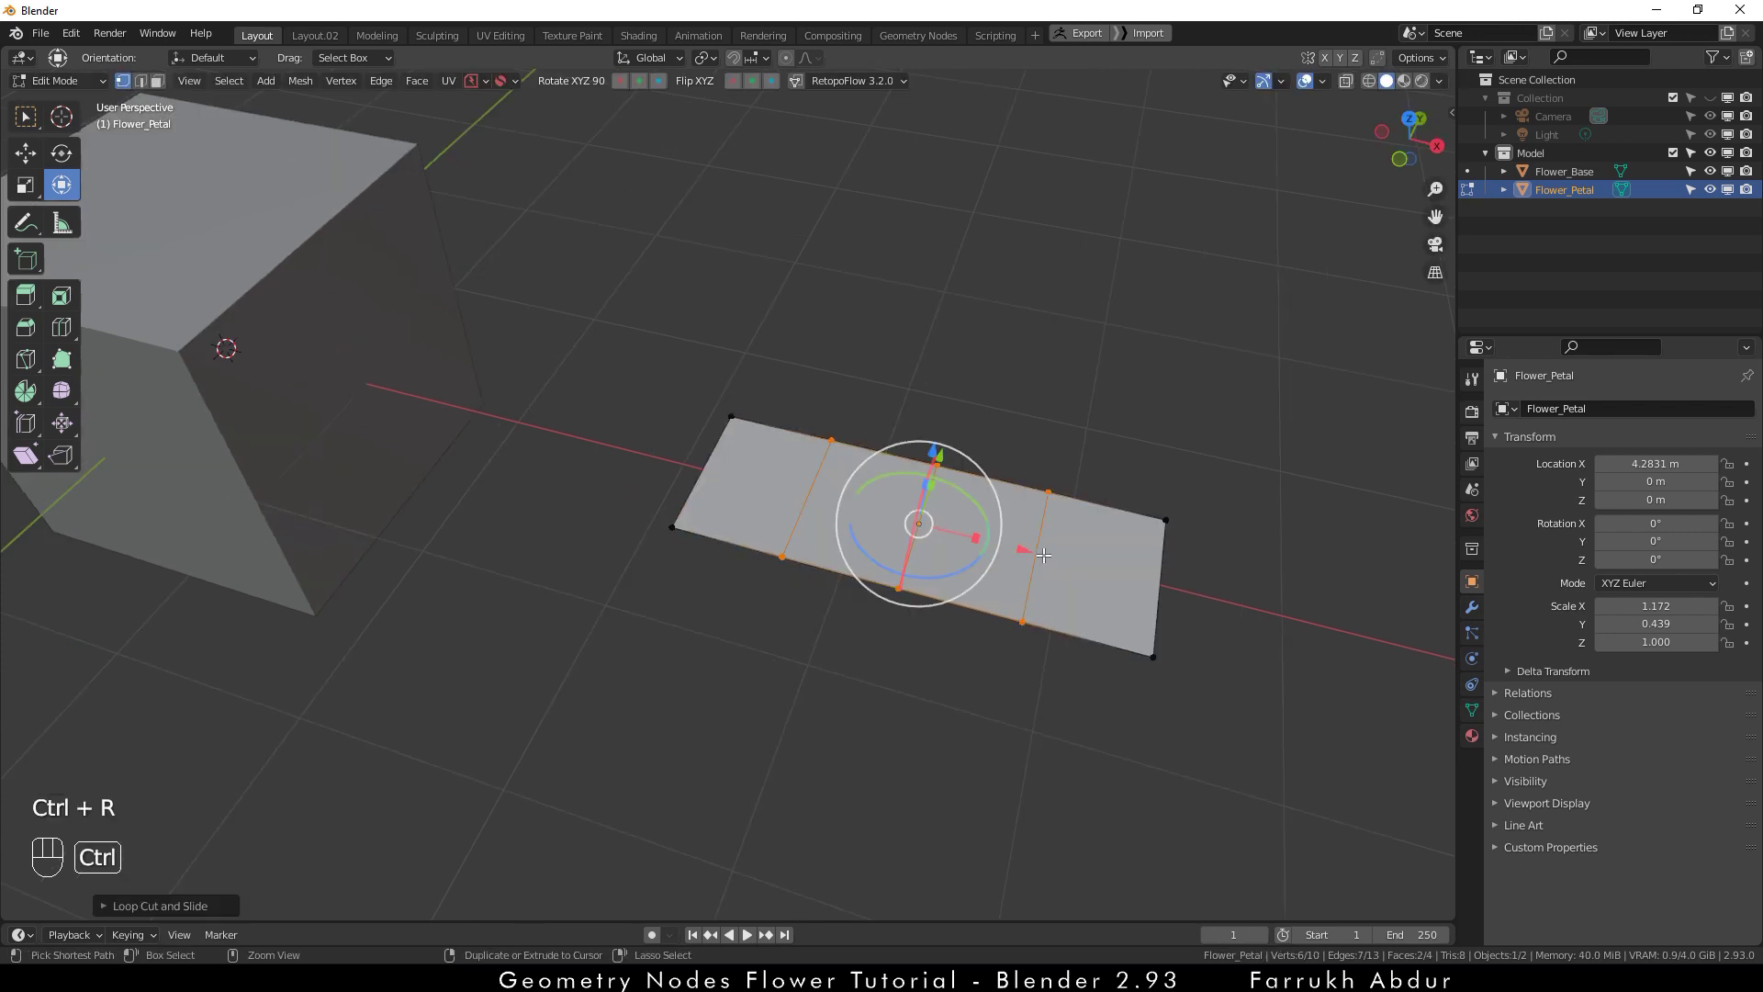
key("ctrl+r")
left_click(1042, 554)
right_click(1041, 557)
left_click_drag(964, 712, 1007, 730, "alt")
middle_click_drag(1007, 729, 1014, 732)
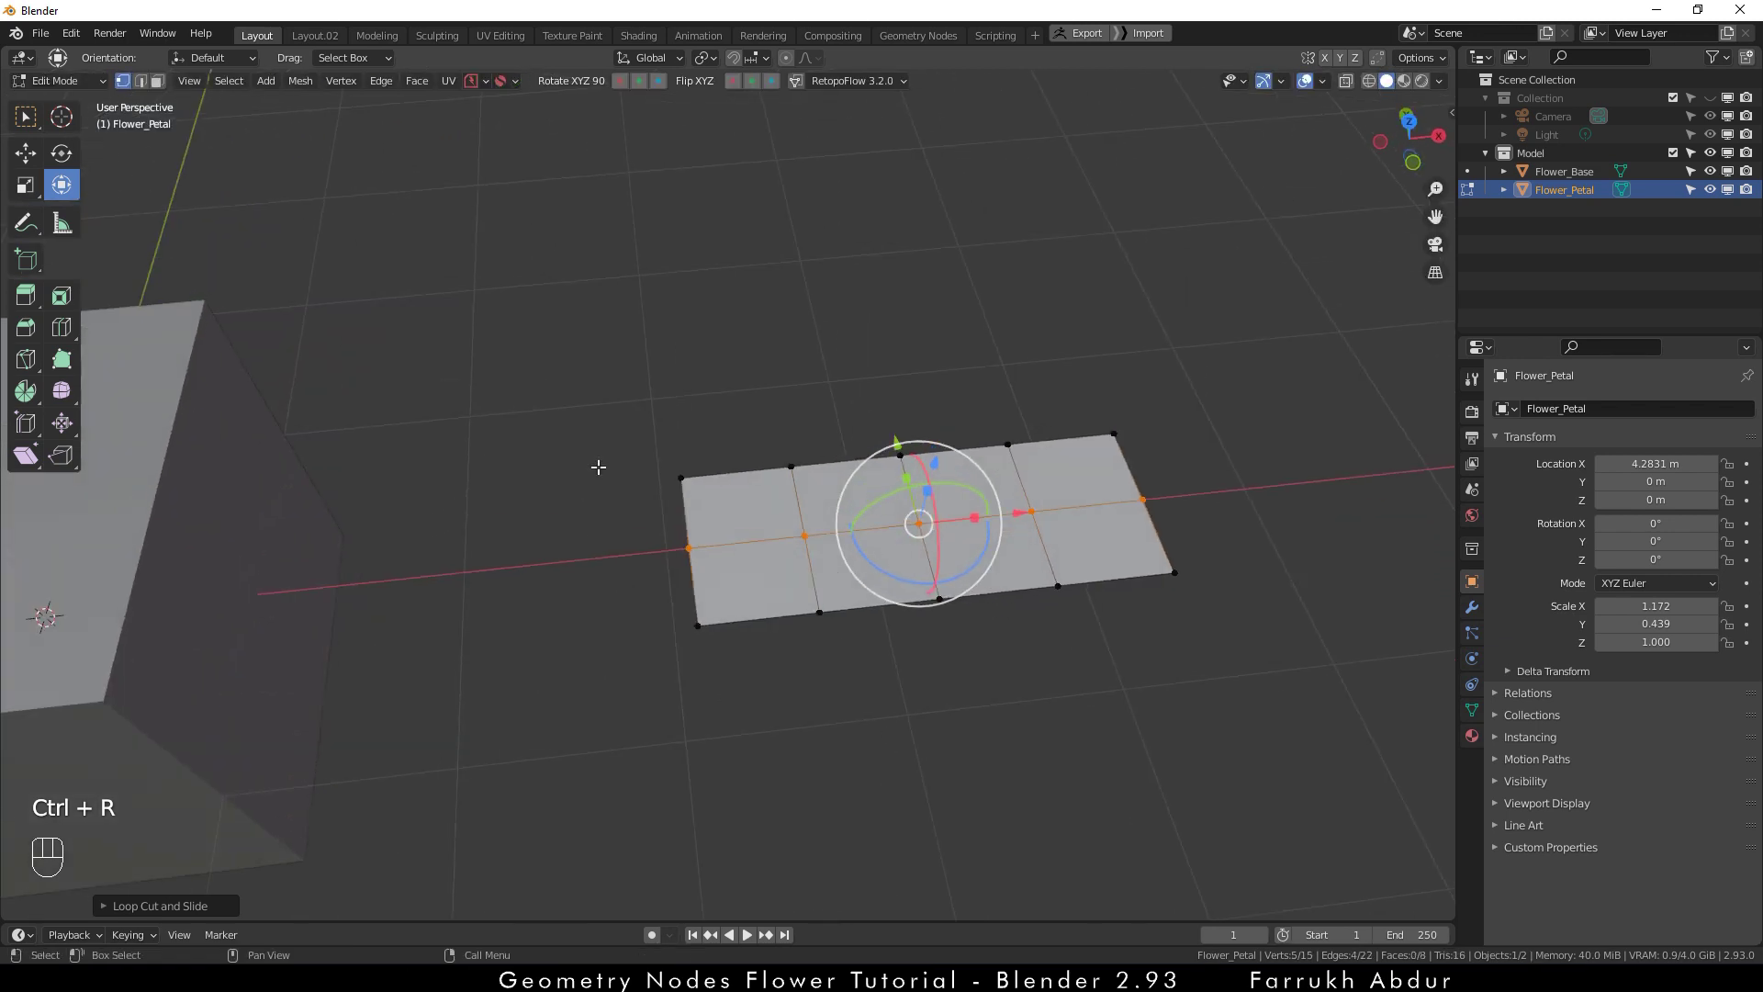
- Scale down the petal's end nearest the cube, and enlarge its two outermost vertex rows about 1.5 times
left_click_drag(591, 436, 734, 661)
key("s")
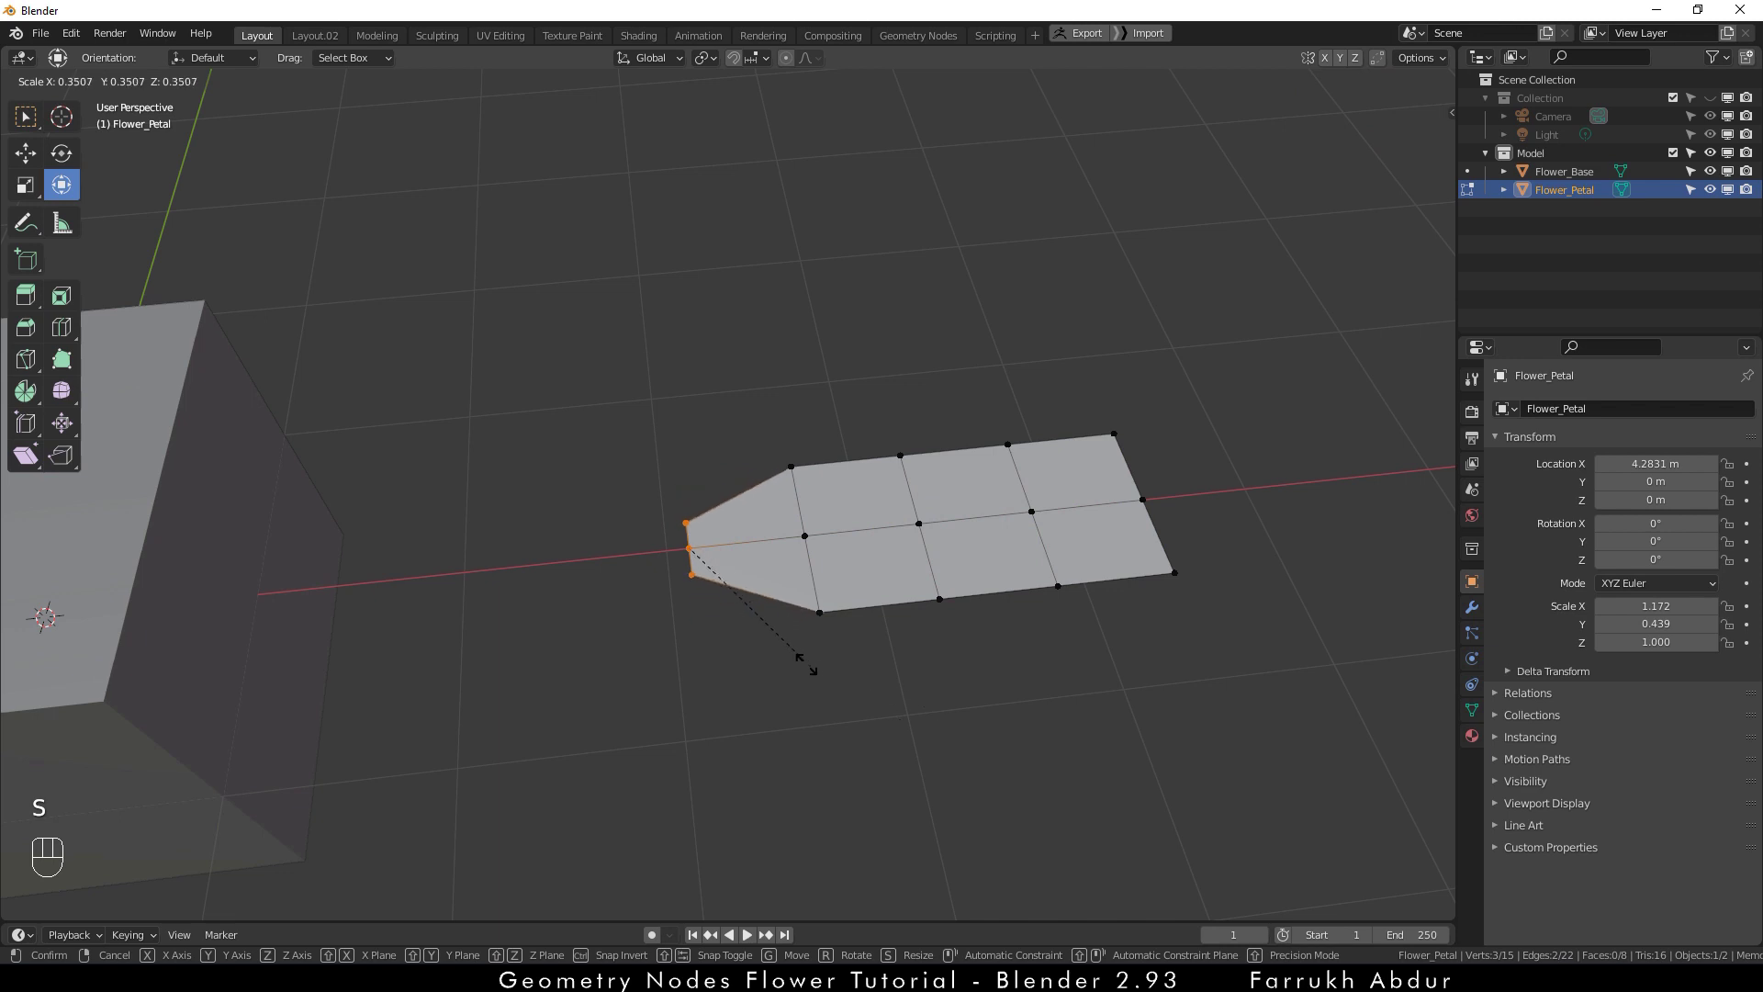
left_click(782, 644)
left_click_drag(973, 321, 1286, 690)
key("s")
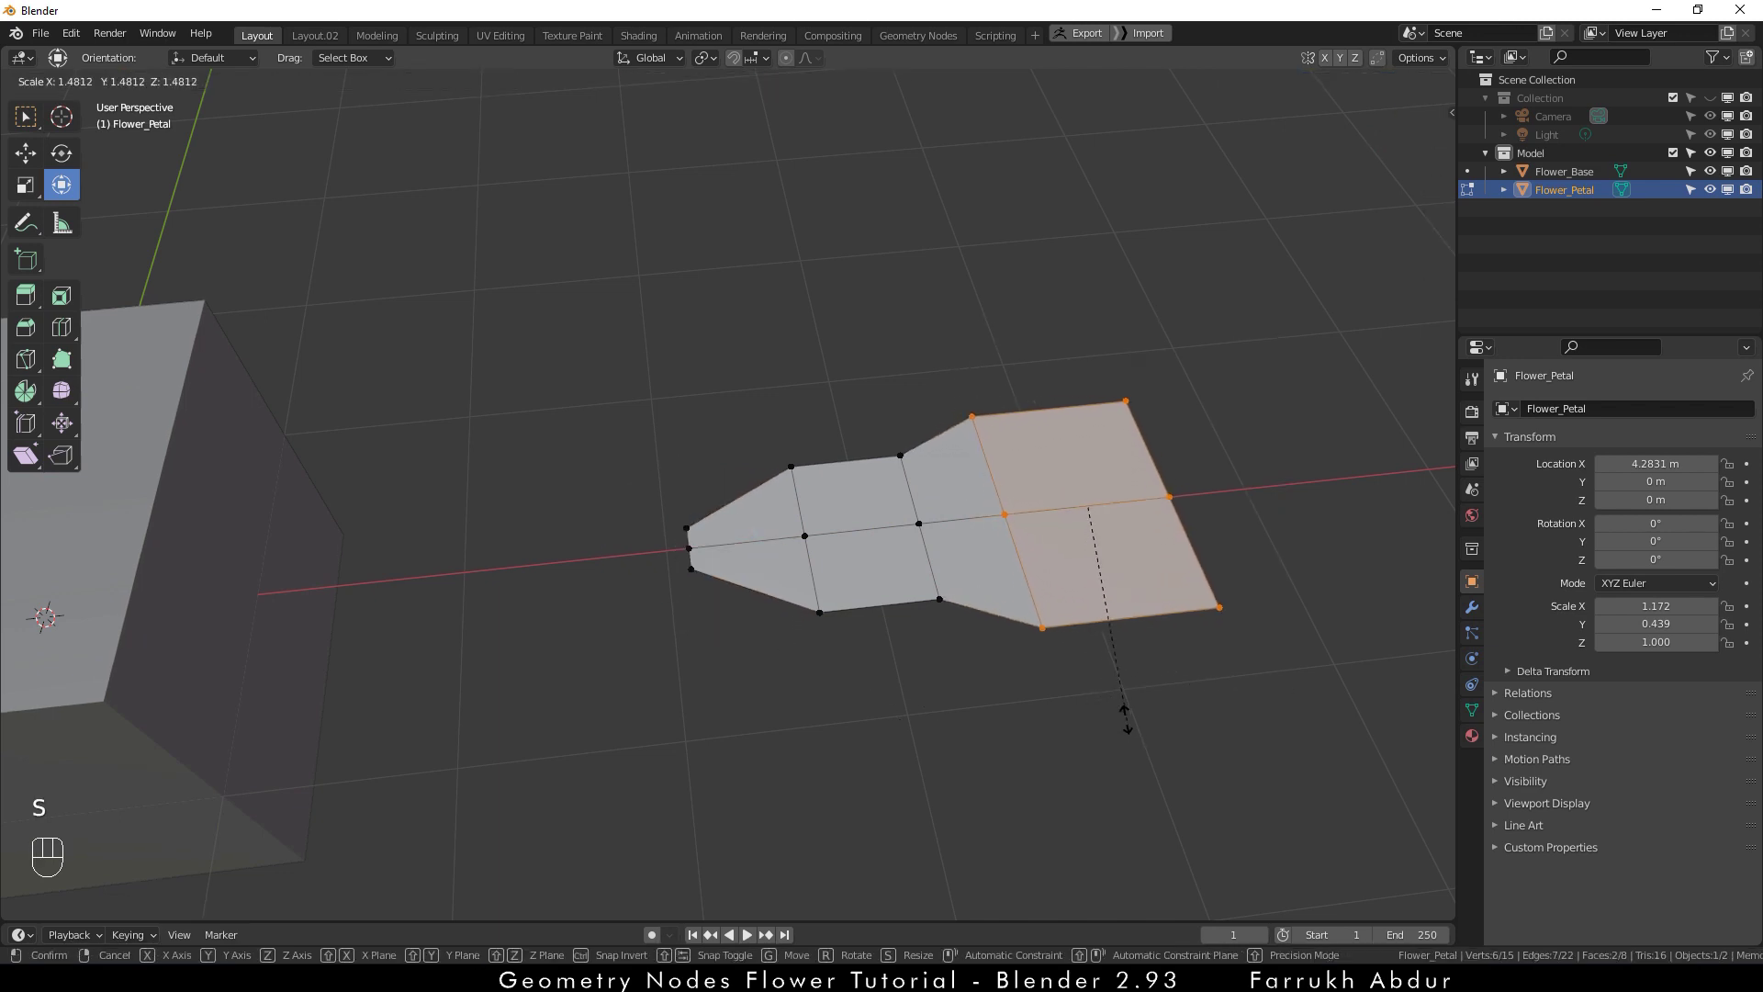
left_click(1127, 713)
- Move the petal's outer part outward along X, and pull the middle end vertex further out into a pointed tip
left_click_drag(1203, 504, 1256, 498)
middle_click_drag(1260, 634, 1023, 660)
left_click(994, 524)
left_click_drag(1086, 507, 1220, 516)
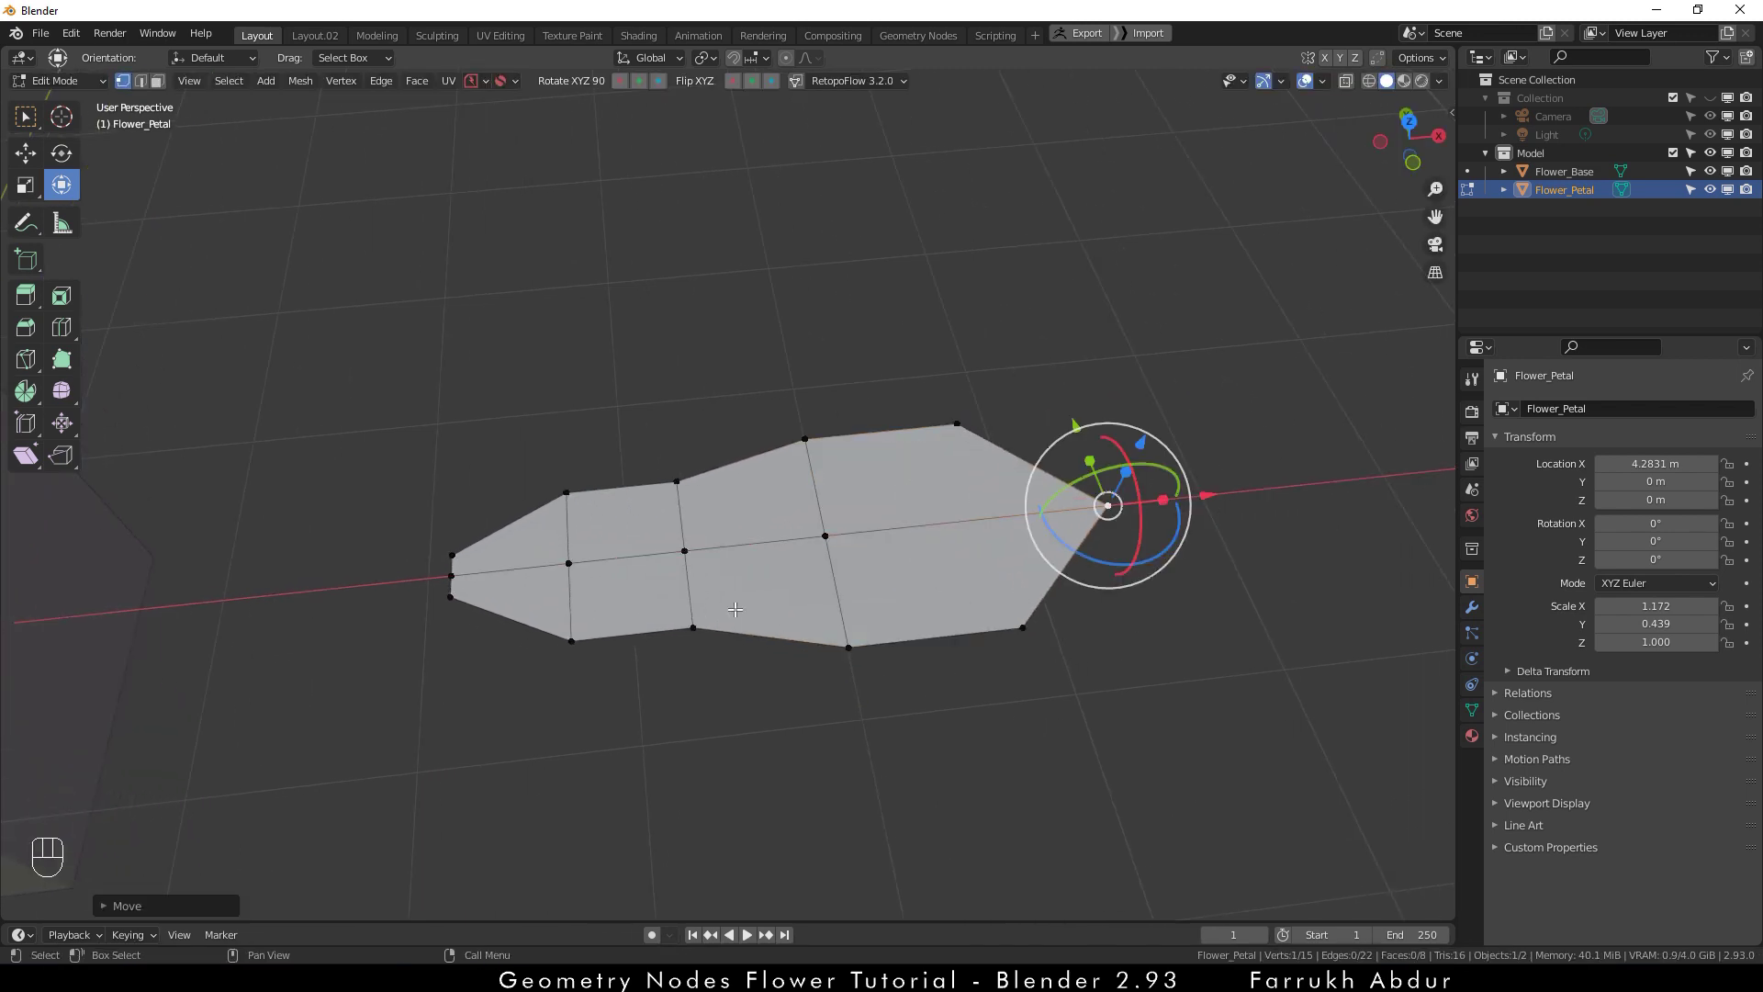
- Select the two side vertices at the petal's middle and scale them apart to even out the outline
left_click(677, 481)
left_click(693, 628, "shift")
key("s")
left_click(752, 693)
- Raise the petal's two outer vertex rows and tip along Z and tilt them upward to curve the petal, and return to Object Mode
middle_click_drag(952, 633, 931, 559, "alt")
left_click_drag(779, 355, 1206, 725)
key("g")
key("z")
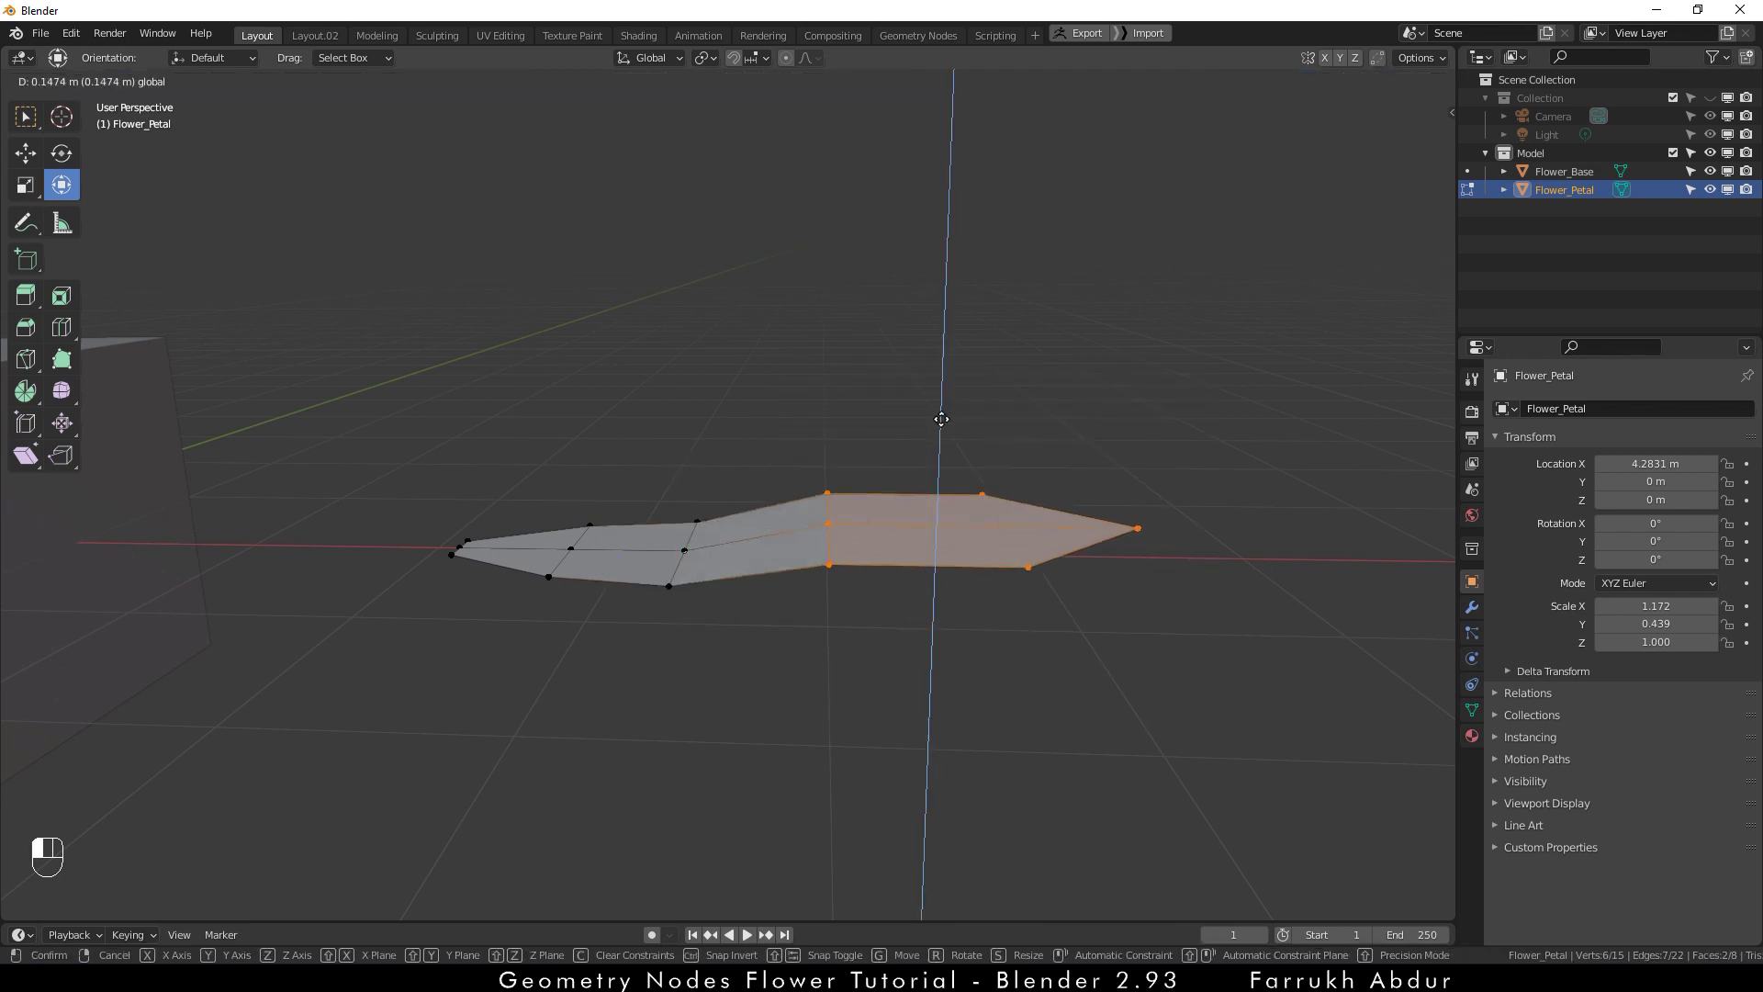
left_click(948, 387)
left_click_drag(989, 445, 939, 370)
left_click_drag(1035, 598, 968, 665, "alt")
key("Tab")
left_click(964, 564)
left_click_drag(948, 732, 928, 661, "alt")
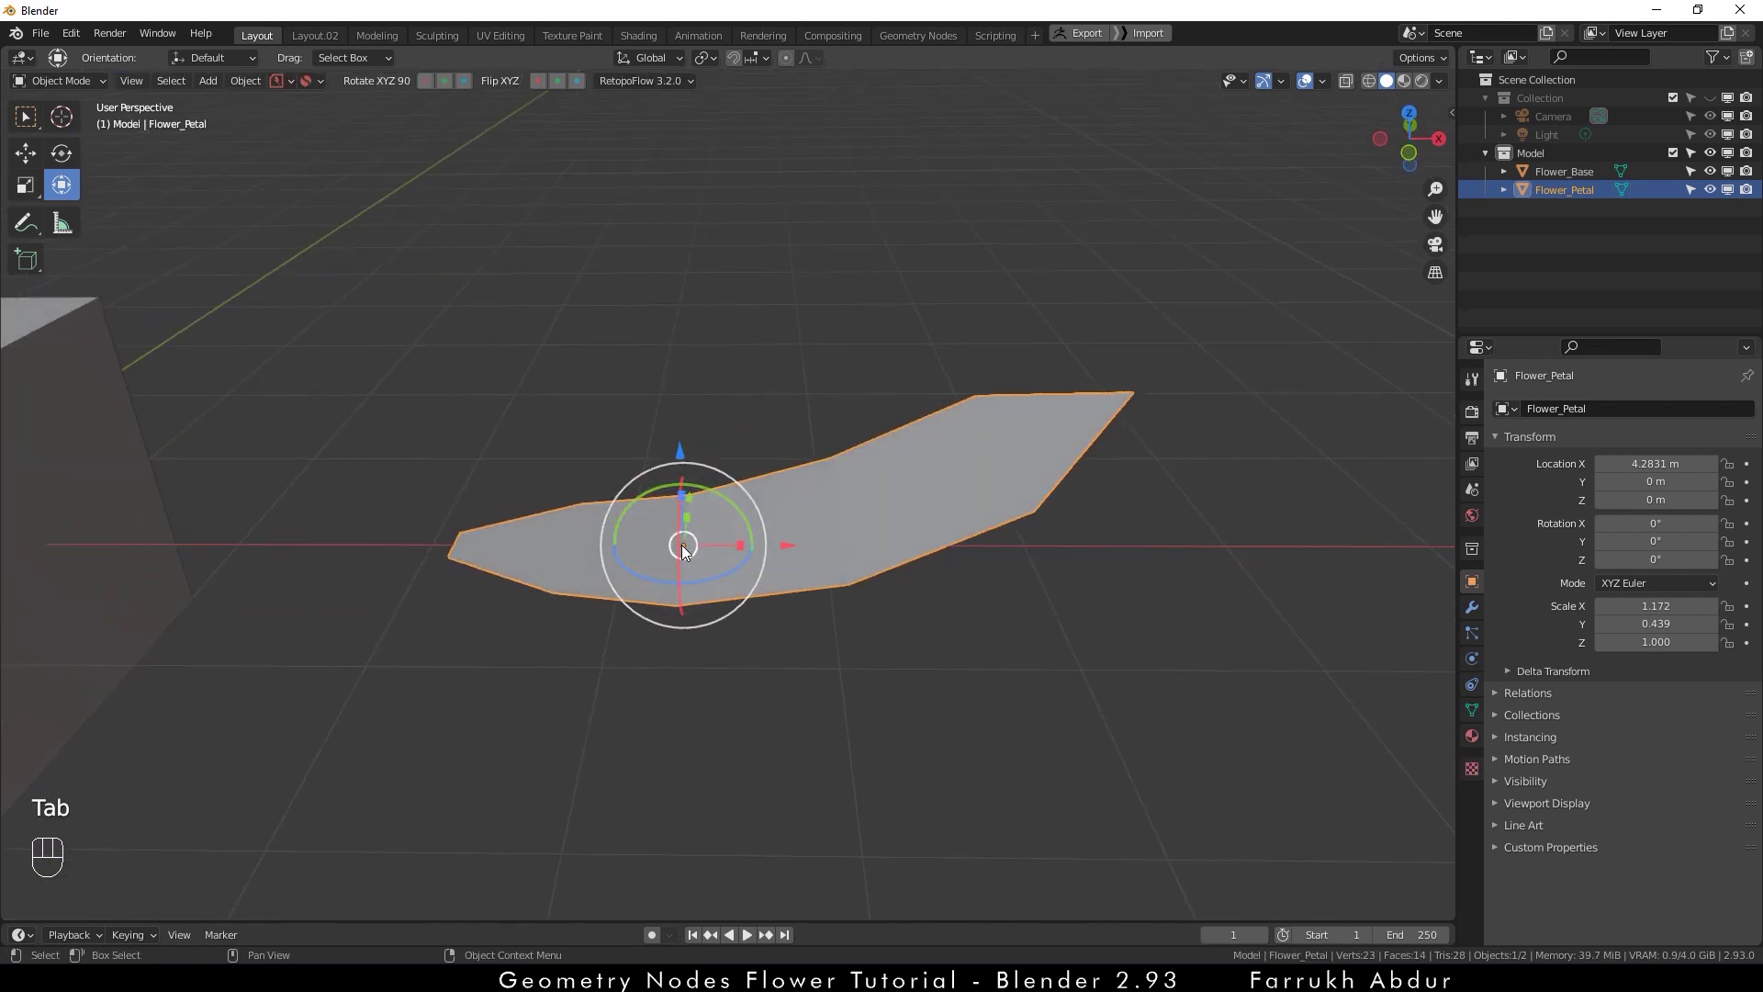
- Shift the petal's whole mesh along X in Edit Mode so that the object origin sits at its narrow end
left_click_drag(574, 687, 701, 713, "alt")
left_click_drag(895, 723, 1019, 654, "alt")
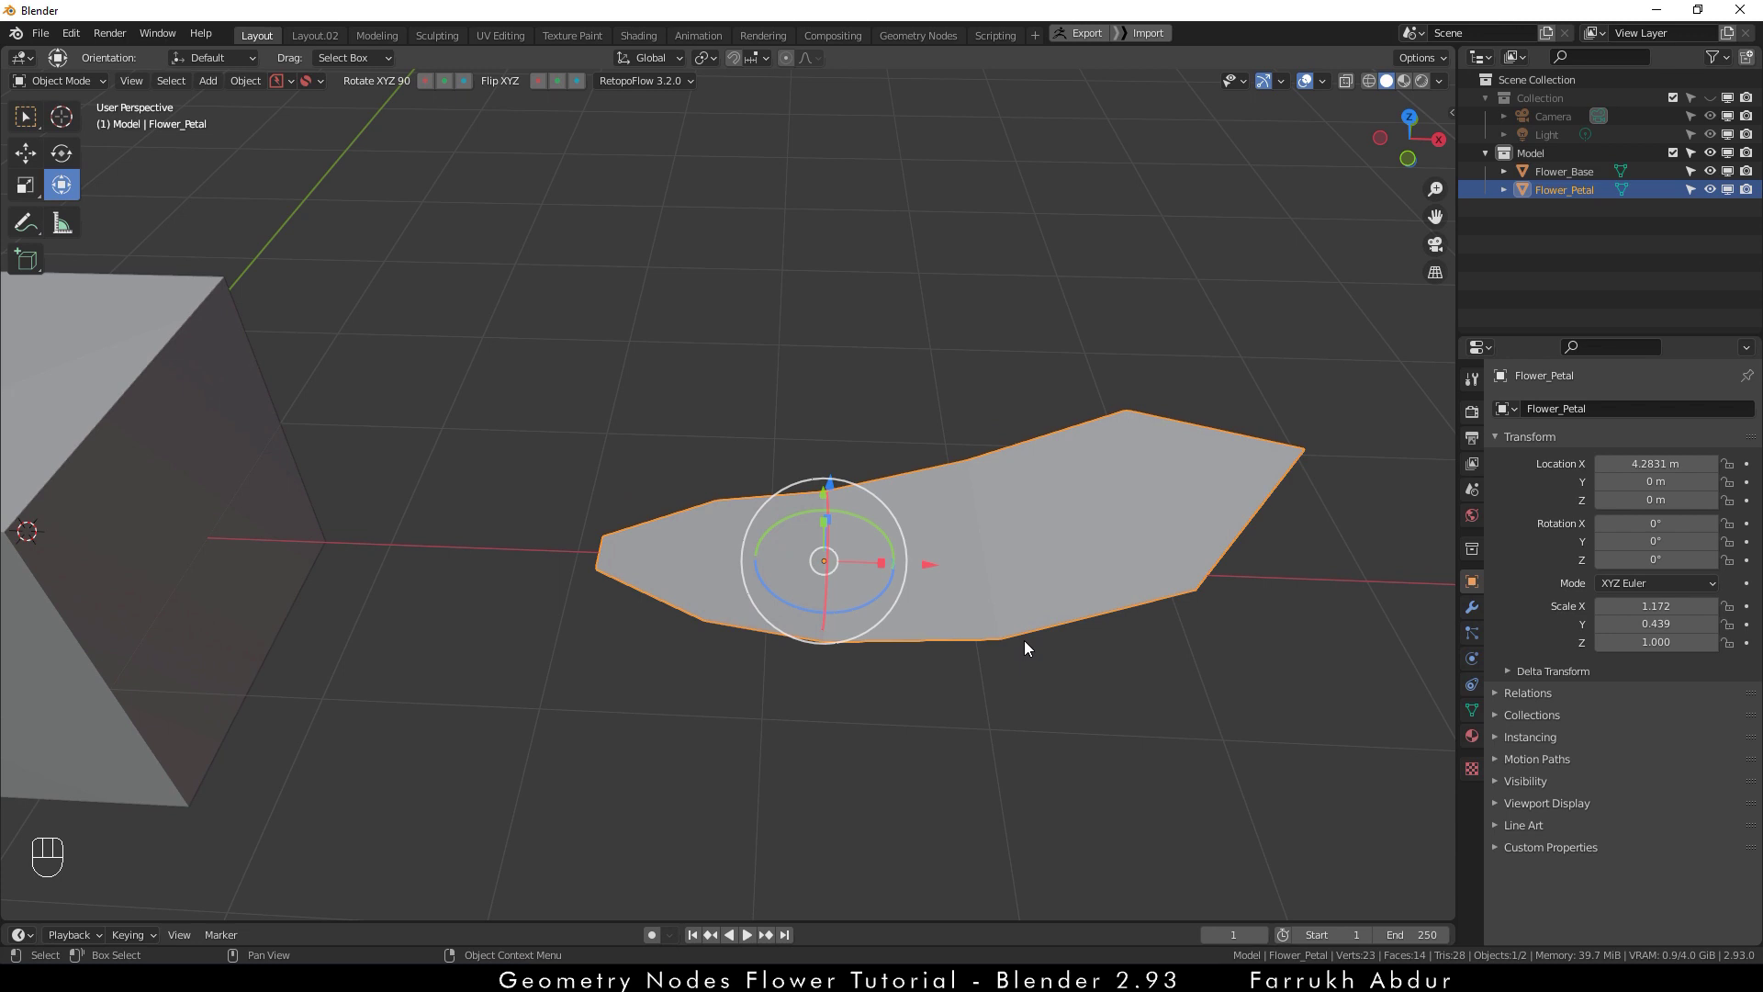
key("Tab")
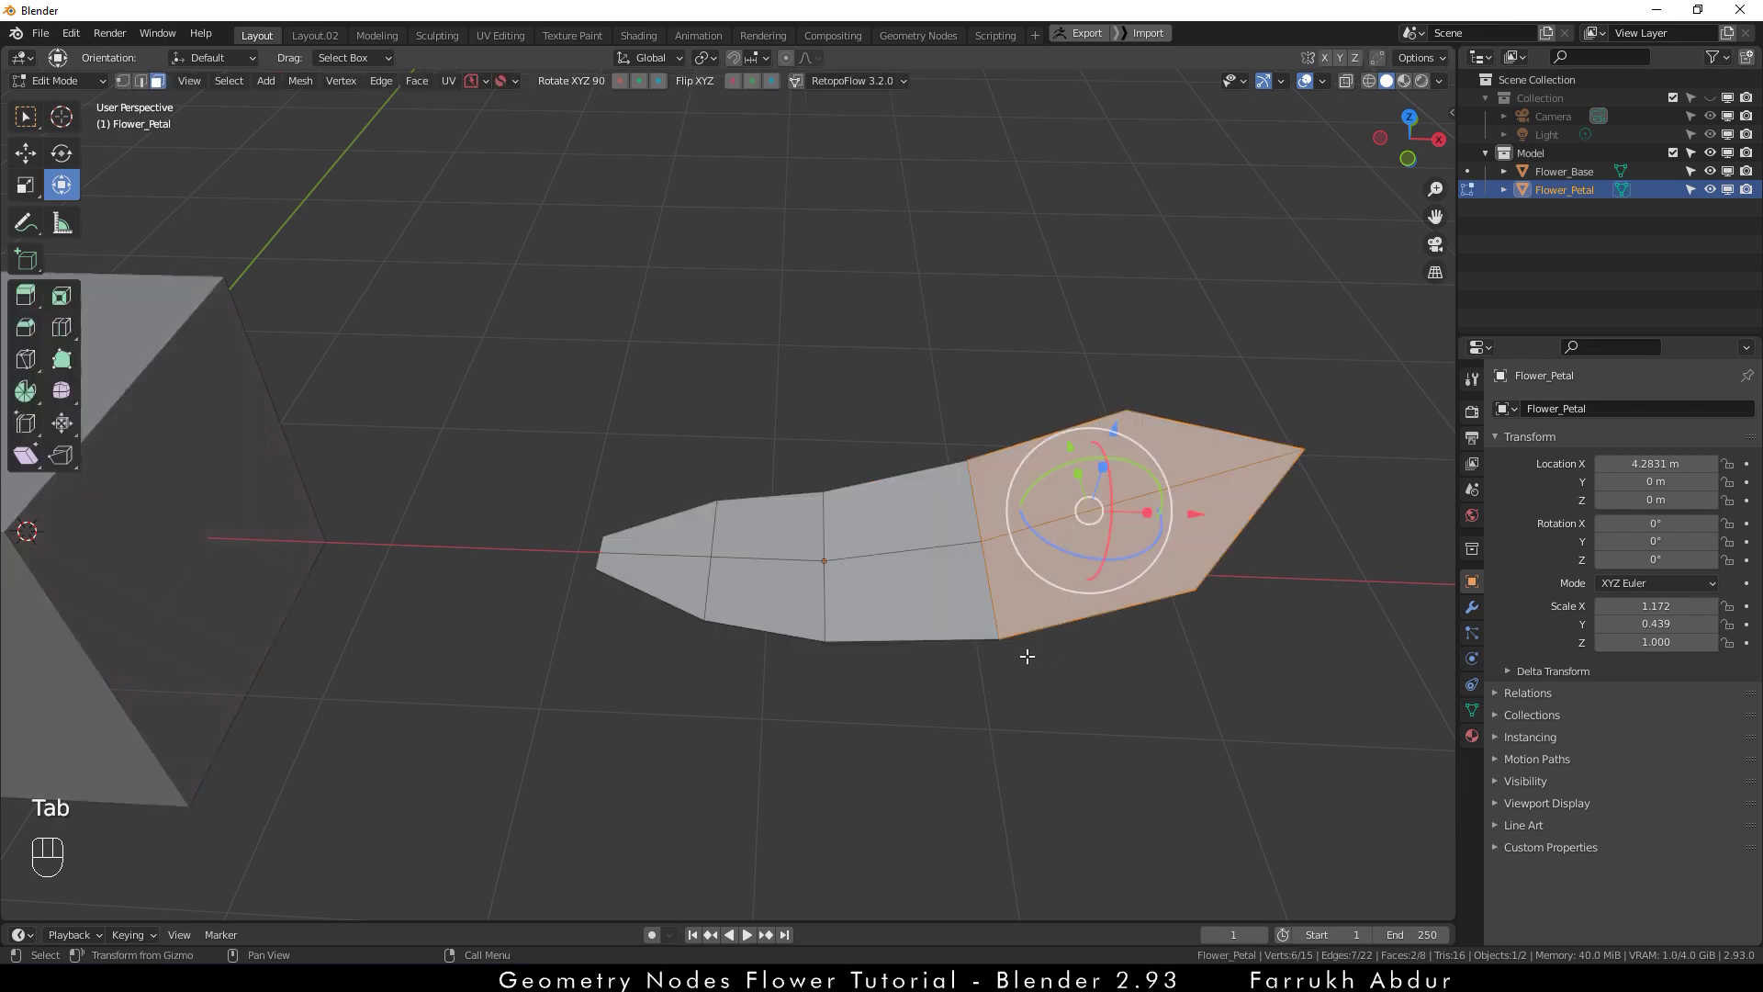
key("a")
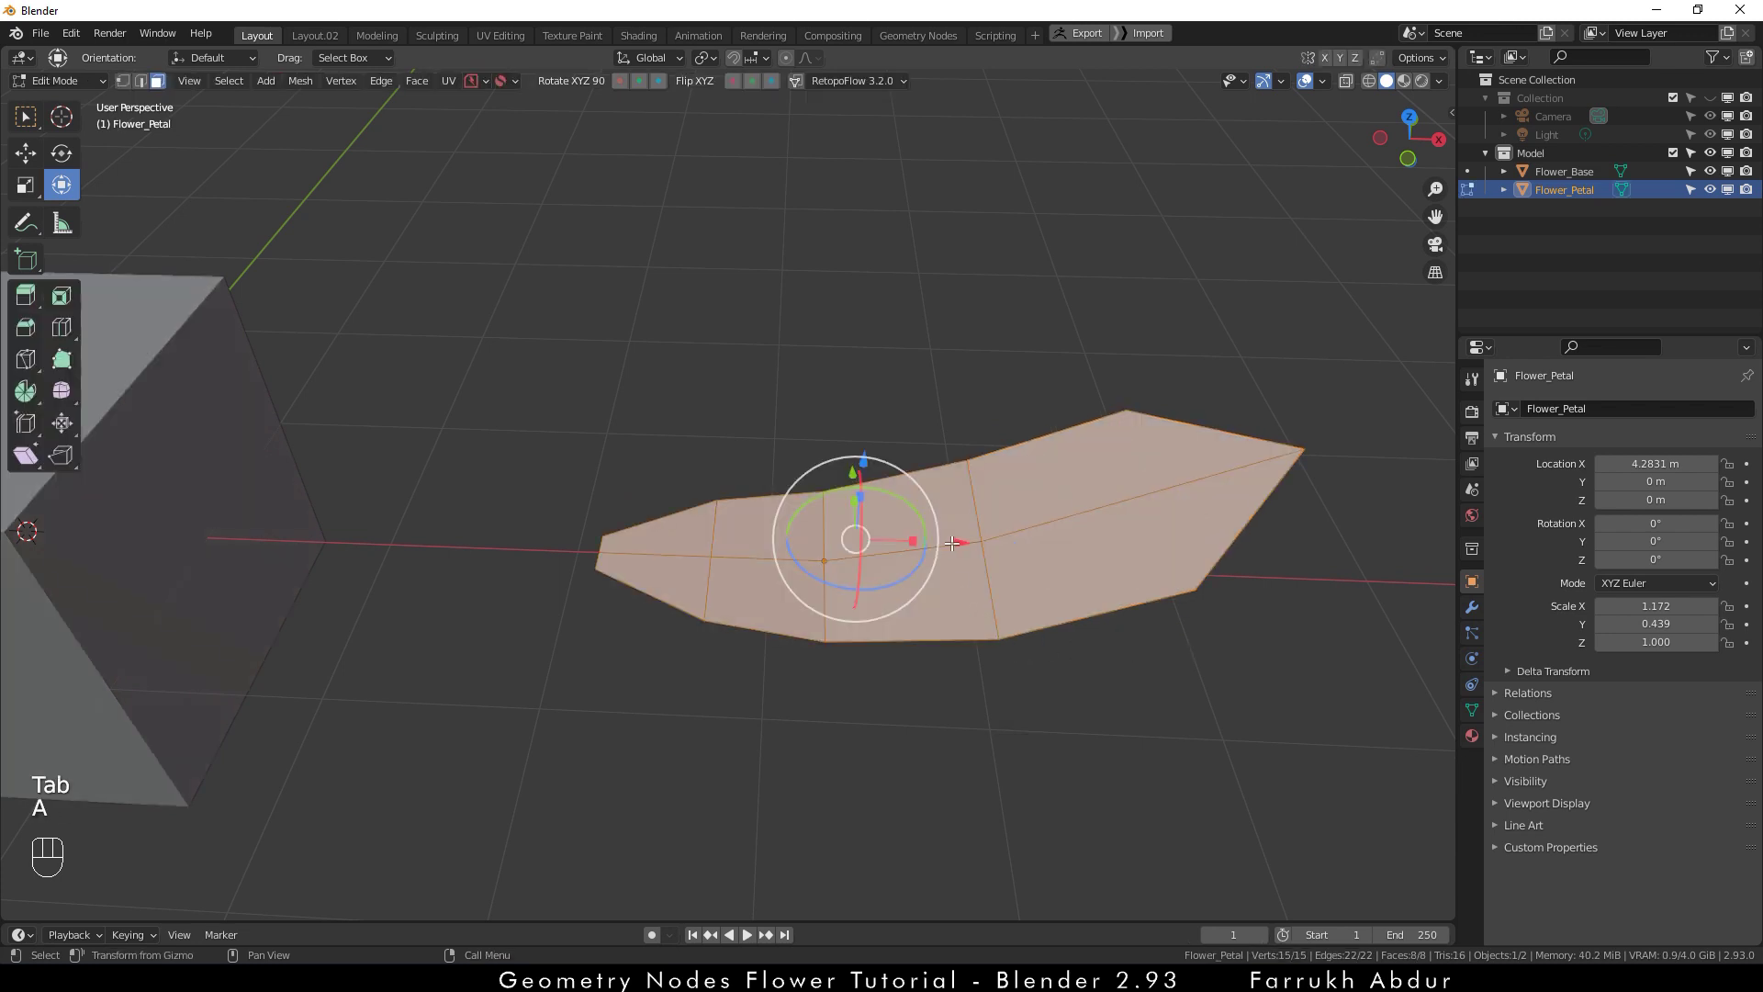
left_click_drag(954, 542, 1187, 563)
middle_click_drag(1038, 674, 862, 683)
key("Tab")
left_click(1160, 608)
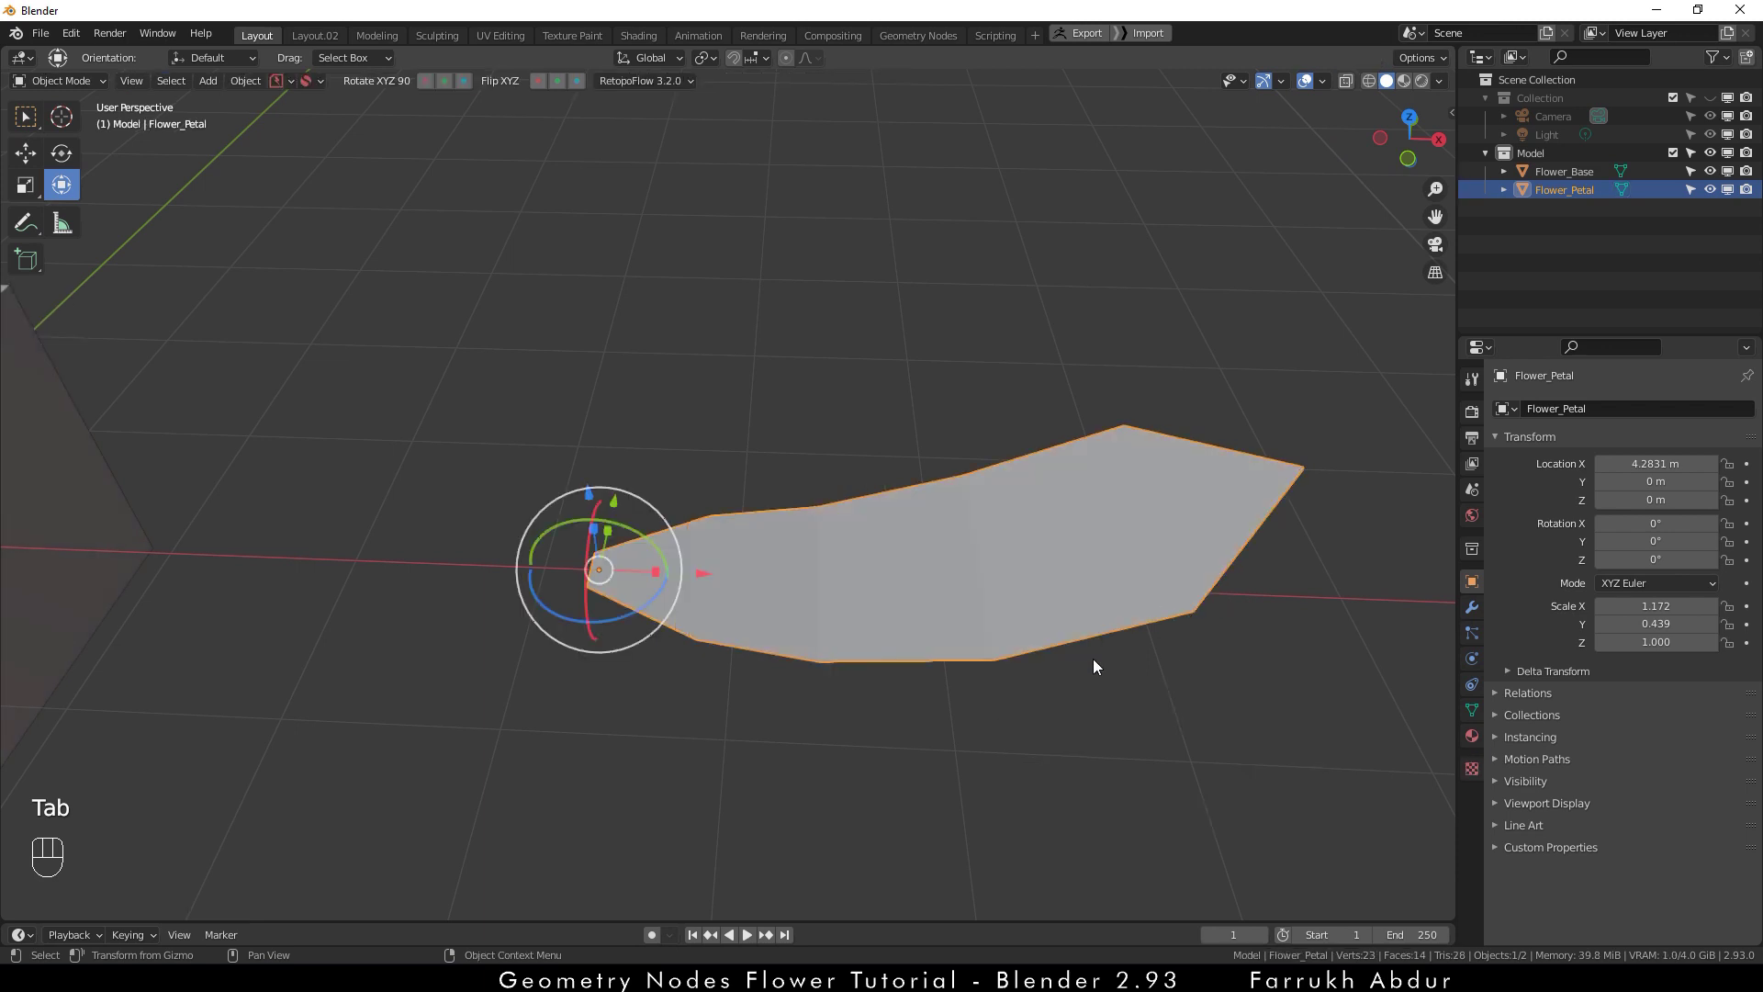
left_click_drag(1092, 658, 810, 697, "alt")
left_click_drag(649, 585, 871, 667)
key("ctrl+z")
left_click_drag(889, 795, 900, 770, "alt")
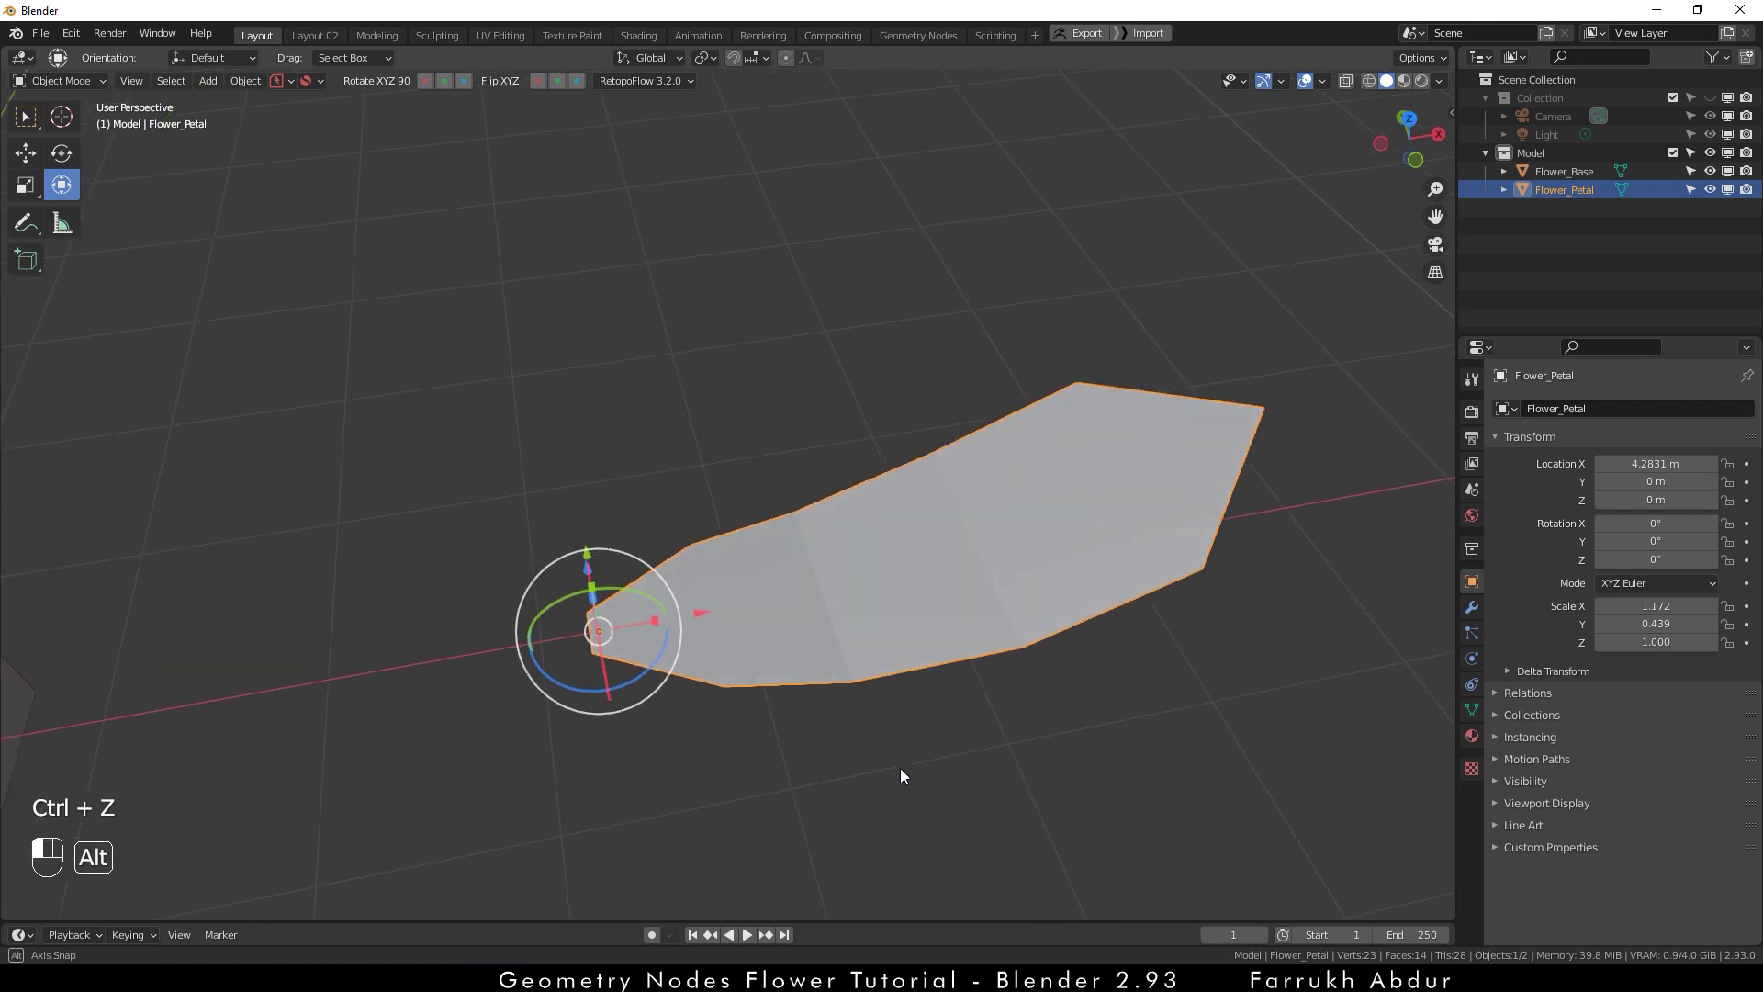
- Apply Shade Smooth to the petal
right_click(966, 600)
mouse_move(966, 606)
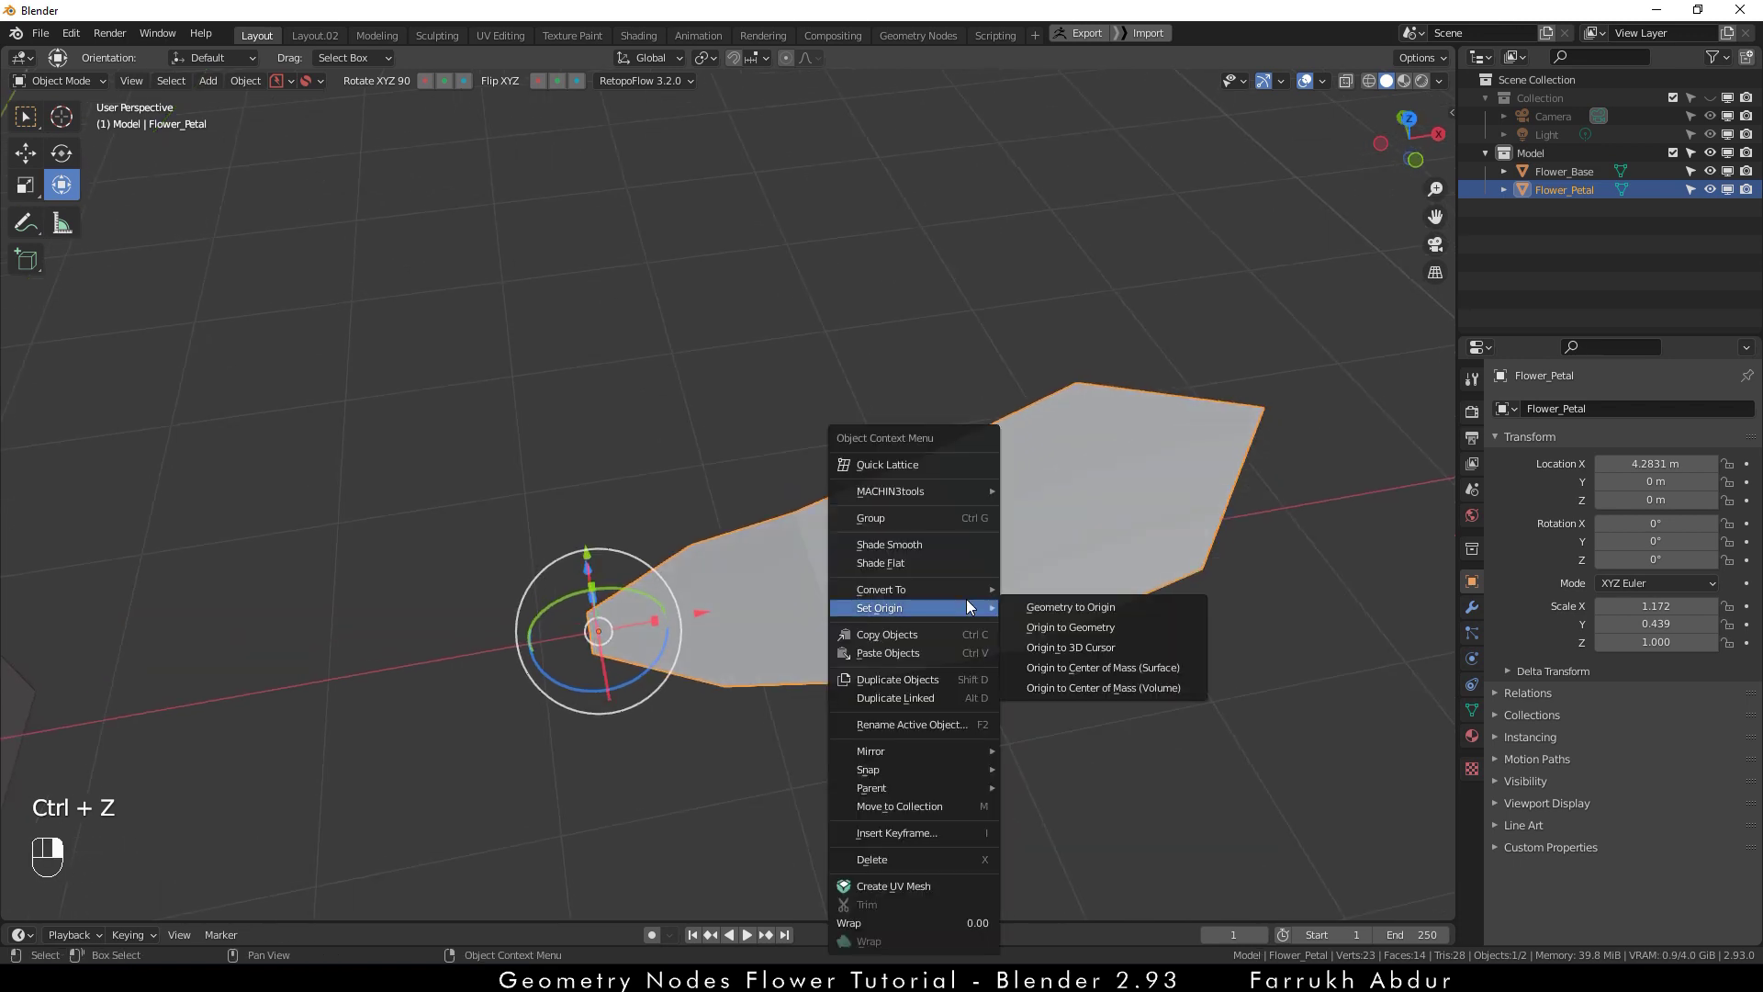
left_click(954, 548)
mouse_move(1082, 677)
left_mouse_down("alt")
mouse_move(1023, 670)
mouse_move(1031, 724)
mouse_move(1079, 689)
left_mouse_up("alt")
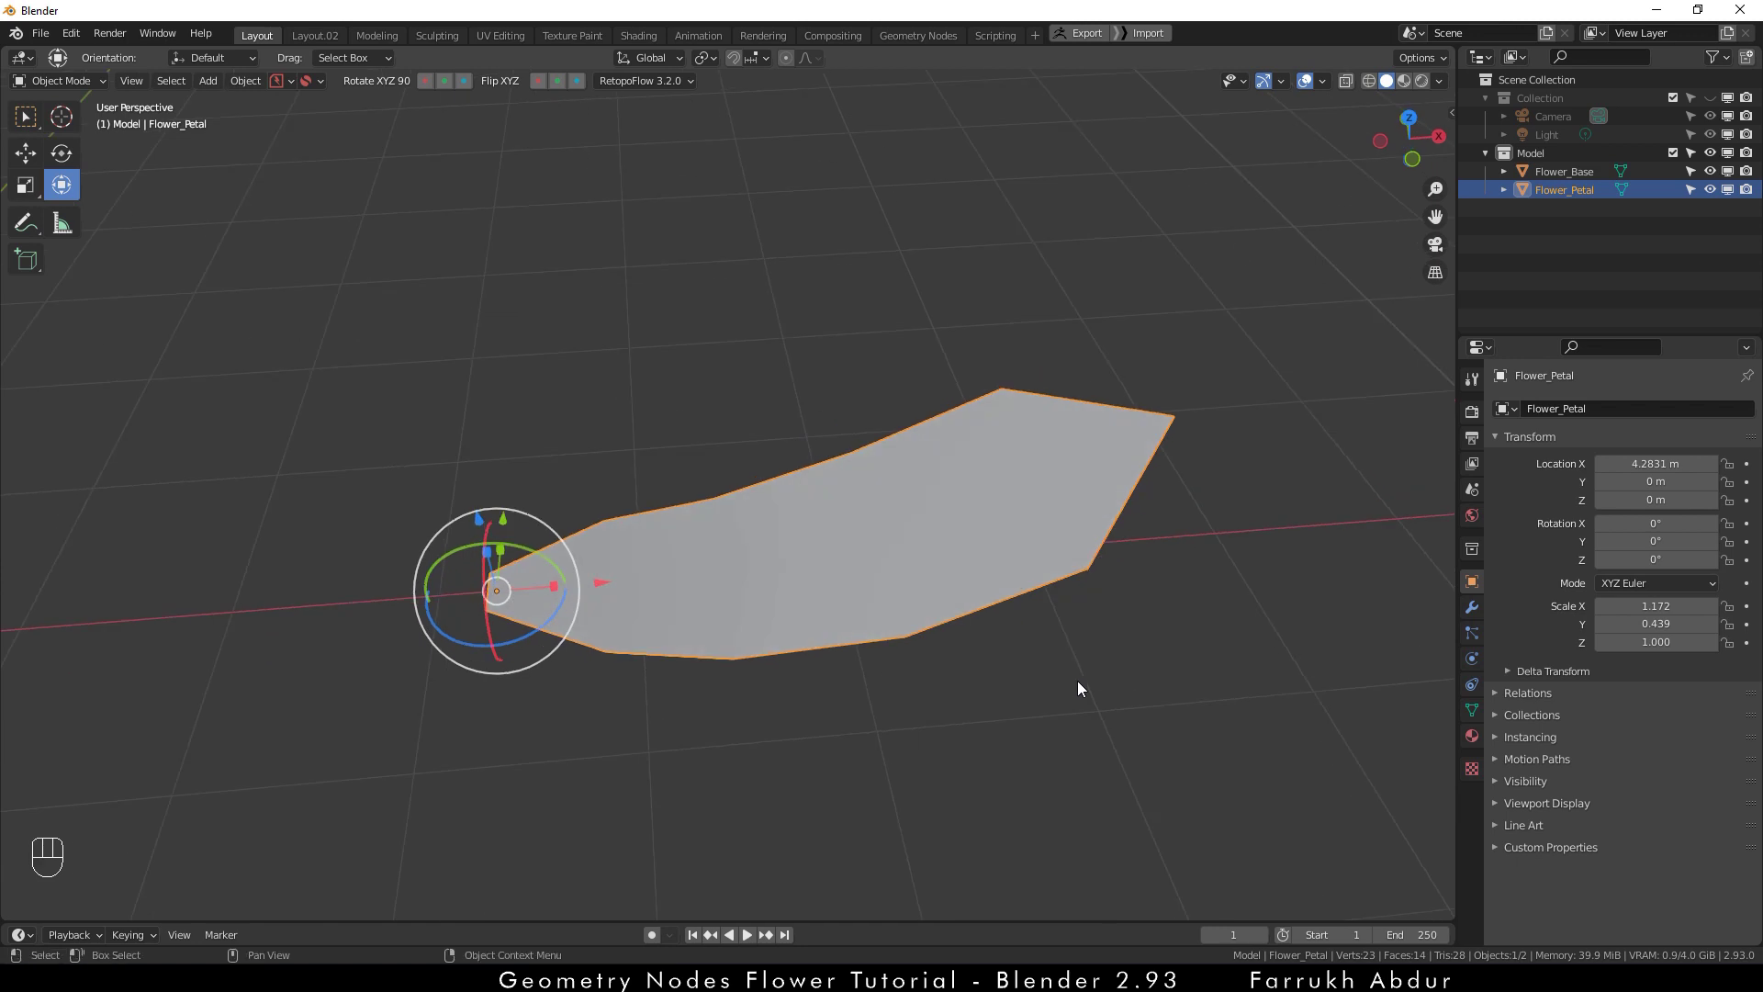
- Add a Solidify modifier to the petal with a thickness of about -0.183 m
left_click(1472, 607)
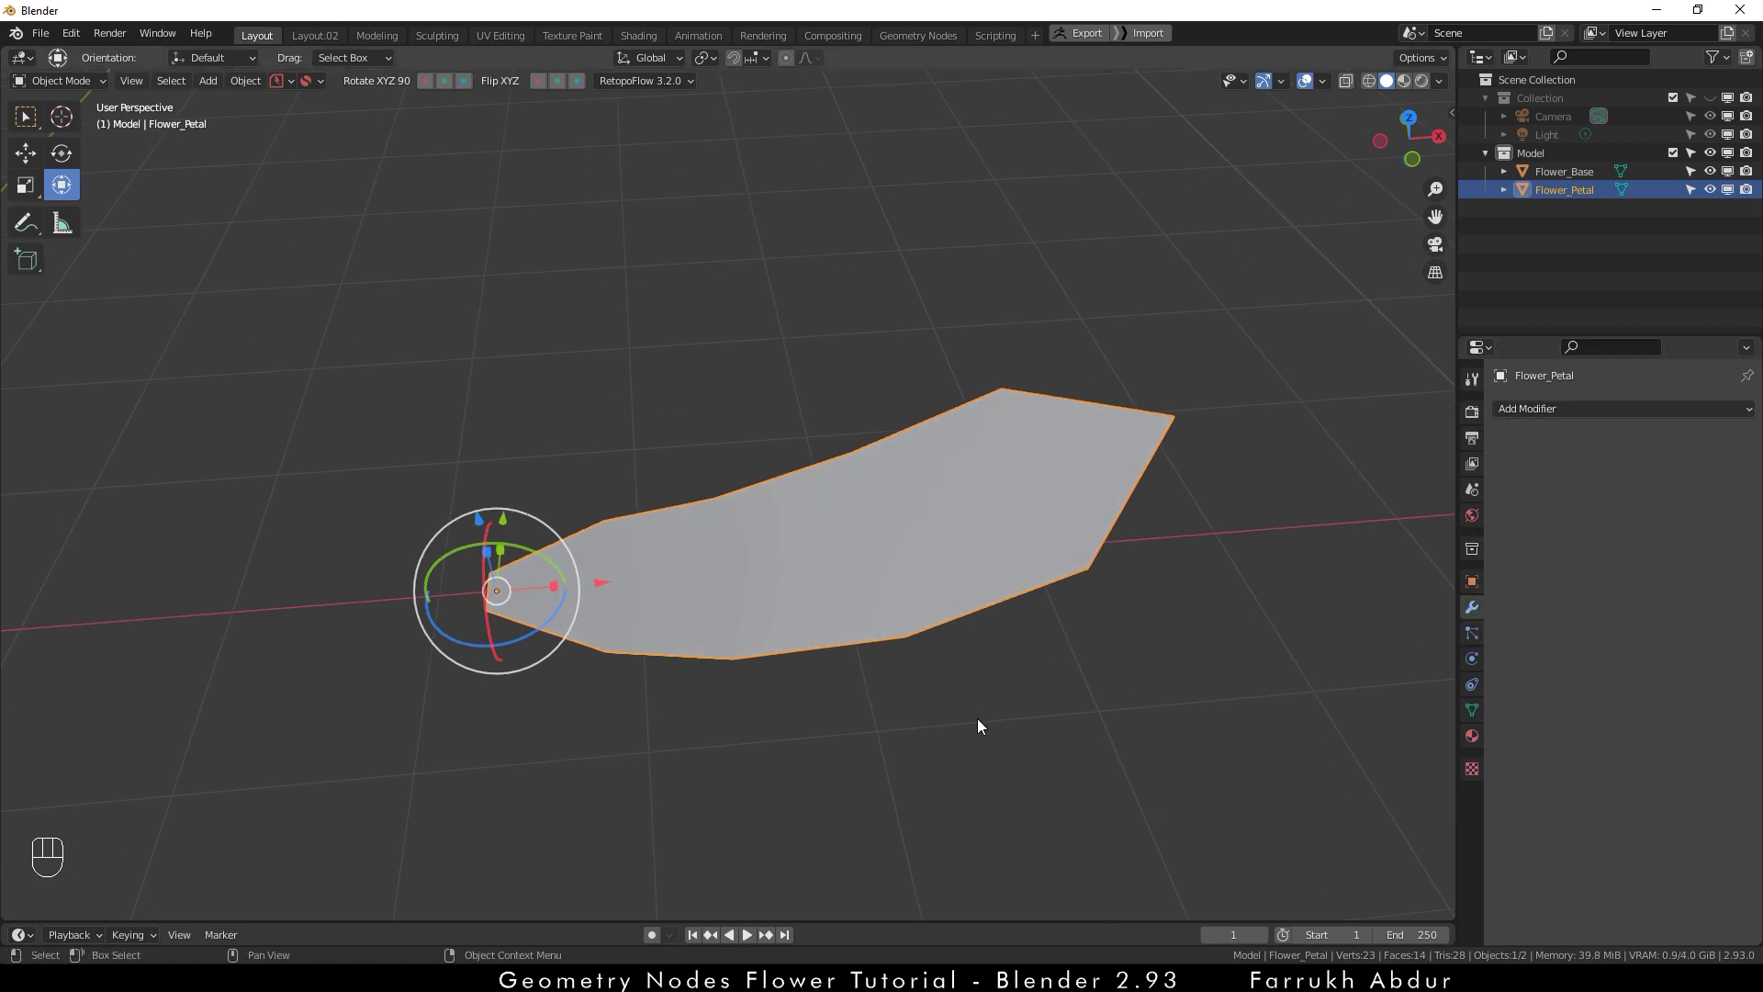
left_click_drag(976, 728, 1008, 674, "alt")
left_click(1514, 411)
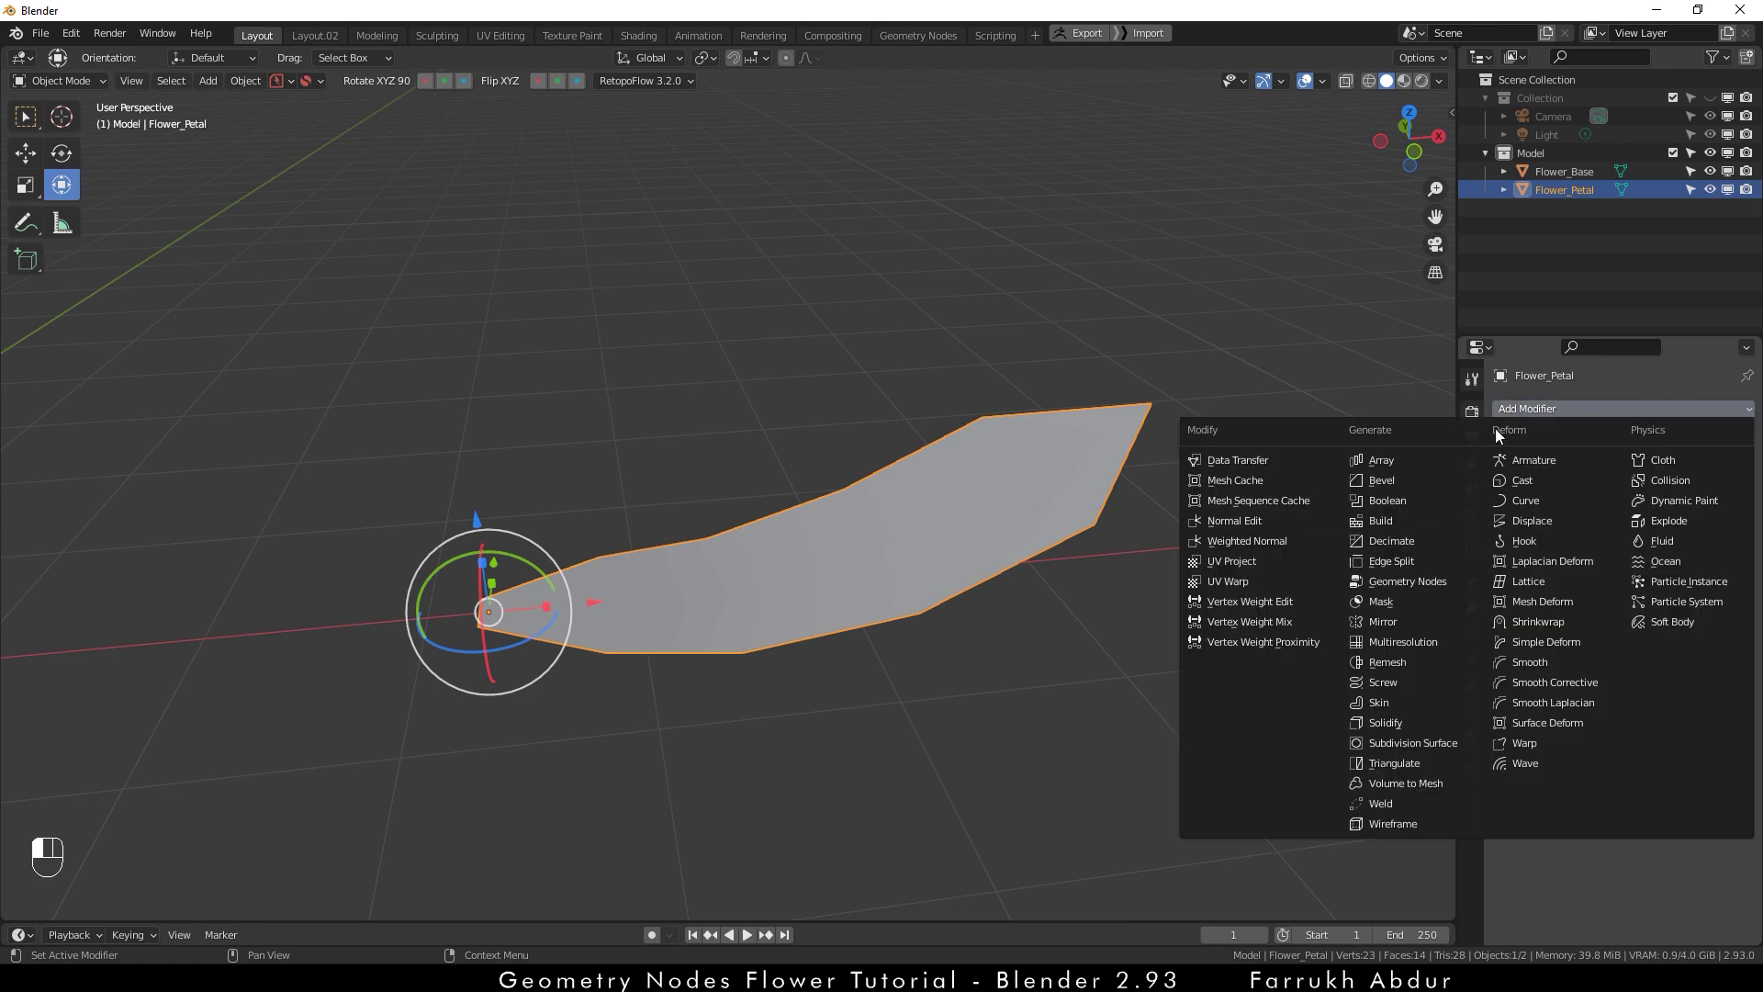
left_click(1387, 722)
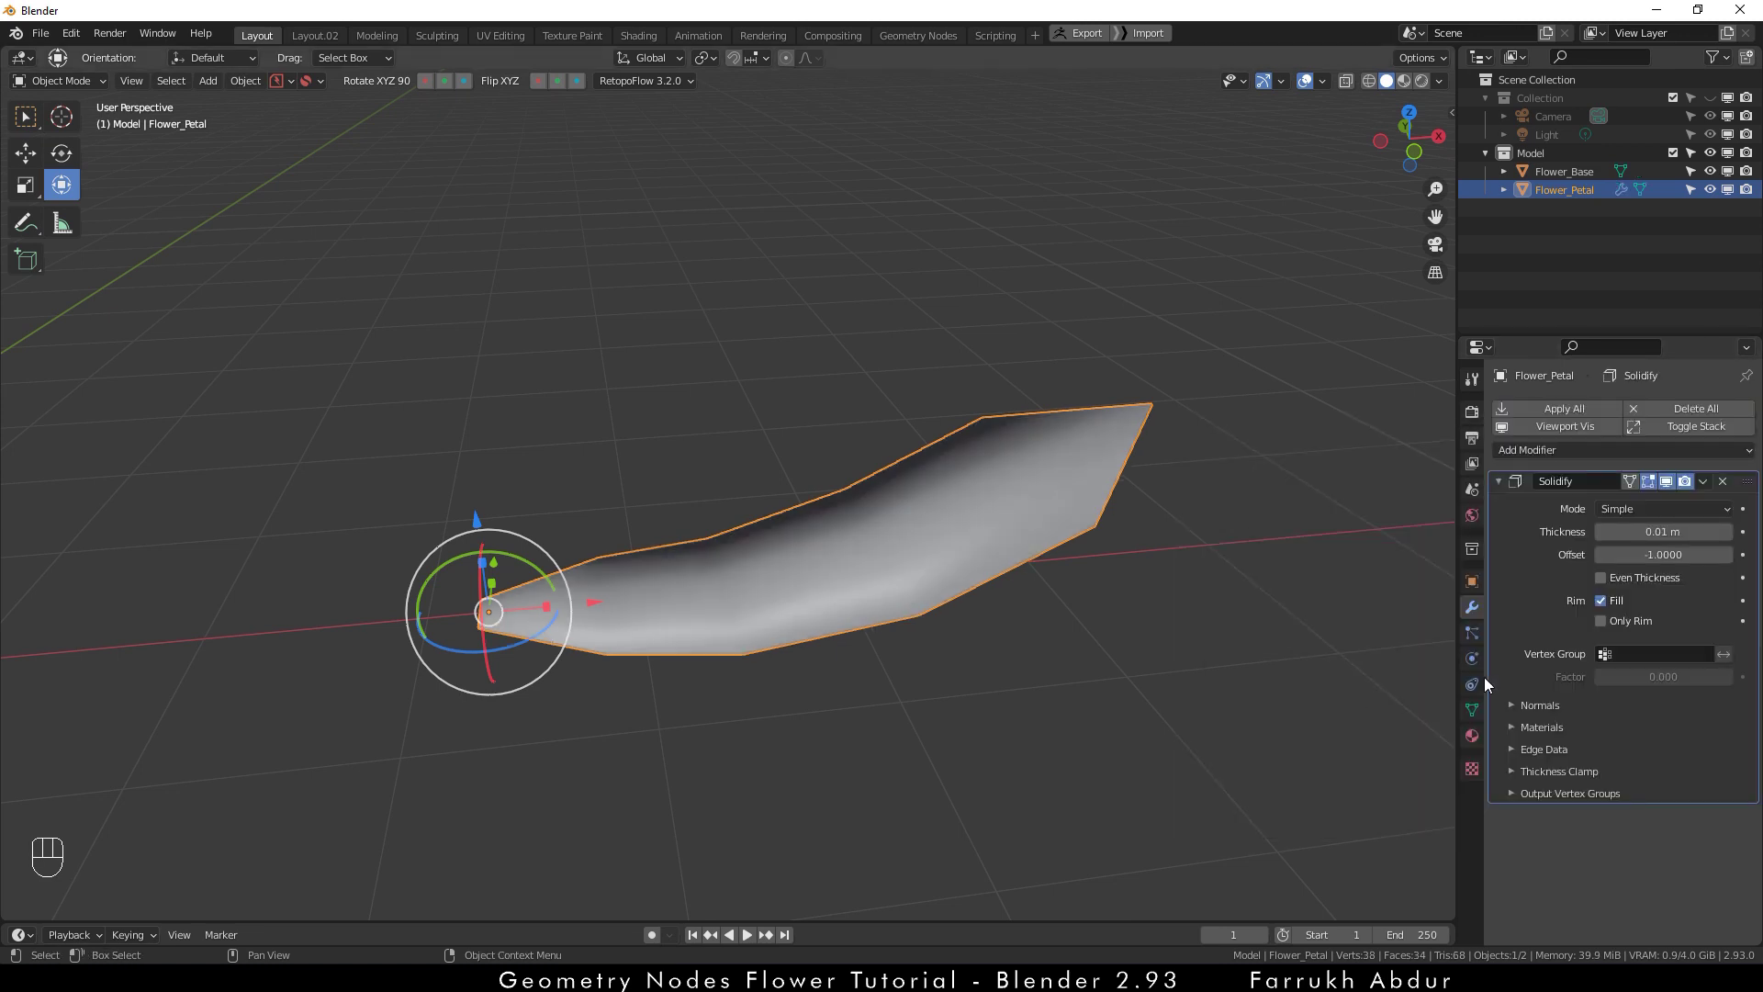
left_click_drag(1661, 532, 1582, 532, "shift")
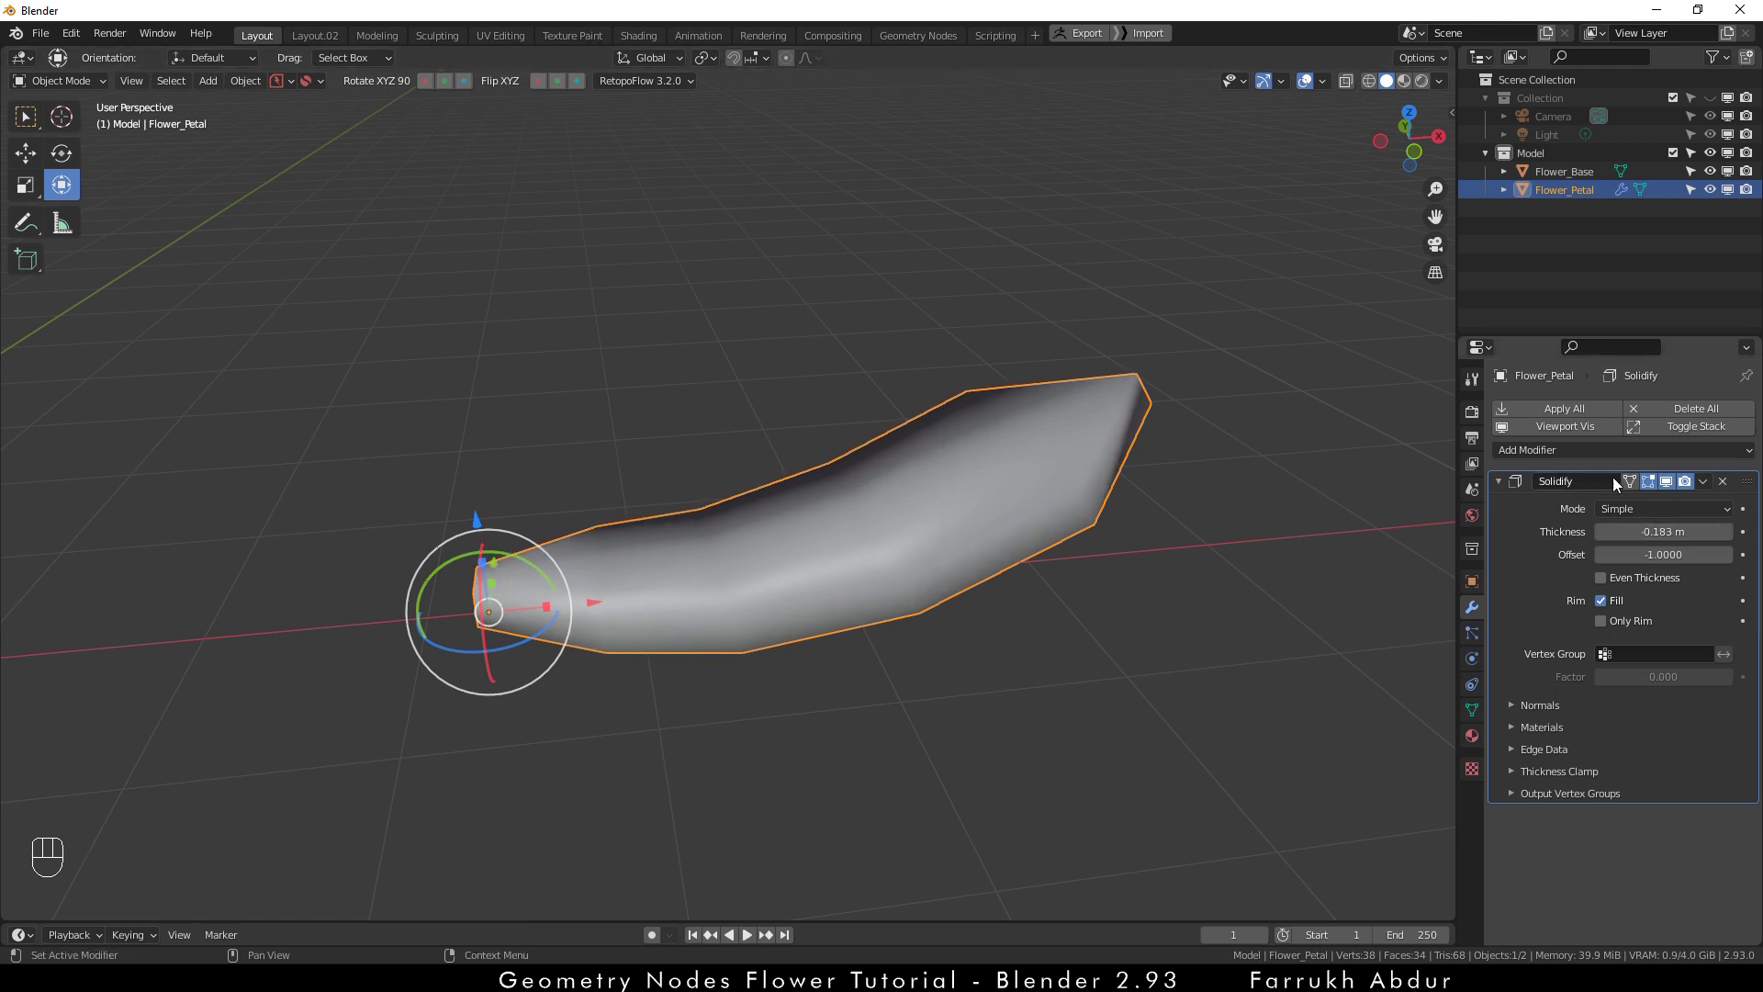
- Add a Subdivision Surface modifier to the petal and set its viewport level to 2
left_click(1564, 449)
left_click(1414, 783)
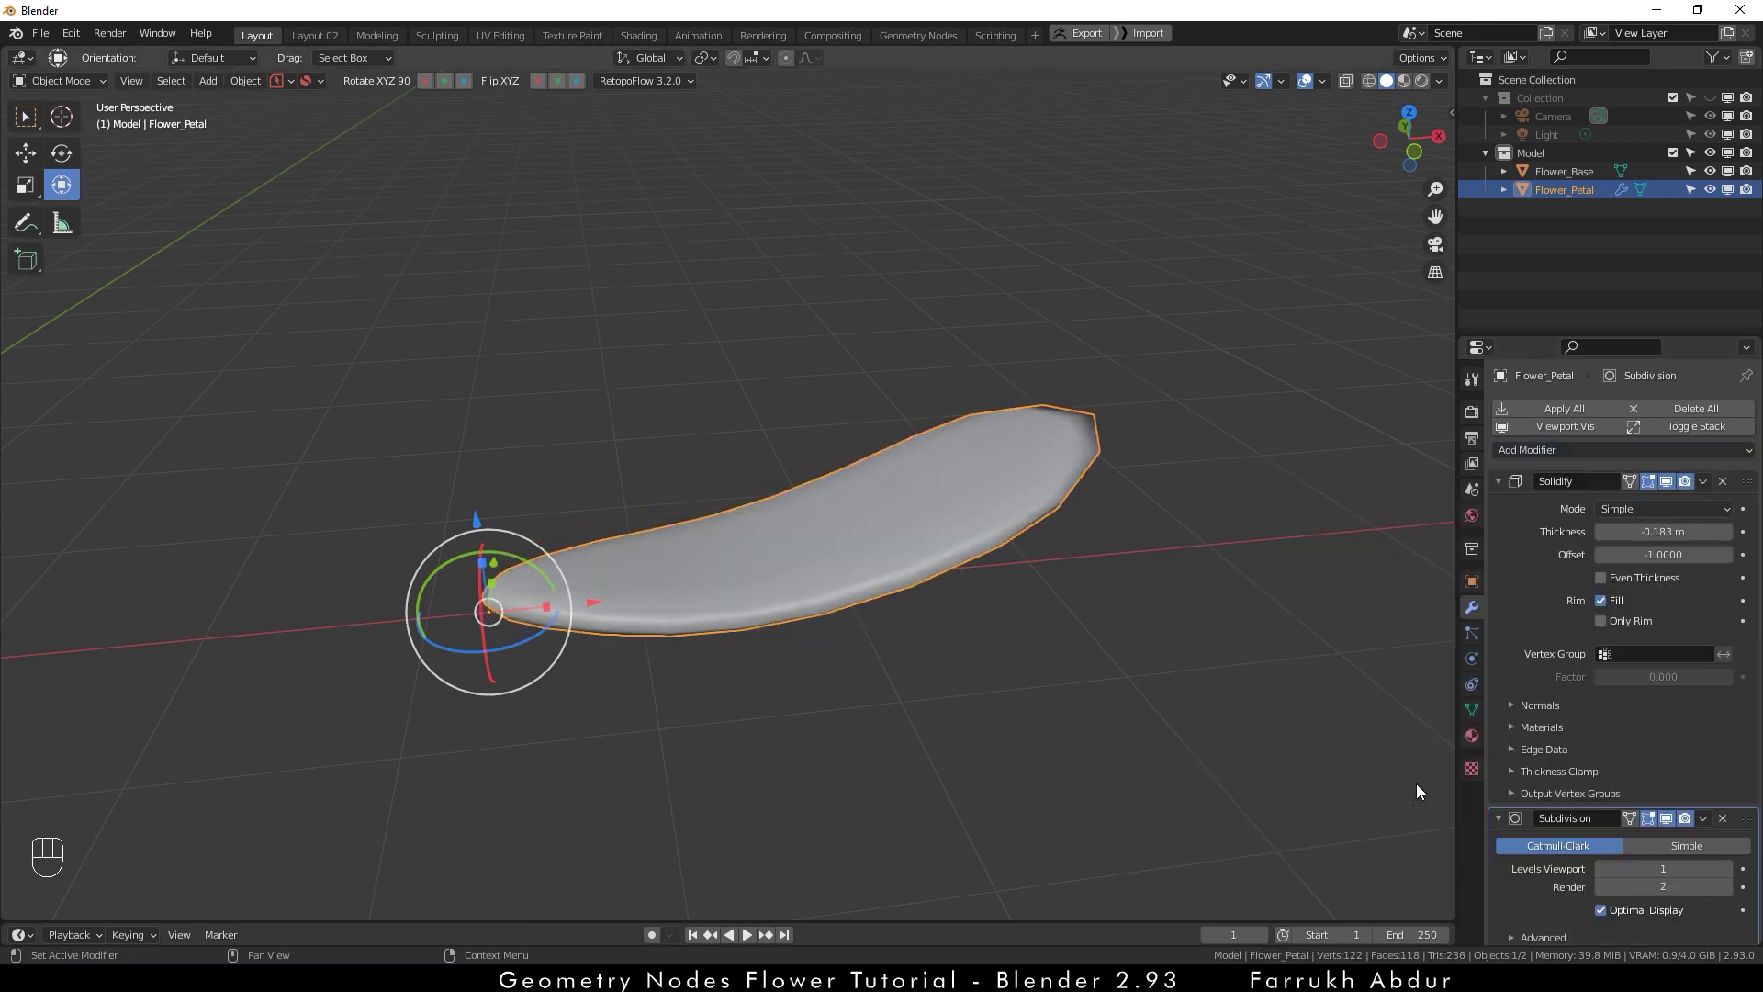
left_click(1727, 867)
left_click_drag(1107, 693, 1094, 648, "alt")
middle_click_drag(1094, 648, 1145, 728, "alt")
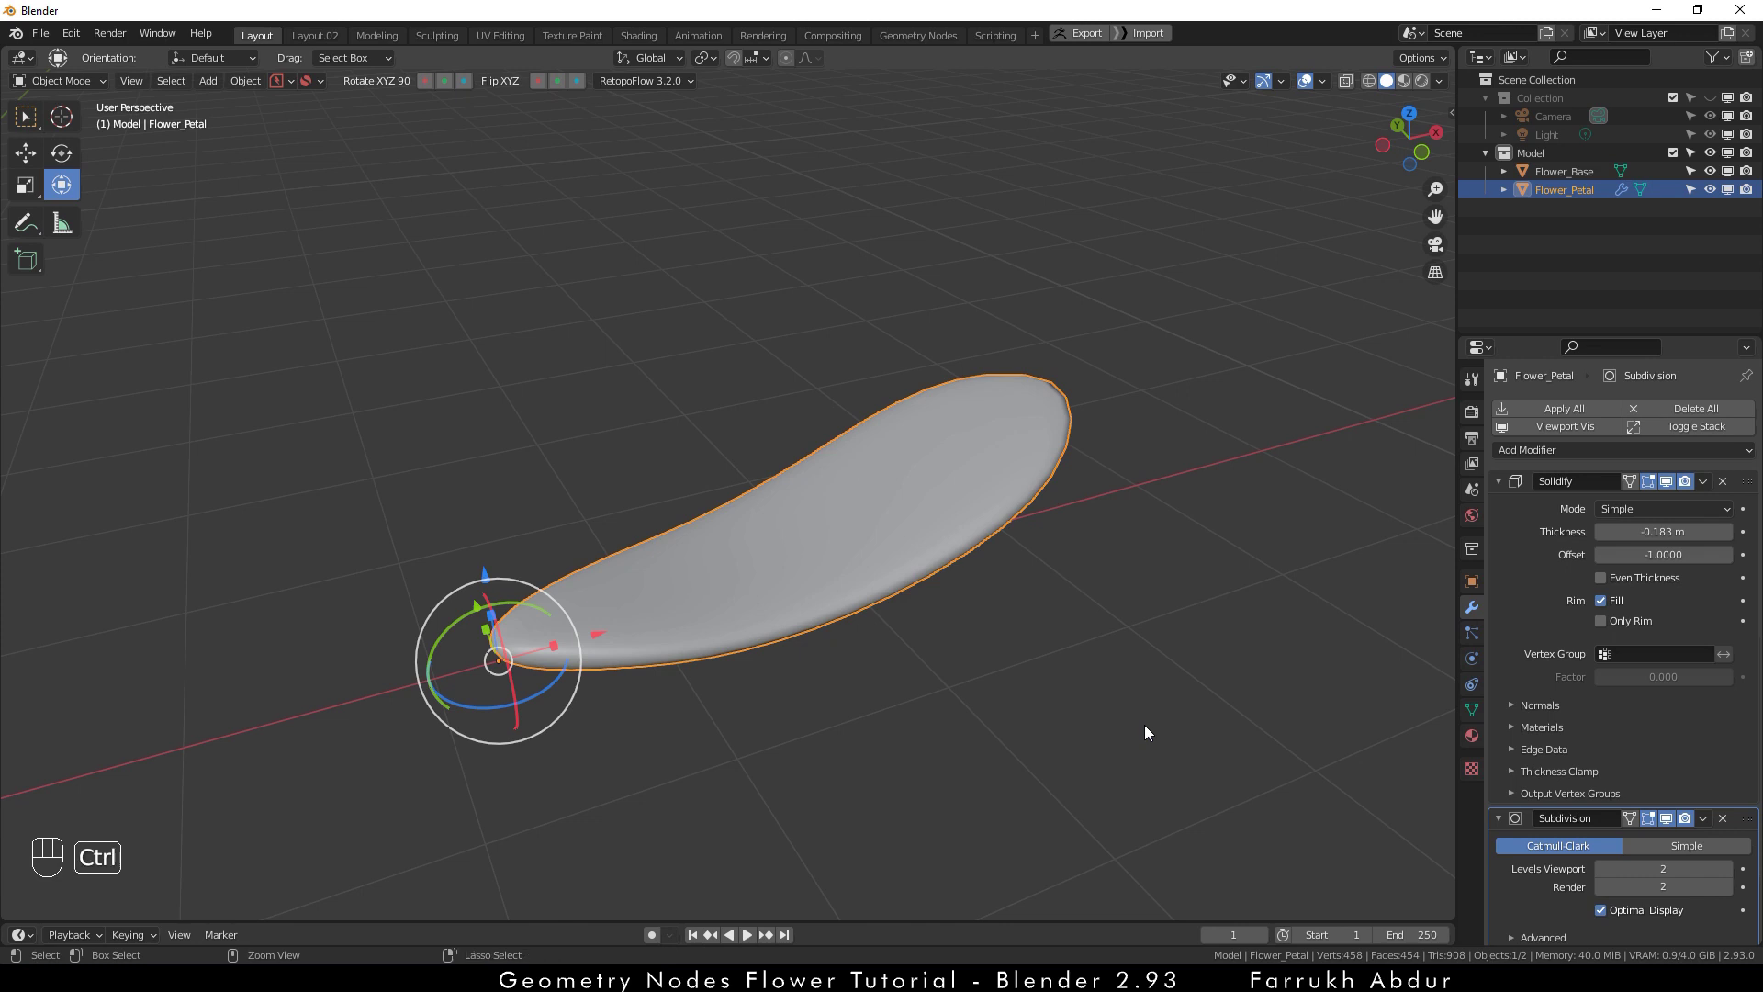
- Apply the petal's rotation and scale, and deselect it
key("ctrl+a")
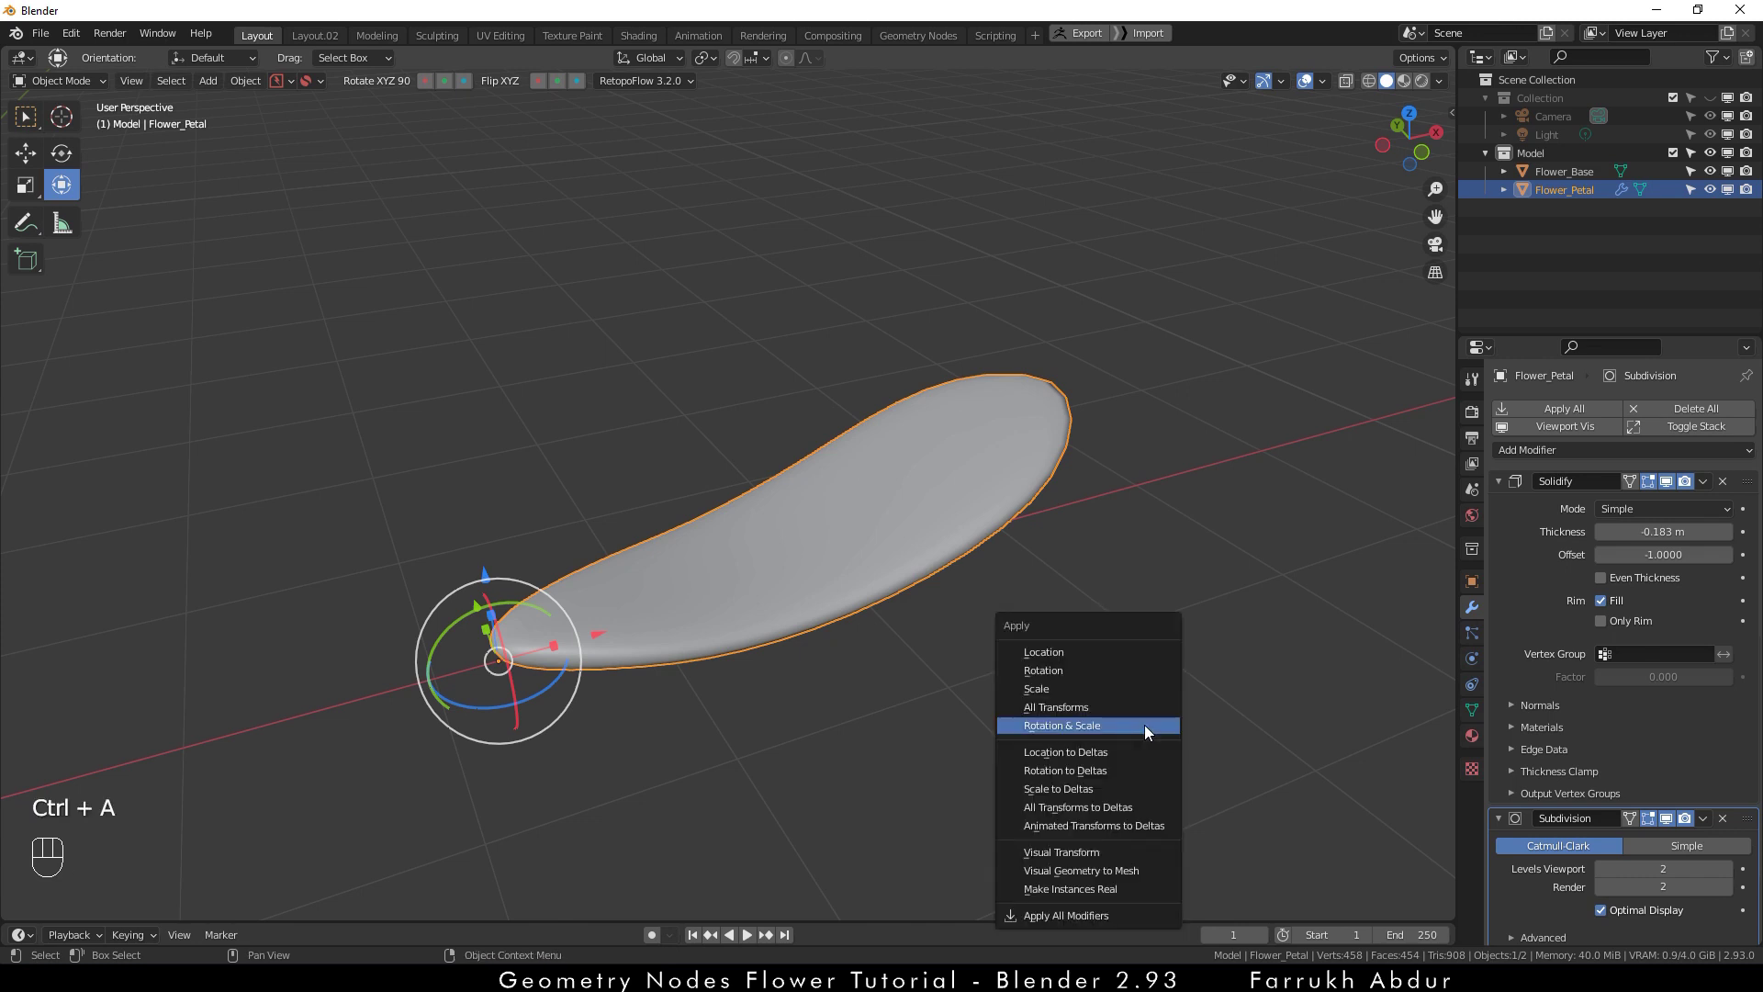
left_click(1144, 724)
middle_click_drag(1107, 718, 1083, 661, "alt")
left_click(824, 683)
- Select the Flower_Base cube and switch to the Geometry Nodes workspace
middle_click_drag(633, 705, 1069, 670)
scroll(740, 581, "down", 4)
middle_click_drag(773, 598, 669, 602, "alt")
scroll(647, 541, "up", 2)
left_click(495, 553)
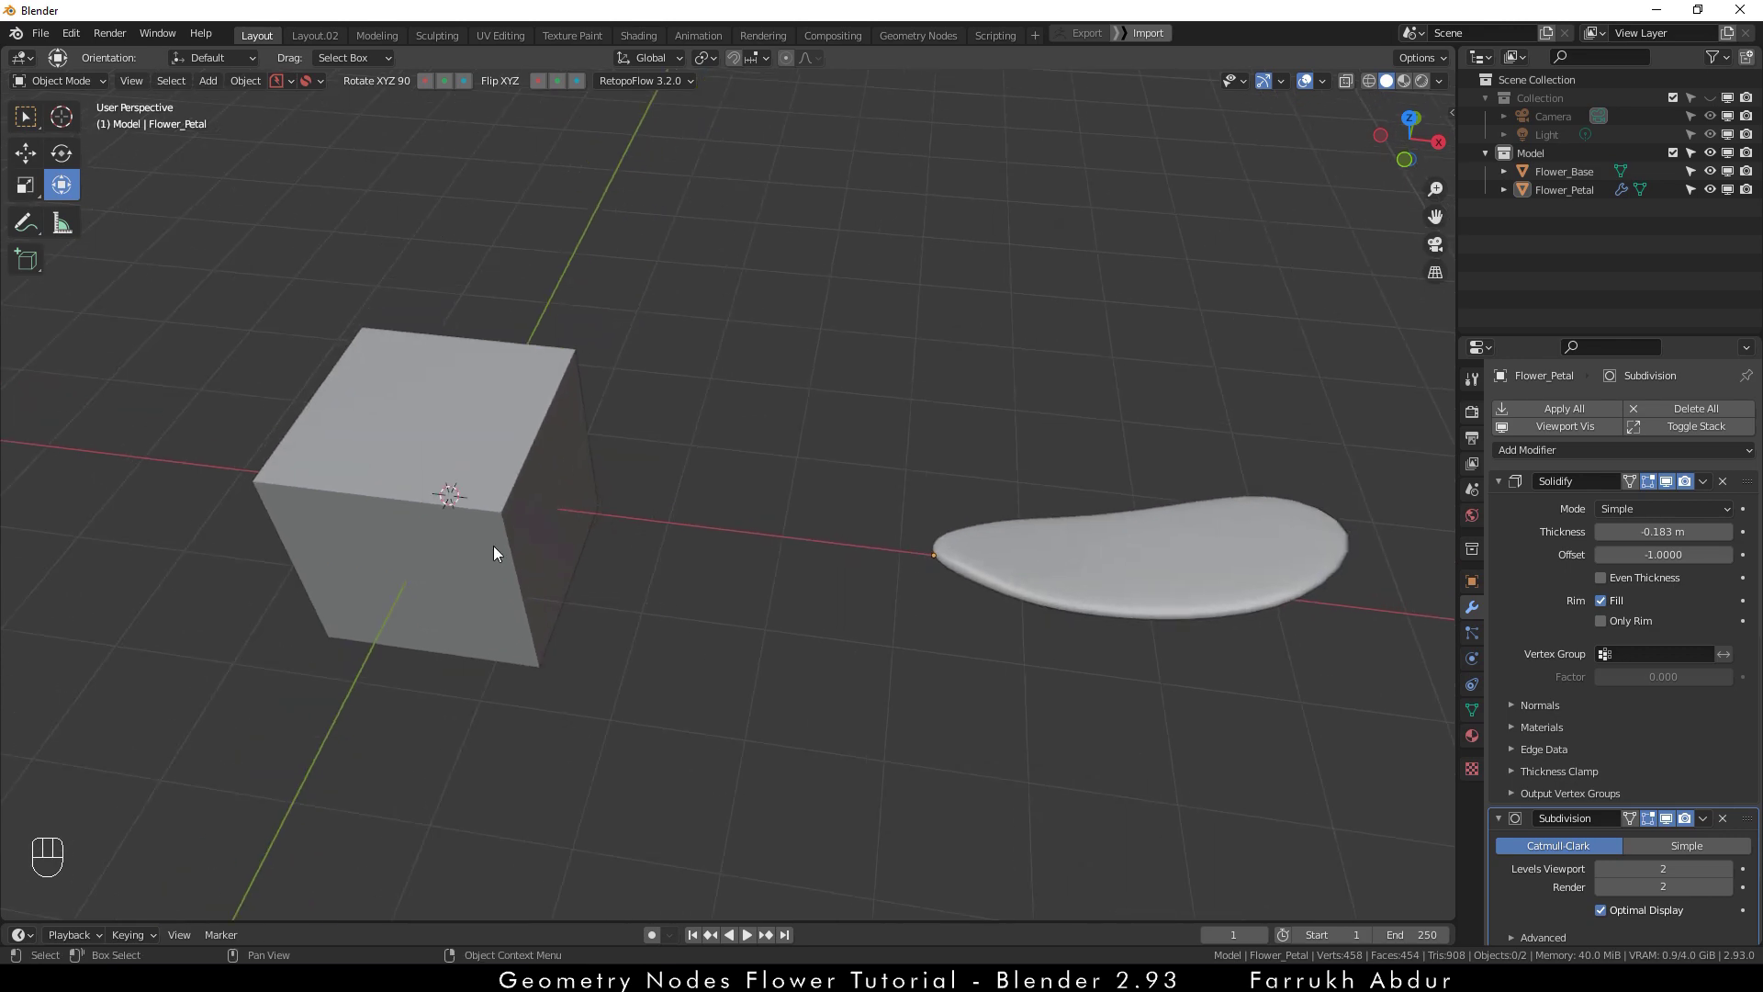
left_click(905, 34)
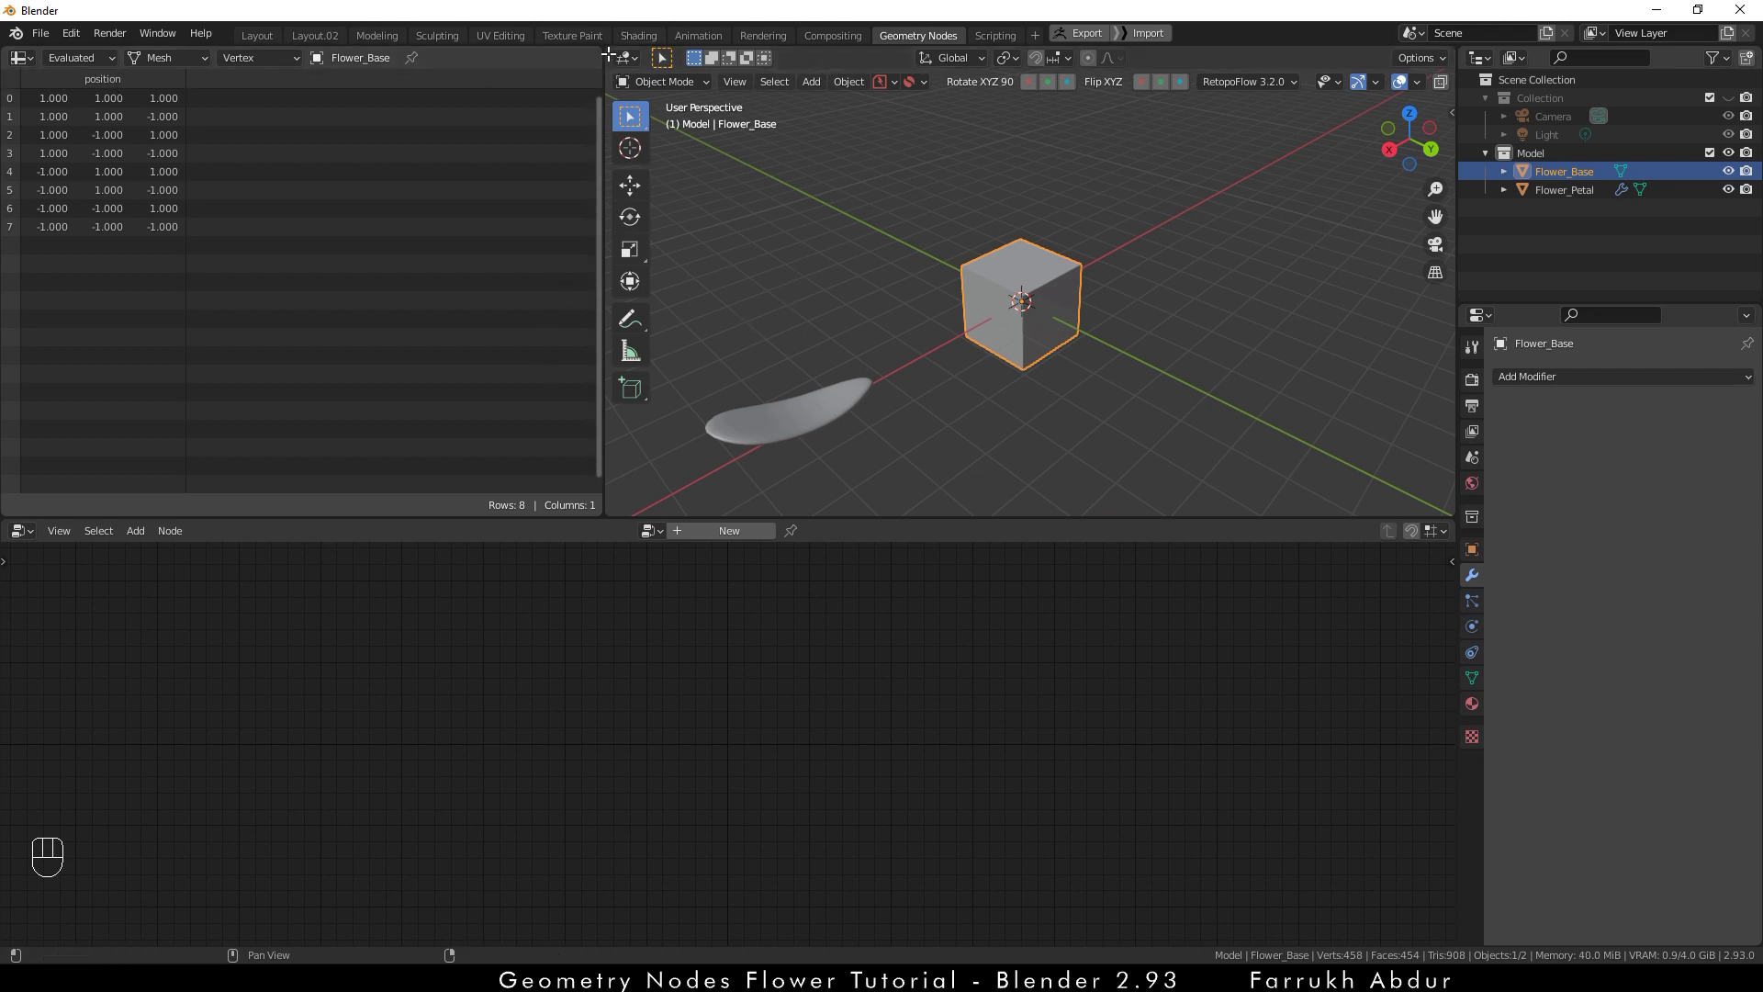
- Merge the spreadsheet area into the 3D viewport and create a new Geometry Nodes tree on Flower_Base
left_click_drag(609, 54, 503, 61)
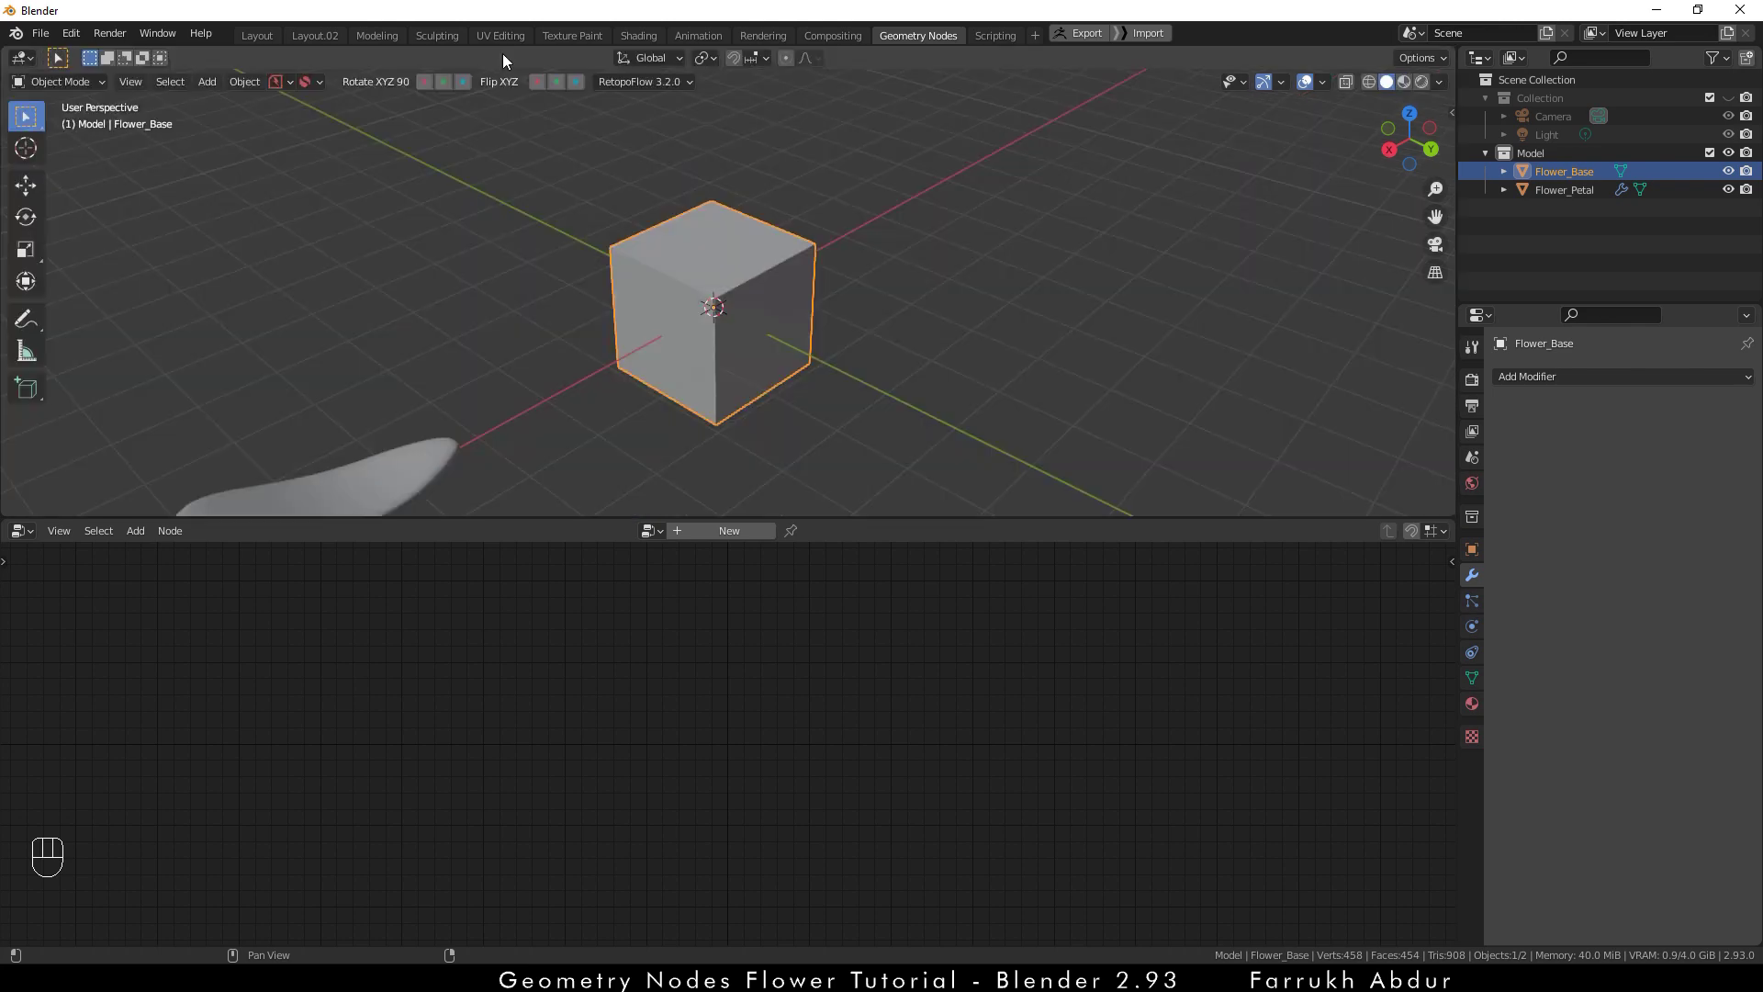
left_click_drag(410, 315, 846, 376, "alt")
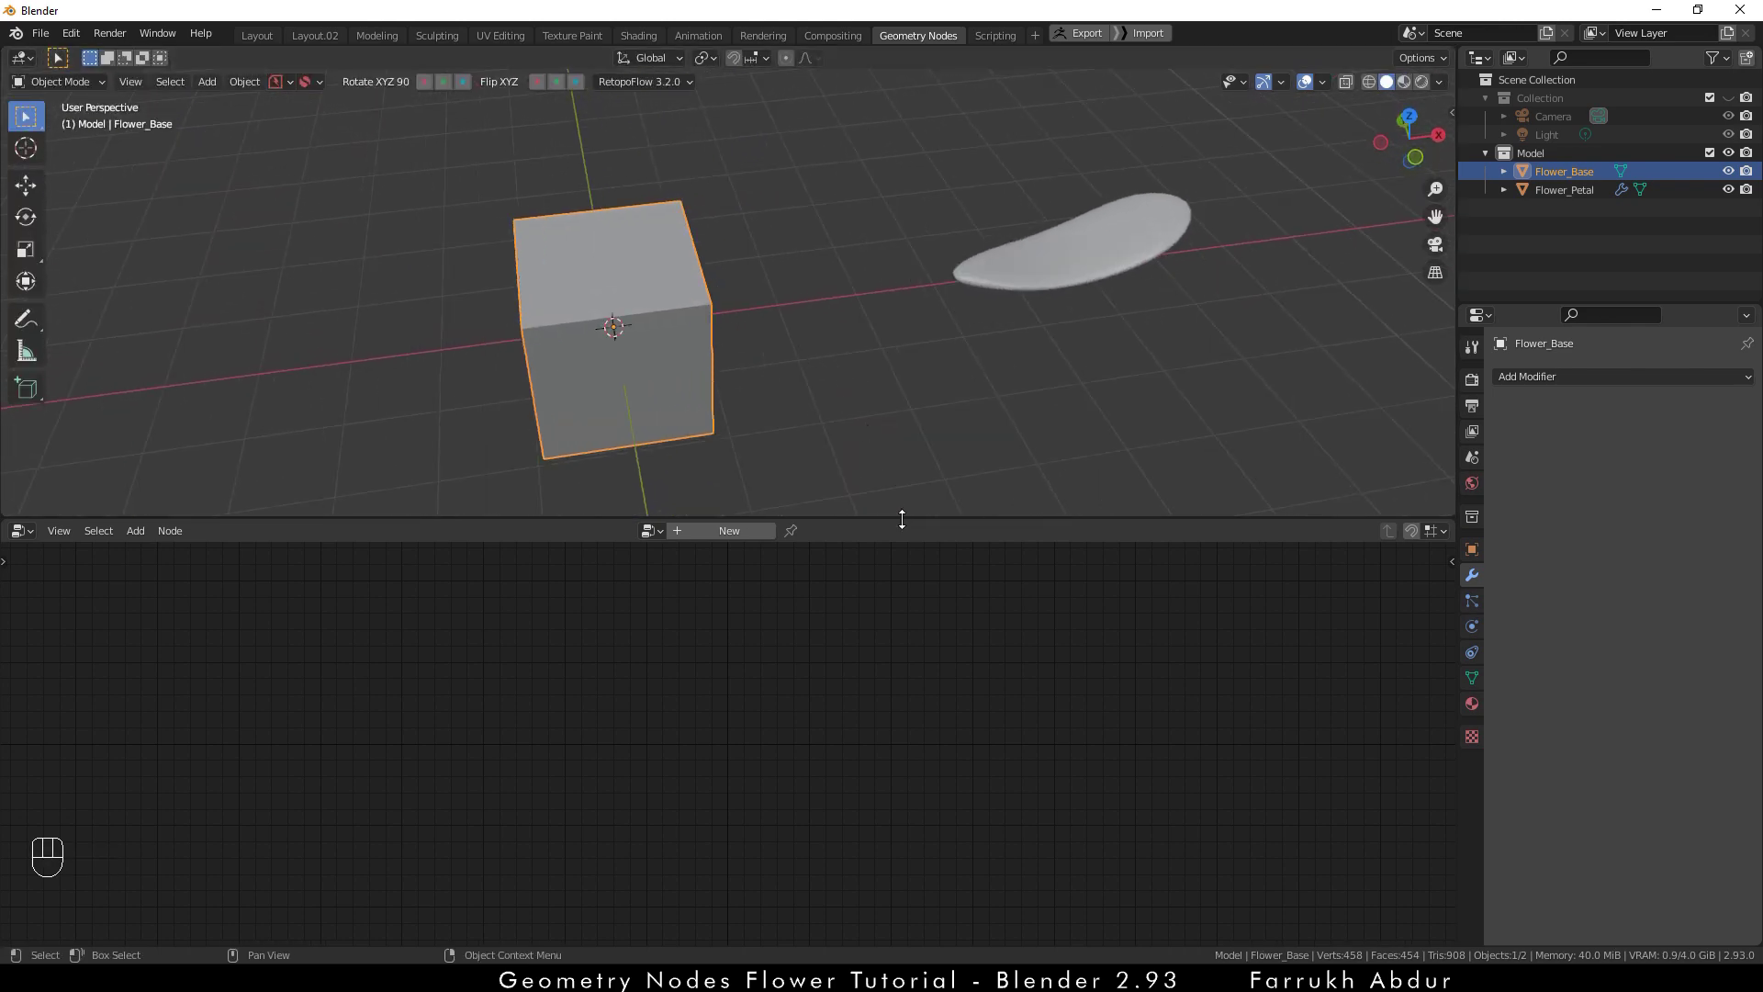
left_click_drag(901, 519, 901, 536)
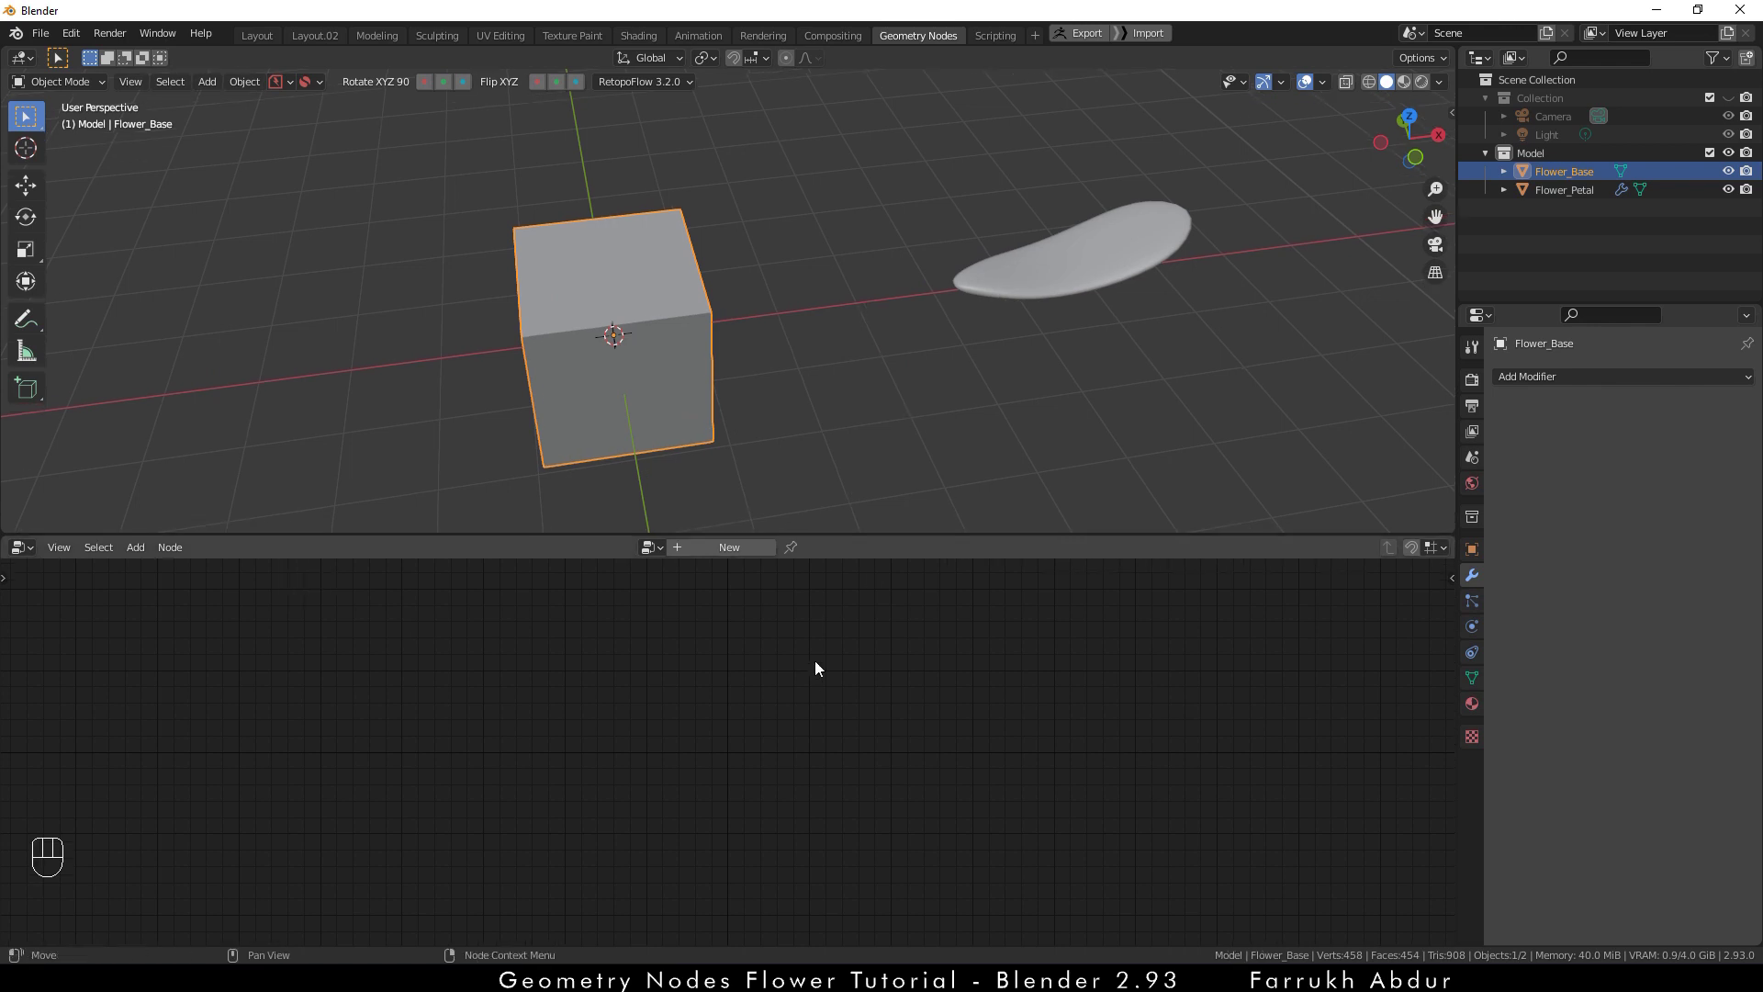
left_click(732, 547)
left_click_drag(511, 770, 444, 660)
scroll(548, 735, "up", 3)
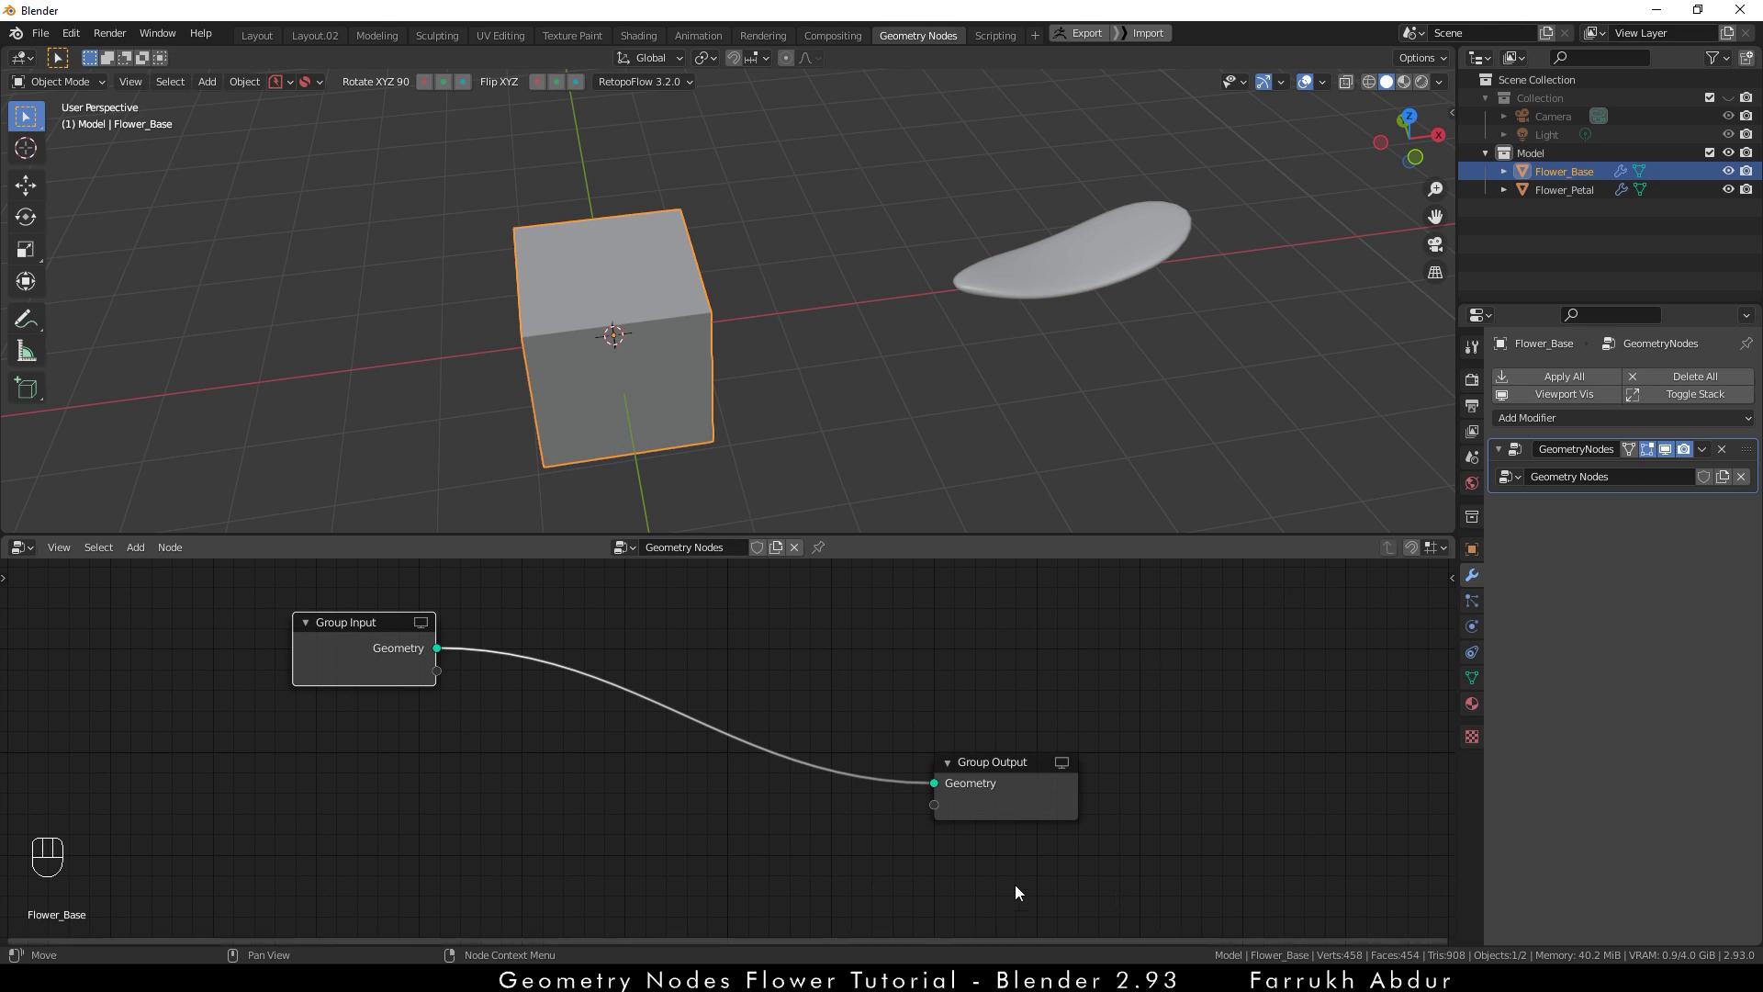
- Add a Circle mesh primitive node and connect its geometry to the Group Output in place of the Group Input
key("shift+a")
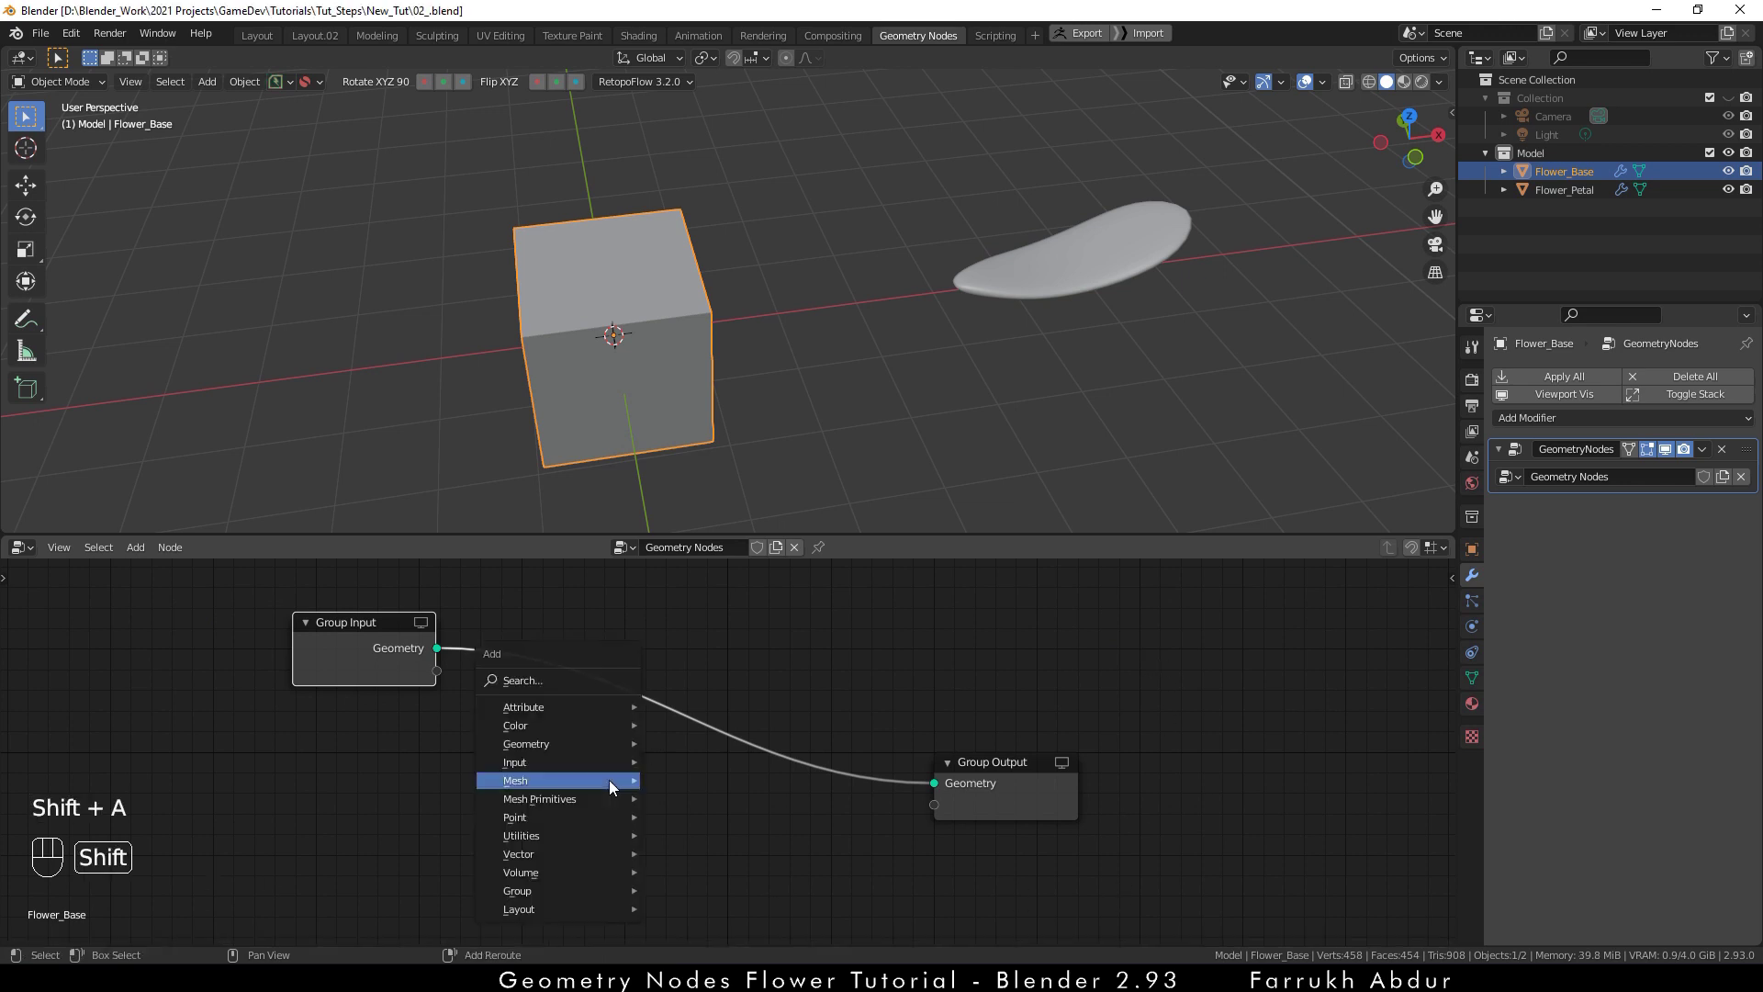
mouse_move(609, 779)
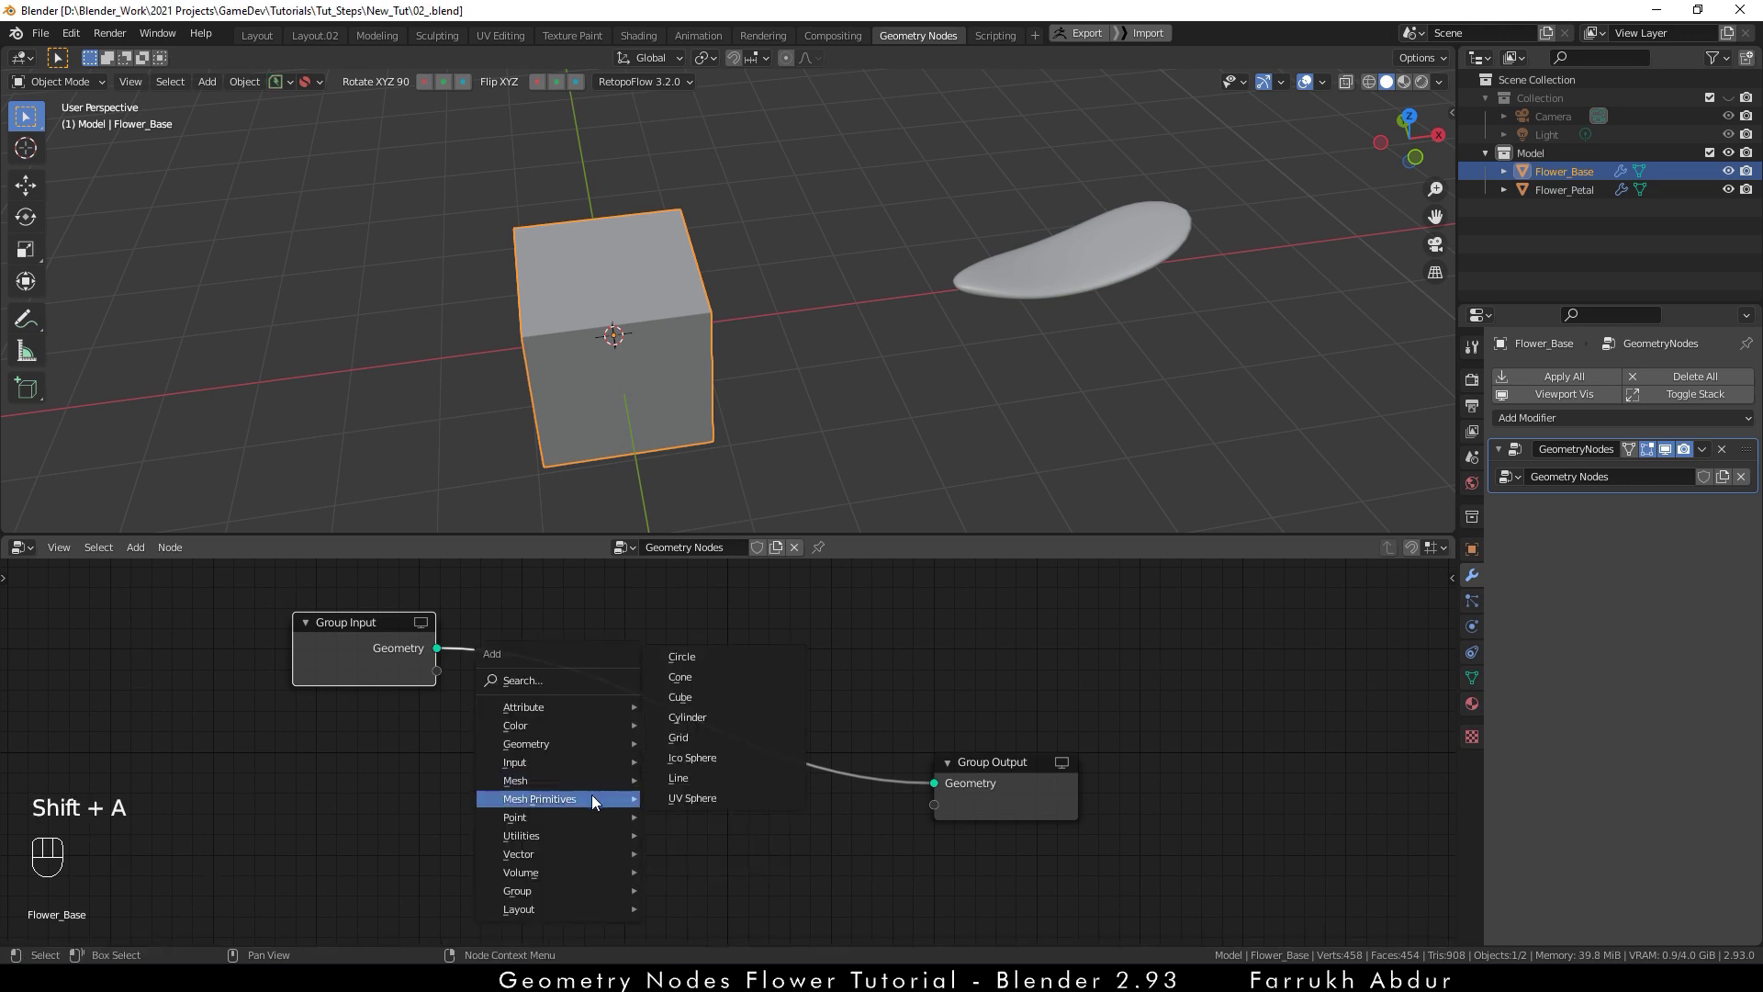
left_click(696, 655)
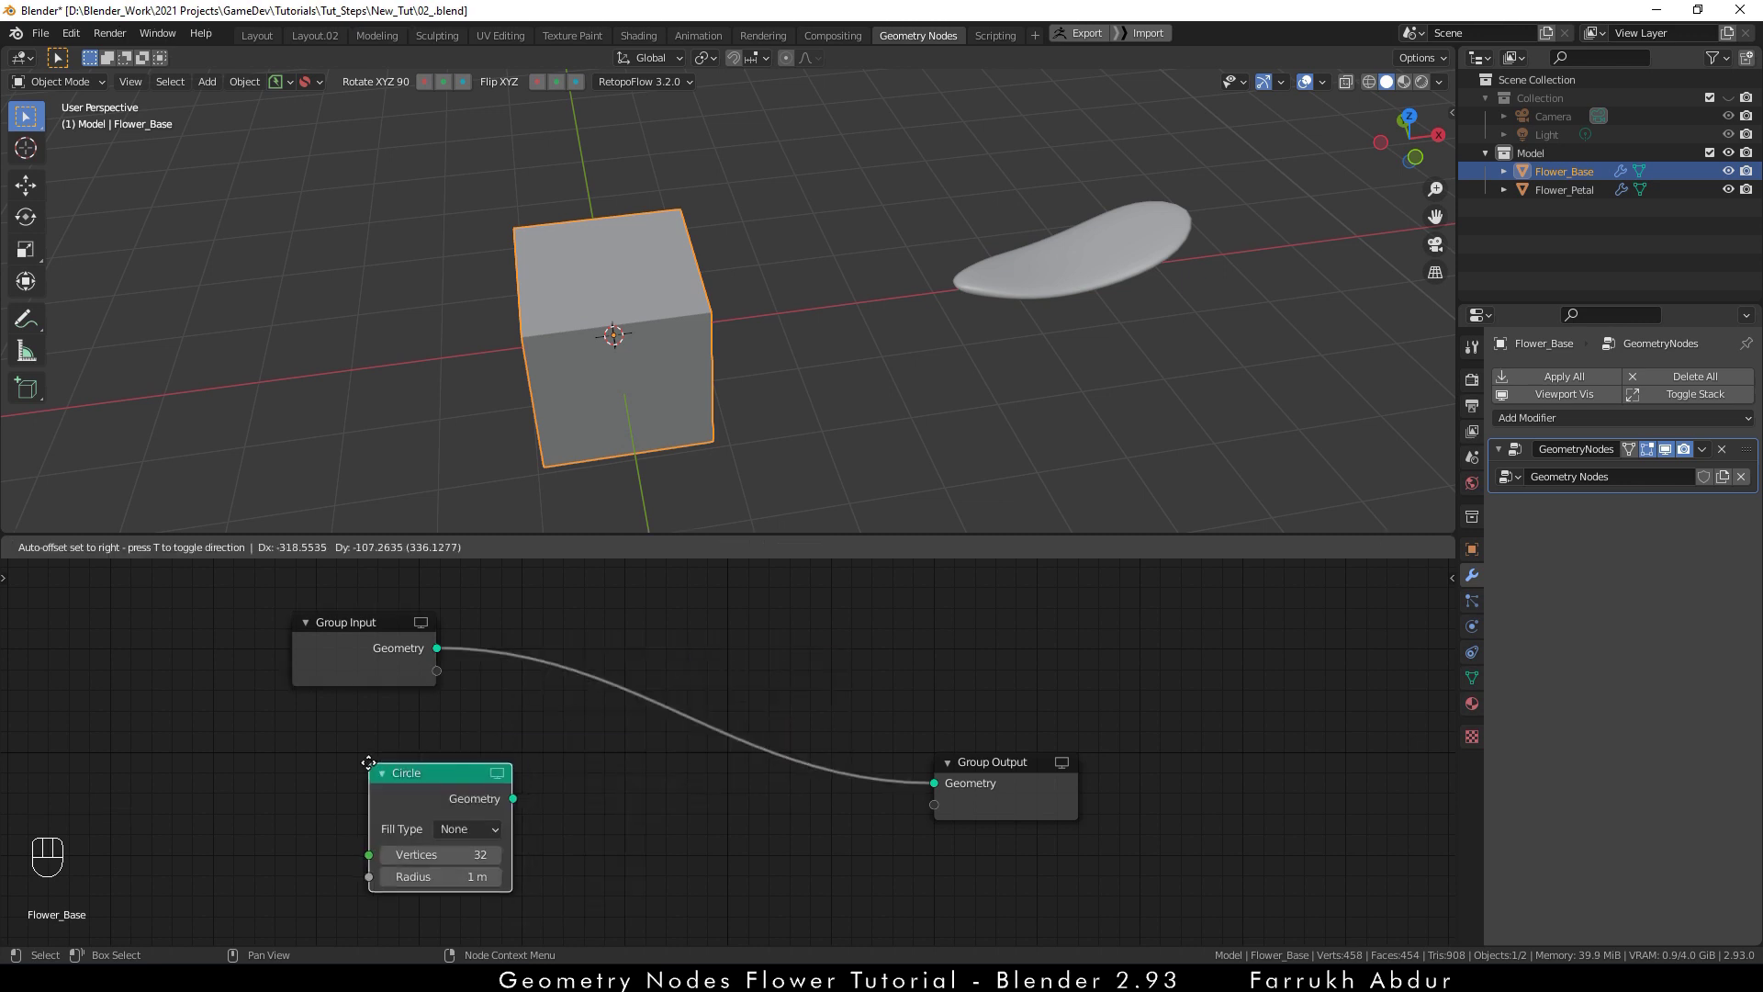
left_click(449, 751)
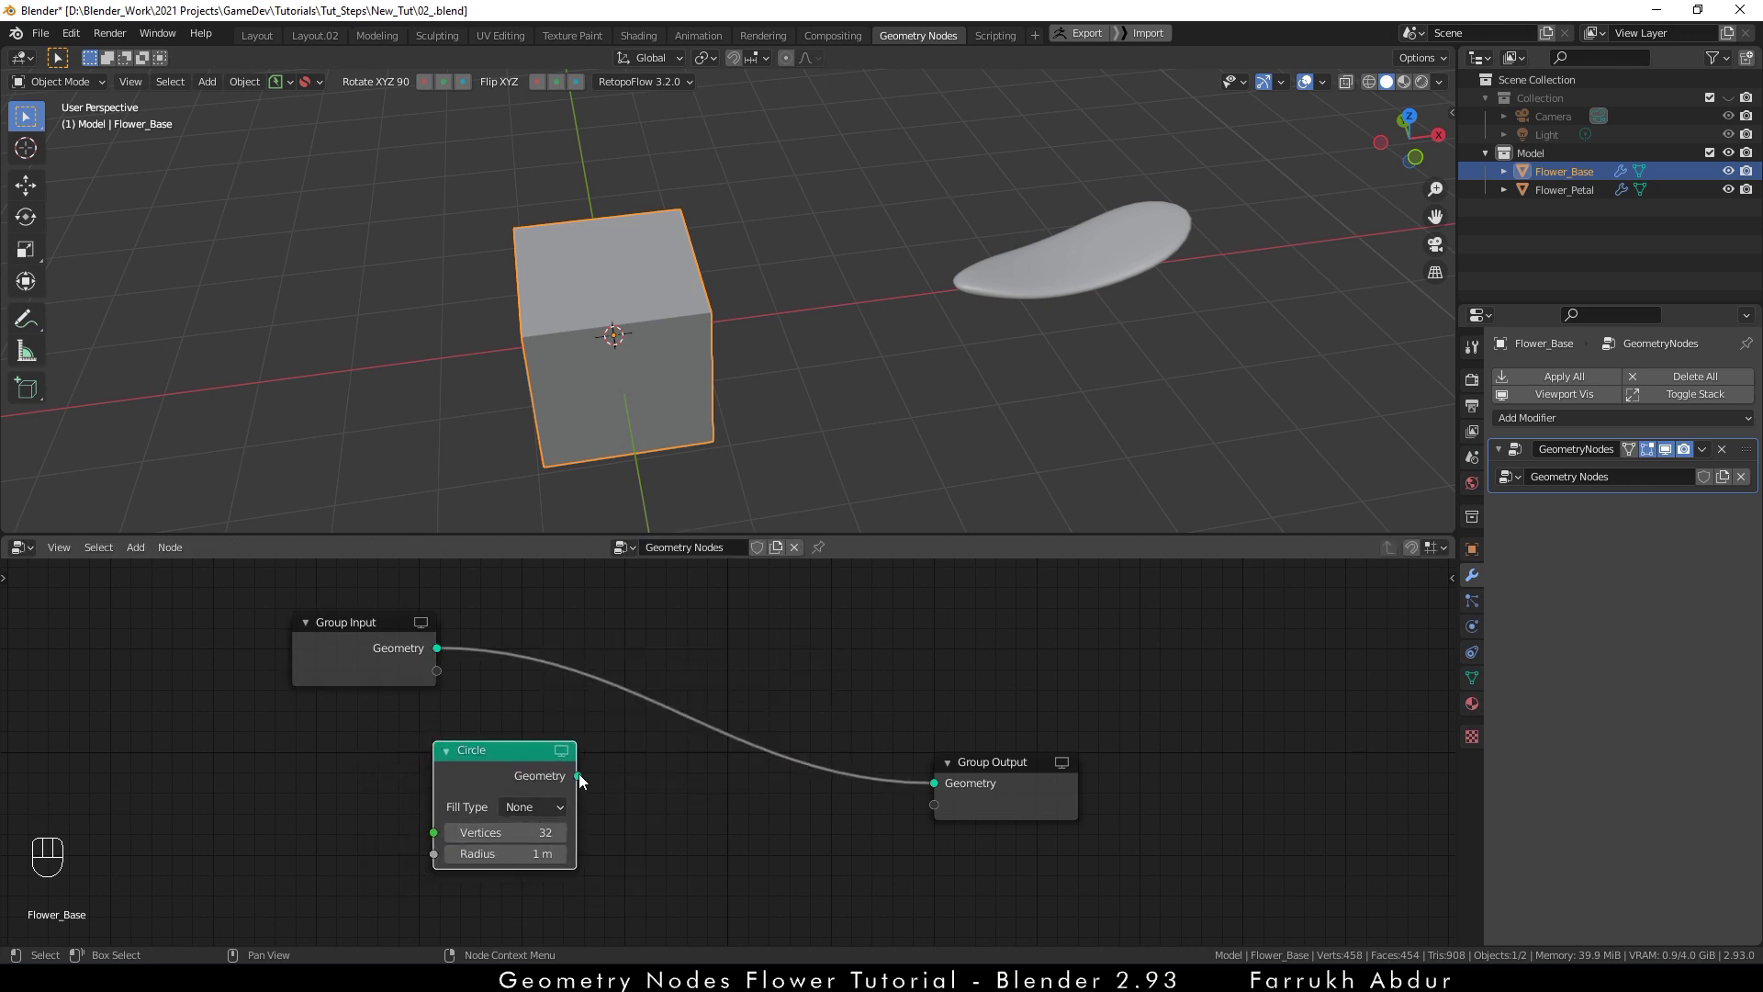
left_click_drag(578, 776, 934, 782)
left_click_drag(838, 319, 839, 371, "alt")
scroll(734, 354, "up", 2)
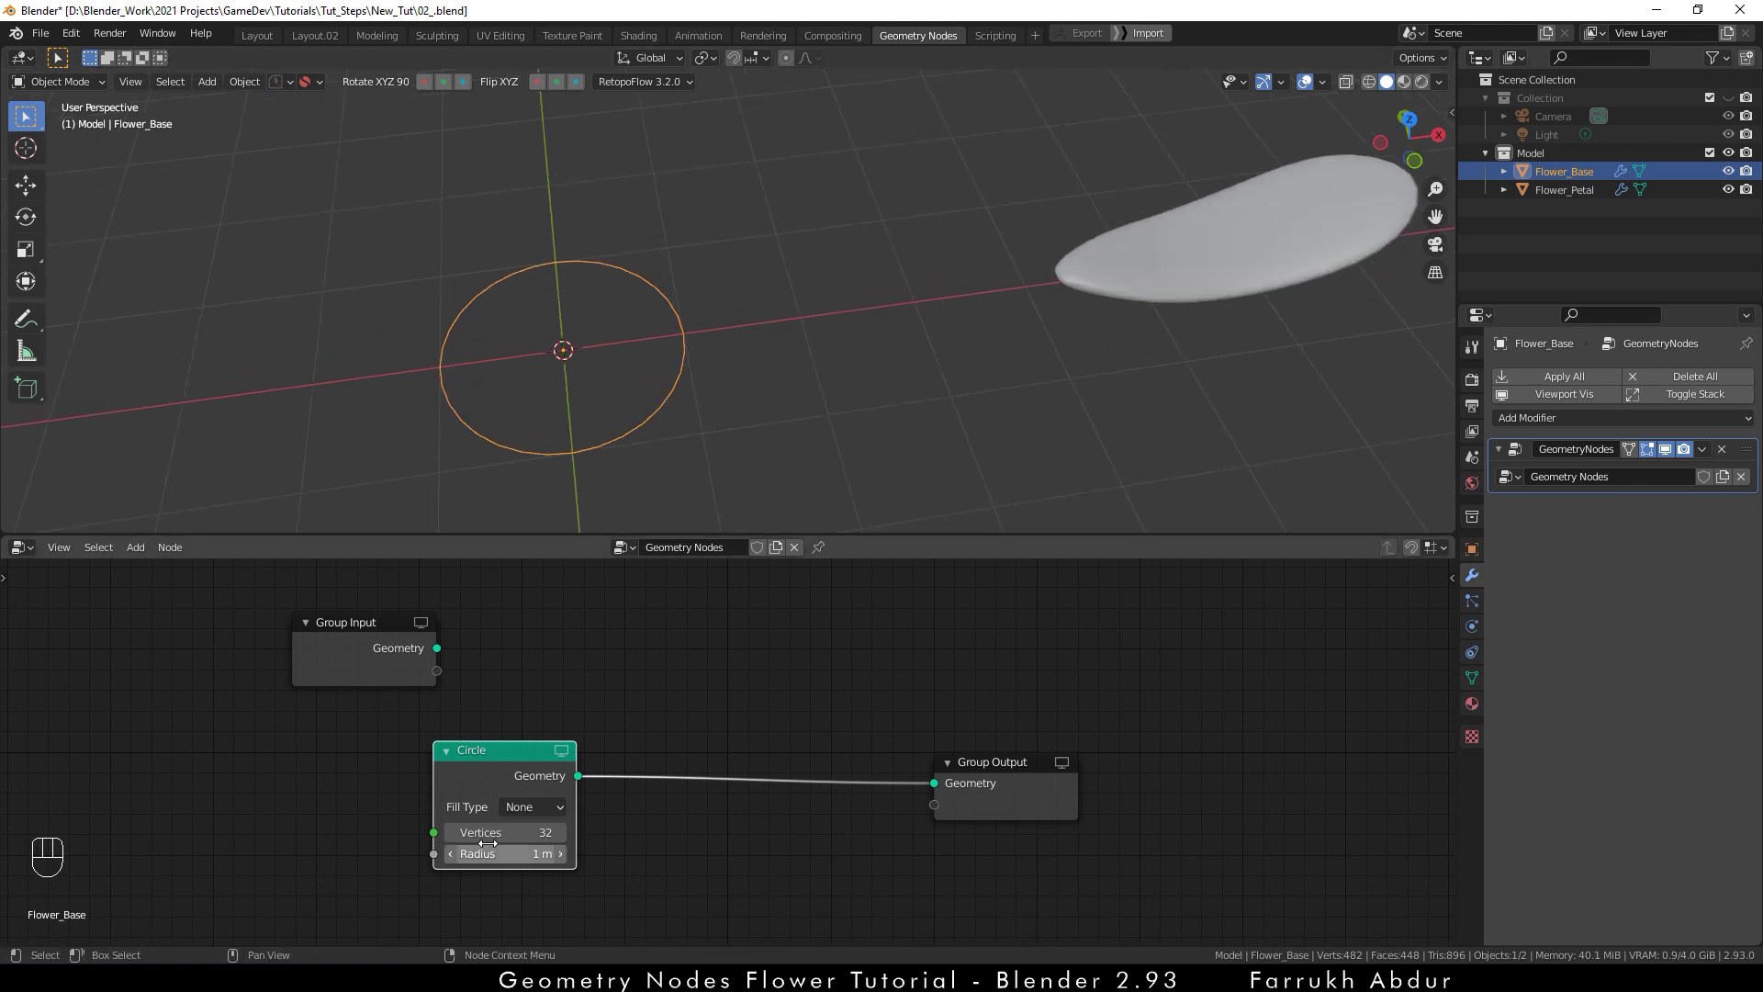
- Set the Circle node's radius to 0.87 m and its vertices to 12
mouse_move(486, 851)
left_mouse_down("shift")
mouse_move(413, 851)
mouse_move(514, 851)
mouse_move(473, 851)
mouse_move(505, 831)
mouse_move(413, 832)
mouse_move(468, 832)
left_mouse_up("shift")
left_click(514, 831)
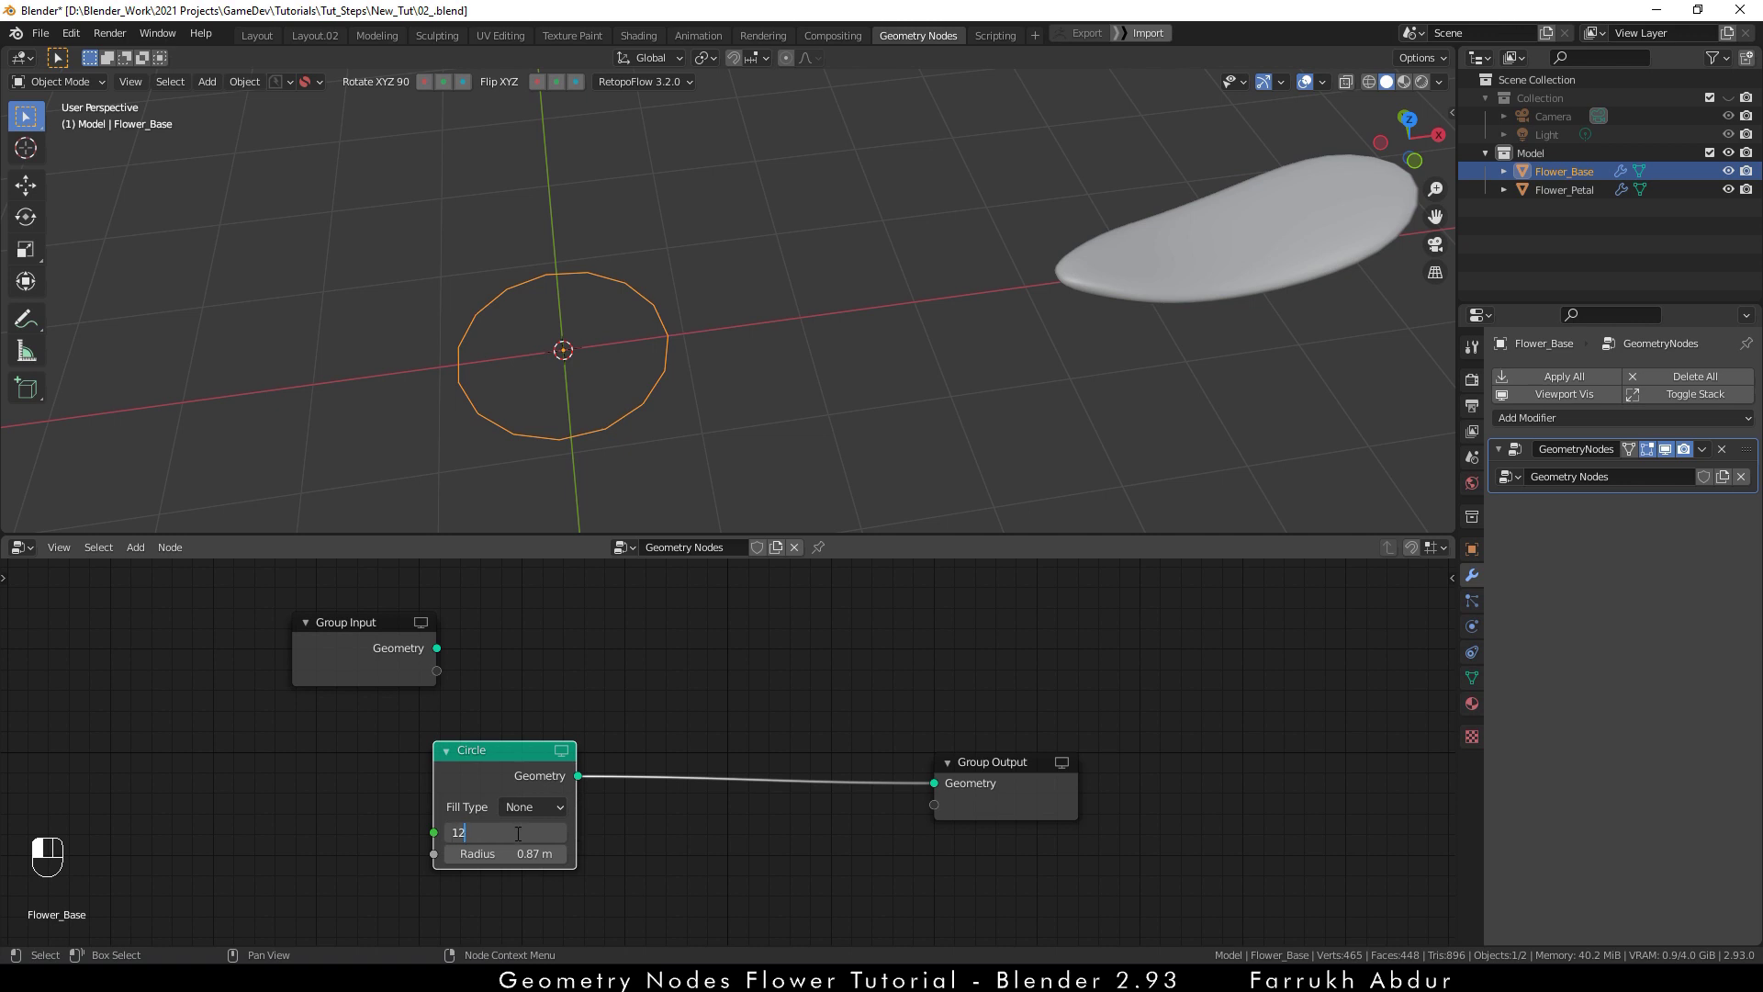
key("Return")
- Move the Group Output node aside and insert a Point Instance node between the Circle and Group Output nodes
scroll(751, 768, "down", 1)
left_click_drag(951, 763, 1120, 762)
left_click(818, 843)
scroll(914, 841, "down", 1)
middle_click_drag(913, 842, 792, 819)
scroll(792, 819, "up", 1)
key("shift+a")
mouse_move(792, 819)
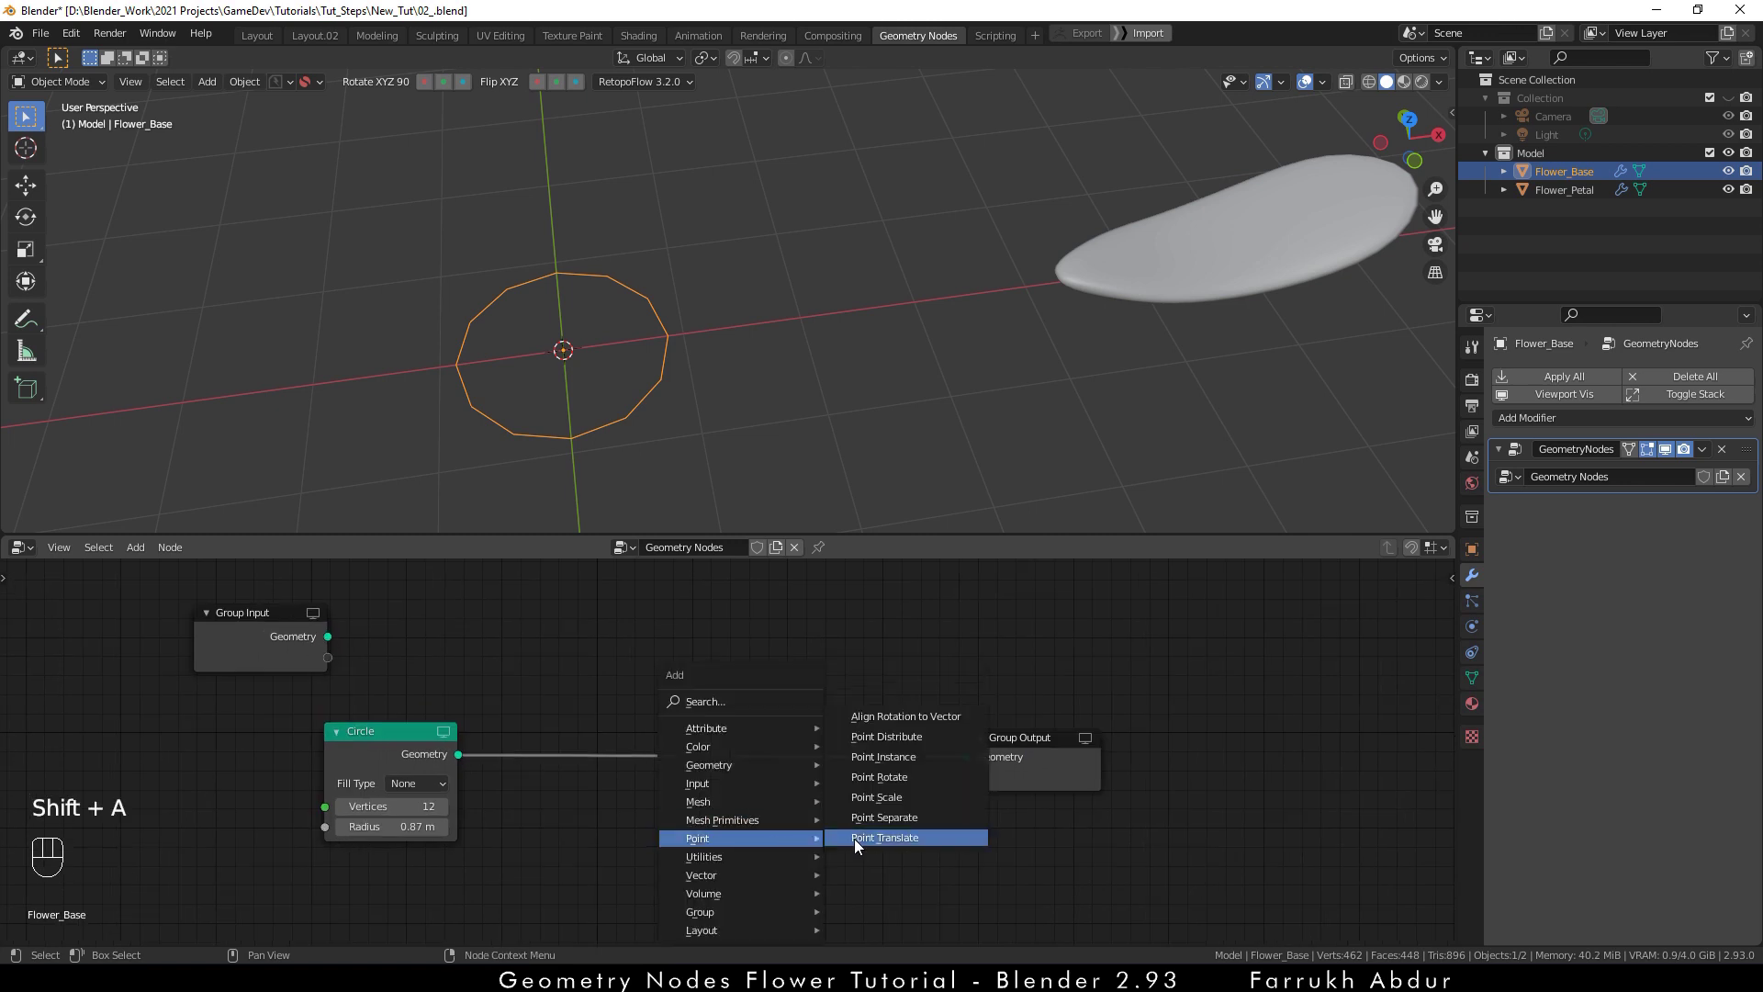
left_click(916, 755)
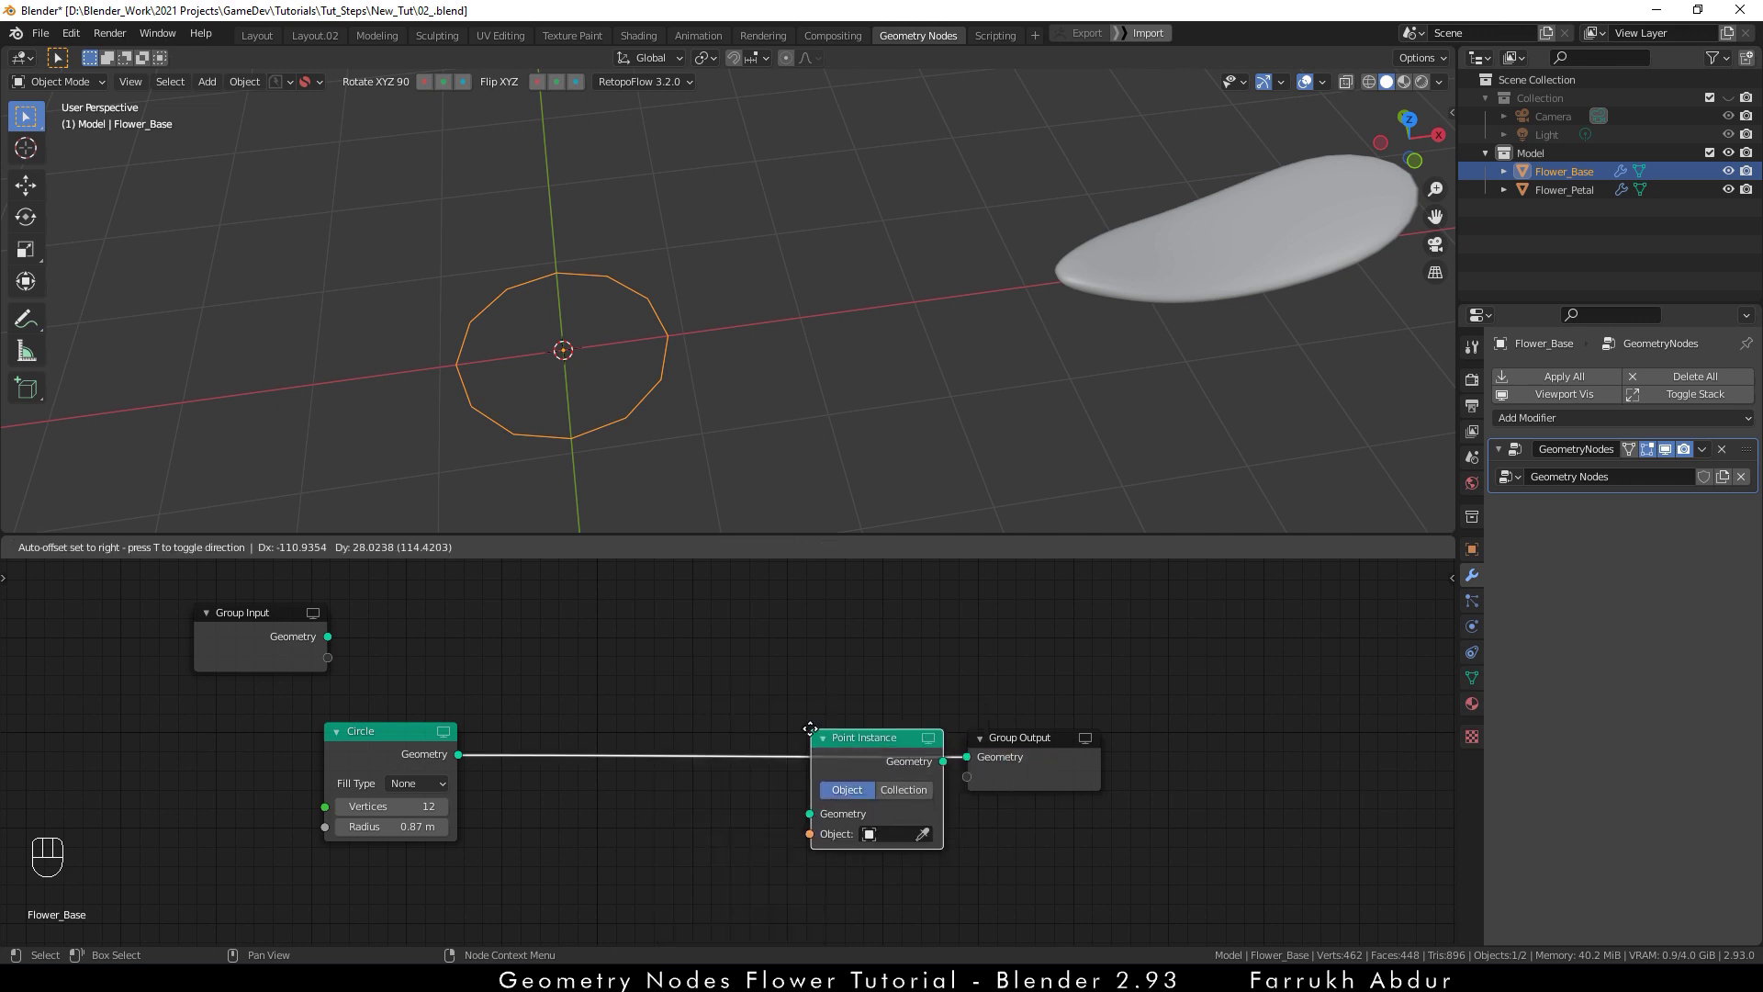
left_click(757, 729)
- Assign the Flower_Petal mesh as the instanced object of the Point Instance node
left_click(872, 833)
left_click(1212, 203)
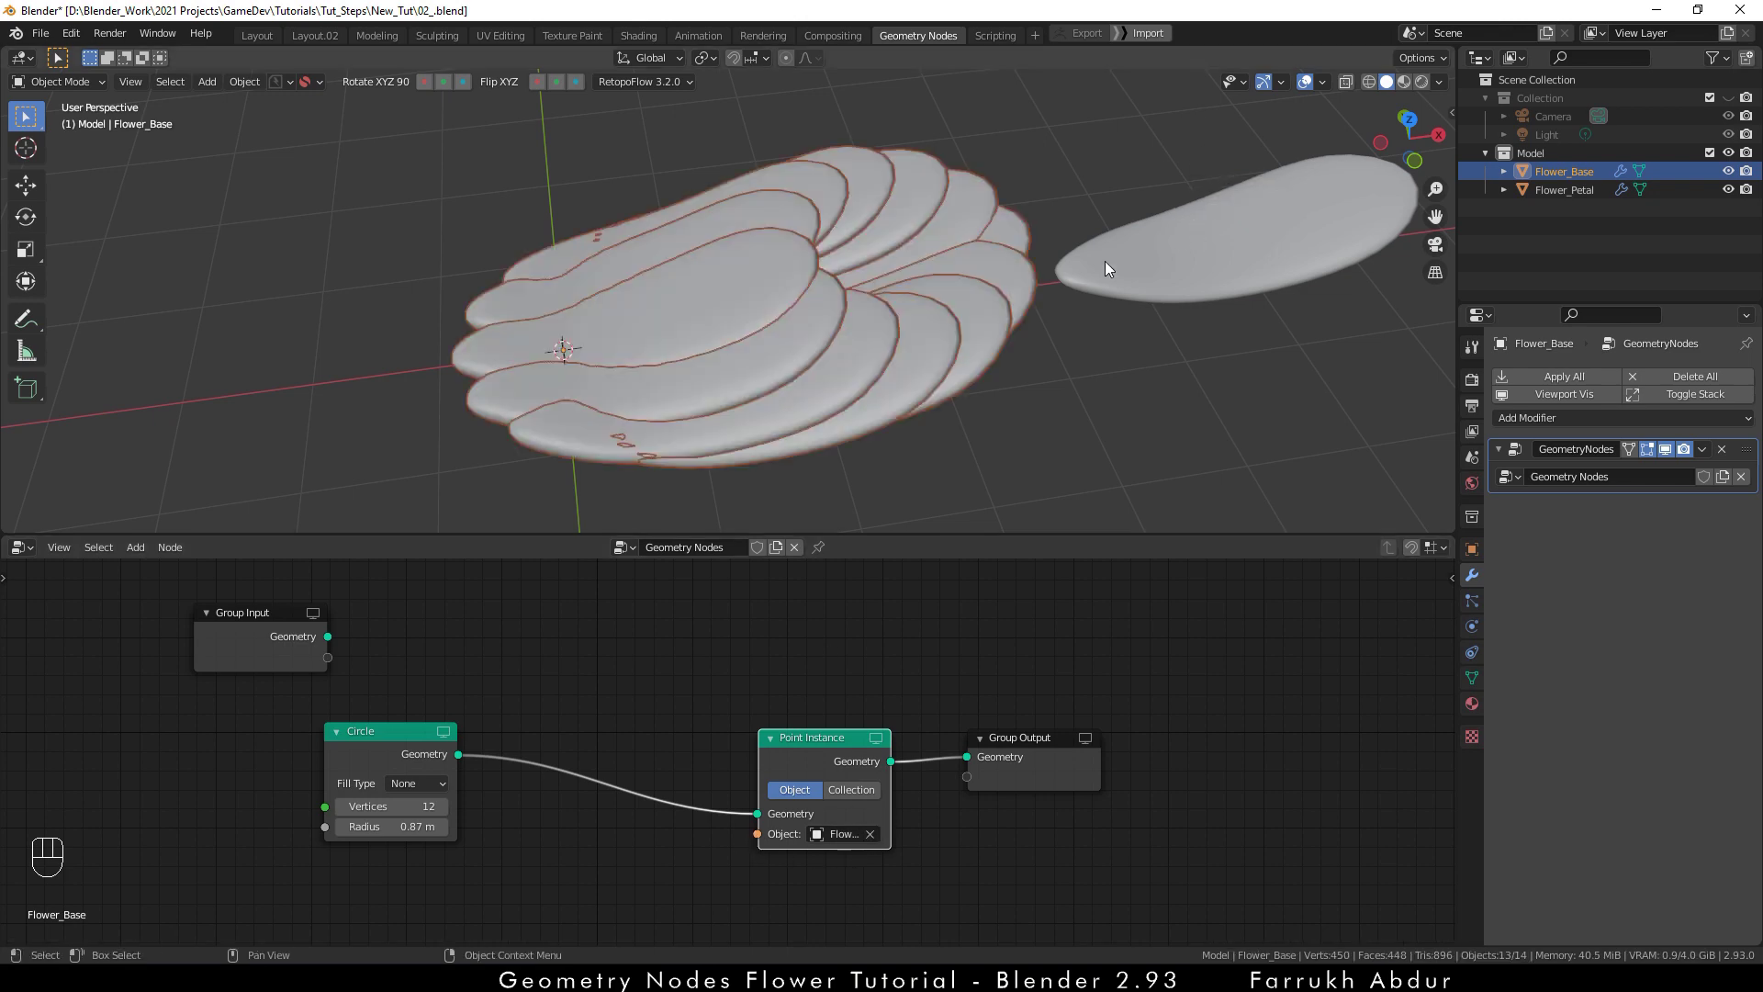
left_click_drag(929, 371, 1060, 426, "alt")
scroll(540, 735, "down", 3)
scroll(540, 735, "up", 1)
- Reduce the Circle node's vertices to 8
middle_click_drag(540, 735, 725, 667)
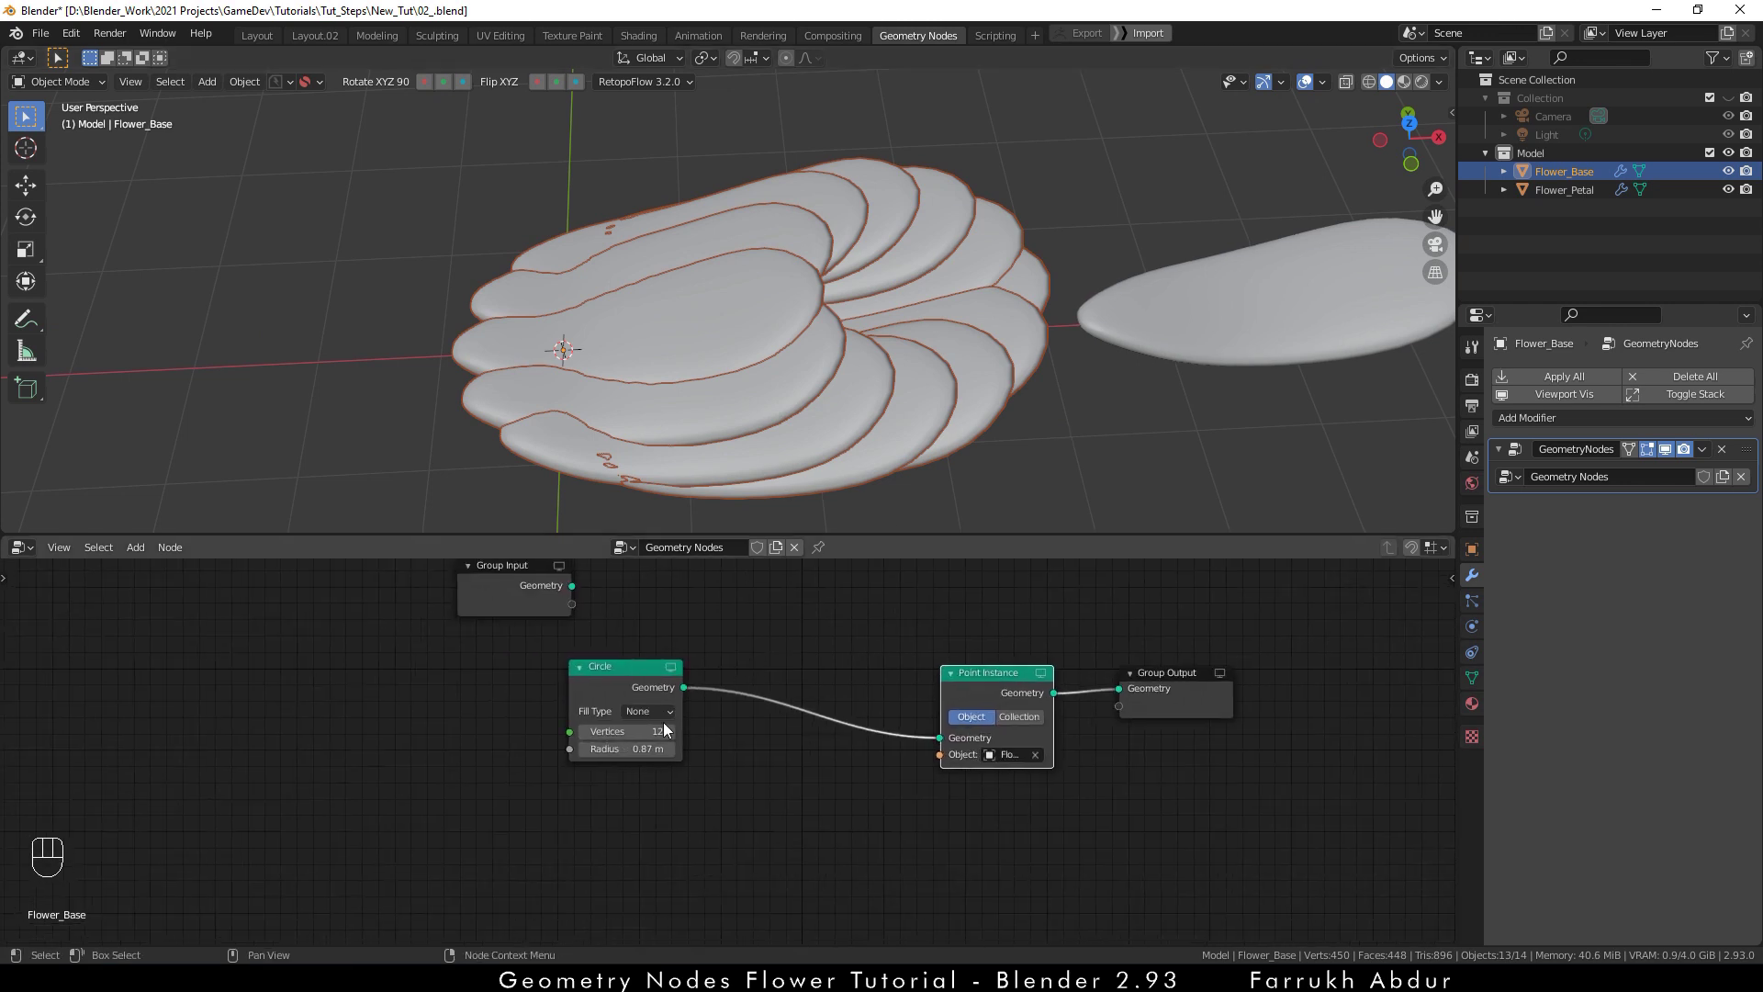
left_click(580, 731)
left_click(580, 732)
left_click(580, 732)
left_click(580, 732)
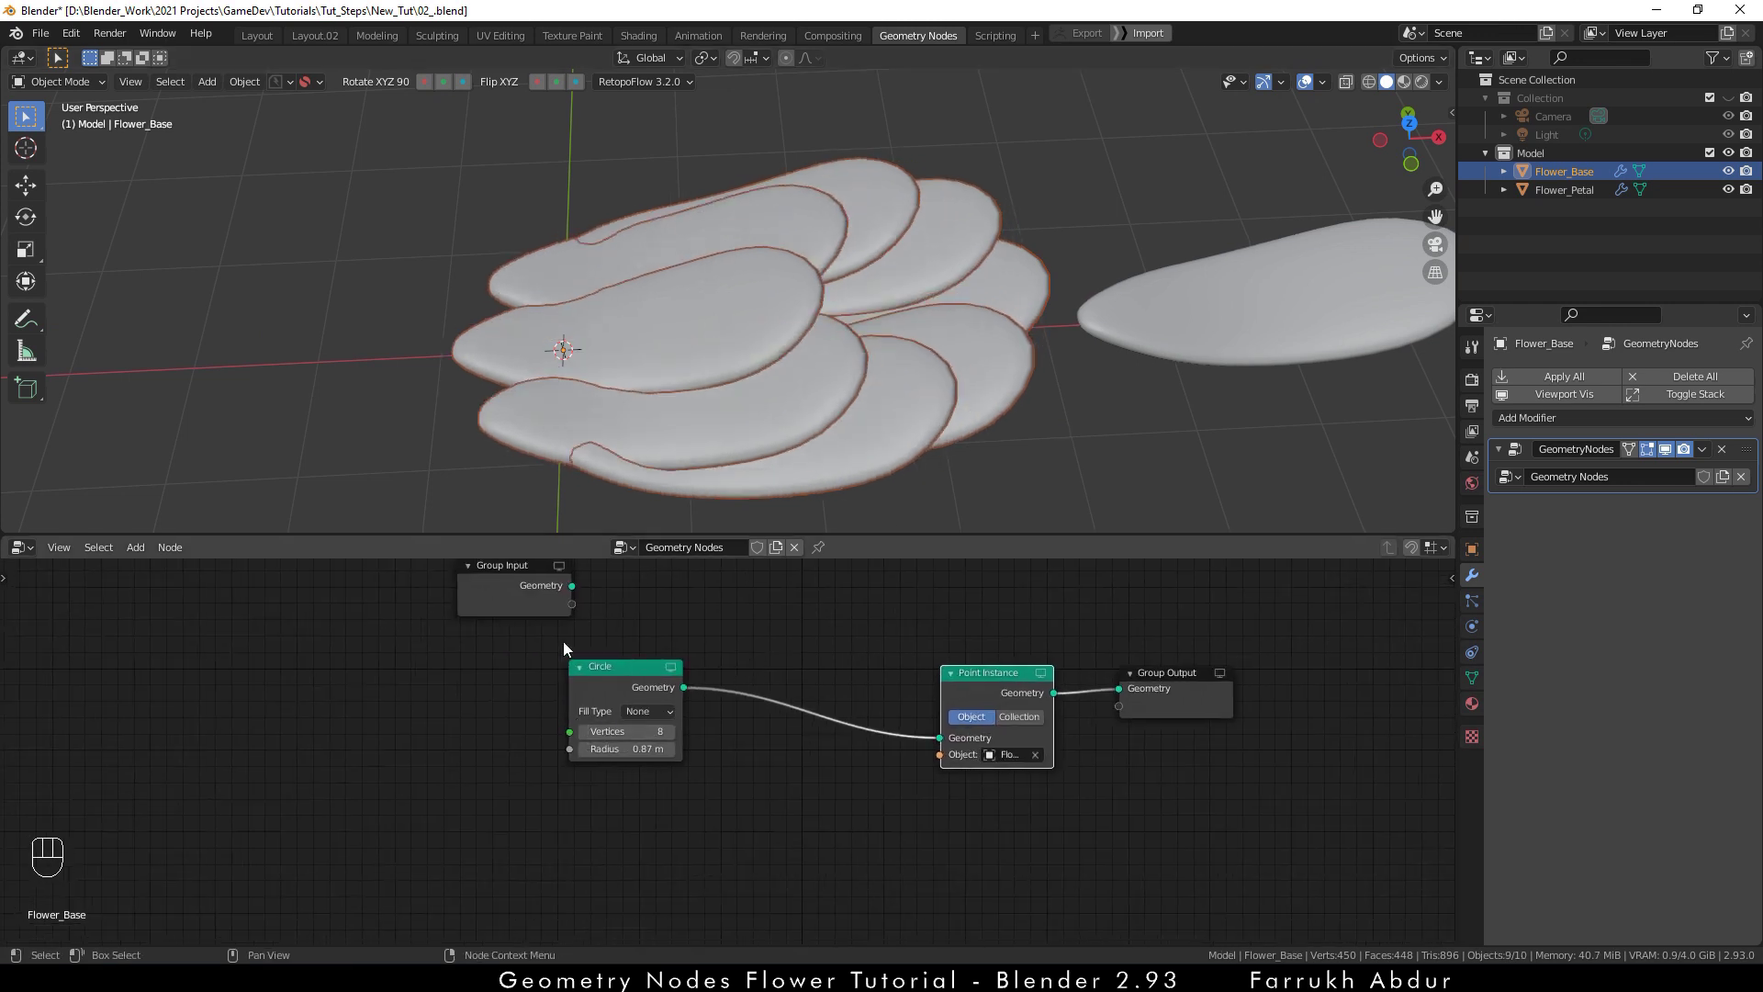
- Spread the nodes apart and insert an Align Rotation to Vector node between the Circle and Point Instance nodes
middle_click_drag(1123, 651, 984, 665)
left_click_drag(1016, 684, 1266, 685)
left_click_drag(828, 692, 1076, 686)
left_click_drag(537, 687, 401, 698)
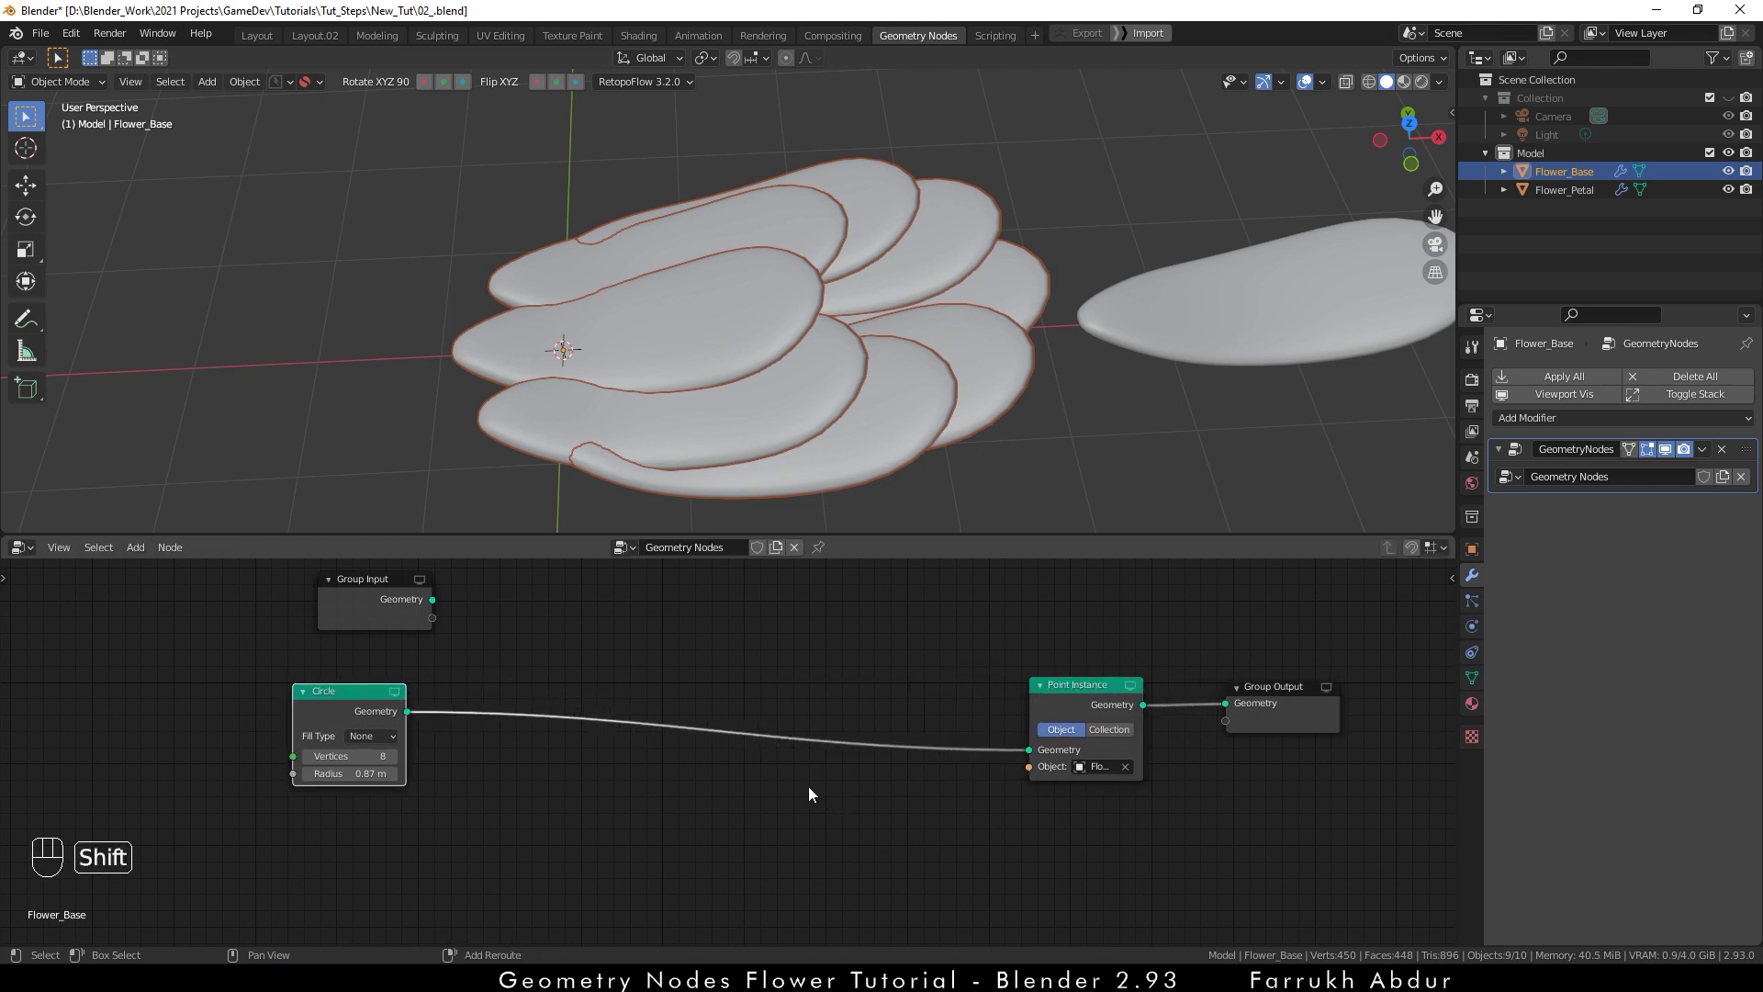
key("shift+a")
mouse_move(808, 786)
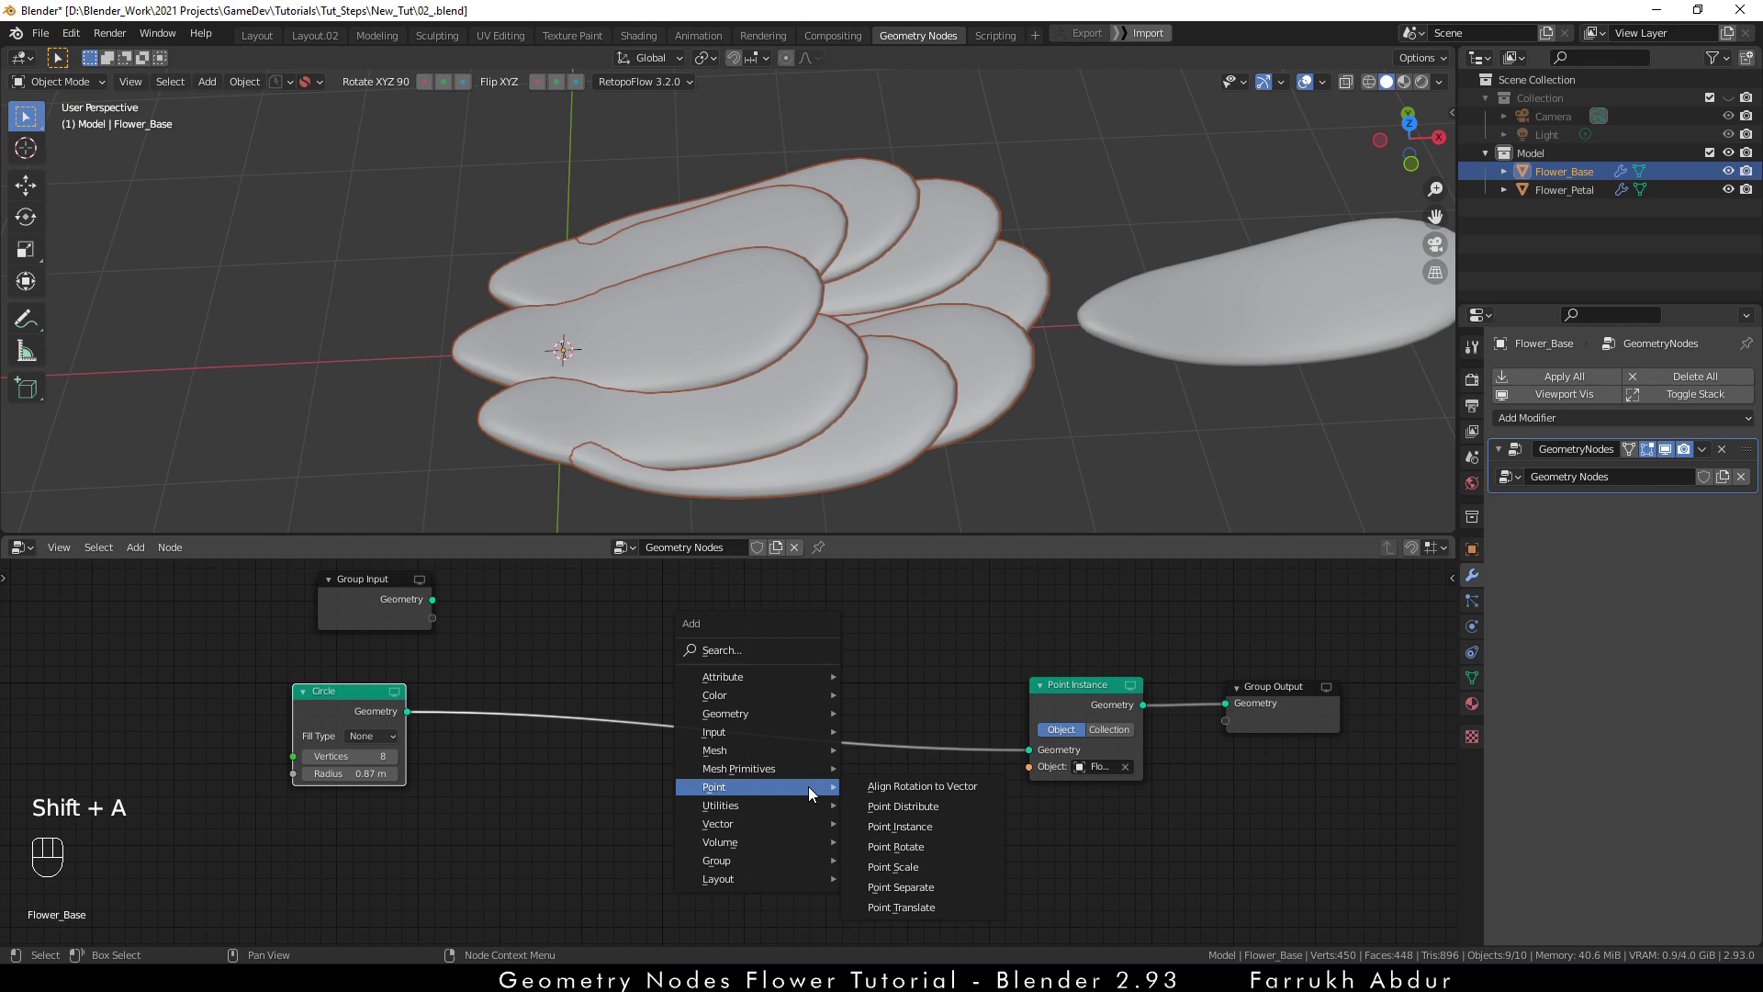
left_click(893, 785)
left_click(700, 646)
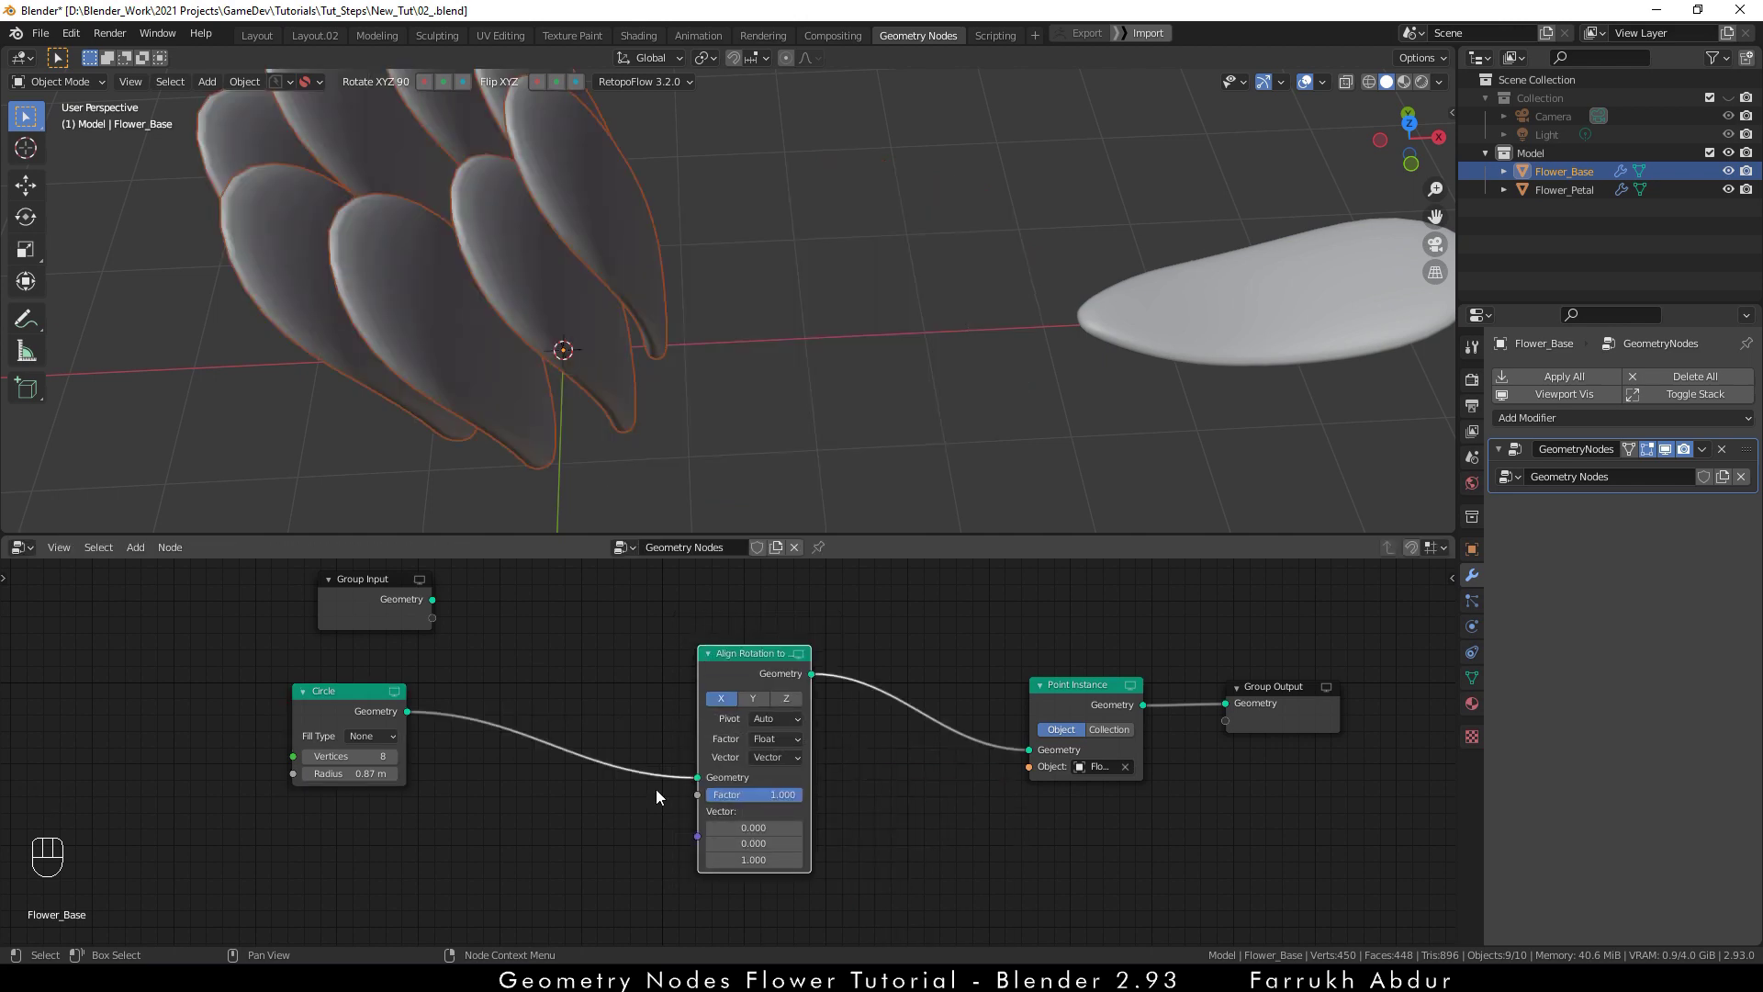
- Try the Y and Z axes on the Align Rotation to Vector node and return to X
scroll(743, 358, "down", 3)
left_click_drag(743, 358, 841, 303, "alt")
scroll(887, 351, "up", 2)
left_click_drag(956, 398, 945, 396, "alt")
left_click(762, 701)
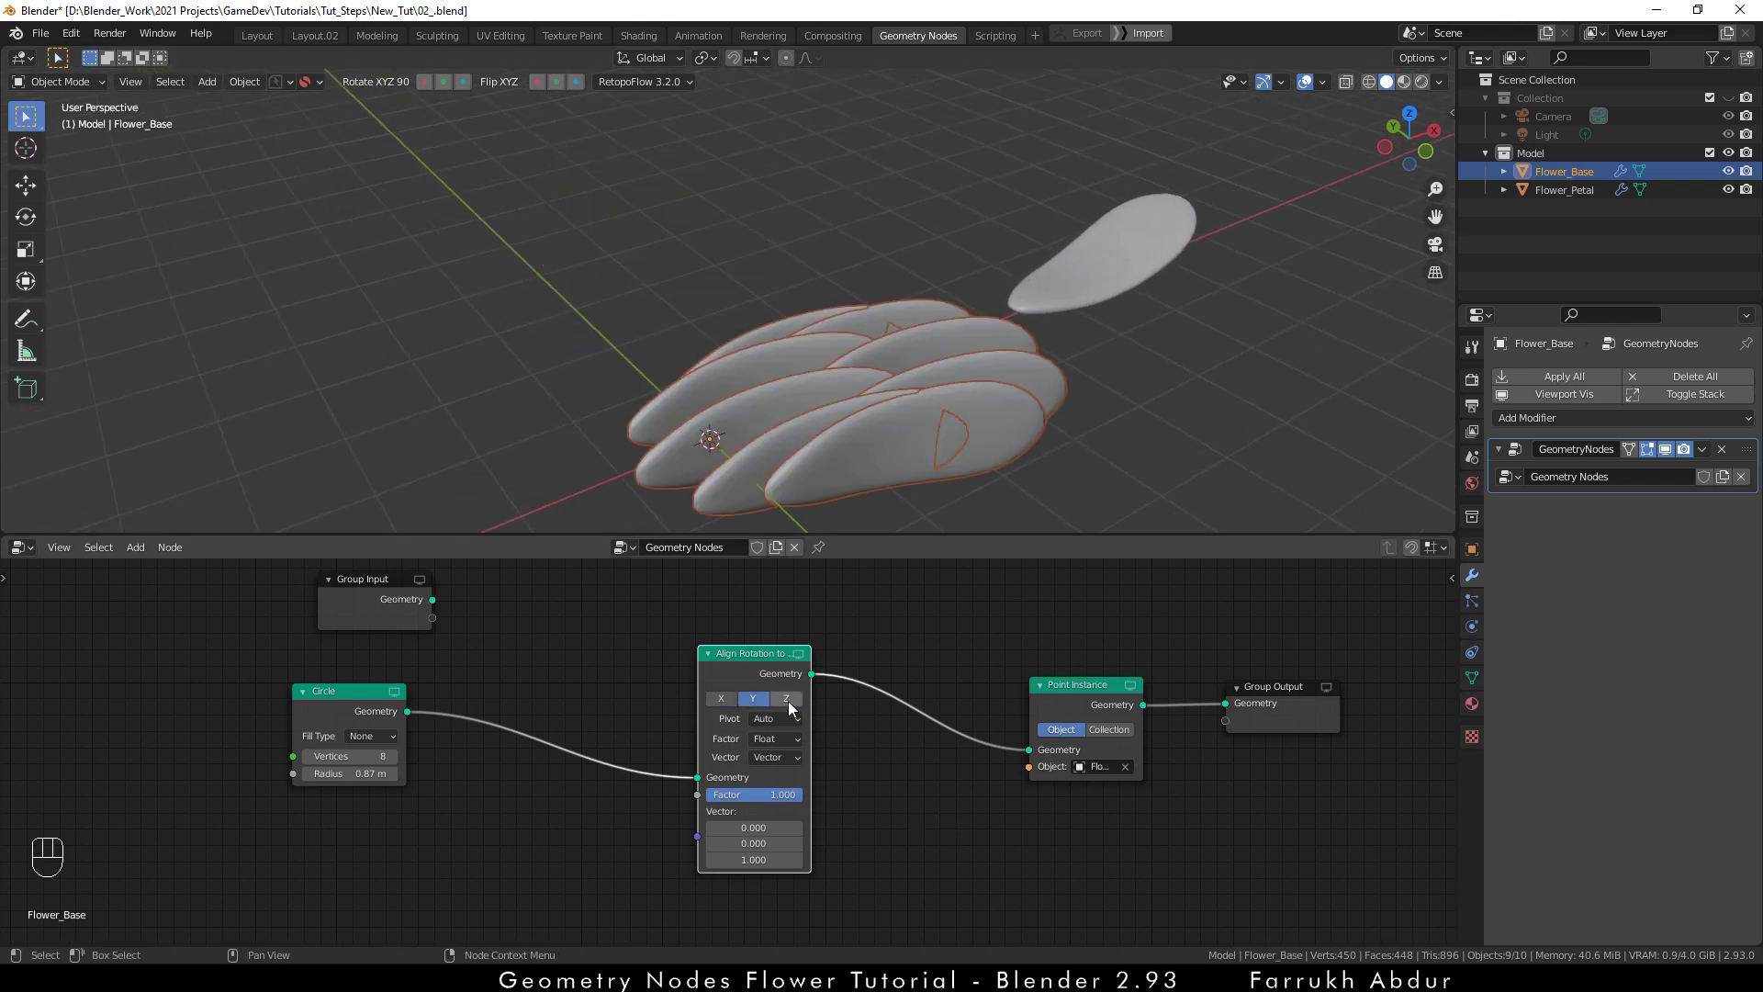
left_click(788, 701)
left_click(714, 701)
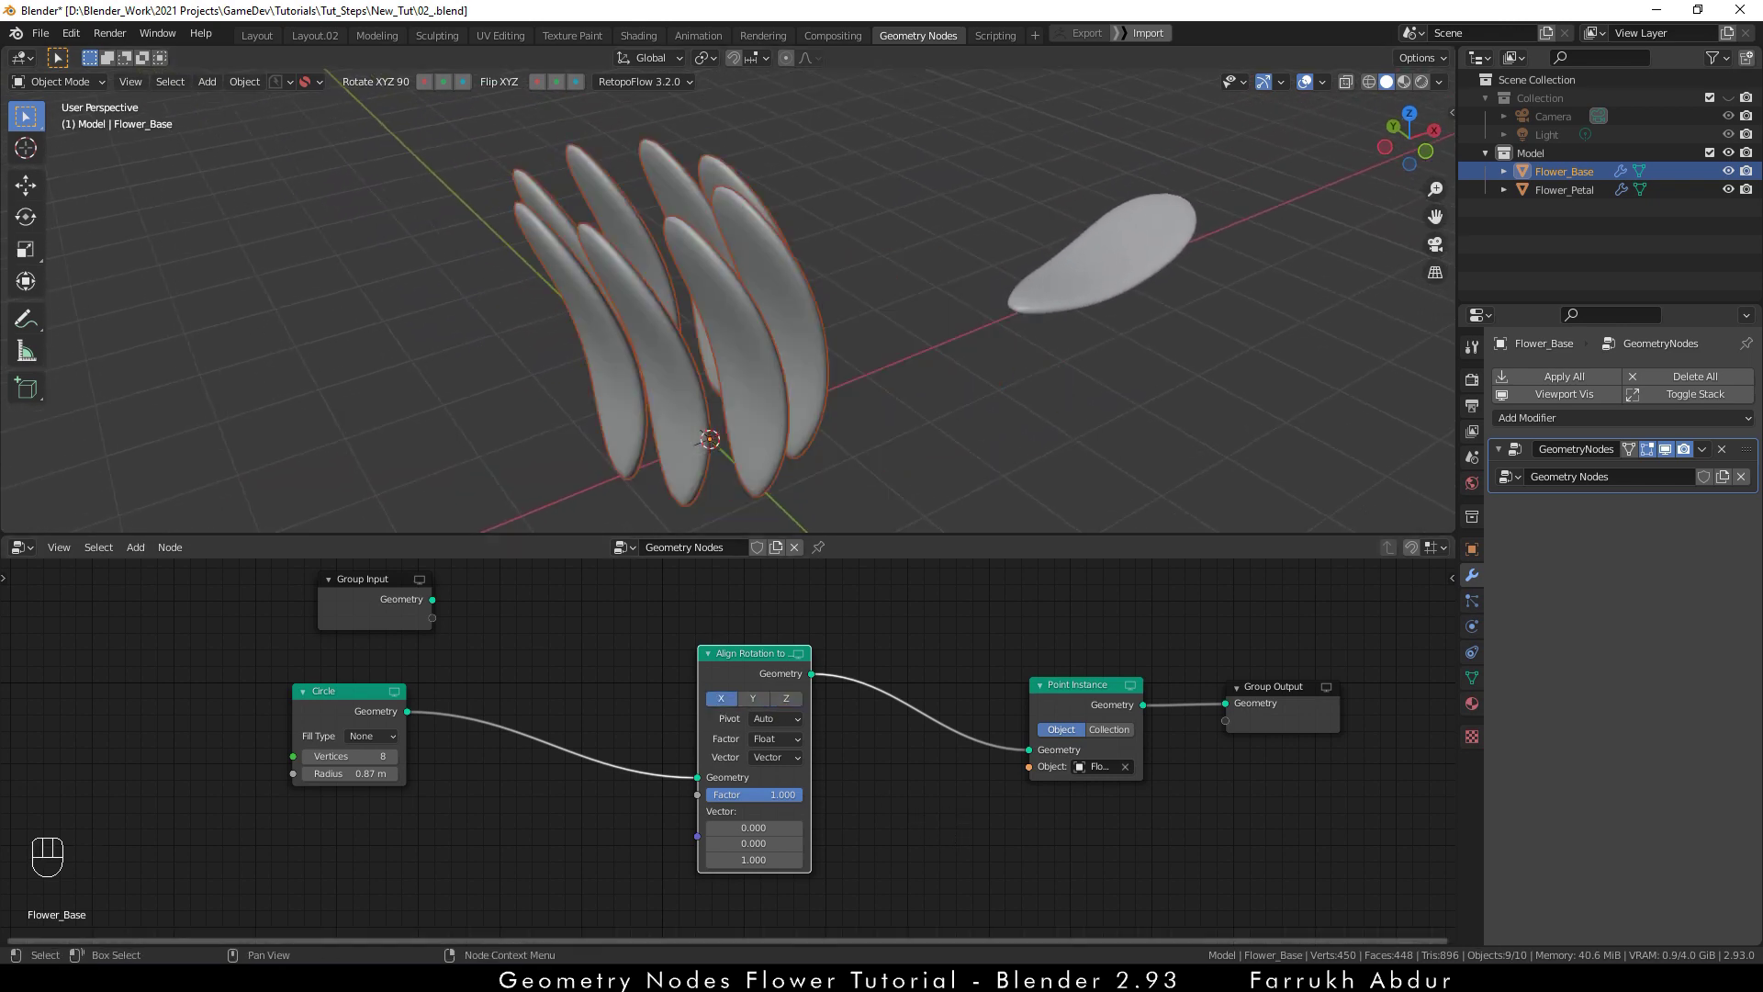
- Switch the Align Rotation to Vector node's vector input to Attribute and use the position attribute
left_click(782, 757)
left_click(782, 773)
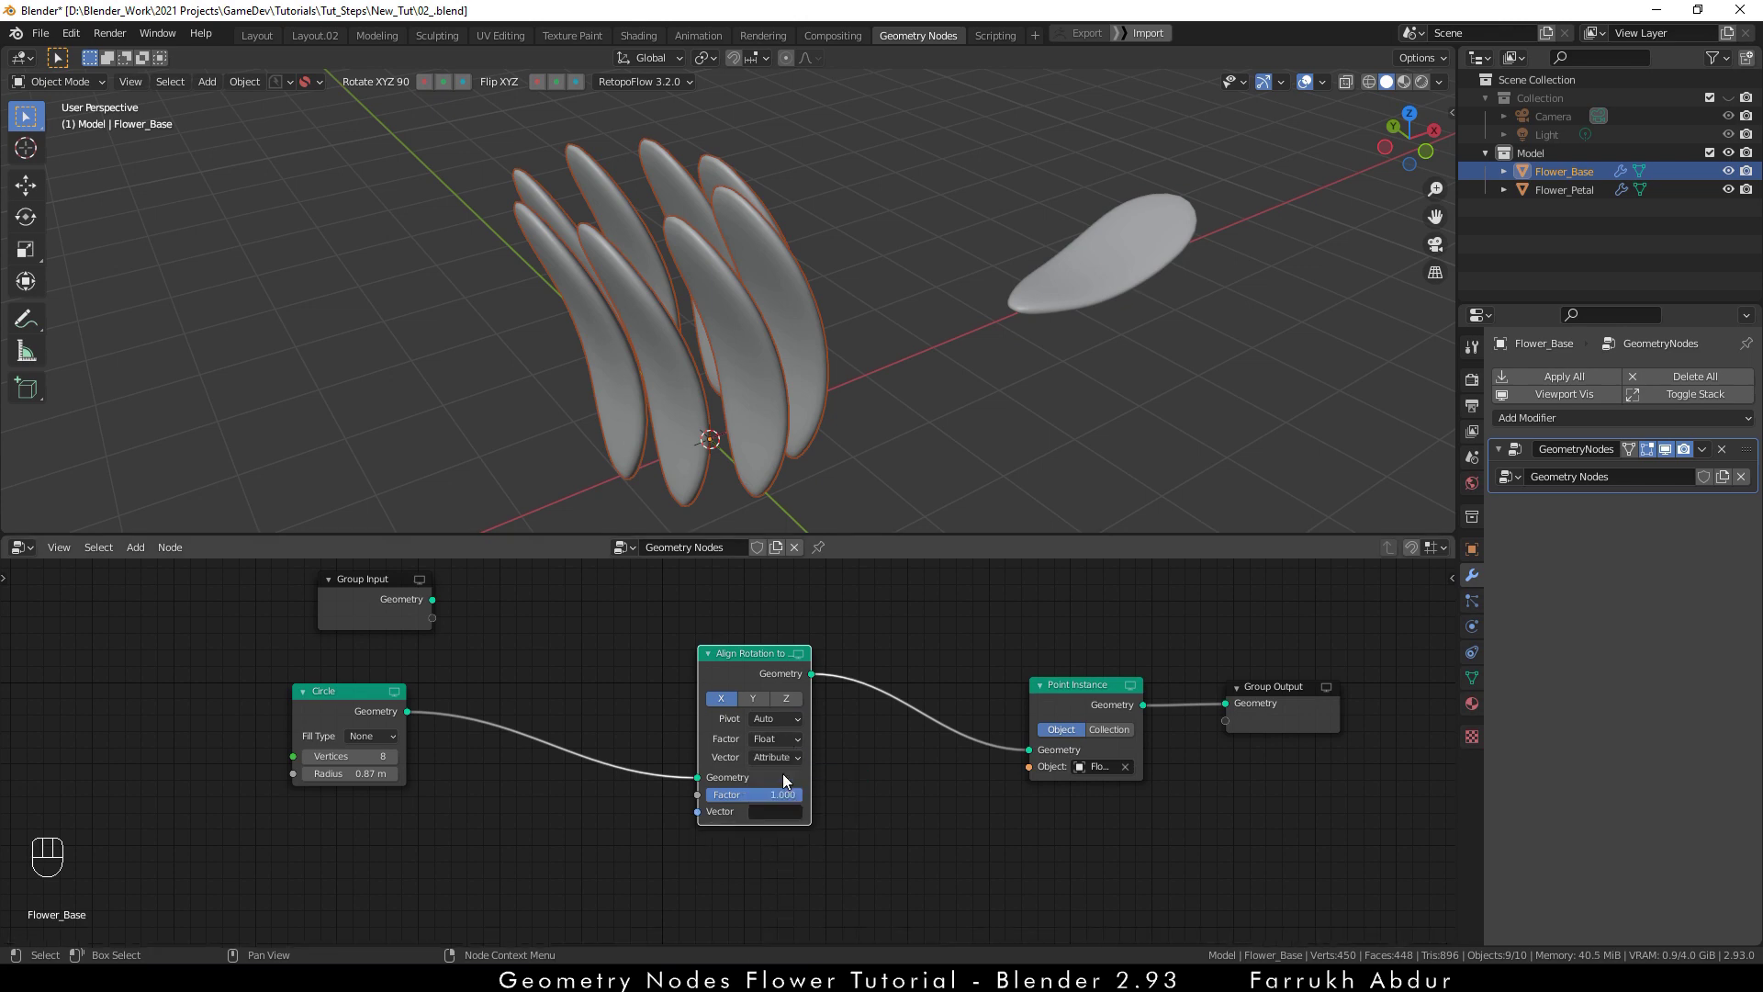
left_click(775, 813)
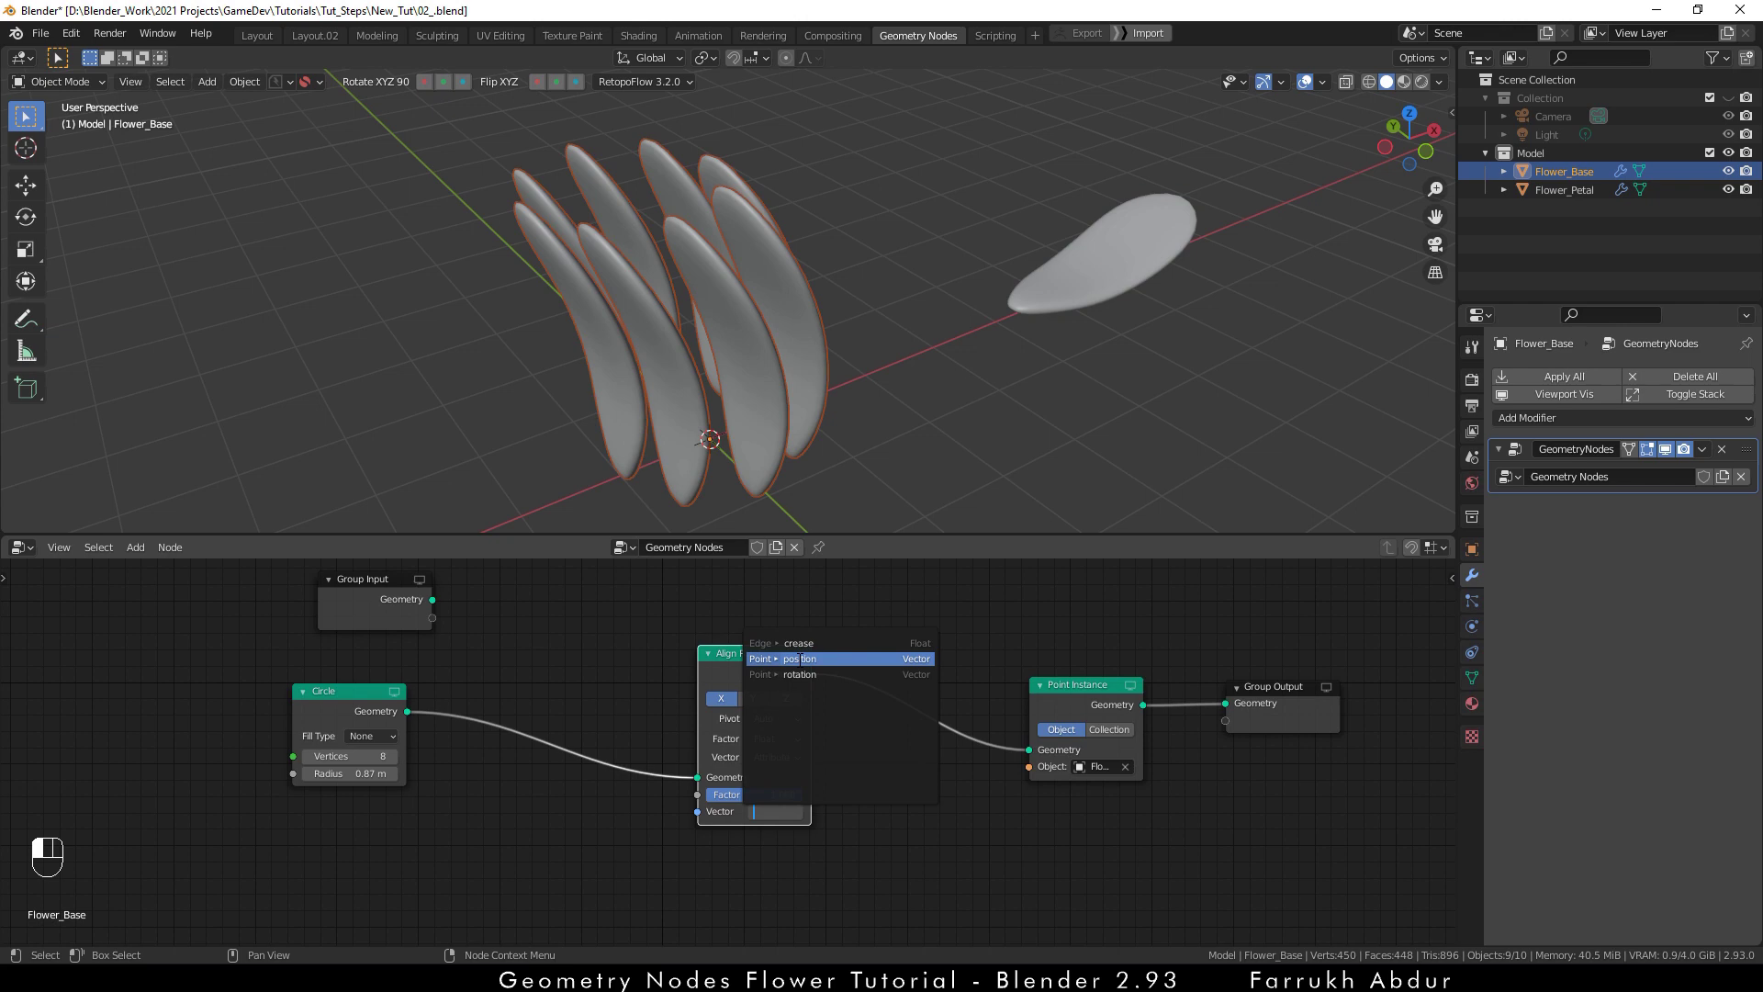
left_click(799, 658)
middle_click_drag(808, 312, 1037, 441)
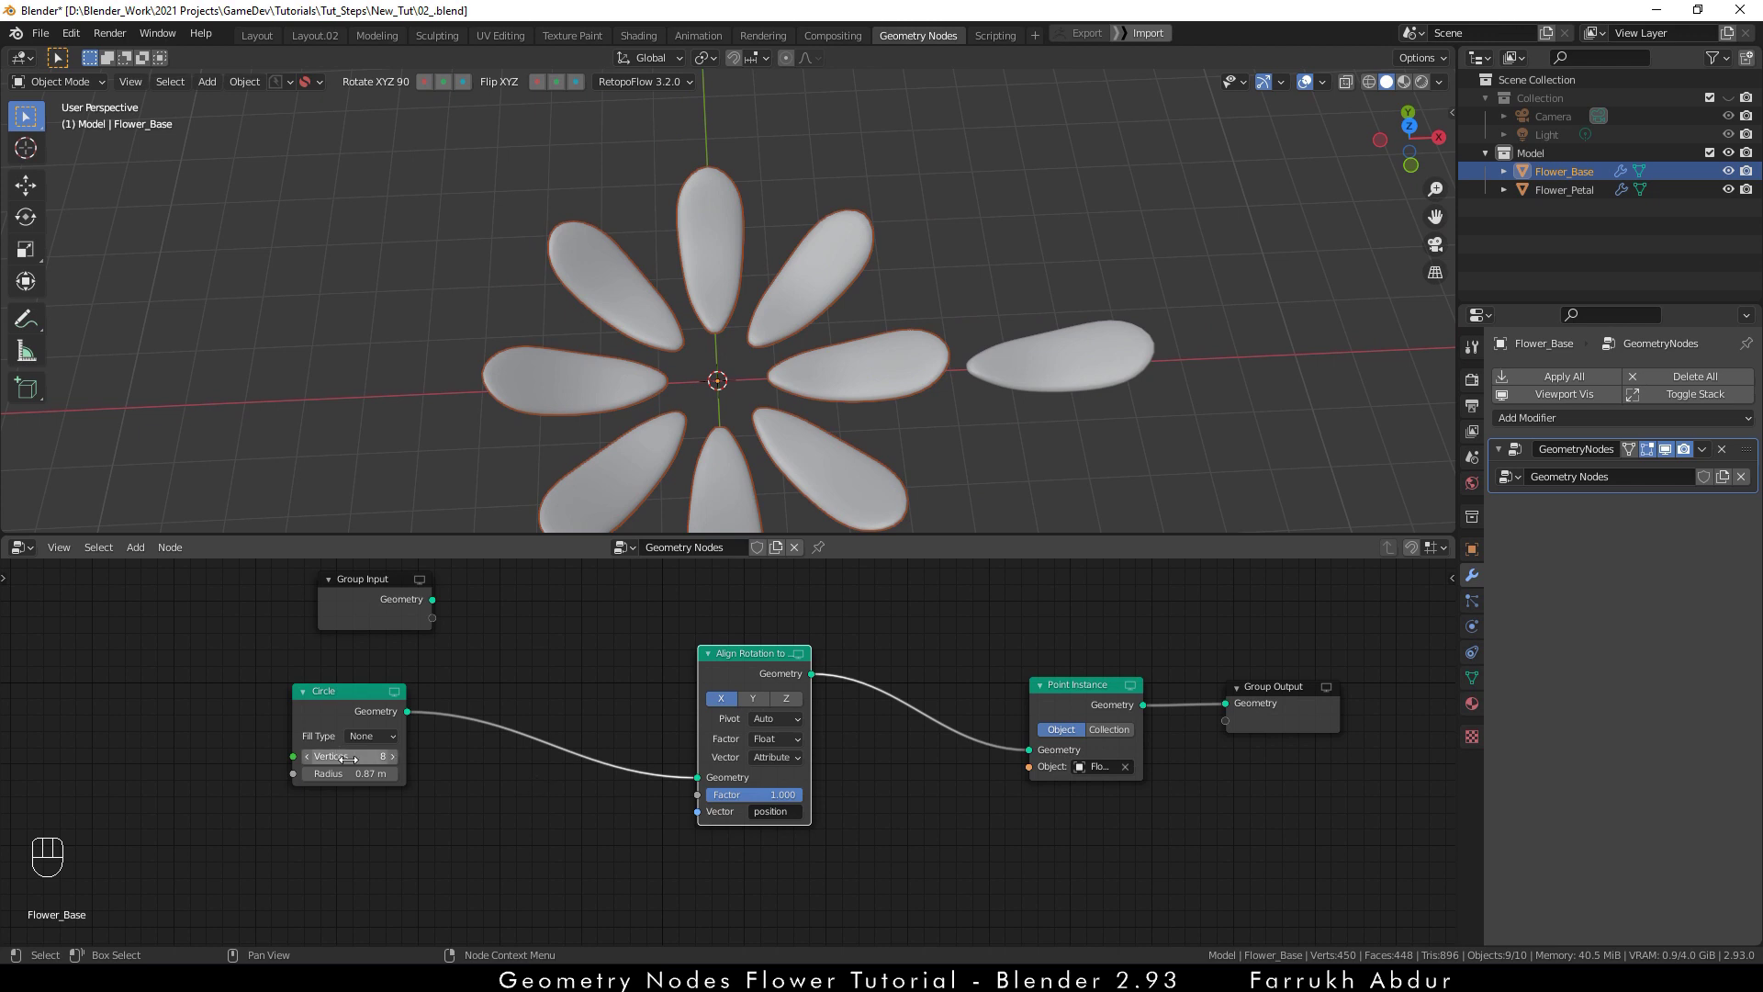
- Set the Circle node's radius to about 0.44 m and try one more vertex before returning to 8
left_click_drag(367, 773, 340, 773)
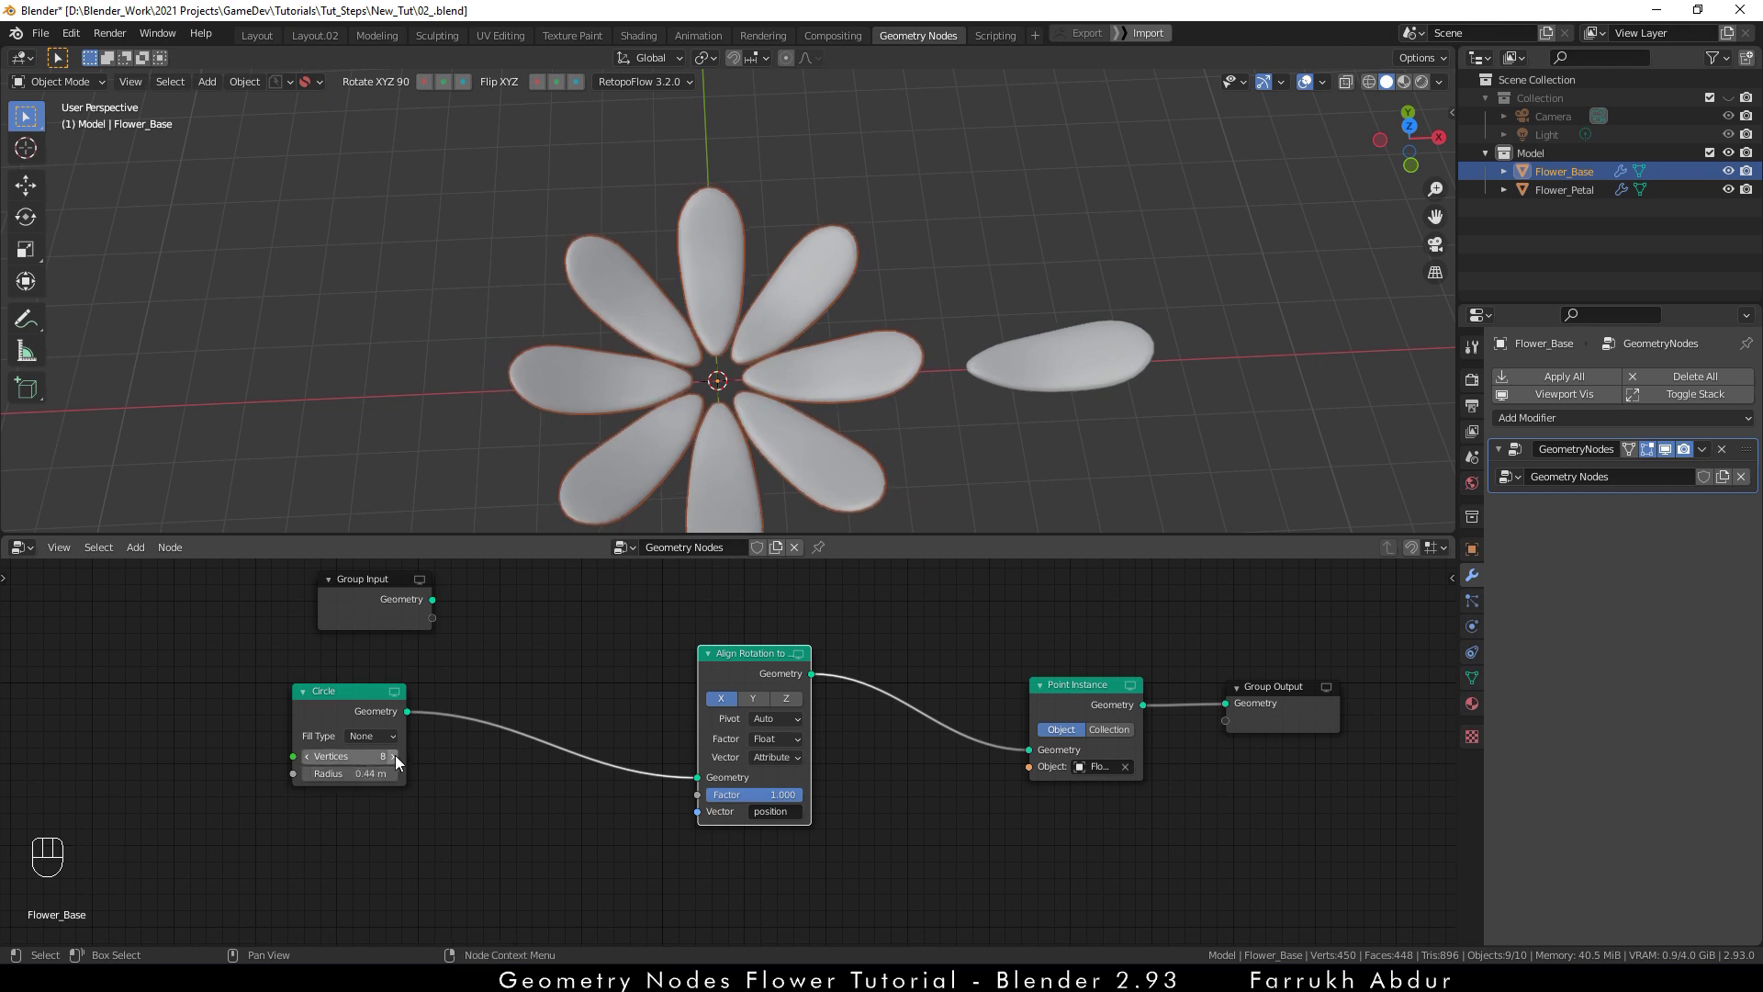
left_click(395, 755)
left_click(394, 755)
left_click(310, 755)
left_click(311, 754)
- Move the original Flower_Petal along the X axis, farther away from the flower, and deselect it
middle_click_drag(946, 425, 861, 429, "shift")
left_click(917, 365)
key("w")
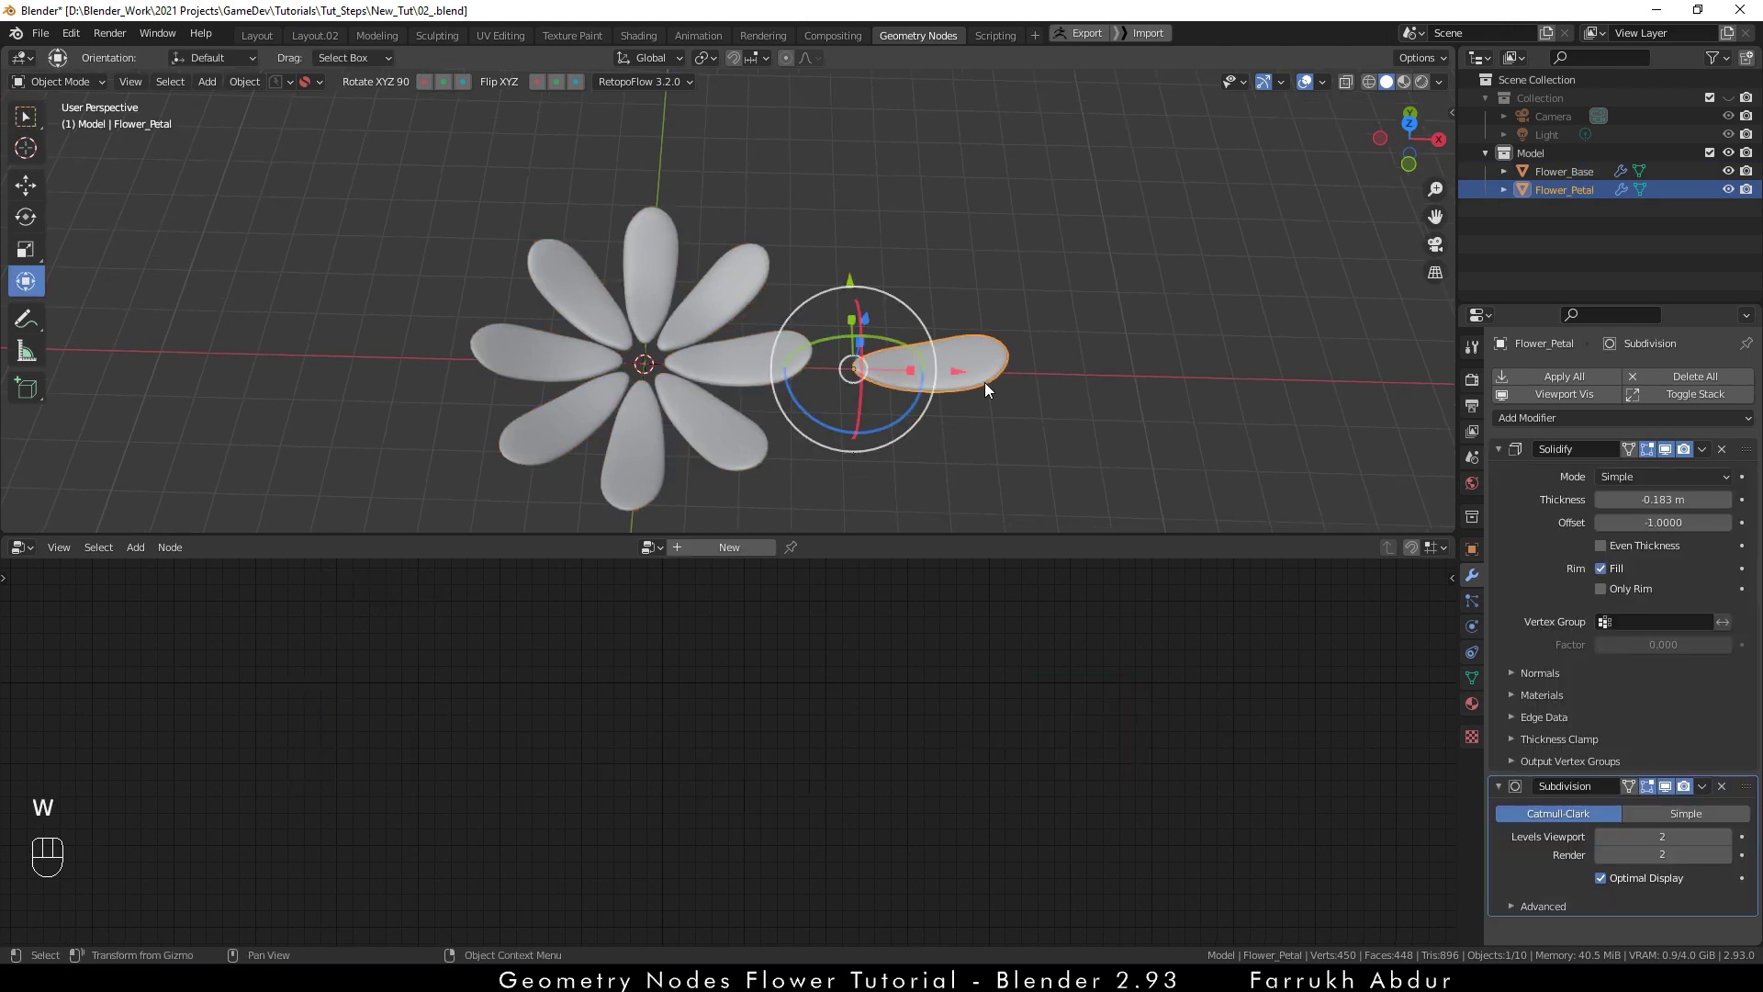
left_click_drag(967, 378, 1177, 386)
left_click(856, 421)
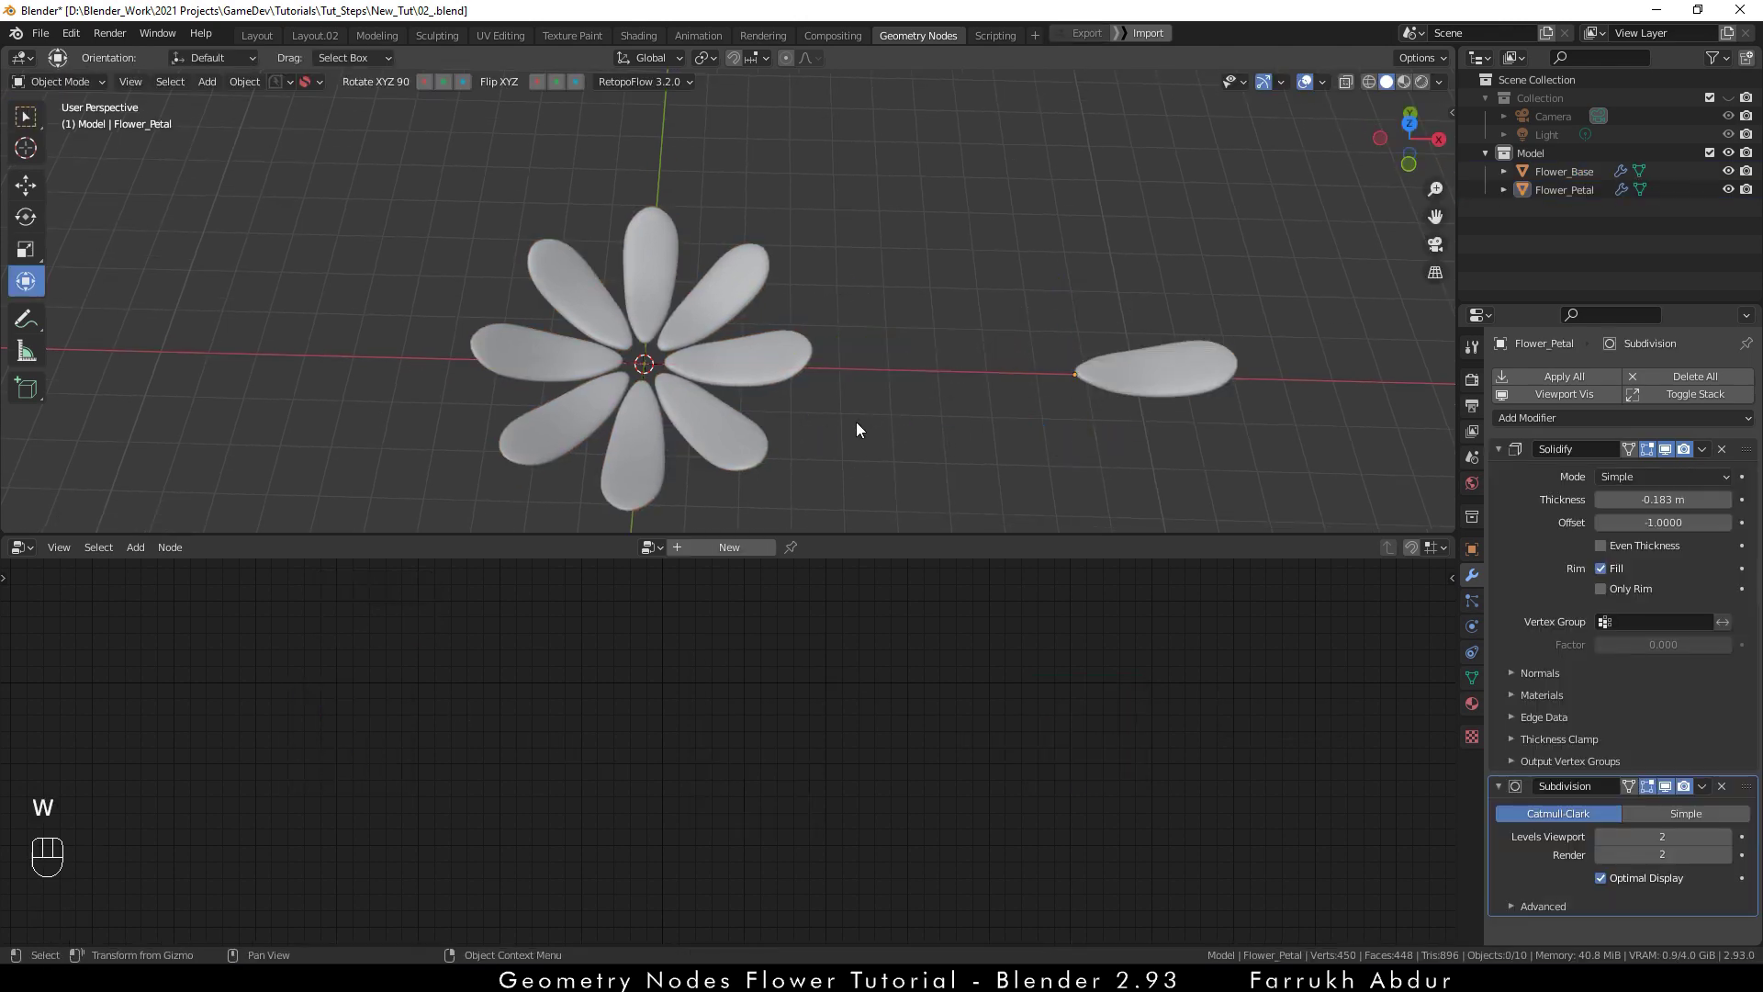
- Select Flower_Base and insert a Point Rotate node between the Align Rotation to Vector and Point Instance nodes
scroll(855, 422, "up", 4)
left_click(774, 426)
middle_click_drag(935, 520, 969, 427, "shift")
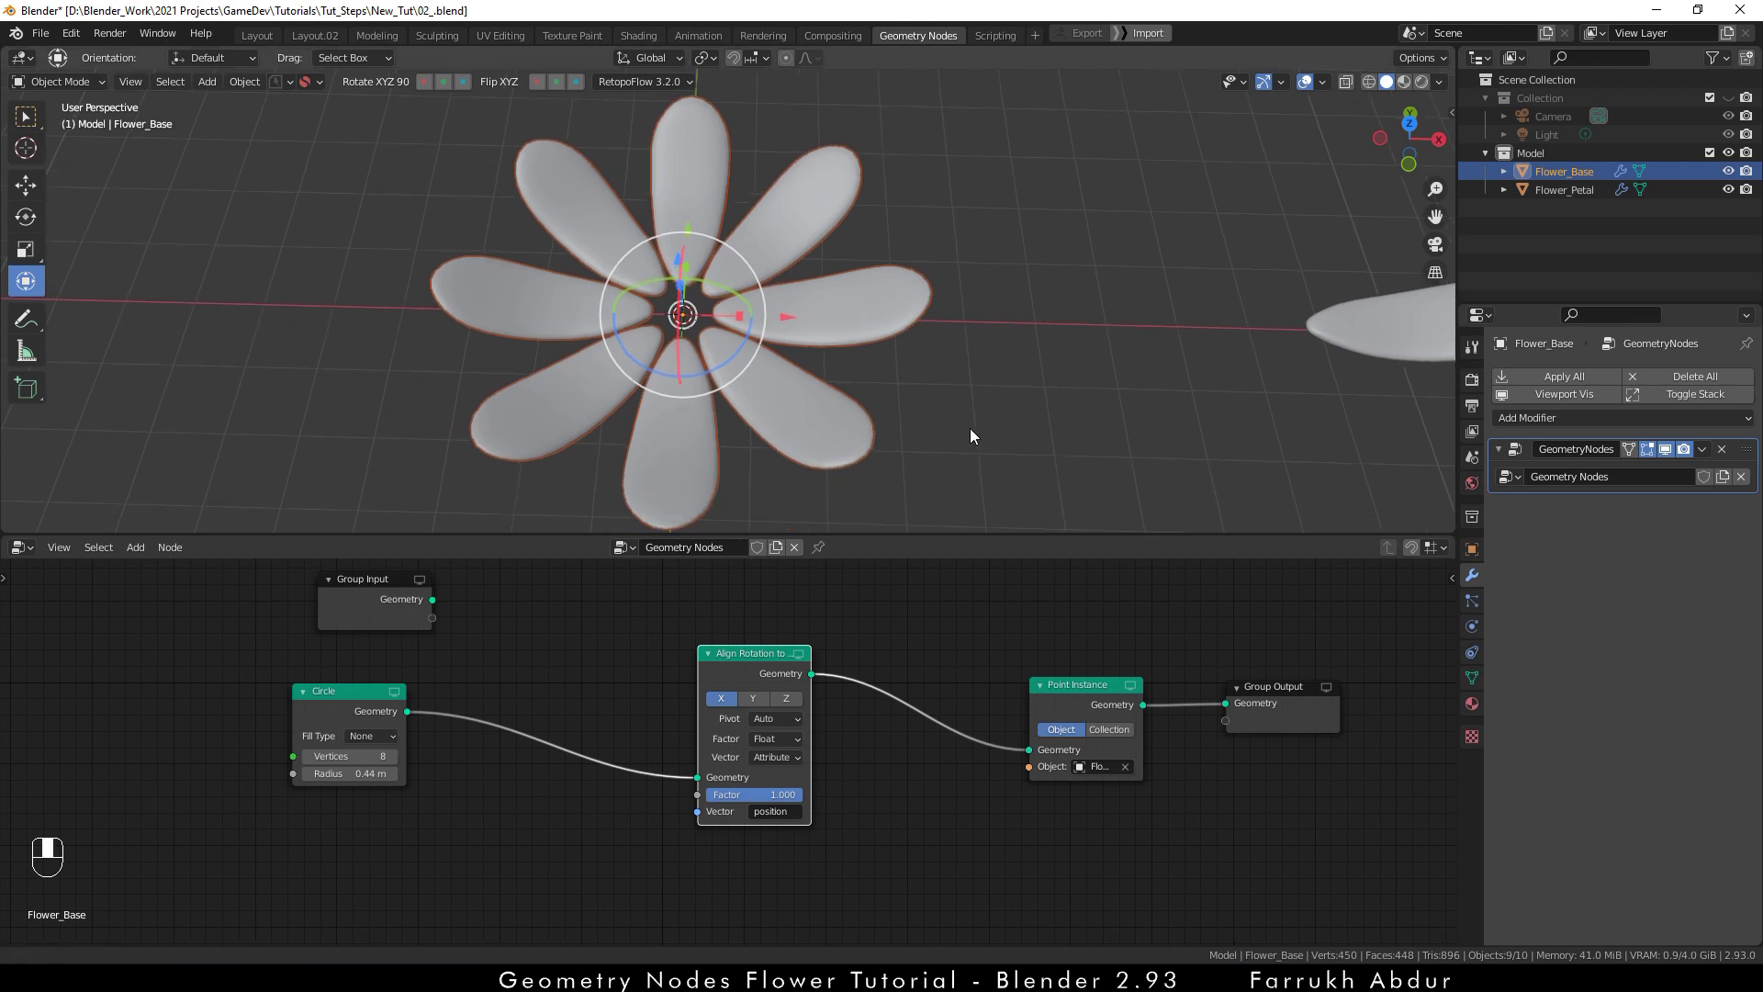
left_click_drag(740, 668, 619, 670)
scroll(852, 801, "up", 1)
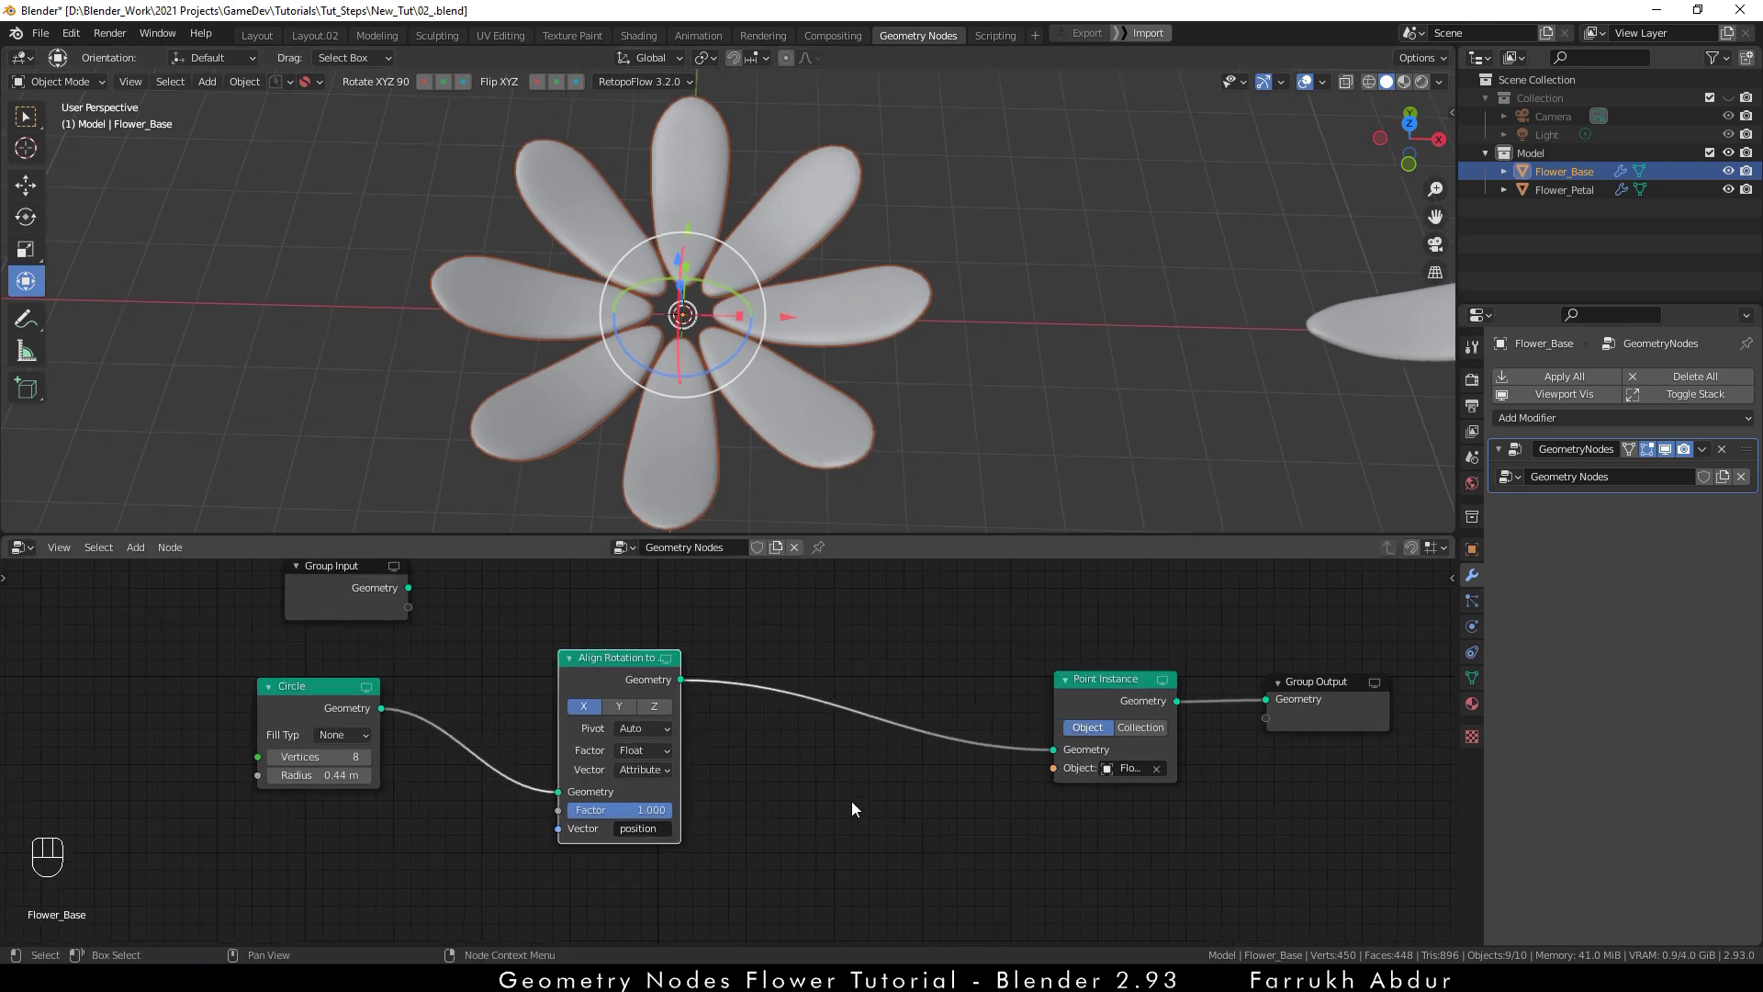
key("shift+a")
mouse_move(819, 779)
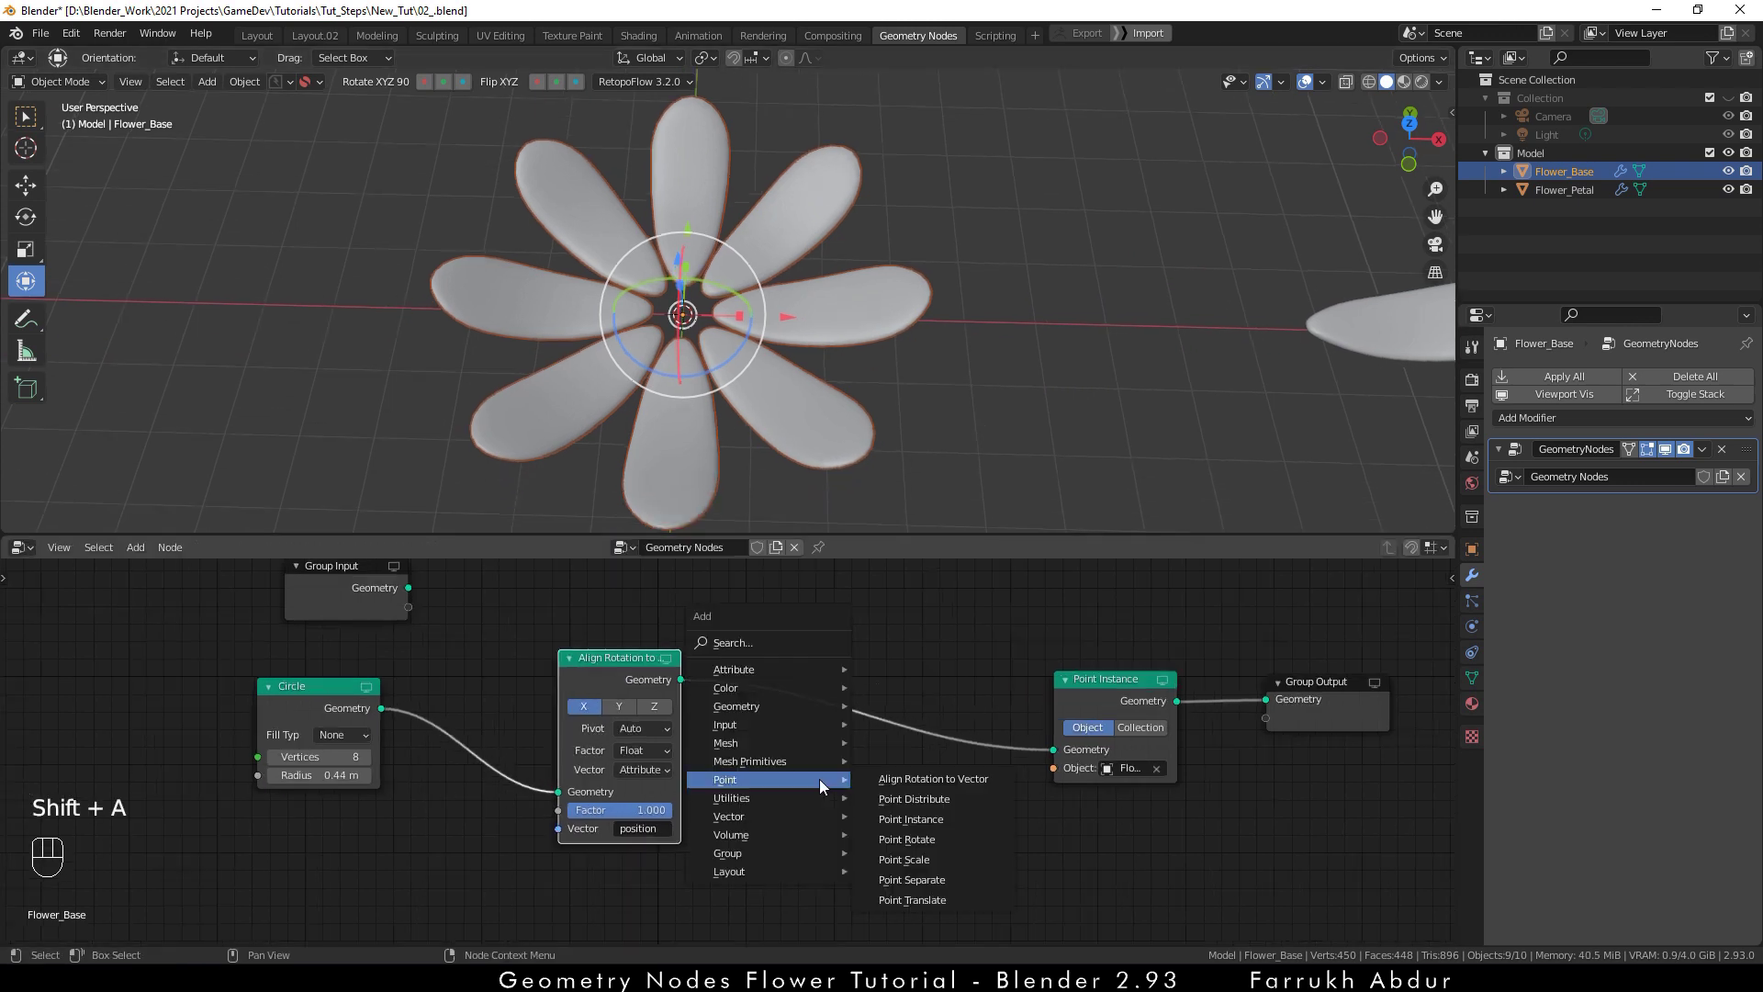
left_click(924, 843)
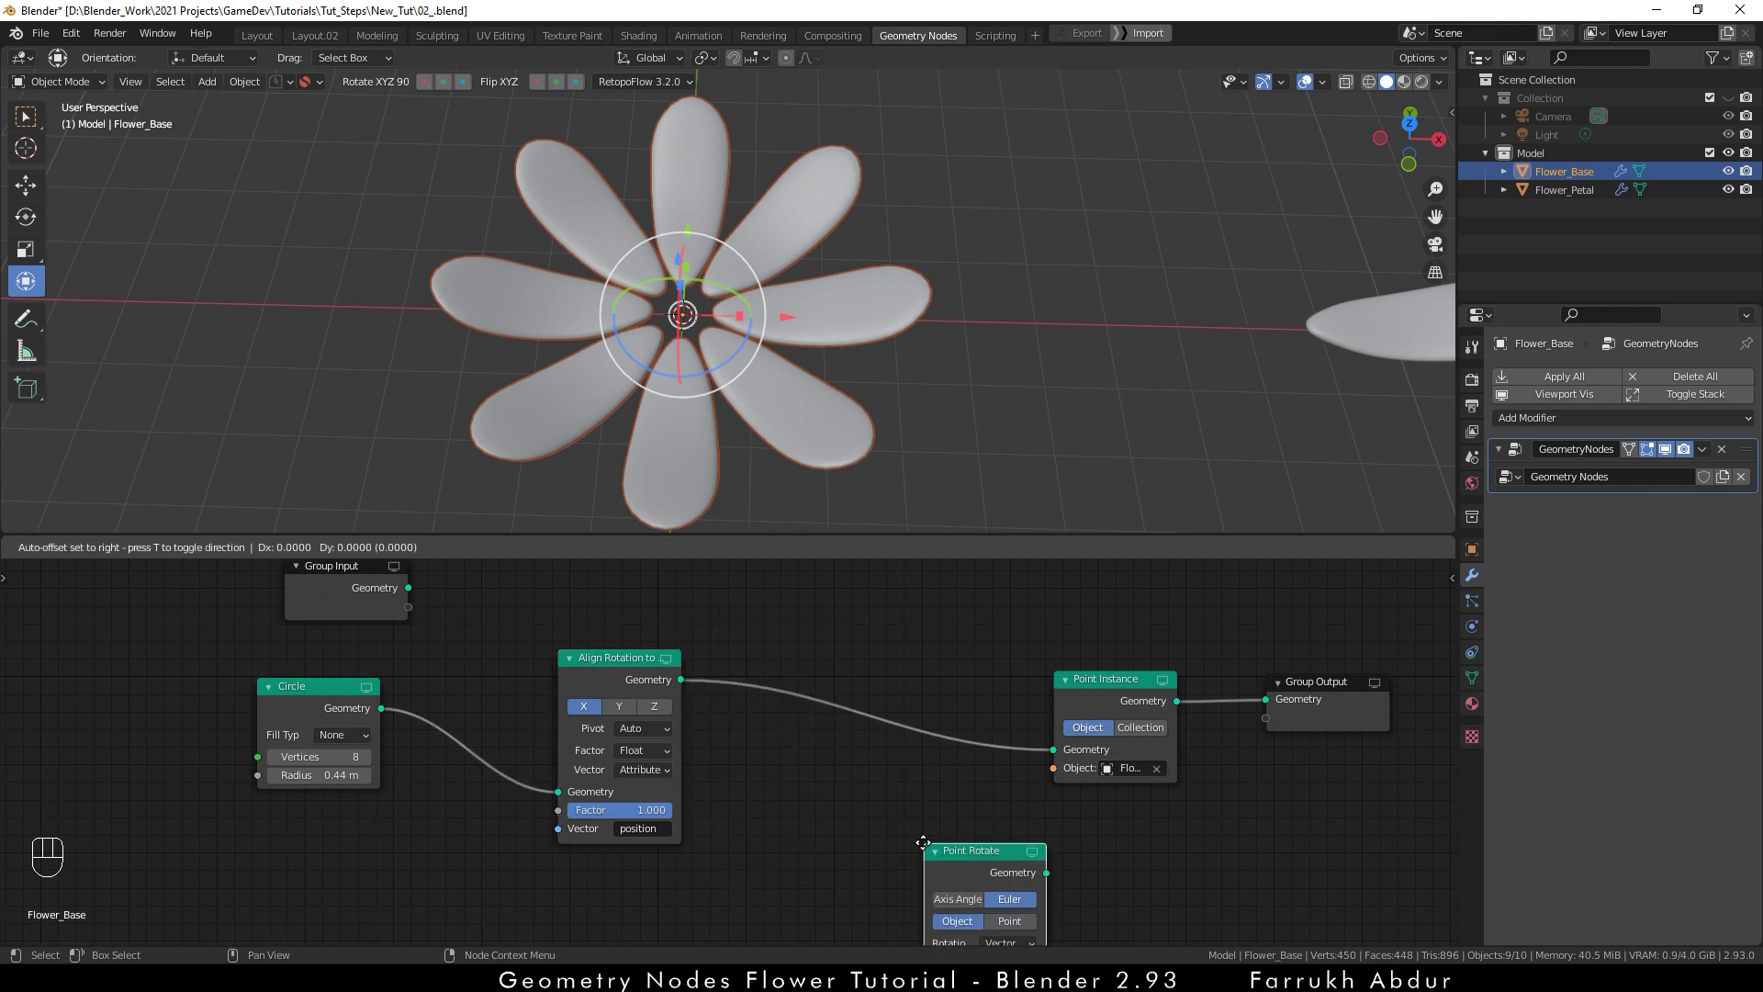
left_click(860, 650)
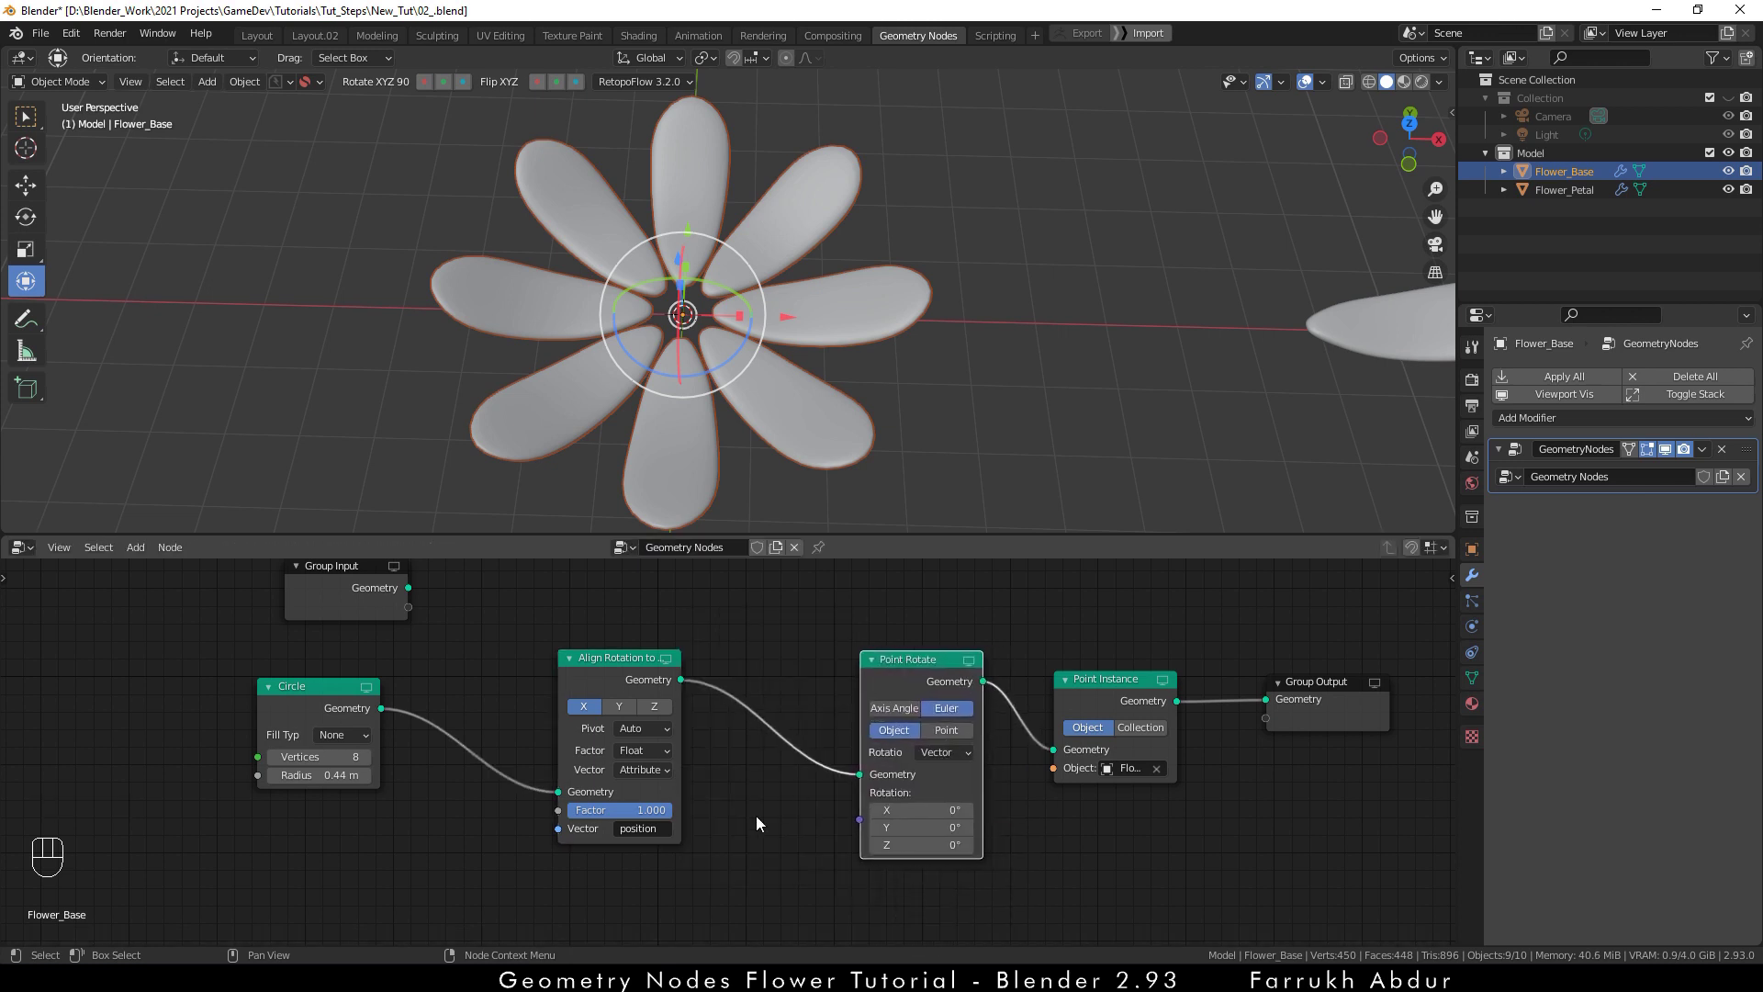
- Switch the Point Rotate node to Point space and tilt the petals about -33.3° on Y, also trying X and Z rotation
scroll(797, 828, "up", 1)
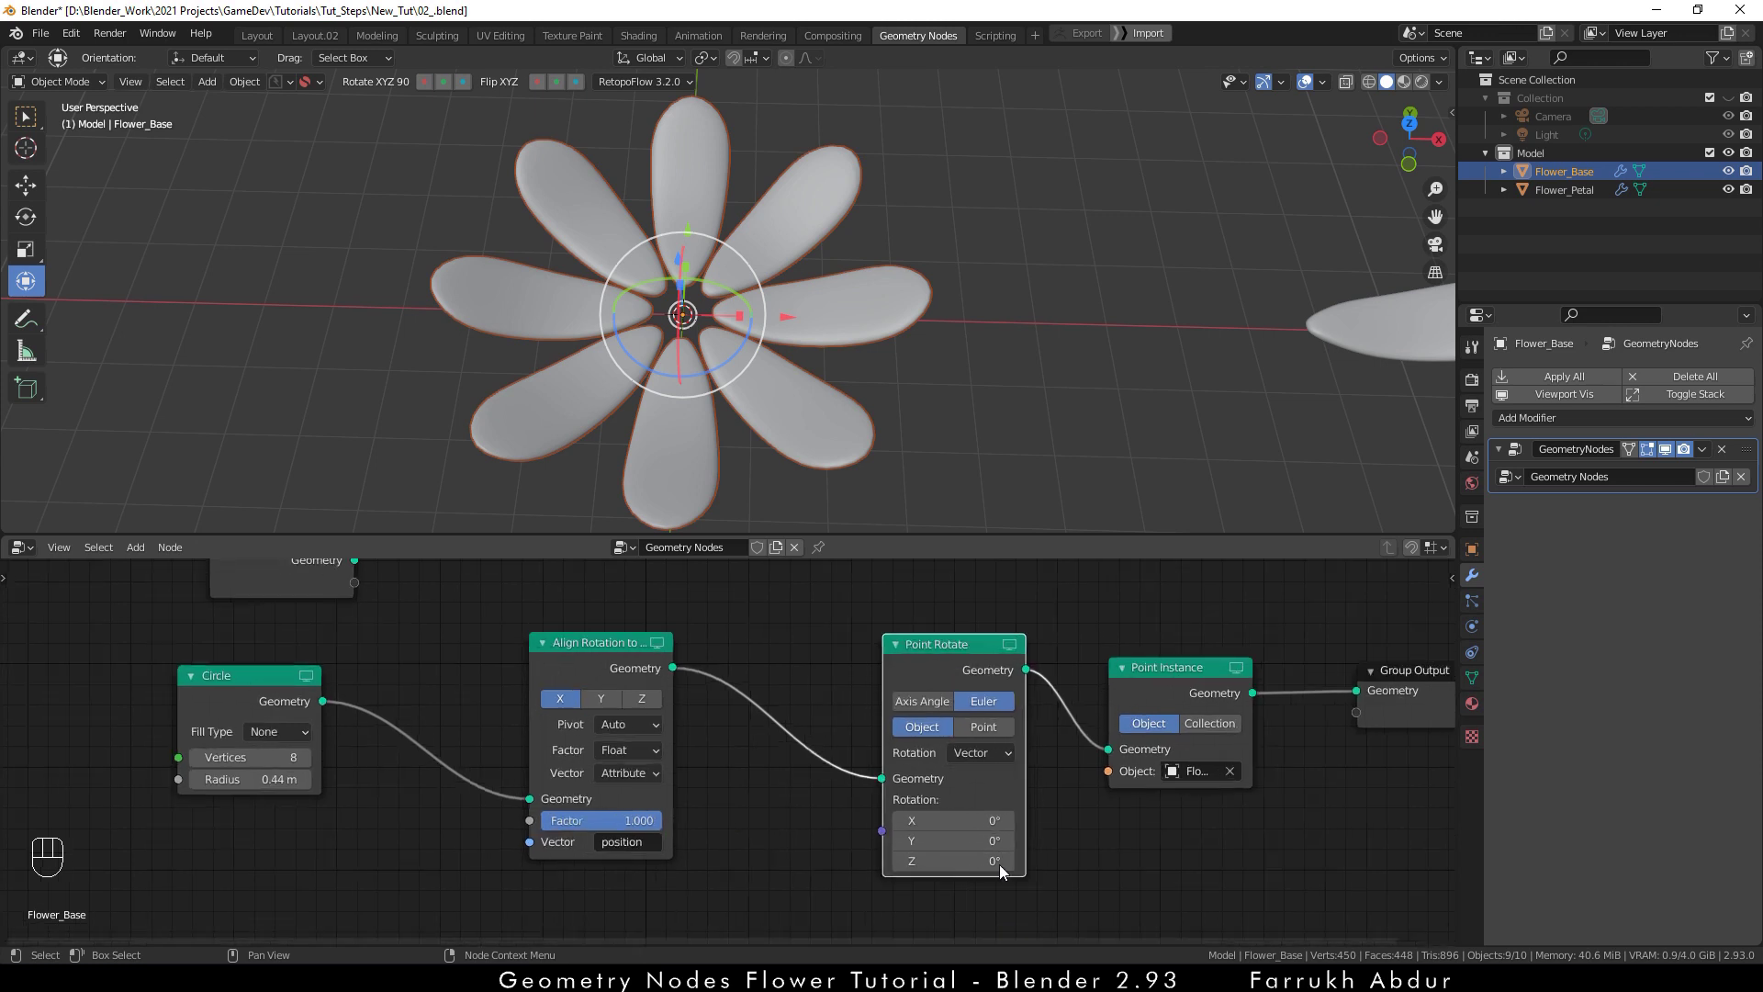
left_click(977, 730)
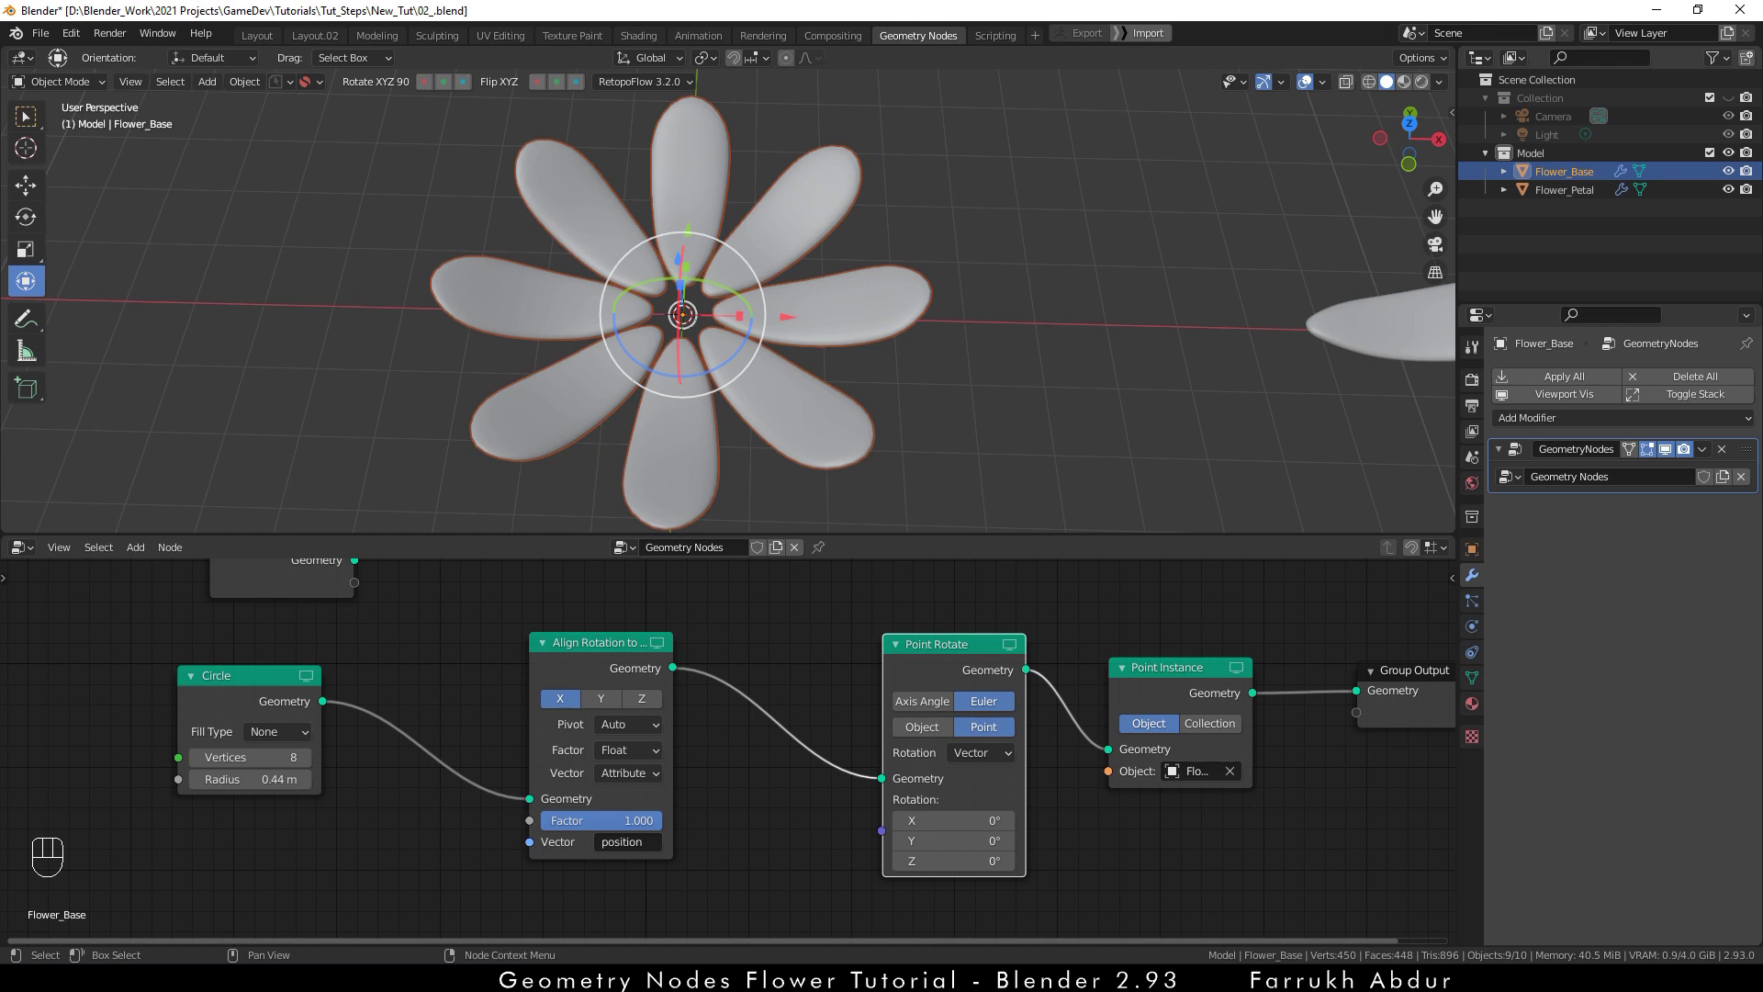
left_click_drag(955, 840, 886, 840, "shift")
middle_click_drag(867, 327, 991, 349, "alt")
mouse_move(975, 840)
left_mouse_down("shift")
mouse_move(1065, 840)
mouse_move(955, 840)
mouse_move(997, 860)
mouse_move(941, 860)
mouse_move(939, 820)
mouse_move(966, 820)
left_mouse_up("shift")
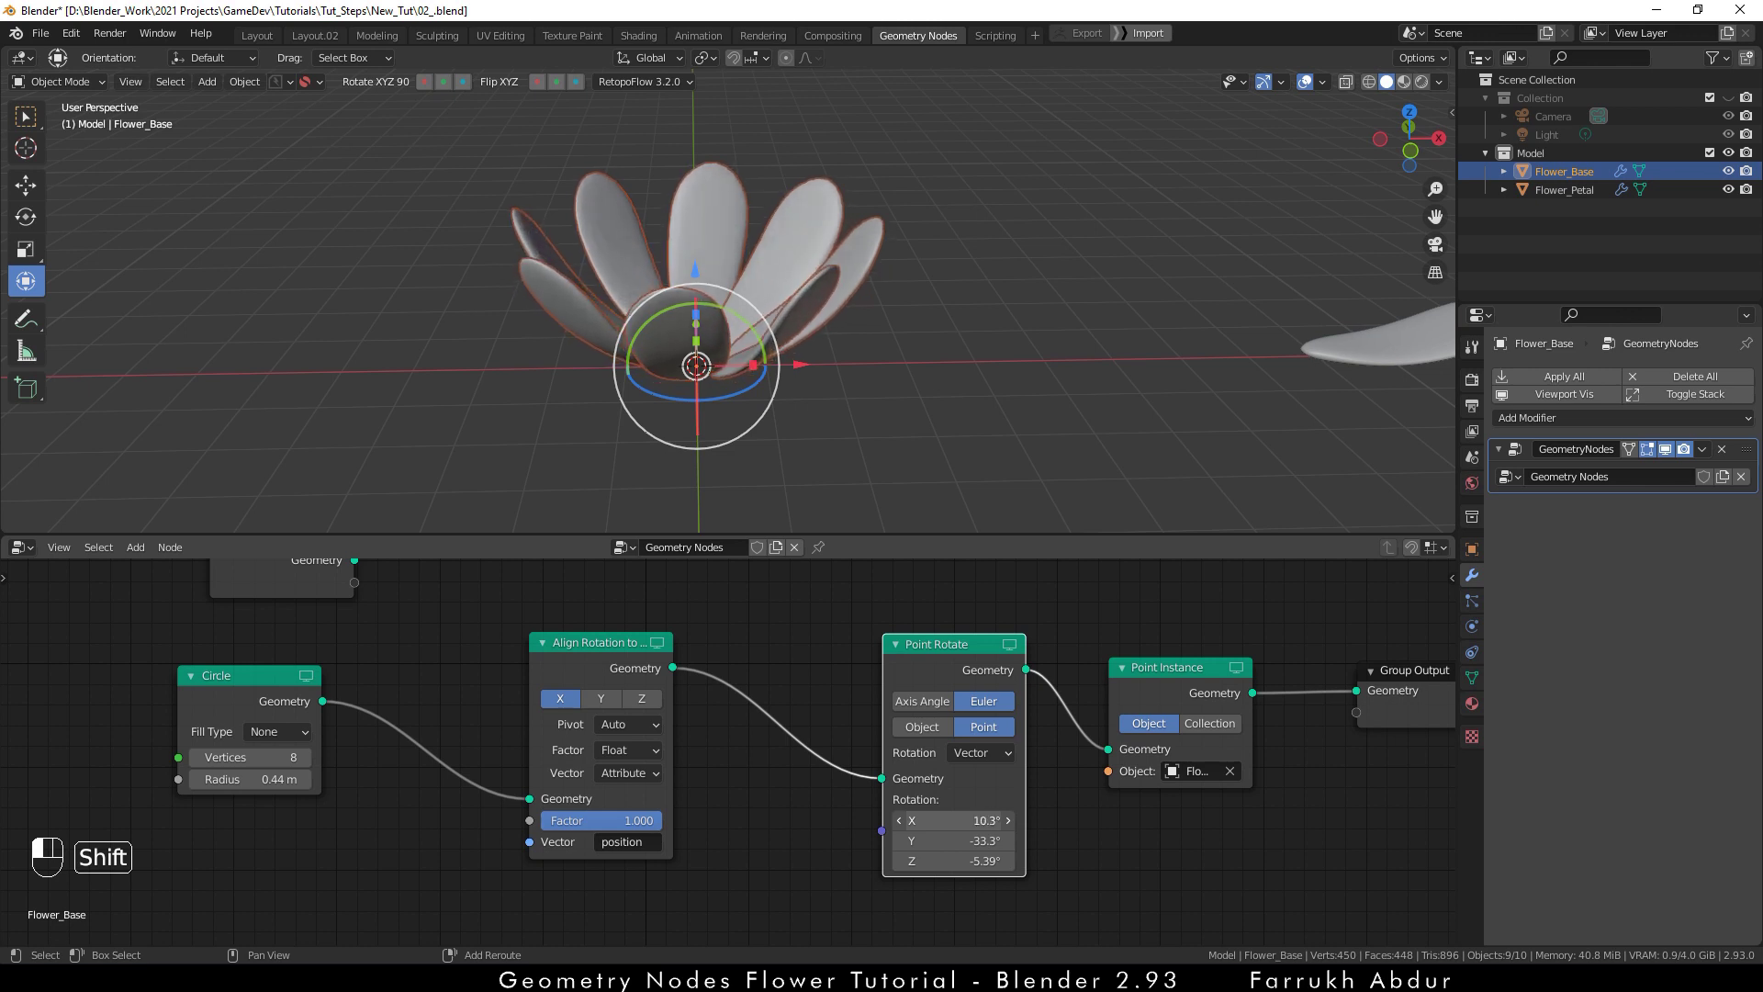
- Reset the Point Rotate node's X and Z rotation to 0°
left_click(966, 820)
type("0")
key("Return")
left_click(970, 861)
type("0")
key("Return")
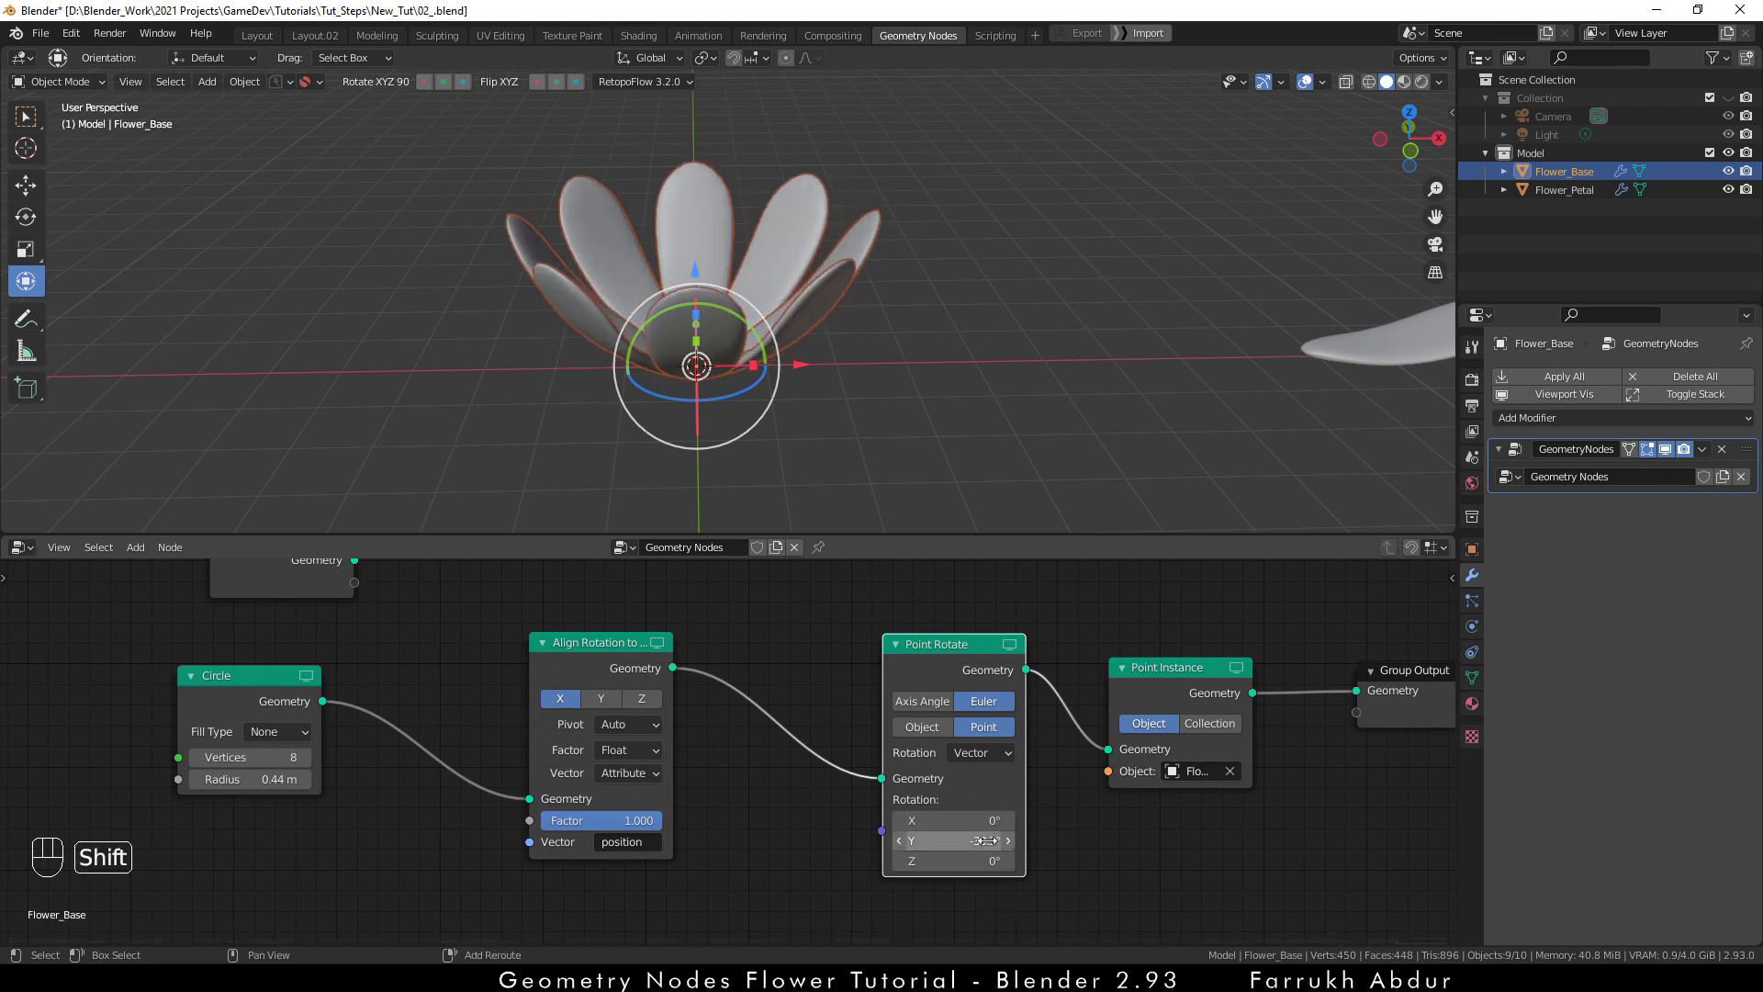
- Set the Point Rotate node's Y rotation to -21.6° to tilt the petals less steeply
left_click_drag(970, 840, 1005, 840, "shift")
middle_click_drag(955, 431, 927, 553, "alt")
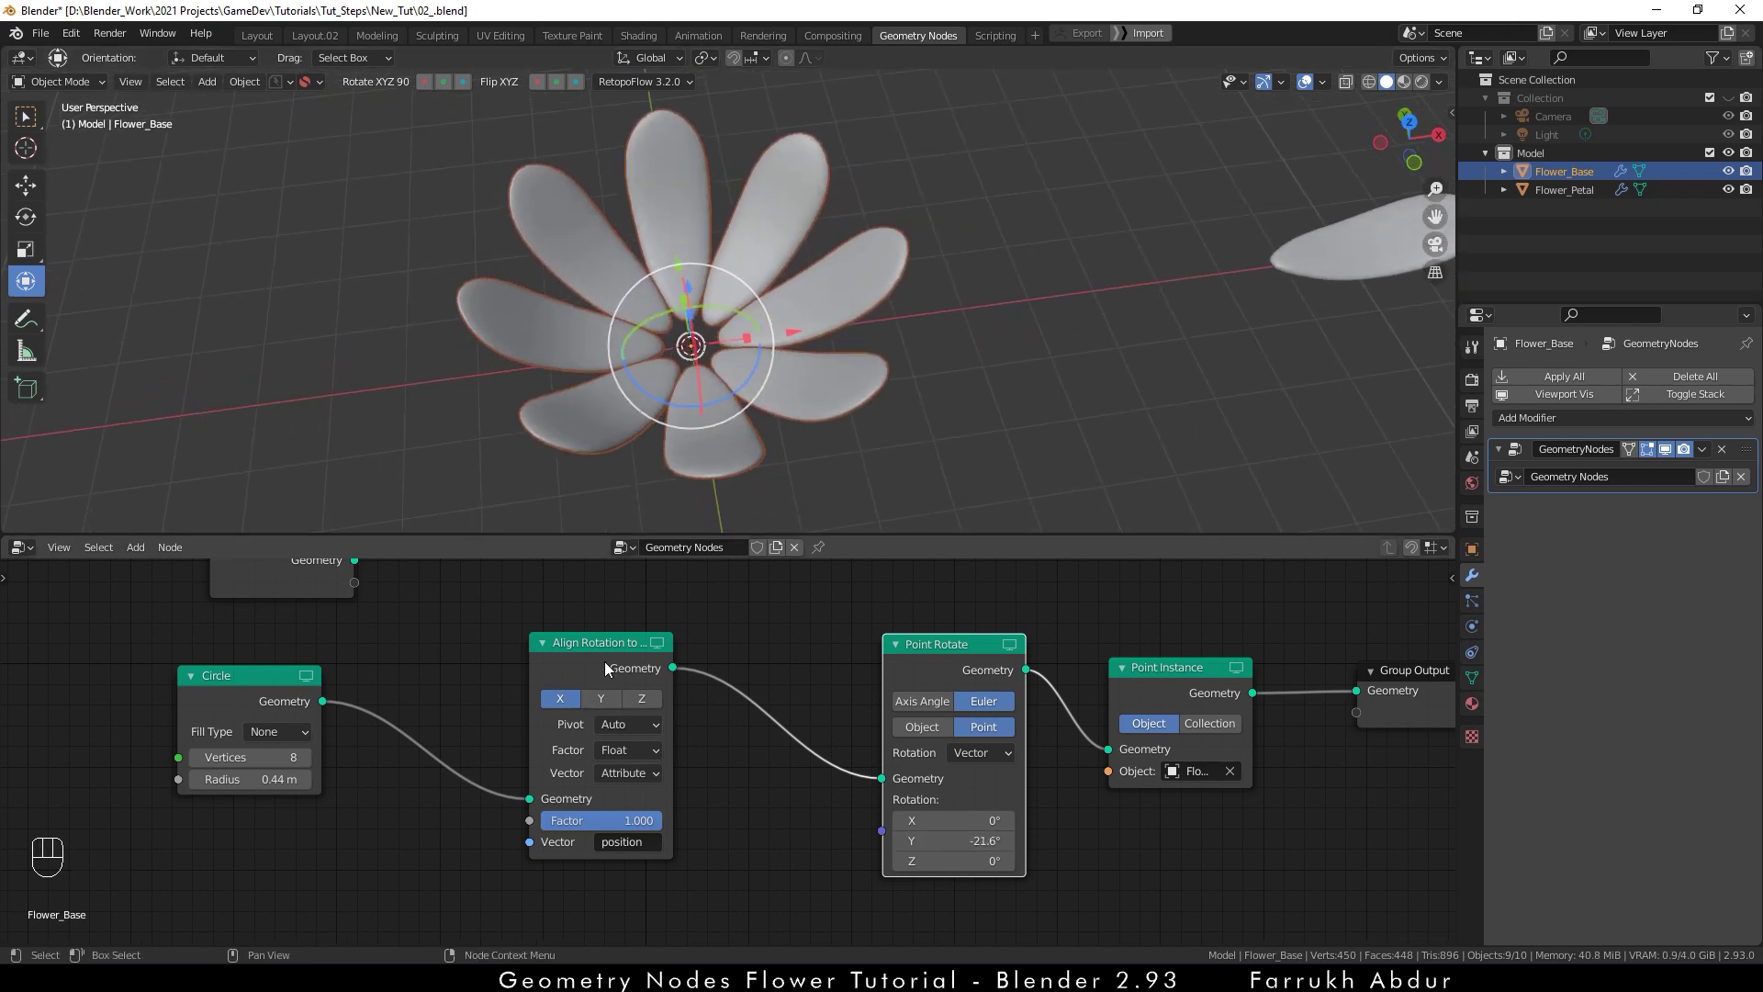
- Make room beside the Align Rotation to Vector node and insert a Point Scale node between it and the Point Rotate node
left_click_drag(606, 654, 509, 646)
left_click(707, 799)
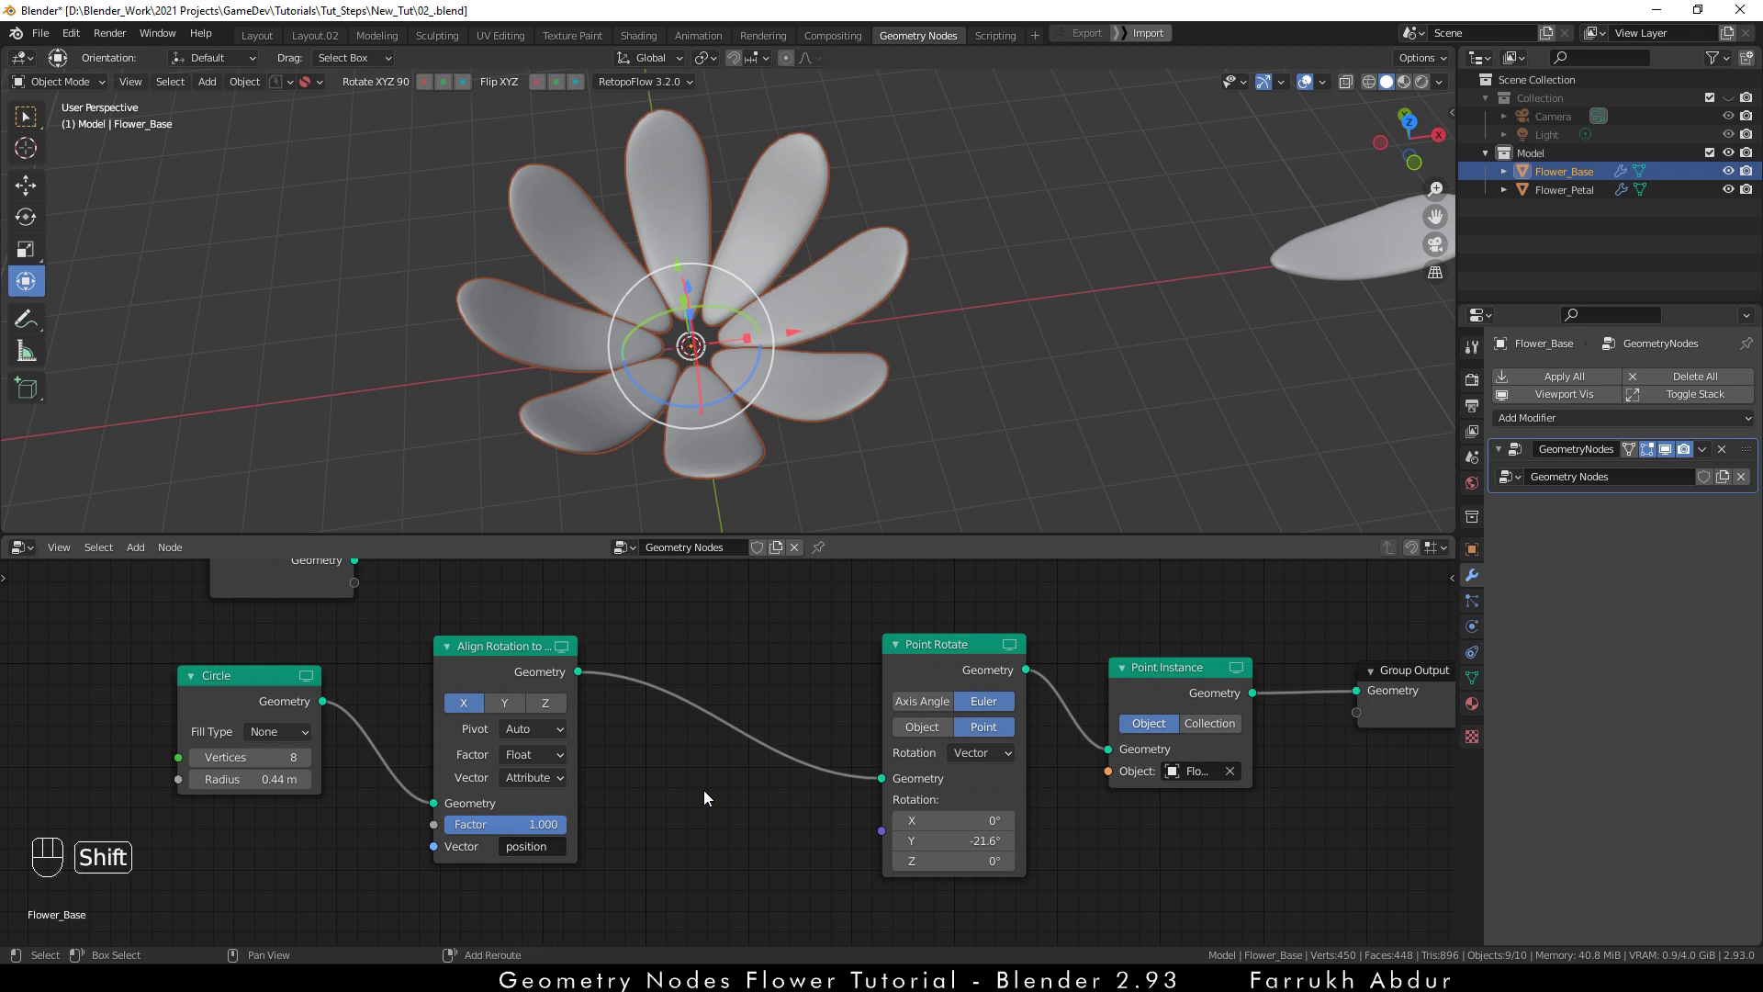
key("shift+a")
mouse_move(703, 790)
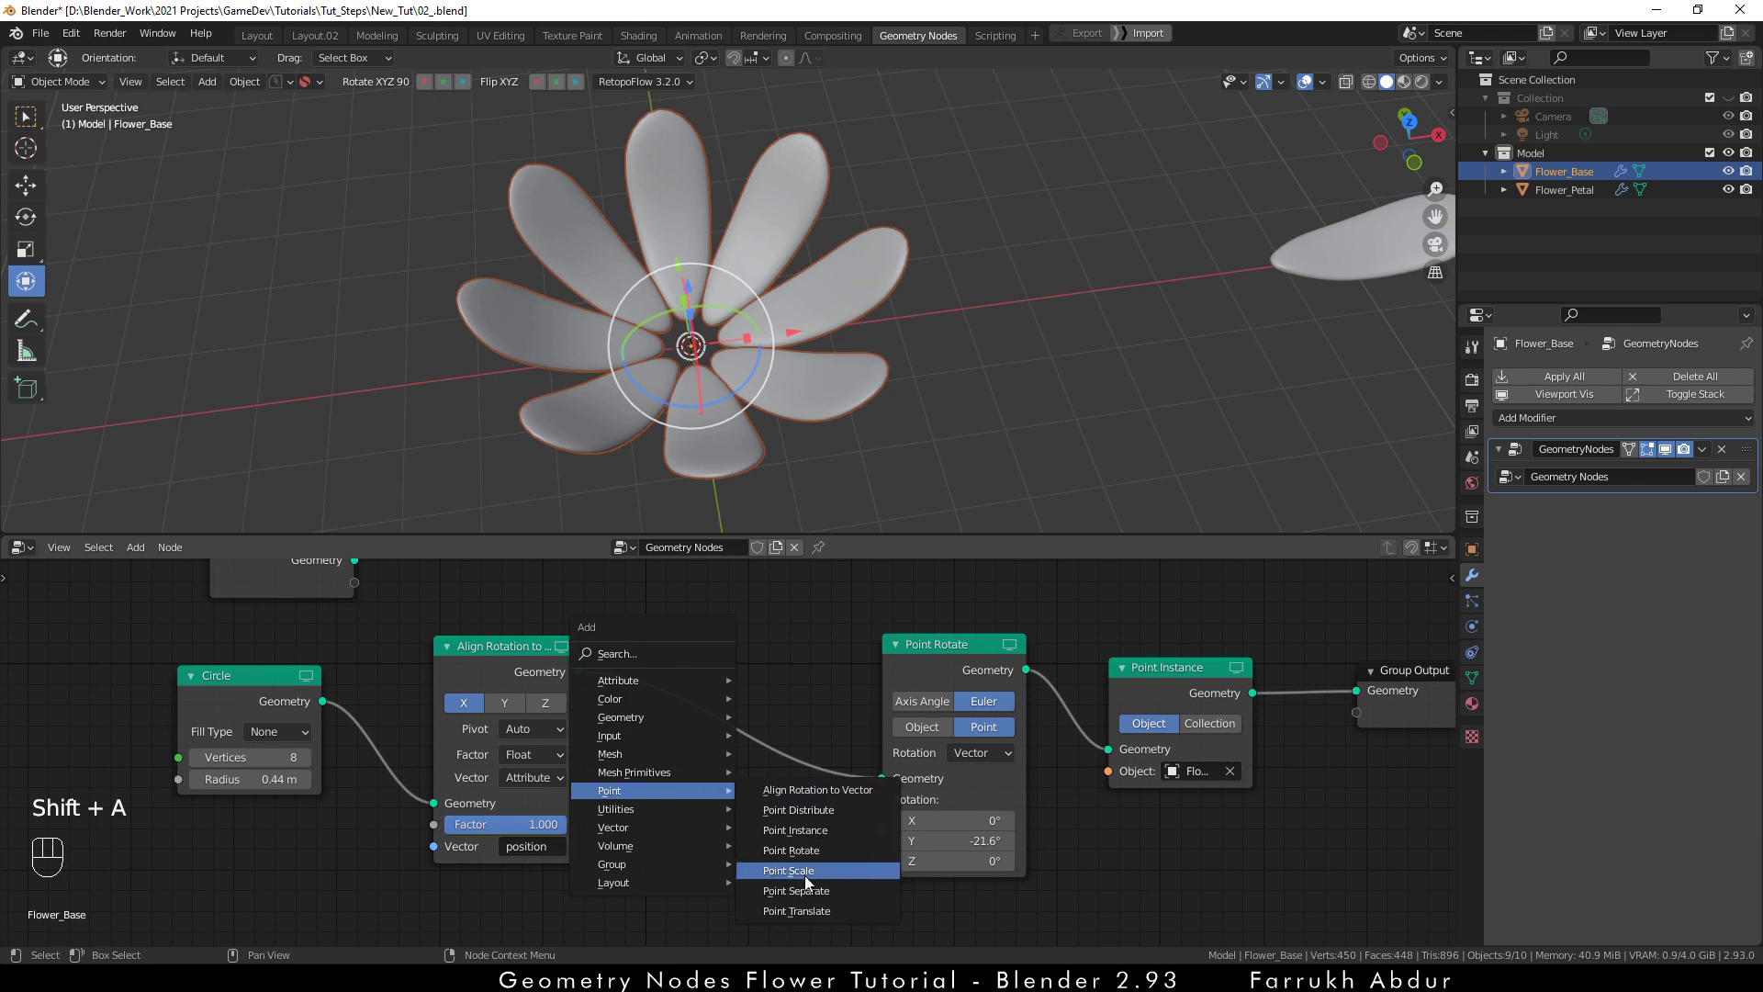
left_click(787, 870)
left_click(715, 675)
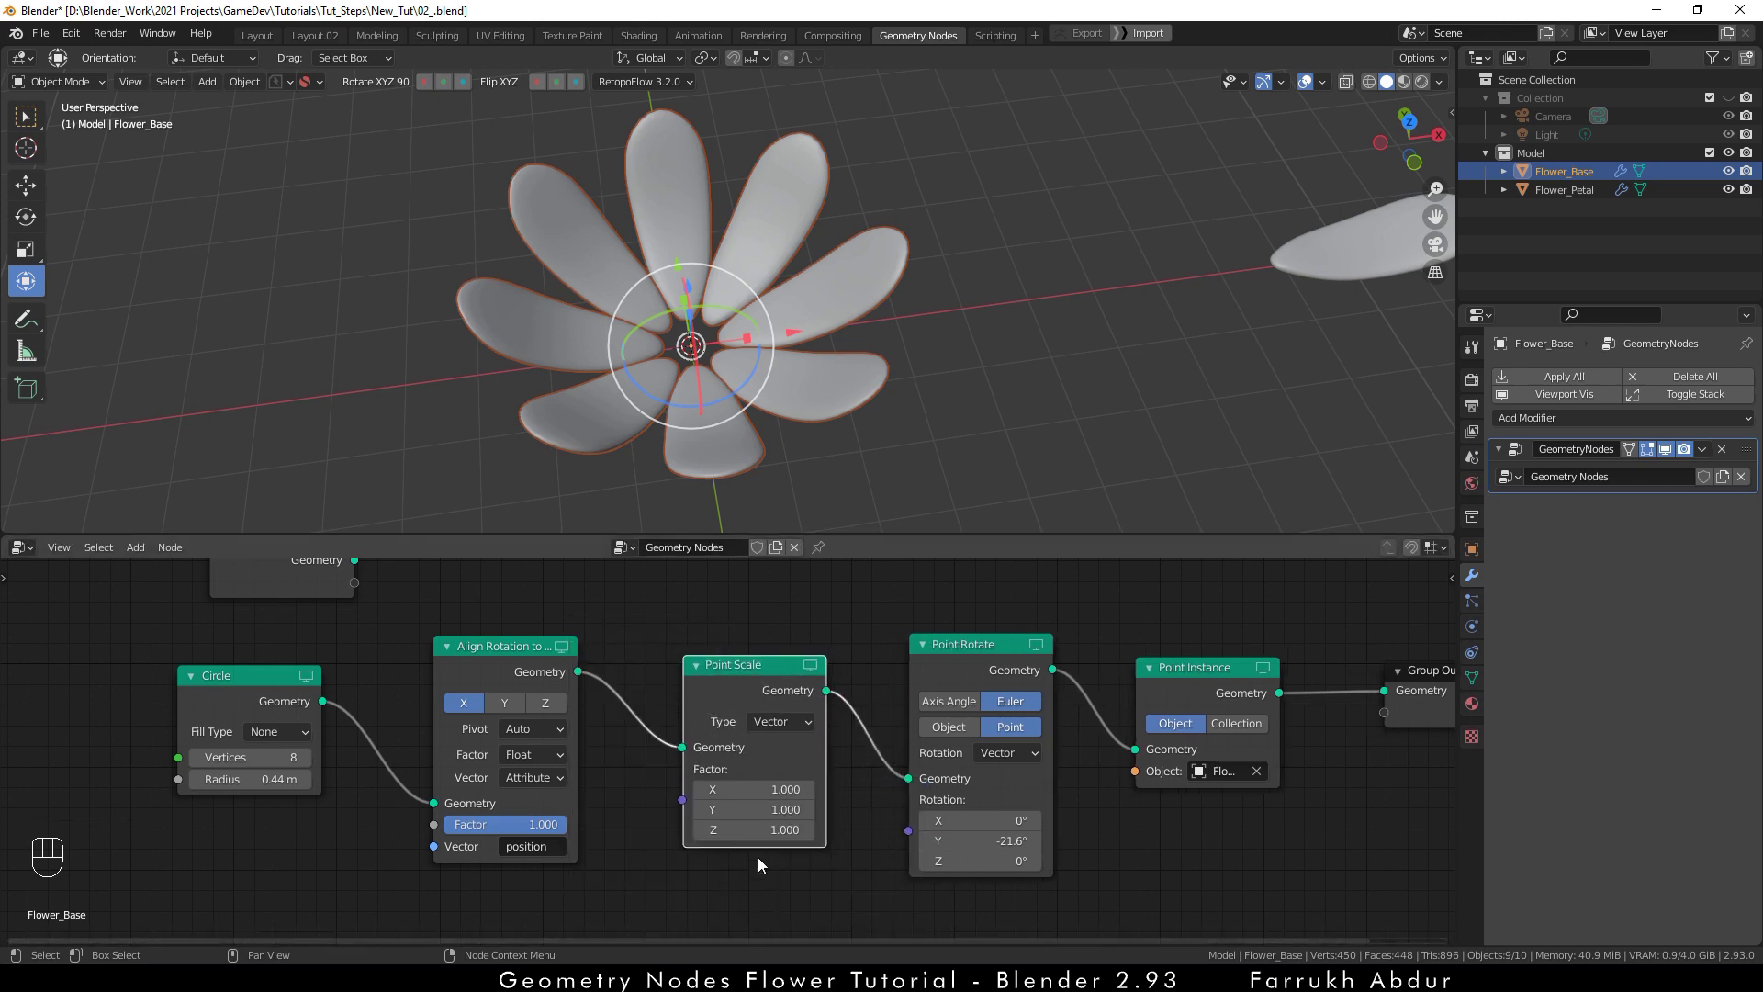
- Set the Point Scale factors to X 1.170, Y 1.200 and Z 1.260 and the Point Rotate Y rotation to -14°, then deselect the flower
mouse_move(753, 809)
left_mouse_down()
mouse_move(813, 809)
mouse_move(740, 789)
mouse_move(785, 789)
mouse_move(767, 829)
mouse_move(707, 829)
mouse_move(753, 829)
left_mouse_up()
left_click_drag(1039, 427, 1028, 382, "alt")
mouse_move(706, 797)
left_mouse_down("shift")
mouse_move(762, 797)
mouse_move(700, 797)
mouse_move(789, 829)
mouse_move(729, 829)
mouse_move(798, 809)
mouse_move(726, 809)
left_mouse_up("shift")
mouse_move(973, 840)
left_mouse_down("shift")
mouse_move(991, 840)
mouse_move(958, 840)
mouse_move(1001, 840)
left_mouse_up("shift")
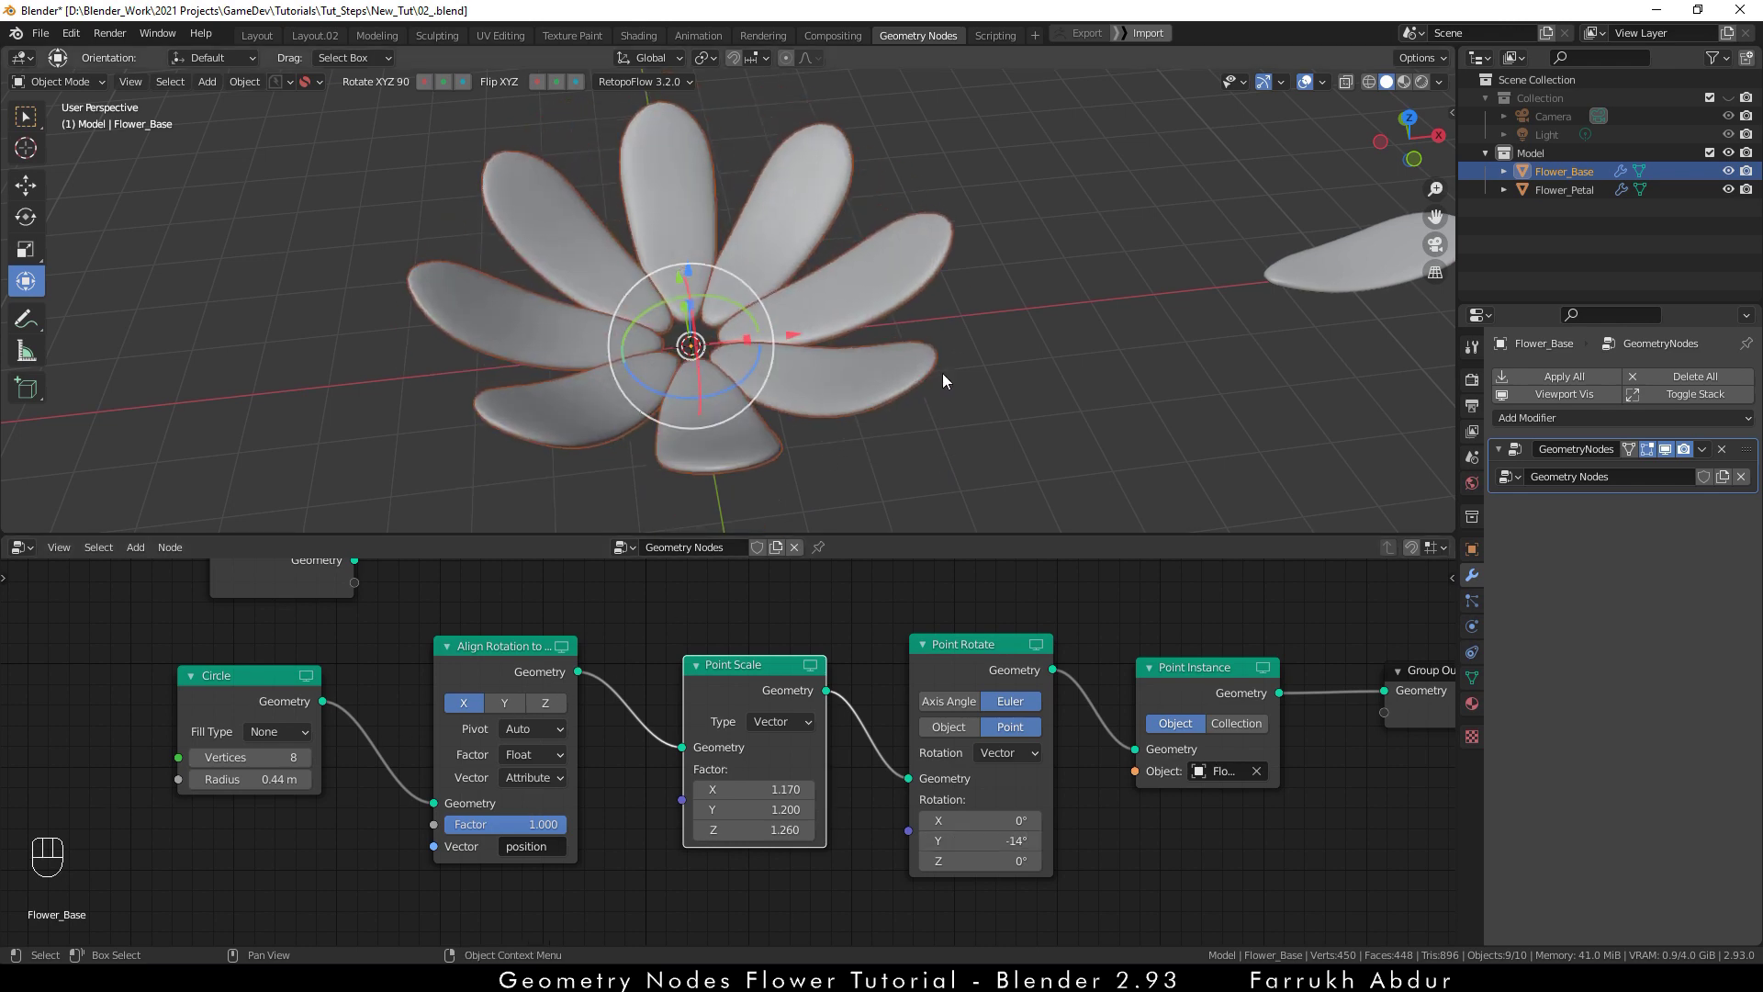
key("alt+a")
mouse_move(973, 375)
middle_mouse_down()
mouse_move(966, 314)
mouse_move(966, 399)
middle_mouse_up()
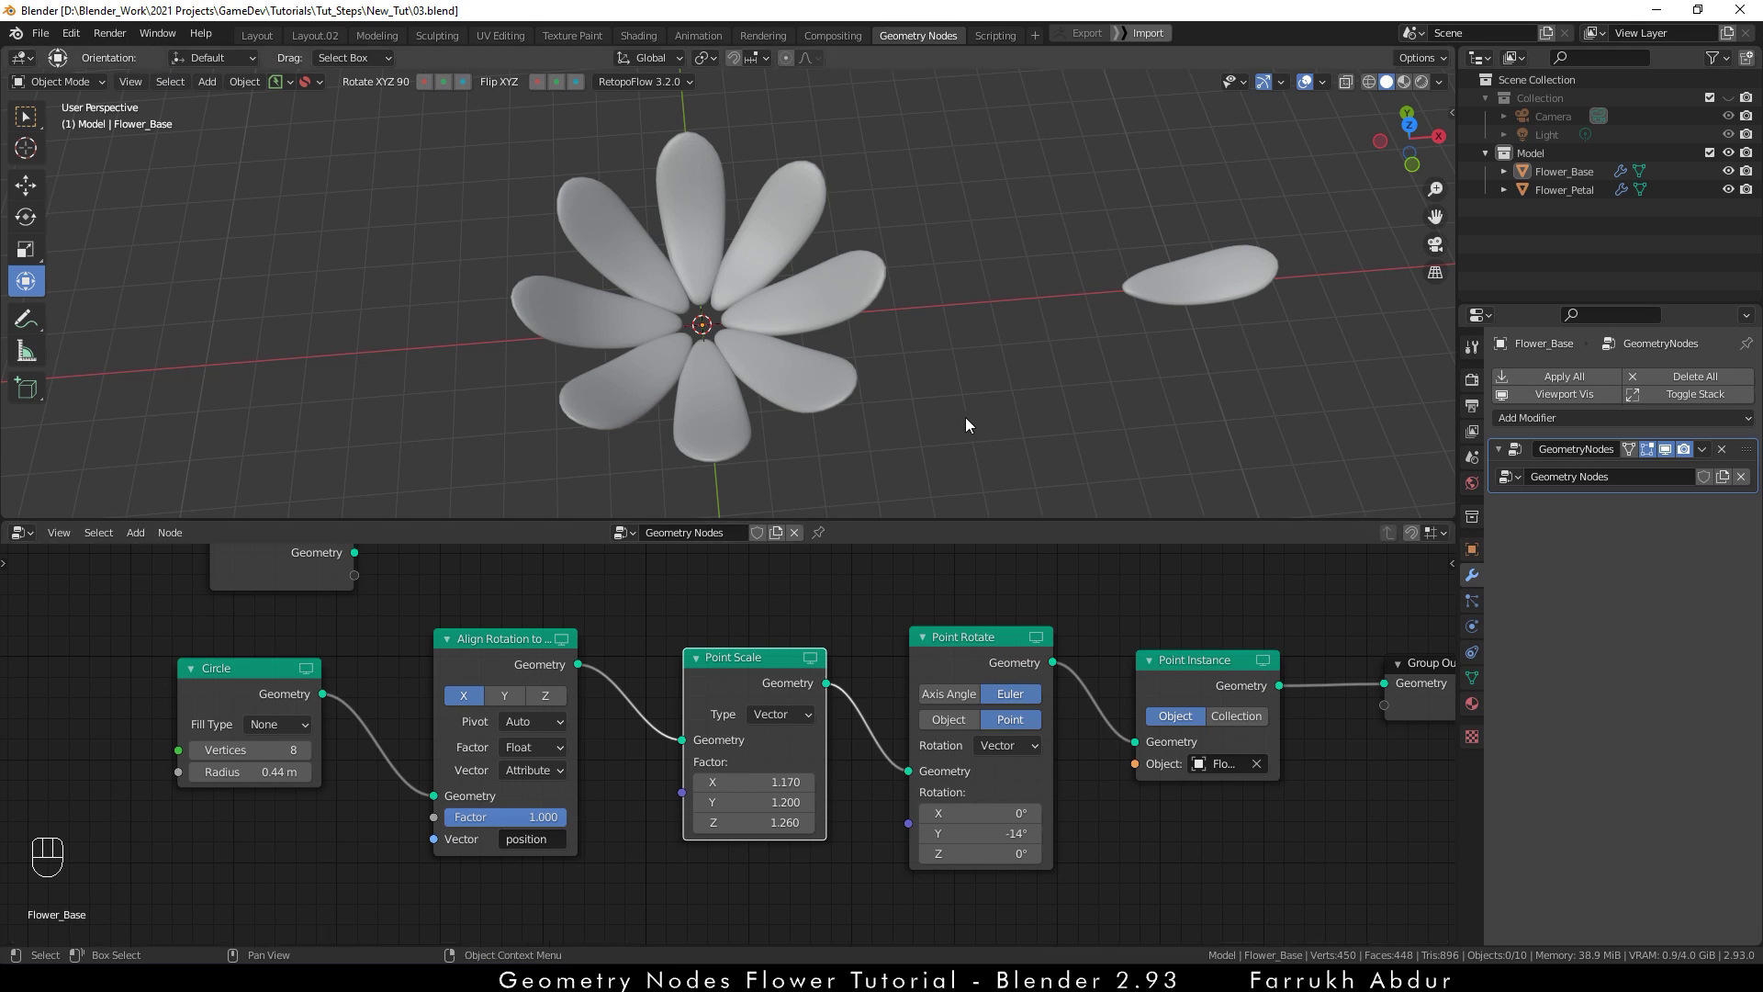
- Add a cube mesh at the flower's centre and give it a level 2 Subdivision modifier
scroll(924, 400, "up", 3)
key("shift")
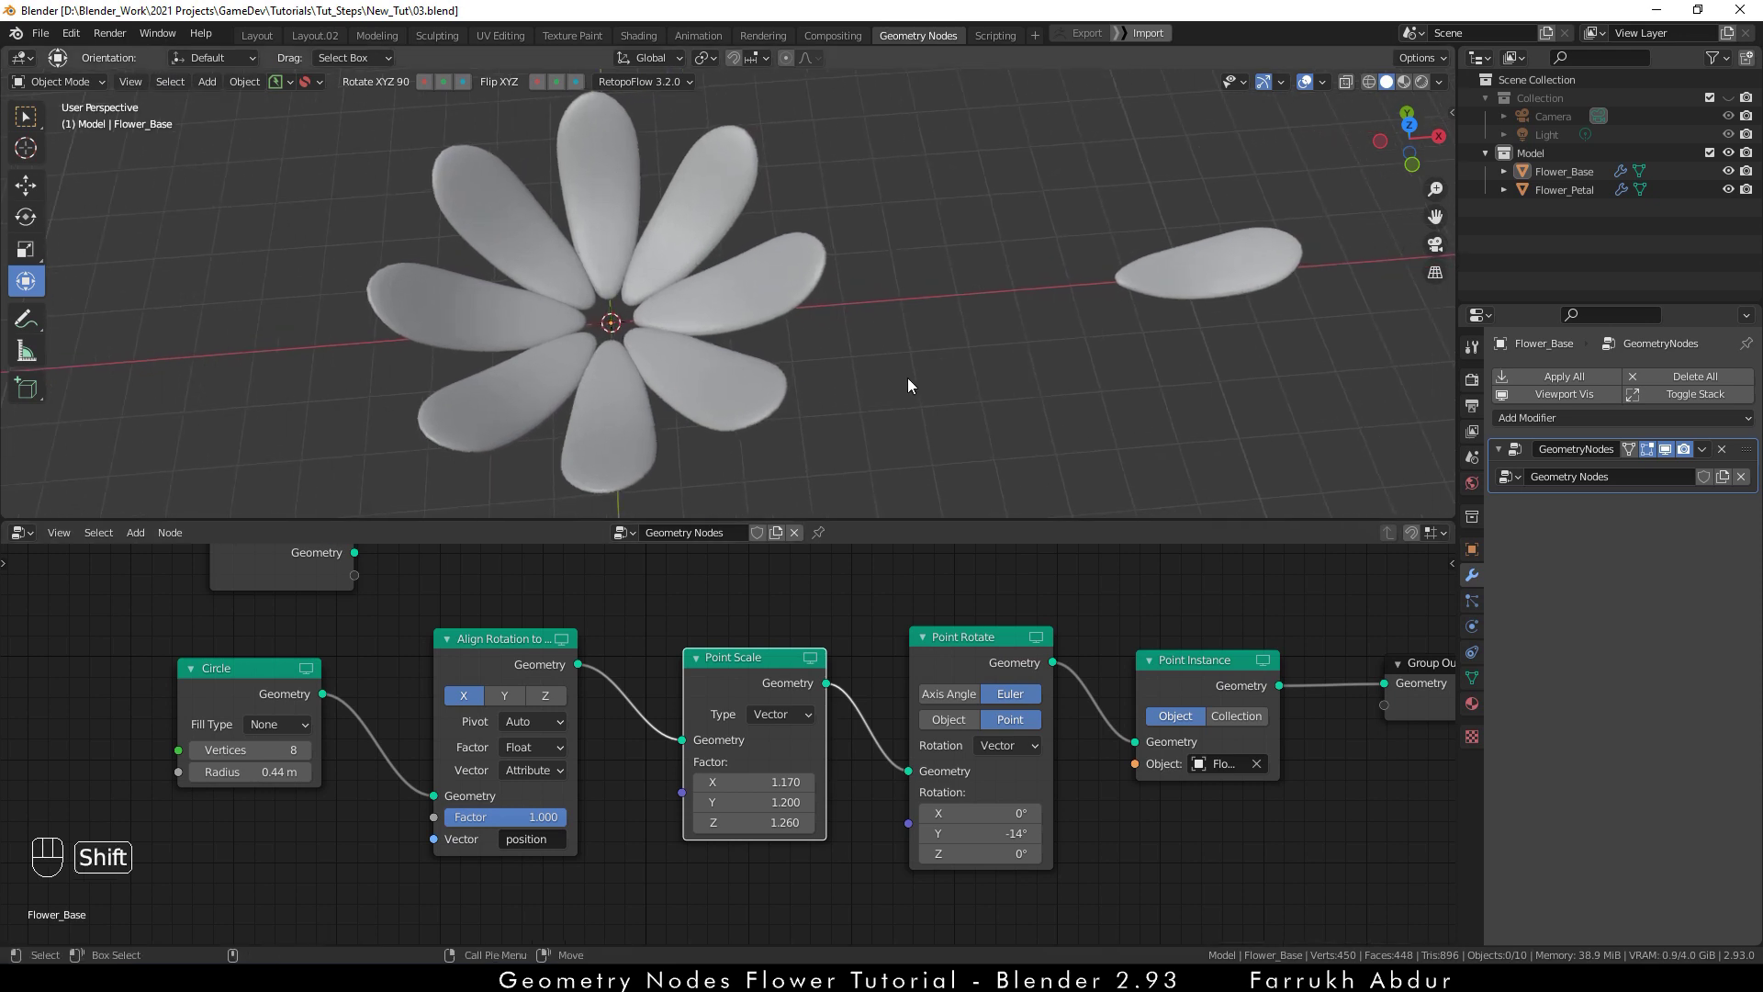
key("shift+a")
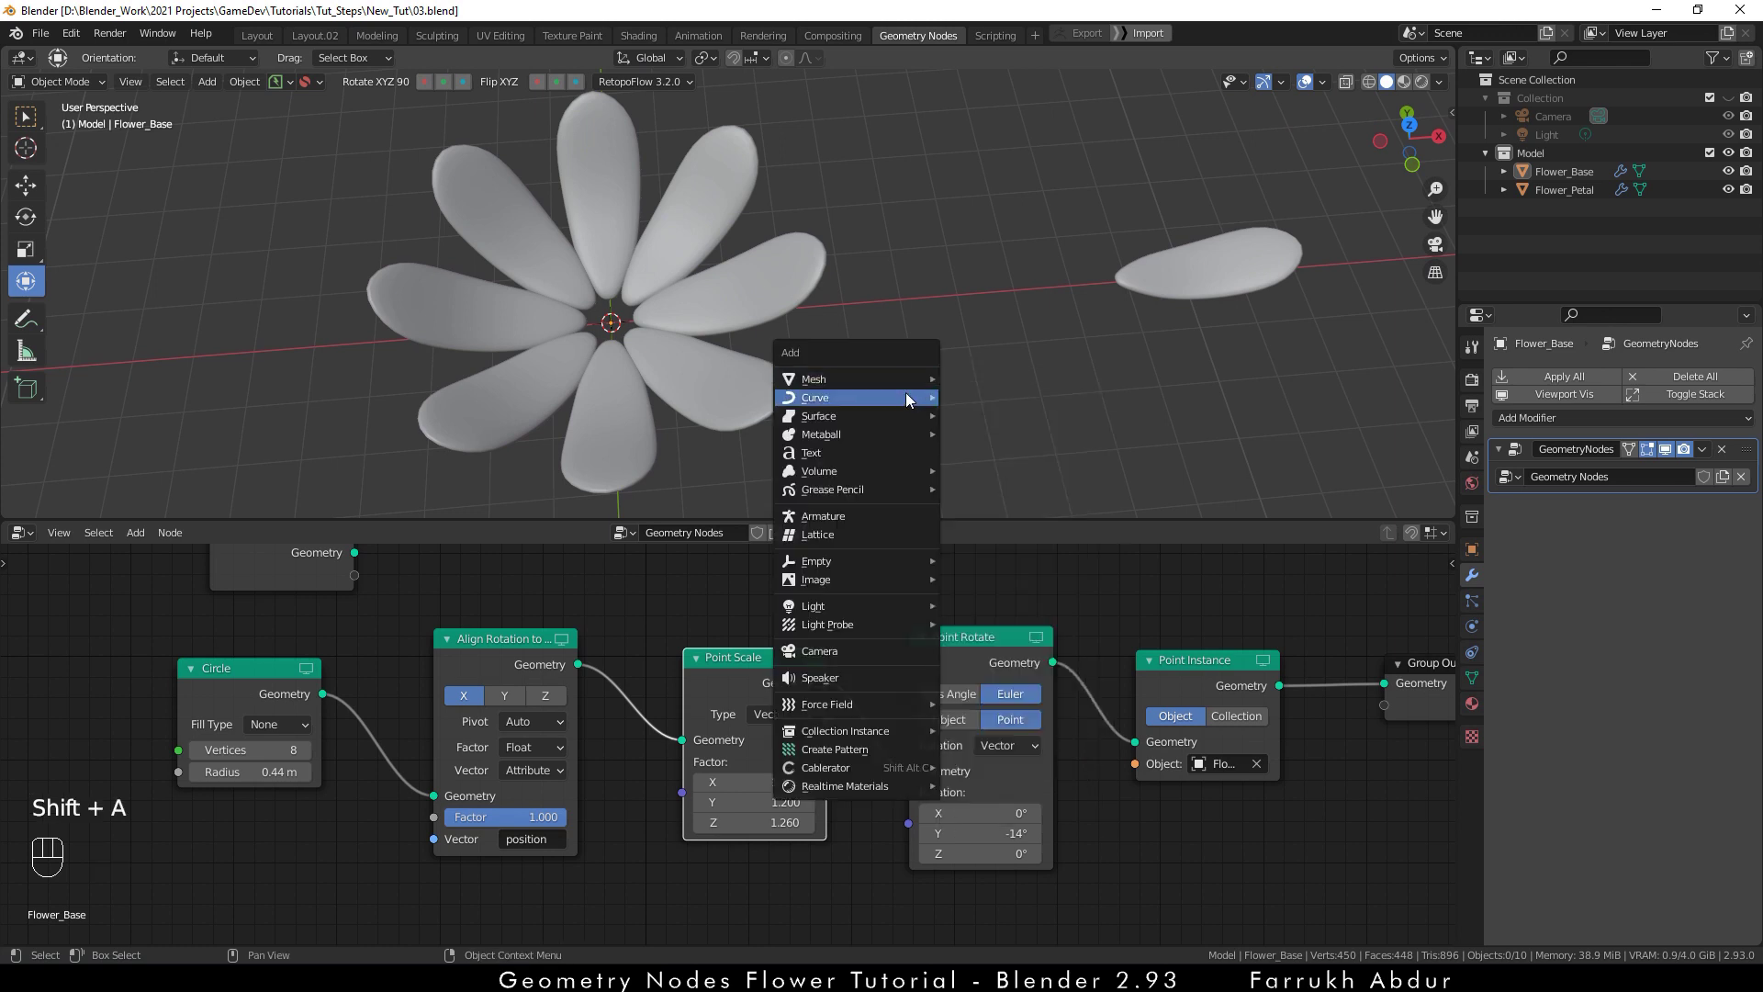
mouse_move(900, 396)
mouse_move(841, 376)
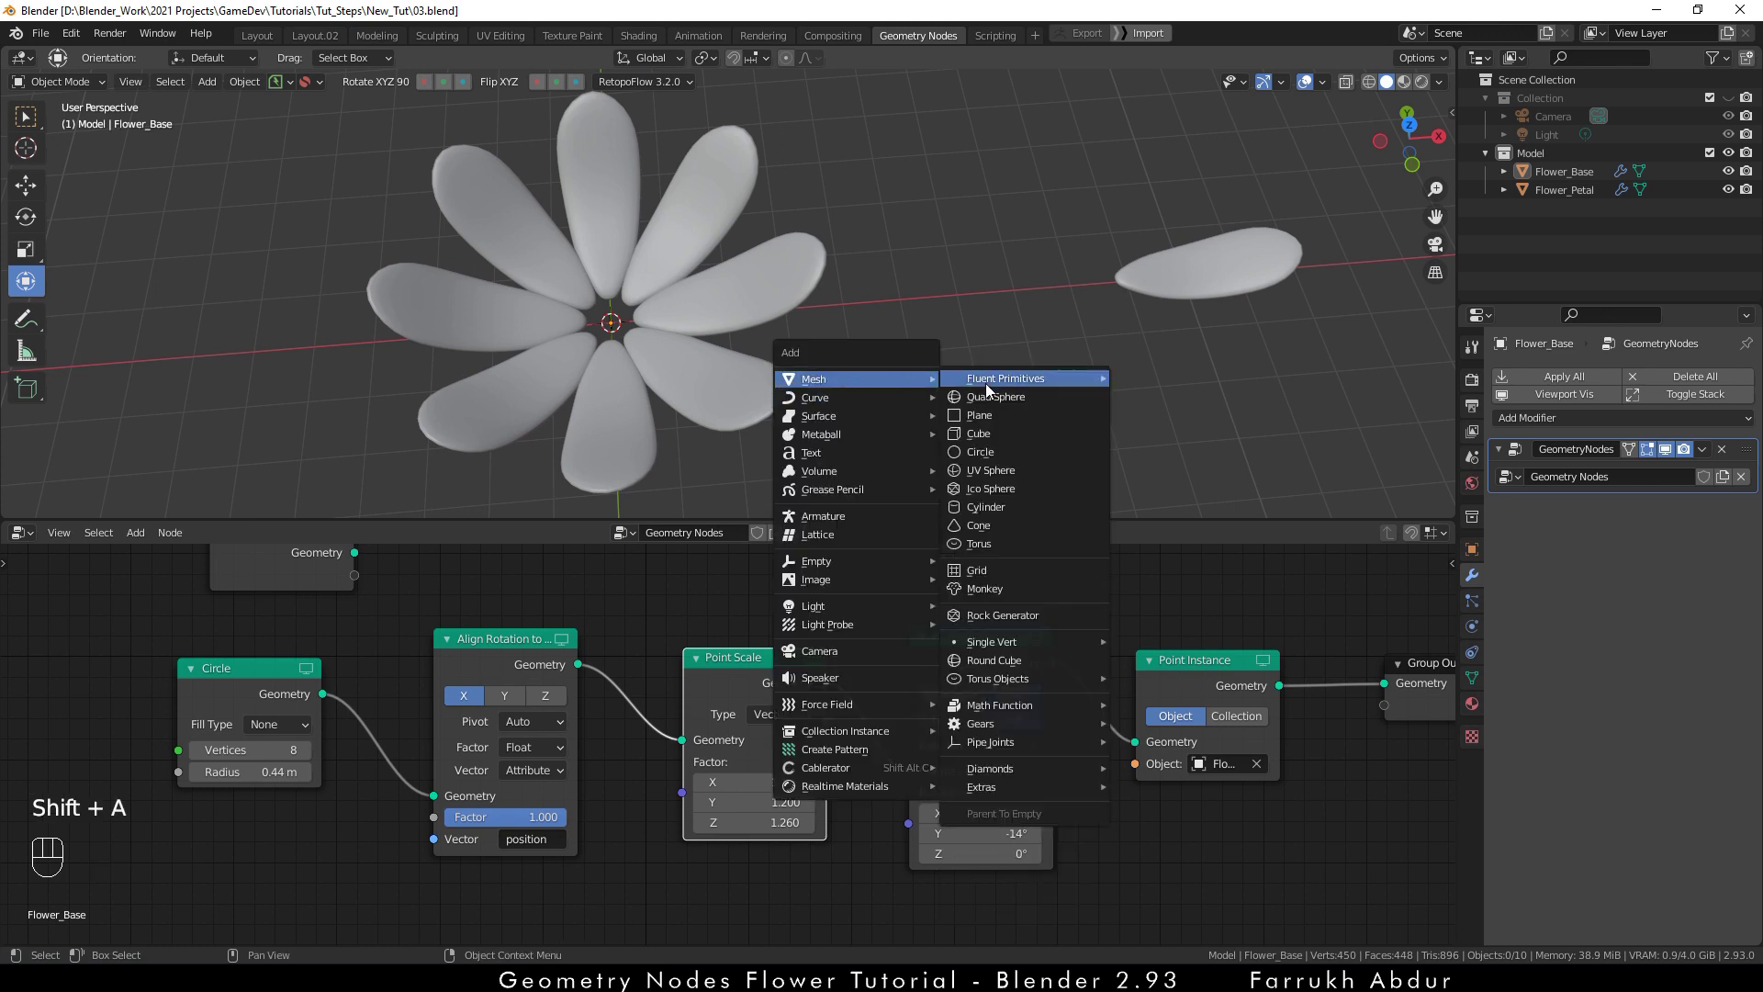
left_click(993, 435)
left_click_drag(939, 406, 922, 383, "alt")
key("ctrl+2")
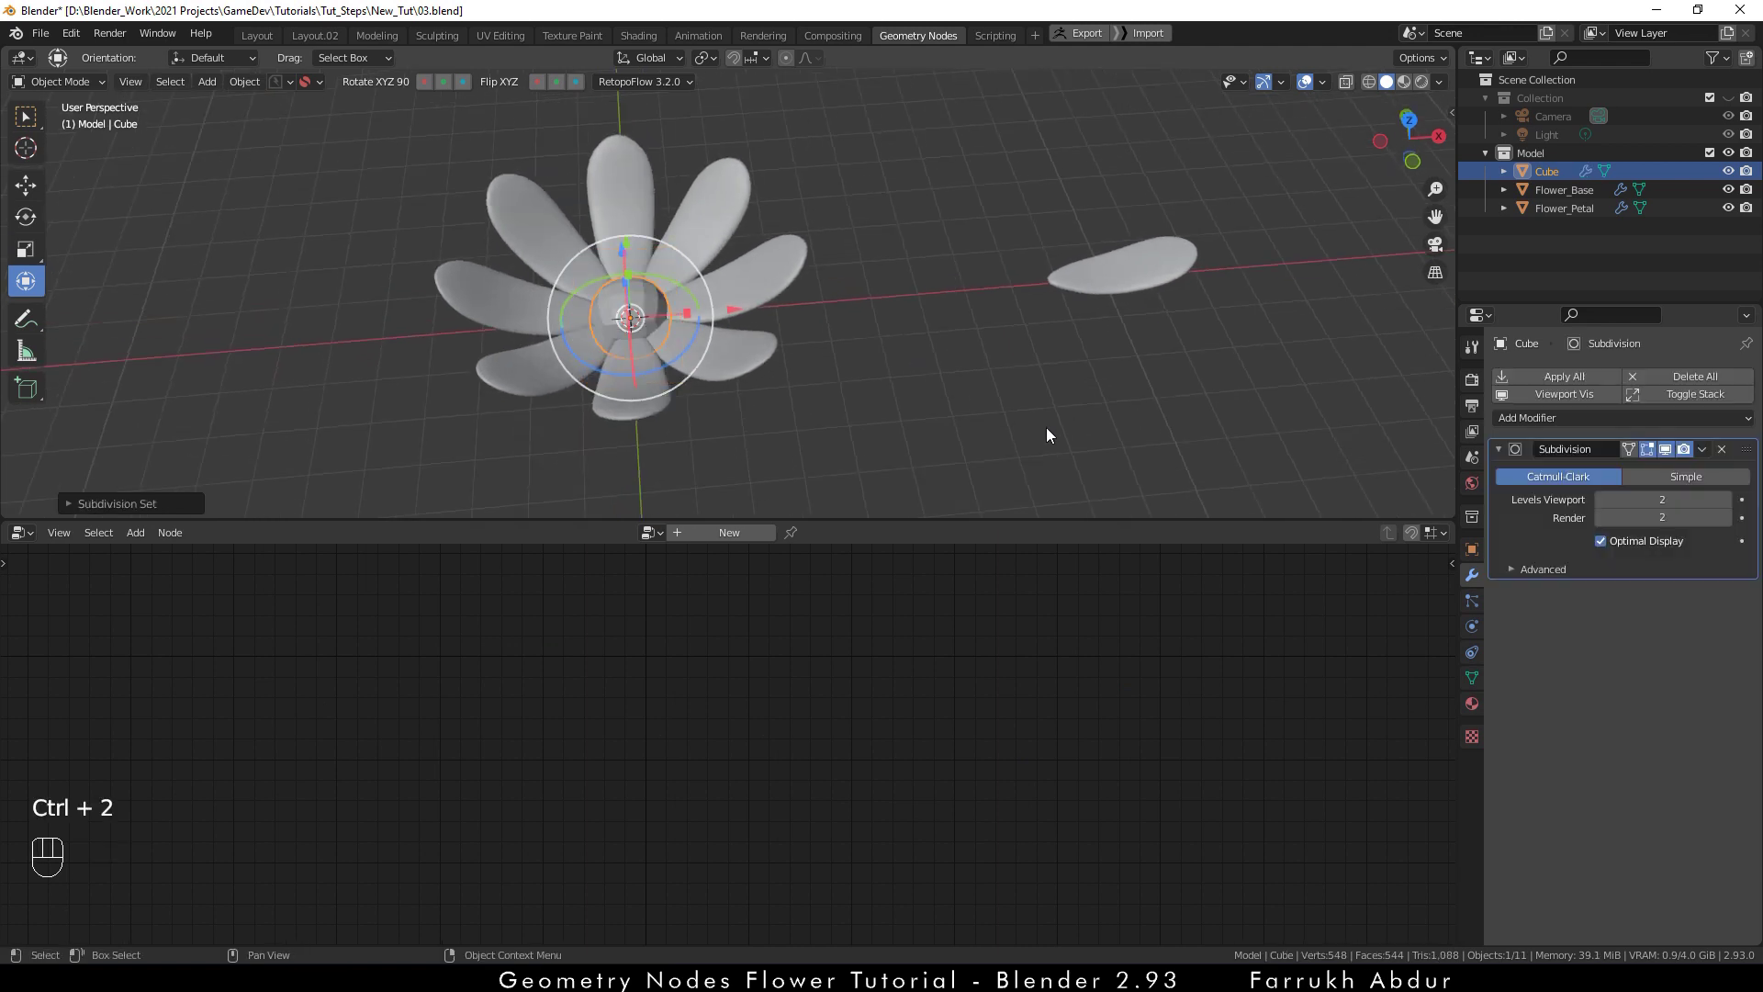
middle_click_drag(1036, 426, 818, 393)
- Scale the cube down and move it along the X axis to between the flower and the original petal
key("s")
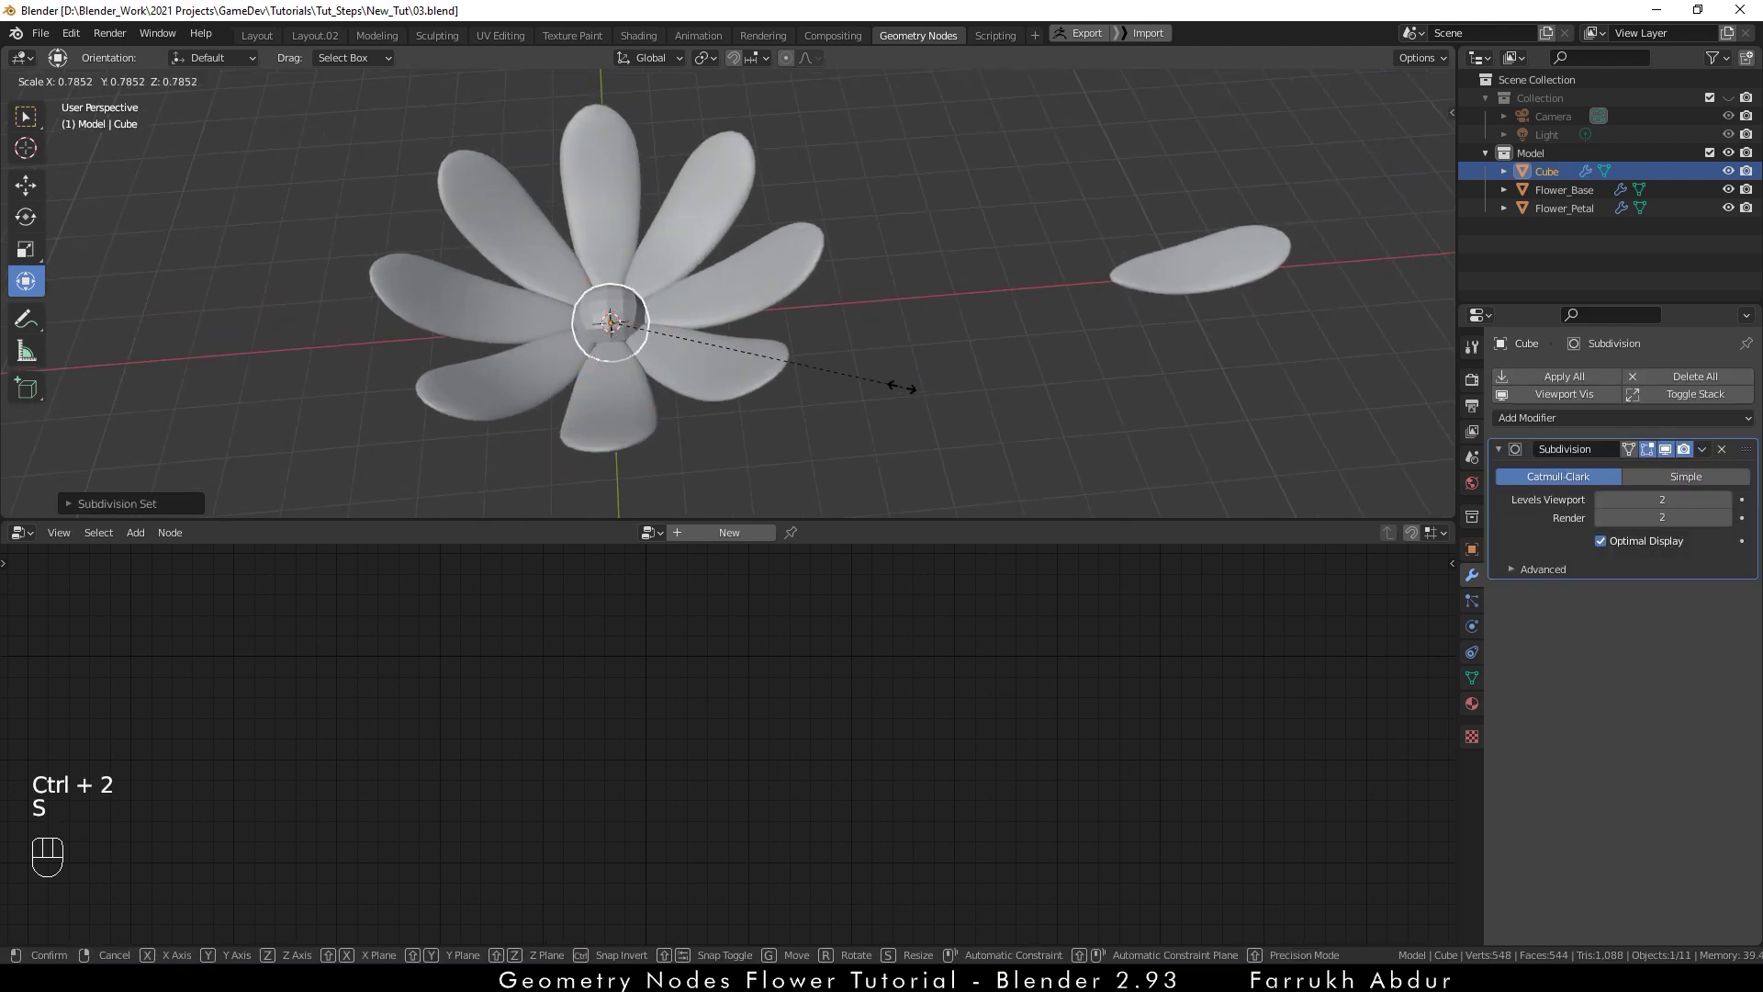
left_click(845, 383)
left_click_drag(844, 383, 869, 418, "alt")
left_click_drag(729, 318, 1127, 308)
- Apply the cube's rotation and scale and deselect it
key("ctrl+a")
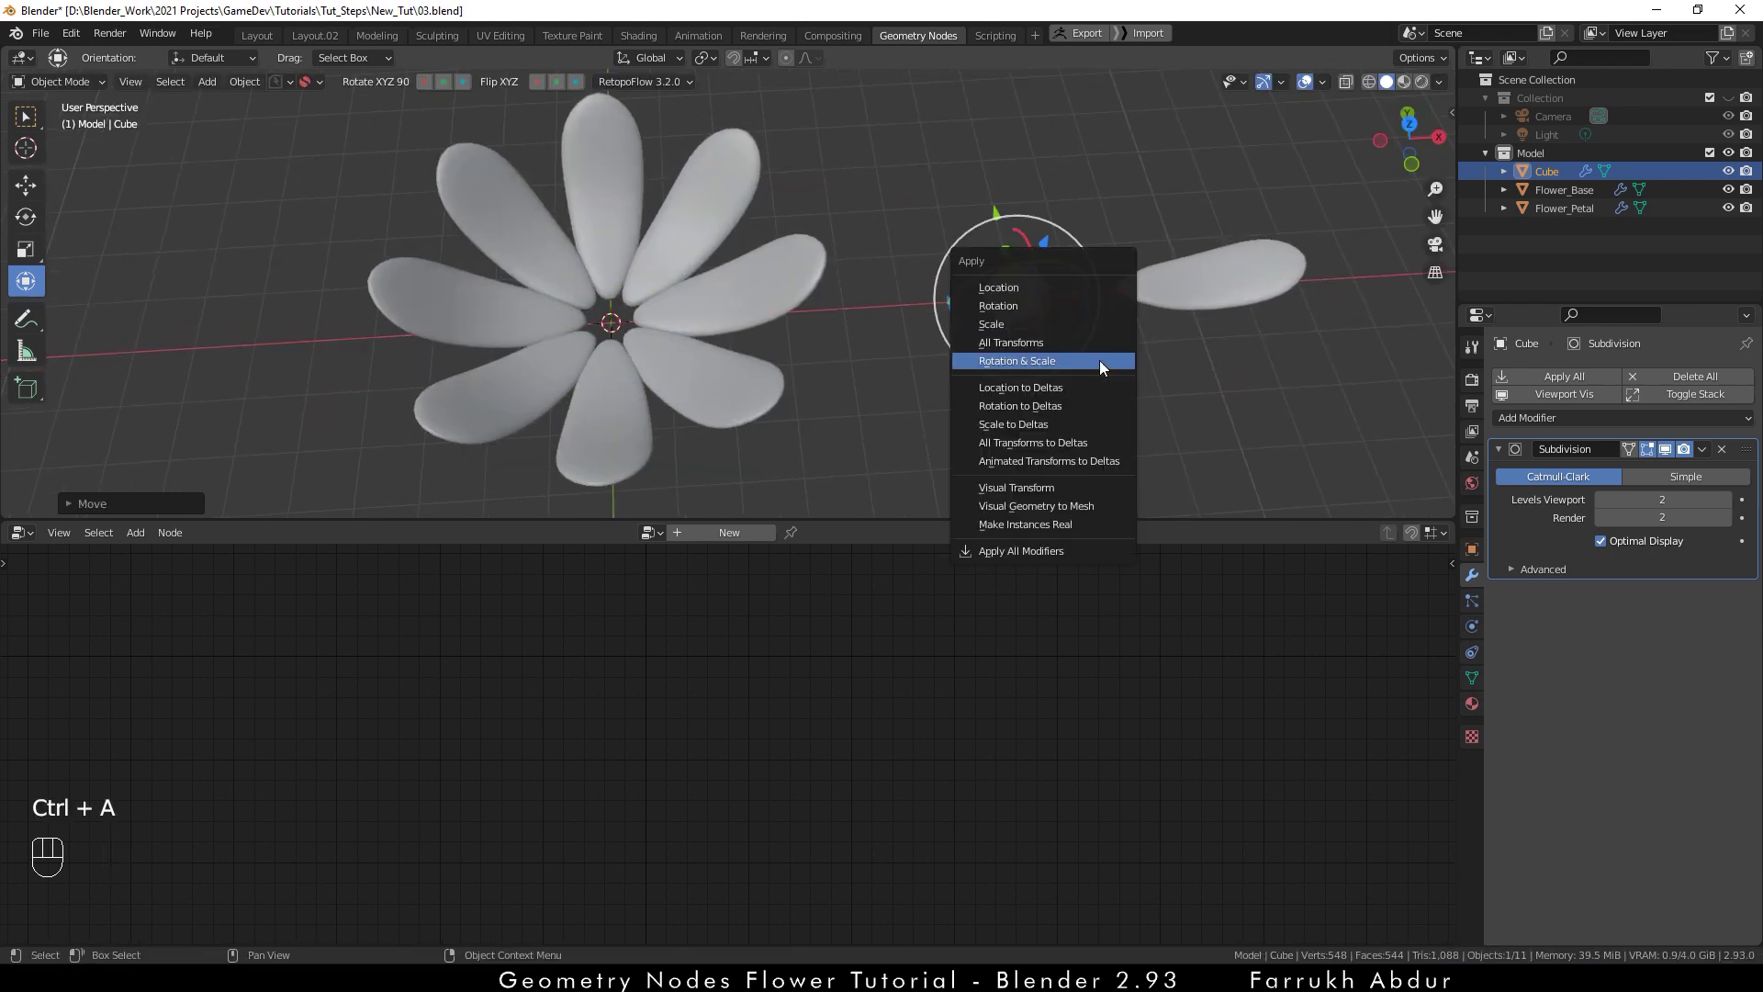
left_click(1099, 360)
left_click_drag(1094, 367, 955, 410, "alt")
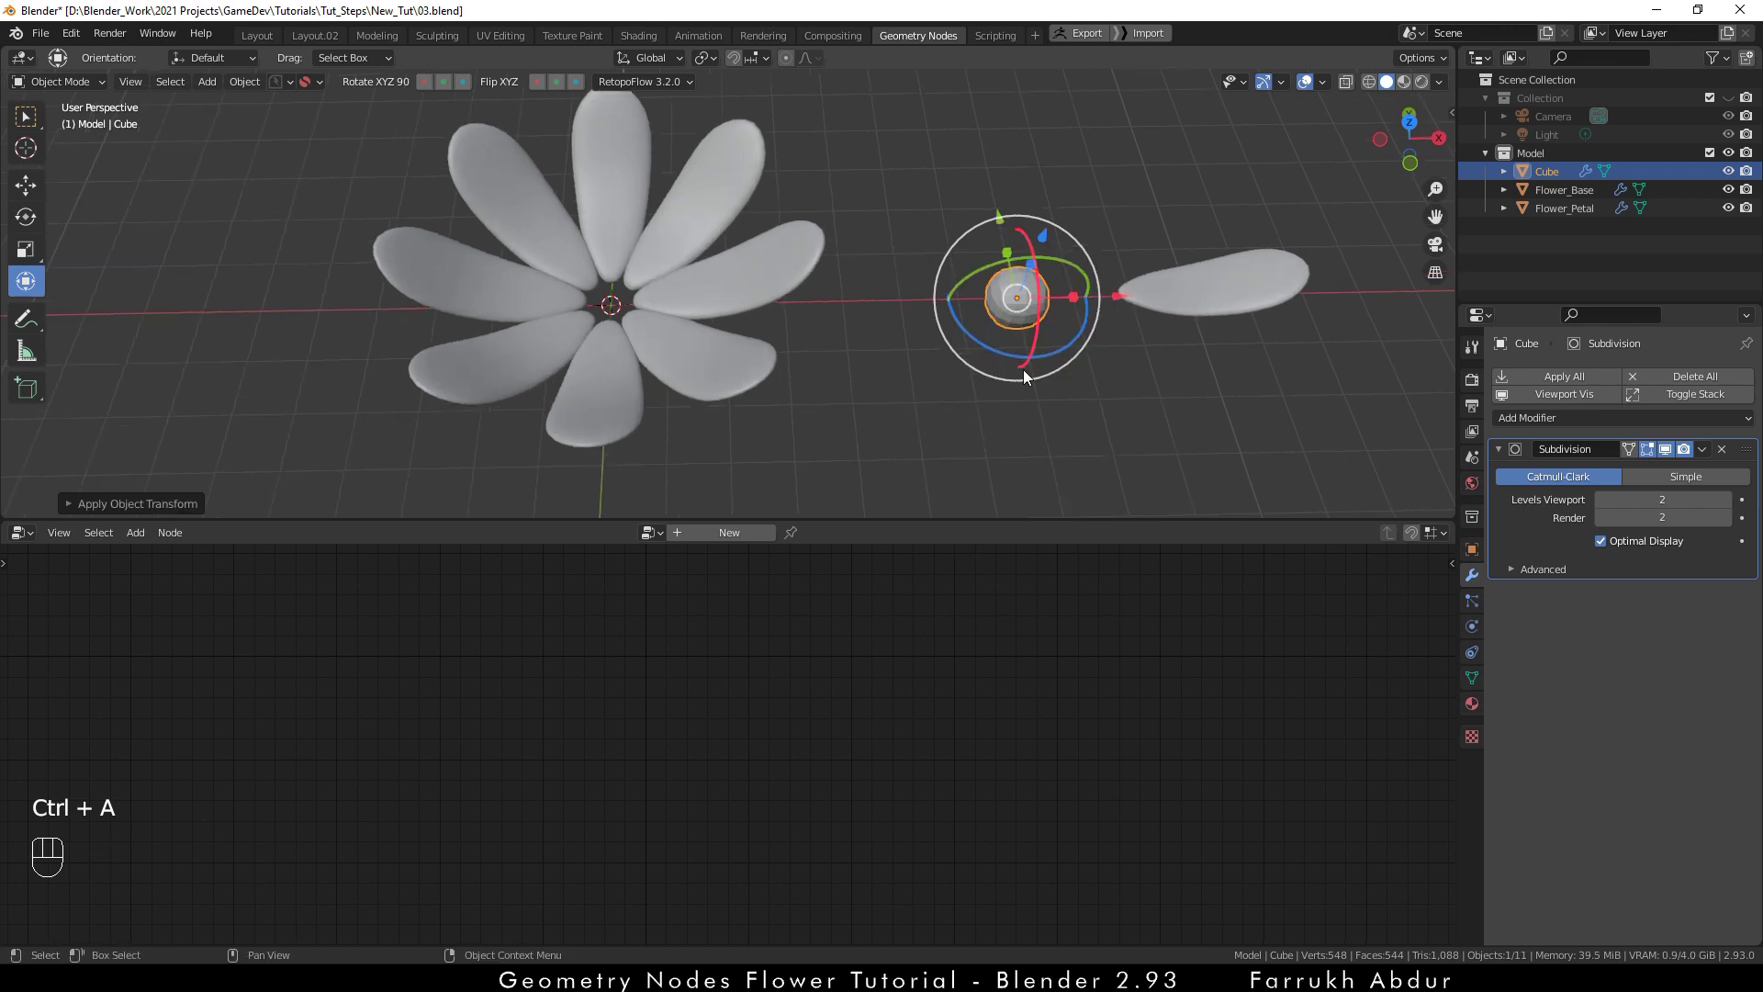
left_click(935, 419)
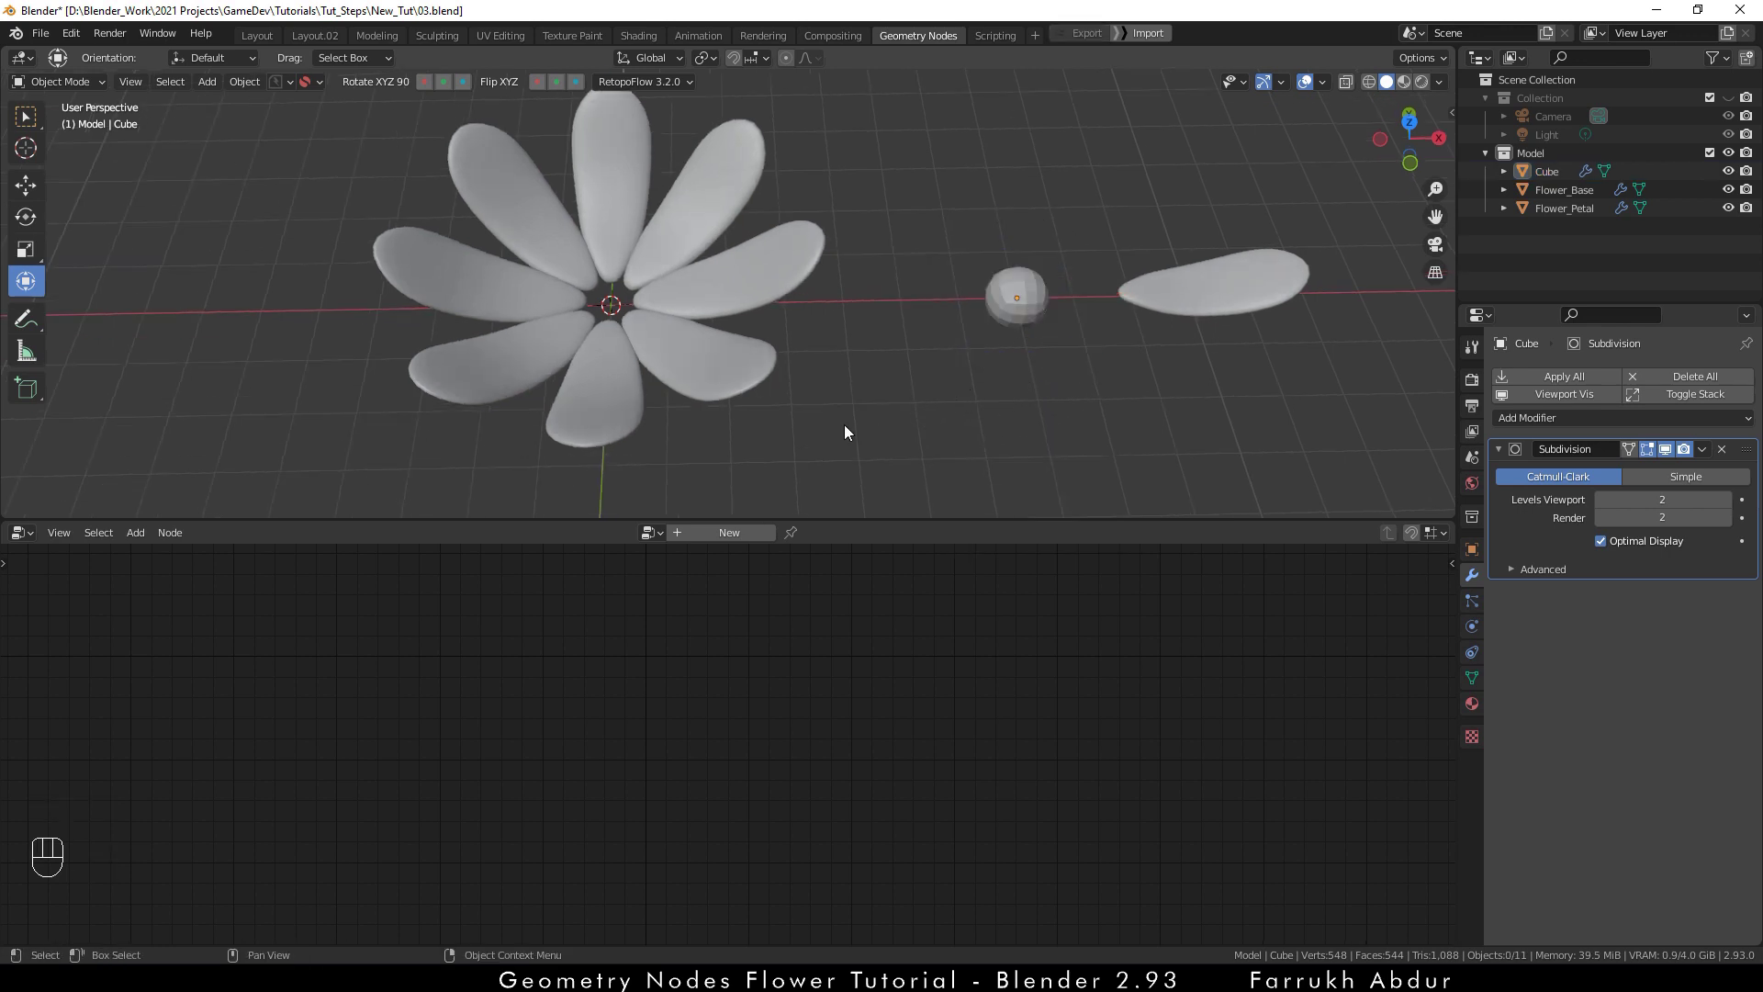
- Select Flower_Base and add an Object Info node below the Align Rotation to Vector node in its geometry node tree
left_click(691, 362)
left_click_drag(926, 444, 935, 378, "alt")
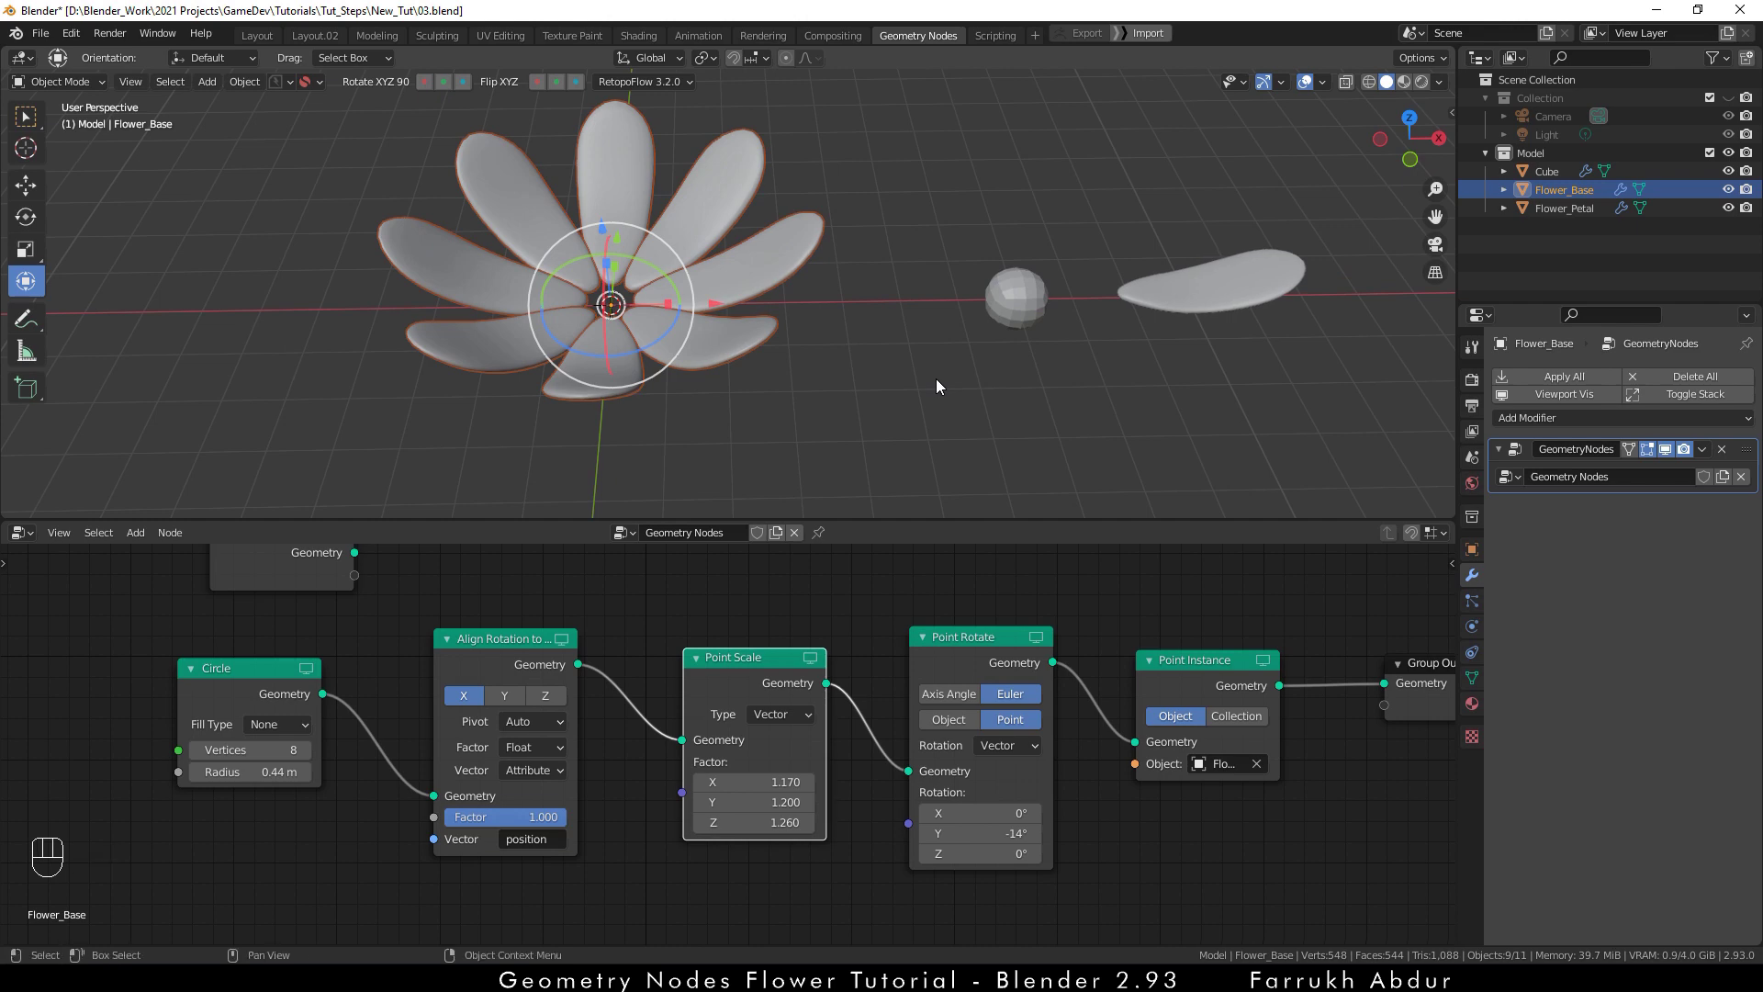
middle_click_drag(939, 378, 985, 386, "shift")
scroll(606, 845, "down", 2)
middle_click_drag(616, 859, 609, 761)
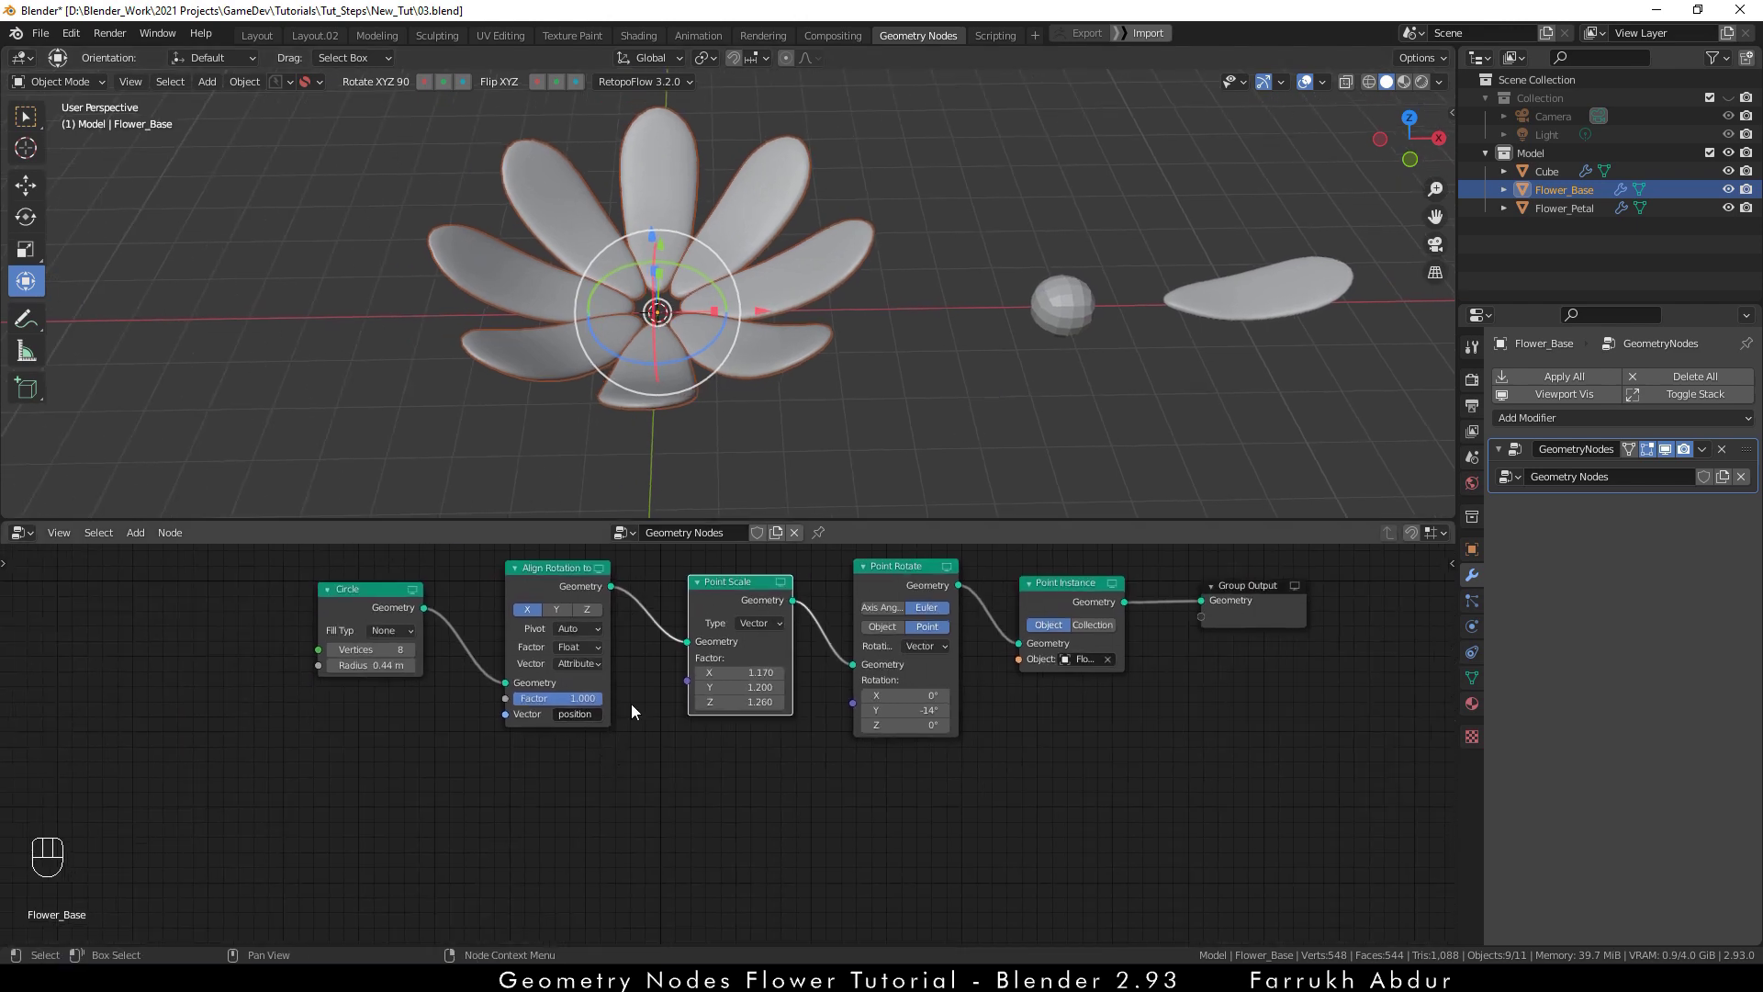
scroll(630, 703, "up", 1)
key("shift+a")
mouse_move(583, 828)
mouse_move(537, 775)
left_click(533, 712)
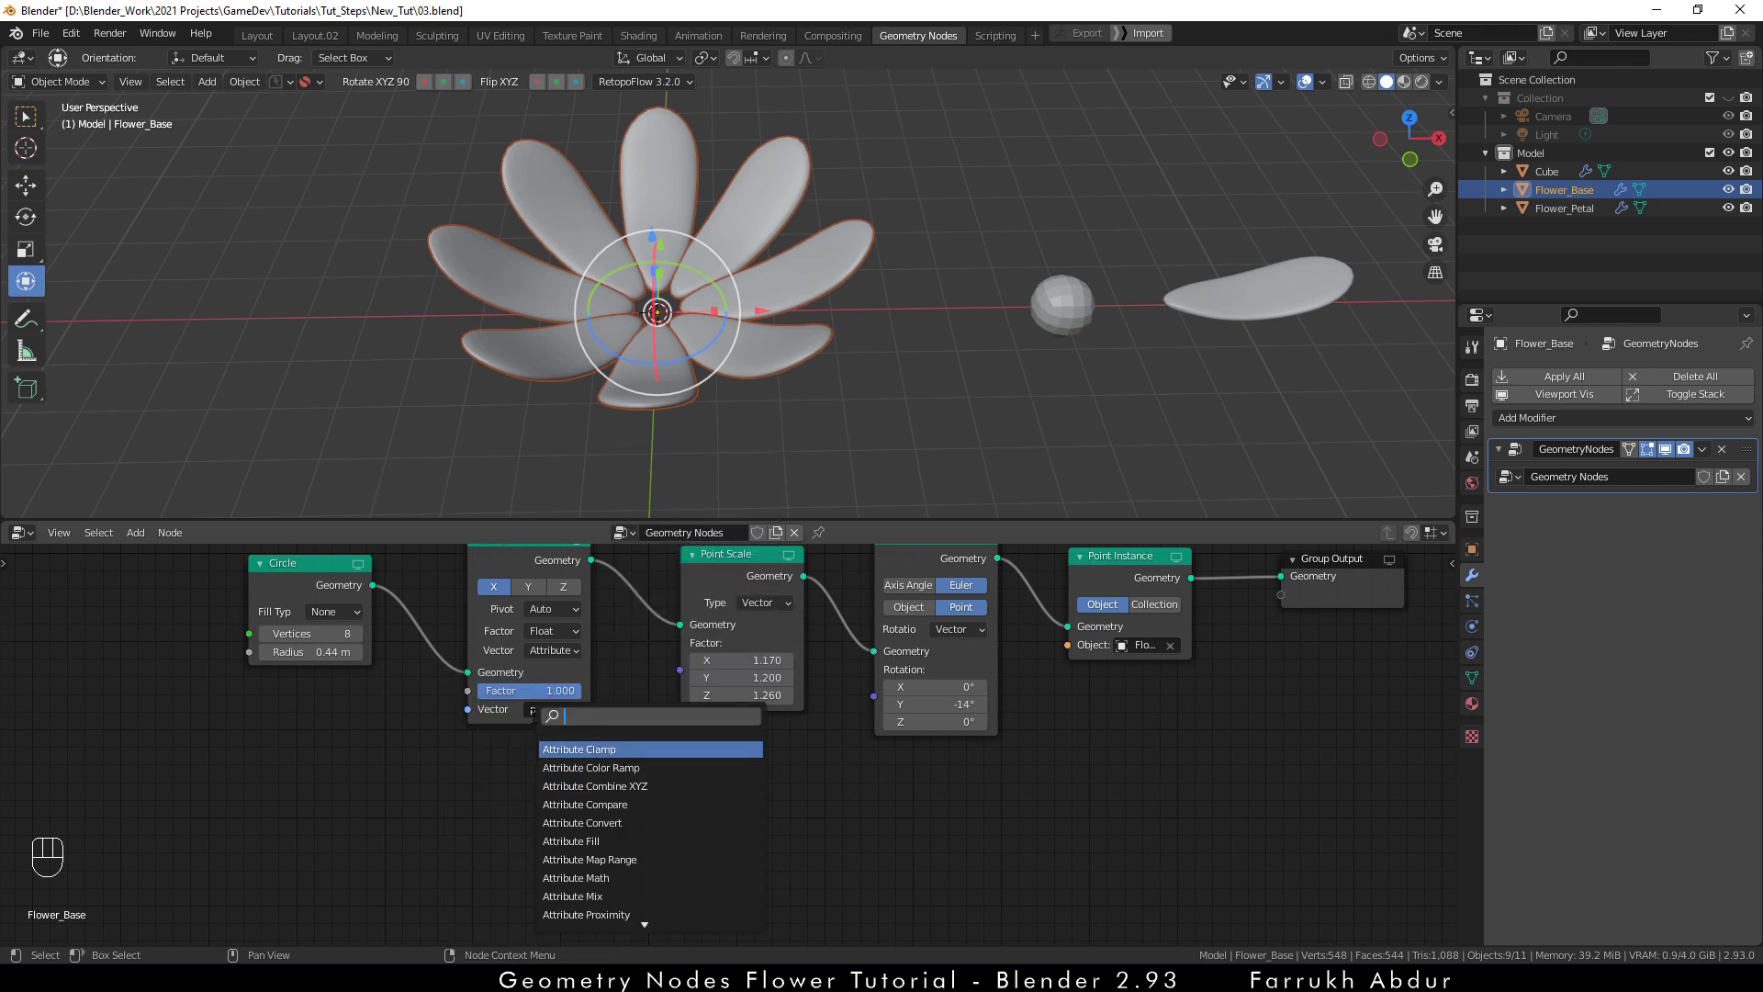
type("obje")
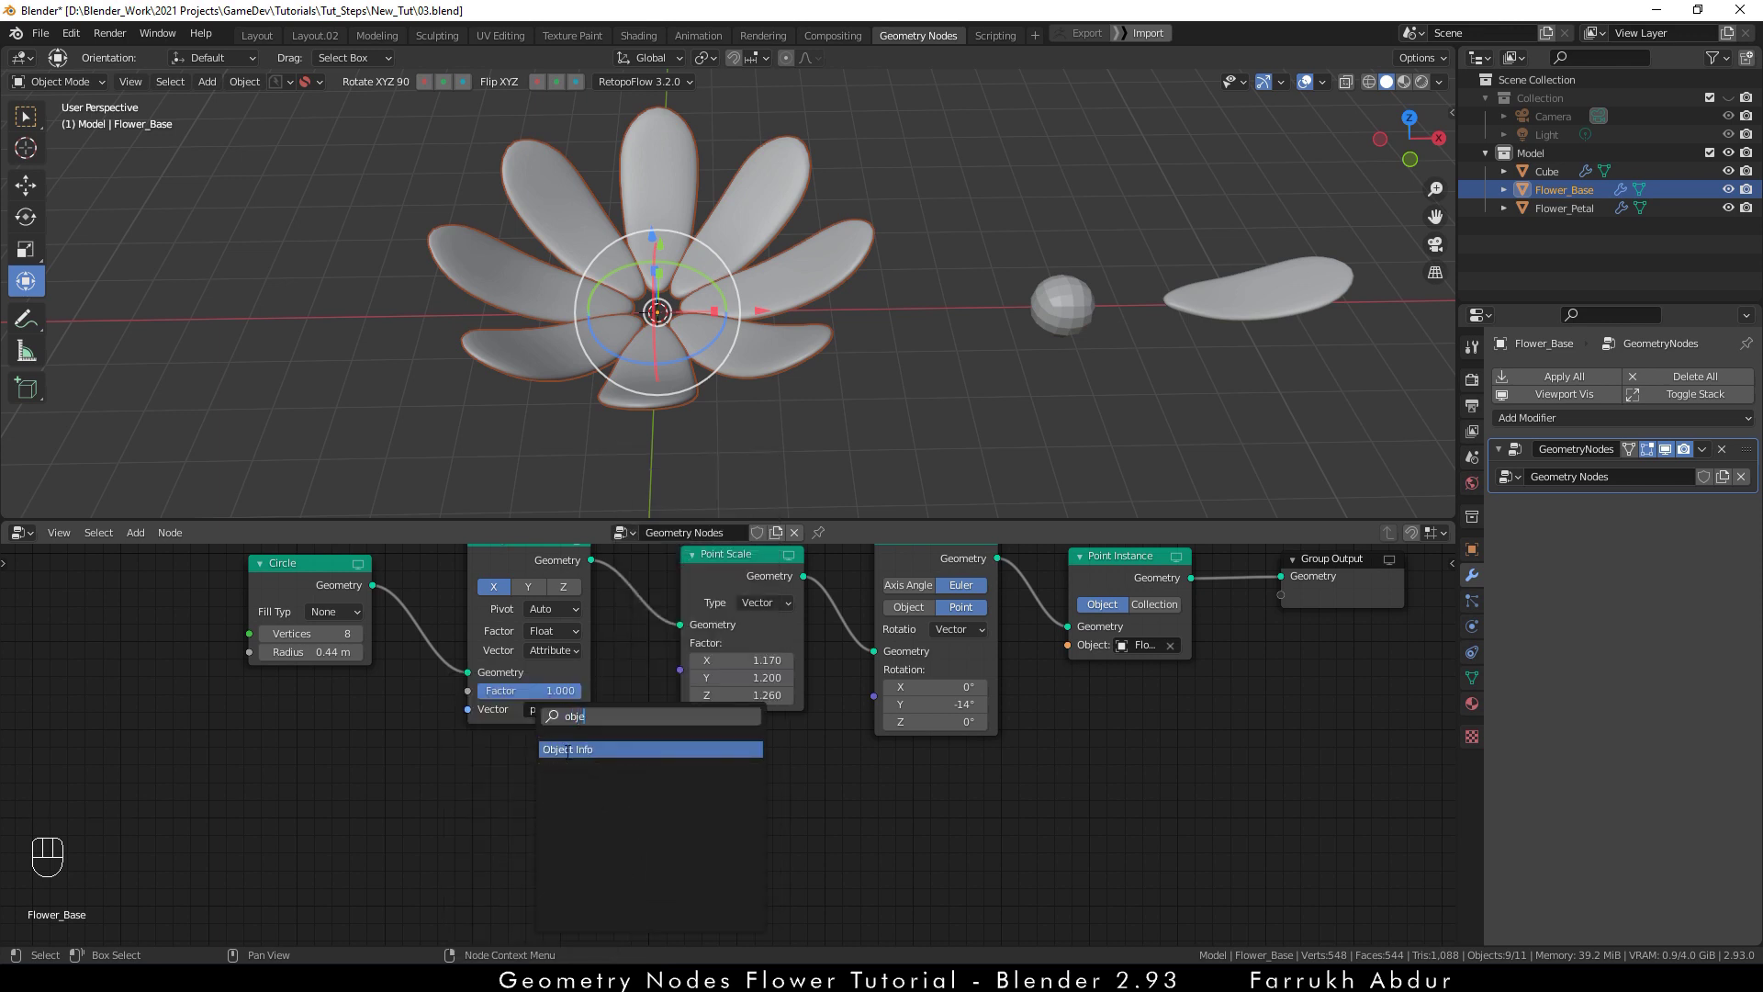
left_click(566, 750)
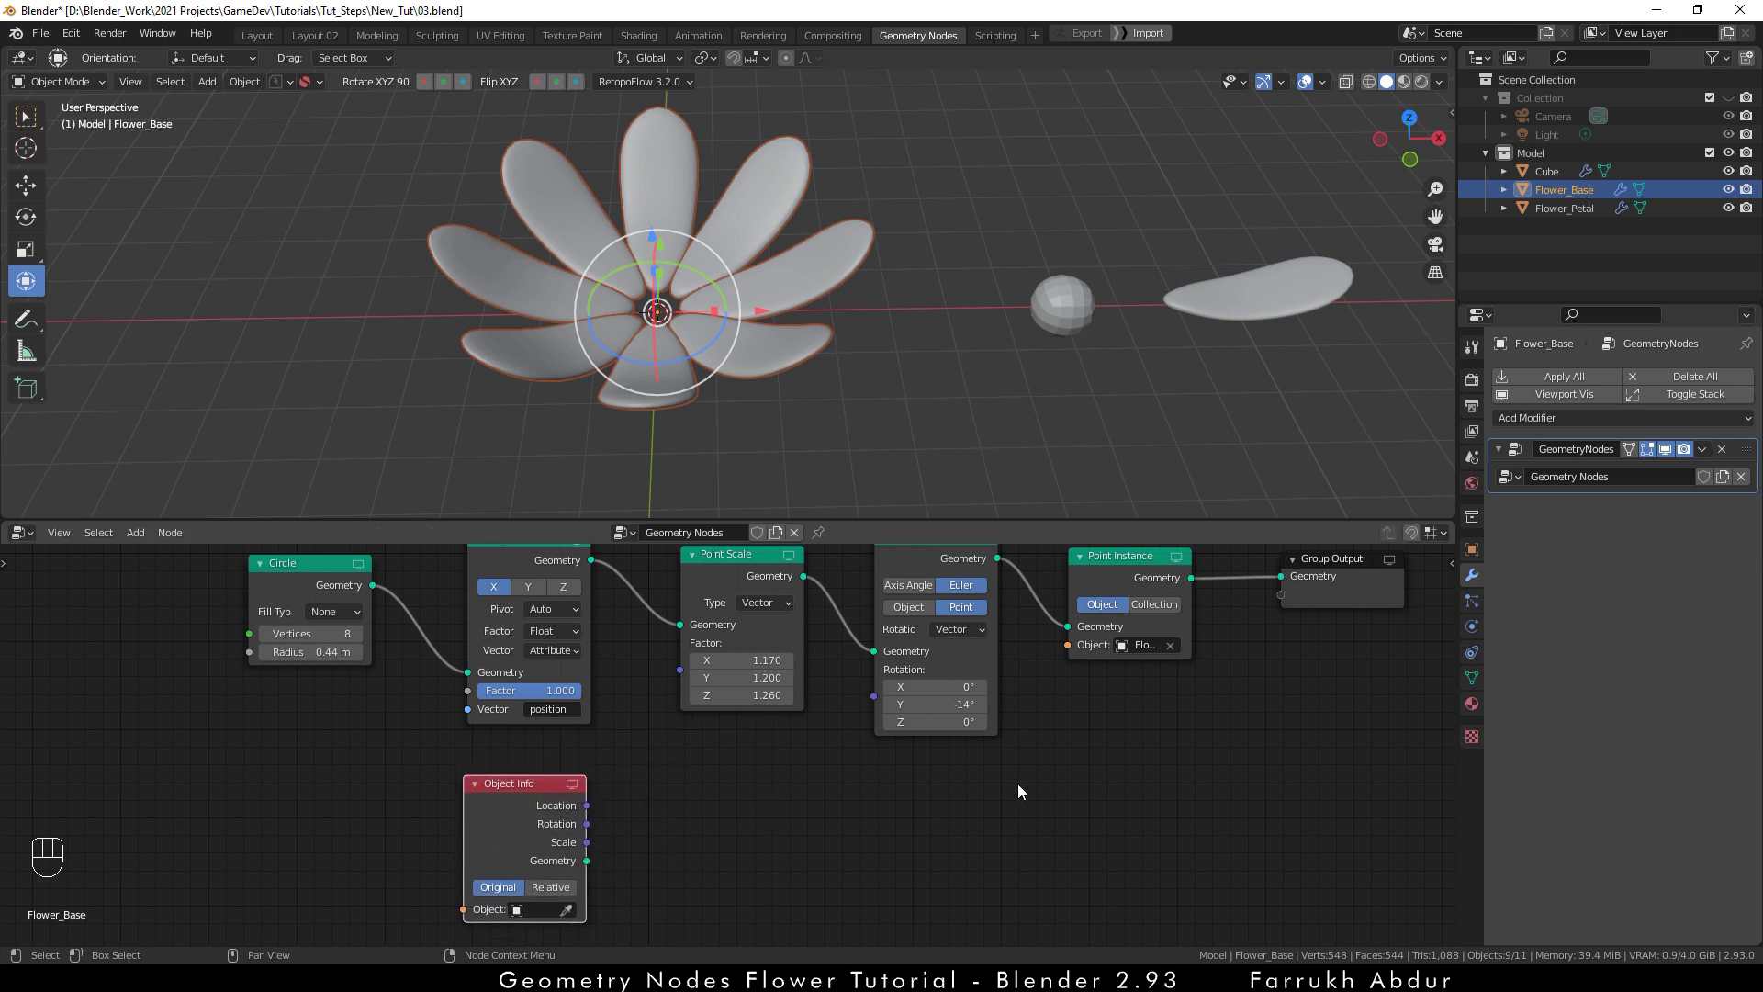
- Move the Group Output node lower and insert a Join Geometry node between the Point Instance and Group Output nodes
scroll(1061, 785, "down", 2)
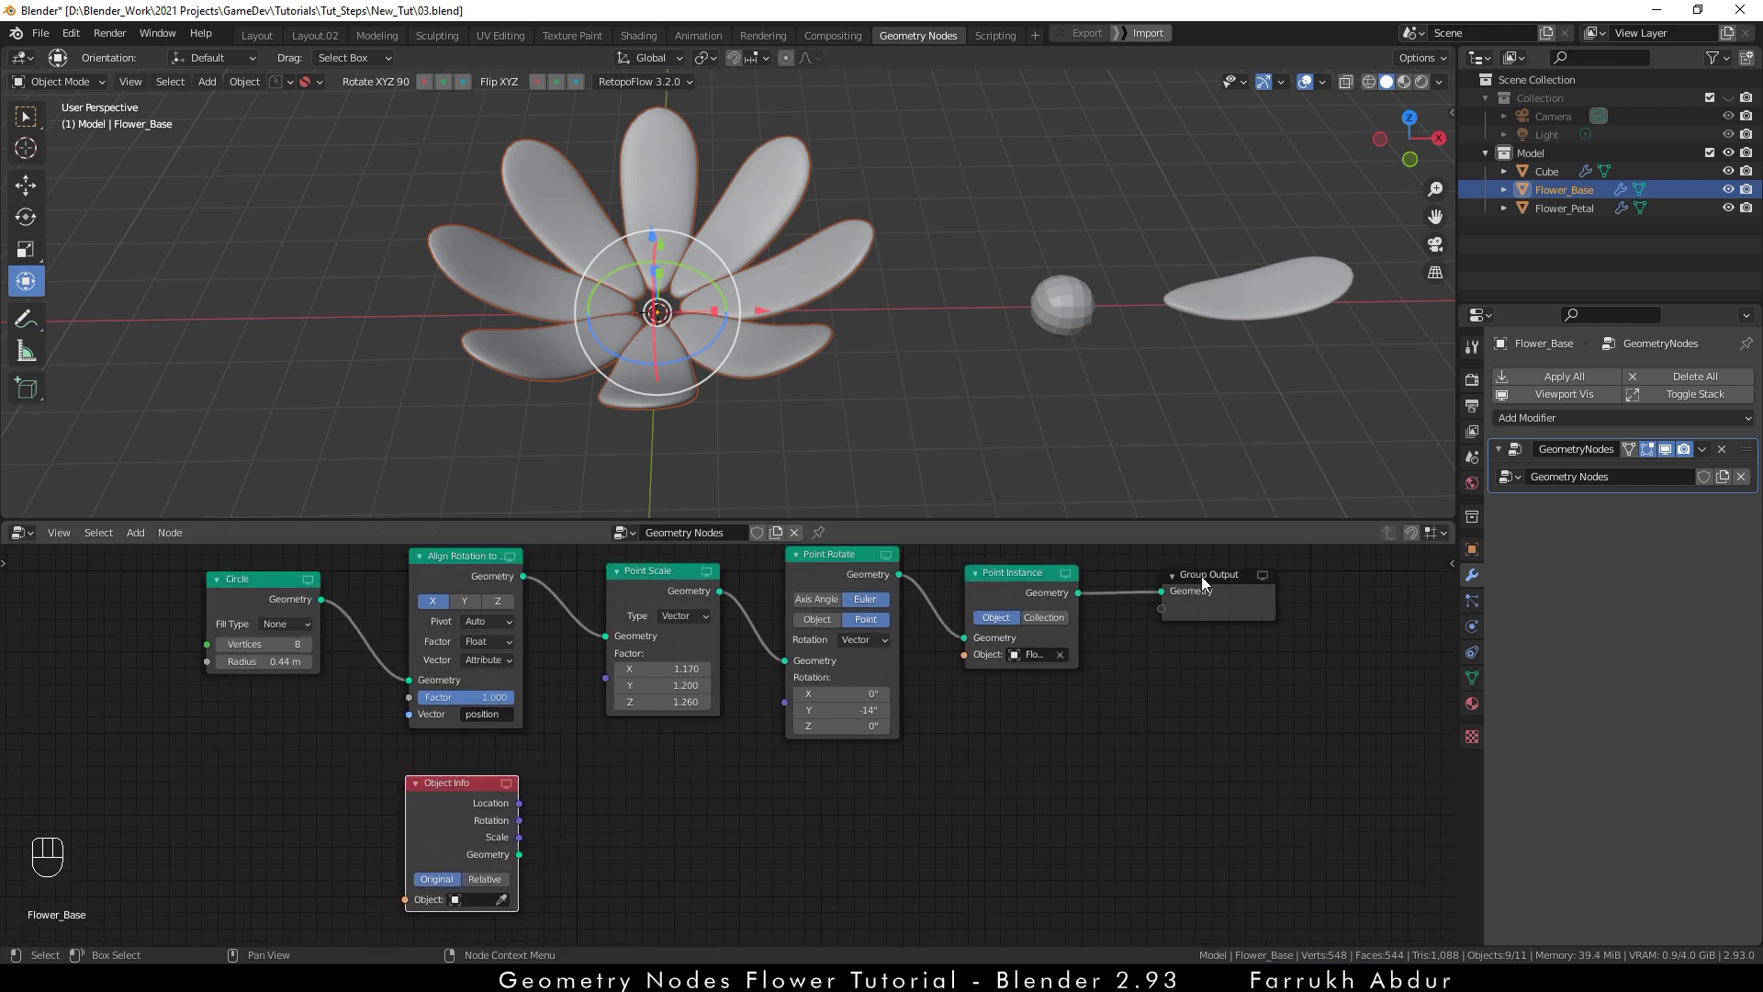
left_click_drag(1205, 579, 1271, 742)
key("shift+a")
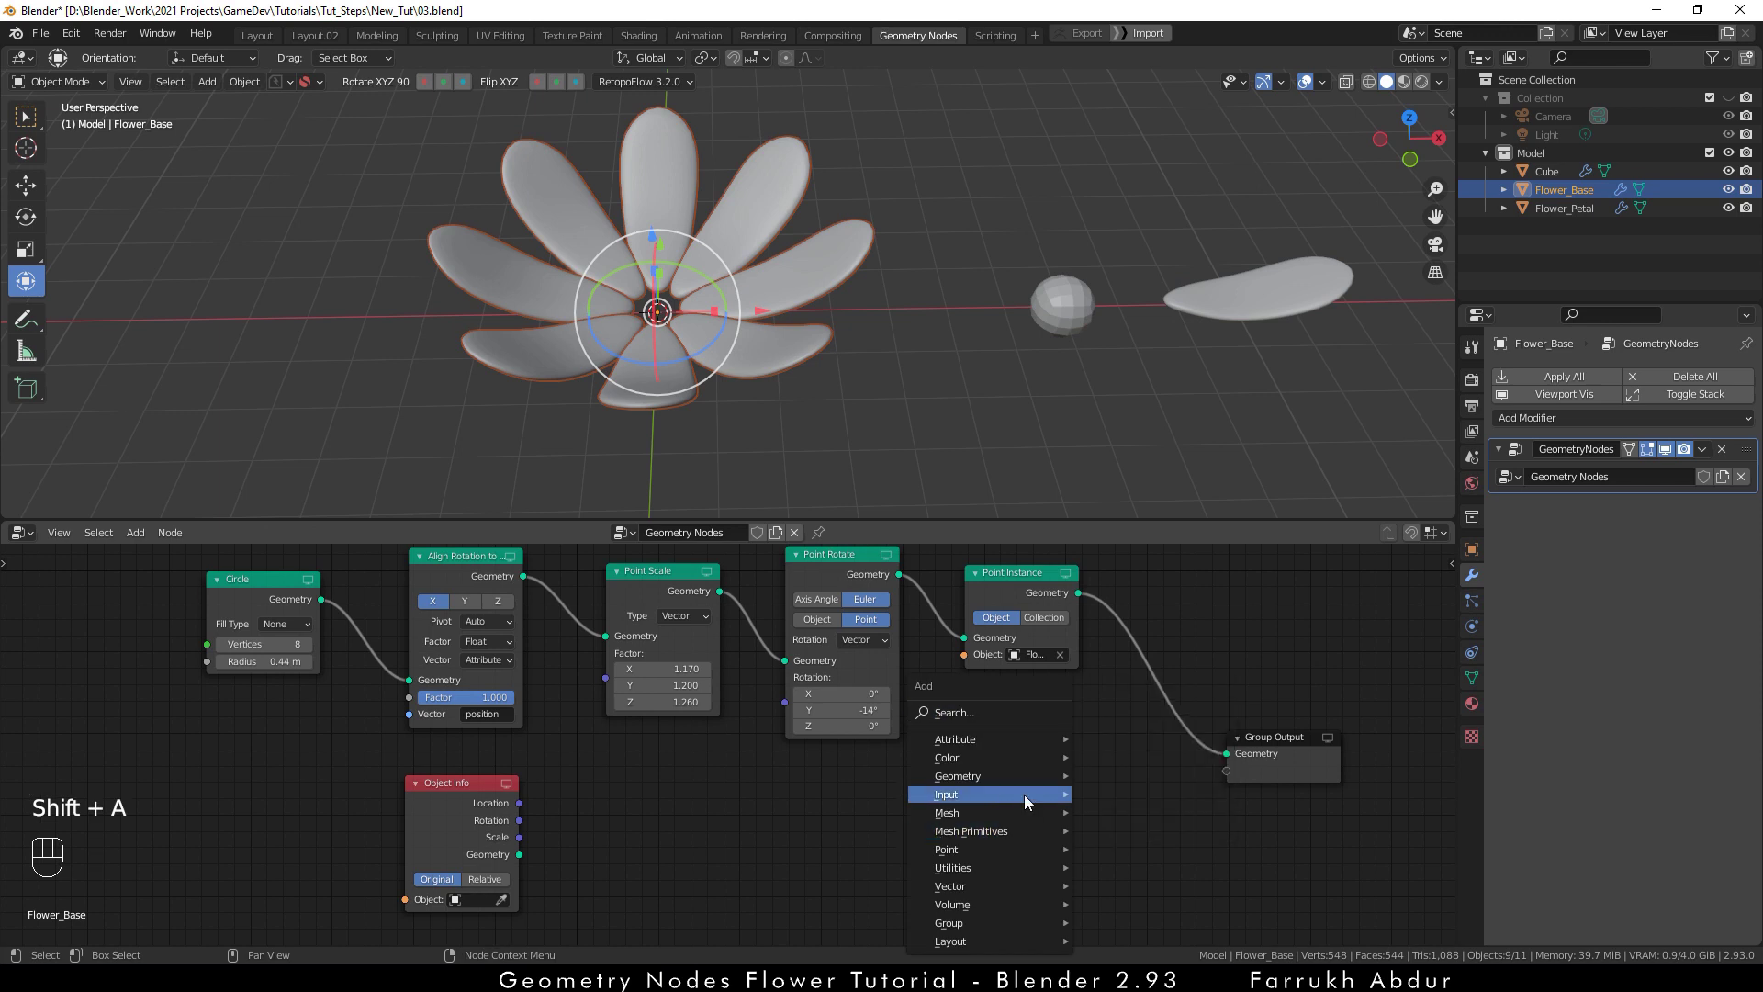
mouse_move(1021, 779)
left_click(1120, 790)
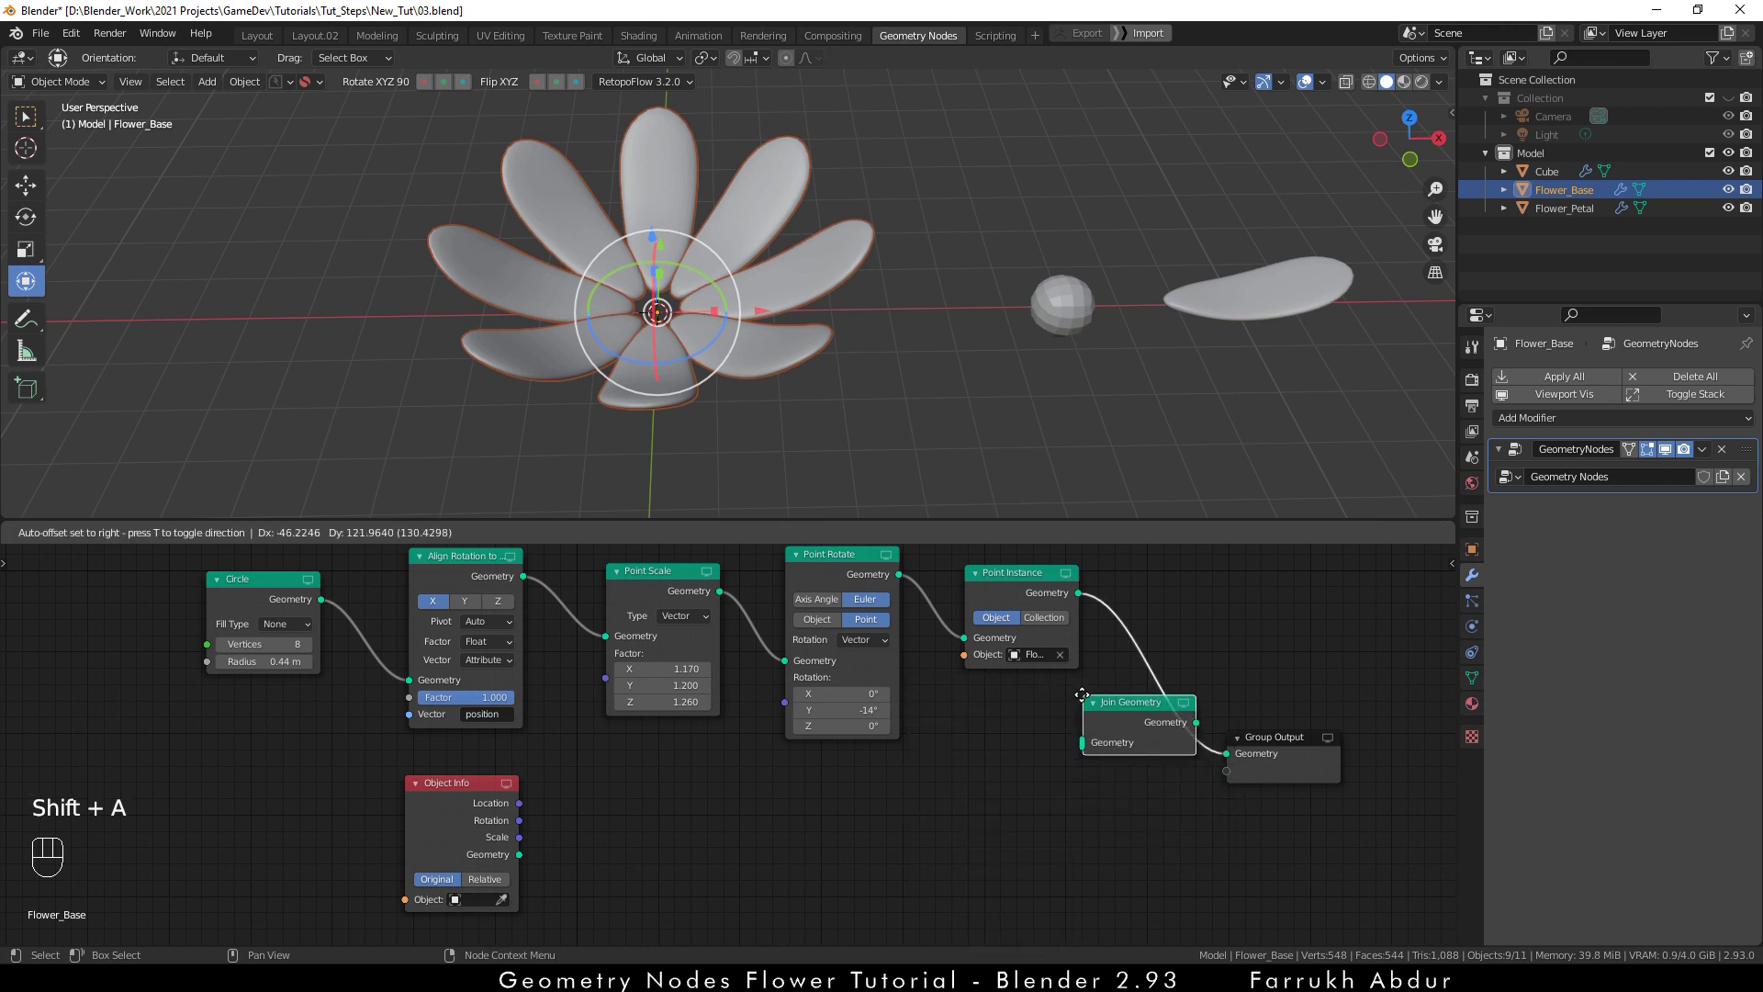
left_click(1082, 707)
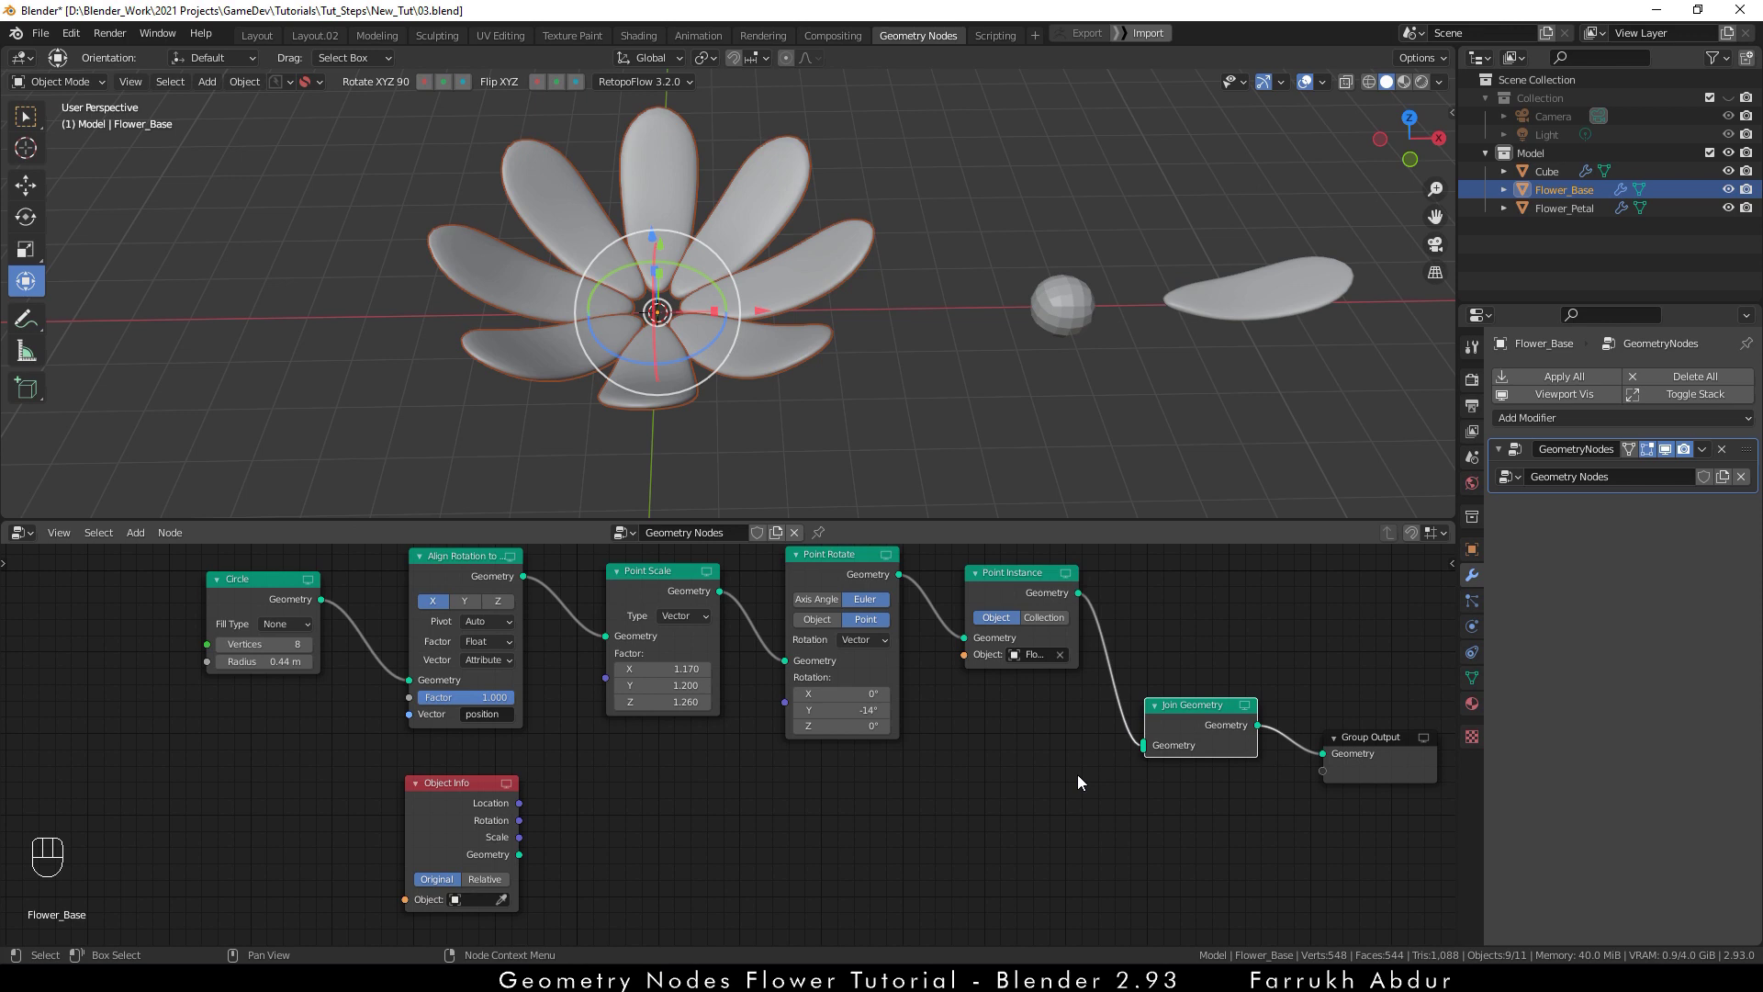
- Connect the Object Info node's Geometry output to the Join Geometry node and choose Cube as its object
left_click_drag(518, 855, 1148, 760)
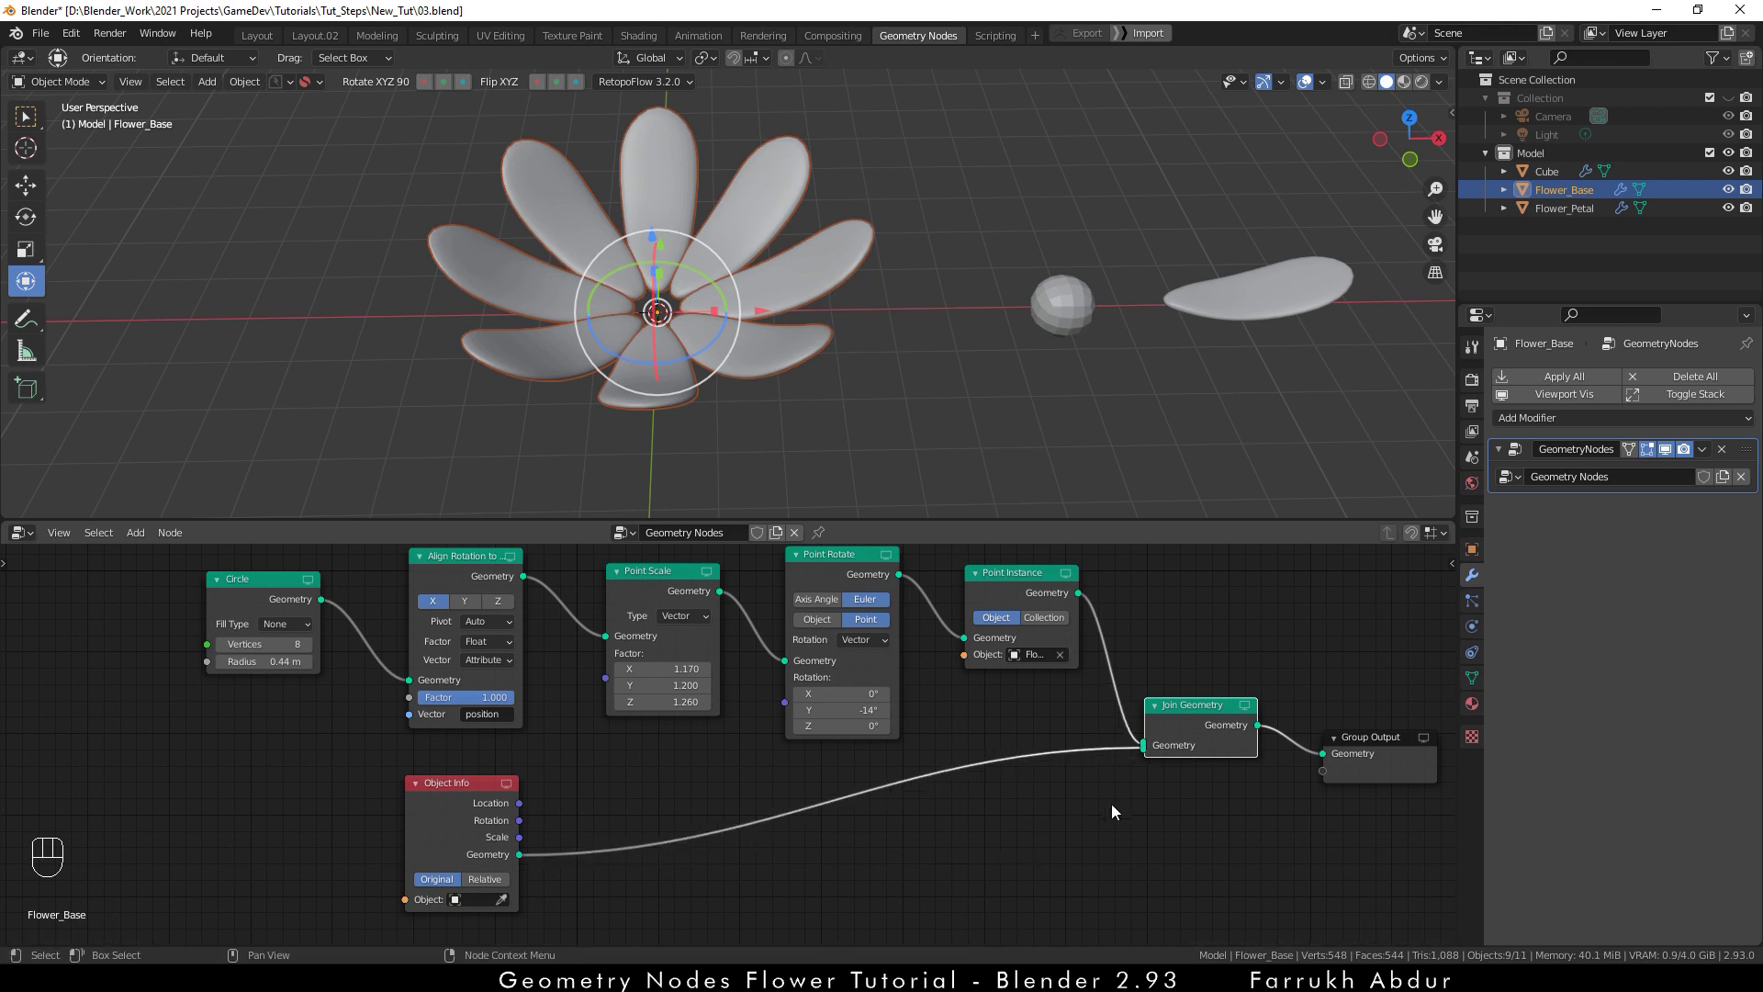
left_click(504, 900)
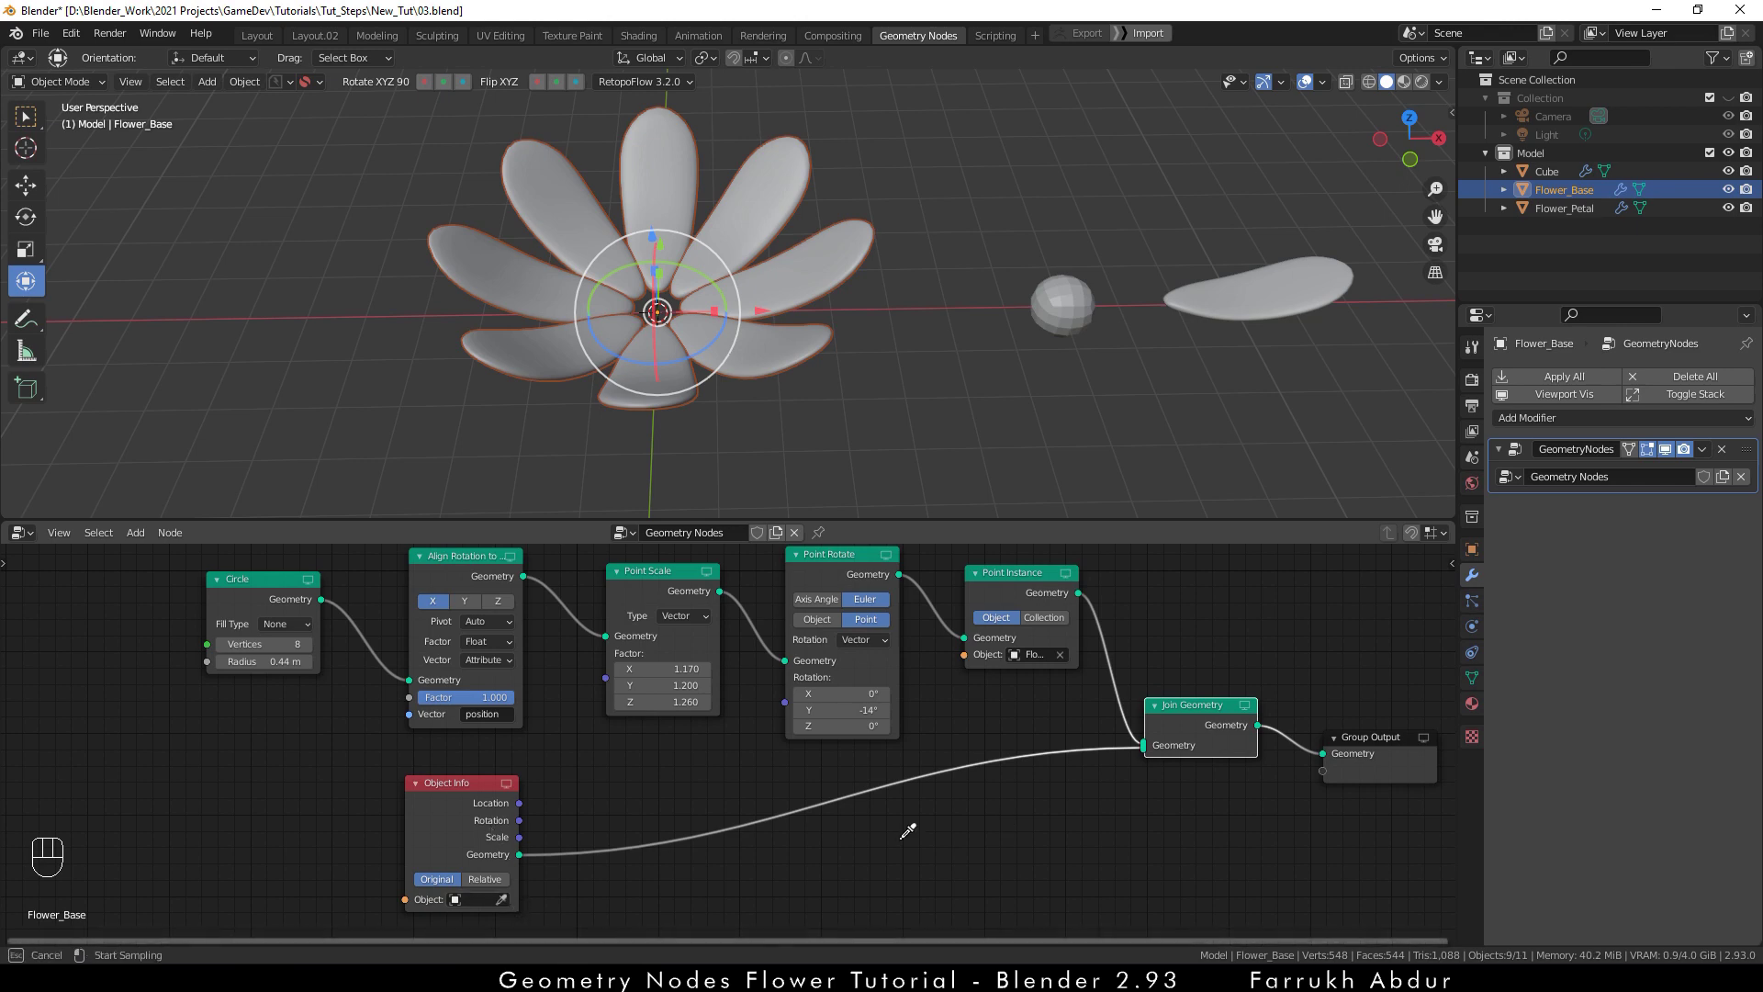
left_click(1065, 303)
- Select the original cube beside the flower, shade it smooth and deselect it
scroll(686, 384, "up", 2)
scroll(670, 349, "up", 1)
scroll(1003, 424, "up", 1)
left_click_drag(1002, 427, 999, 333, "alt")
left_click(1010, 384)
scroll(992, 358, "down", 1)
left_click(1147, 322)
right_click(1147, 322)
left_click(1147, 322)
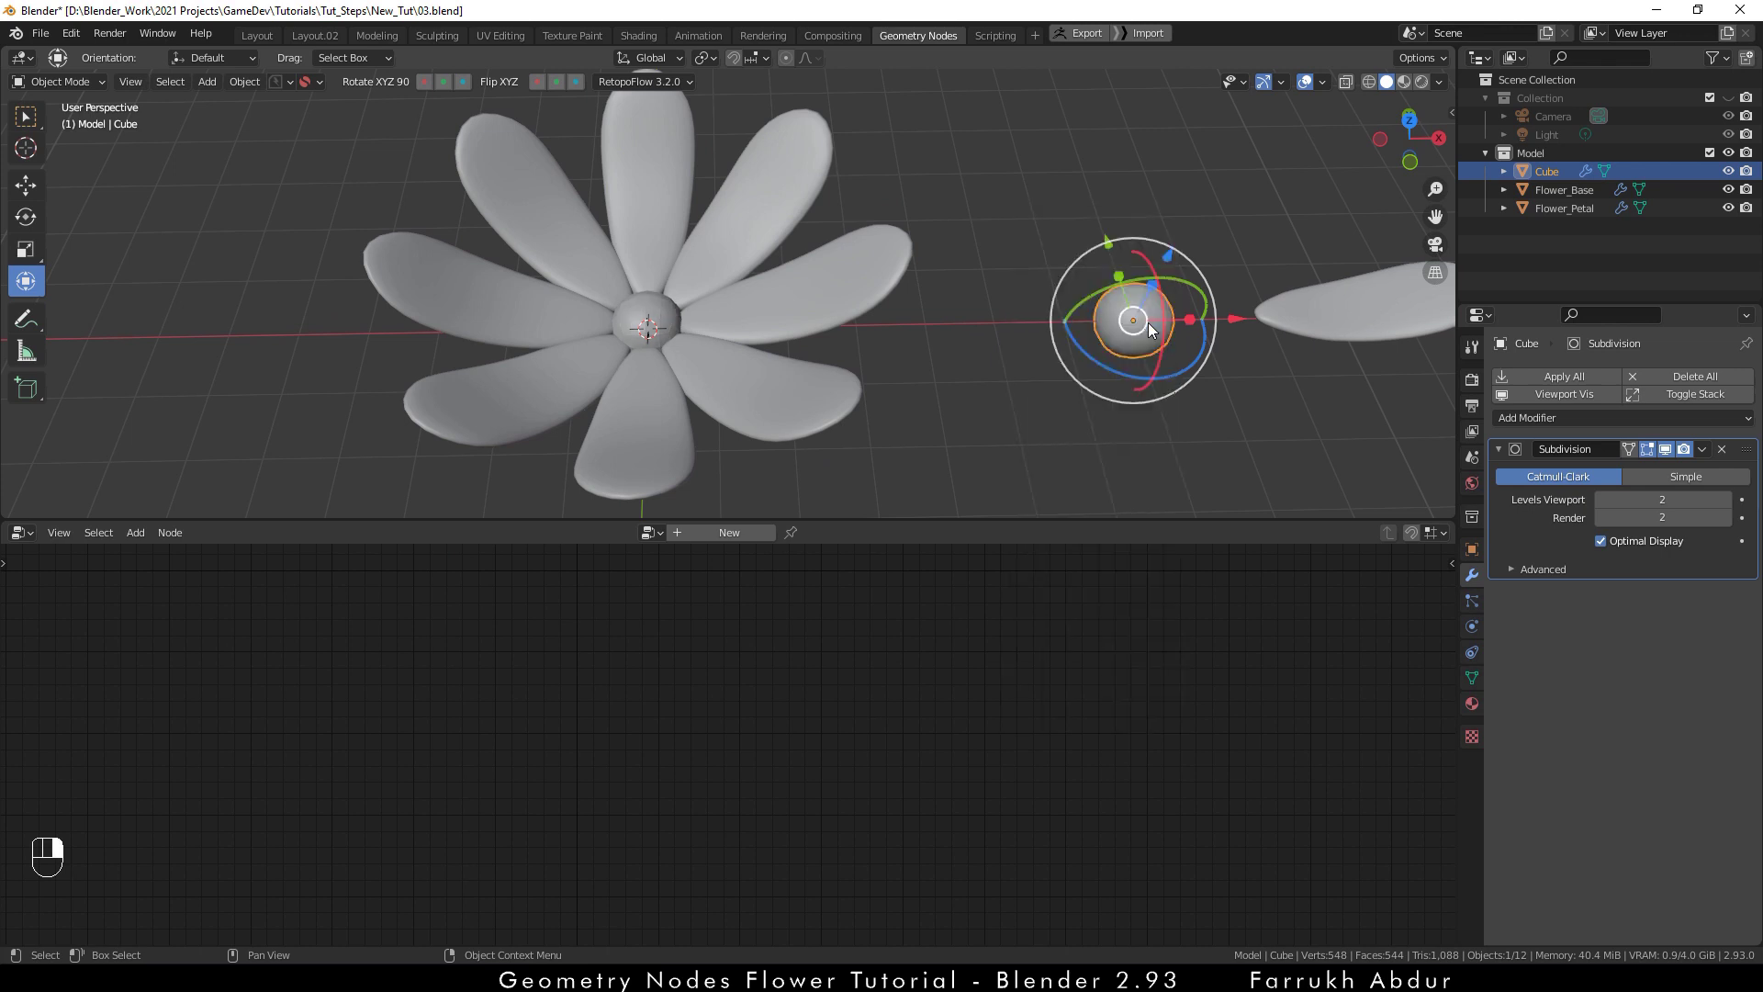
left_click(979, 411)
left_click_drag(977, 390, 983, 430, "alt")
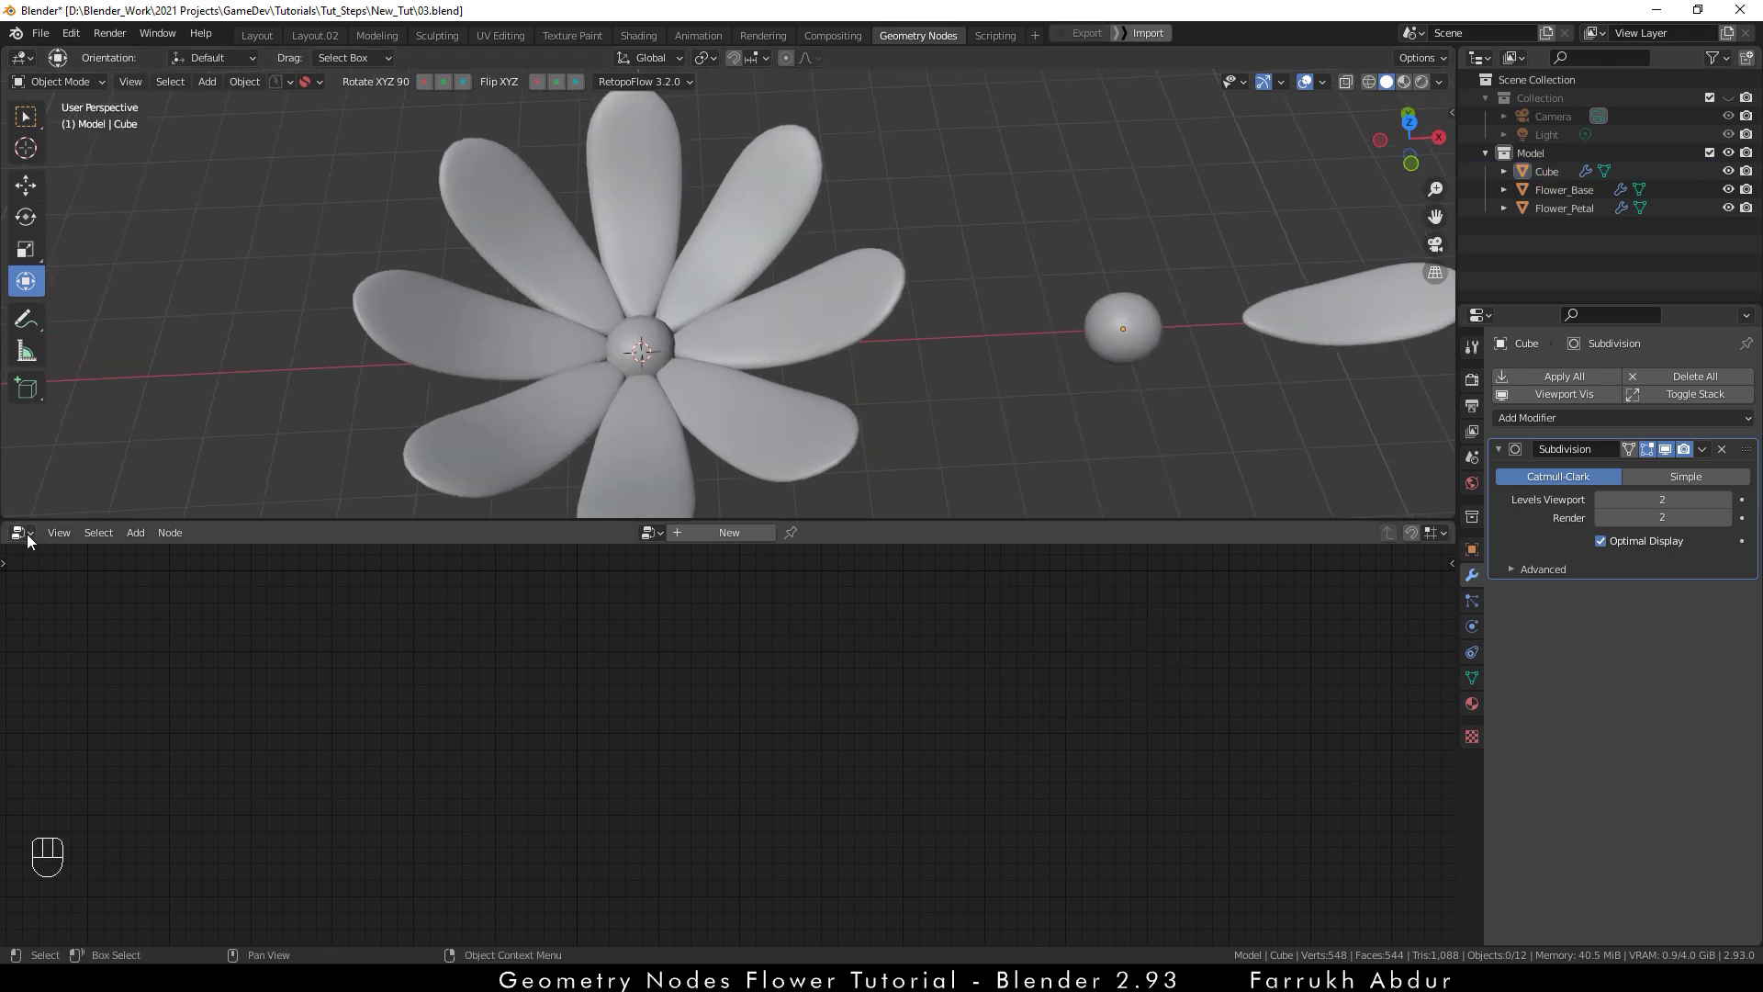
- Select Flower_Base and switch the node area to the Shader Editor to show its material nodes
left_click(690, 350)
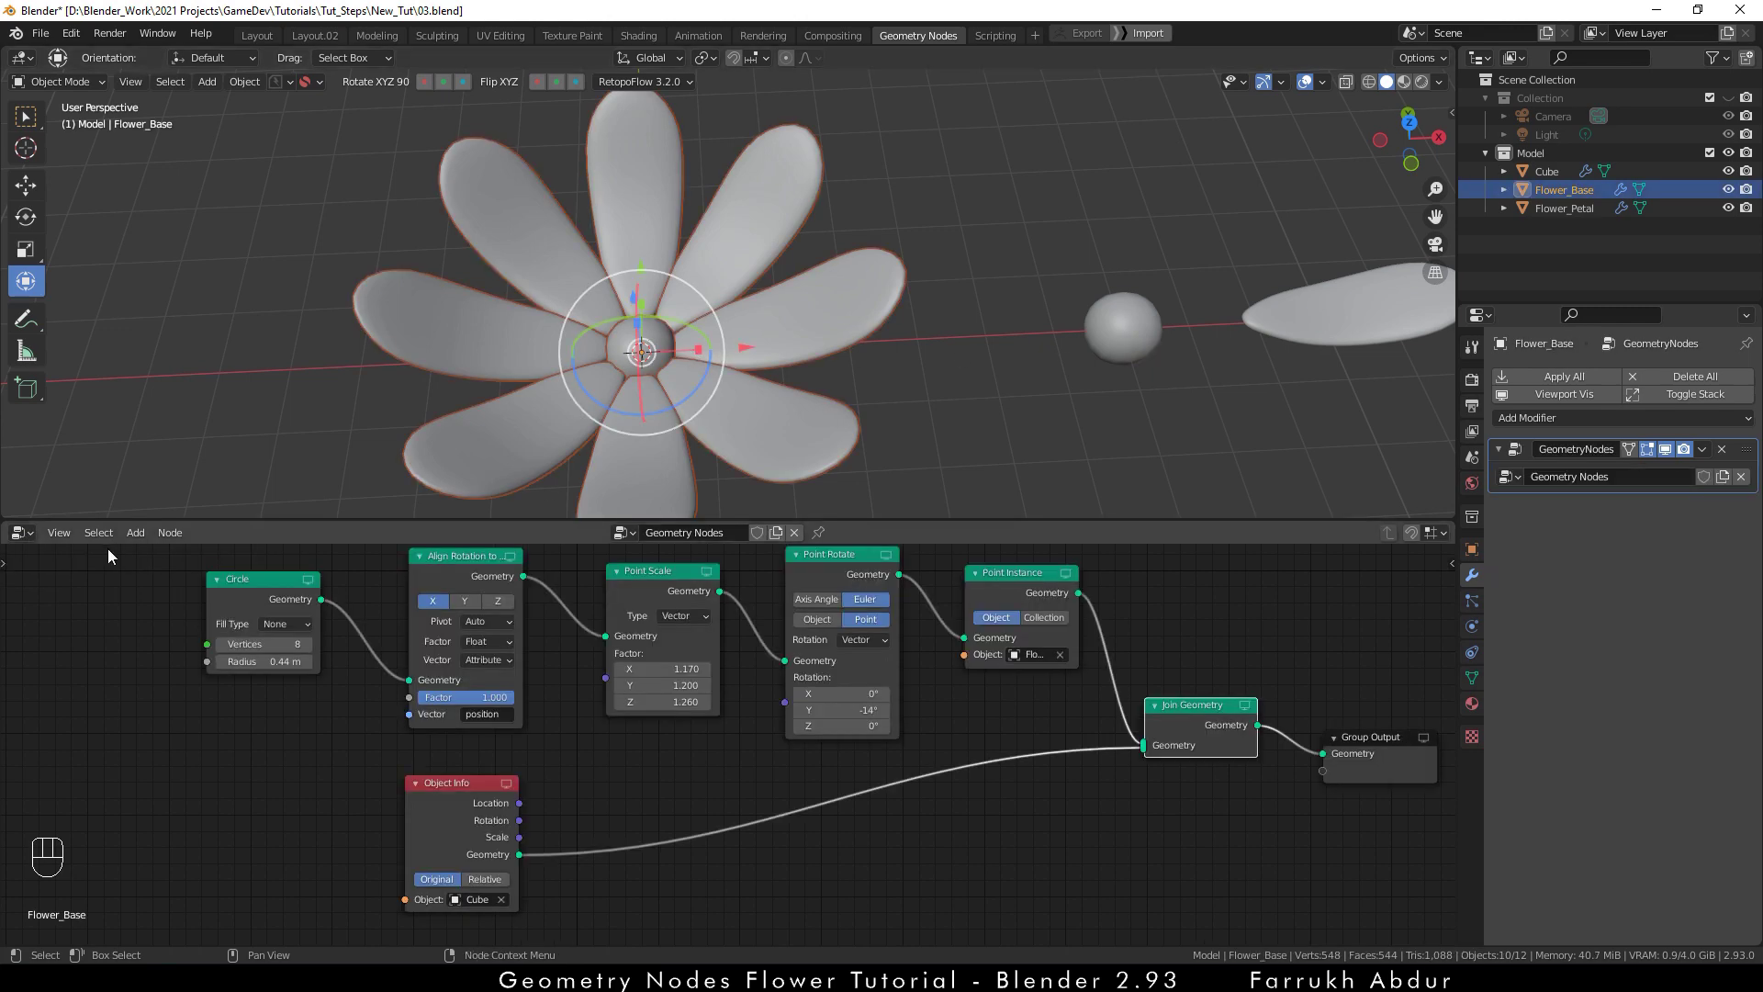
left_click(20, 533)
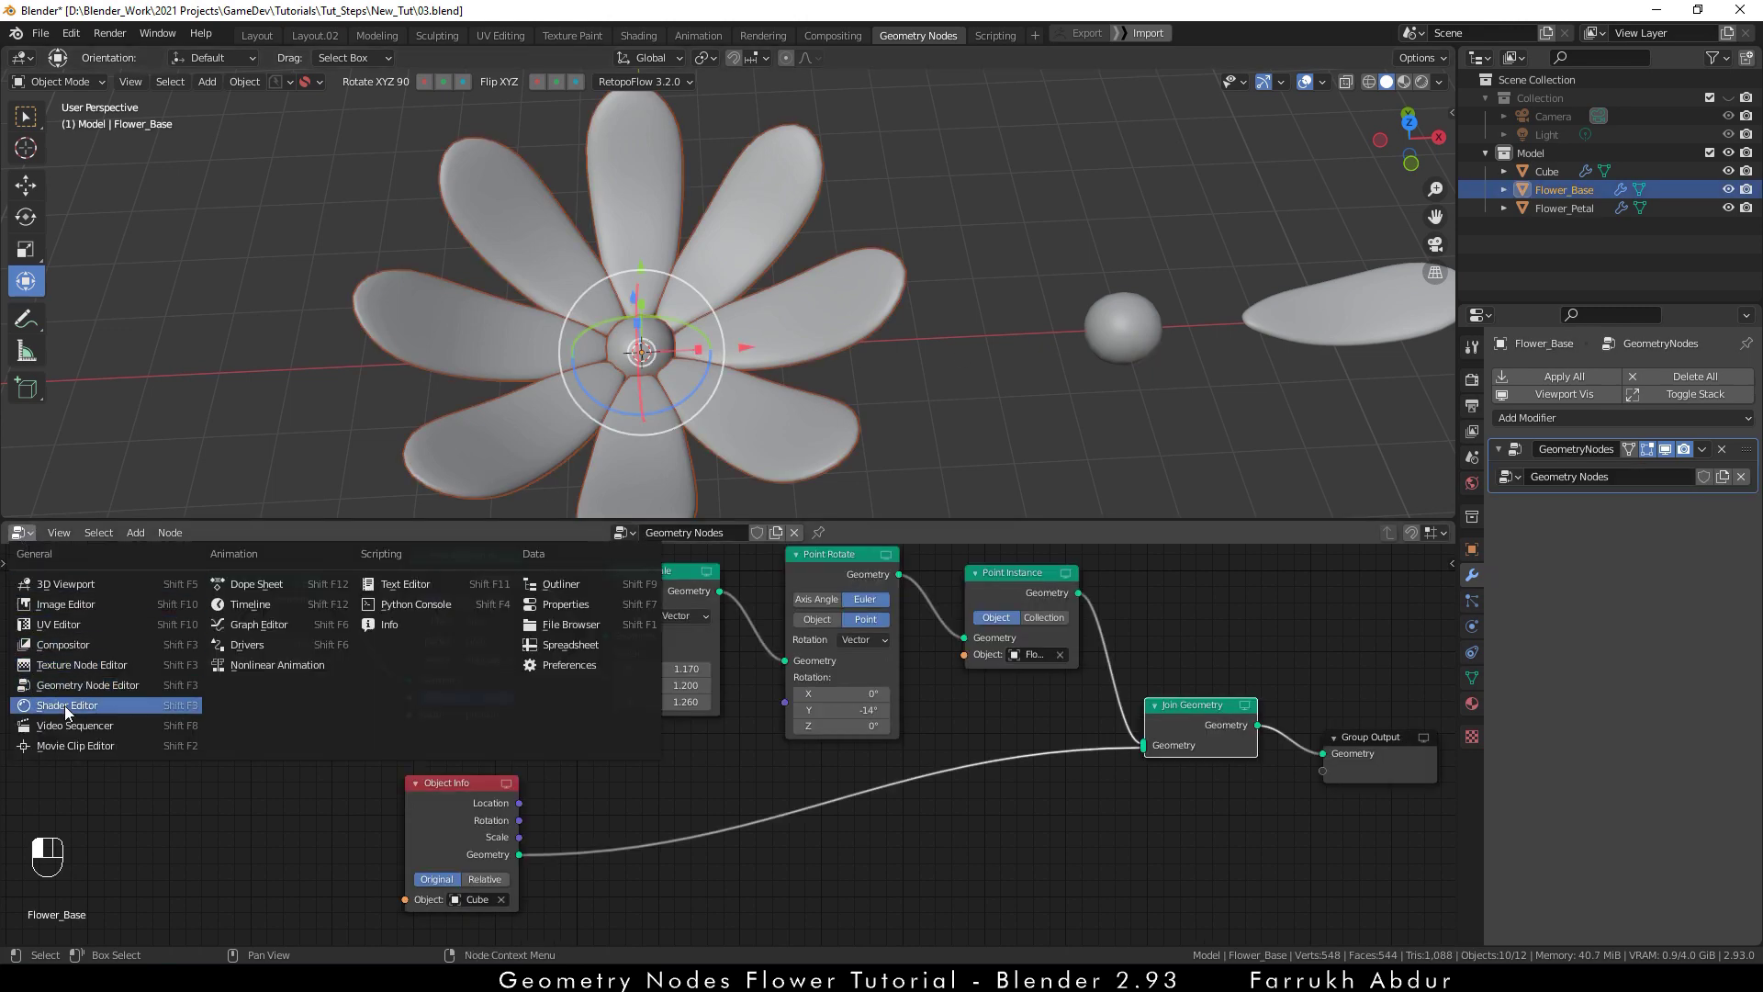
left_click(64, 705)
middle_click_drag(339, 652, 462, 845)
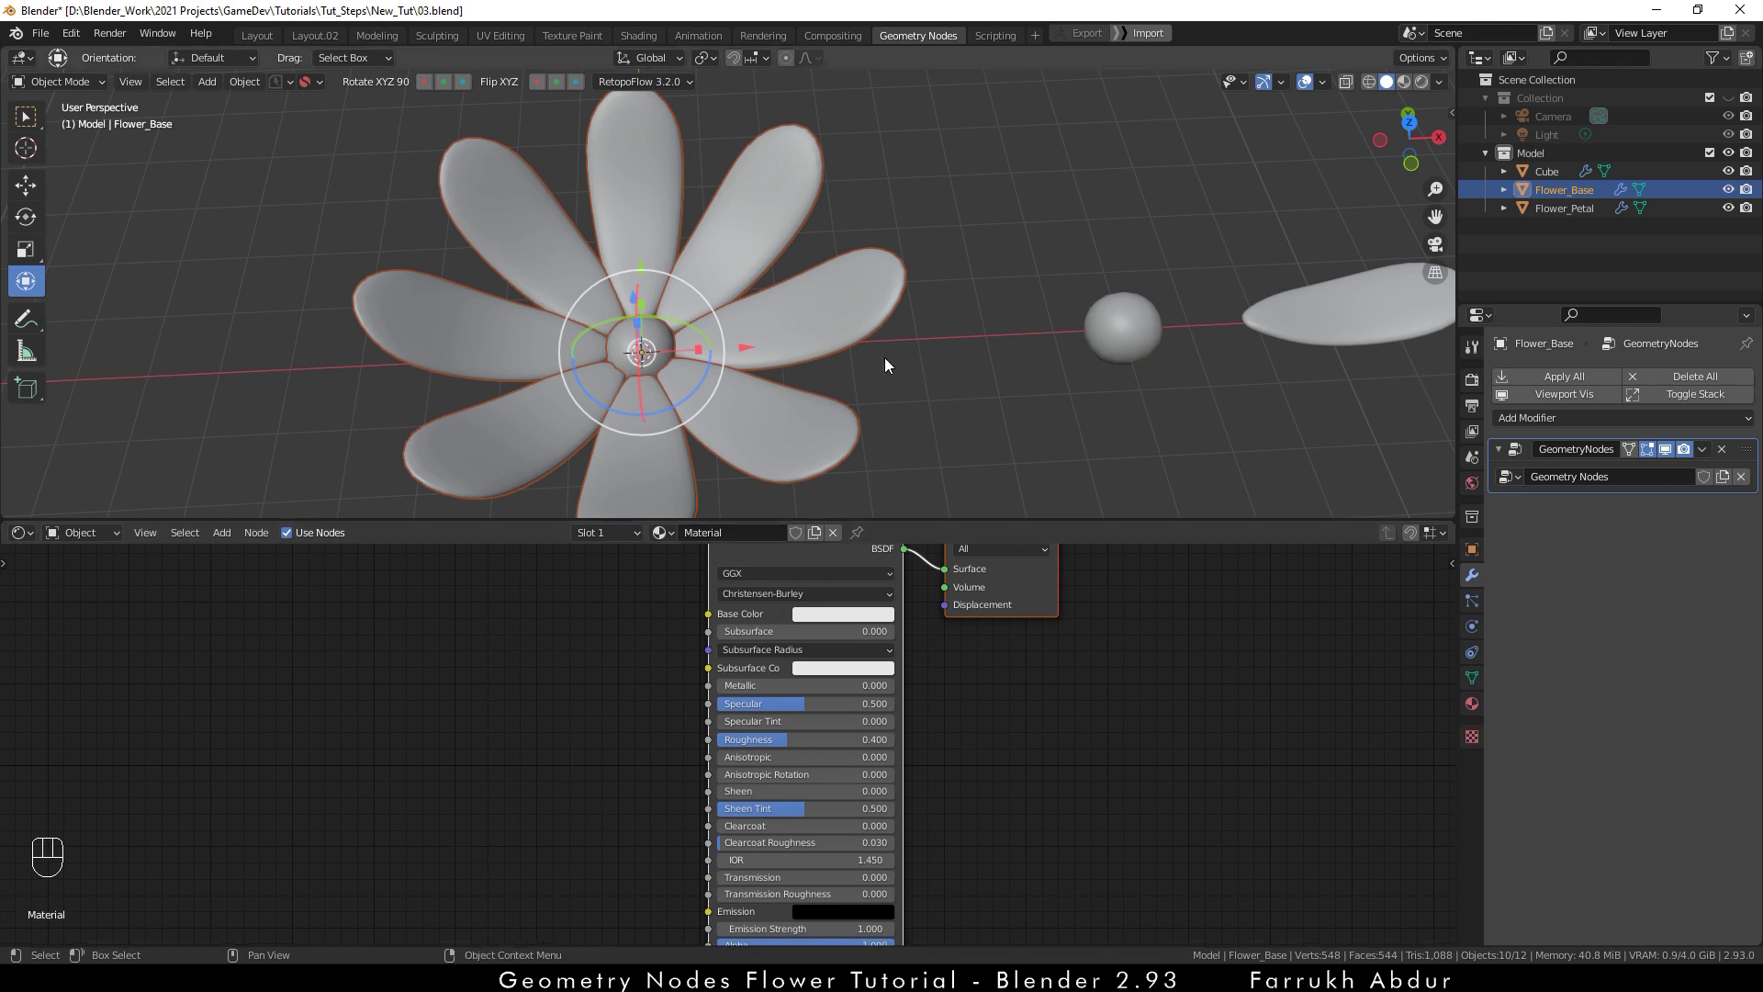
- Switch the viewport to Material Preview shading, deselect the flower and increase the preview lighting strength
key("z")
left_click(868, 386)
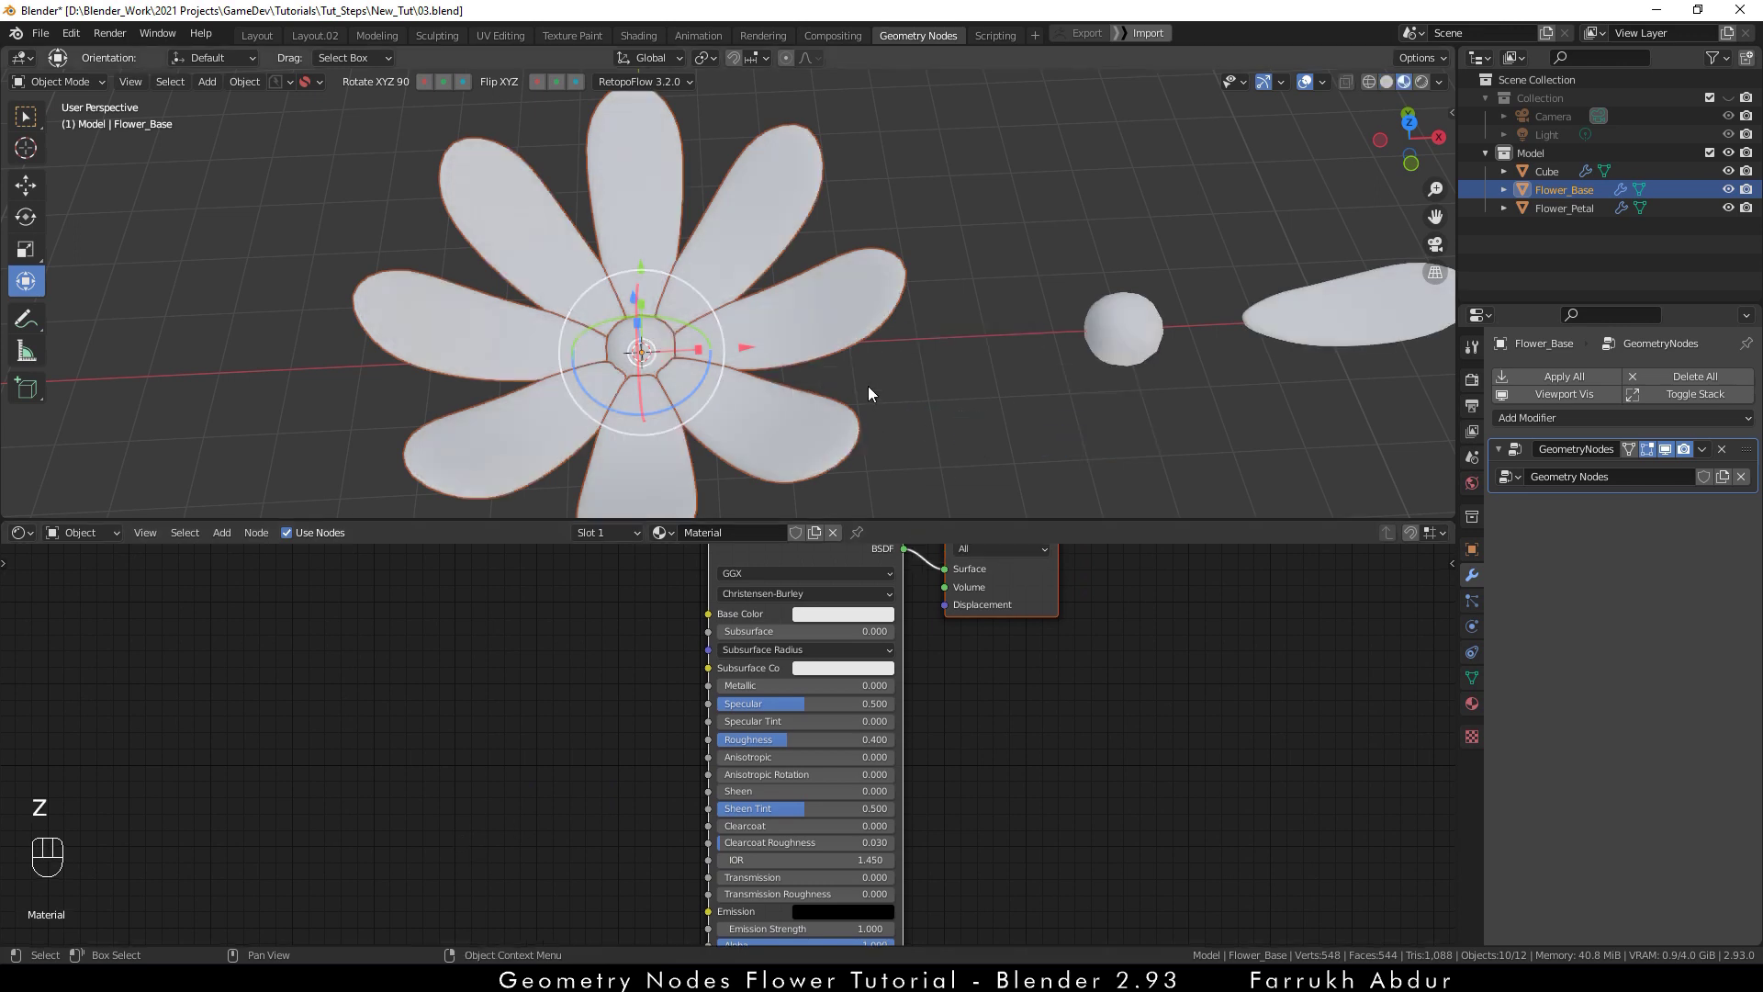
left_click(960, 379)
left_click(1439, 81)
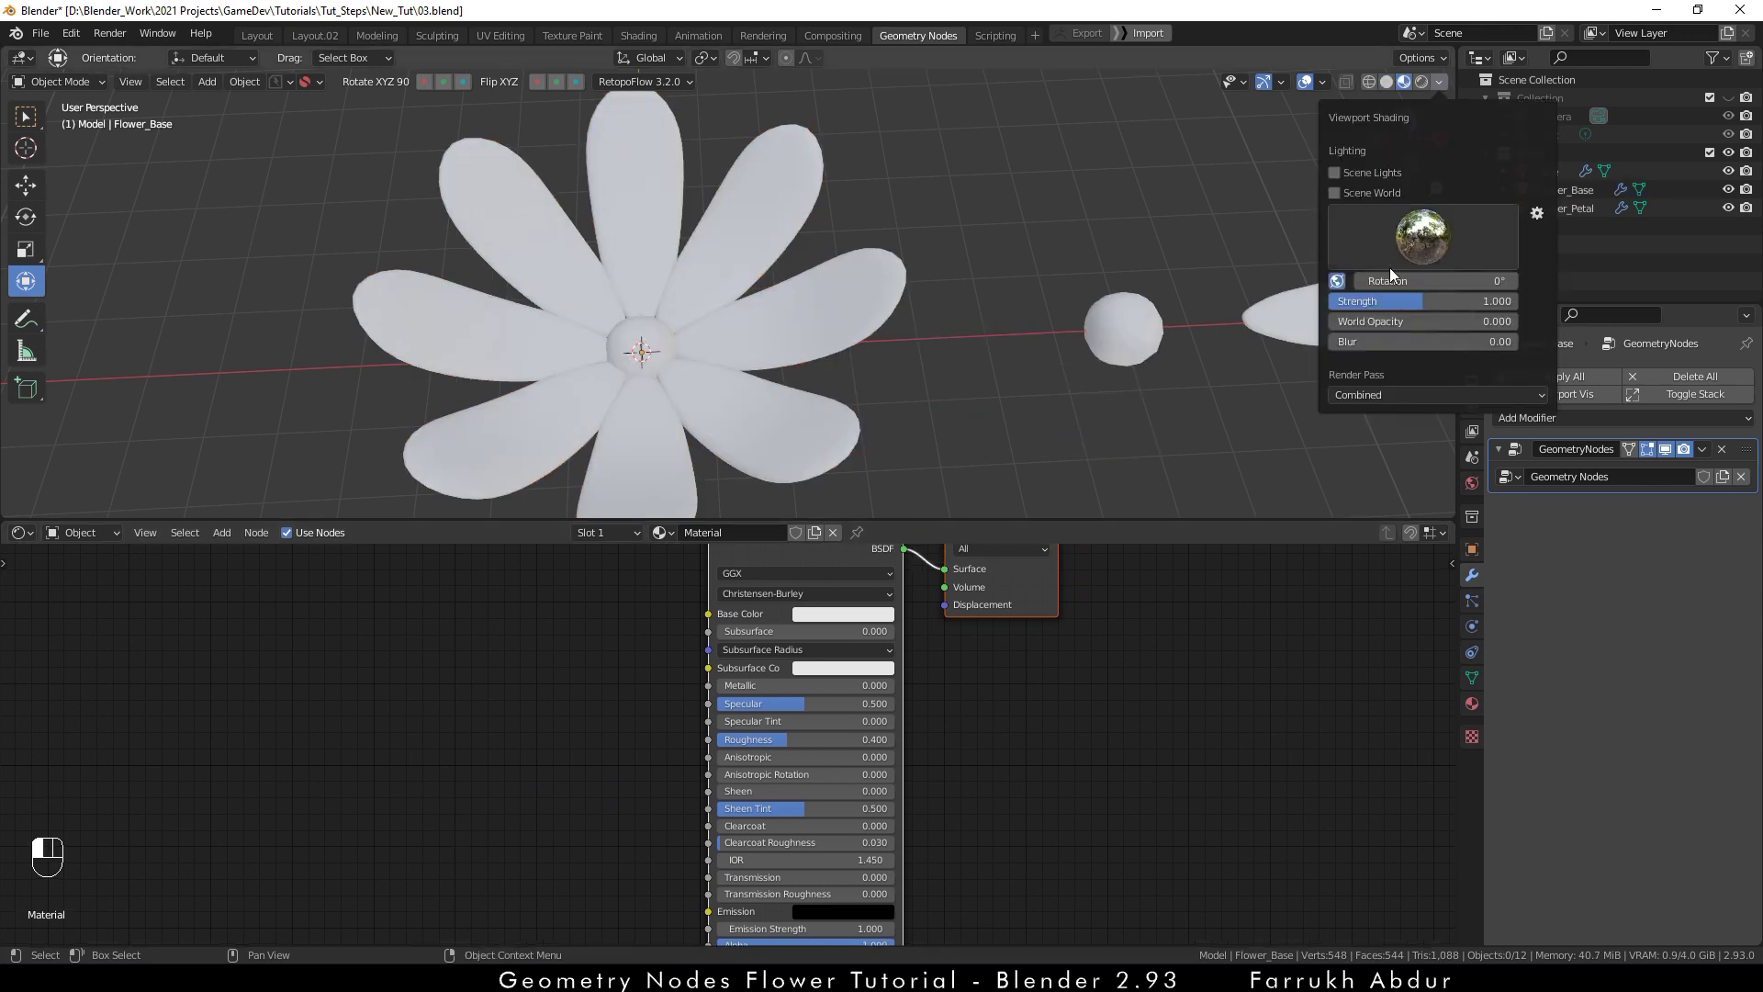
left_click_drag(1396, 299, 1489, 299)
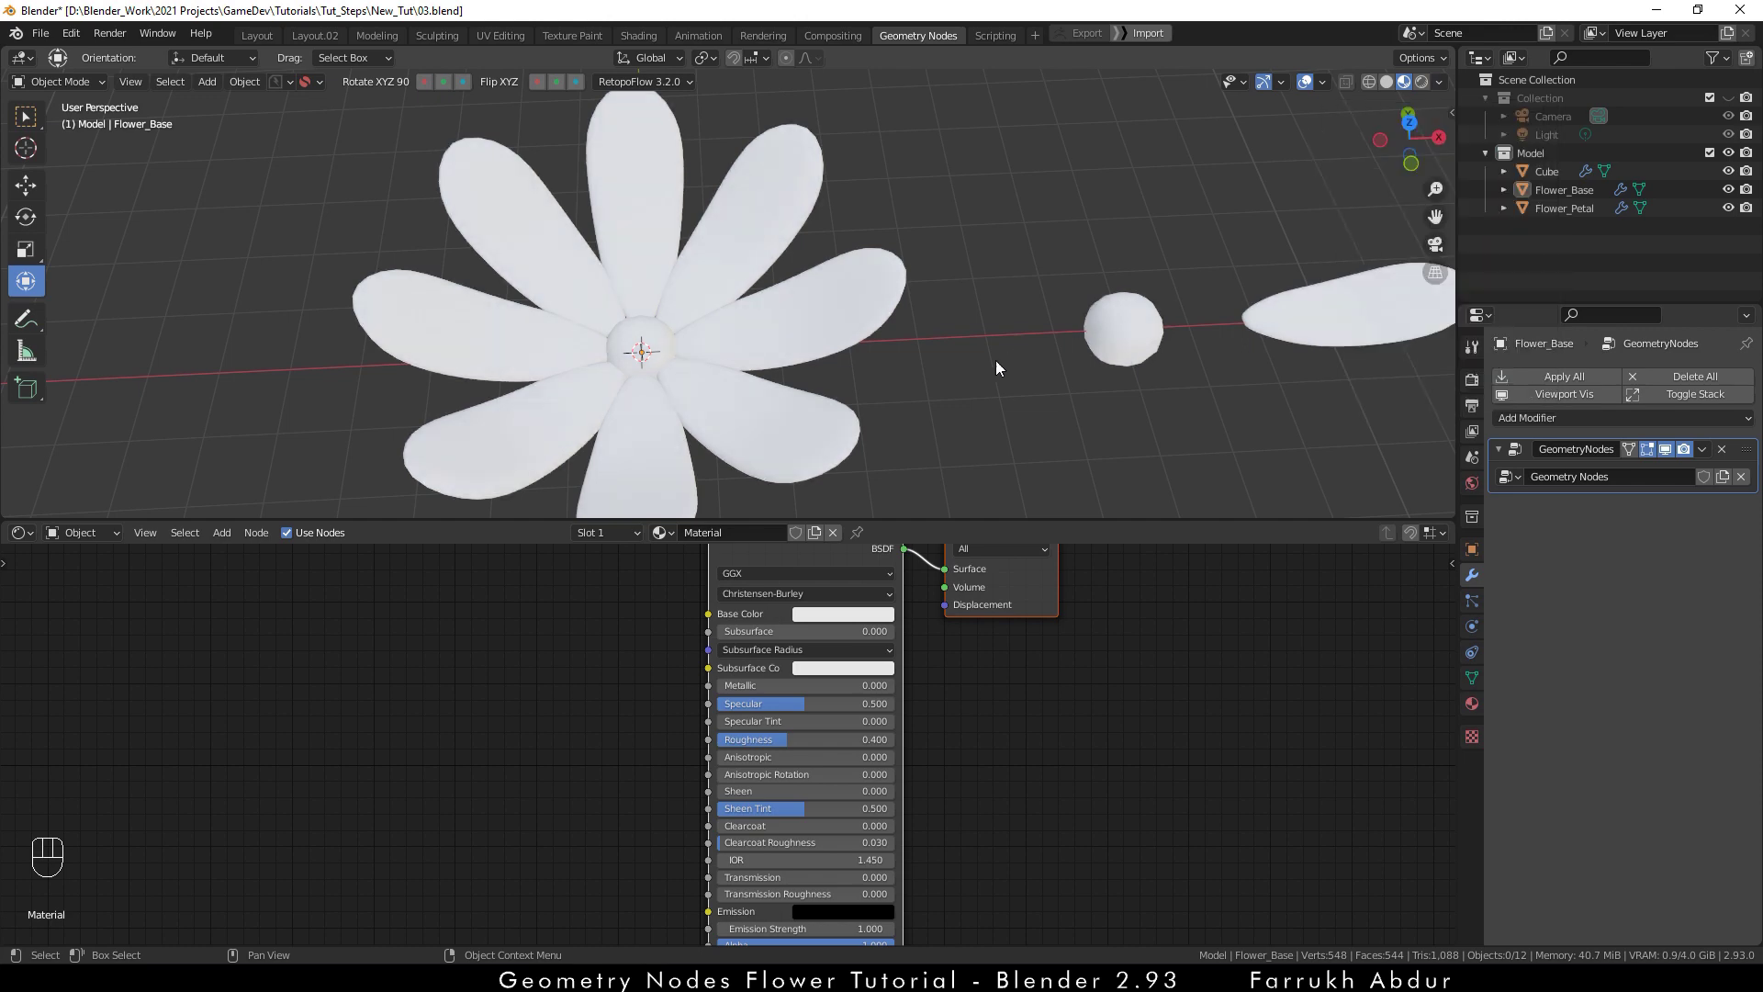
- Give the Cube object a new material and set its Base Color to a saturated orange
middle_click_drag(982, 365, 899, 391)
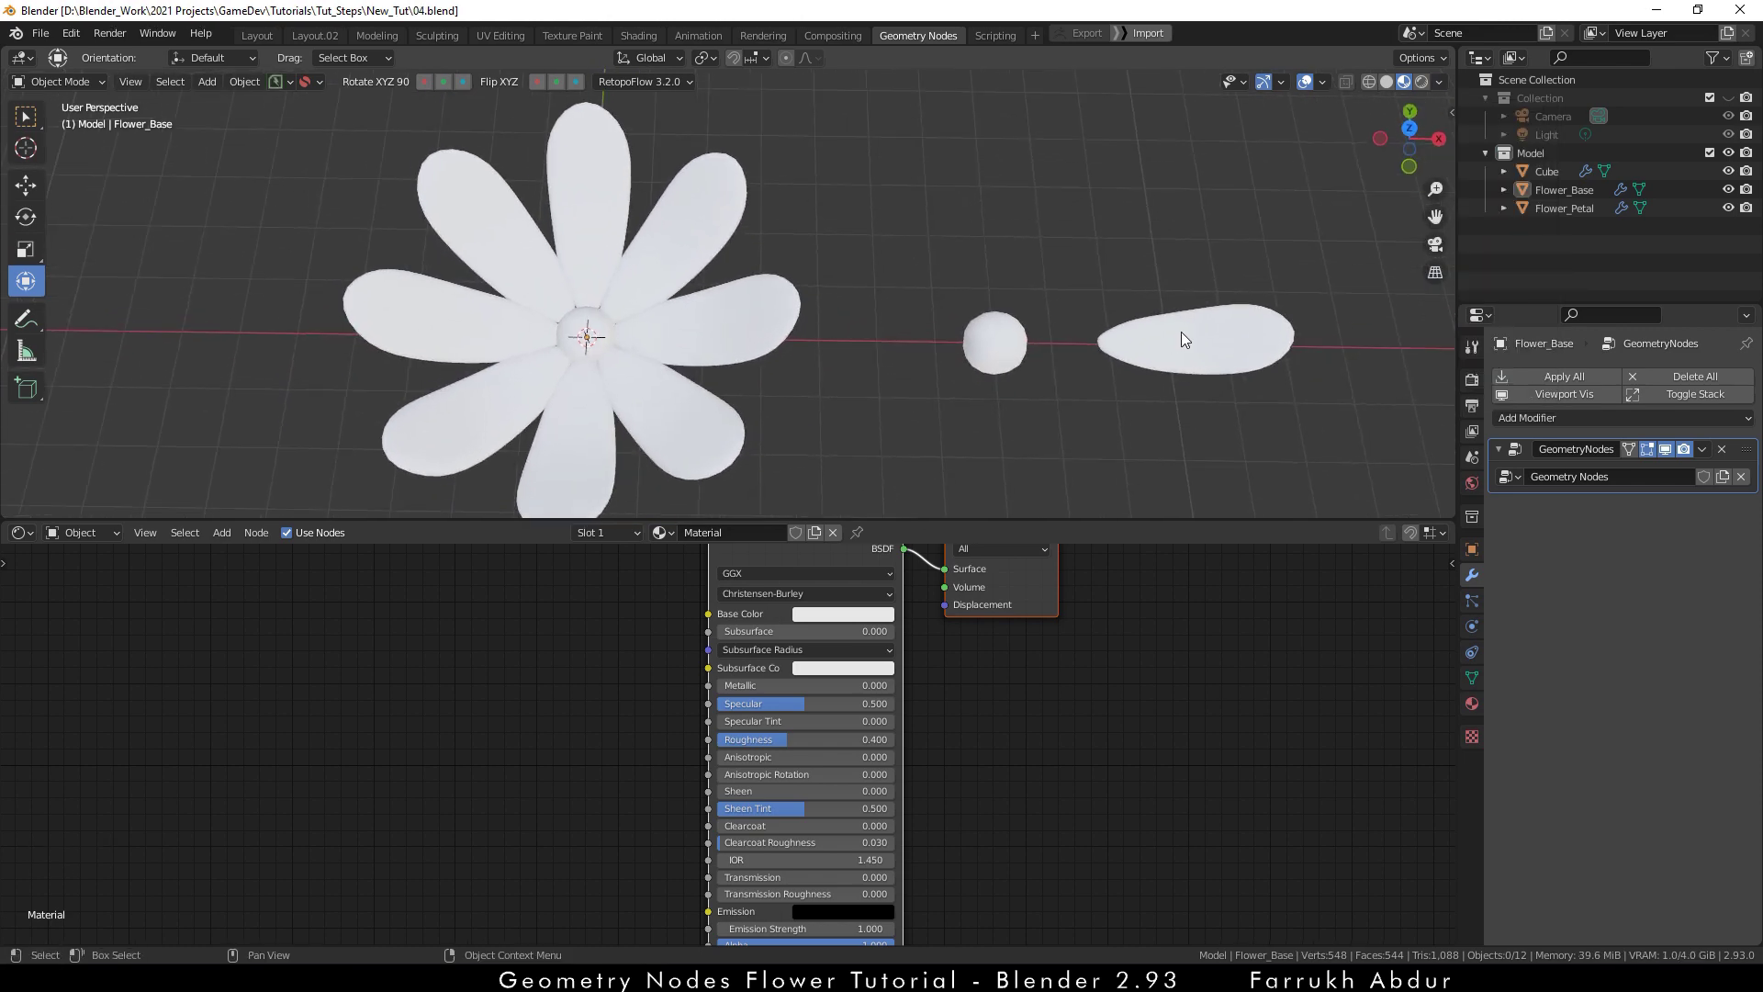
left_click(1181, 340)
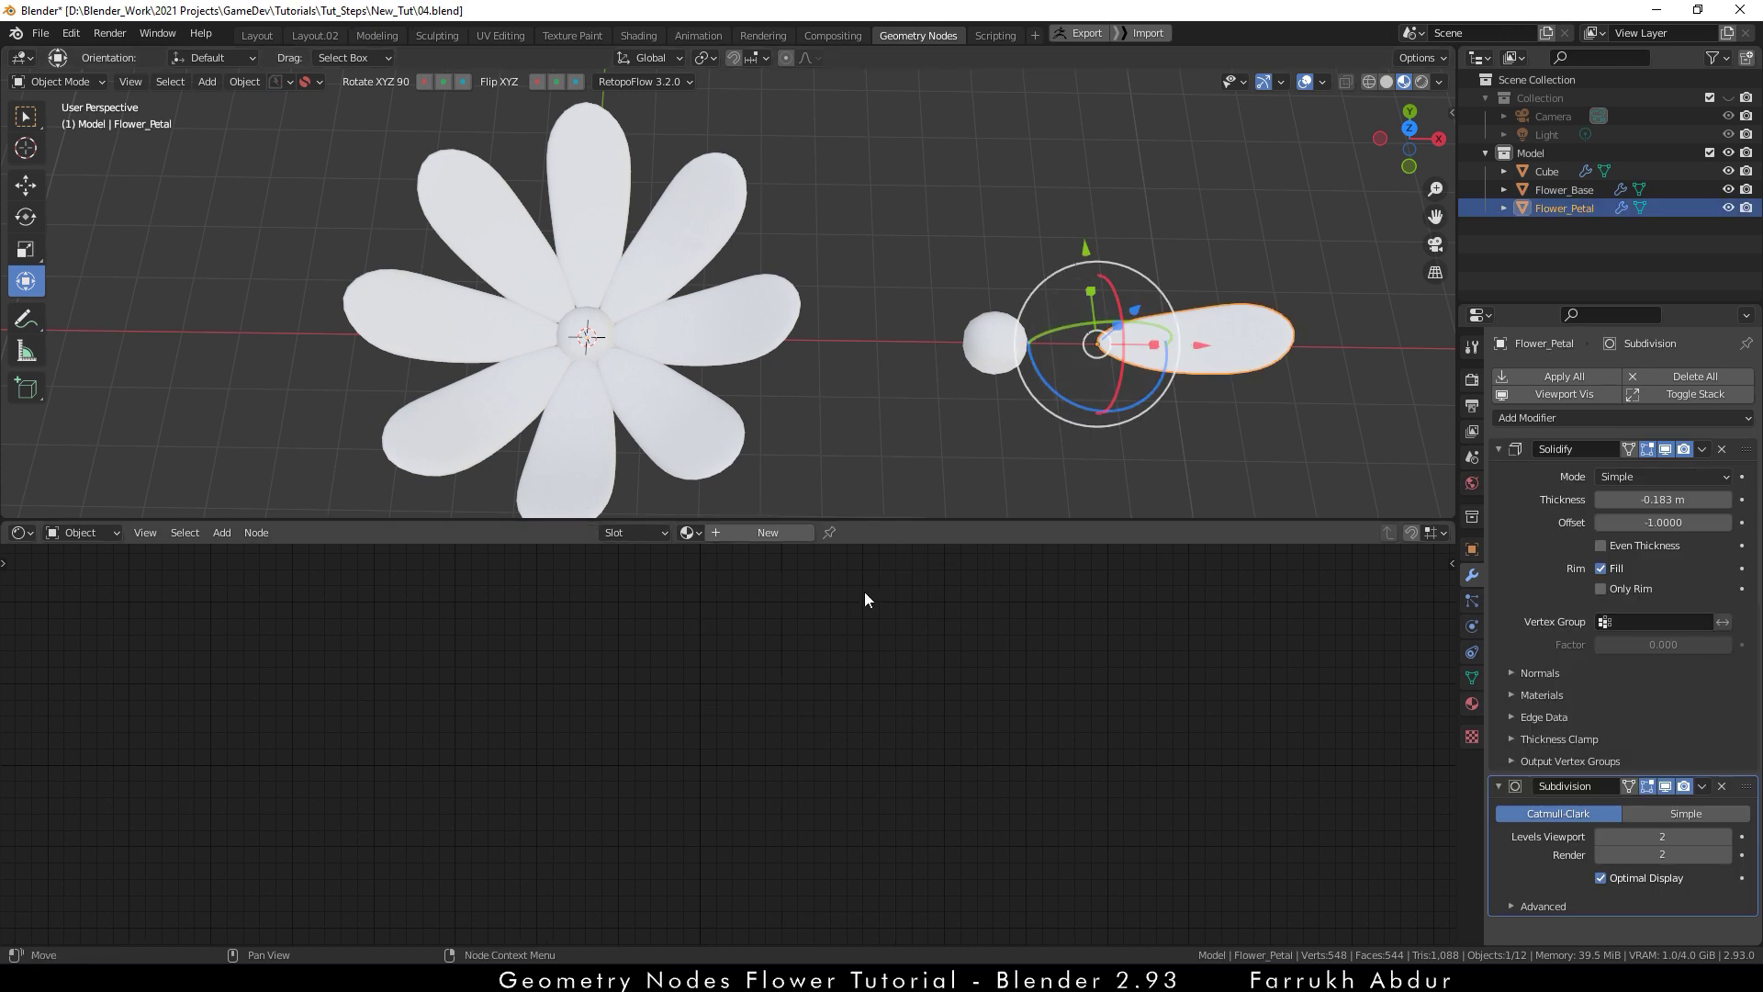
left_click(980, 331)
left_click(768, 533)
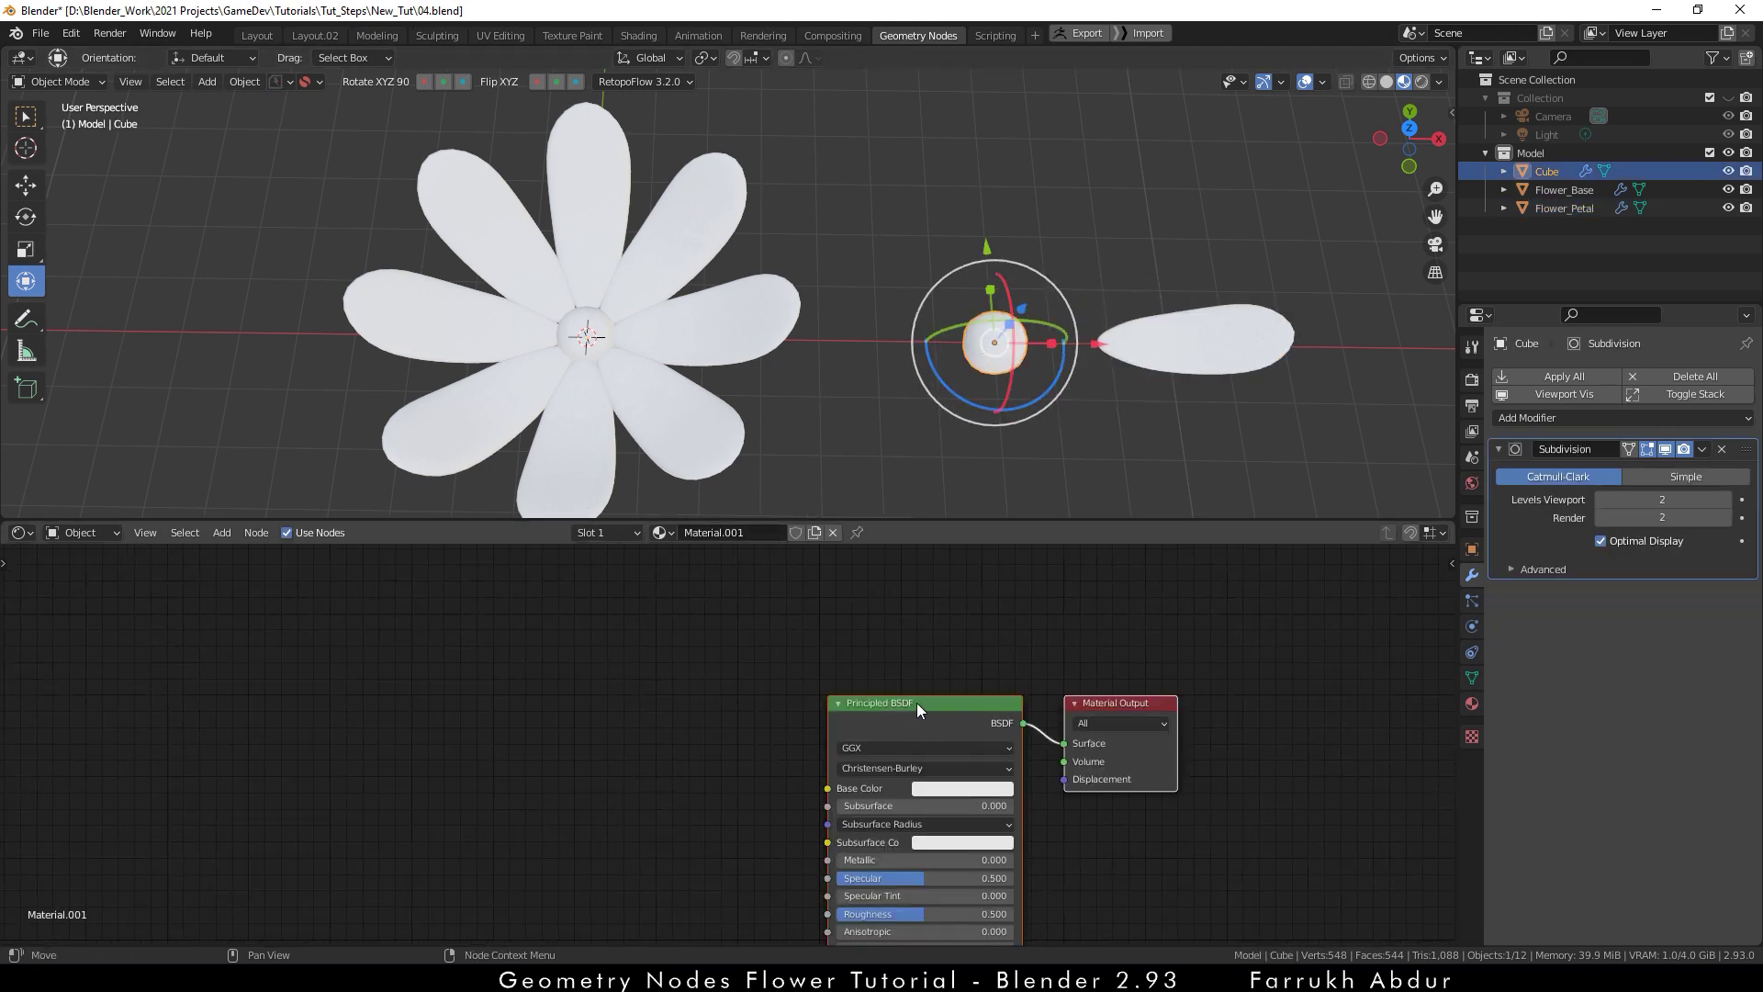
left_click(945, 787)
left_click_drag(977, 617, 952, 667)
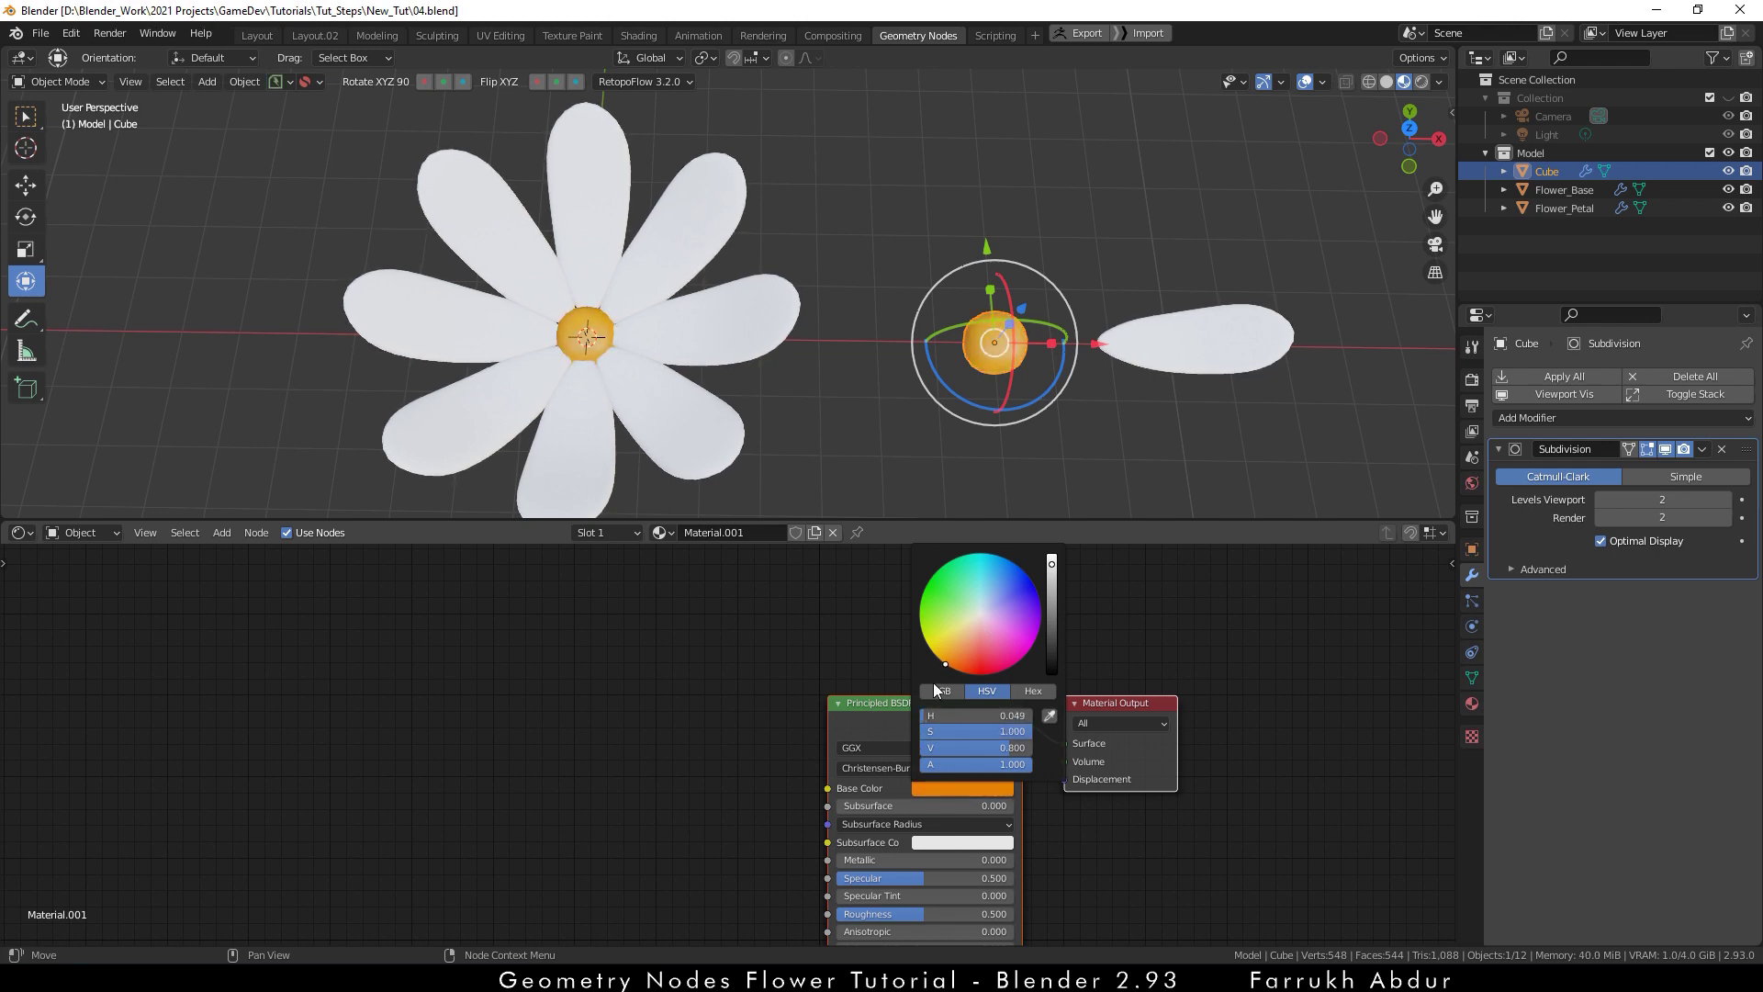
scroll(799, 338, "up", 2)
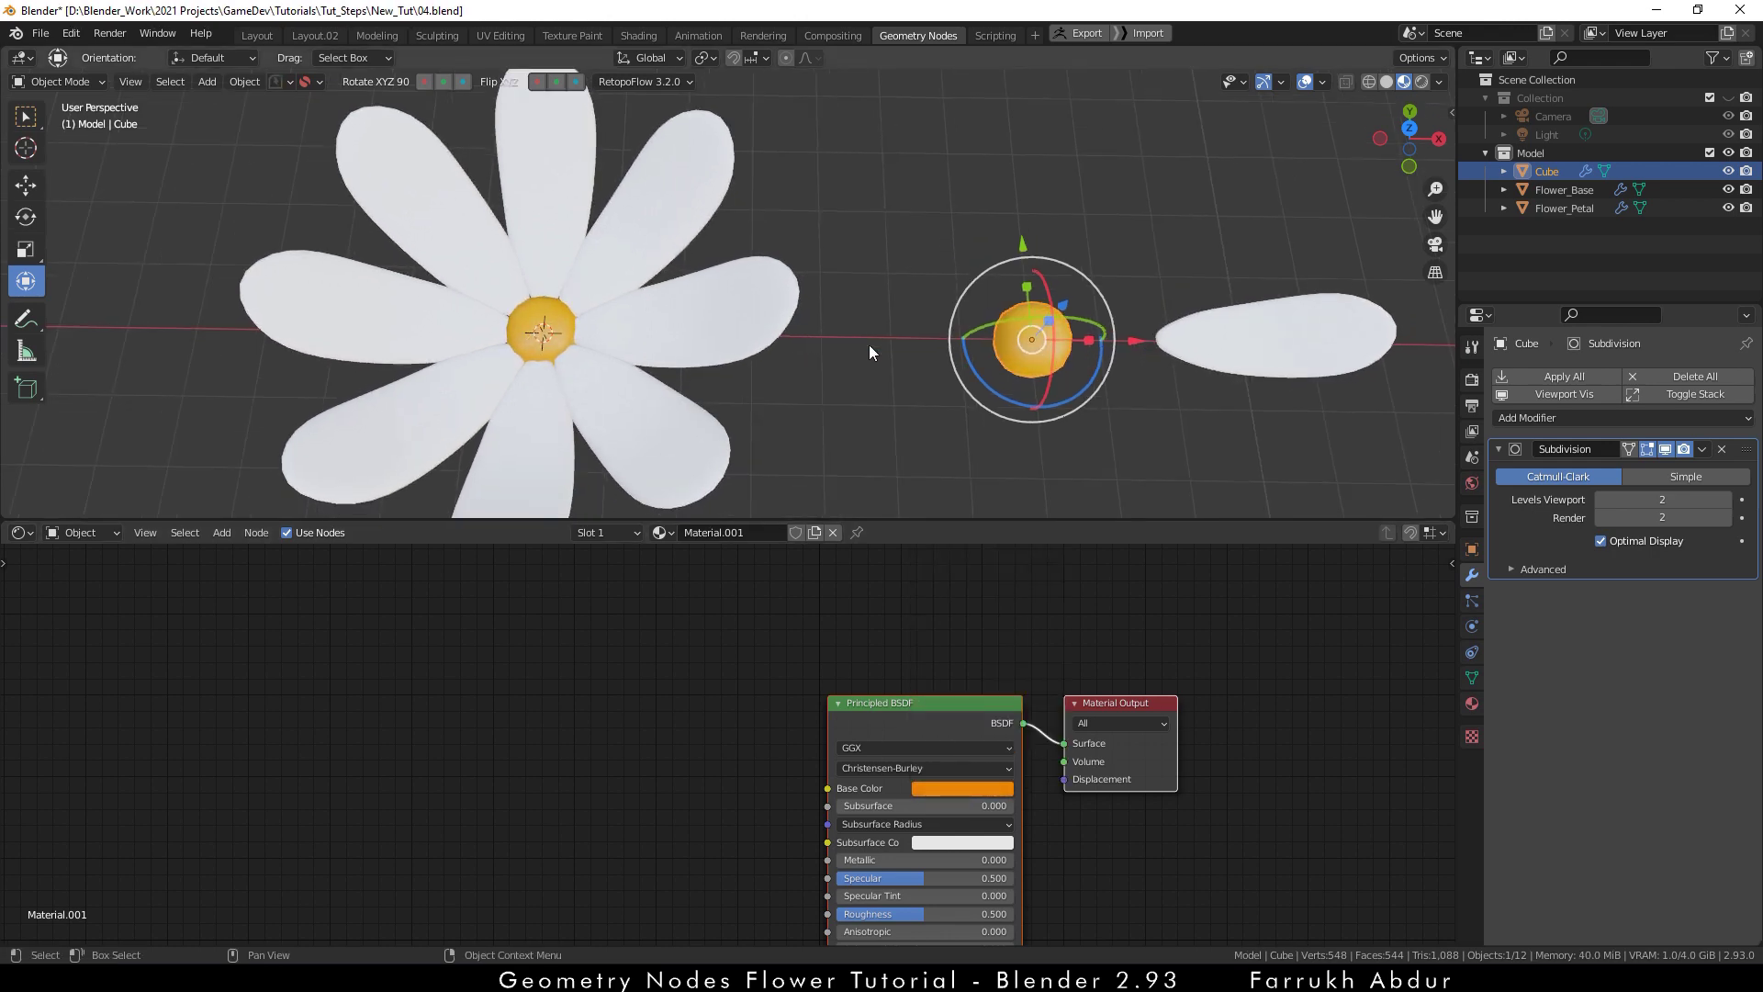
- Give Flower_Petal a new material named Petal with a saturated pink Base Color
middle_click_drag(1106, 358, 904, 344, "shift")
left_click(1028, 340)
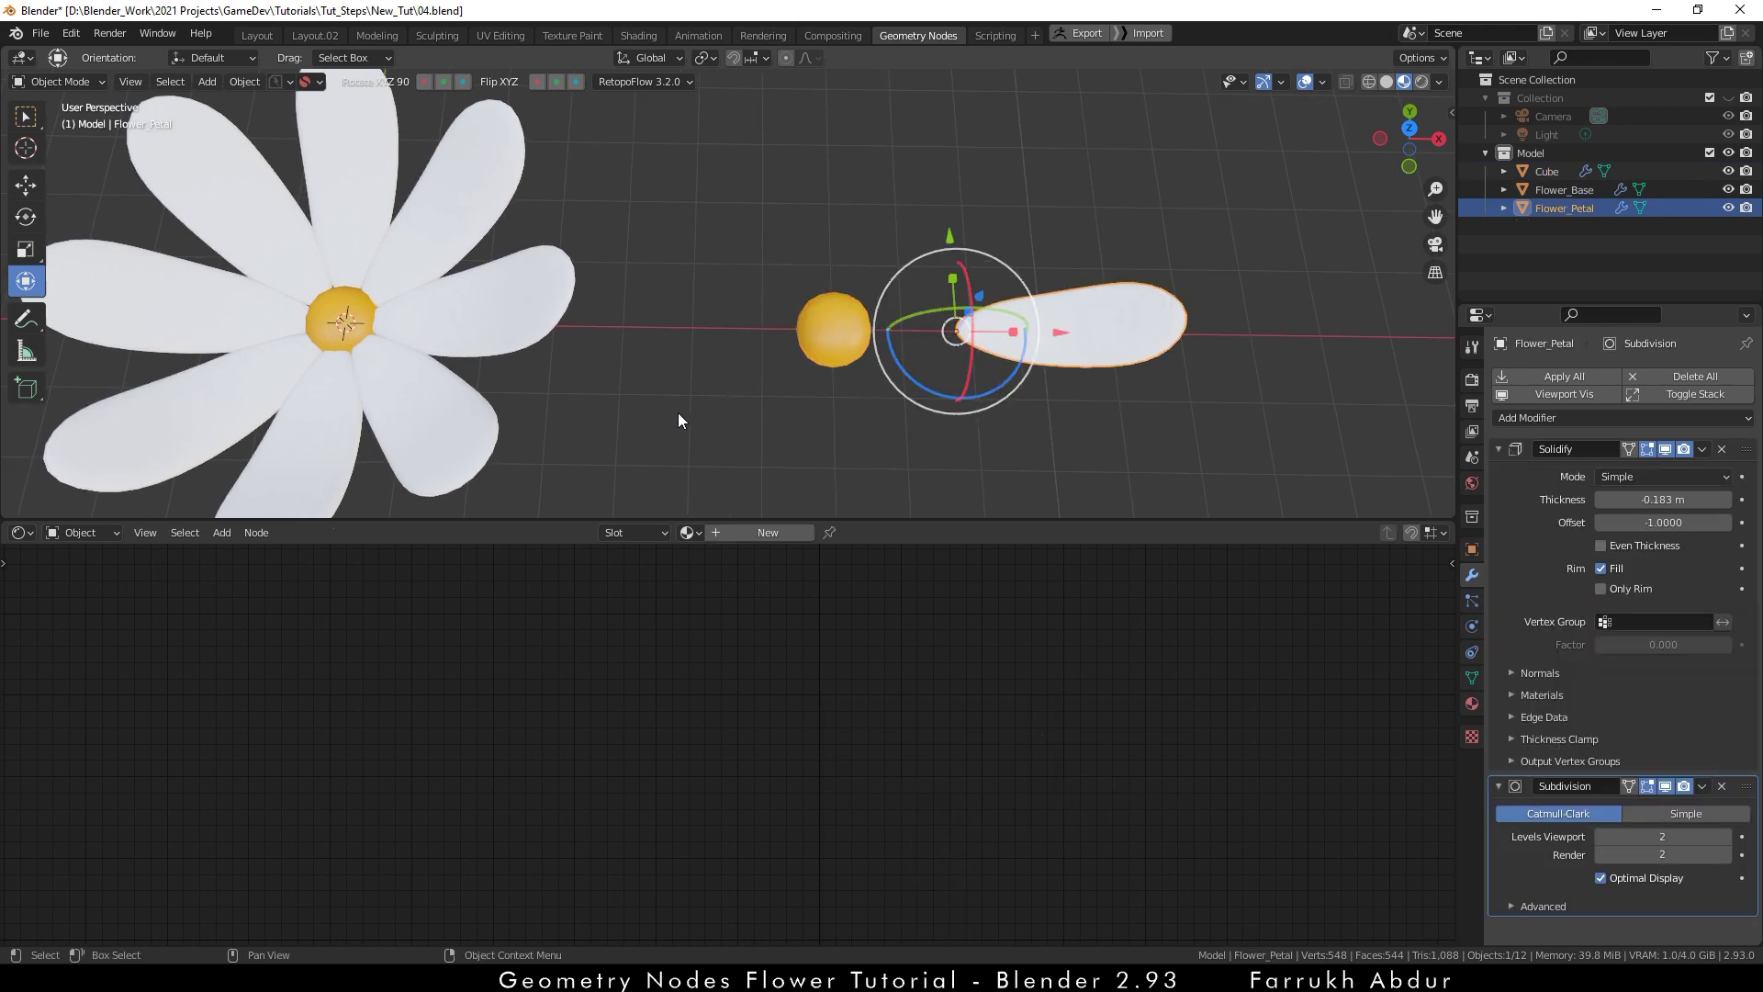
middle_click_drag(678, 421, 796, 413, "shift")
left_click(768, 532)
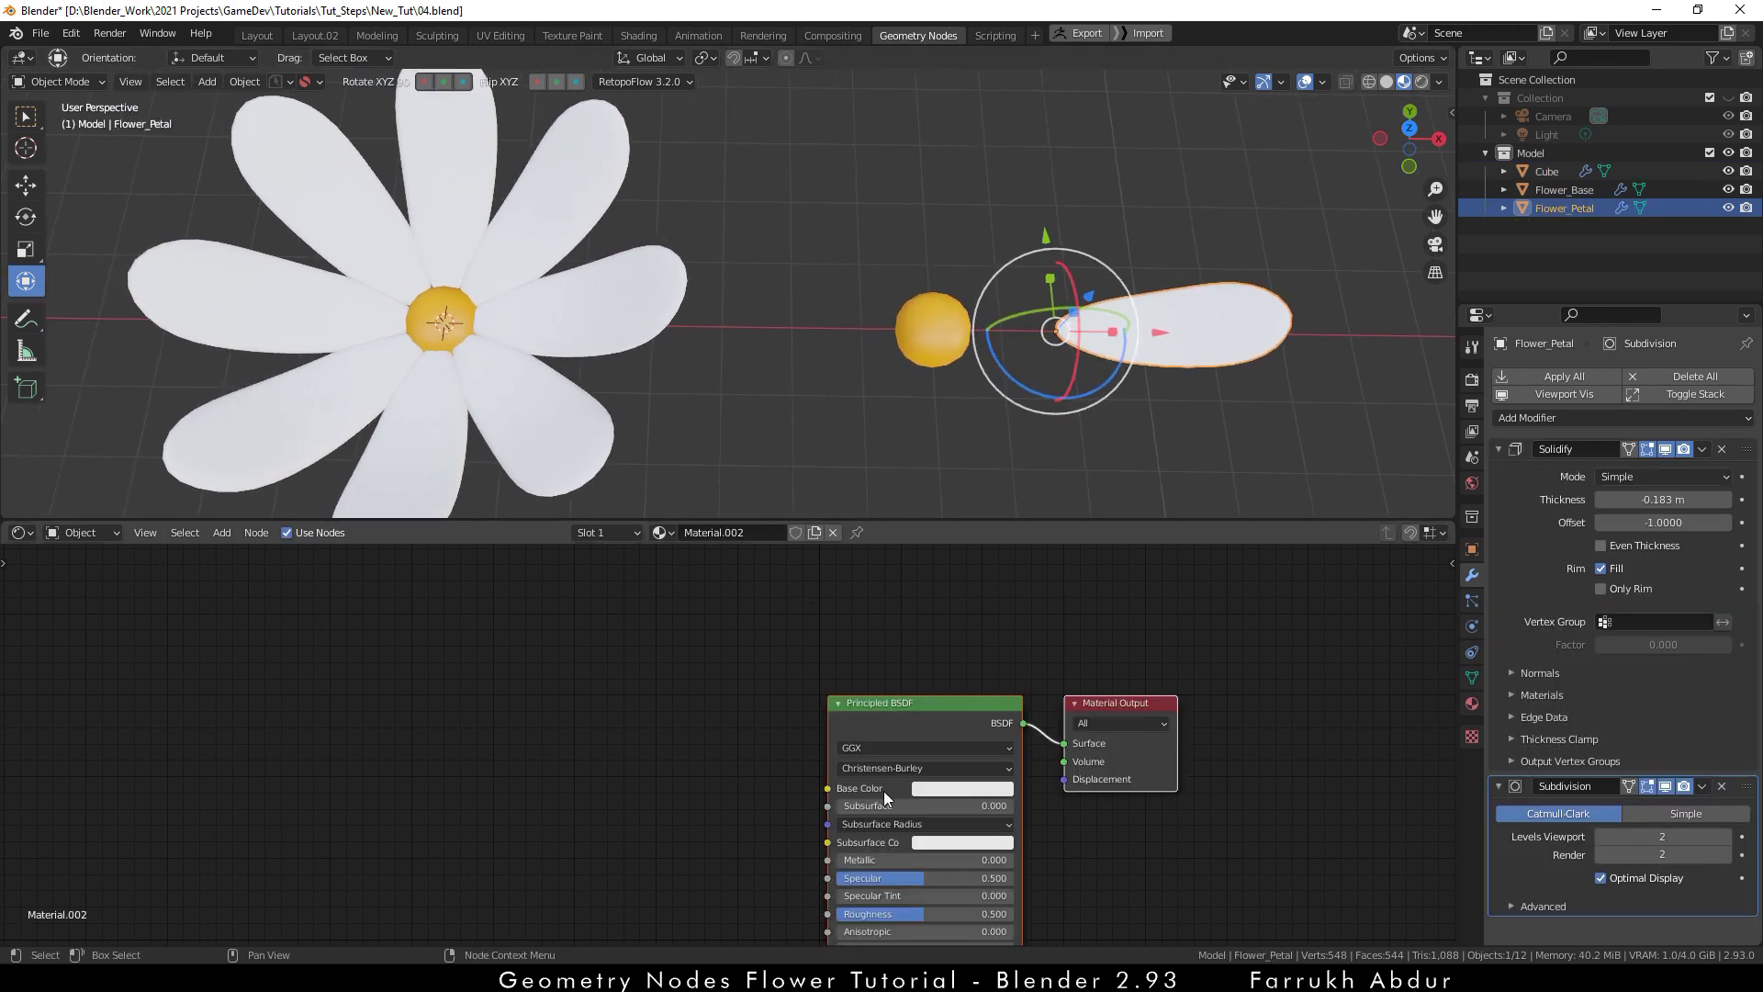
type("Petal")
key("Return")
left_click(929, 787)
left_click_drag(984, 632, 1000, 663)
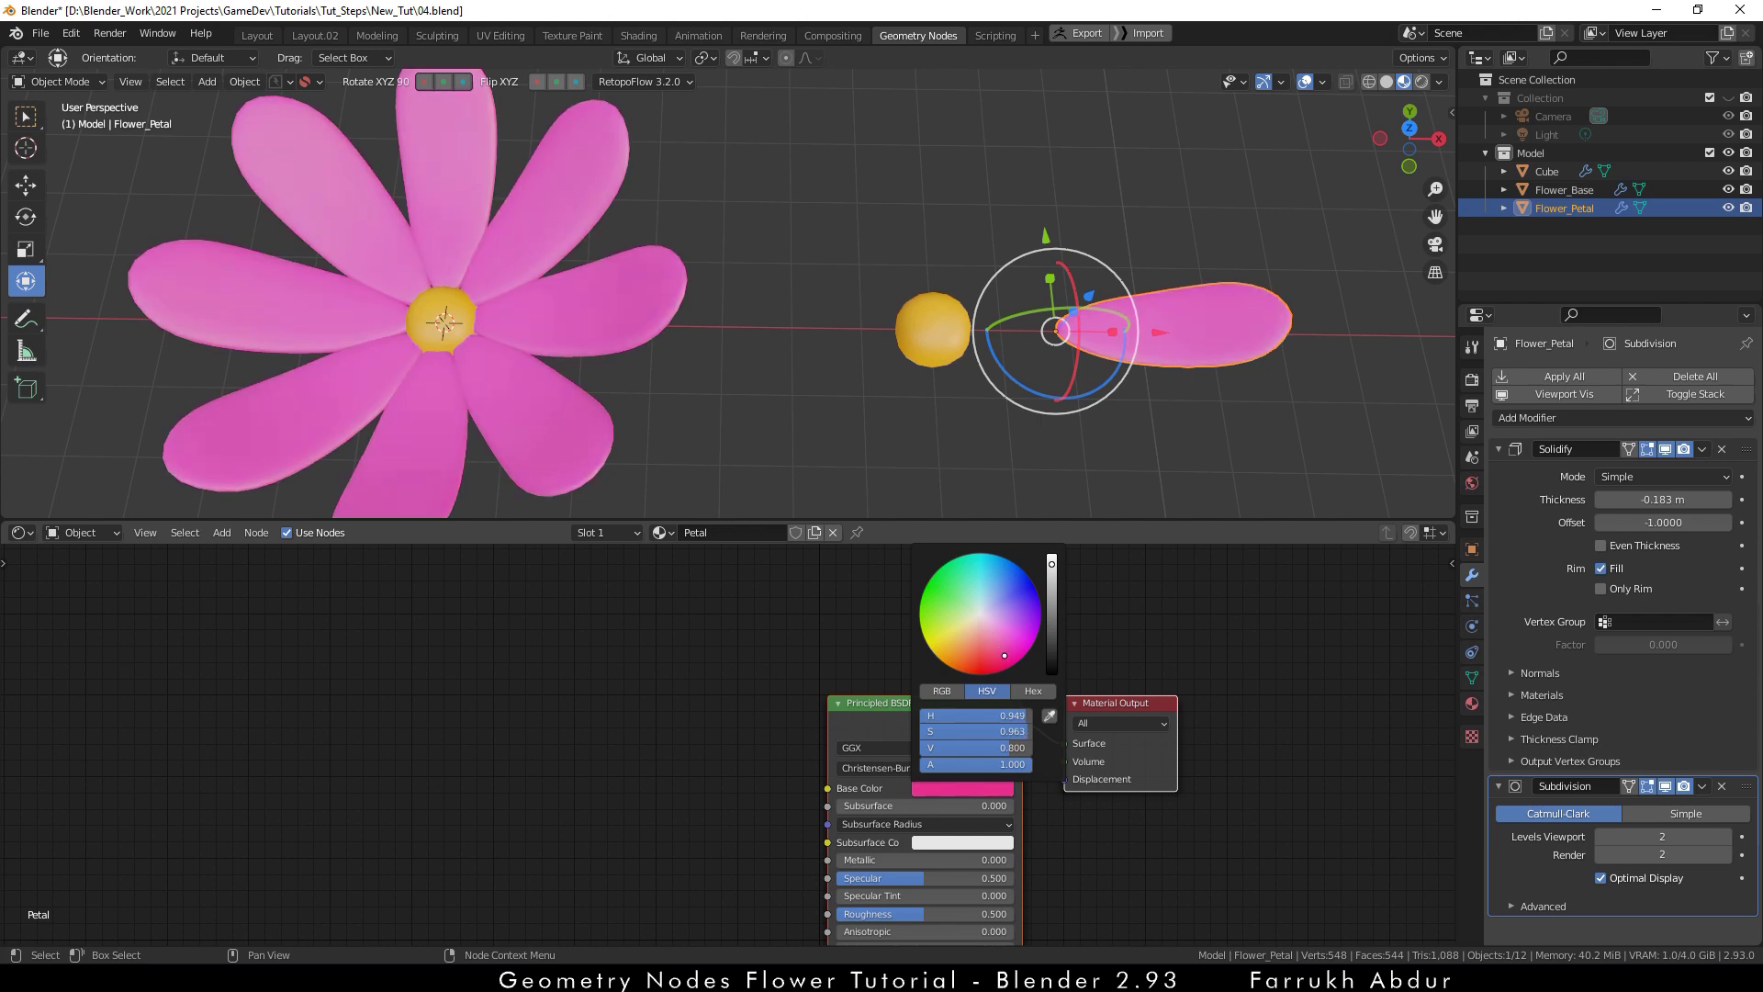
middle_click_drag(718, 389, 865, 399, "shift")
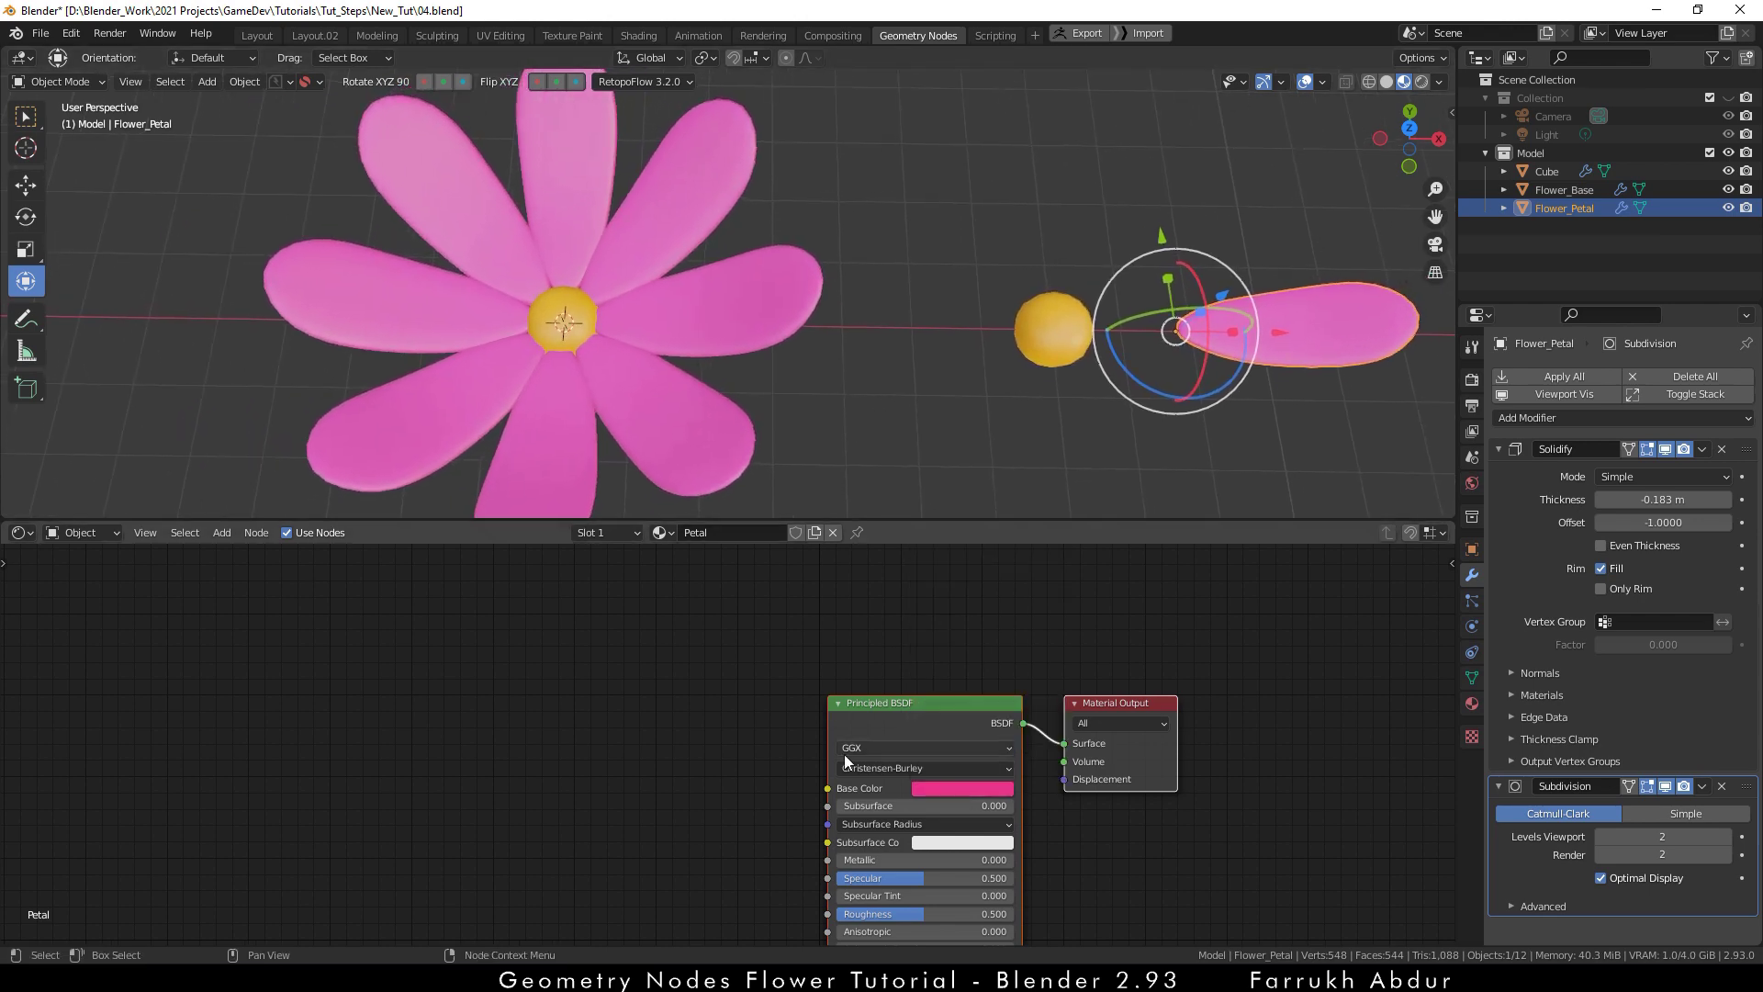
- Make room between the Petal material's nodes, add a ColorRamp and connect its Color output to the Principled BSDF's Base Color
left_click_drag(950, 699, 970, 643)
left_click_drag(1088, 699, 1217, 647)
left_click_drag(961, 654, 994, 656)
key("shift+a")
left_click(749, 701)
type("col")
left_click(785, 752)
left_click(617, 694)
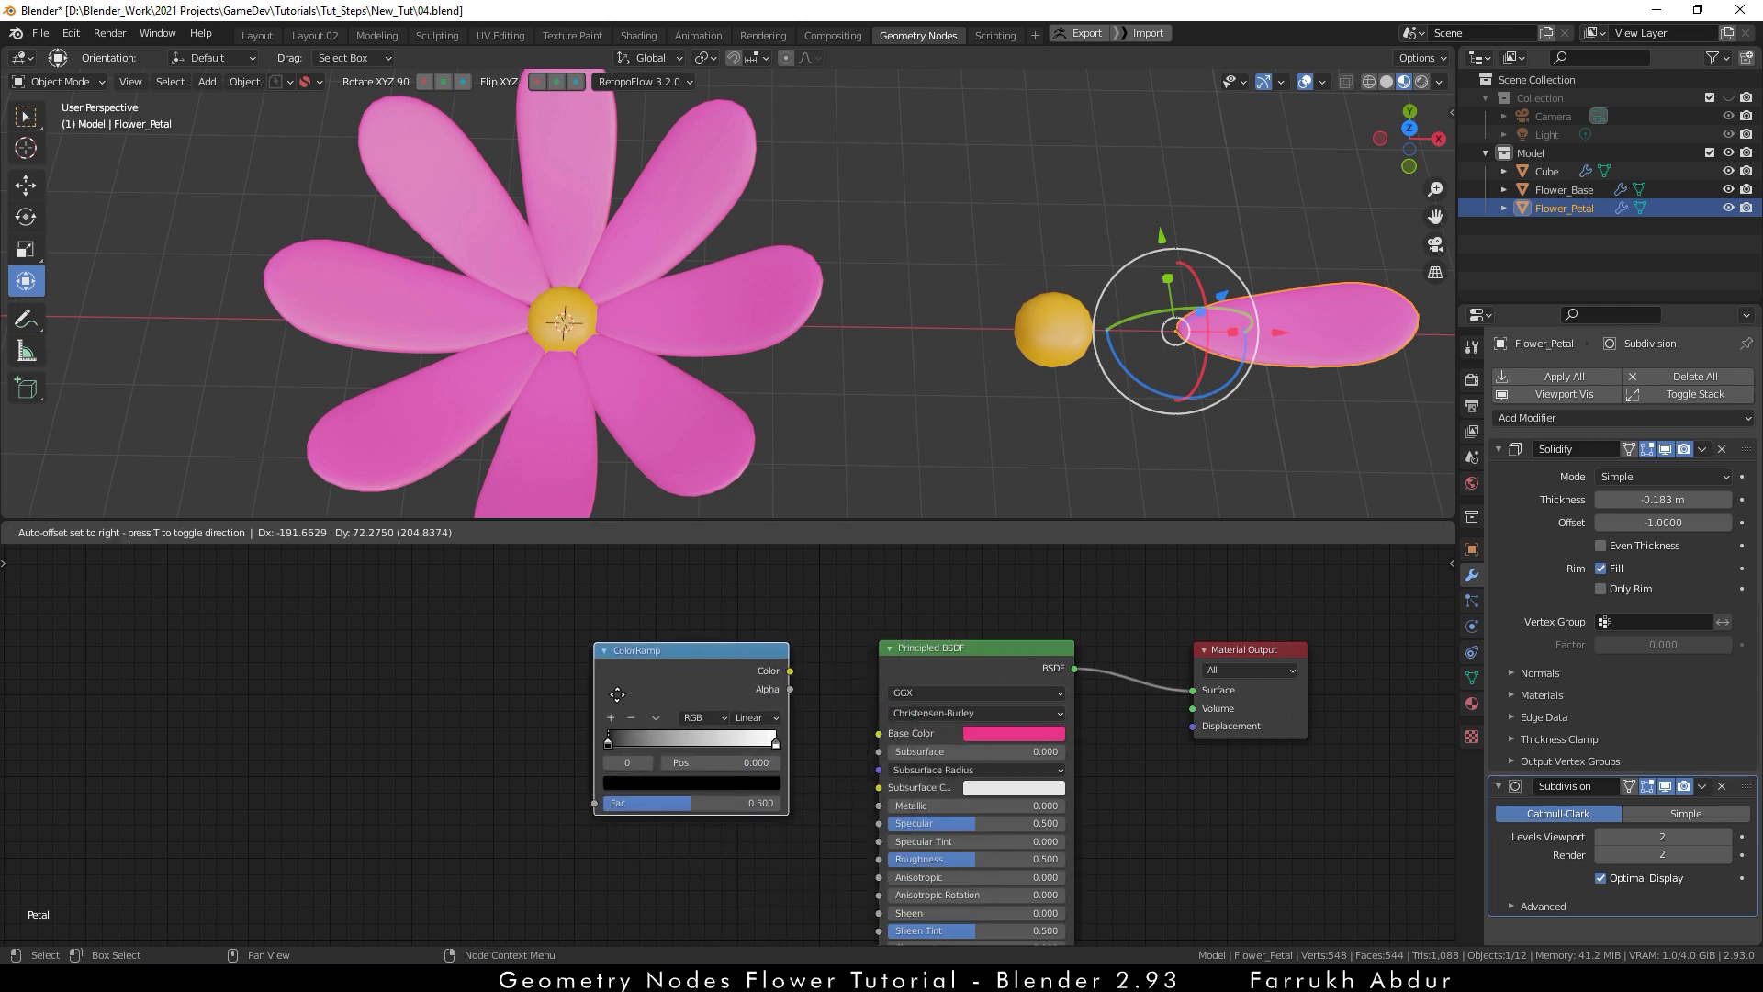
left_click_drag(790, 670, 878, 732)
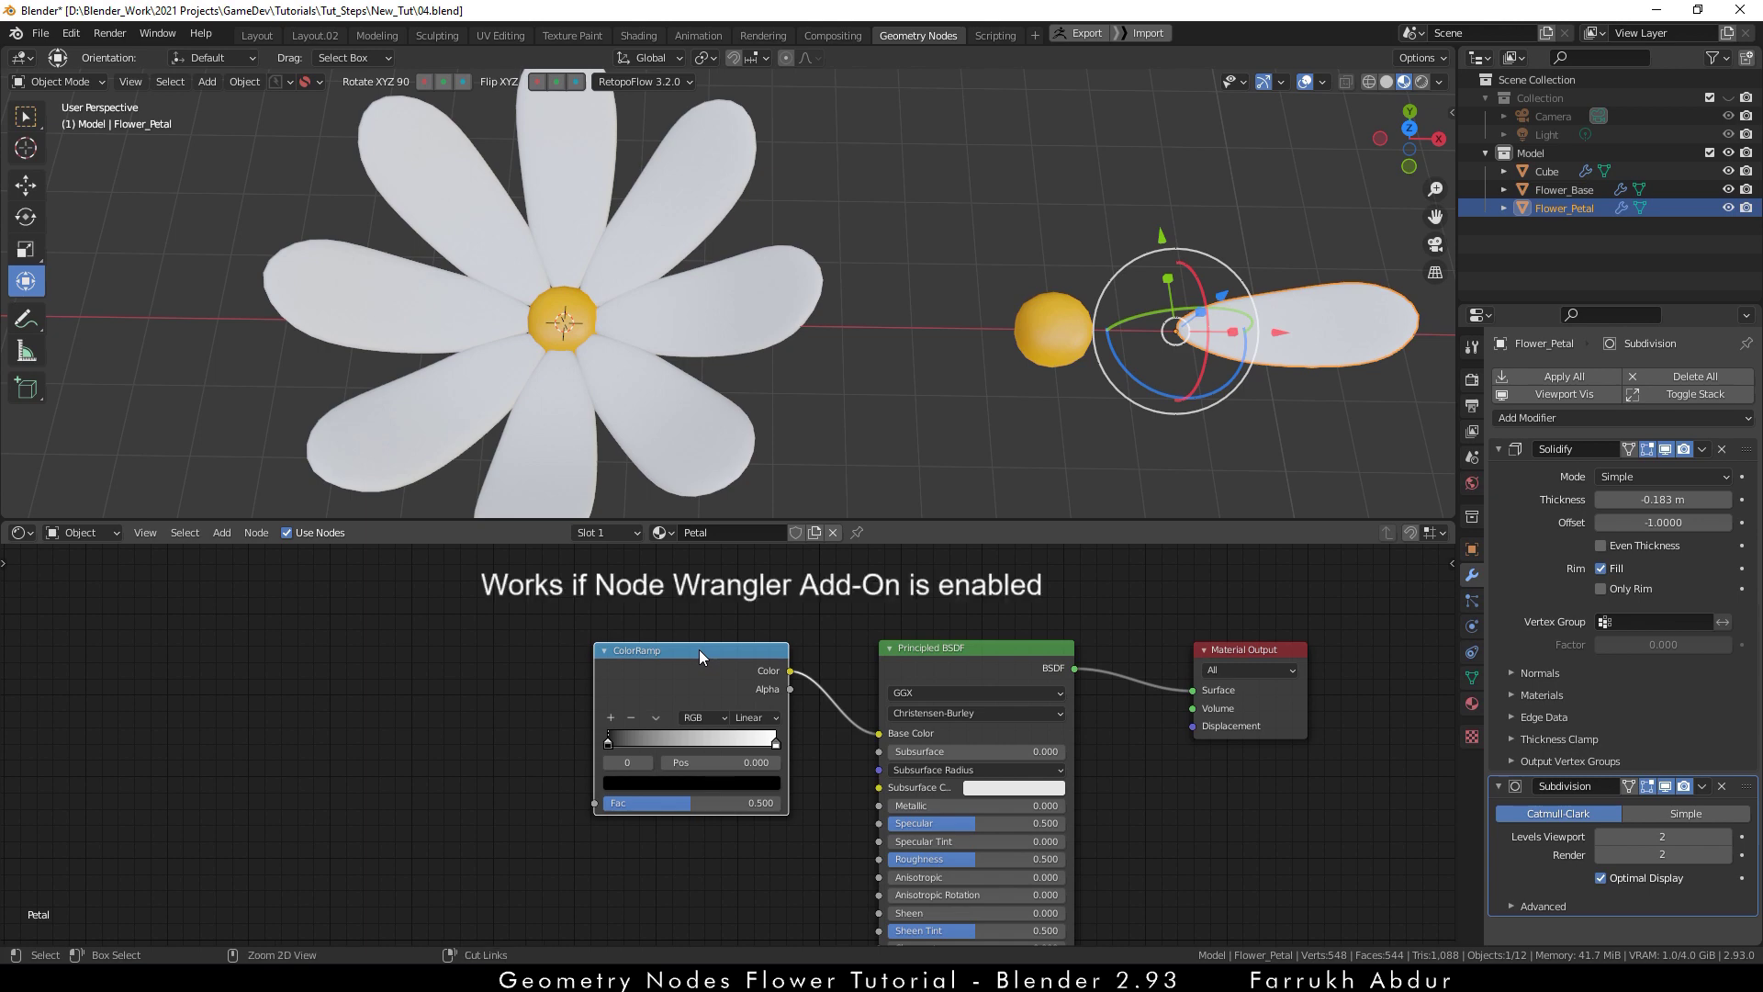
- Add the Node Wrangler texture setup to the ColorRamp, delete its Image Texture node and connect the Mapping node's Vector to the ramp's Fac
key("ctrl+t")
middle_click_drag(589, 803, 848, 809)
left_click_drag(789, 657, 684, 651)
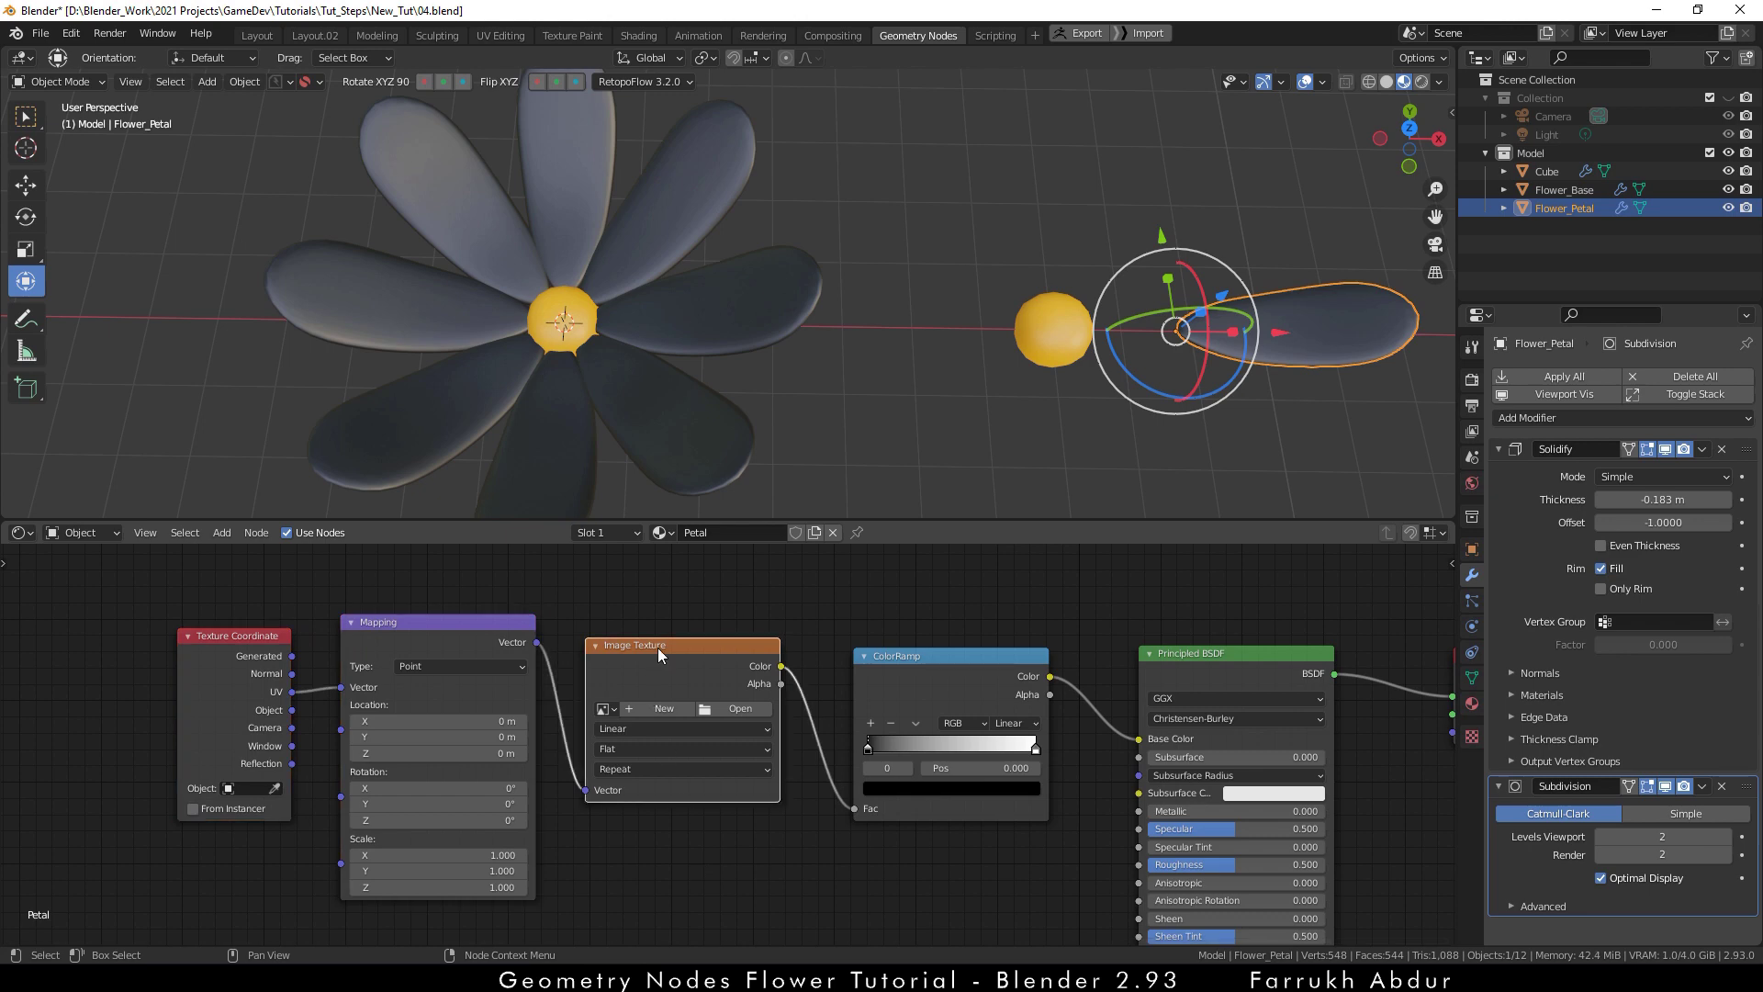
key("x")
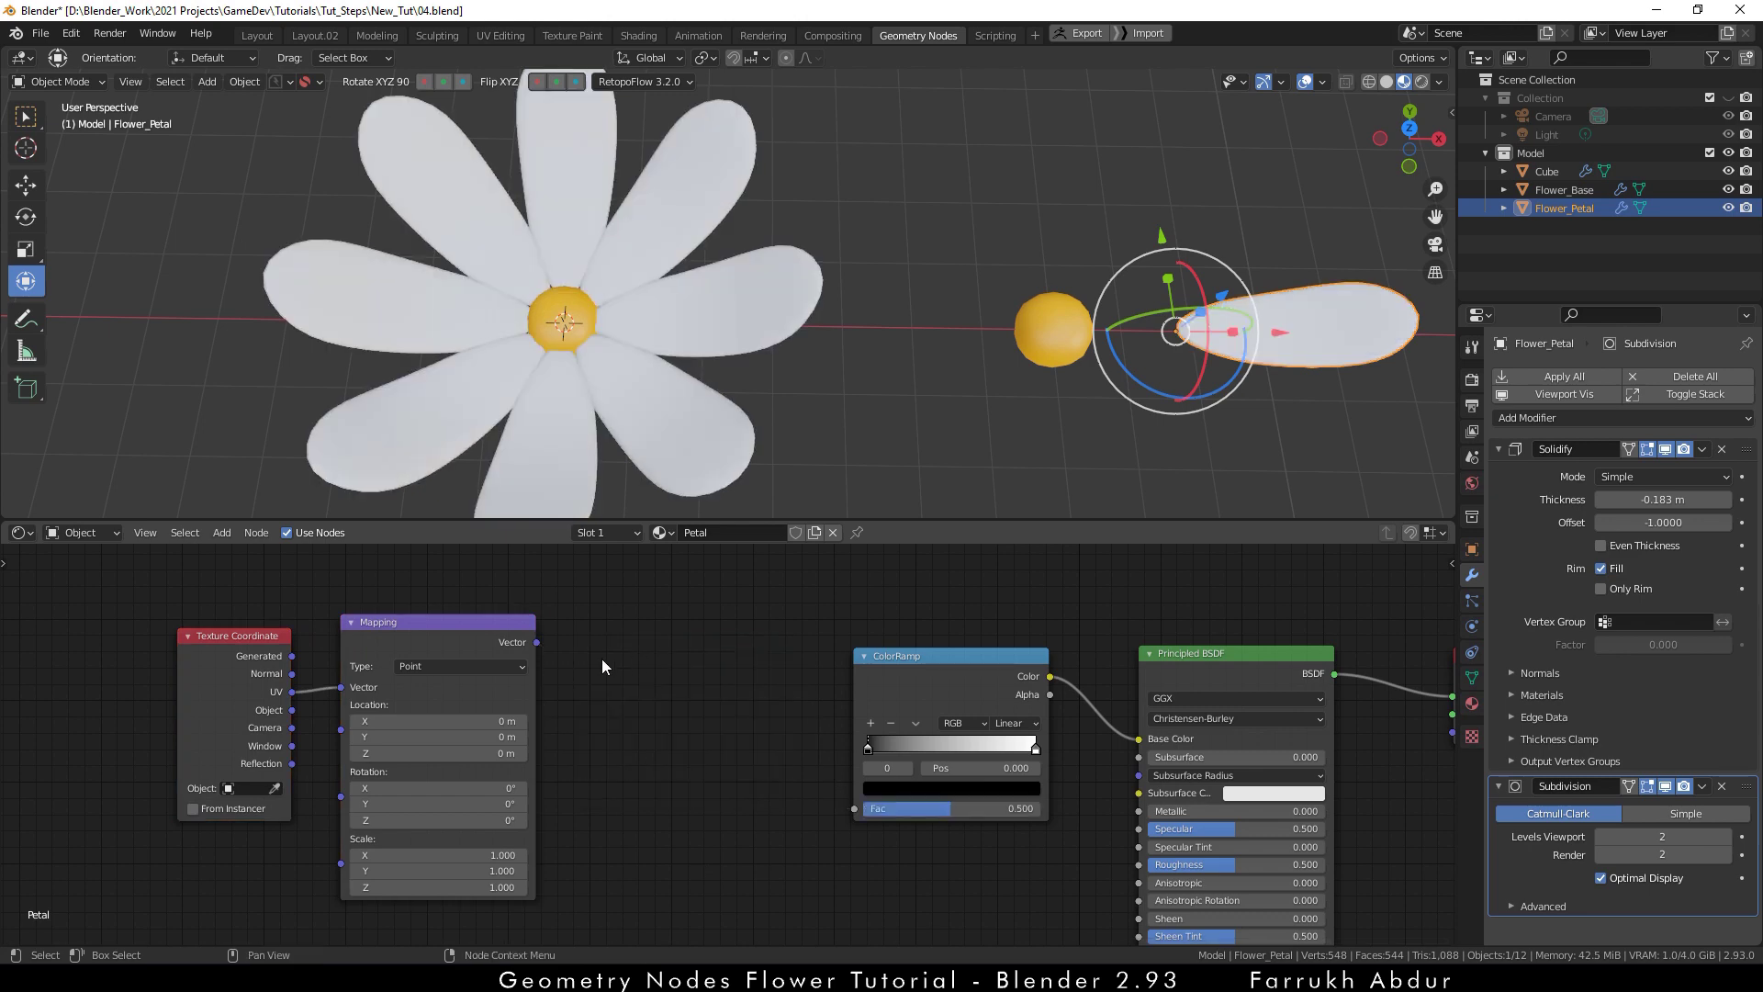
left_click_drag(537, 642, 855, 809)
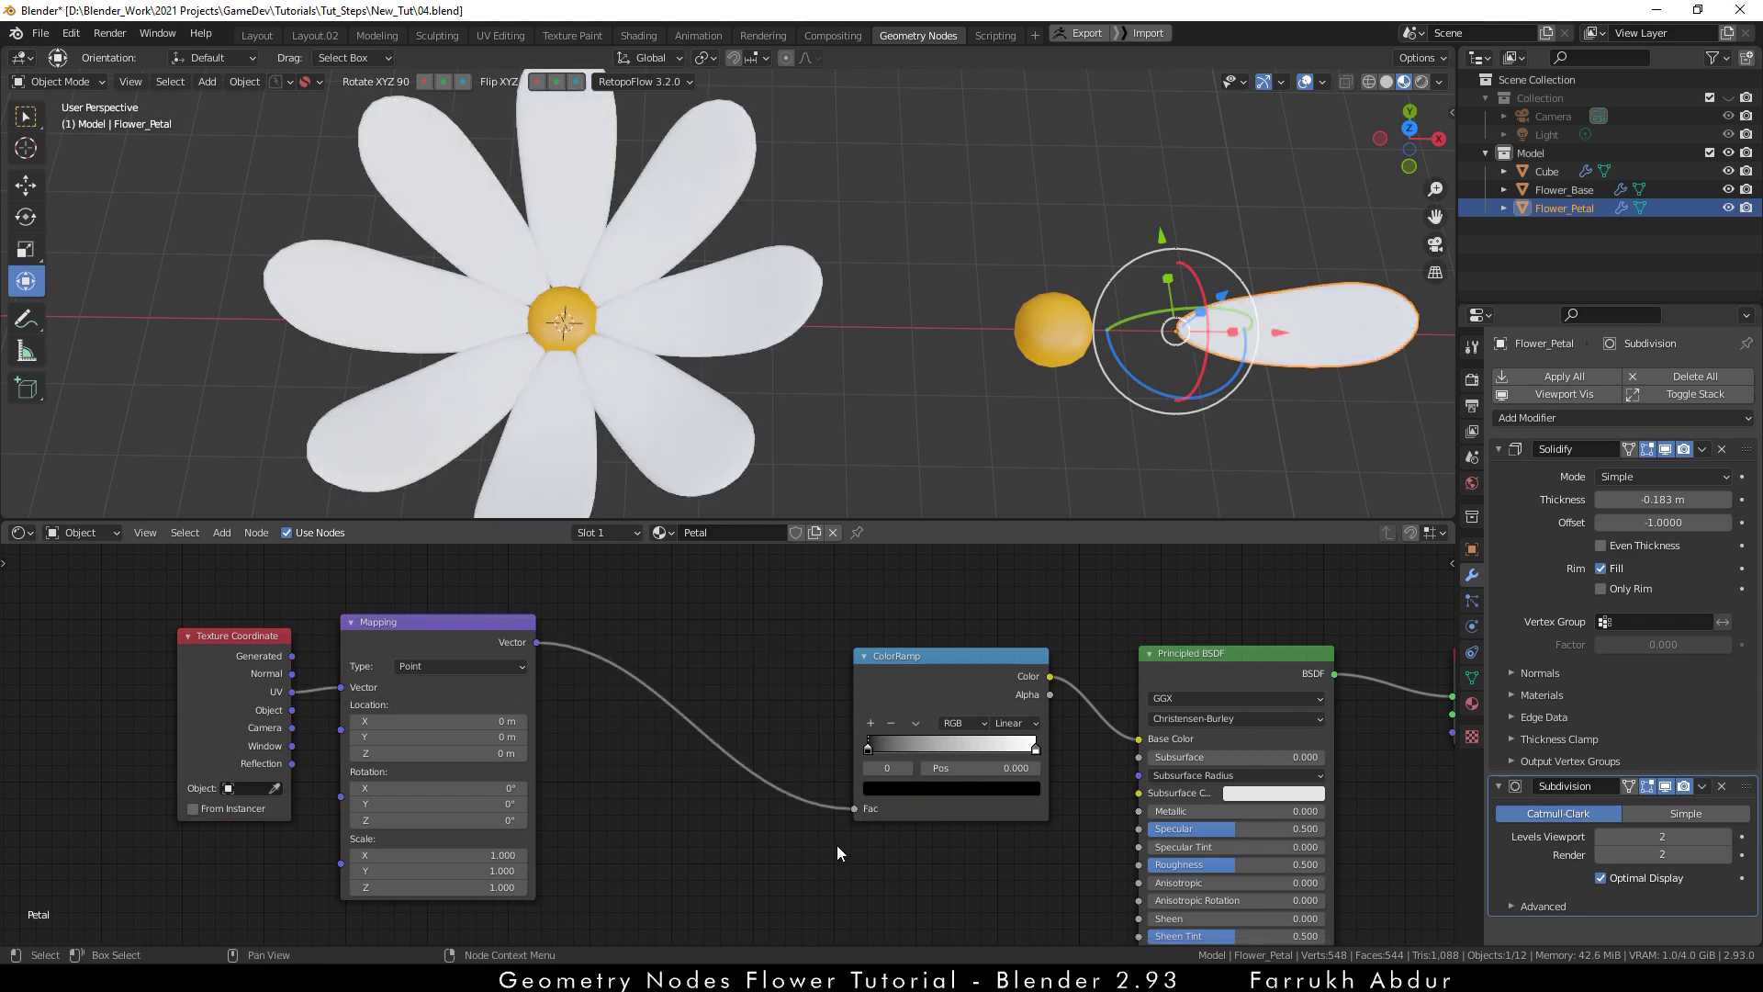
- Move the Mapping and Texture Coordinate nodes closer to the ColorRamp and feed Mapping's Vector from the Object output
left_click_drag(457, 643, 598, 646)
left_click_drag(255, 633, 379, 629)
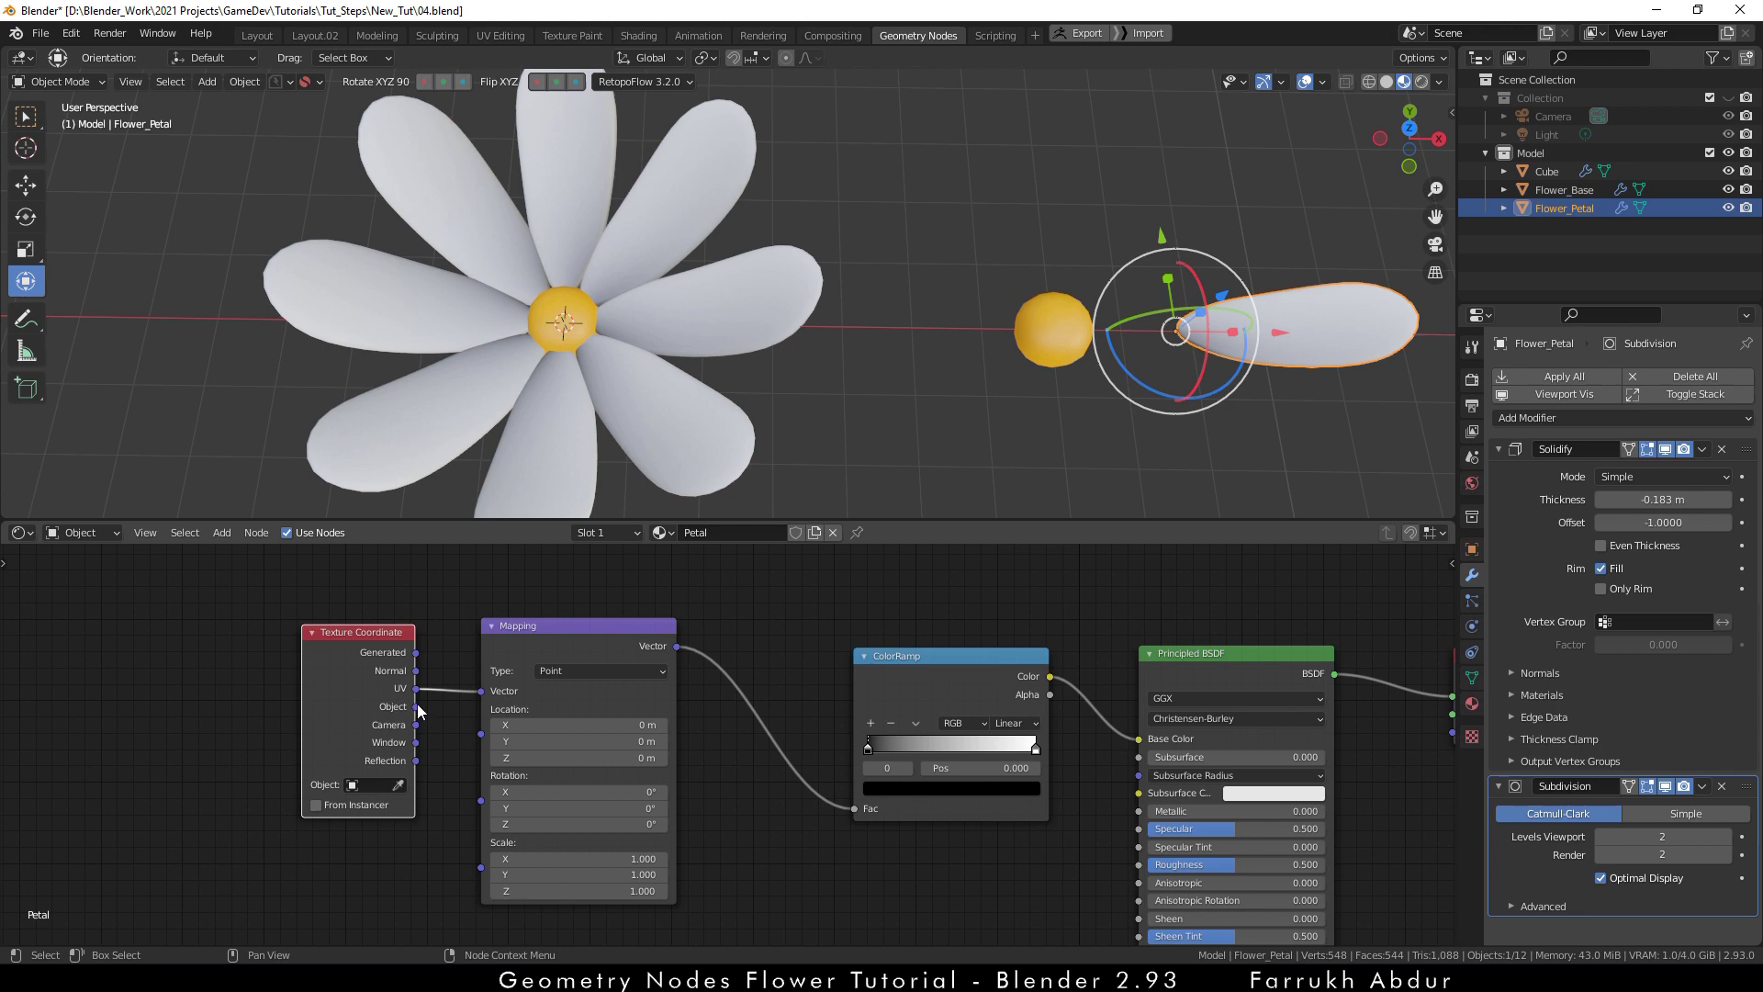
left_click_drag(417, 706, 481, 691)
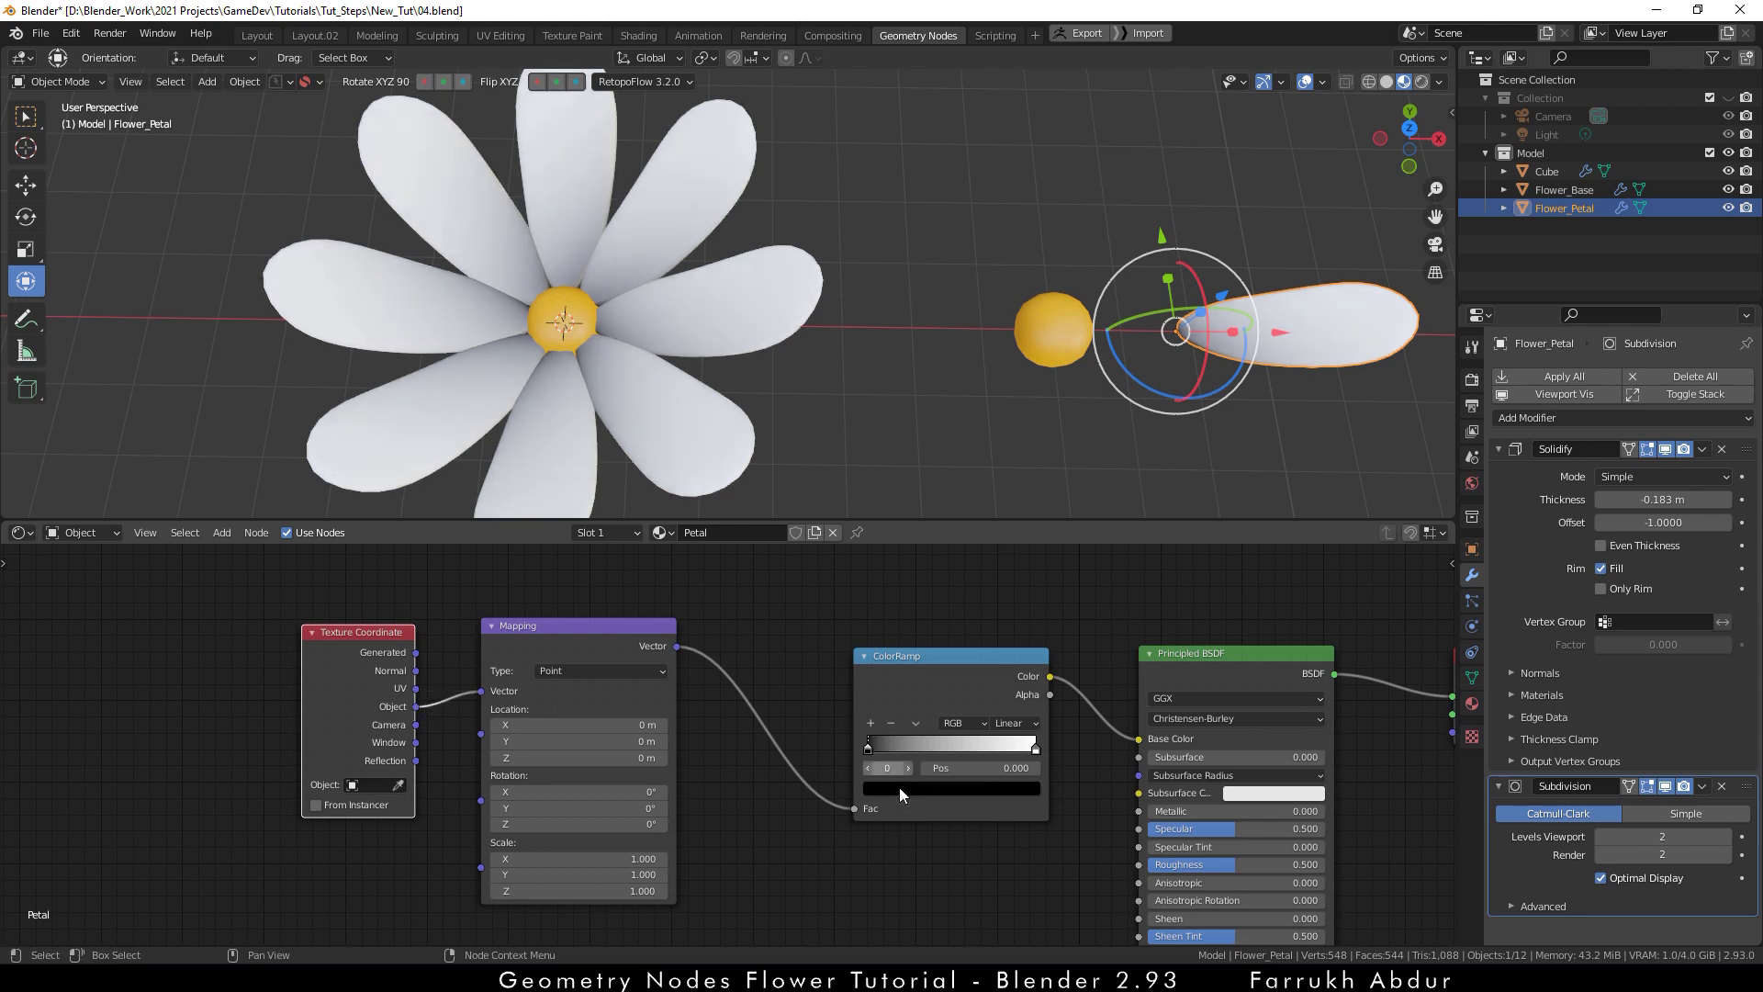
- Color the ColorRamp's first stop bright magenta and move it to position 0.309
left_click(926, 790)
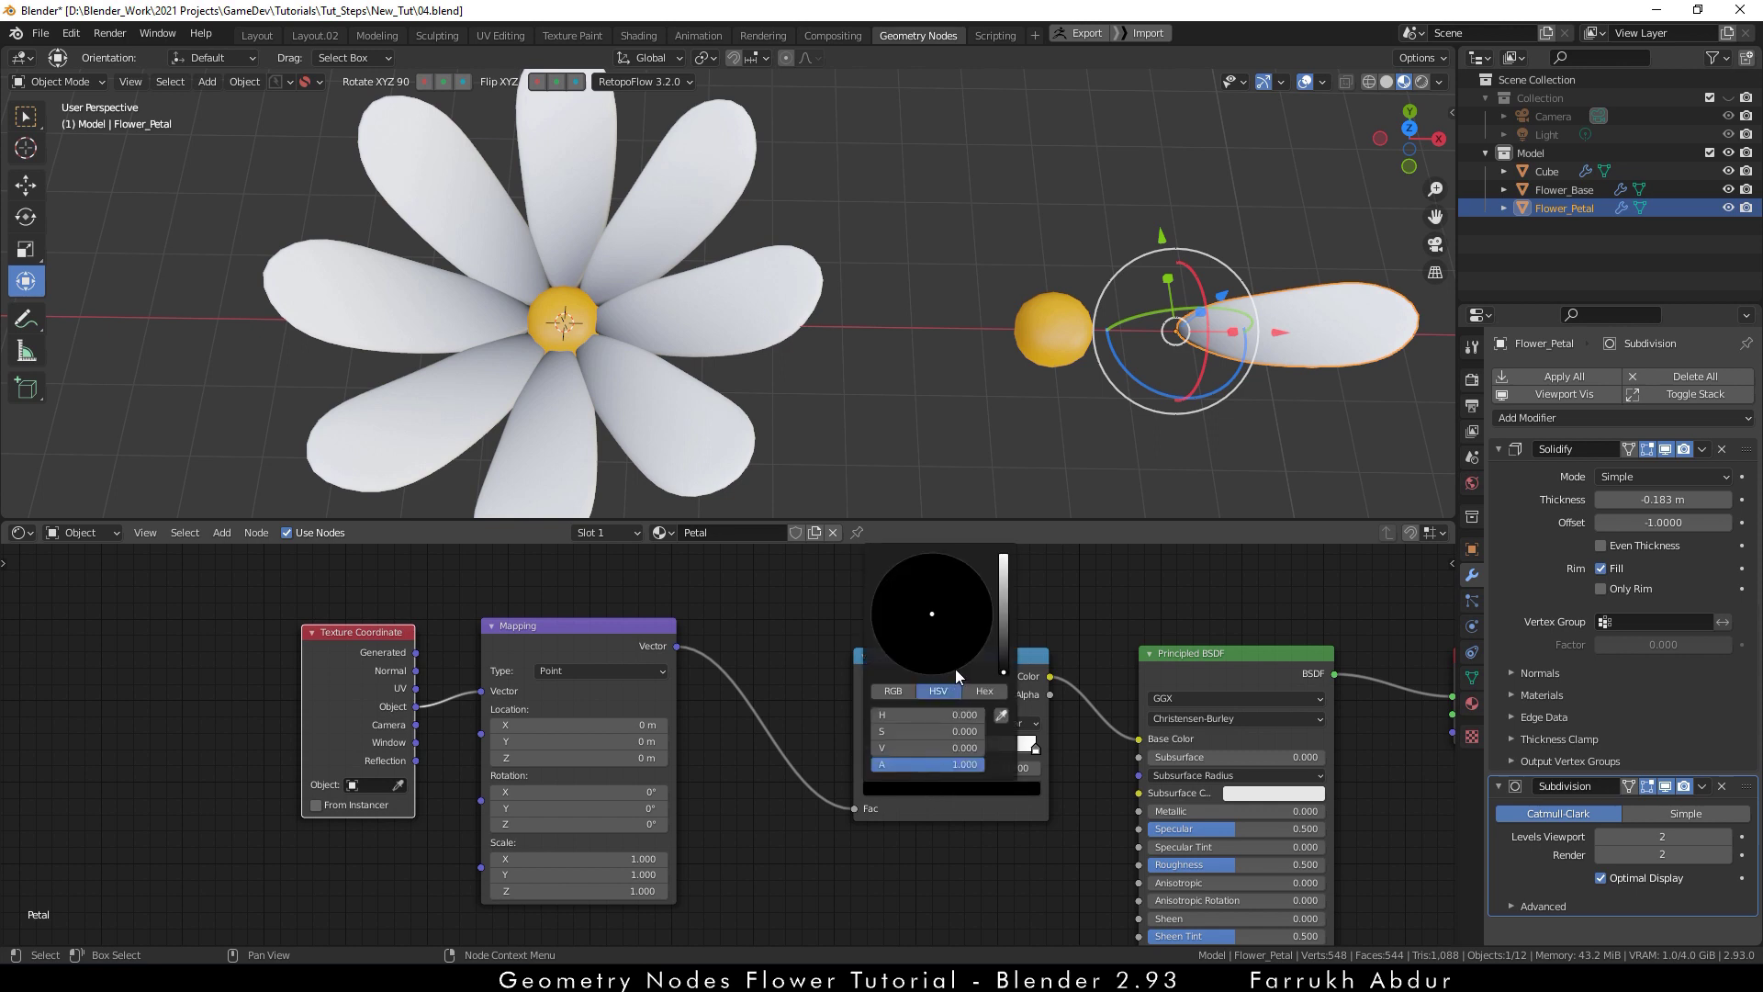
left_click_drag(1001, 654, 1003, 556)
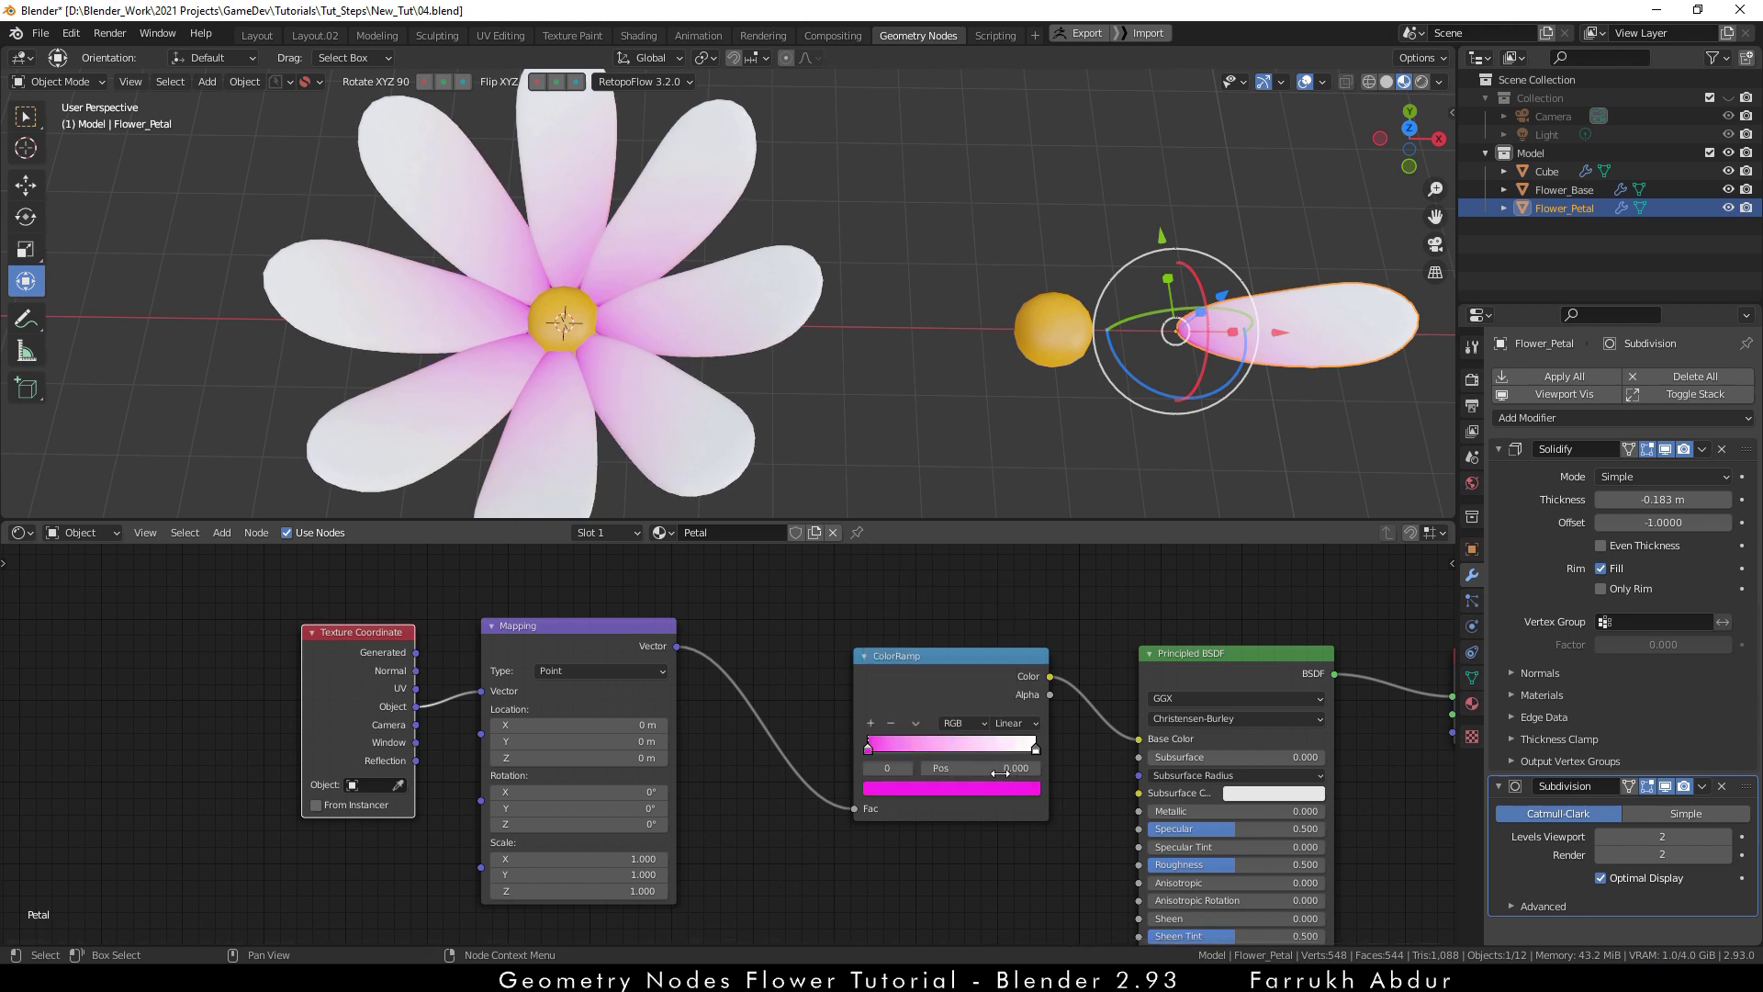
left_click_drag(869, 748, 919, 751)
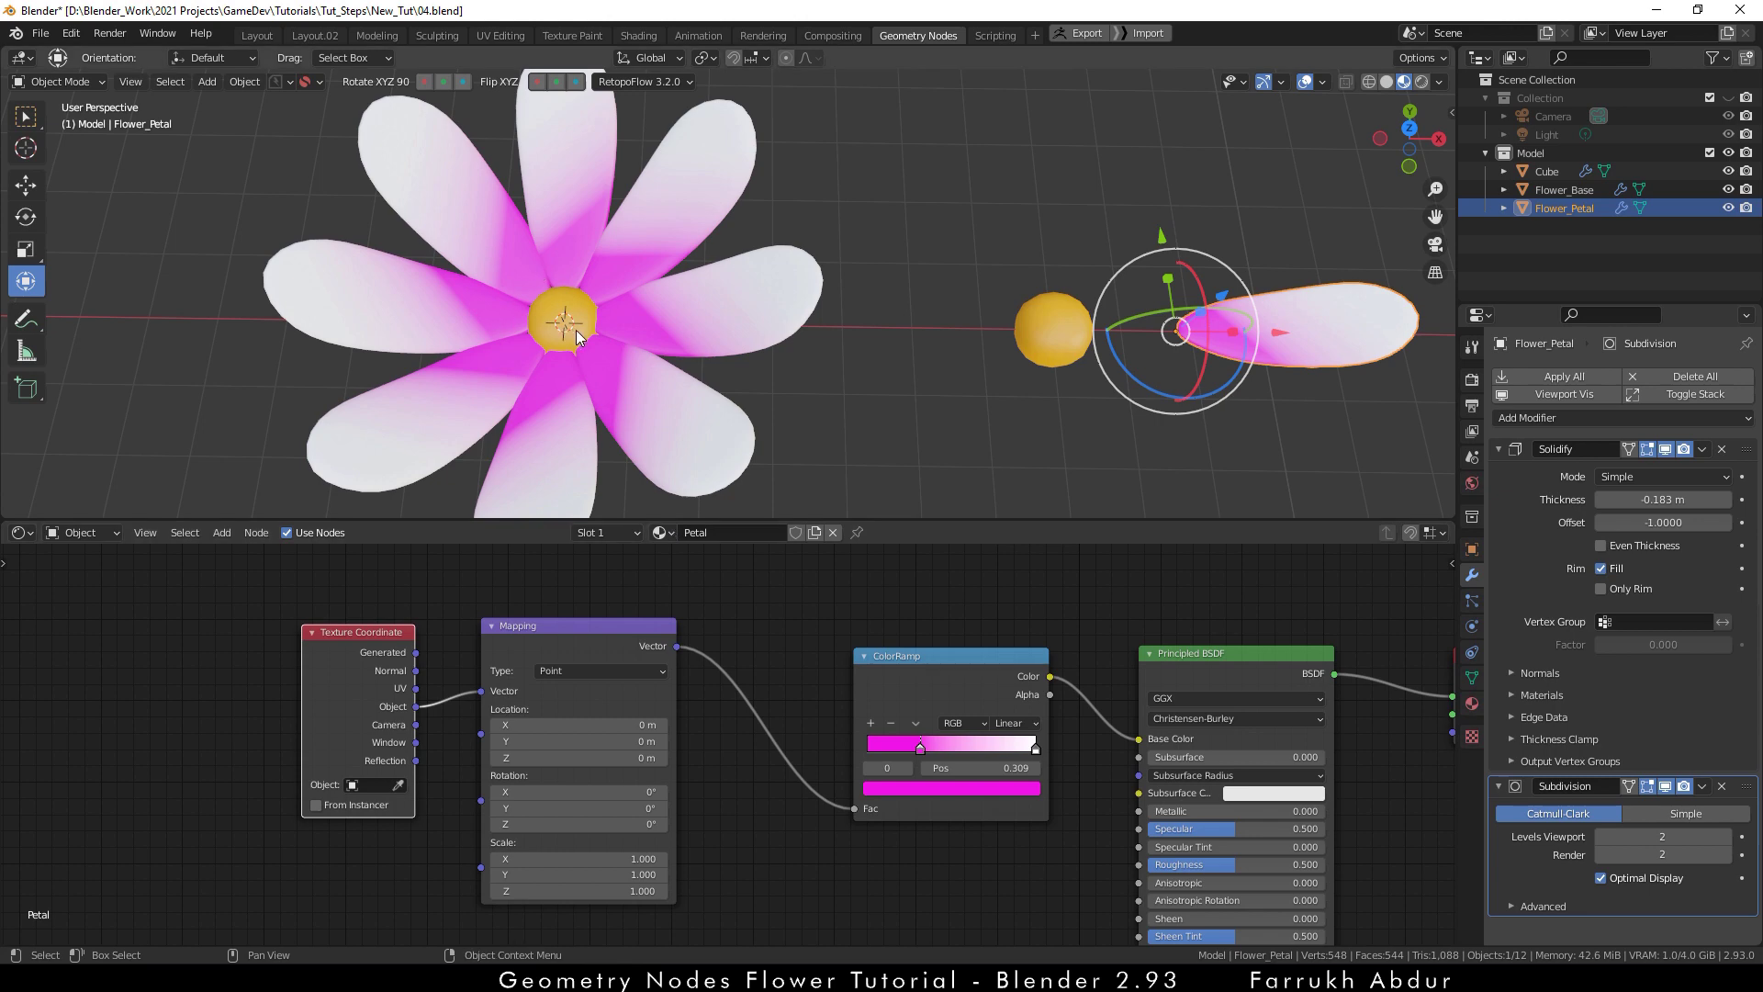
- Set the Mapping node's X rotation to -45°
left_click(594, 793)
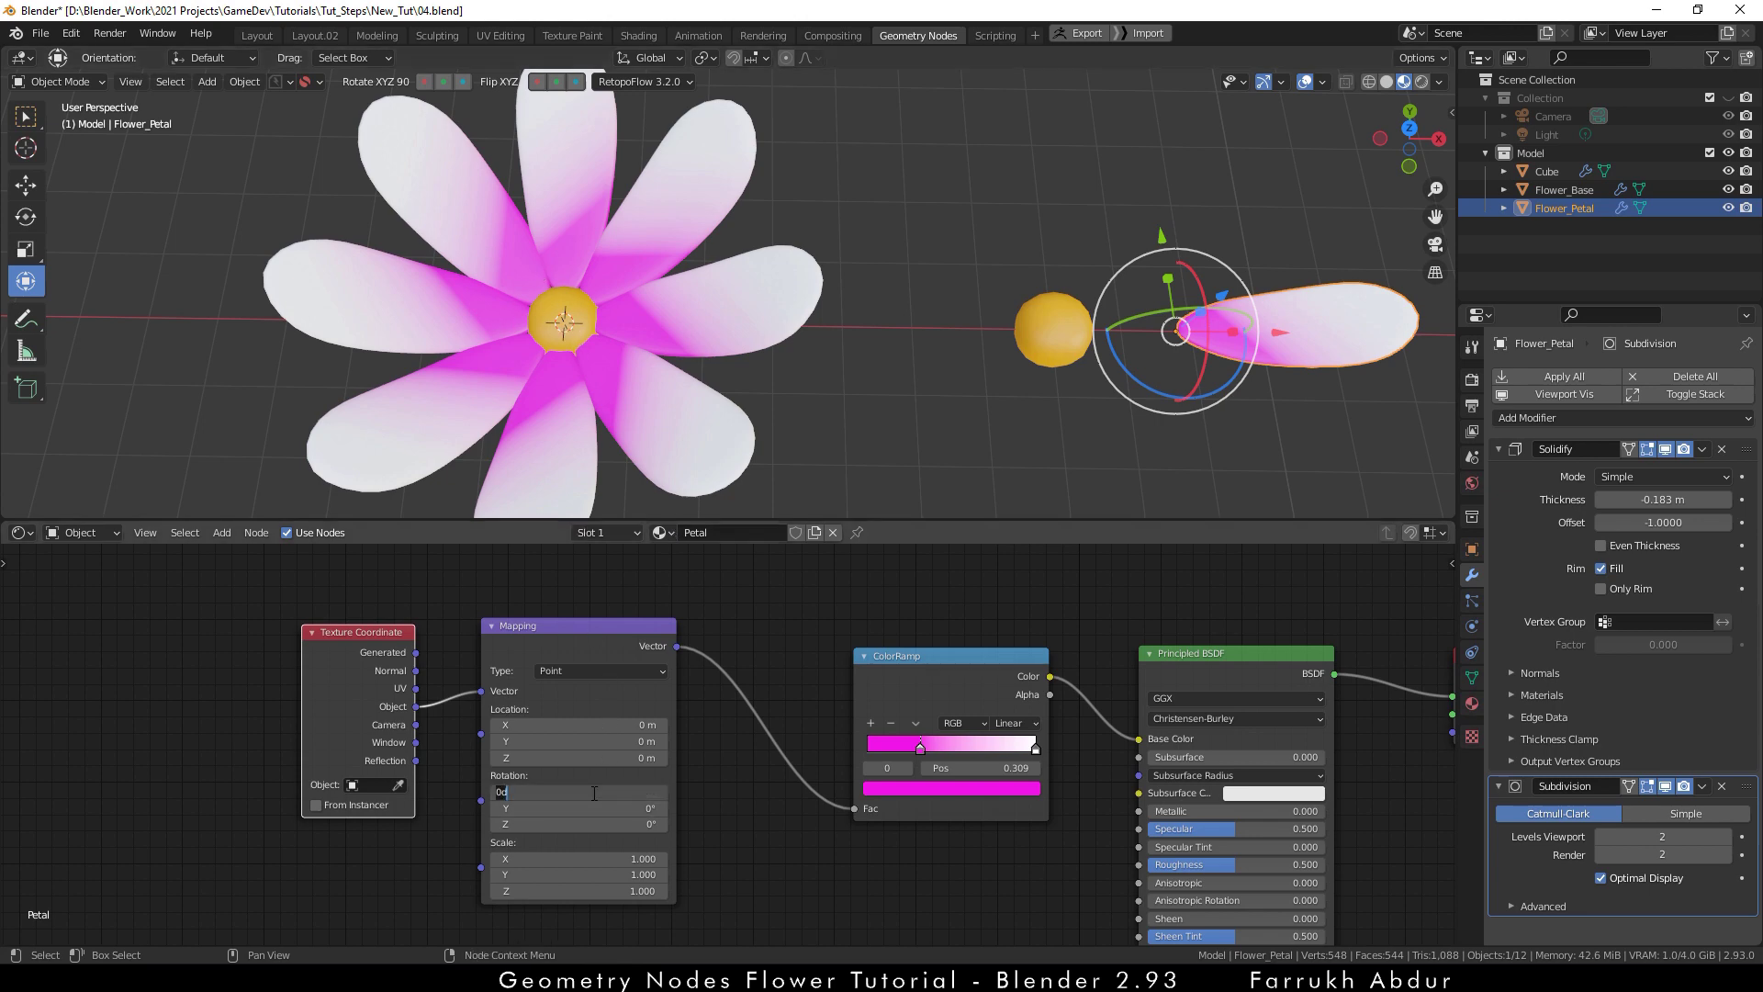
type("-45")
key("Return")
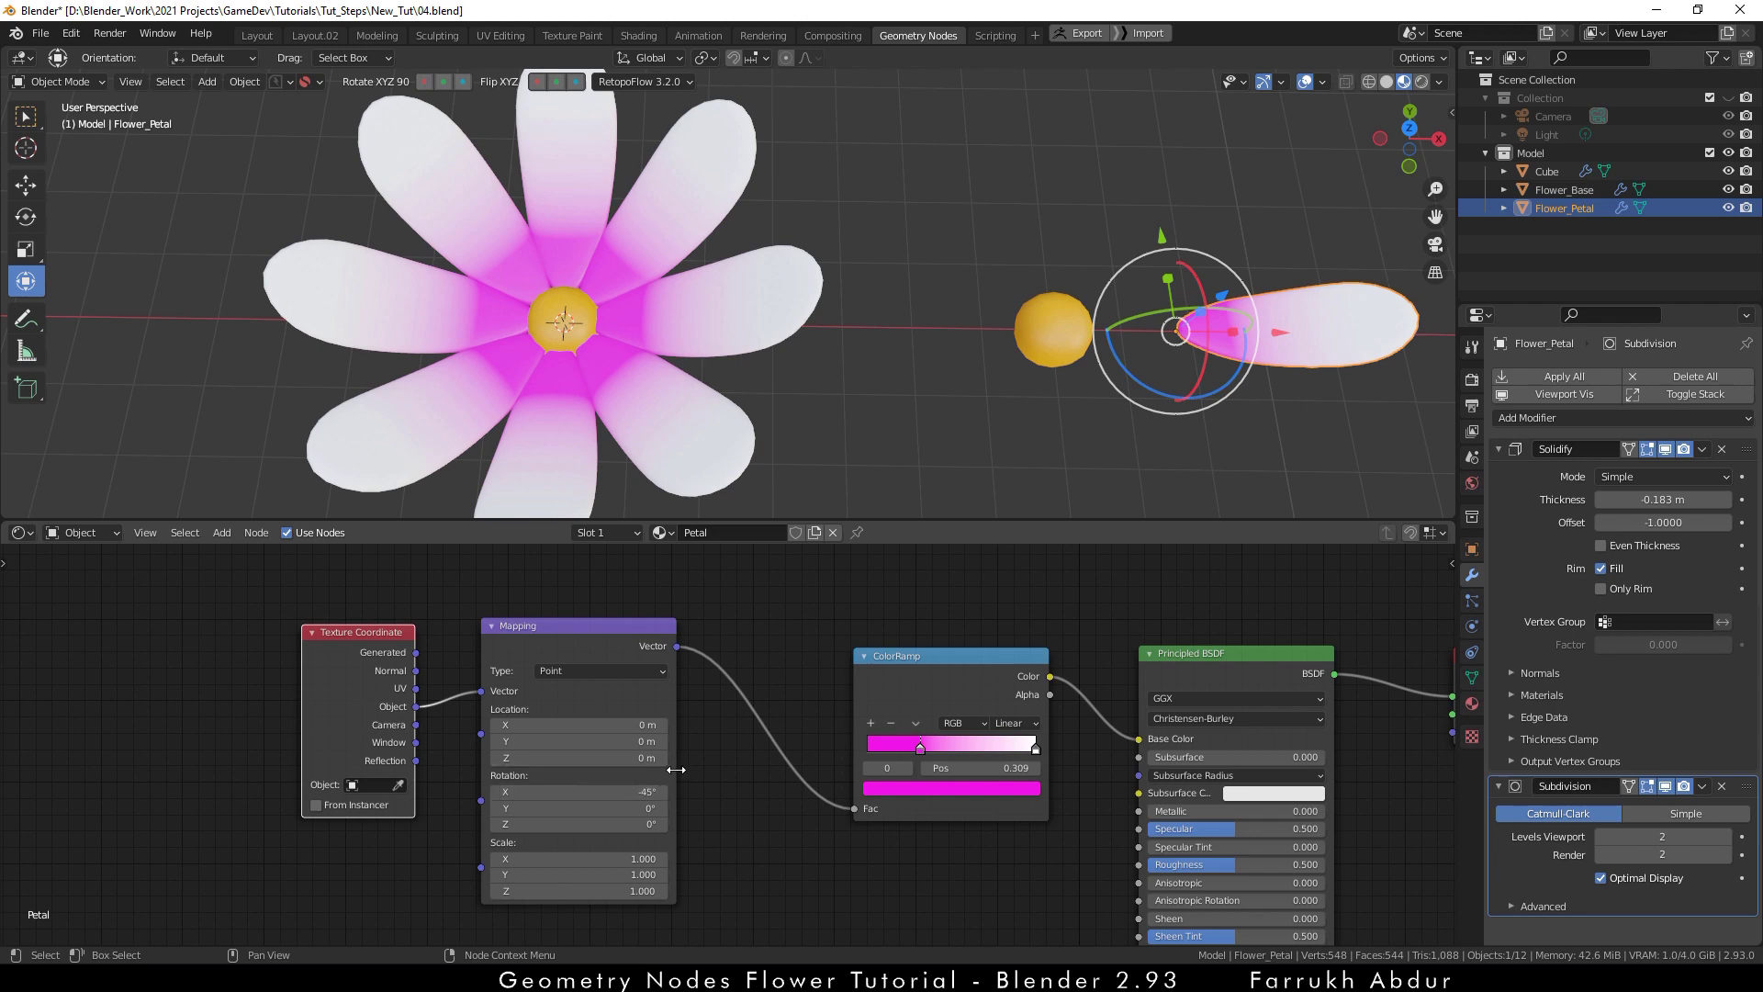
- Set the ColorRamp interpolation to B-Spline and slide the magenta stop past the middle of the ramp
left_click(1001, 721)
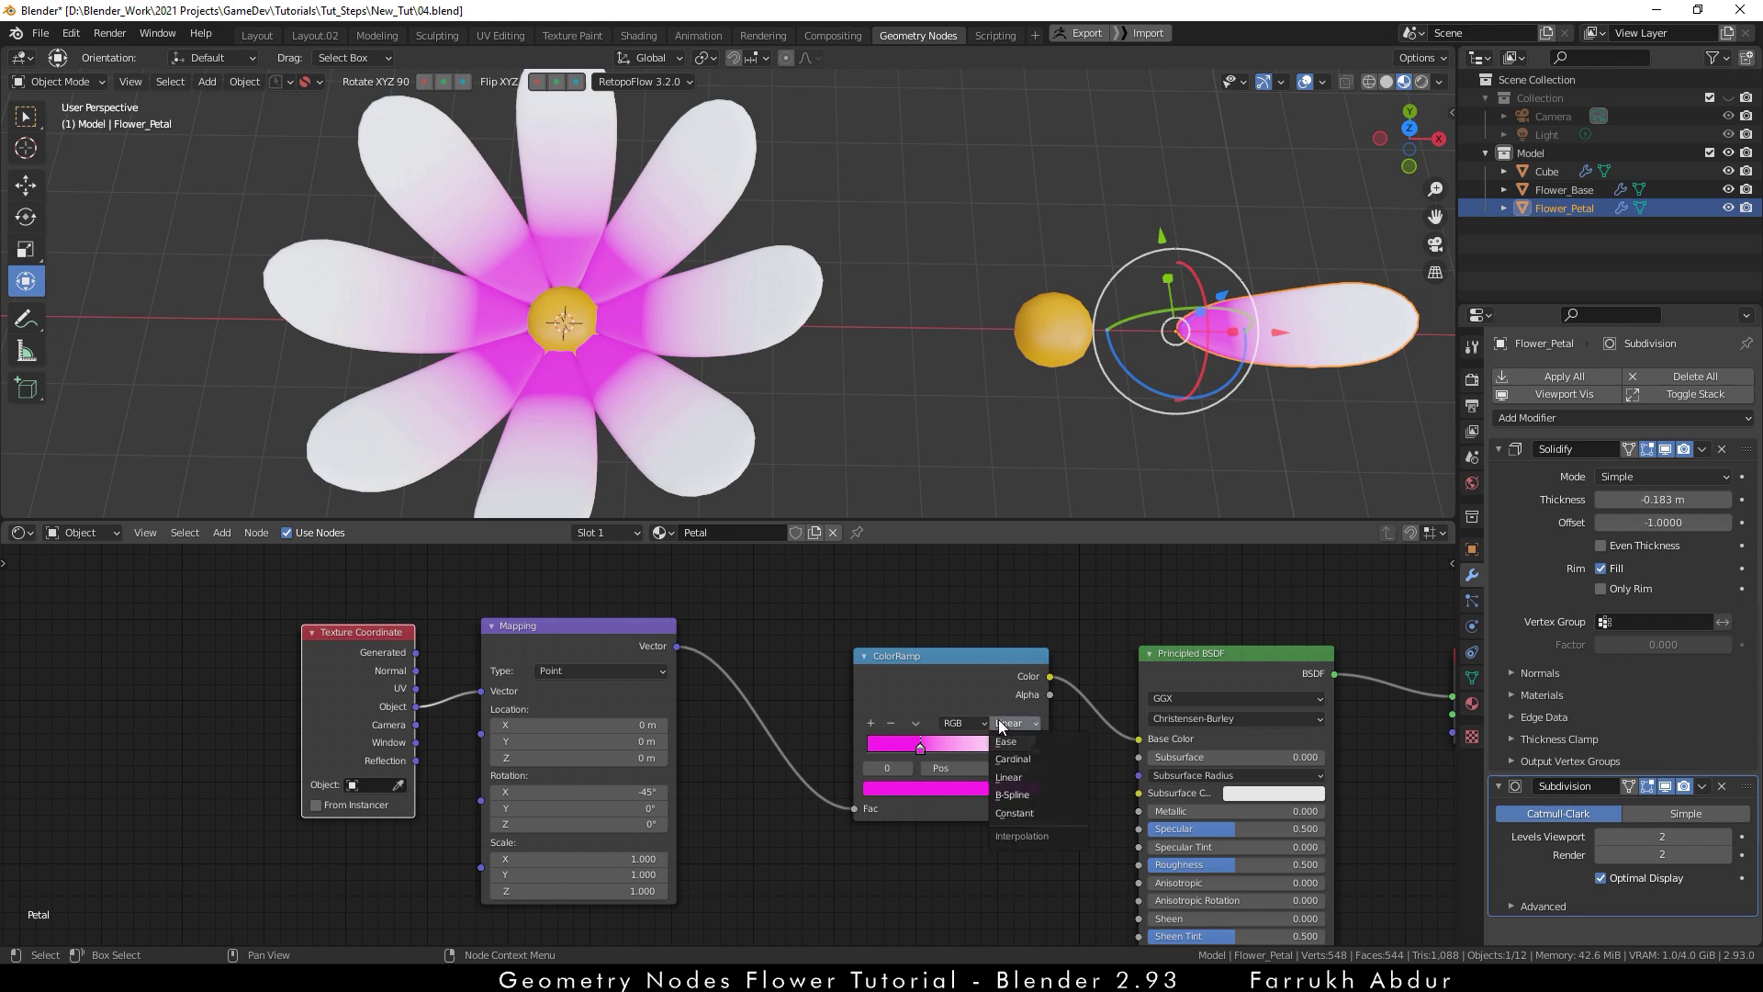
left_click(1025, 797)
scroll(711, 766, "up", 1)
left_click_drag(943, 758, 1008, 757)
- Change the ColorRamp's end stop from white to a pale pink and deselect the petal
left_click(1061, 748)
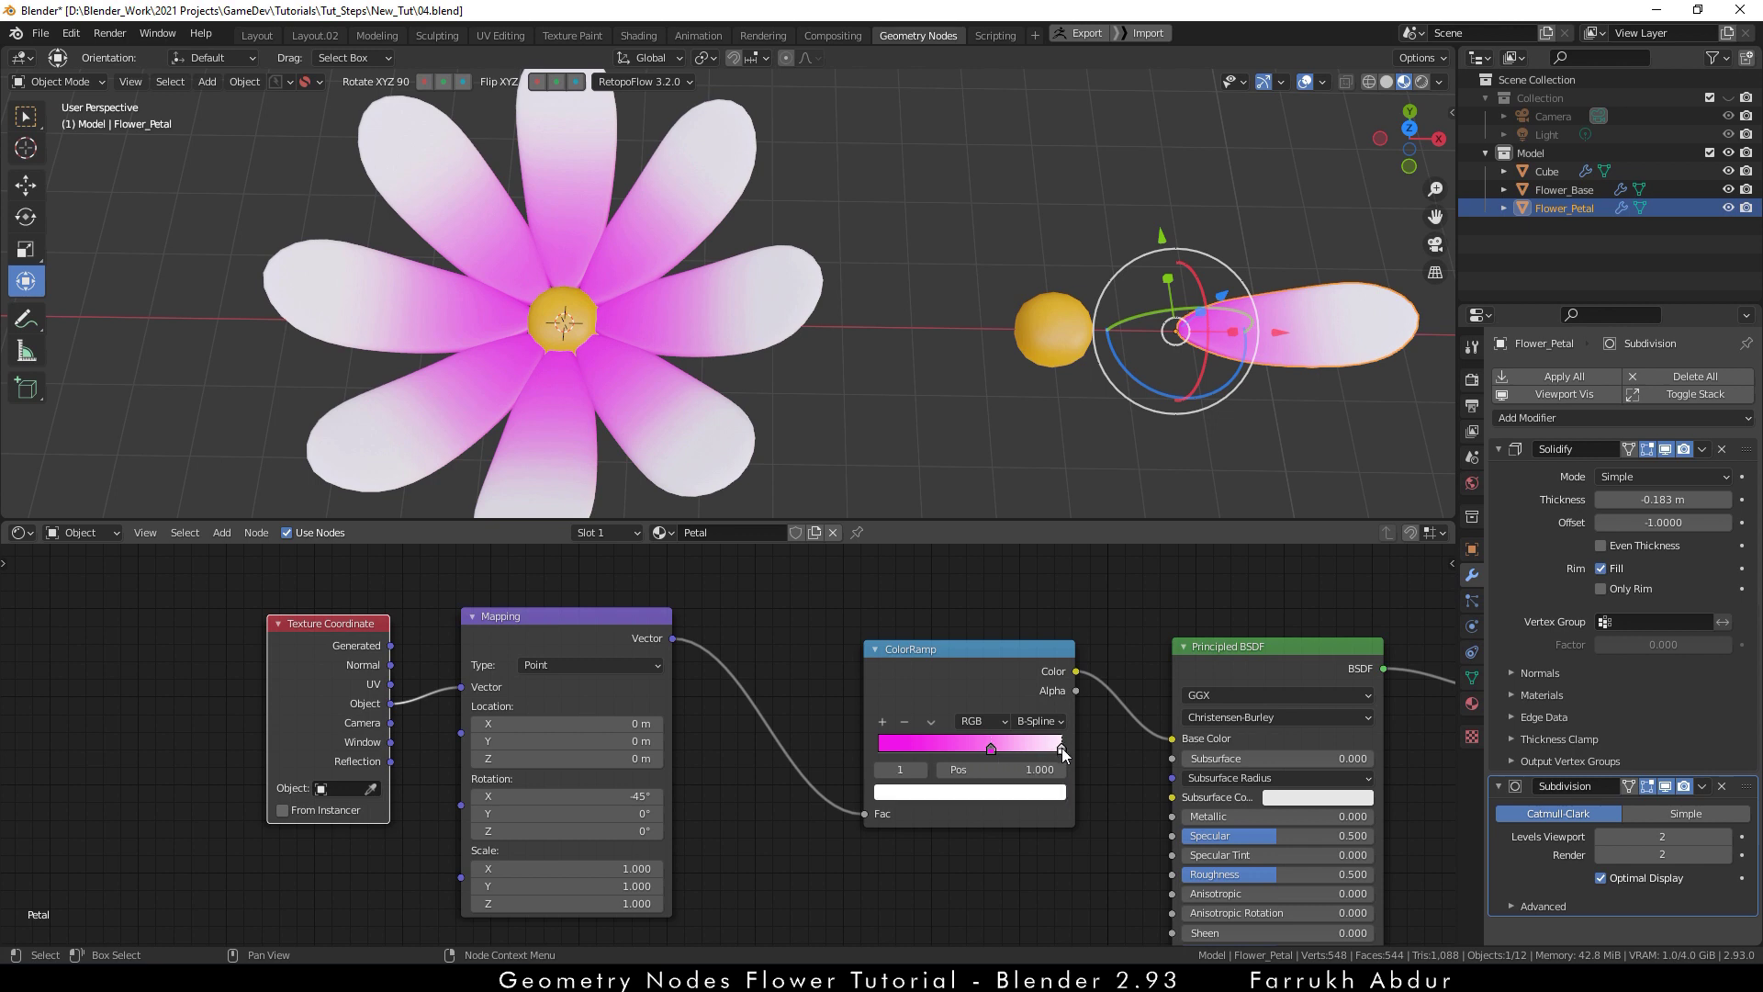
left_click(1009, 791)
left_click_drag(949, 604, 947, 616)
left_click(851, 361)
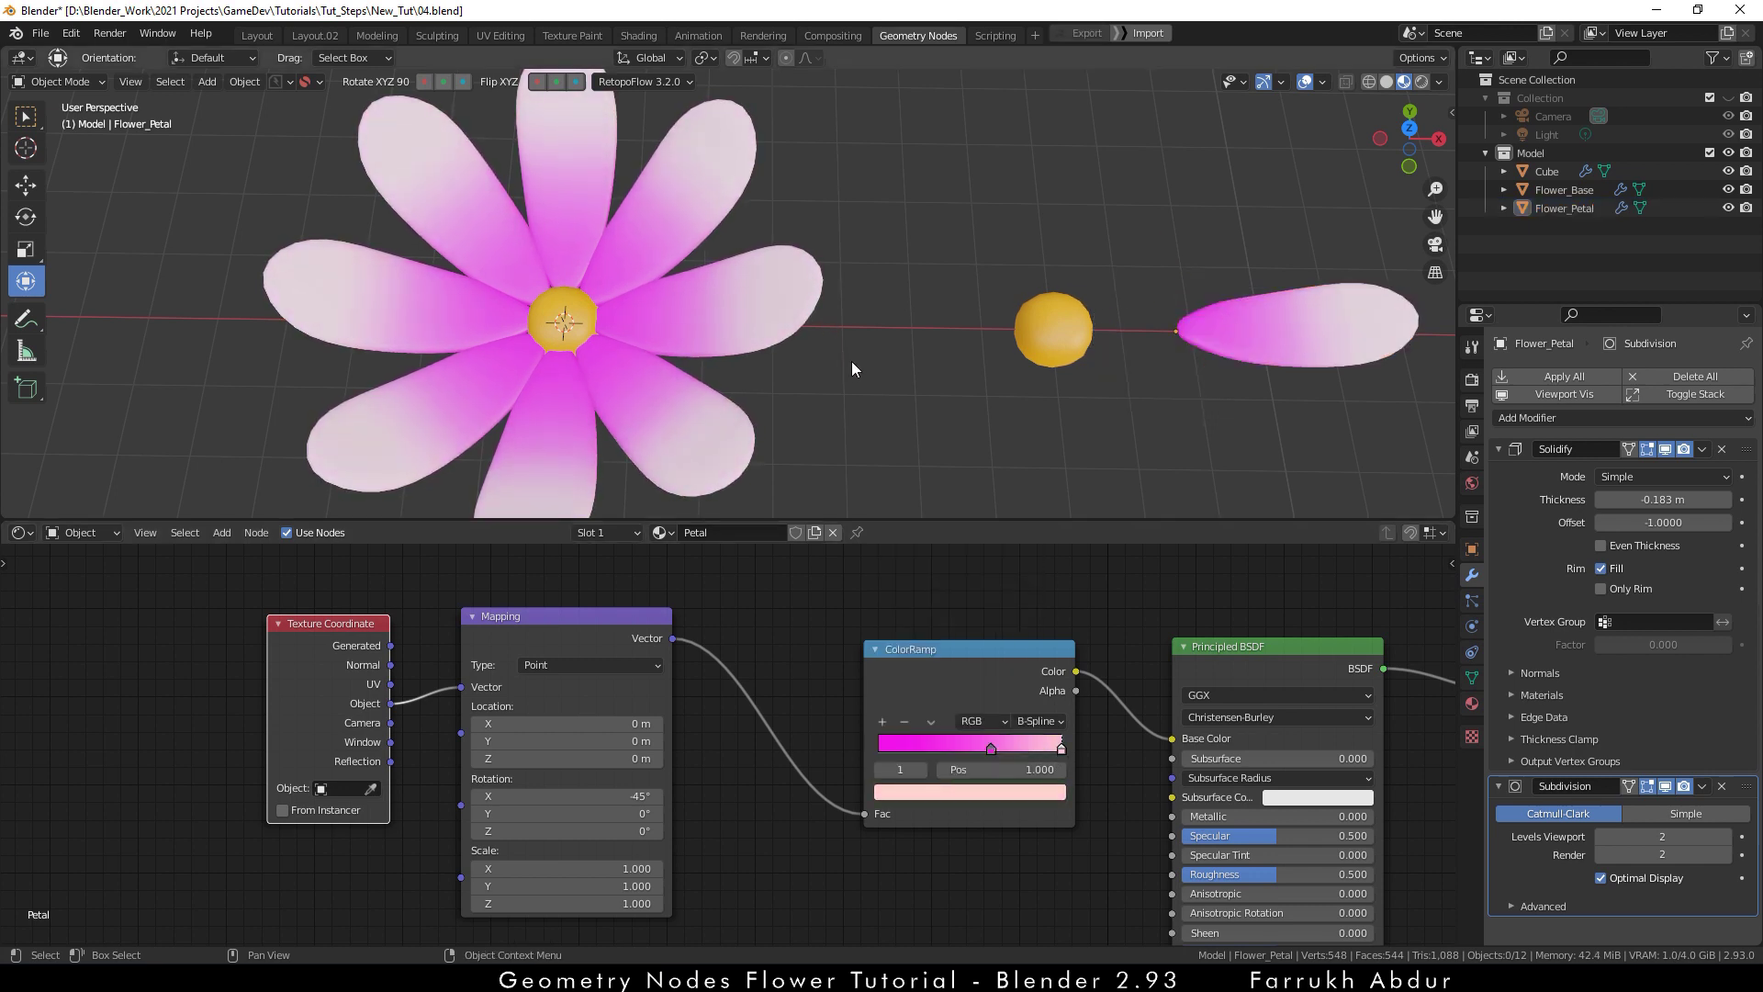
scroll(851, 361, "down", 3)
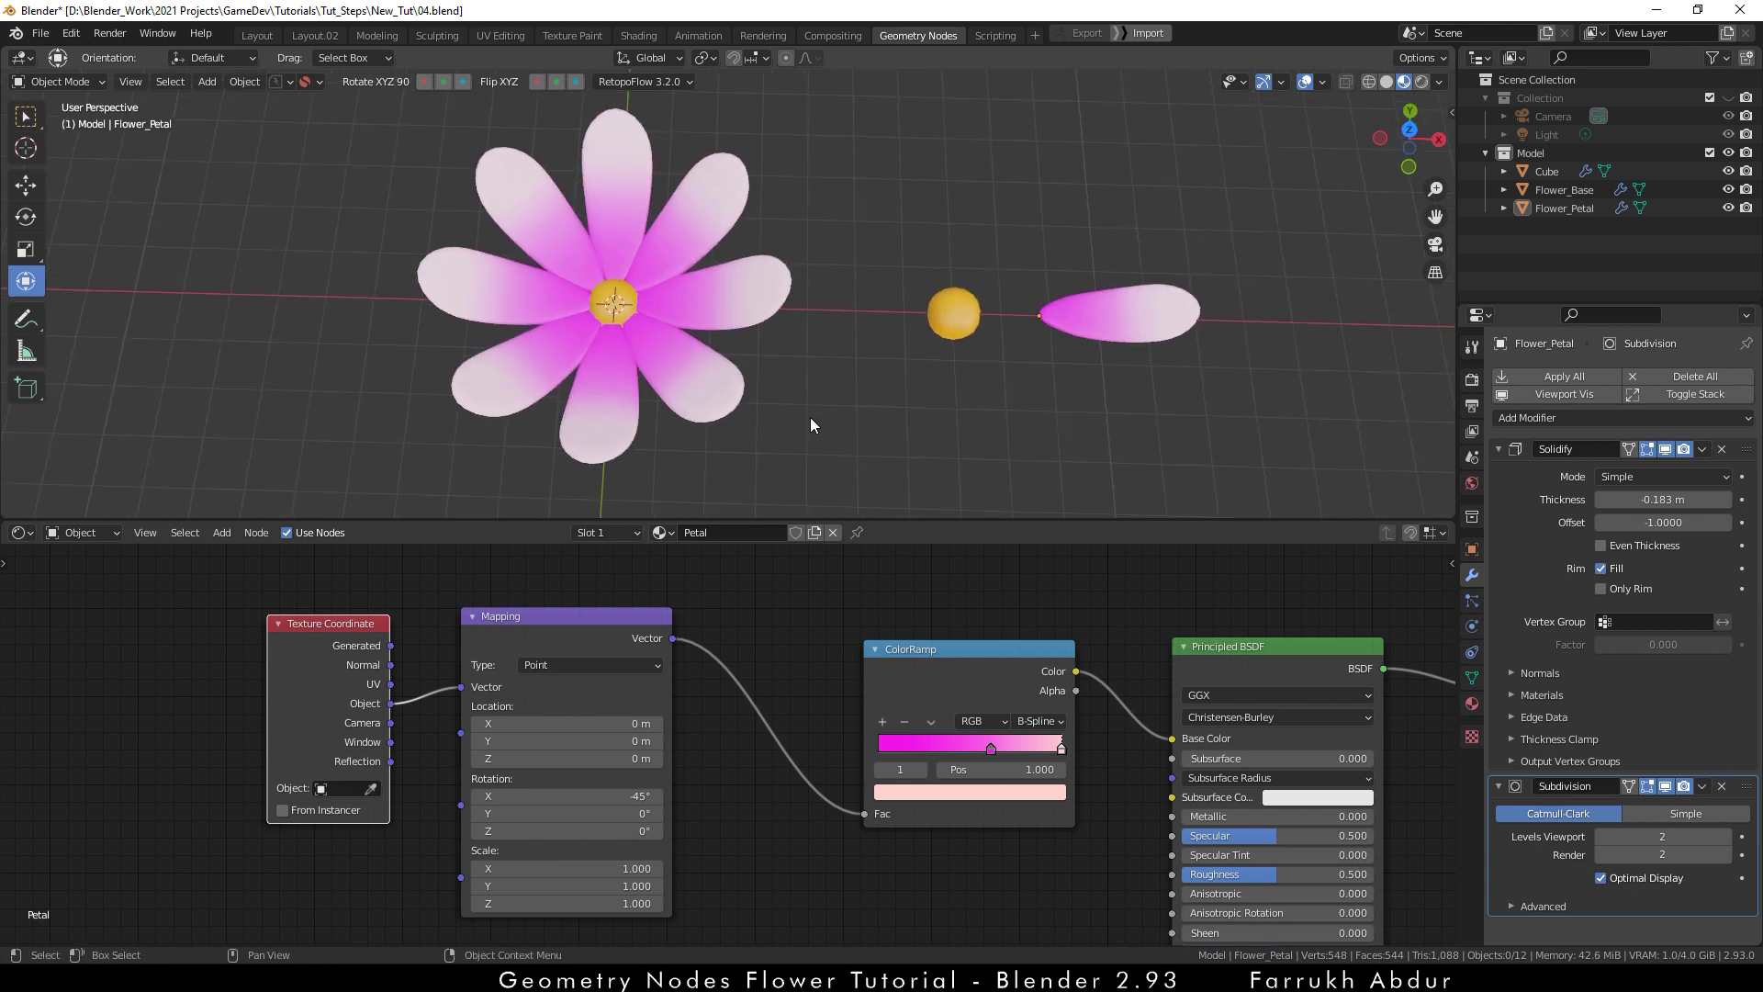
scroll(789, 423, "up", 2)
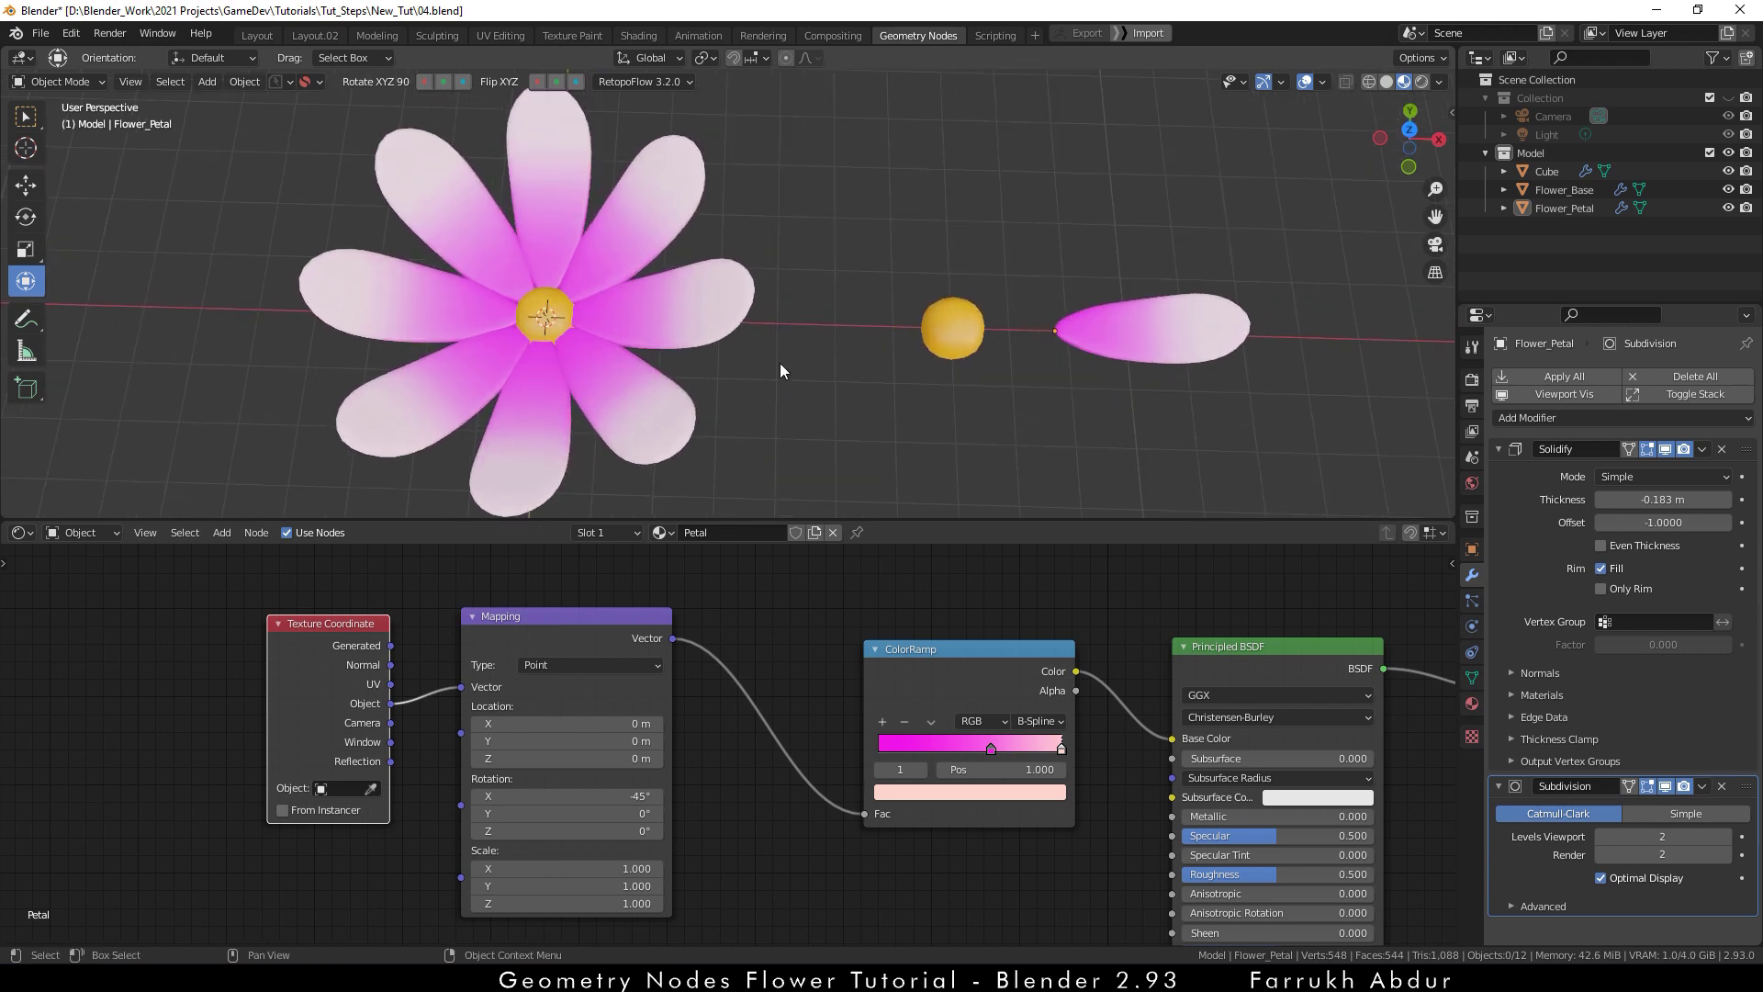
- Switch the node area to the Geometry Node Editor and select the Flower_Base flower
left_click(20, 533)
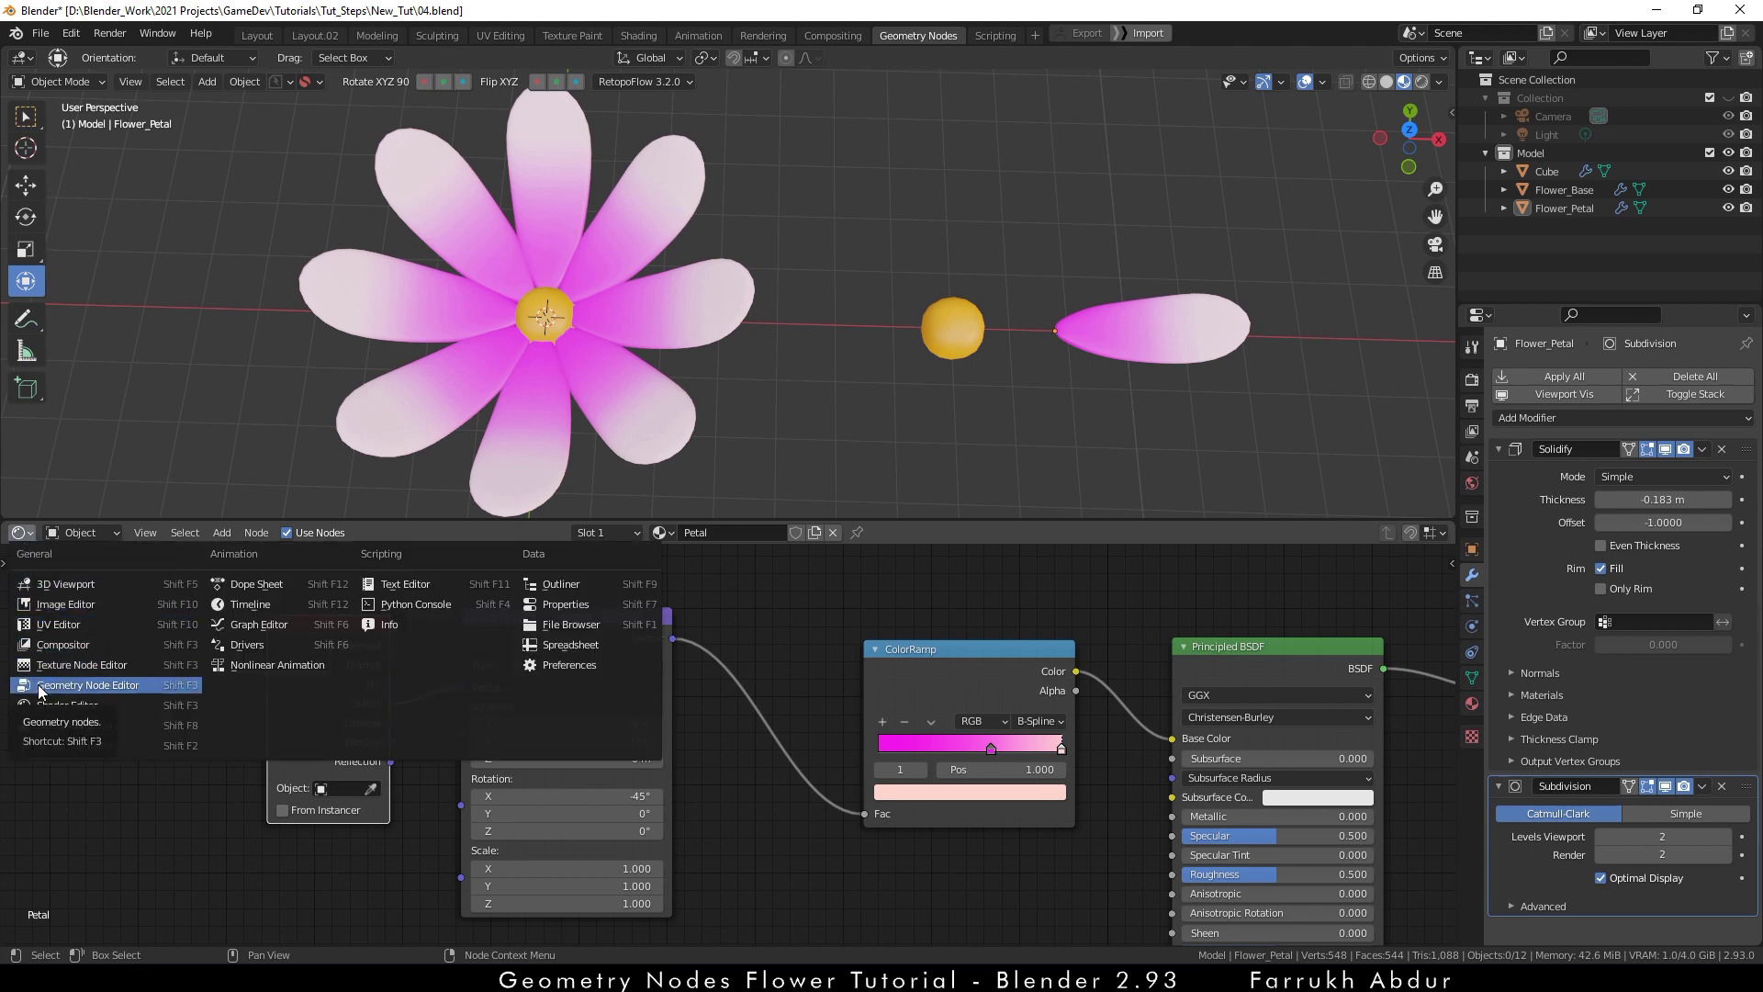
left_click(87, 685)
left_click(696, 381)
middle_click_drag(701, 393, 845, 387)
scroll(836, 422, "up", 4)
scroll(744, 393, "down", 1)
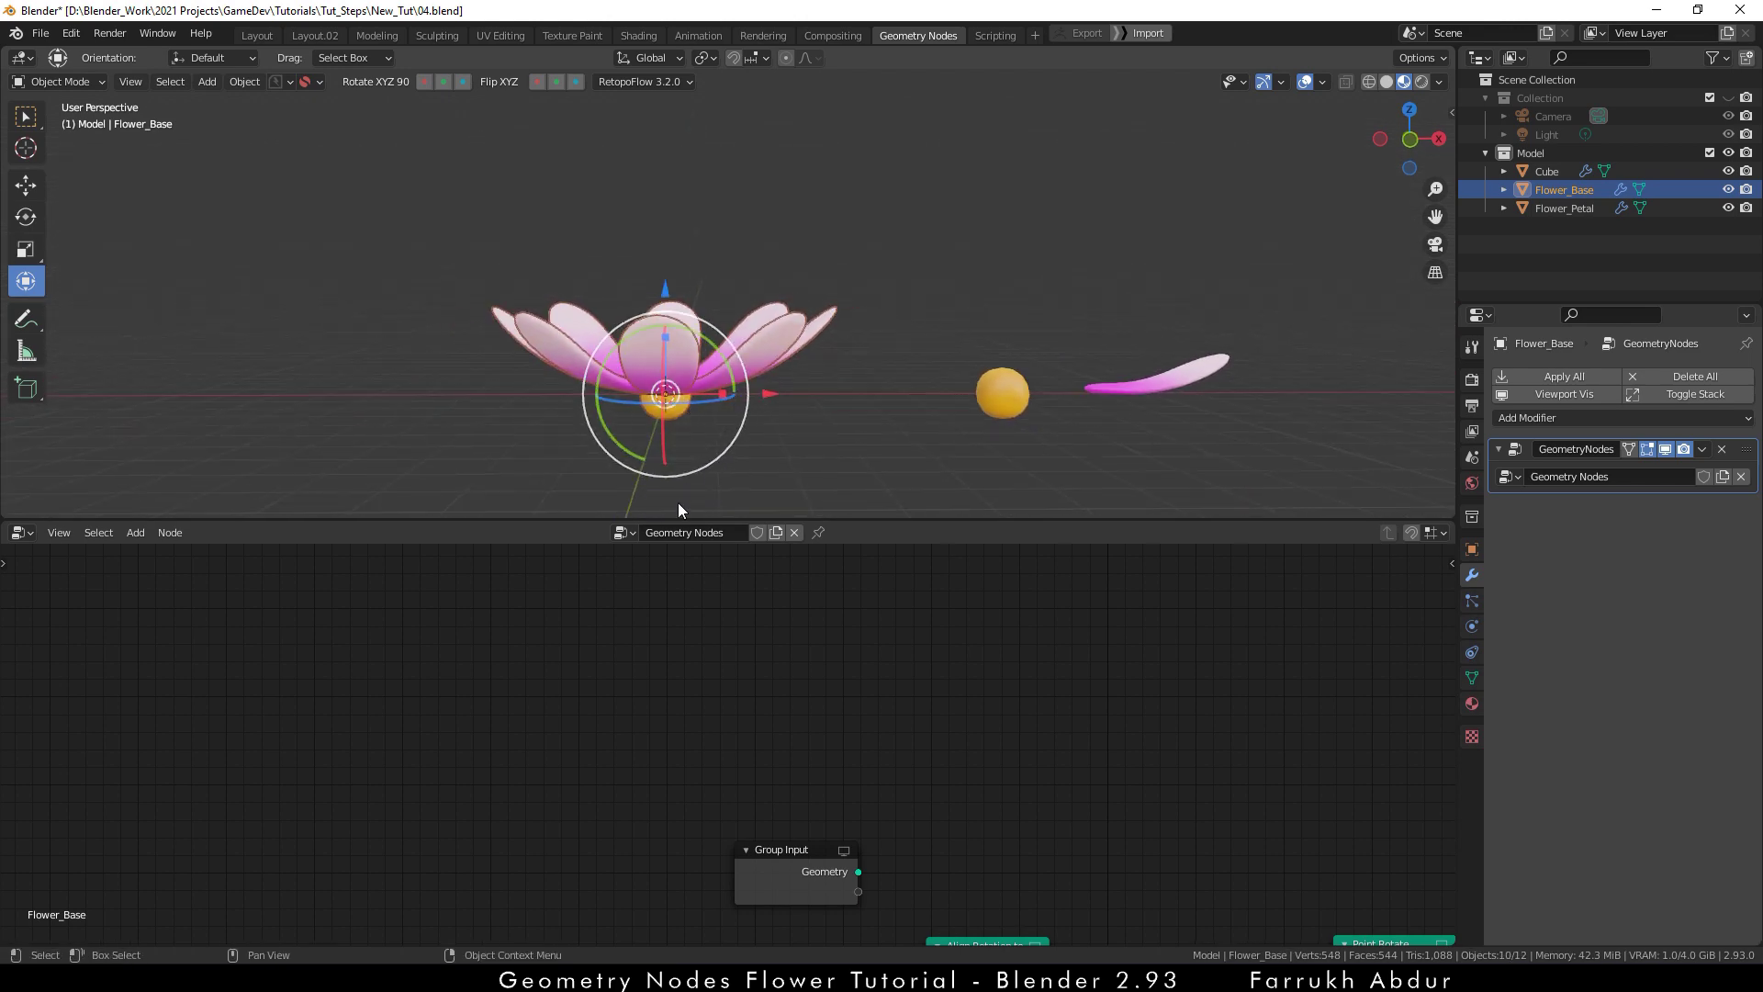
- Raise Flower_Base along Z well above the 3D cursor and deselect it
left_click_drag(668, 299, 670, 124)
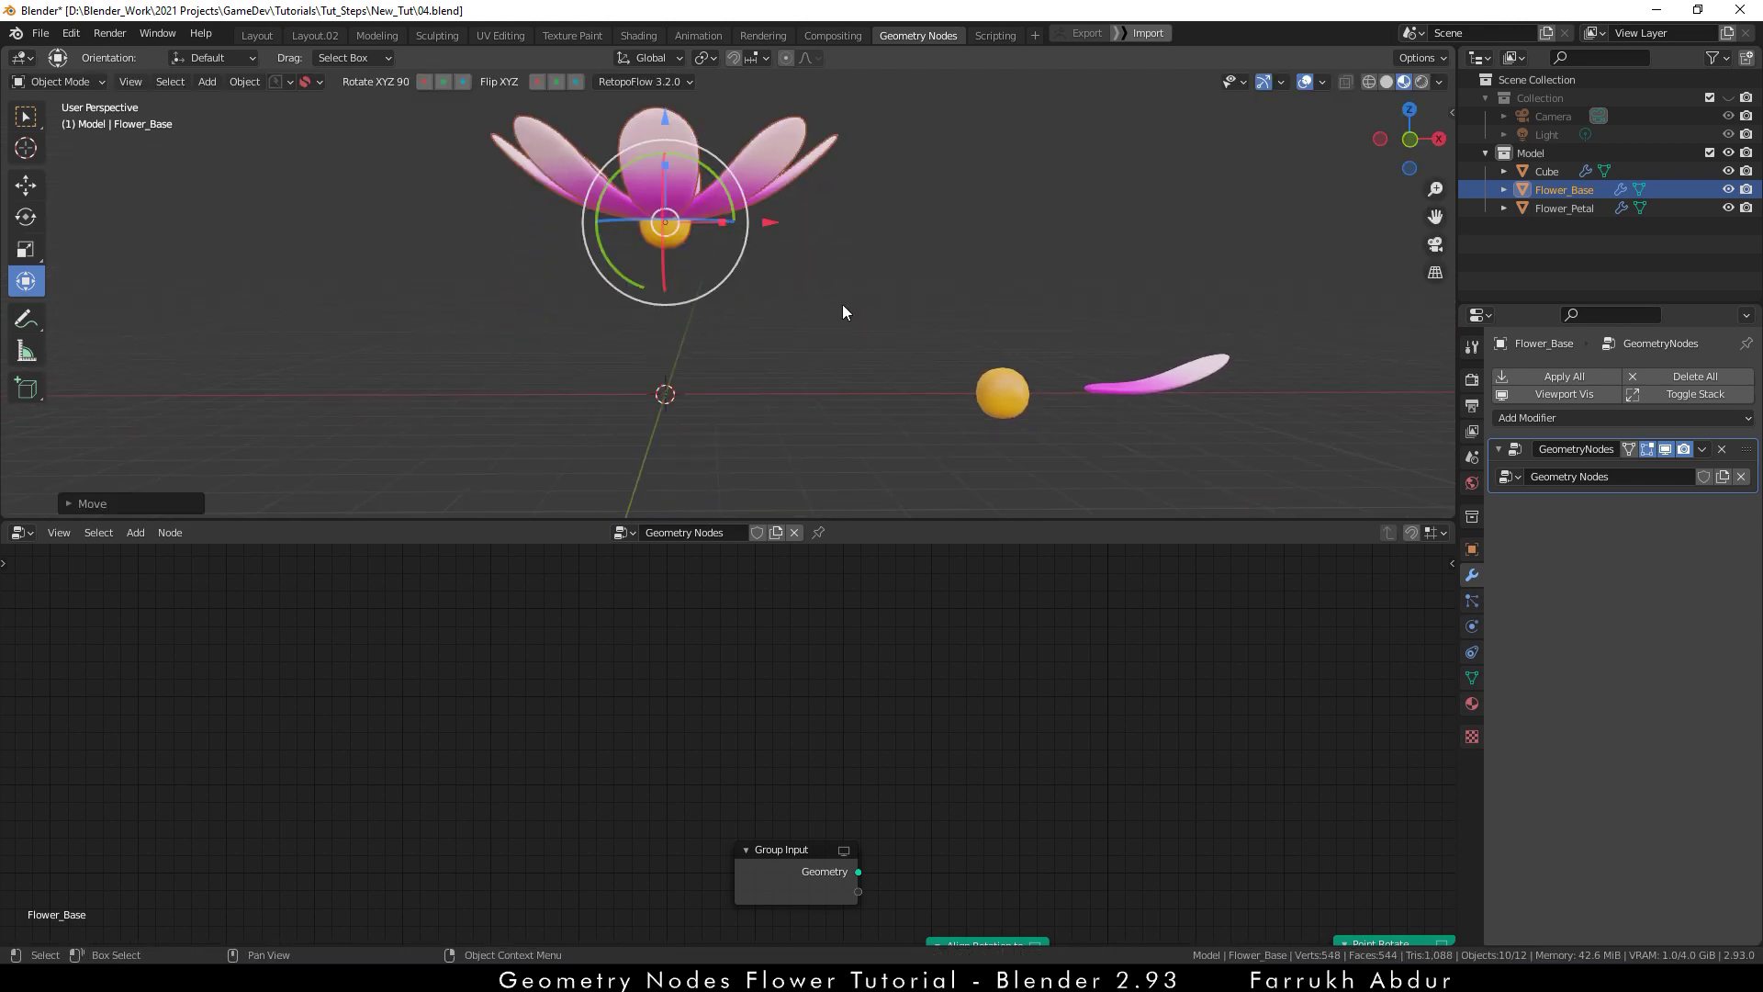
middle_click_drag(841, 304, 856, 373)
left_click(855, 373)
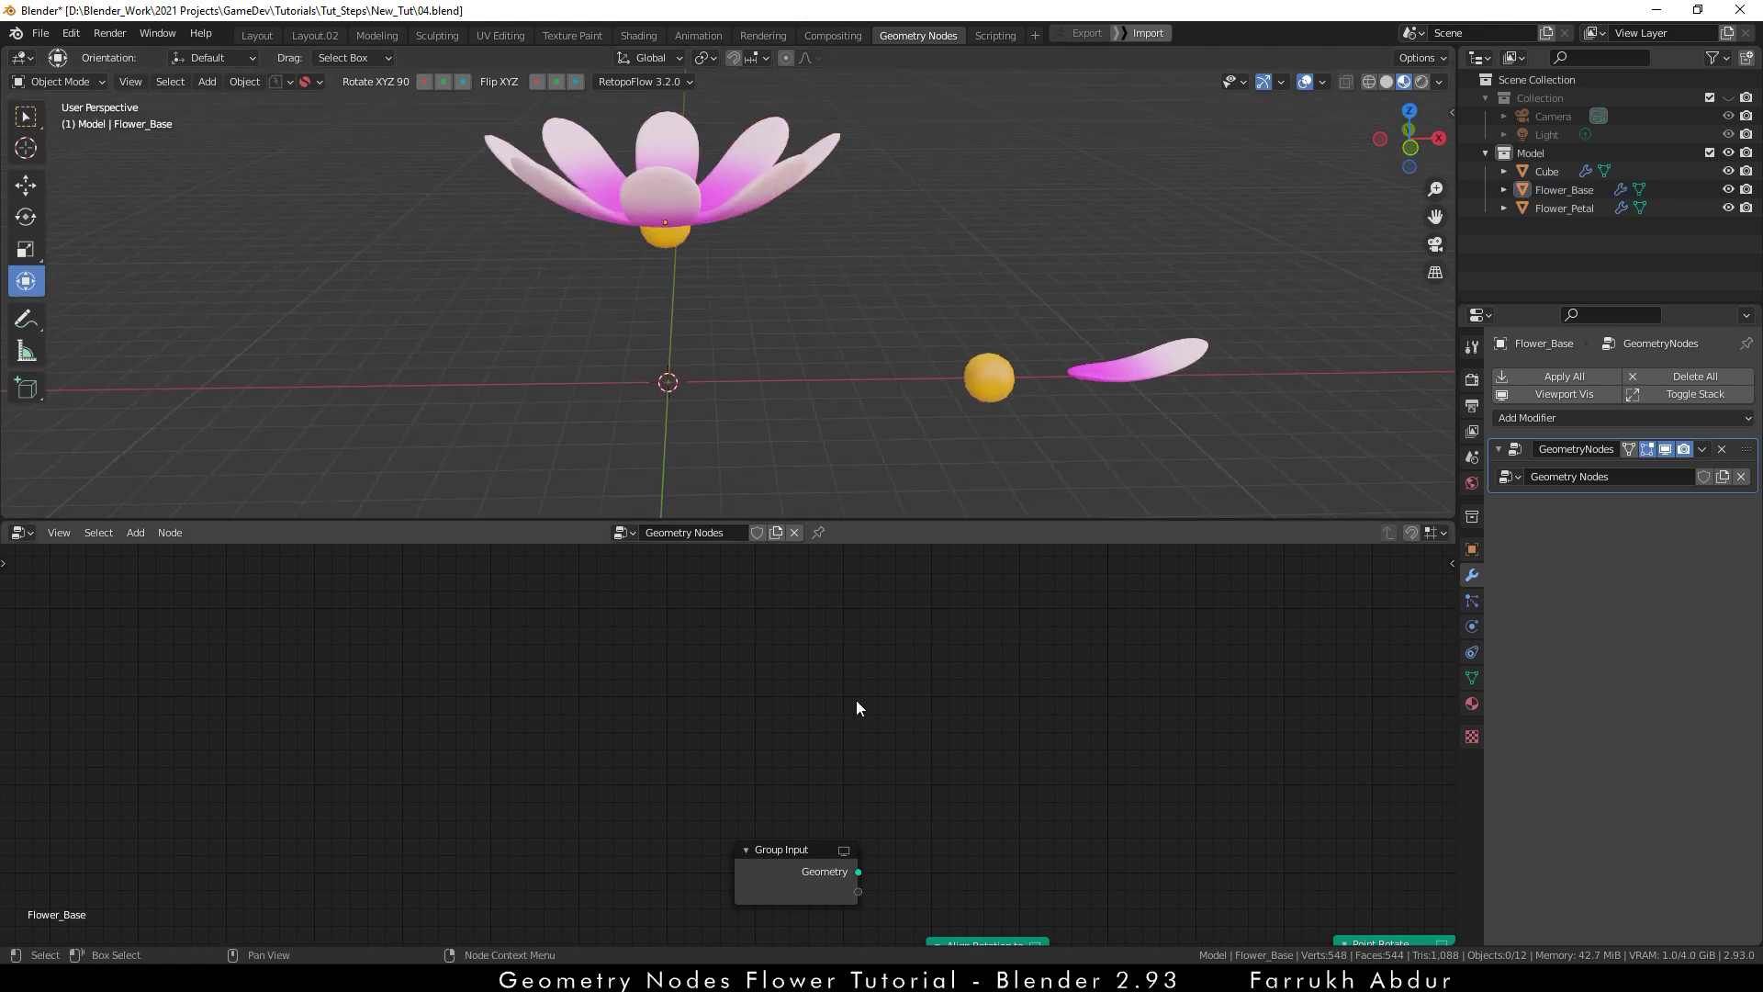
- Add a Bezier curve at the 3D cursor below the raised flower
scroll(840, 720, "down", 3)
middle_click_drag(872, 698, 560, 912)
scroll(698, 697, "up", 1)
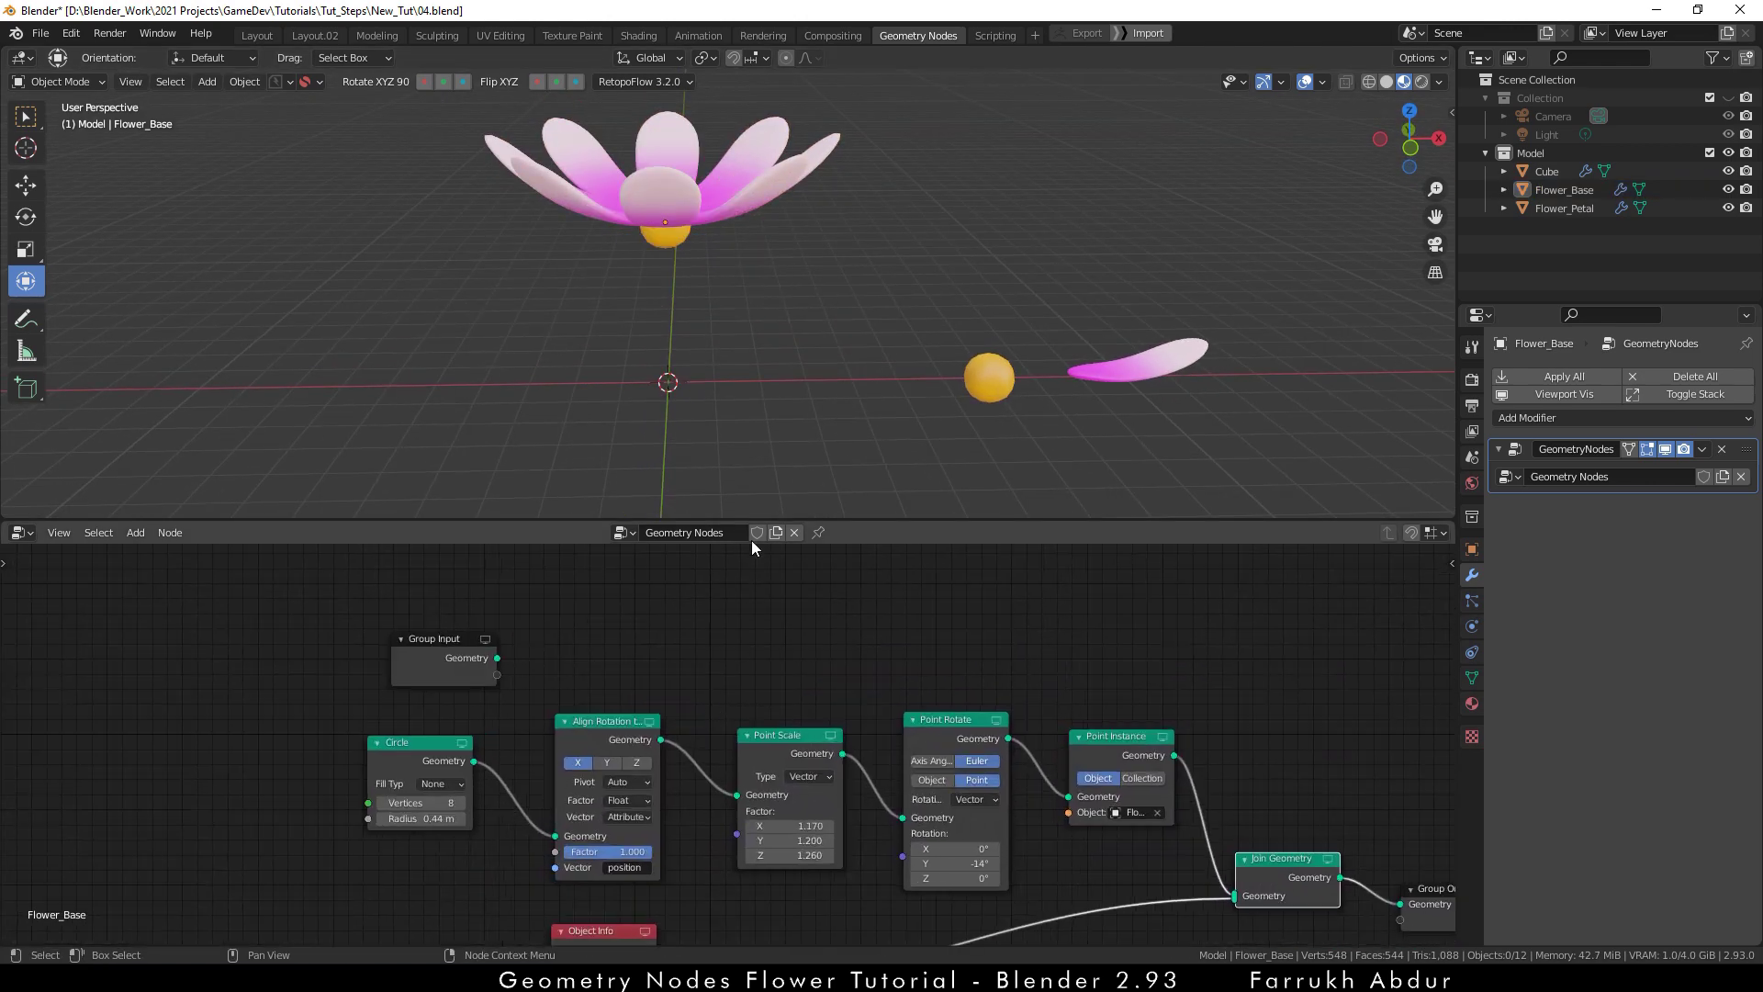
scroll(764, 371, "up", 1)
middle_click_drag(765, 368, 767, 409, "shift")
key("shift+a")
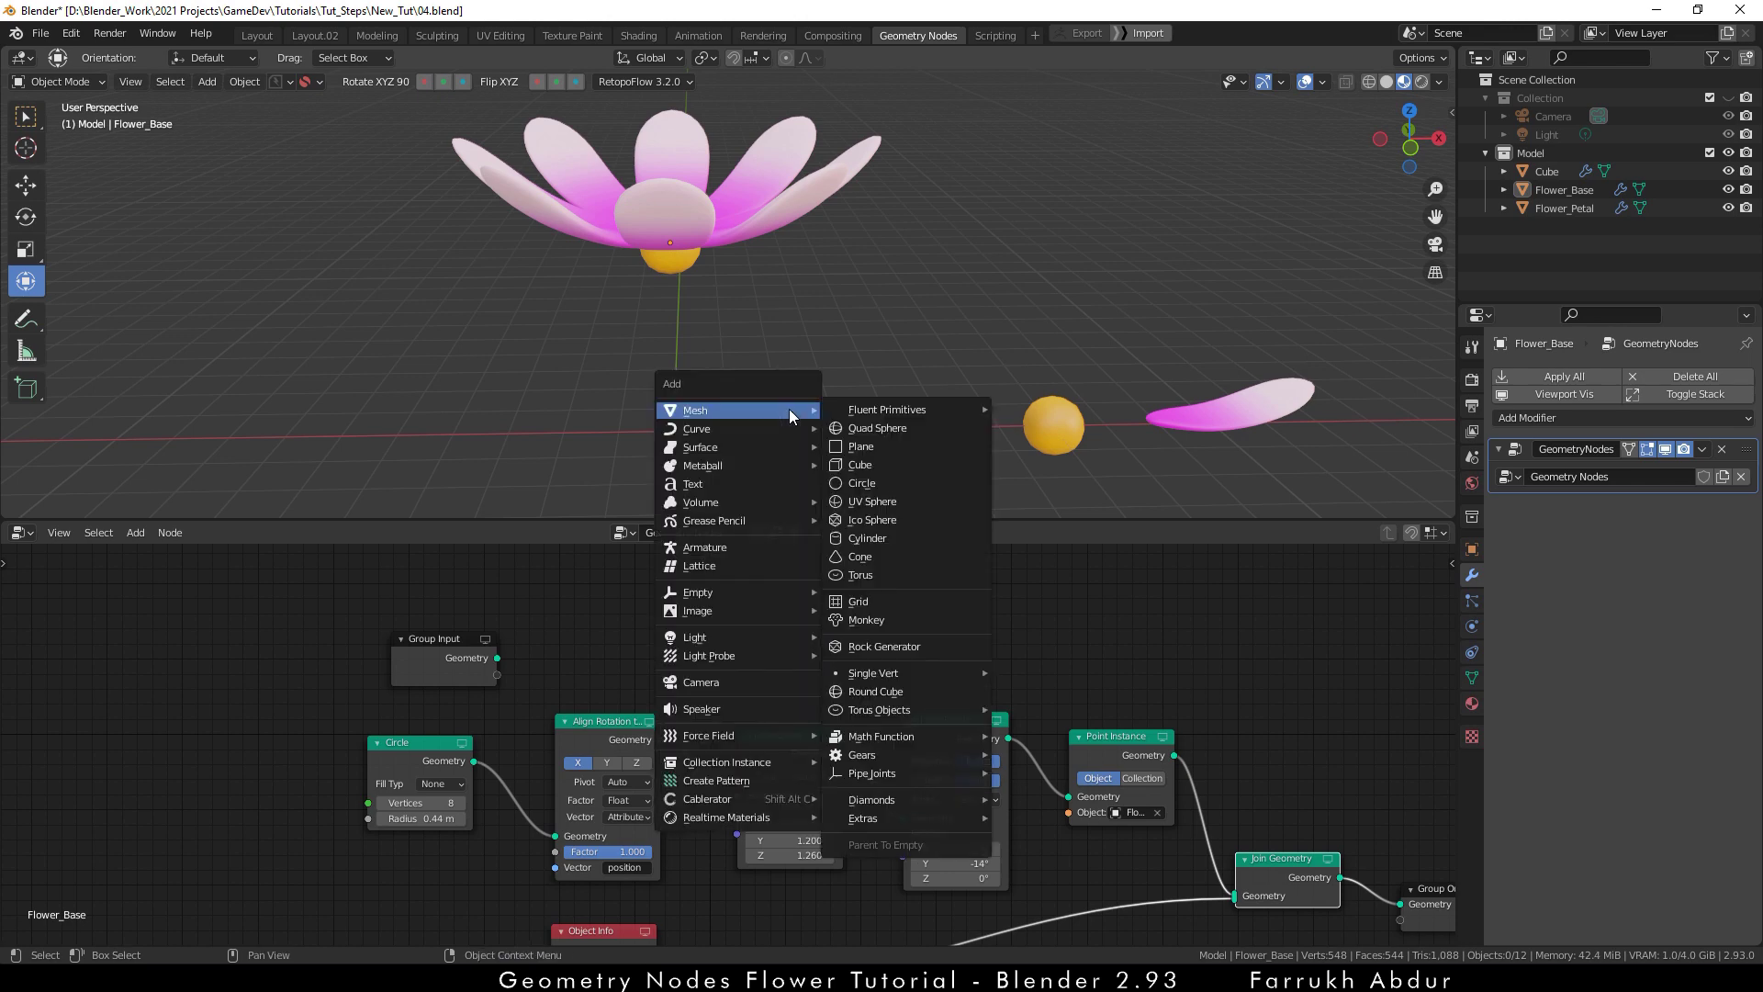
mouse_move(769, 433)
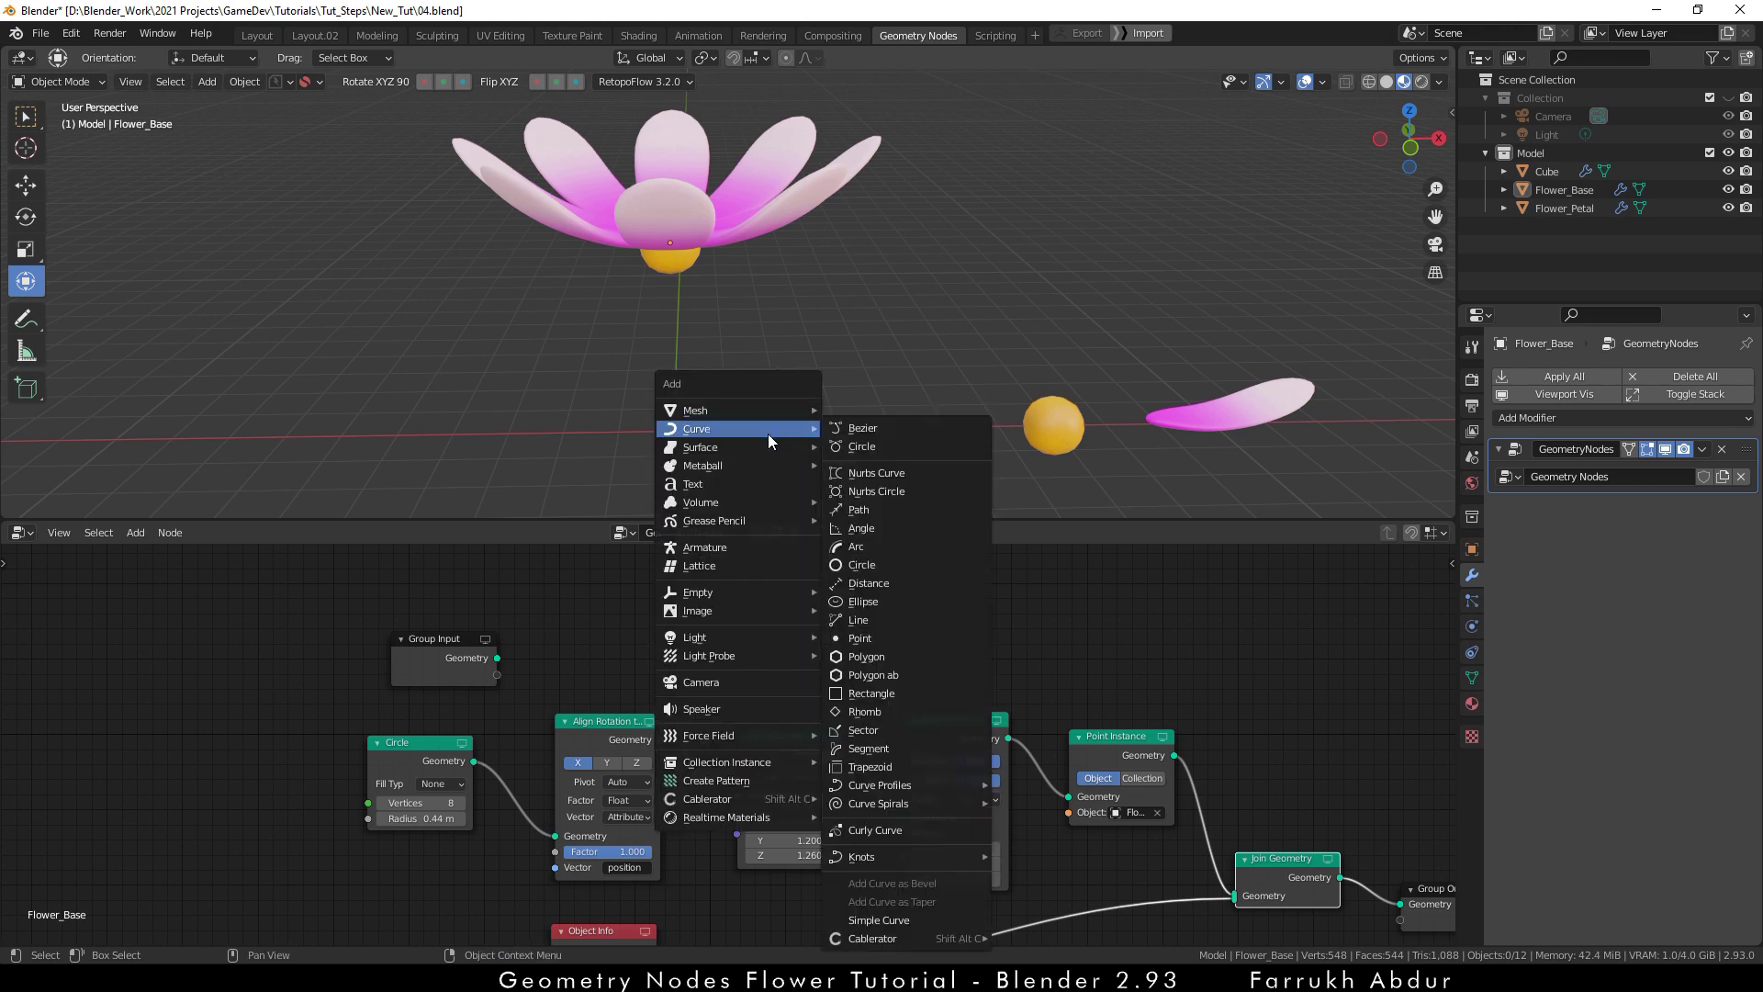
left_click(892, 431)
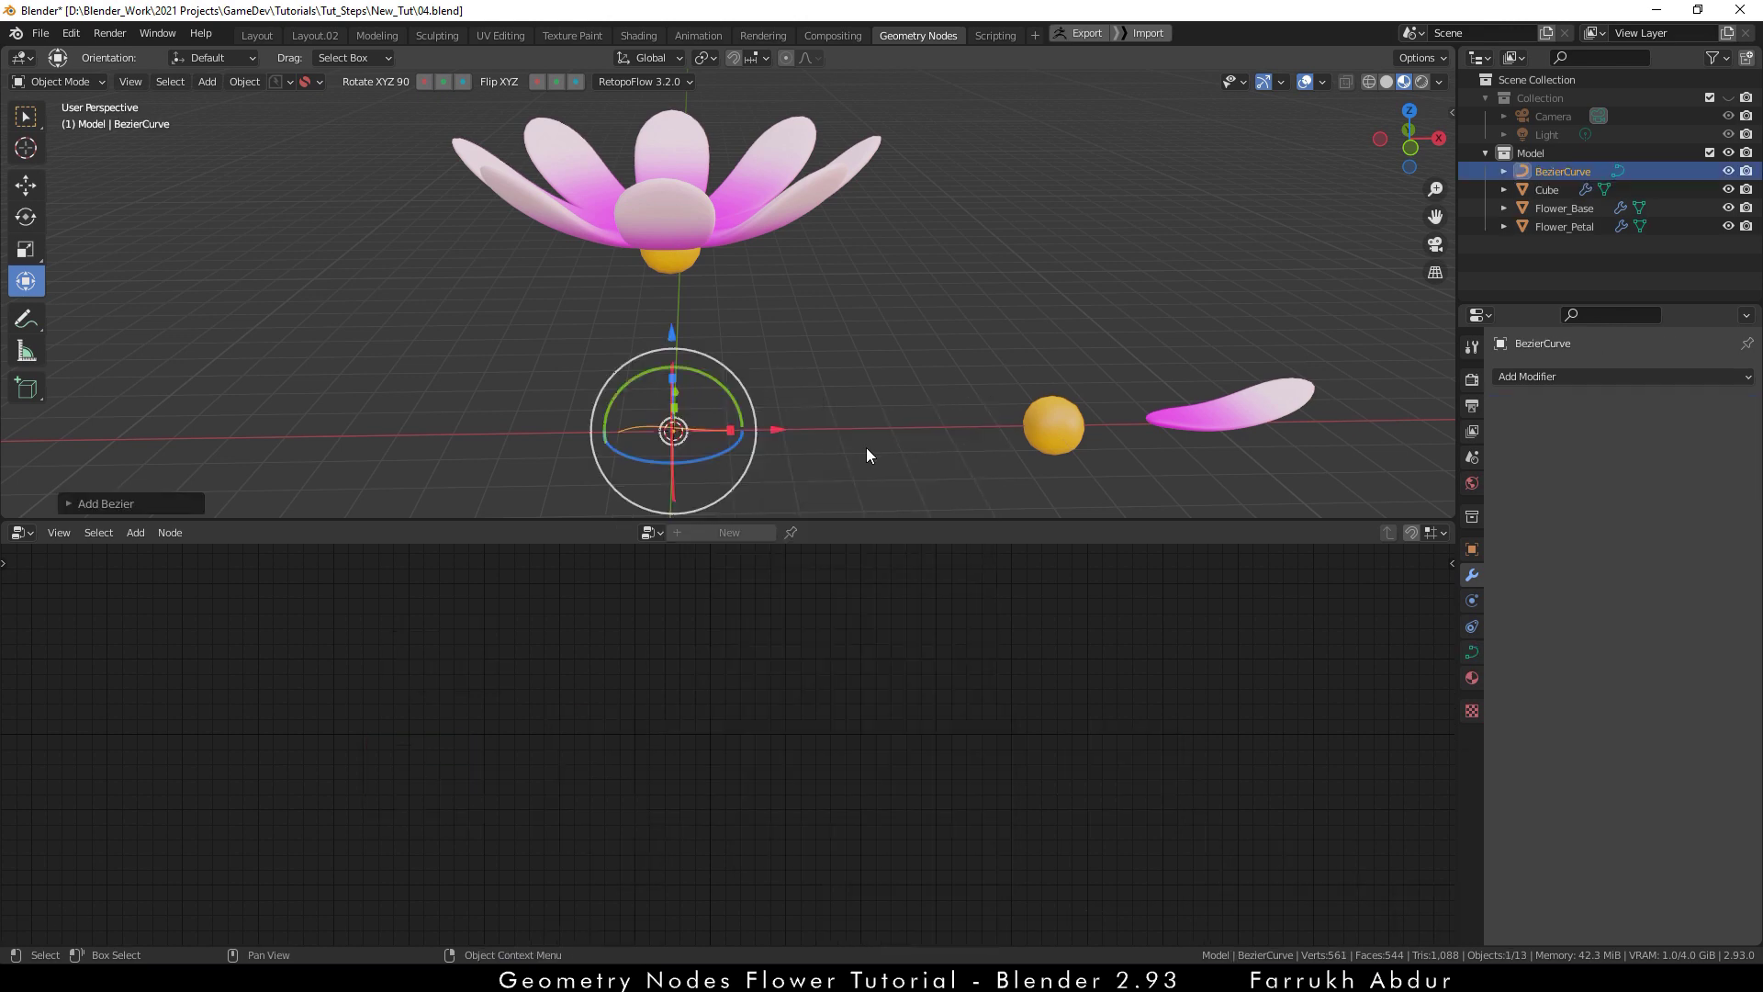
- Rotate the Bezier curve 90° about the Y axis so it stands upright
key("r")
key("y")
key("9")
key("0")
key("Return")
- Scale up the Bezier curve until its upper end reaches just below the flower's centre
middle_click_drag(858, 472, 873, 421)
key("s")
left_click(1278, 141)
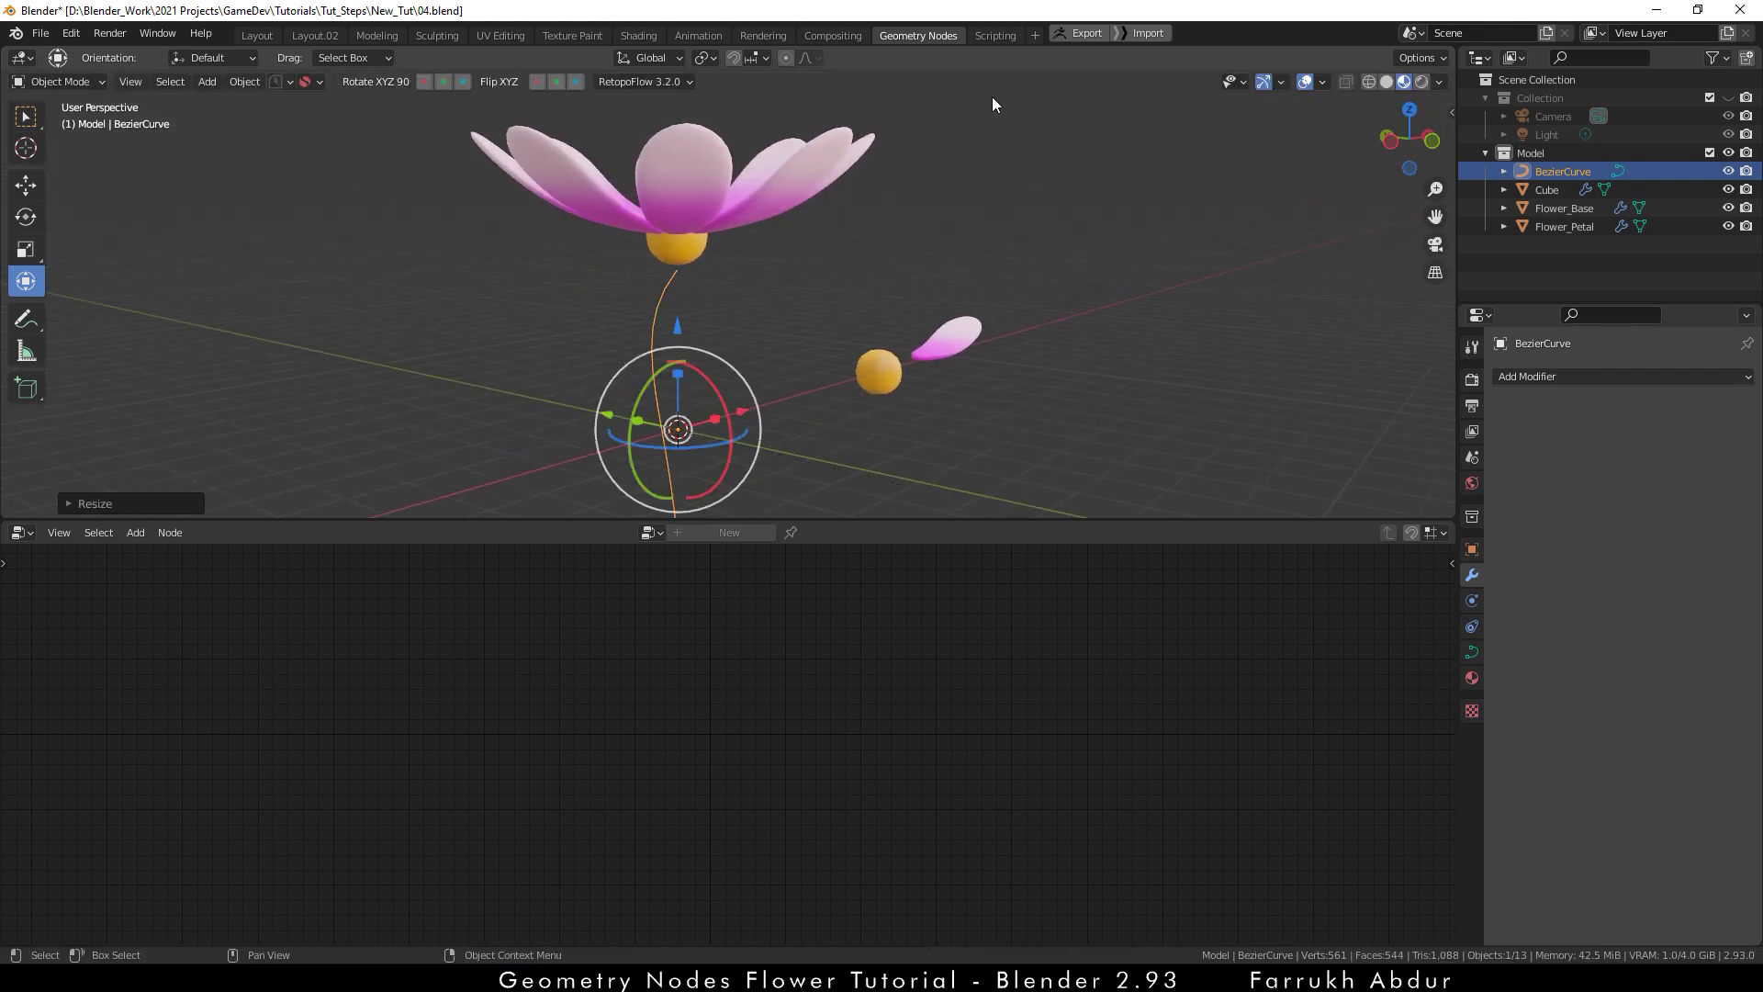
- Enlarge the 3D viewport and rescale the Bezier curve so its upper end sits just below the flower's yellow centre
left_click_drag(807, 519, 823, 663)
scroll(837, 483, "up", 1)
middle_click_drag(837, 483, 891, 409, "shift")
scroll(873, 409, "up", 1)
key("s")
left_click(912, 451)
mouse_move(1017, 522)
left_mouse_down("alt")
mouse_move(997, 494)
mouse_move(1016, 510)
left_mouse_up("alt")
- Thicken the Bezier curve into a round stem with a geometry bevel depth of 0.059 m
left_click(1471, 652)
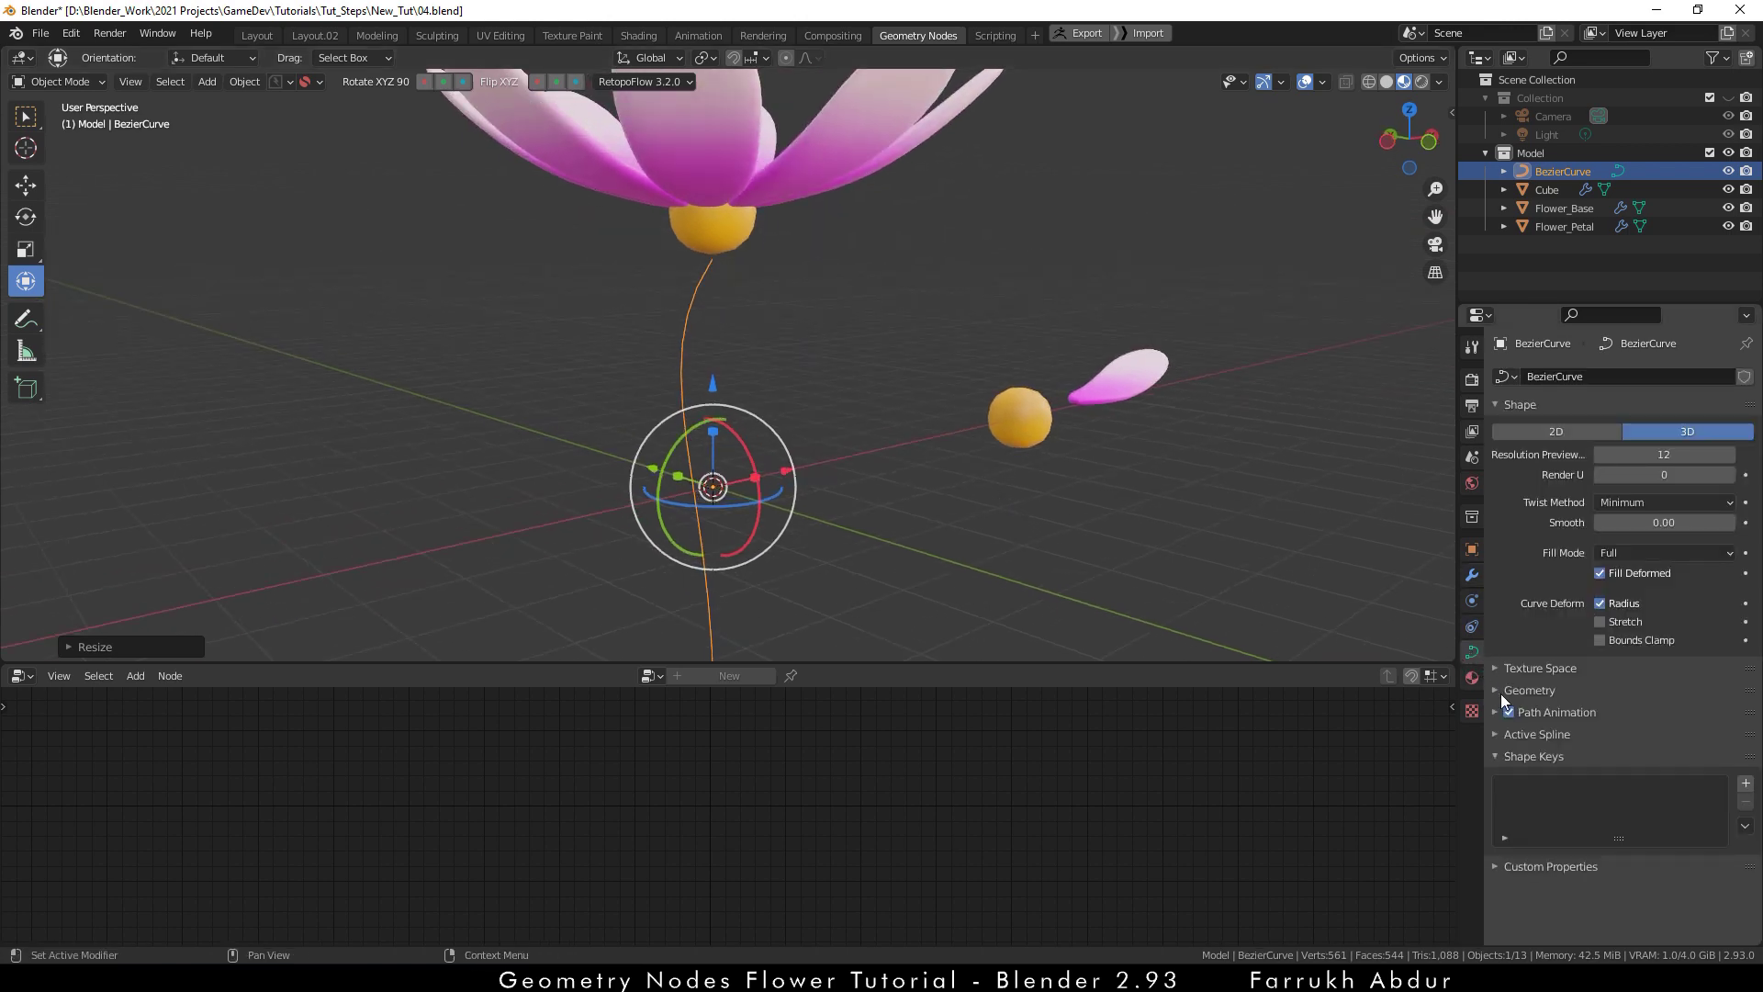
left_click(1529, 689)
left_click_drag(1664, 875, 1733, 875)
- Edit the stem curve by moving its upper point's lower handle inward to straighten the bend, and return to Object Mode
left_click_drag(878, 490, 1011, 488, "alt")
key("Tab")
left_click(732, 233)
left_click(594, 367)
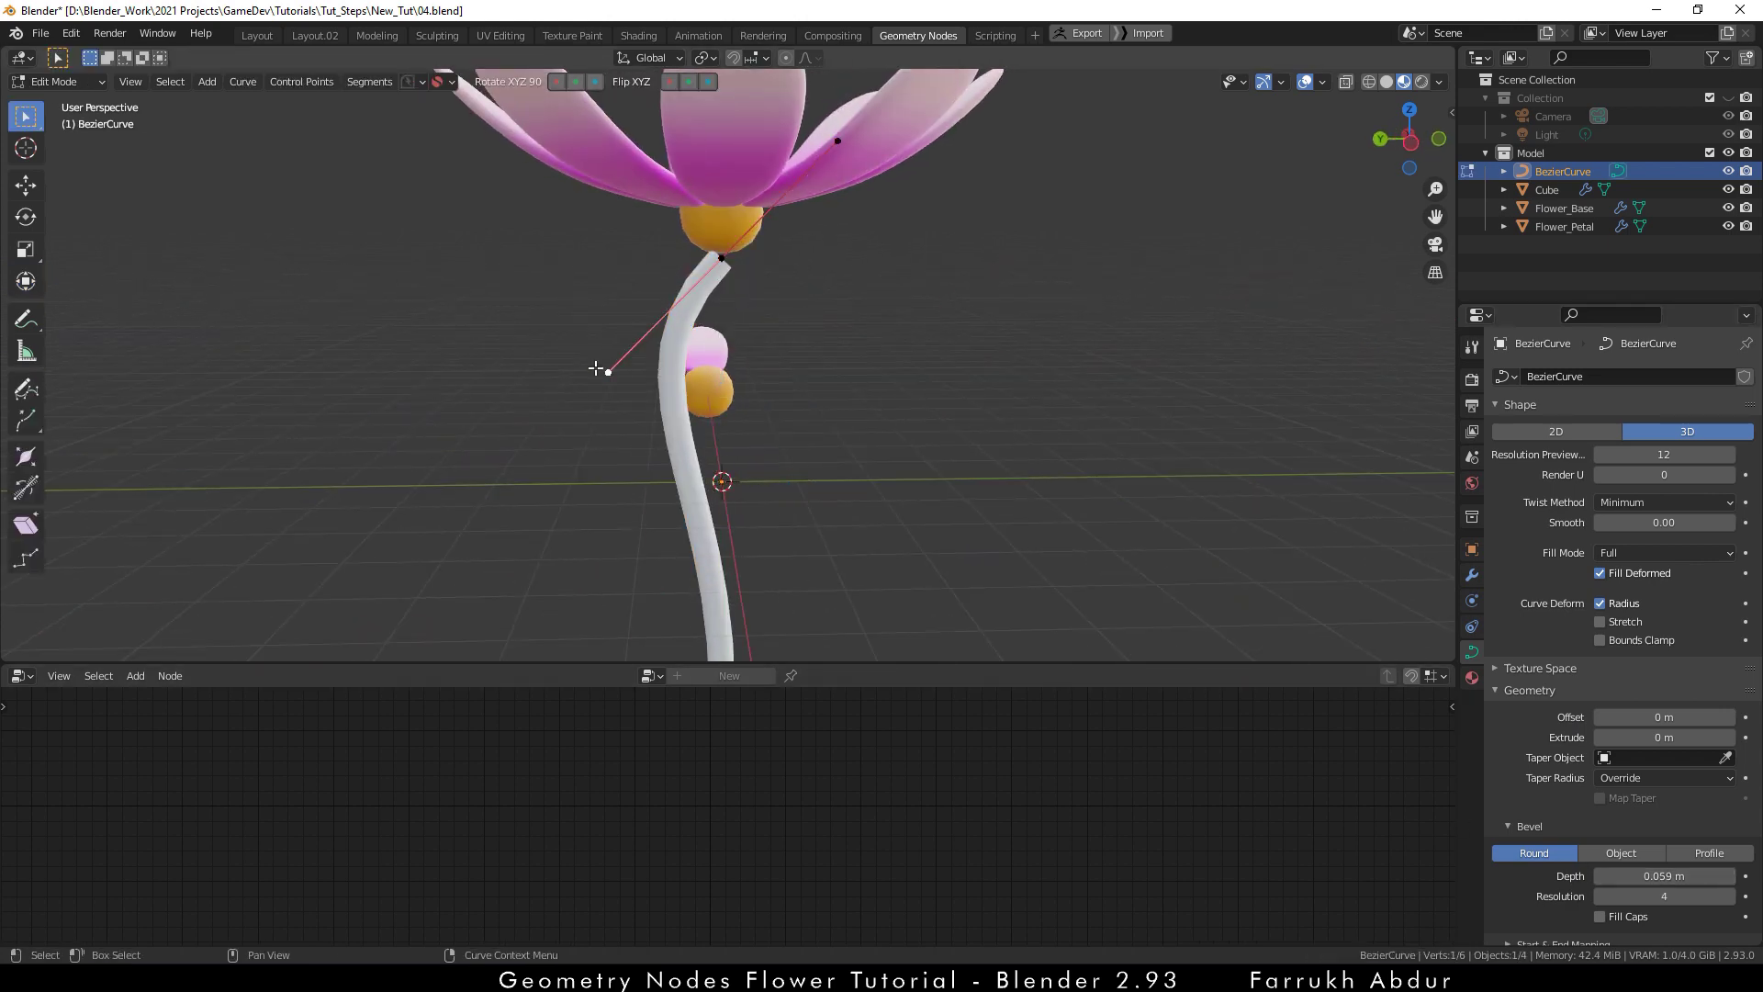
key("g")
left_click(680, 389)
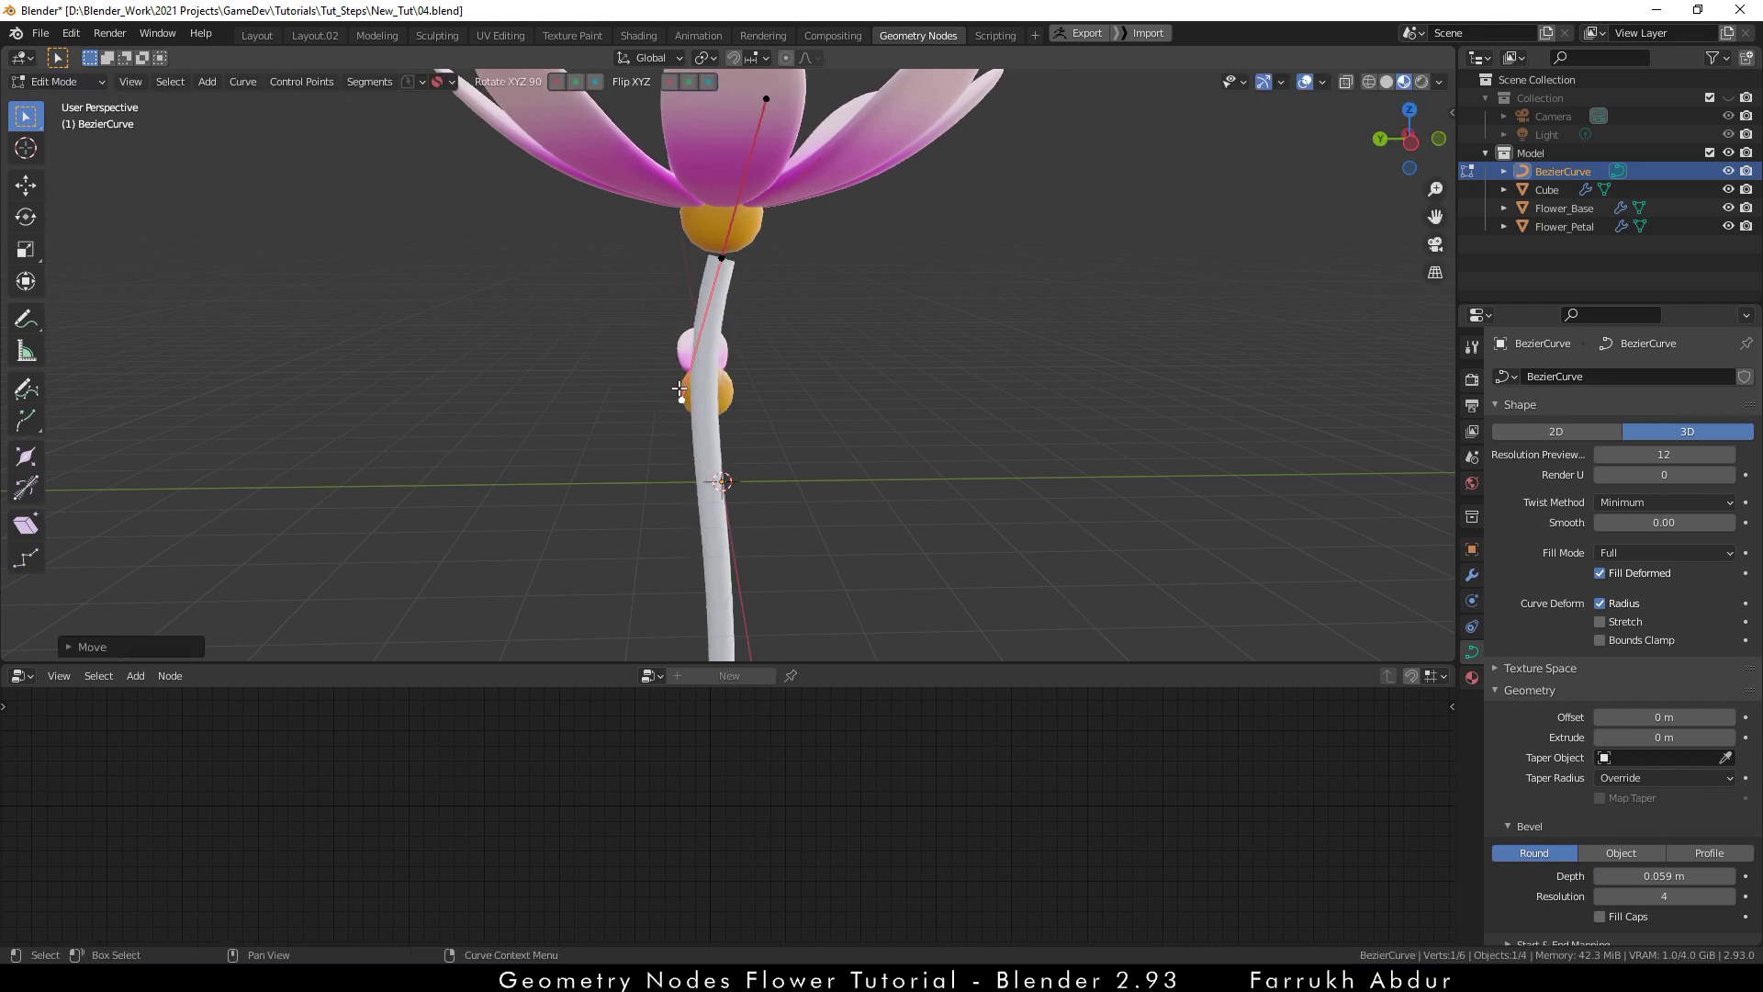
left_click(721, 256)
key("ctrl+Tab")
left_click(775, 257)
scroll(982, 389, "down", 5)
middle_click_drag(983, 389, 757, 387)
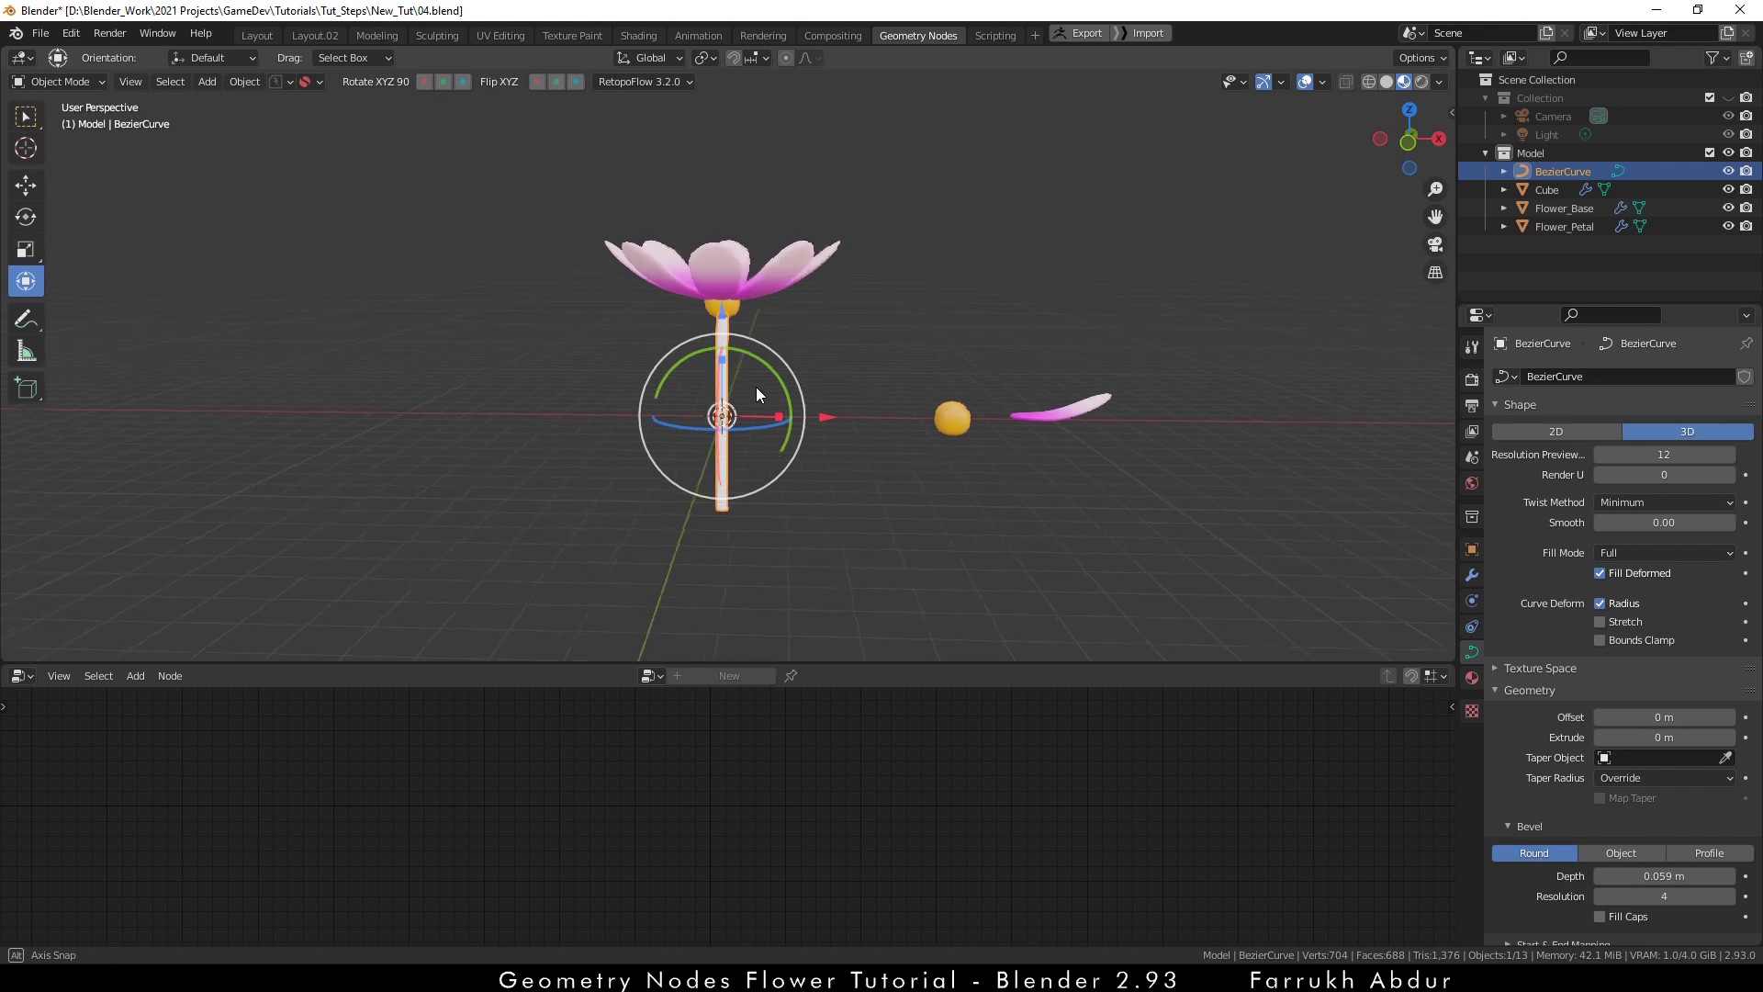
- Try moving Flower_Base up and away from the stem and undo the move
left_click(821, 501)
left_click(731, 307)
key("g")
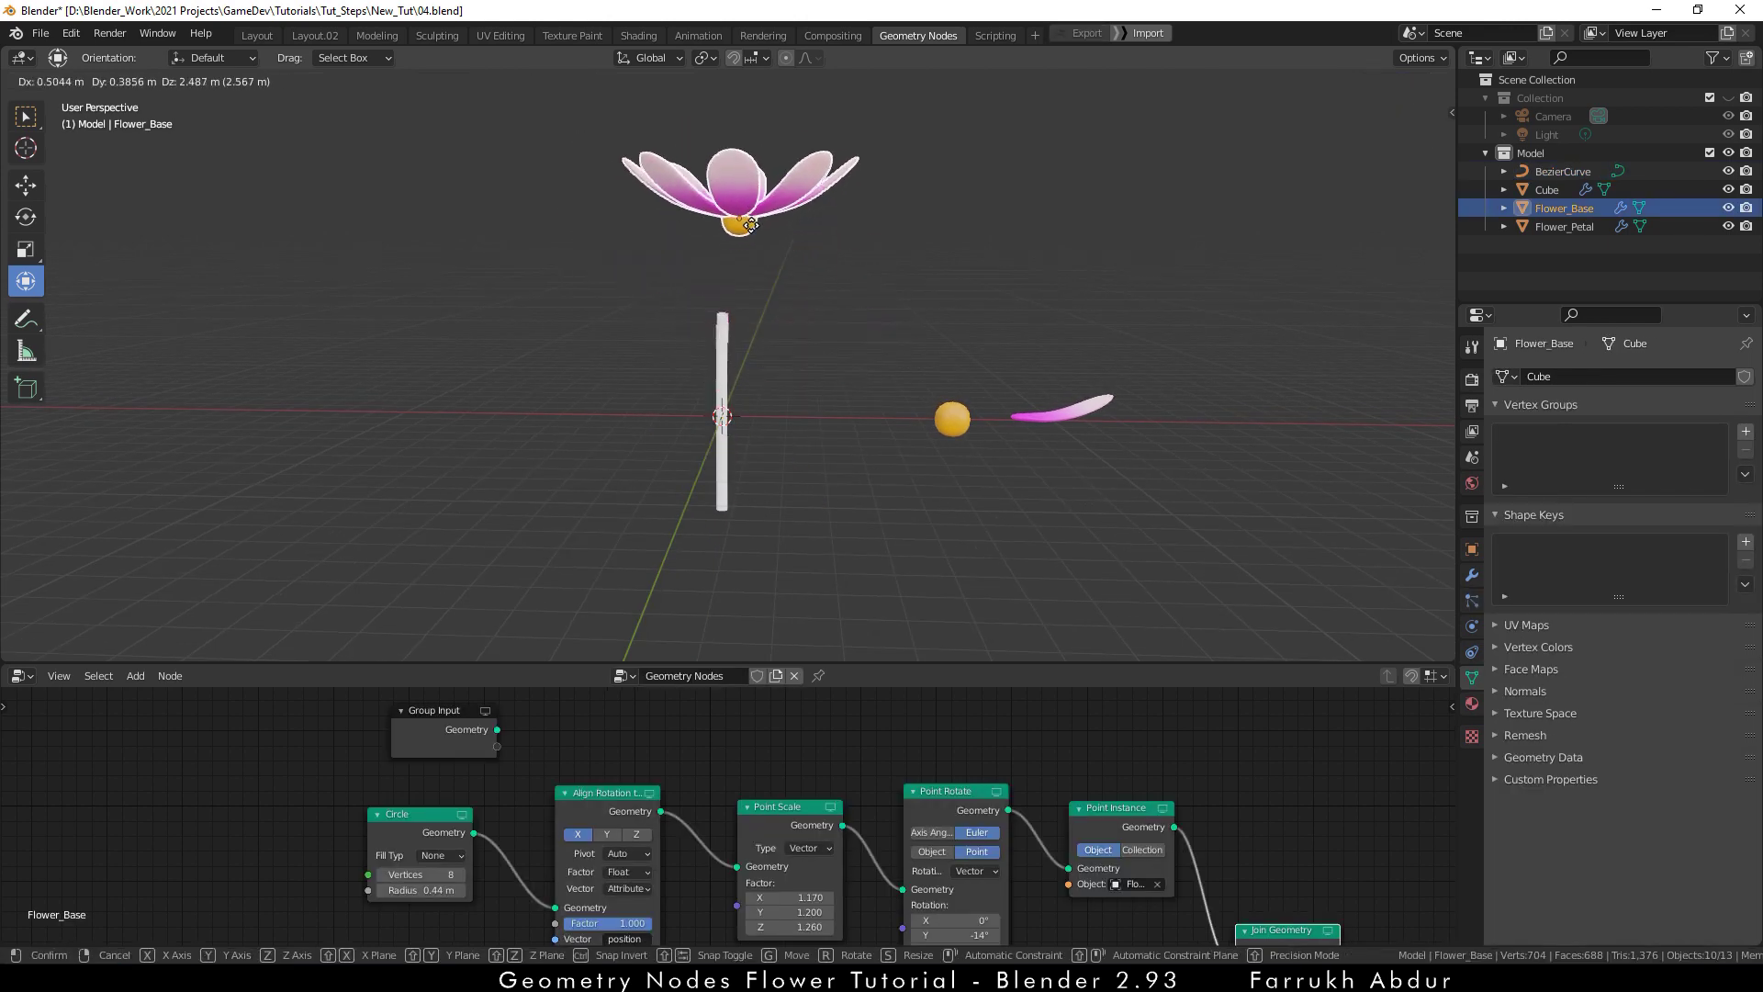
left_click(747, 229)
key("ctrl+z")
scroll(762, 427, "up", 1)
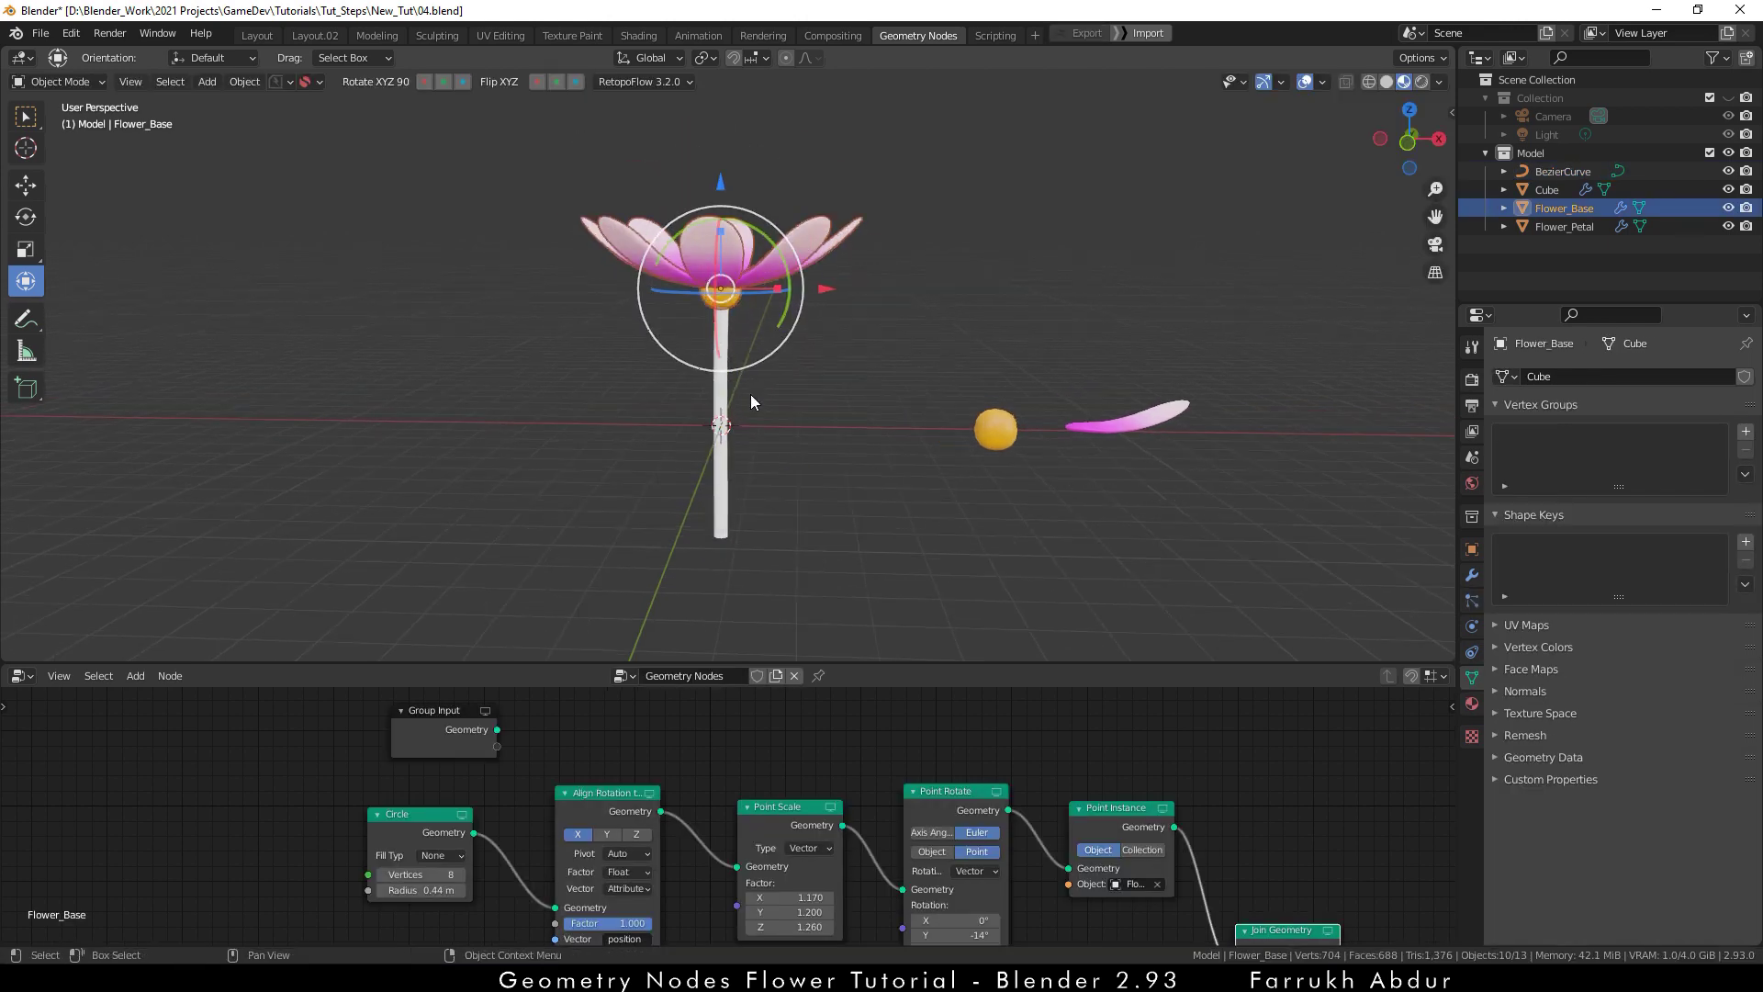
- Move the stem curve along the X axis until it stands beyond the separate petal
middle_click_drag(762, 422, 854, 449)
left_click(806, 525)
left_click(725, 505)
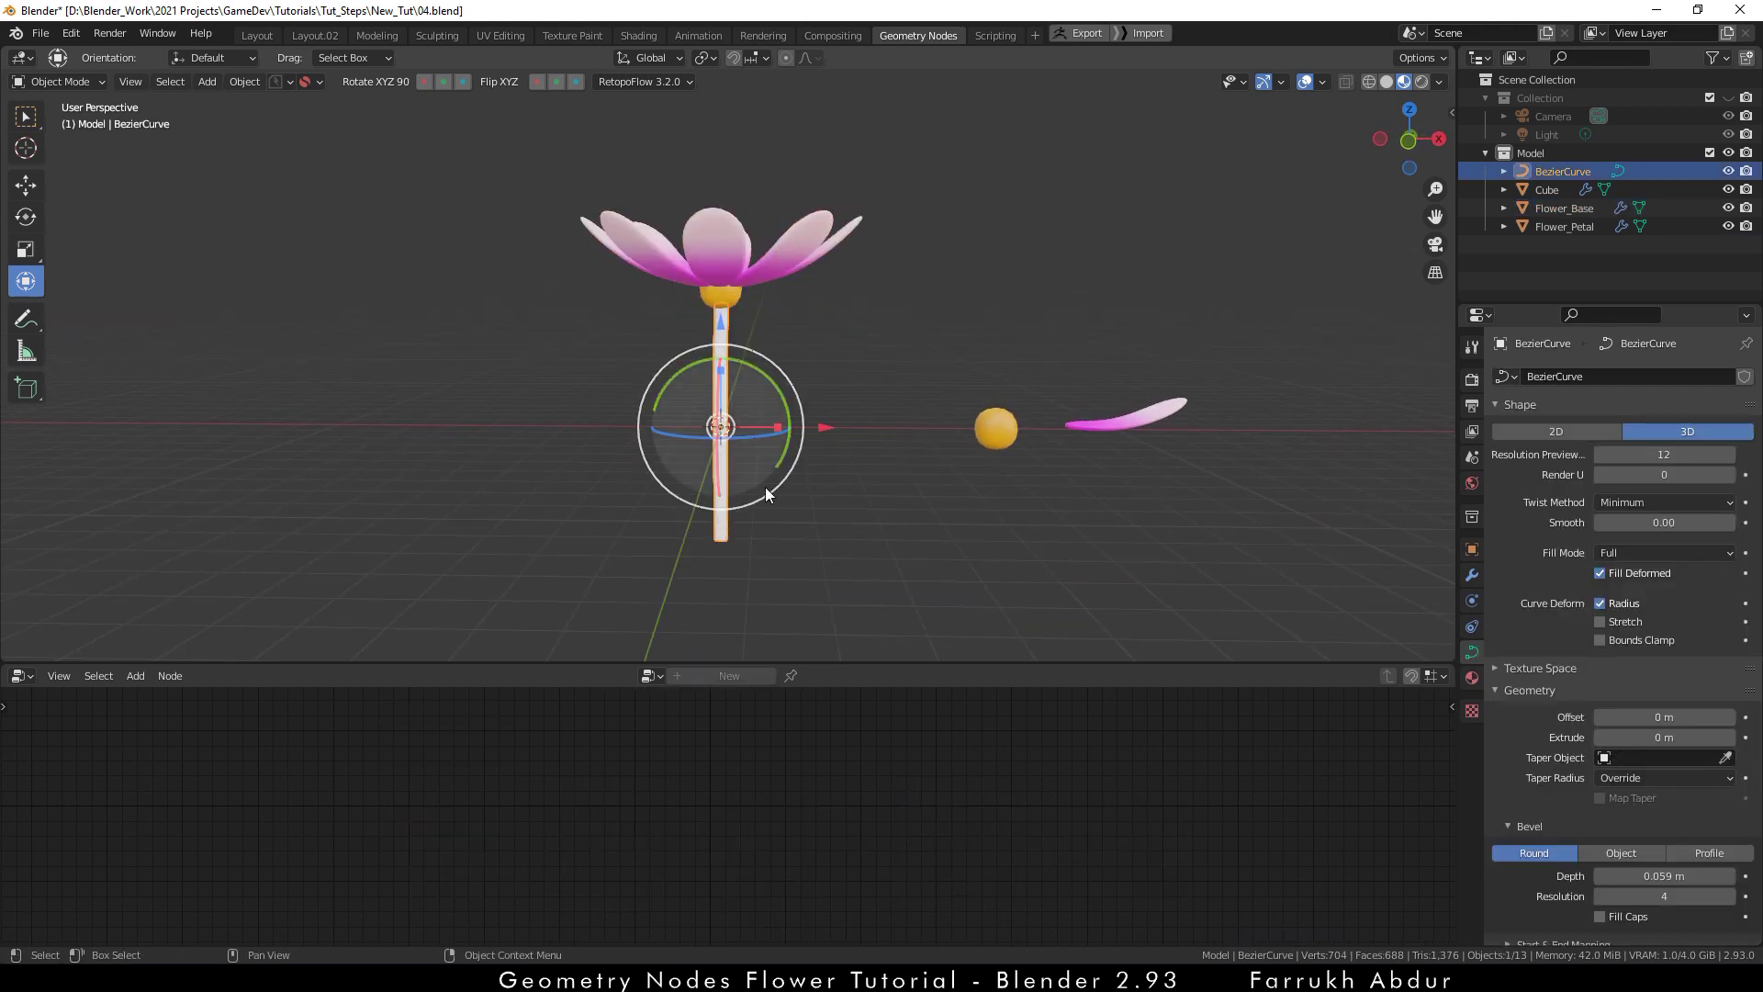
left_click_drag(821, 427, 1332, 428)
- Give the stem curve a new material with a bright green base colour and name it Green
left_click(1472, 677)
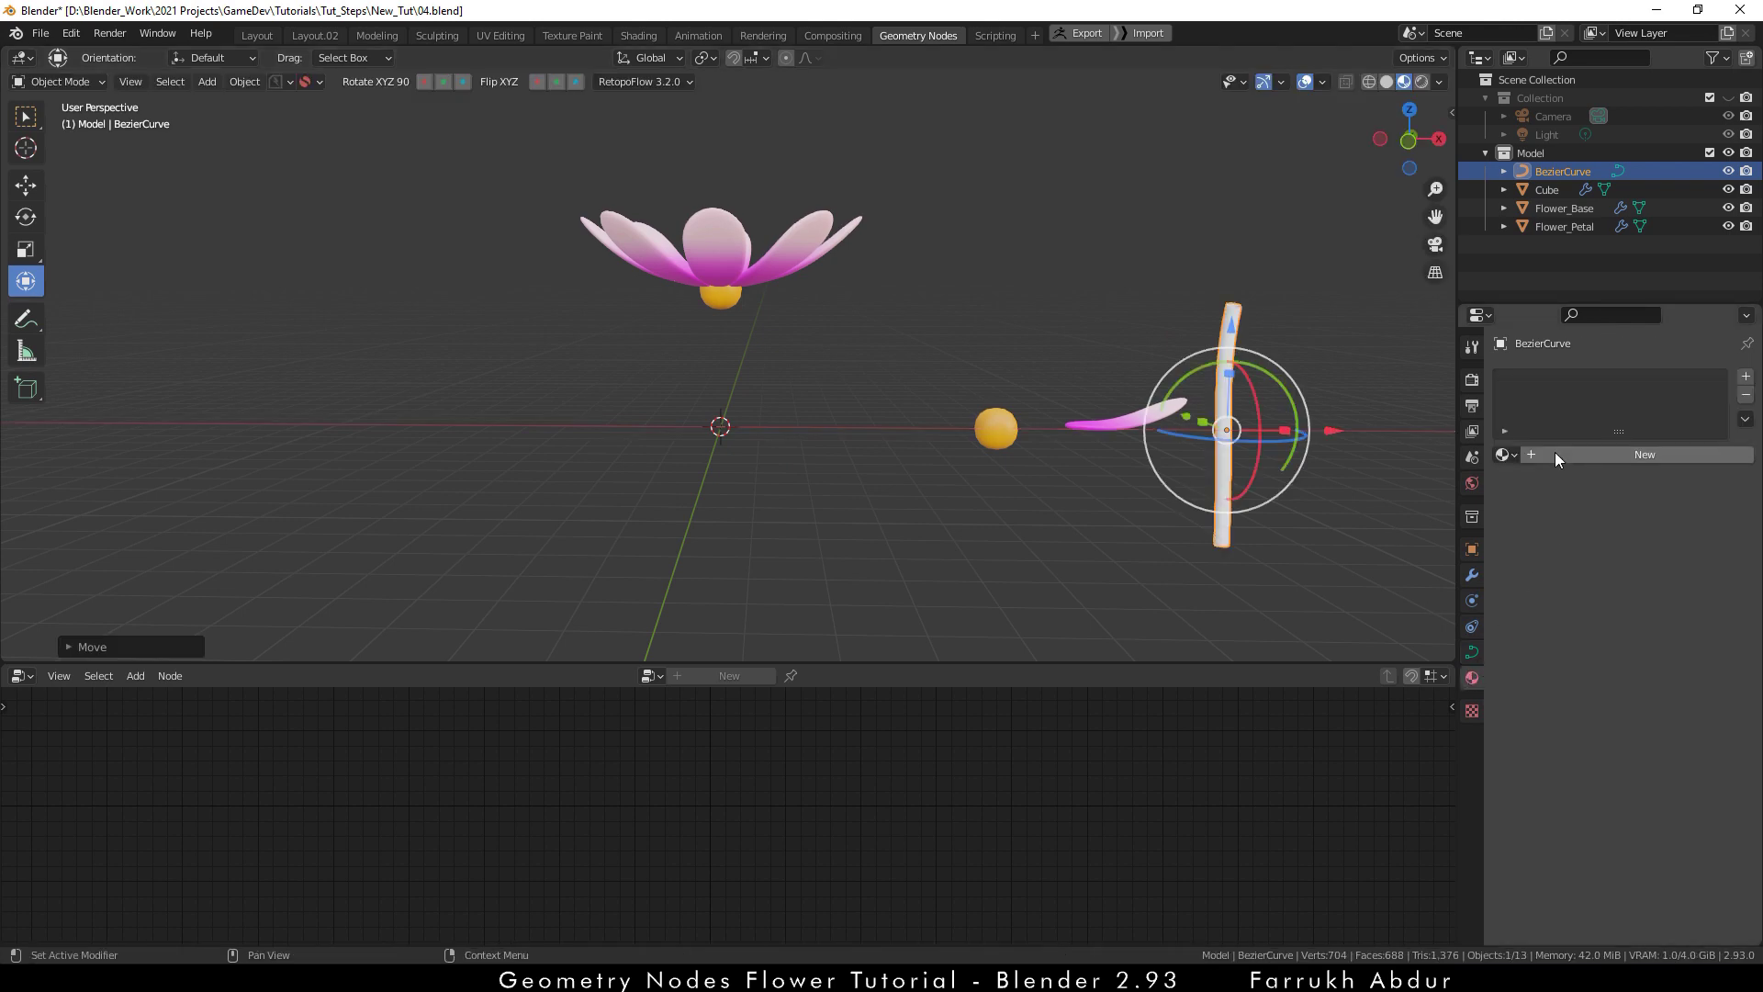
left_click(1556, 456)
left_click(1644, 644)
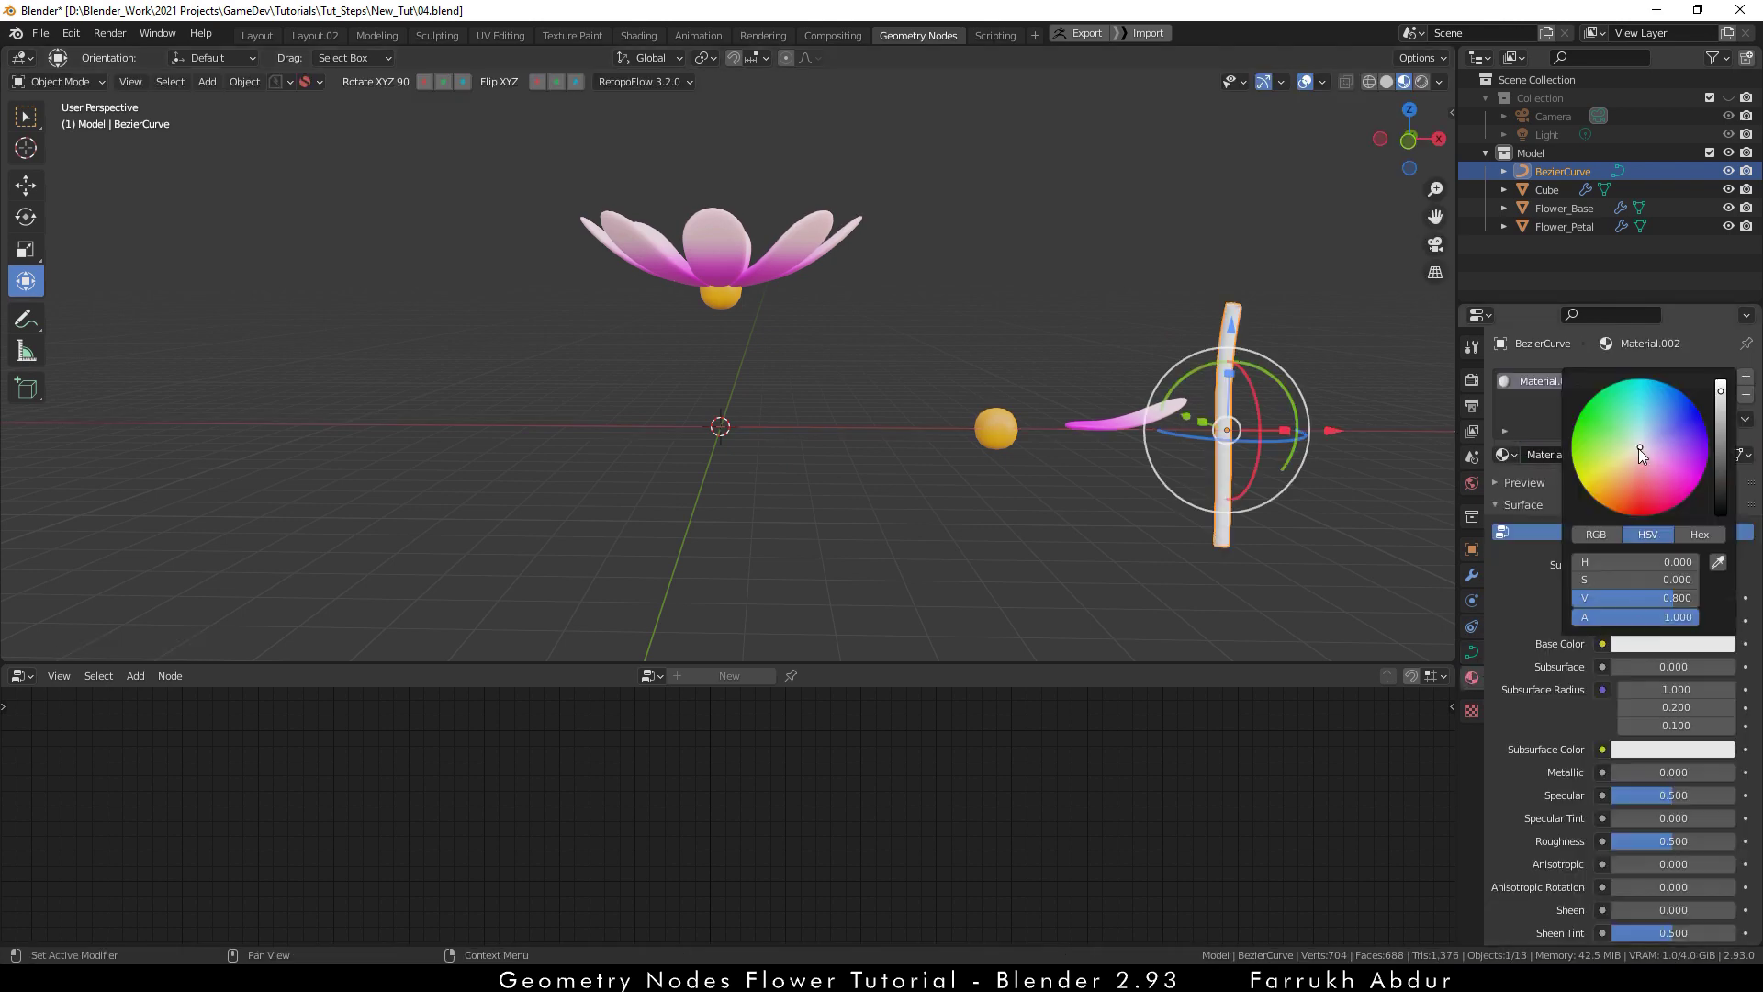
left_click_drag(1640, 447, 1580, 417)
left_click(1588, 459)
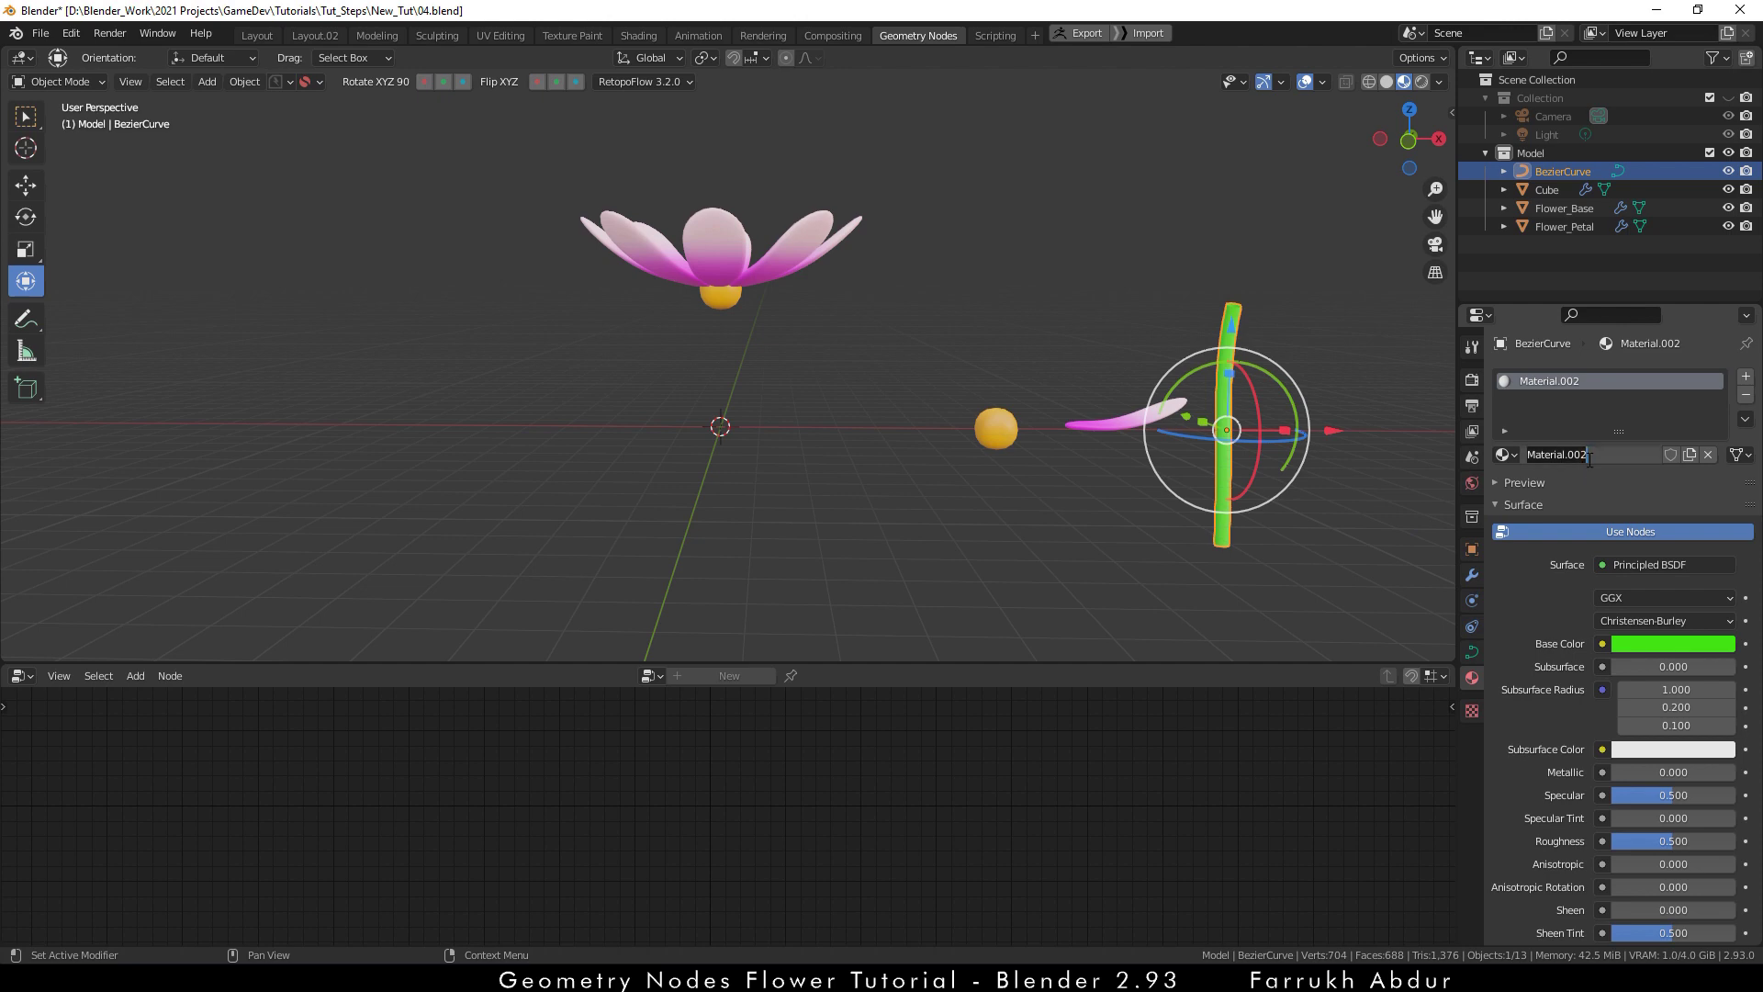
type("Green")
key("Return")
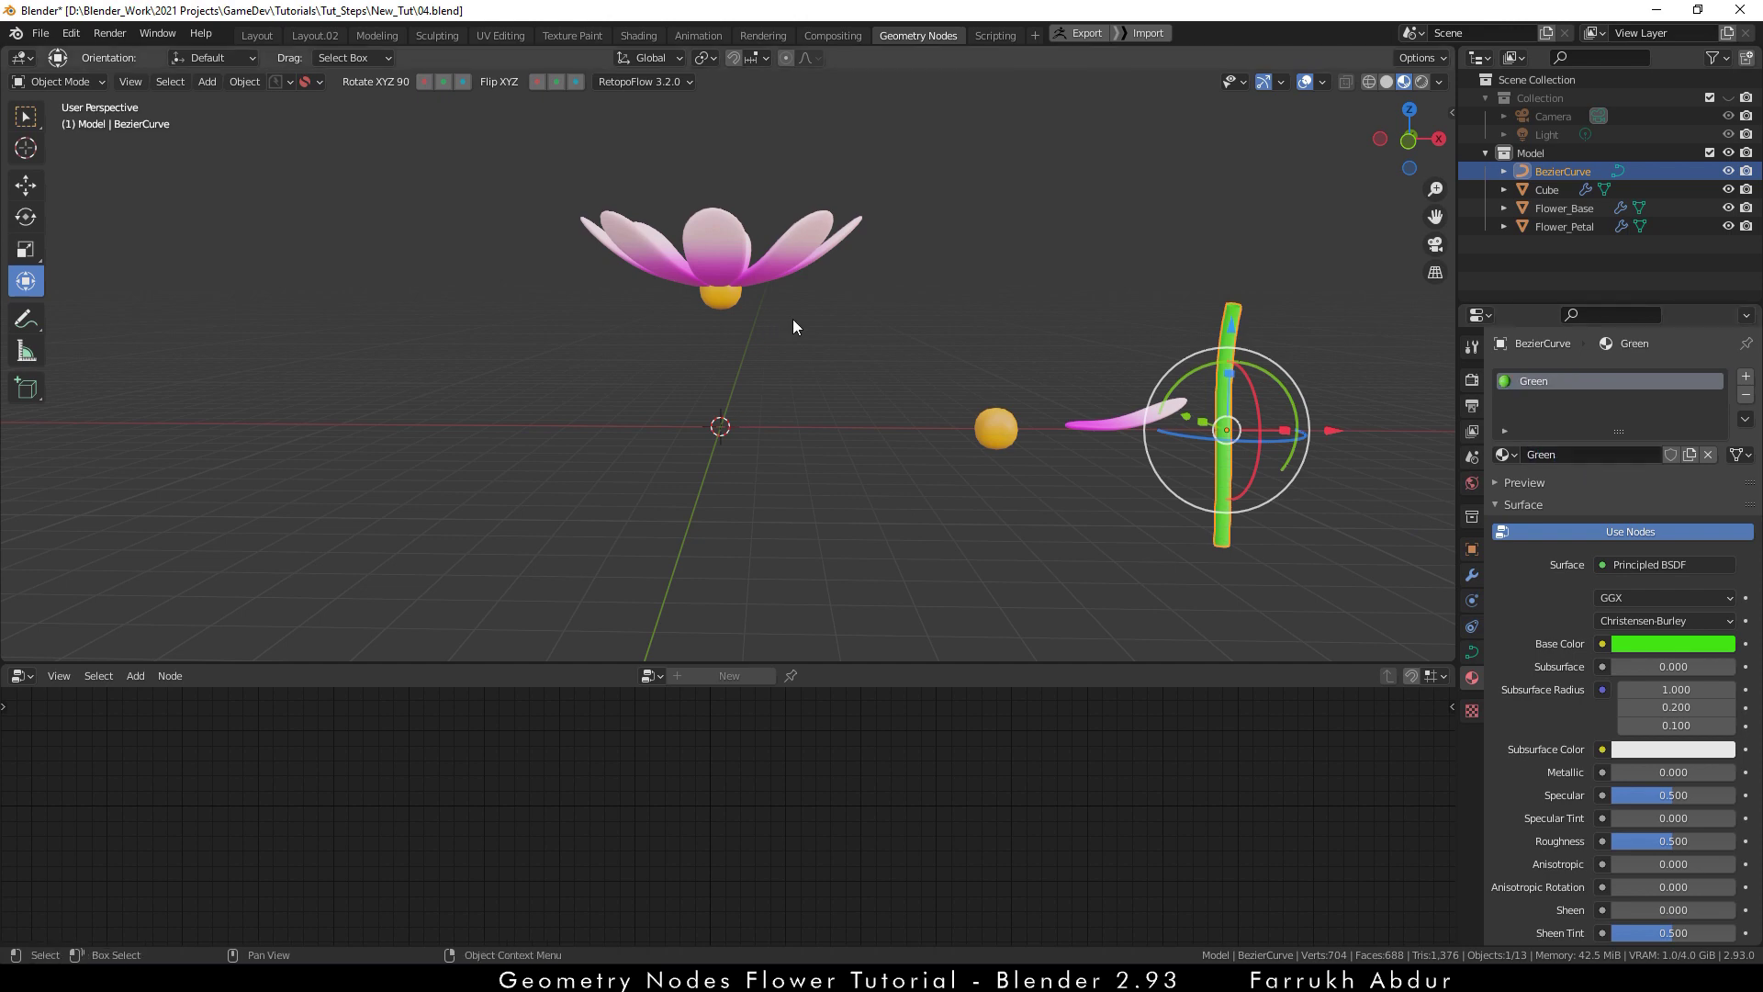
- In Flower_Base's node tree, duplicate the Object Info node and connect the copy's Geometry output to Join Geometry
left_click(825, 360)
left_click(723, 294)
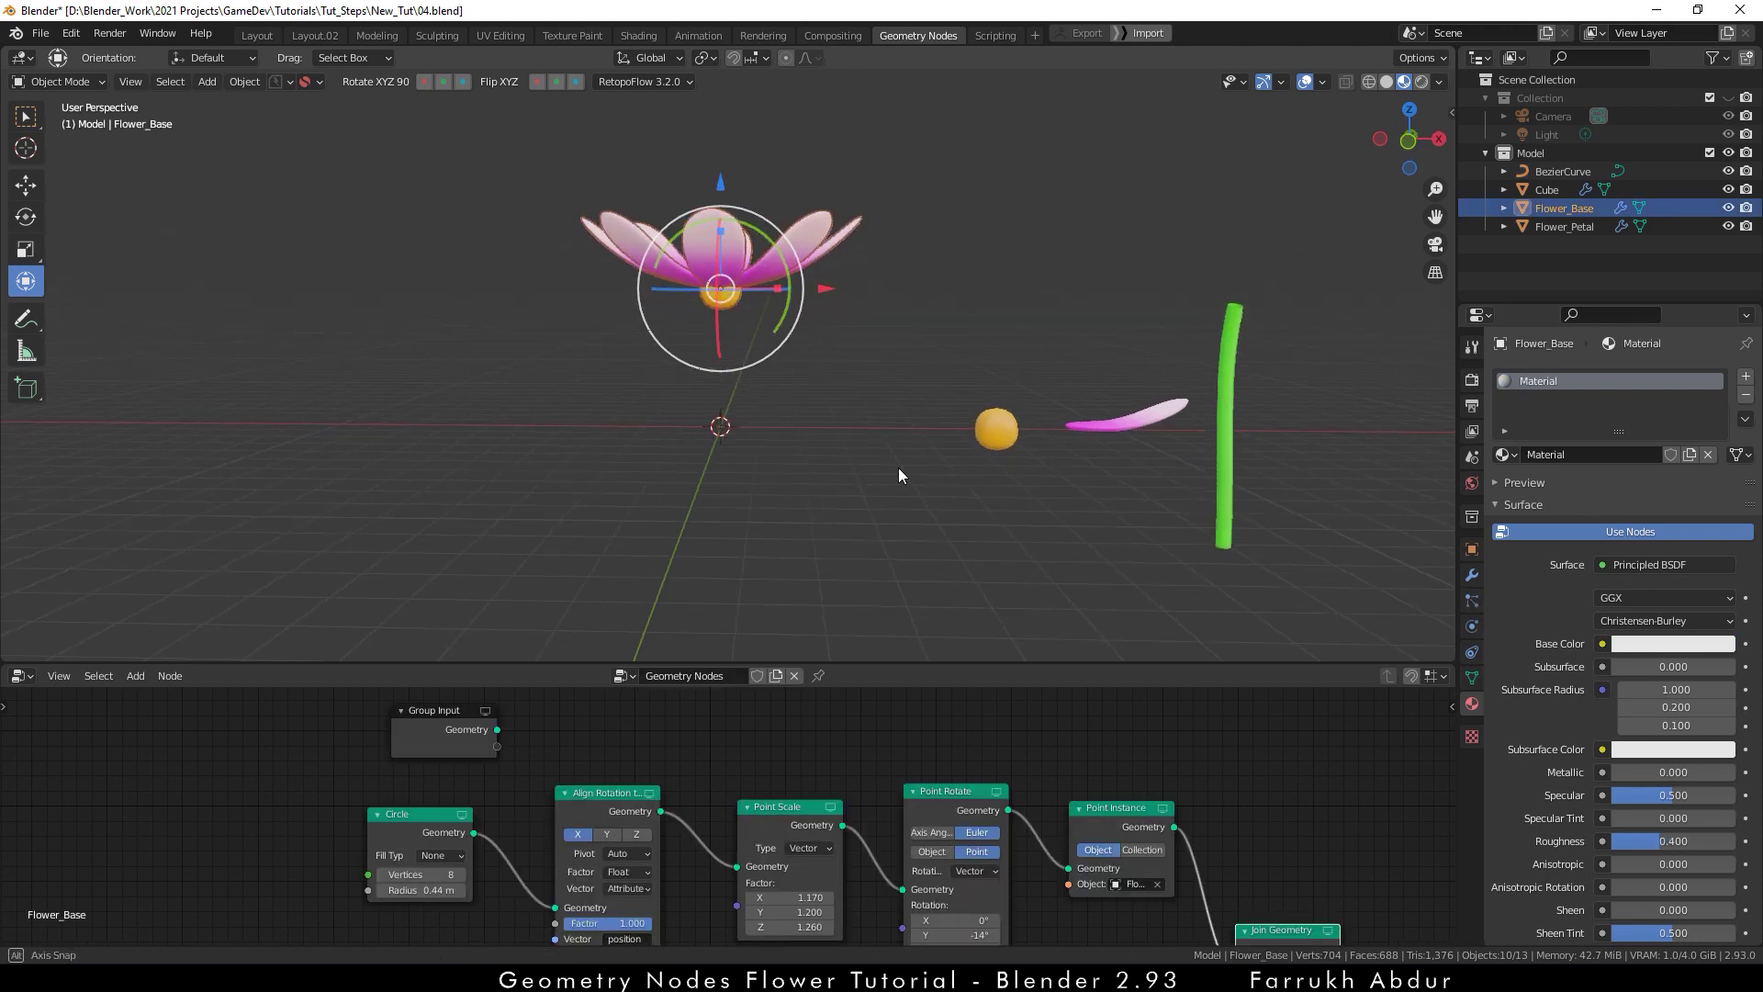
left_click_drag(918, 662, 890, 485)
middle_click_drag(867, 617, 768, 504)
middle_click_drag(767, 936, 755, 896)
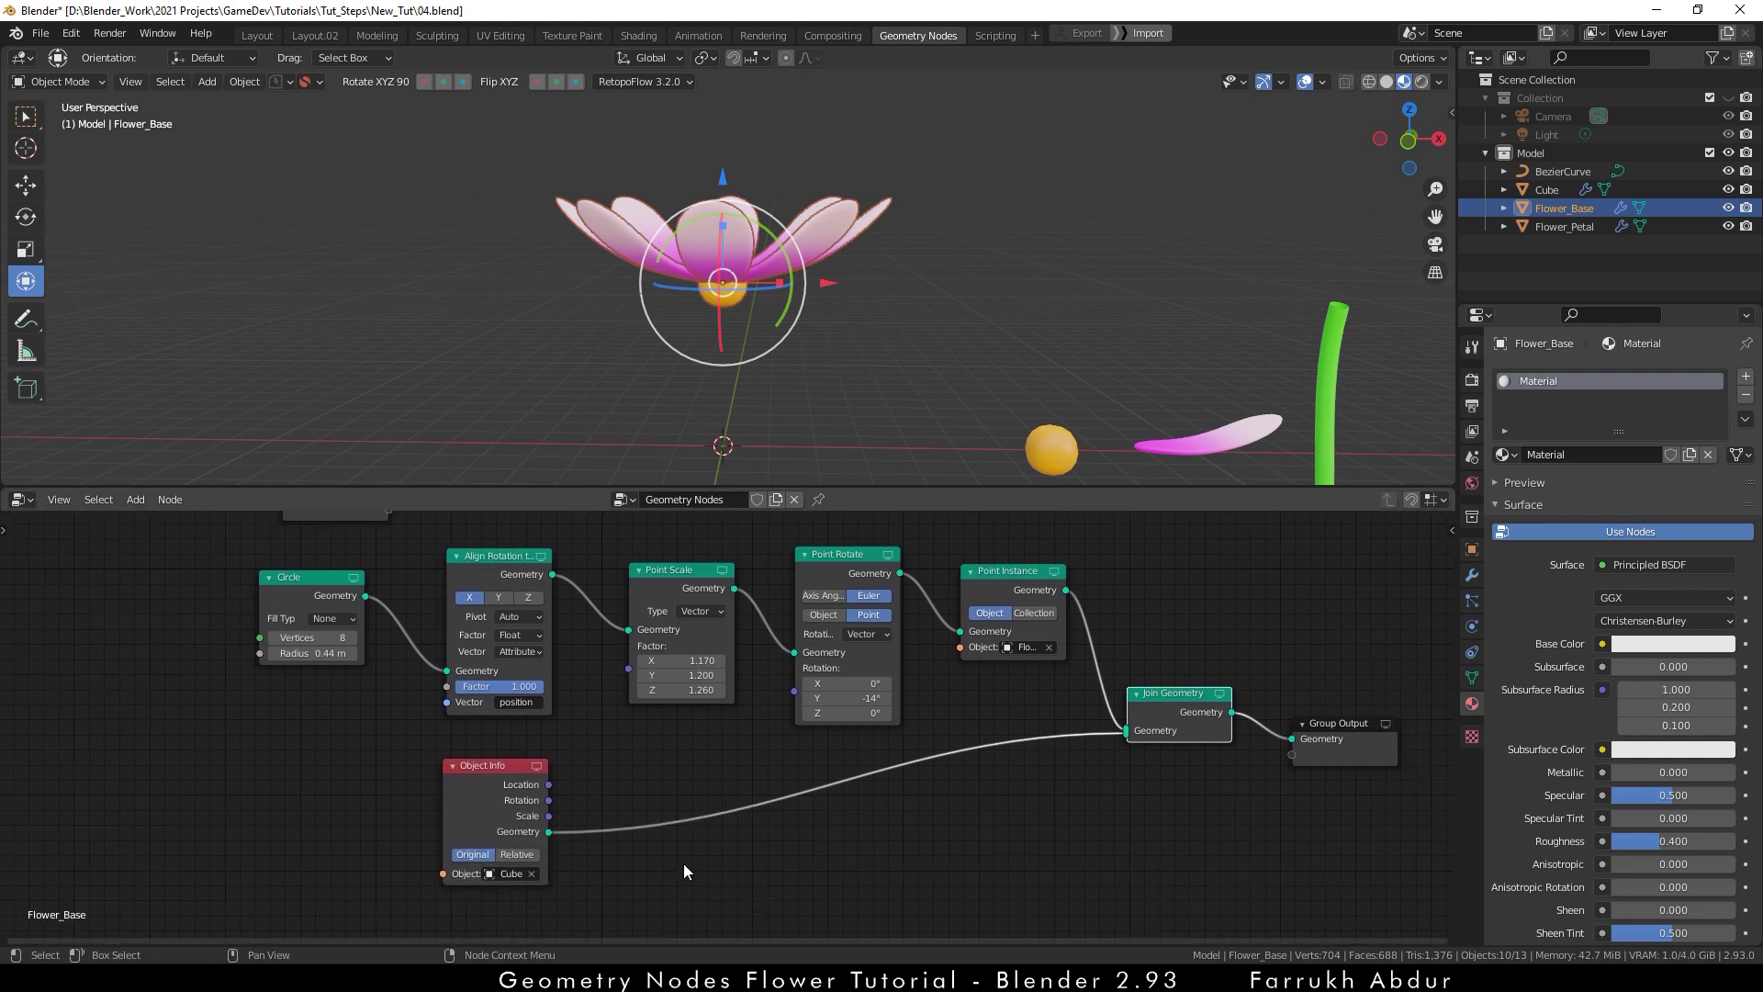
middle_click_drag(677, 838, 674, 741)
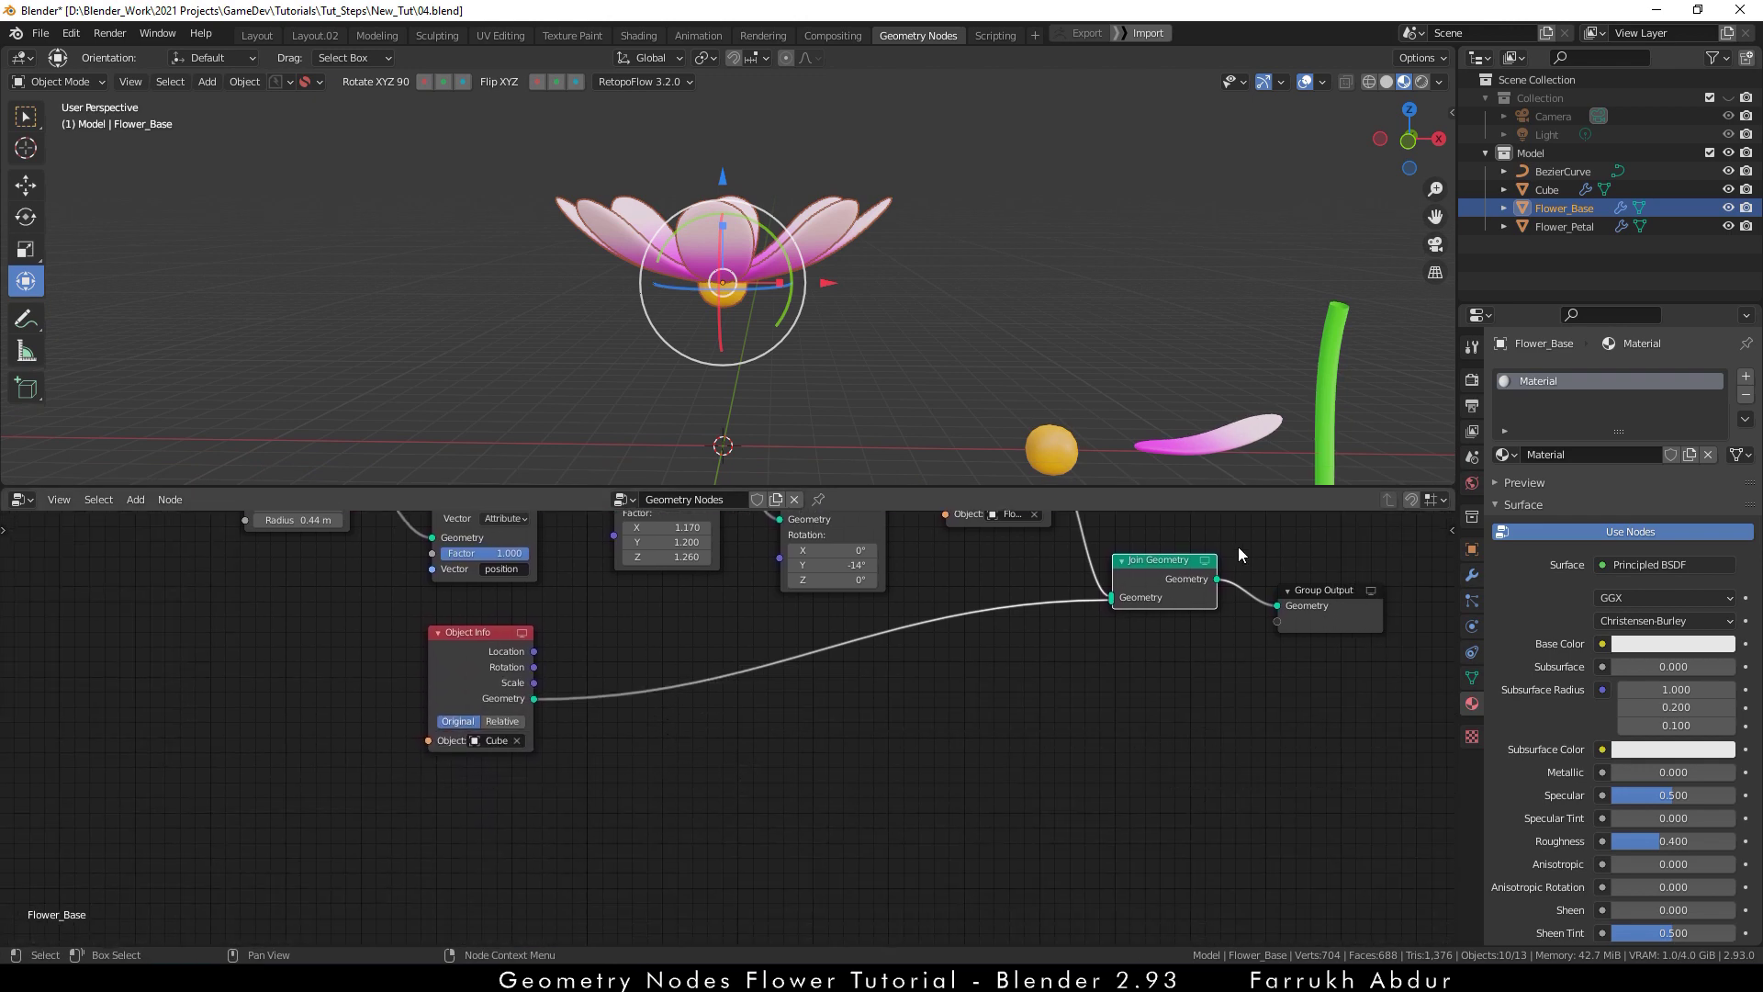
left_click(495, 635)
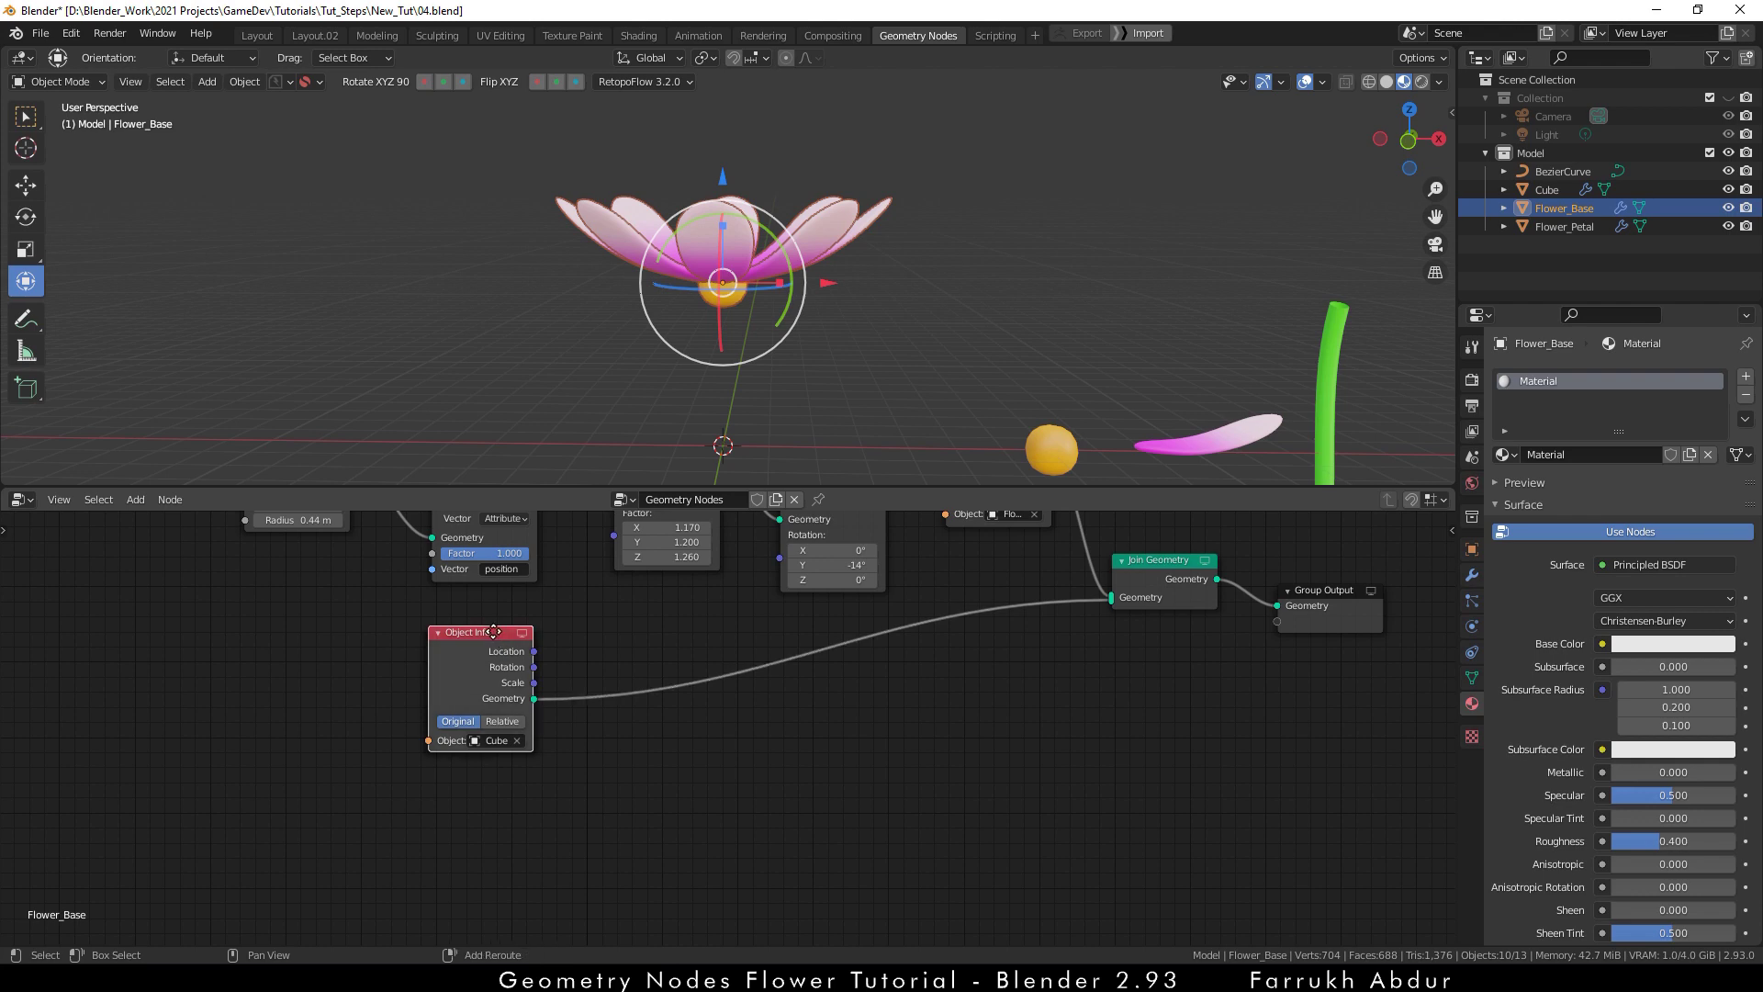
key("shift+d")
left_click(544, 857)
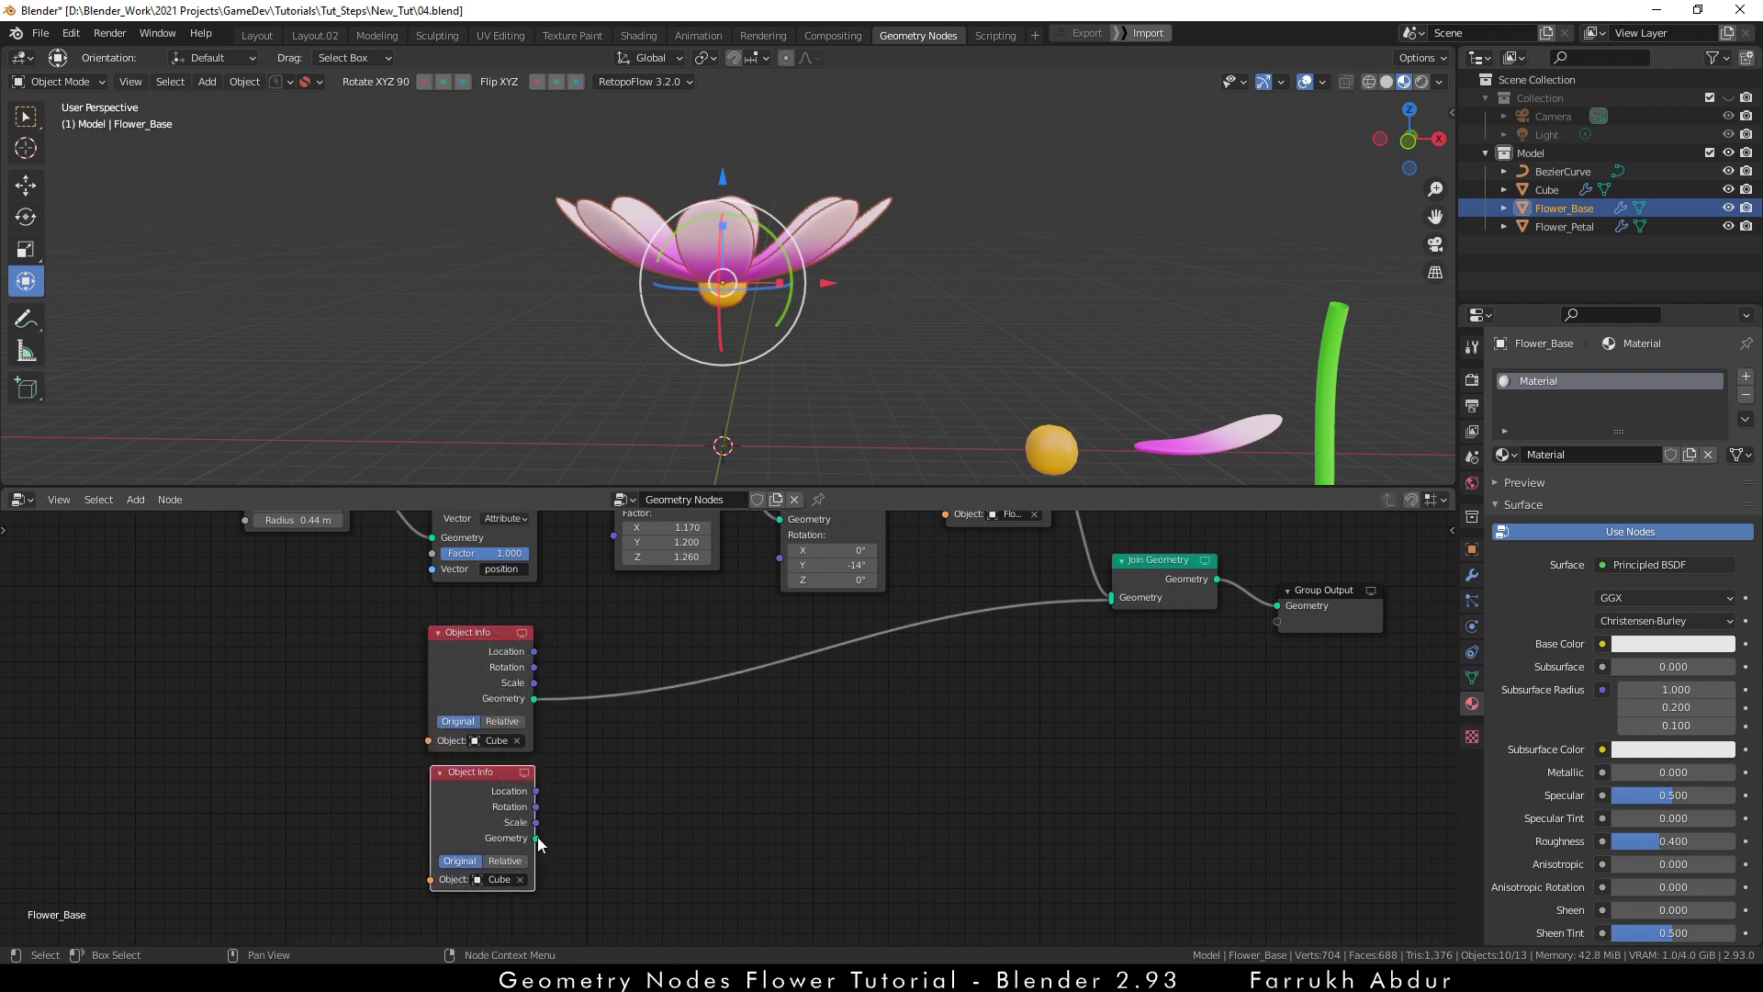
left_click_drag(536, 838, 1114, 611)
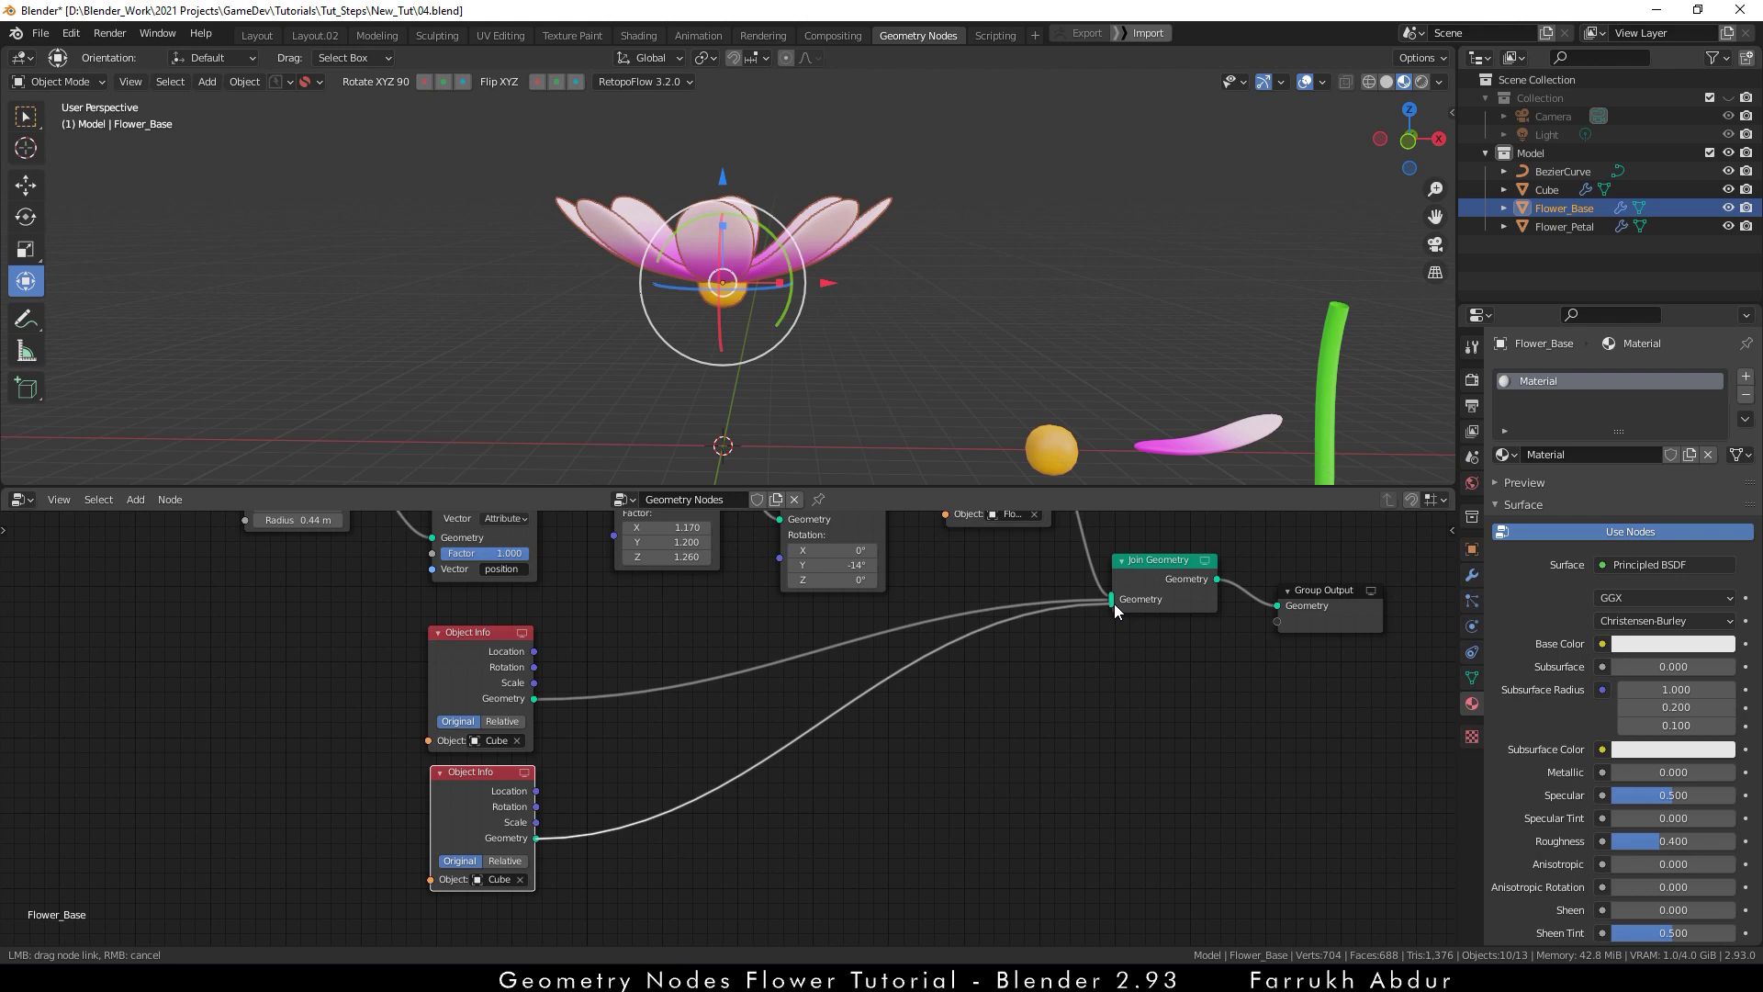
left_click_drag(1114, 603, 1115, 603)
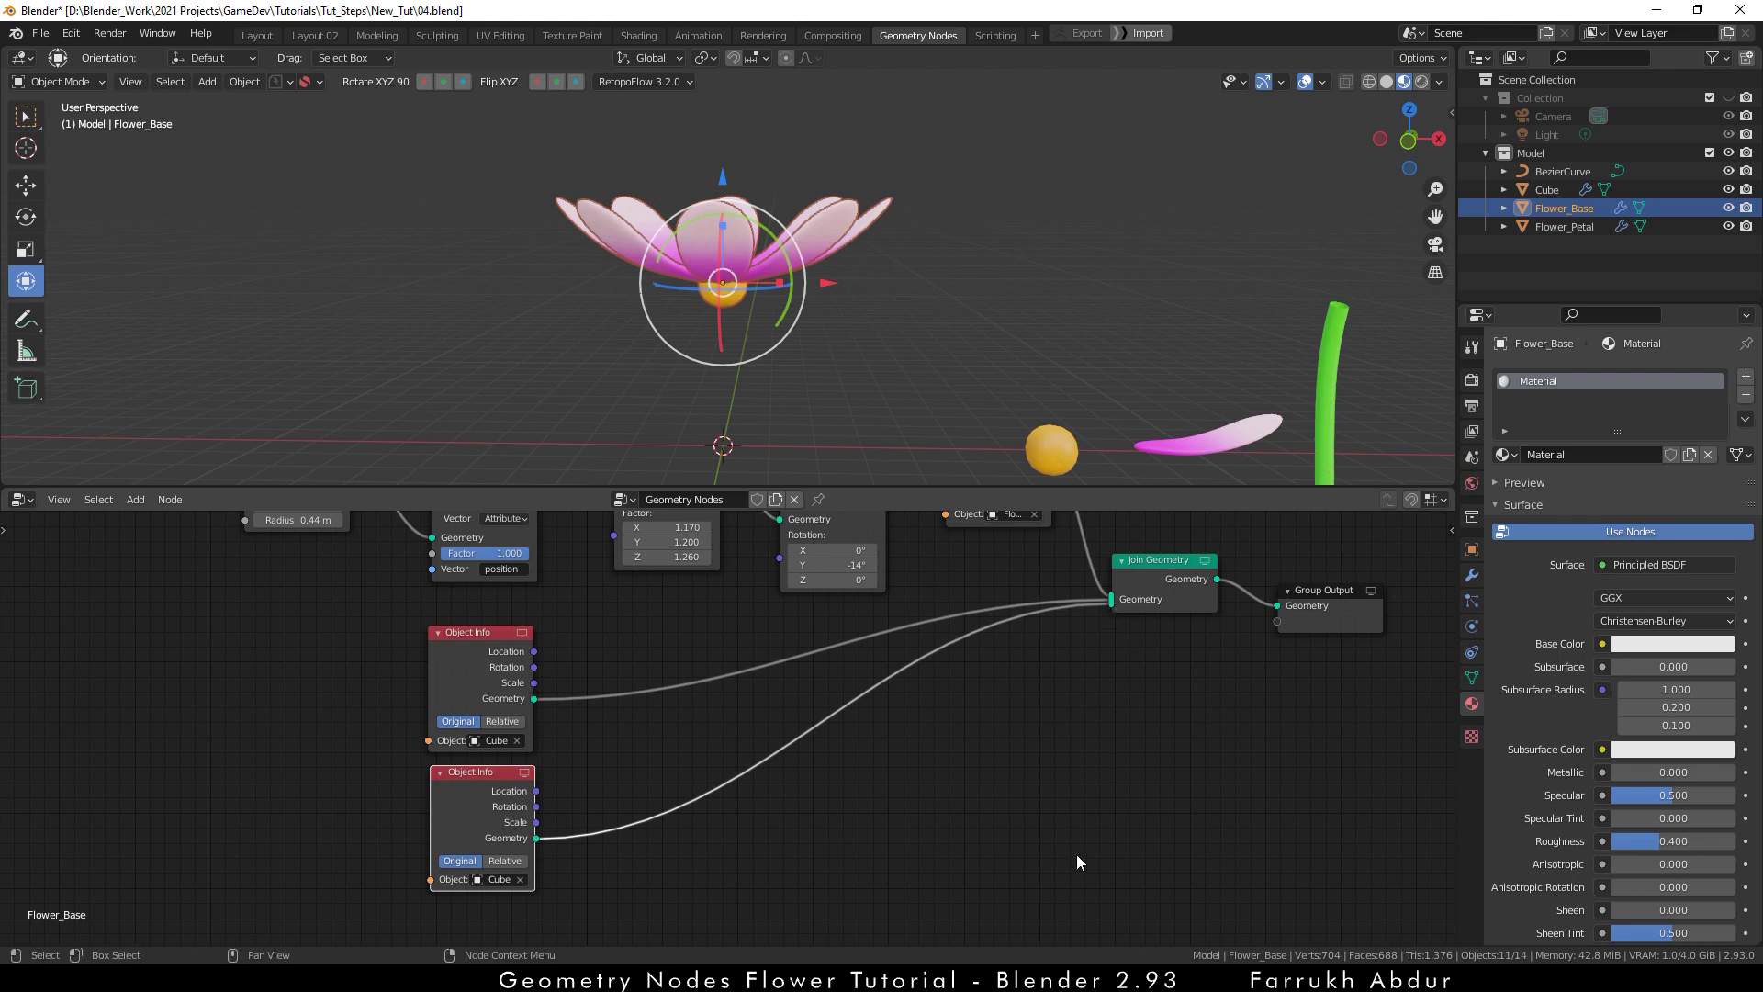
- Replace Cube with BezierCurve as the source object of the duplicated Object Info node
left_click(520, 878)
left_click(520, 880)
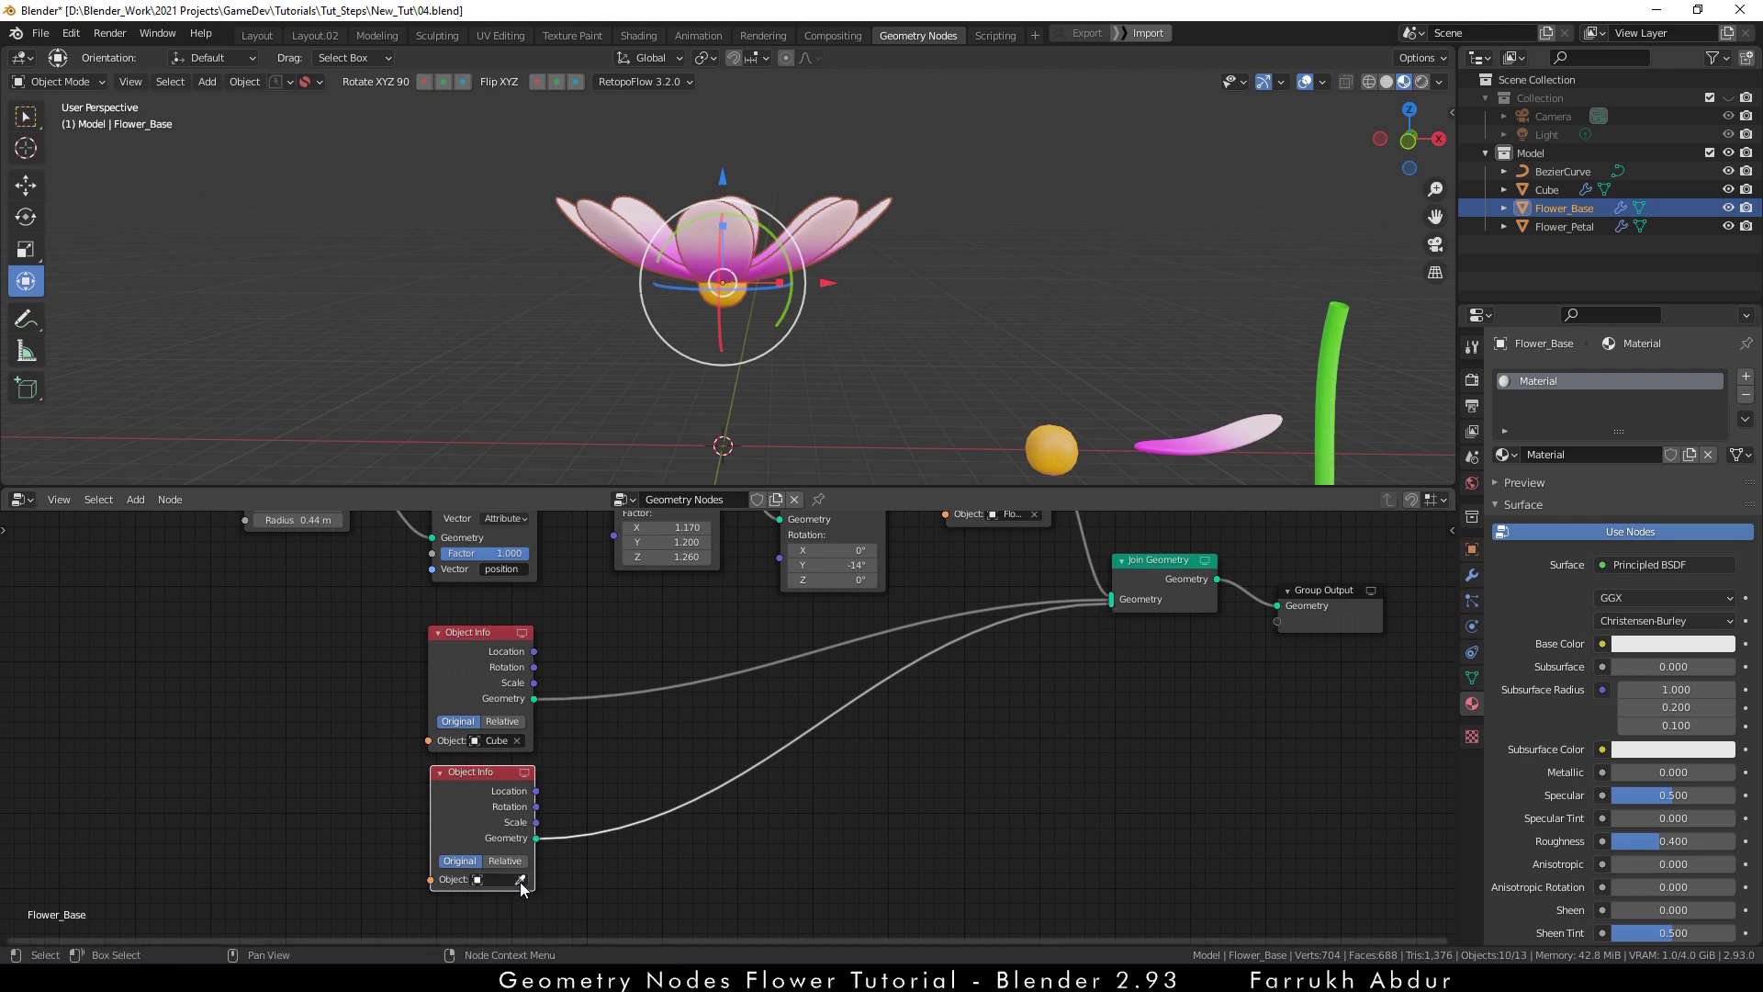
left_click(1340, 366)
scroll(844, 312, "up", 5)
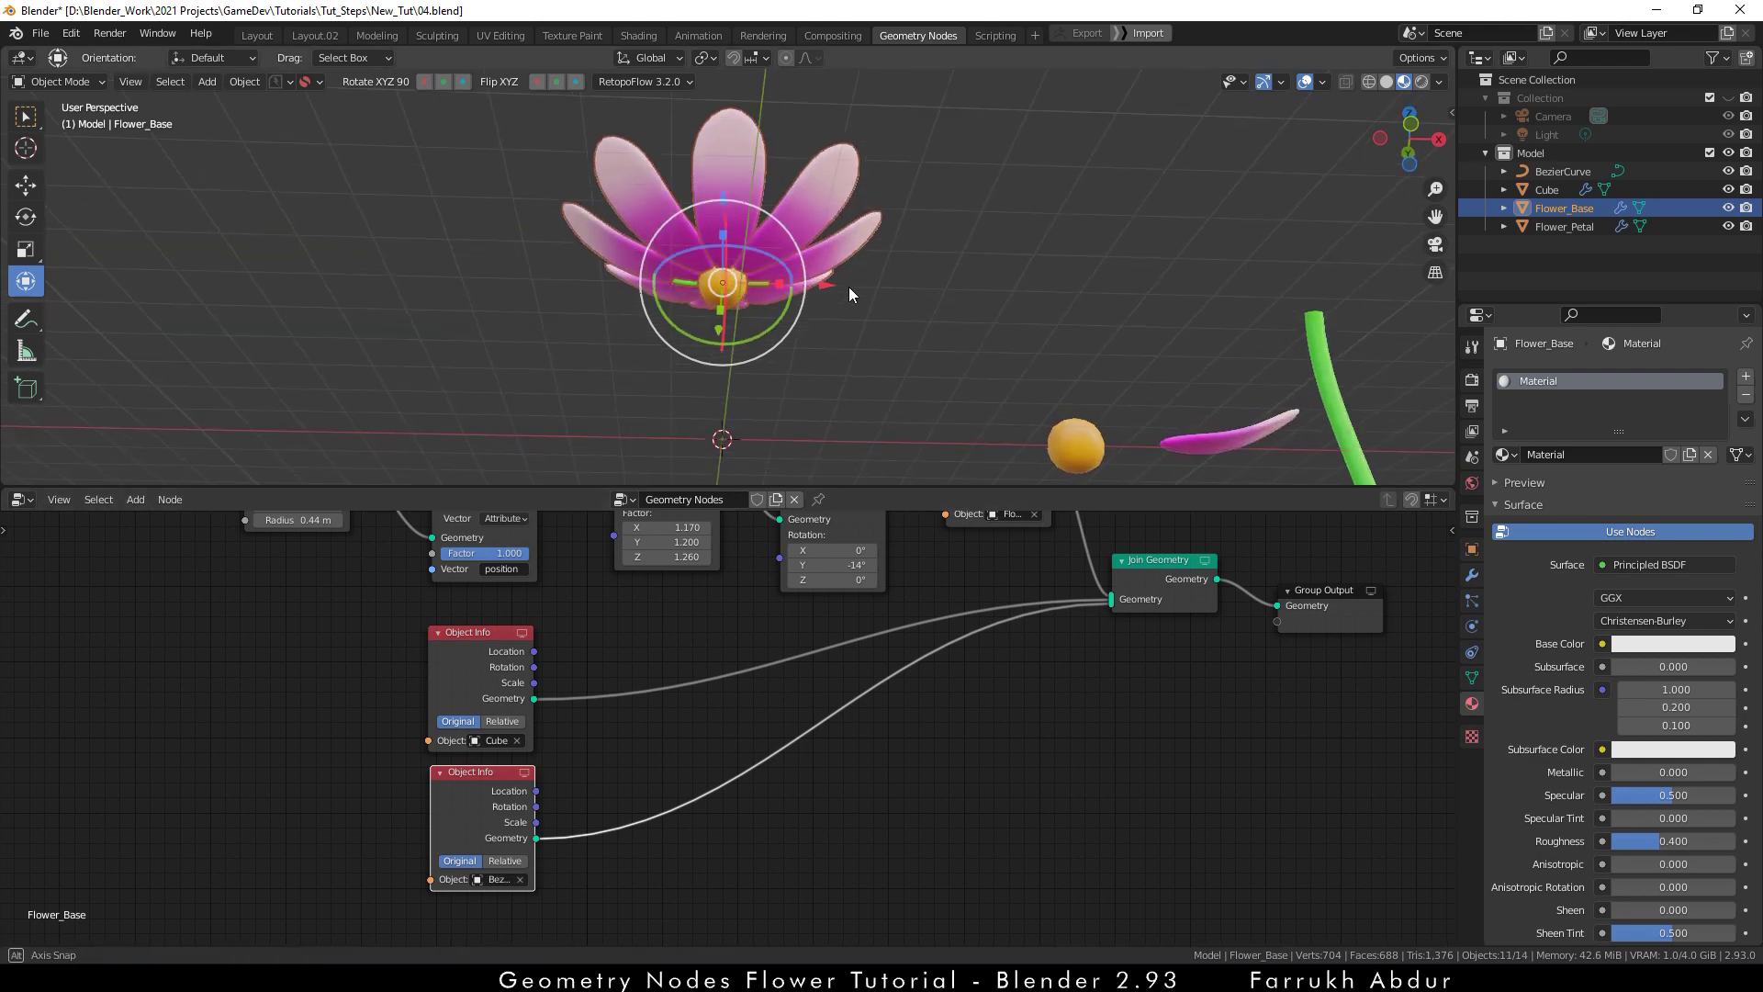
scroll(759, 311, "up", 2)
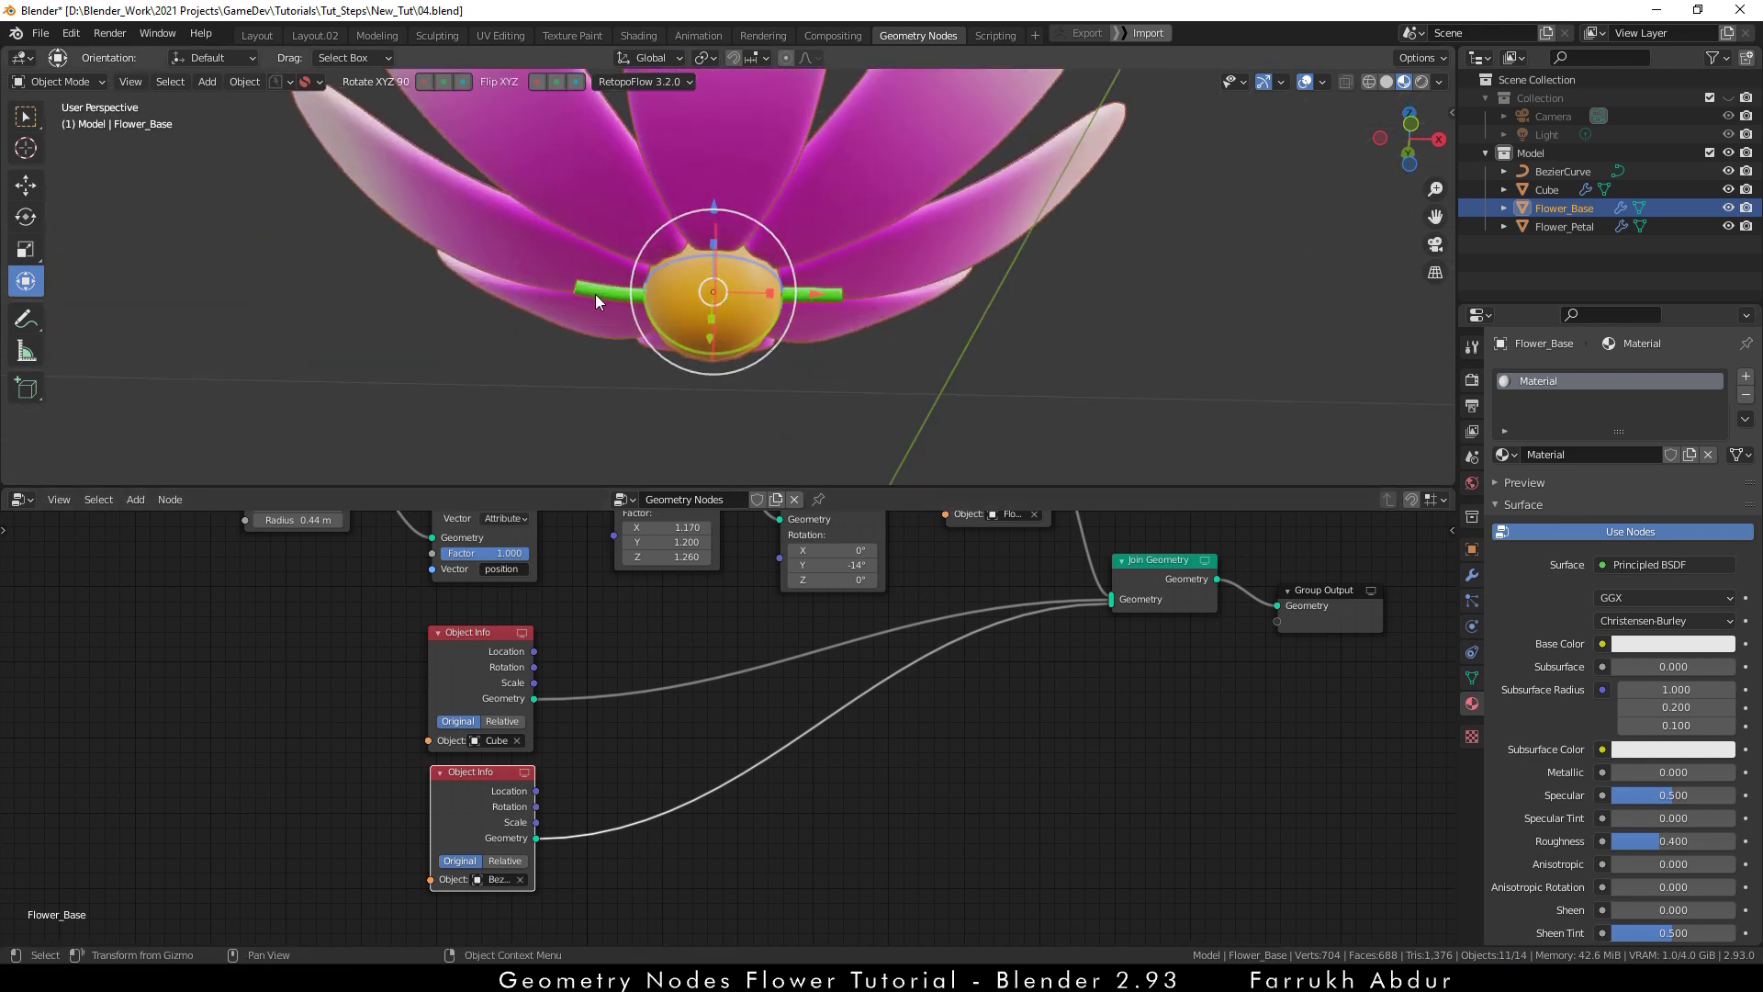
scroll(1004, 339, "down", 8)
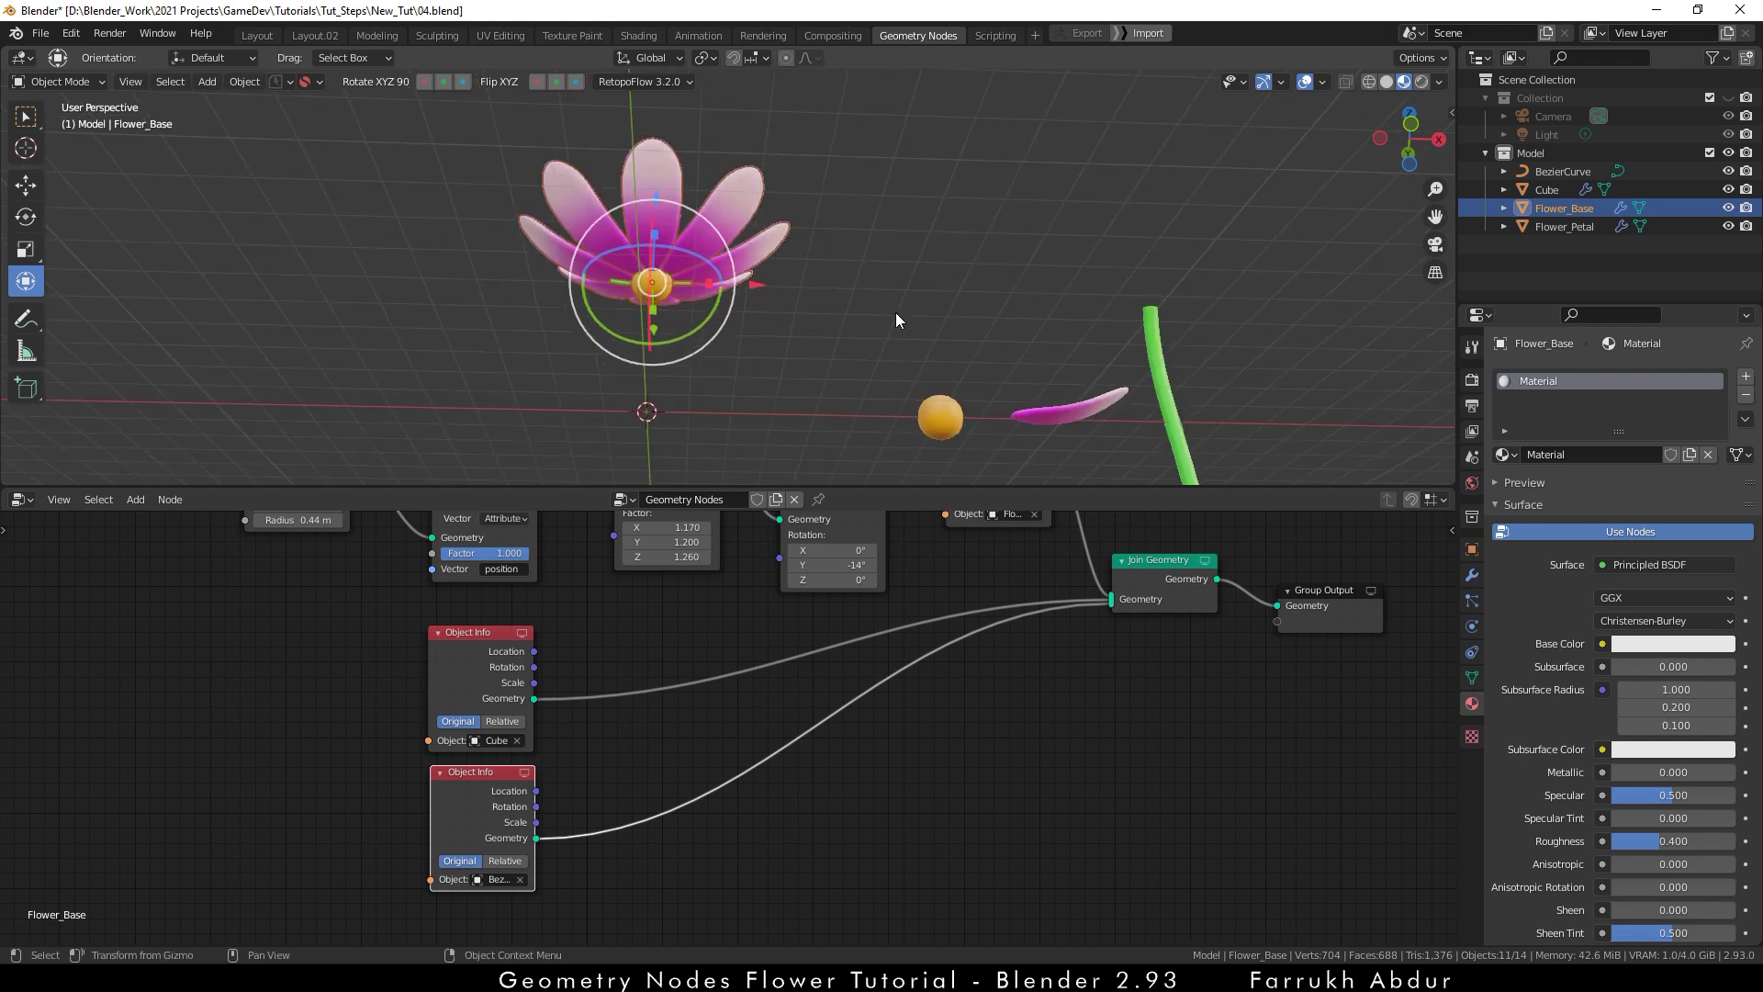
- Apply rotation and scale to the separate stem curve
middle_click_drag(895, 314, 889, 399)
left_click(1161, 365)
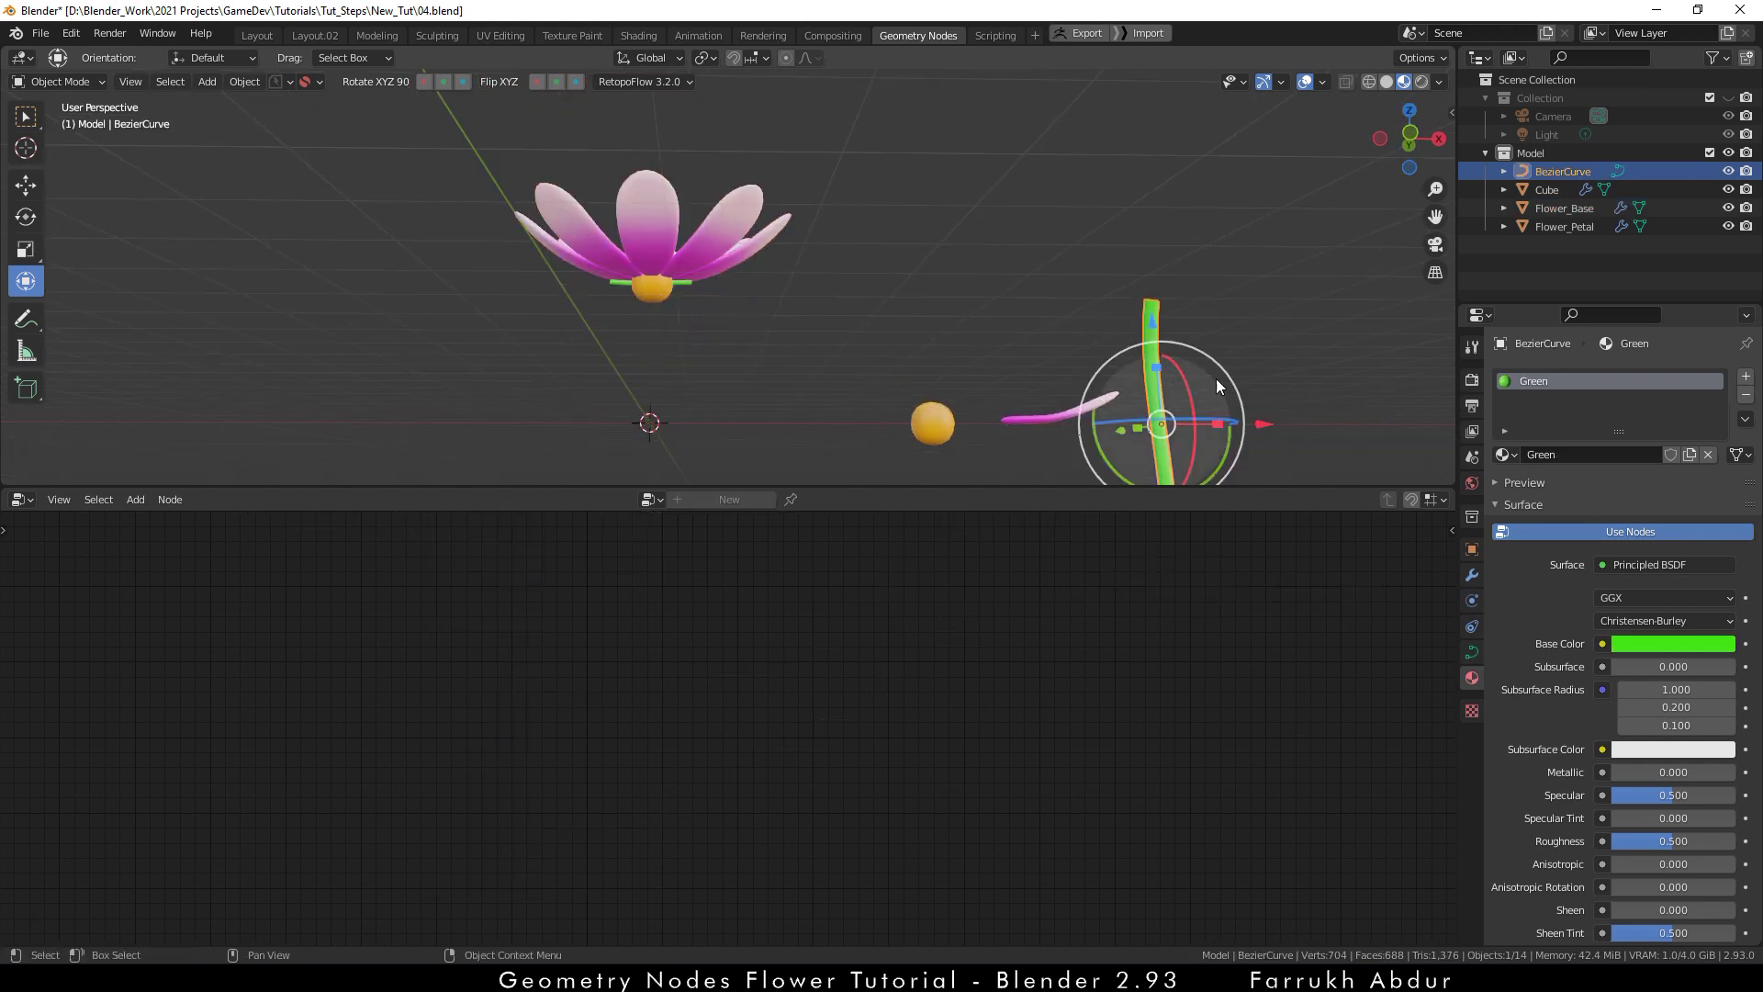
key("ctrl+a")
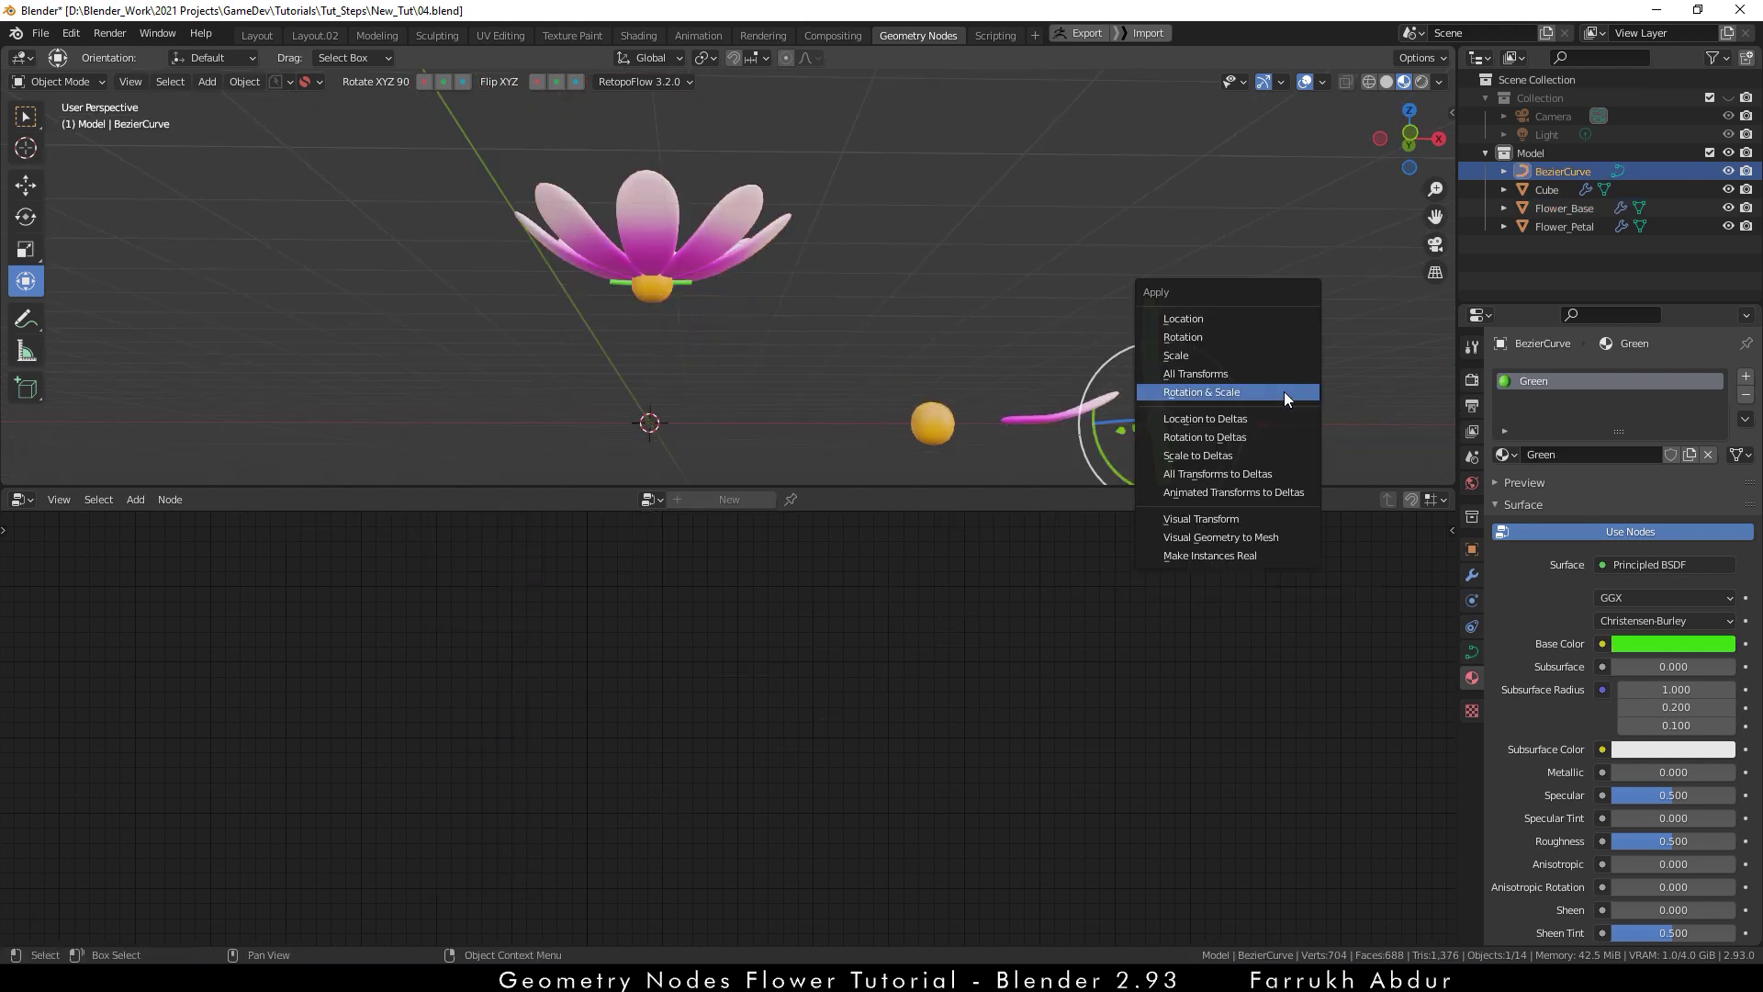
left_click(1284, 391)
middle_click_drag(856, 280, 863, 340)
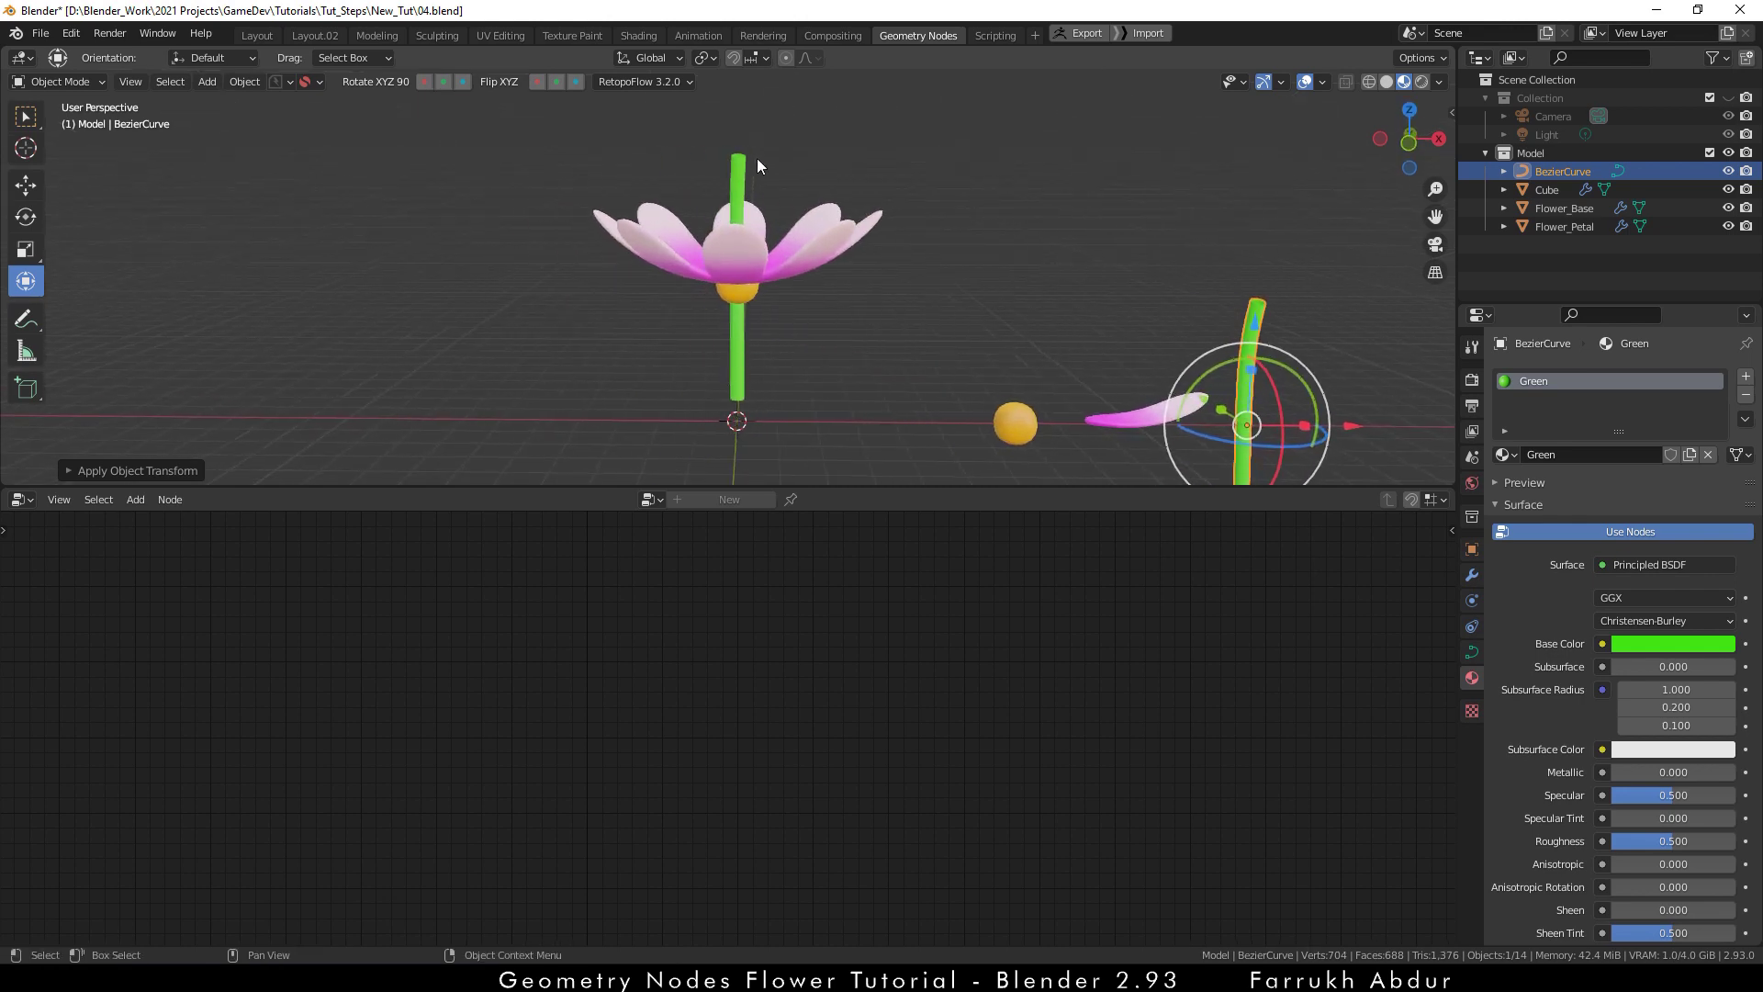
- Insert a Transform node between the BezierCurve Object Info node and Join Geometry in Flower_Base's node tree
left_click(738, 341)
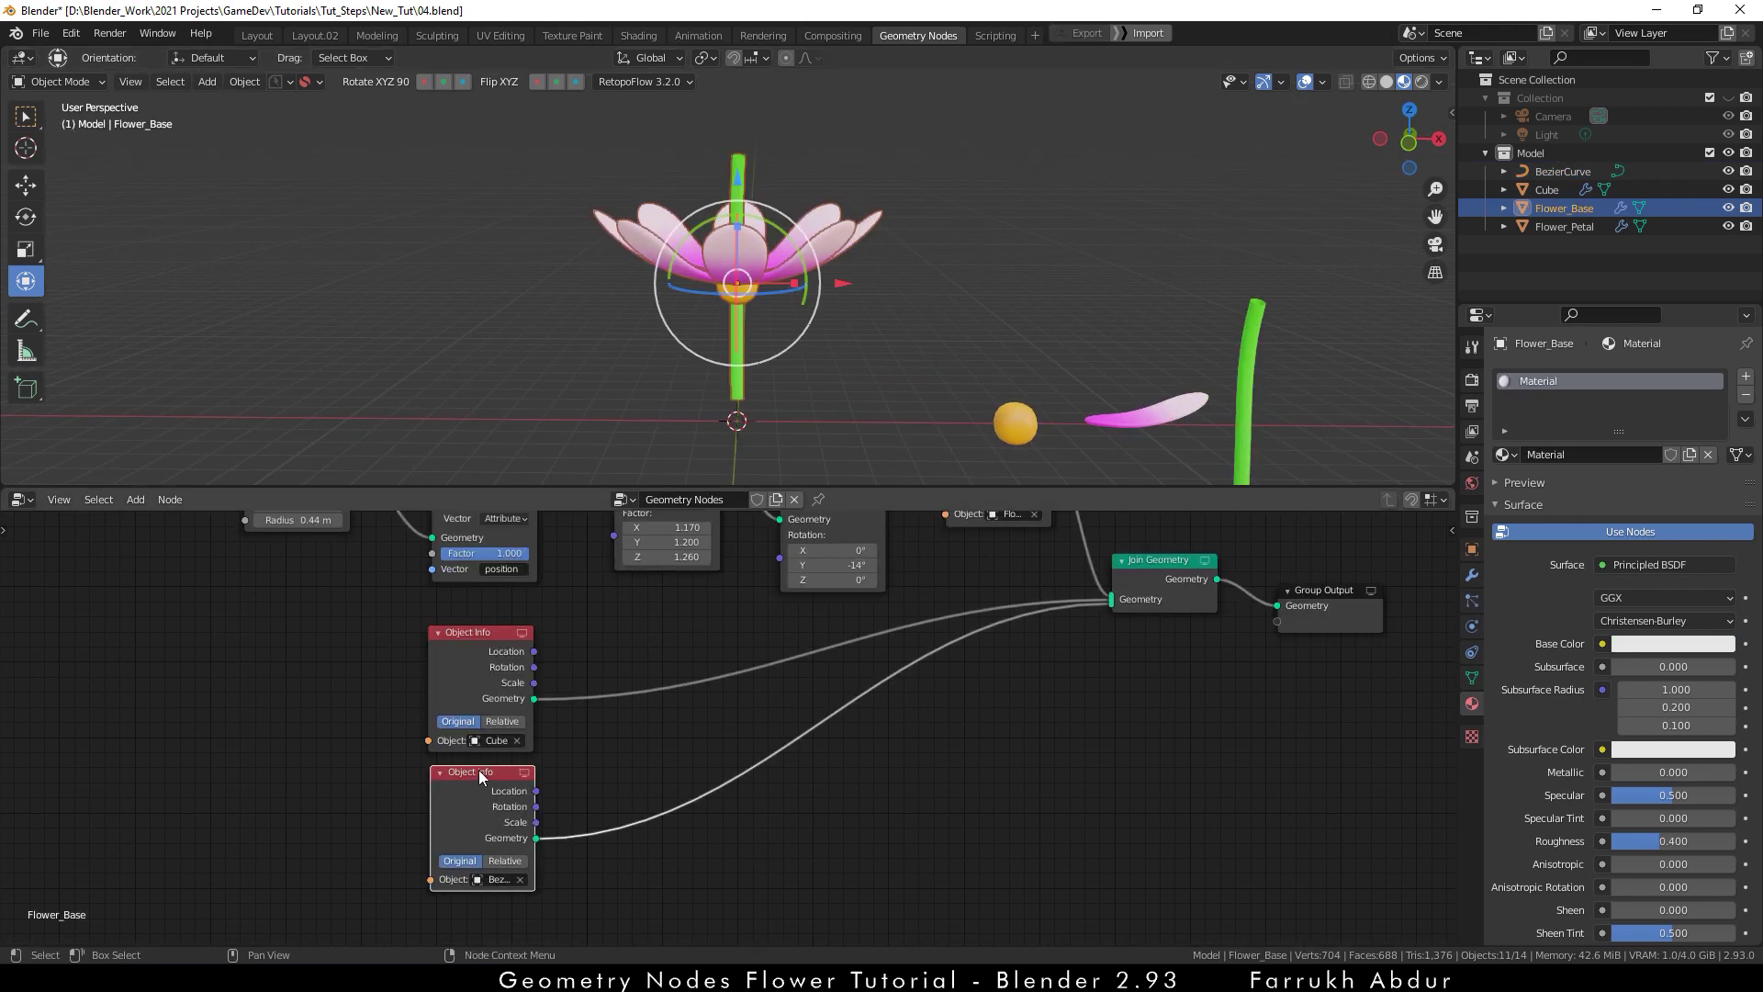
key("shift+a")
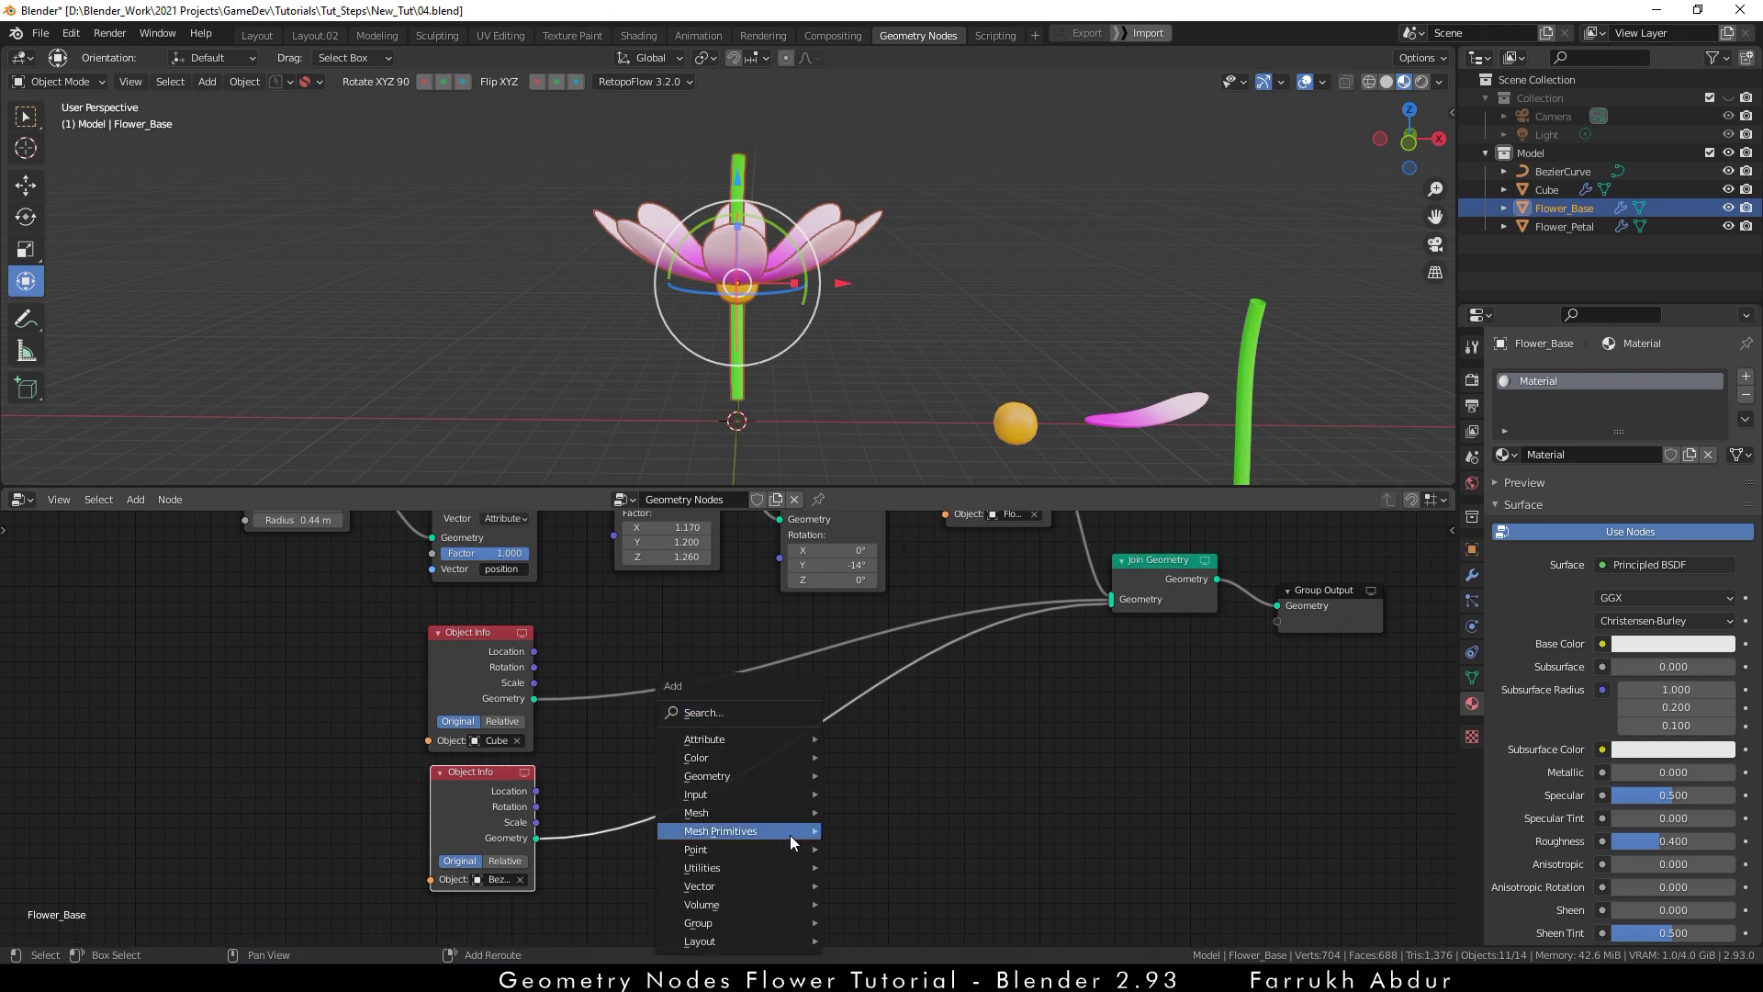
mouse_move(773, 776)
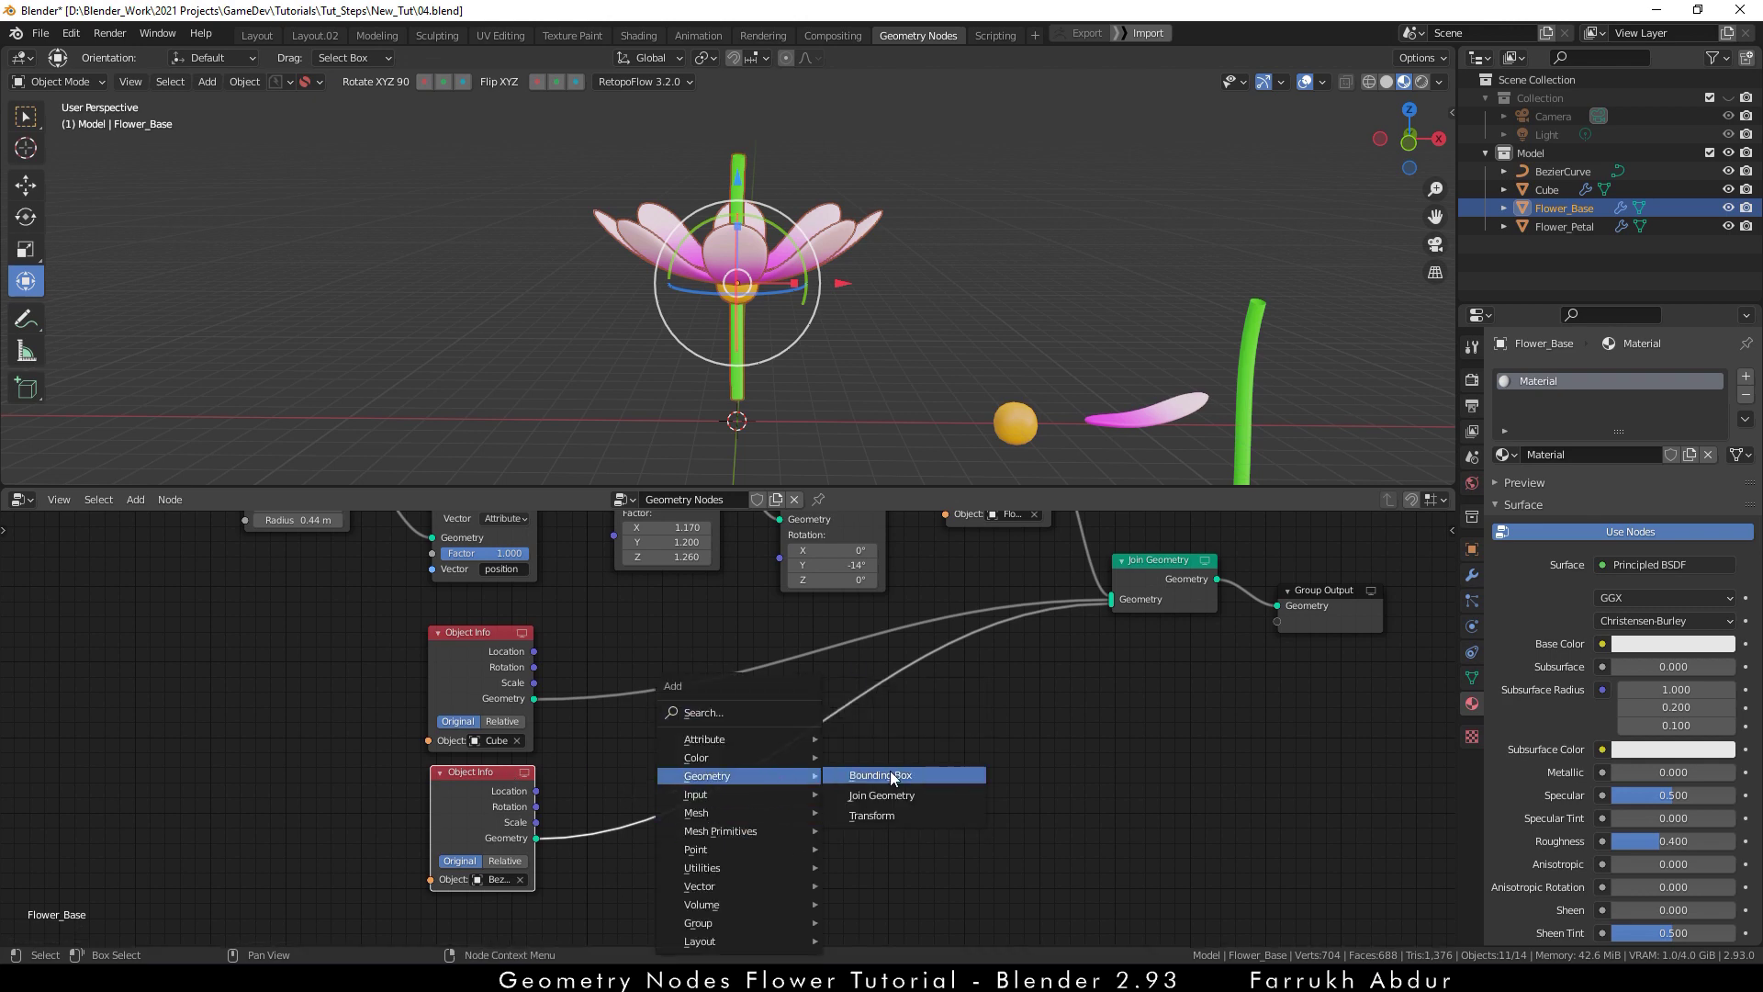
left_click(889, 813)
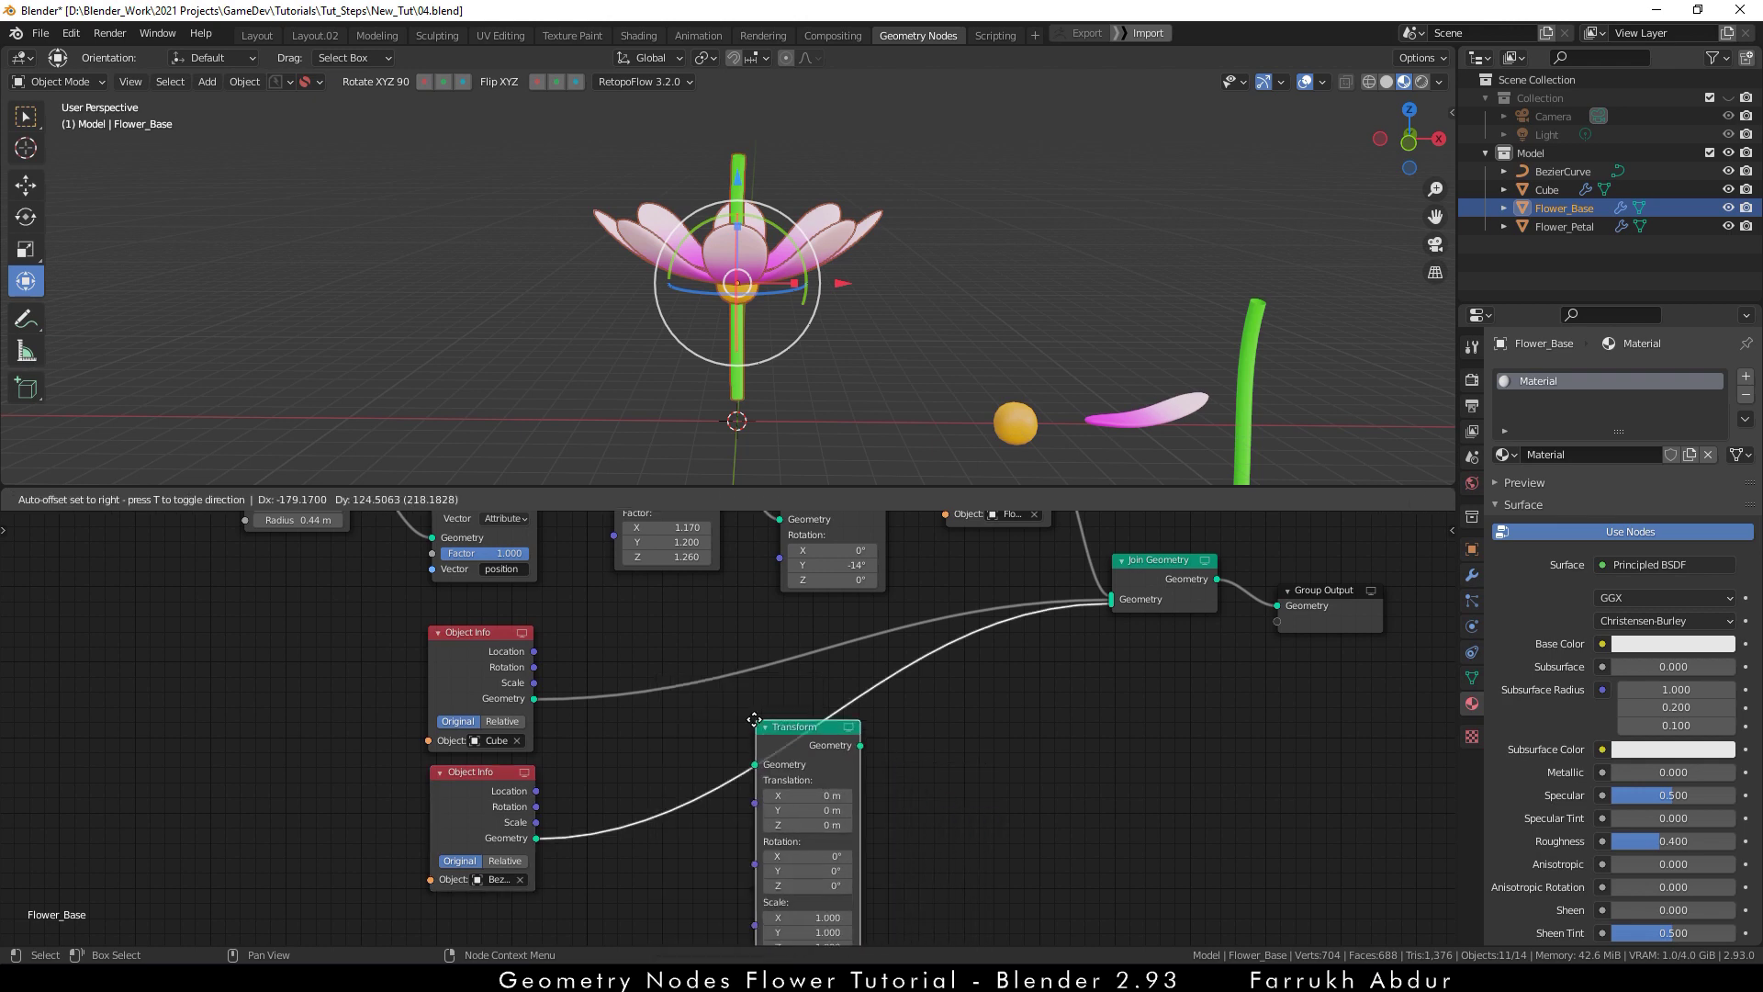
left_click(758, 725)
- Lower the stem by setting the Transform node's Z translation to -2.8 m, and deselect the flower
middle_click_drag(979, 760, 998, 714)
left_click_drag(815, 771, 768, 771)
middle_click_drag(830, 323, 894, 383)
left_click(799, 392)
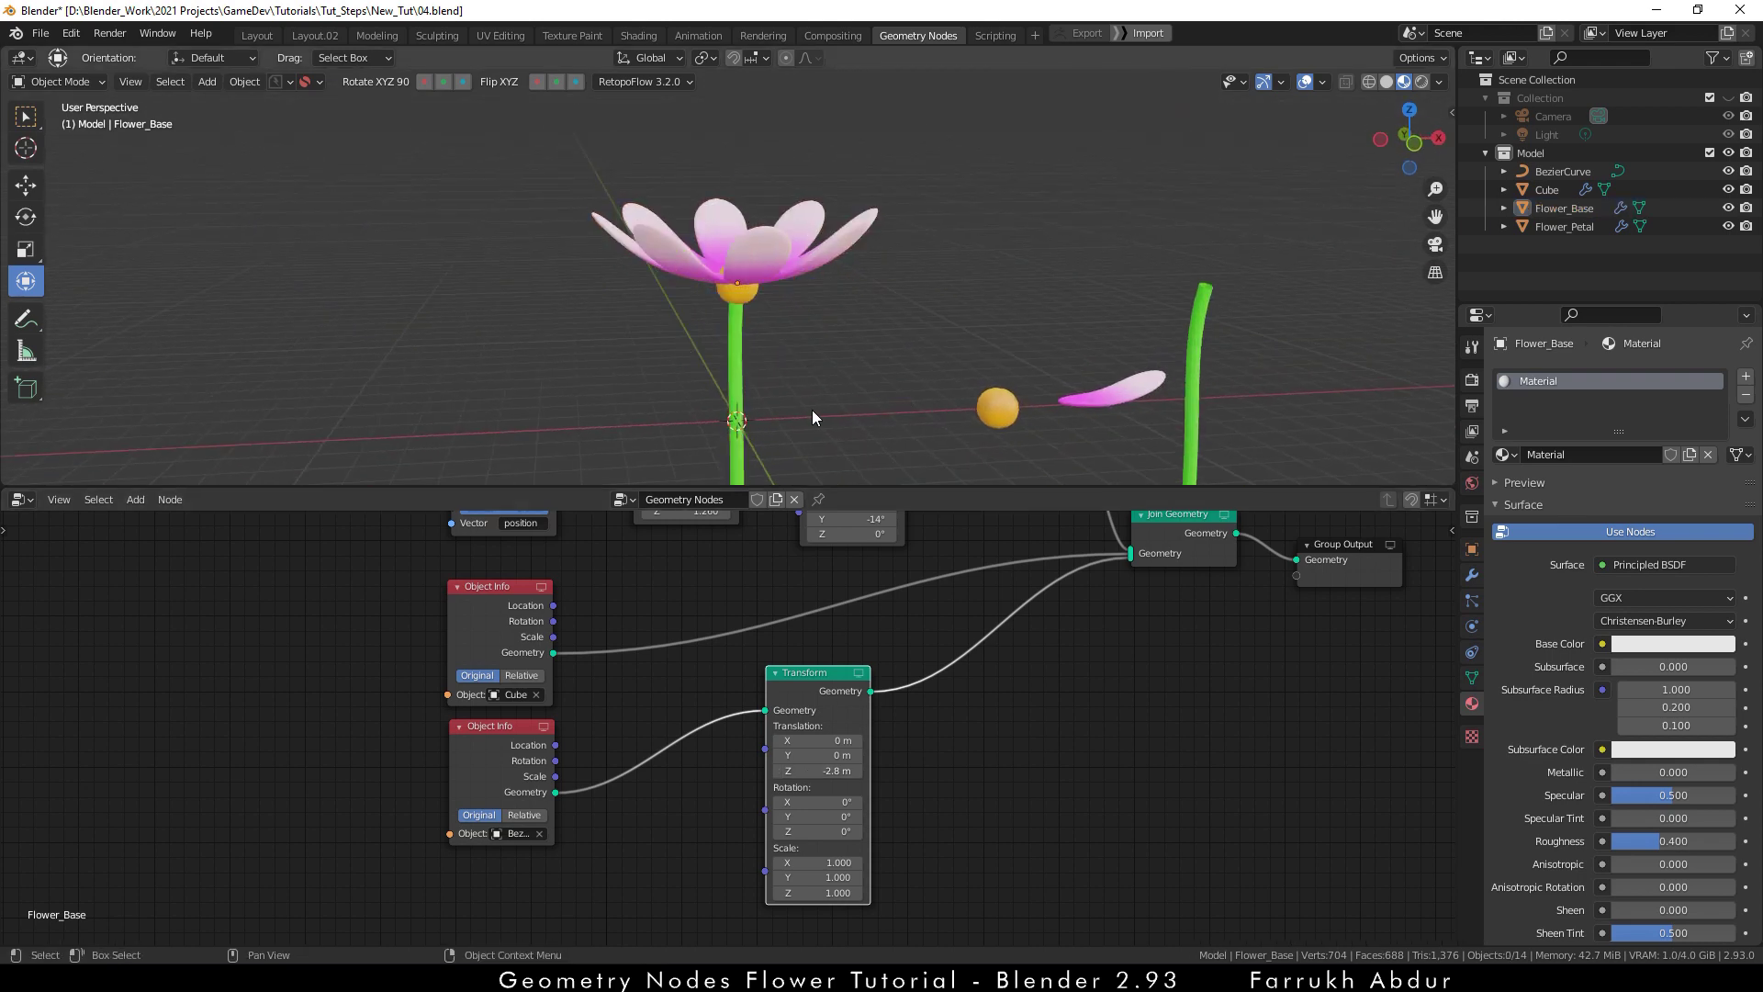
- Select Flower_Base and examine from several angles how the stem meets the flower's centre
left_click(746, 323)
left_click_drag(742, 178, 792, 172)
left_click(891, 268)
middle_click_drag(891, 268, 695, 318)
left_click(696, 317)
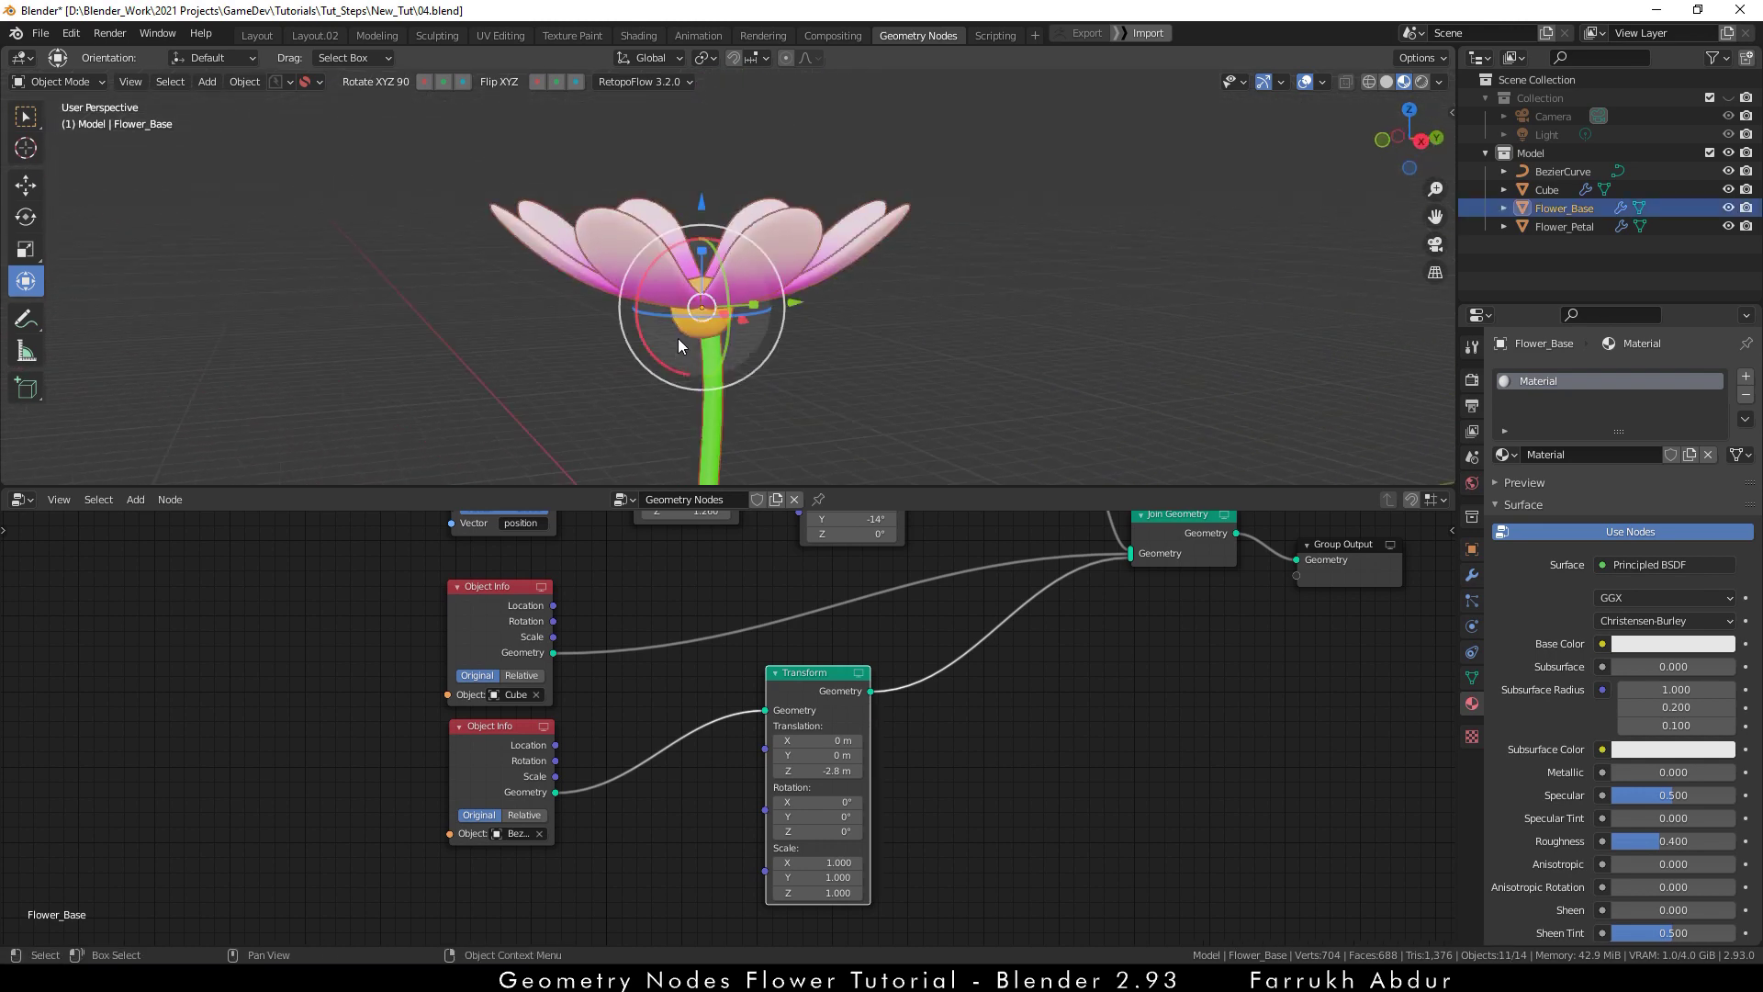
- Move the Group Output node farther from Join Geometry and line Join Geometry up with it
scroll(1065, 712, "down", 4)
middle_click_drag(1023, 768, 995, 862)
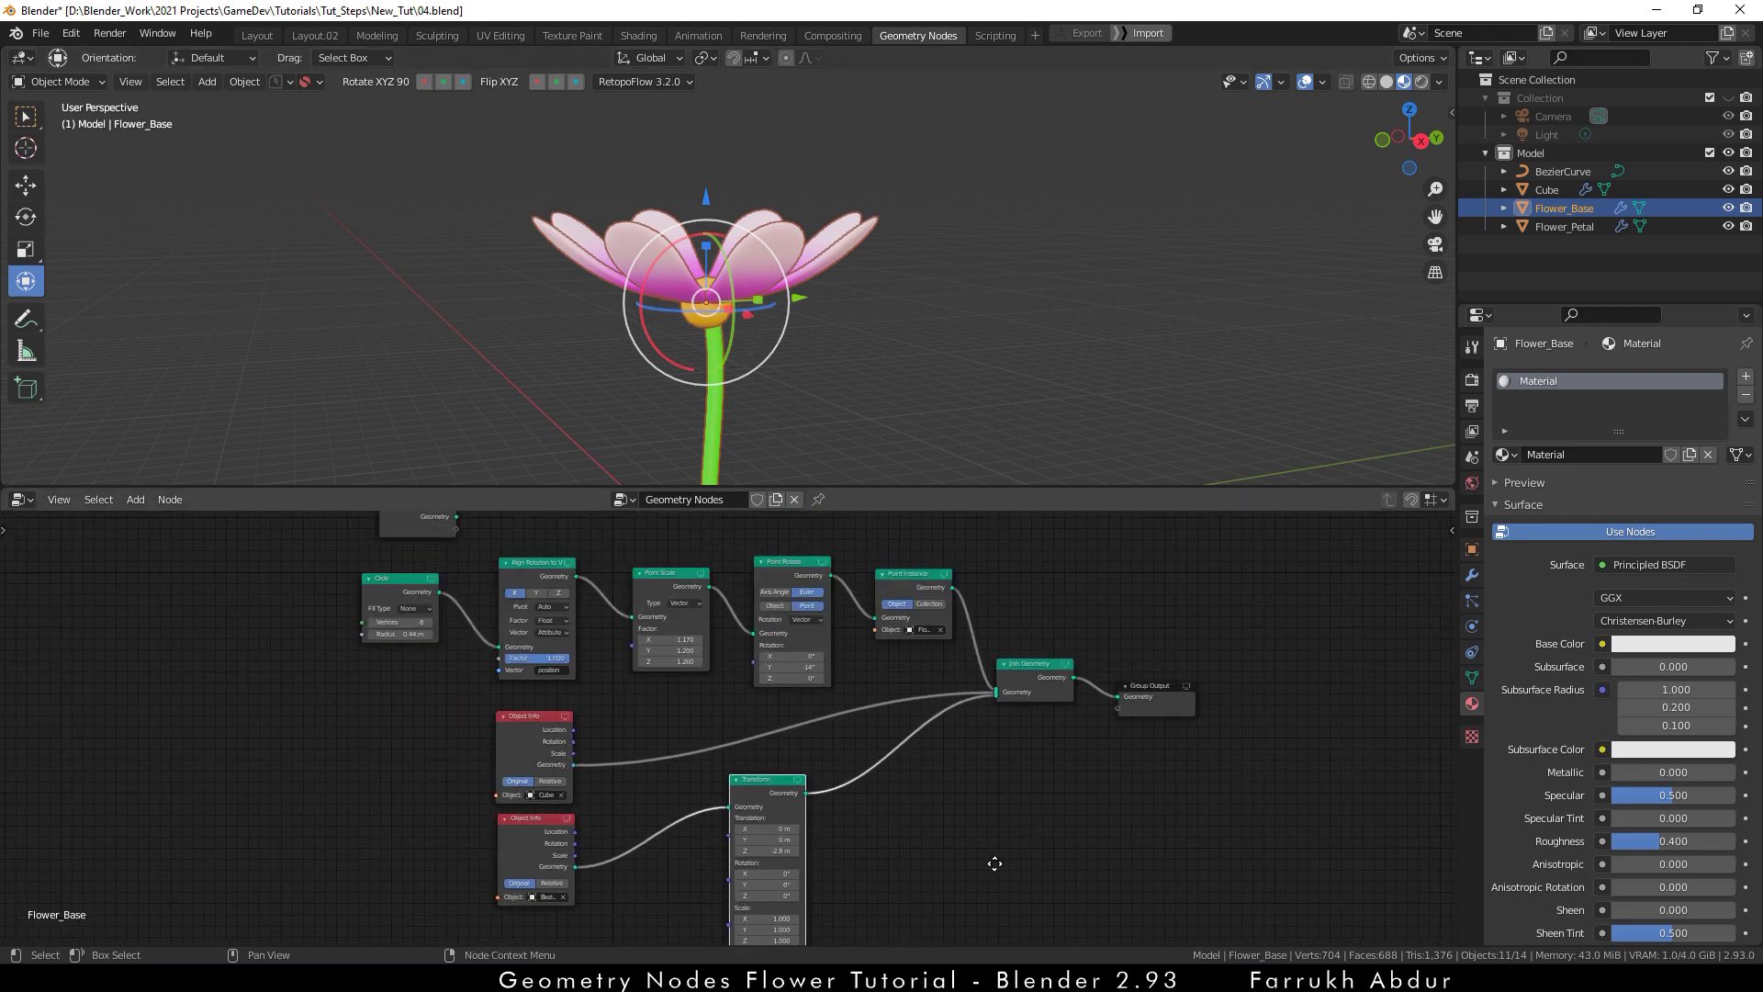
scroll(1130, 747, "up", 3)
middle_click_drag(1131, 755, 933, 807)
left_click_drag(1087, 713, 1336, 684)
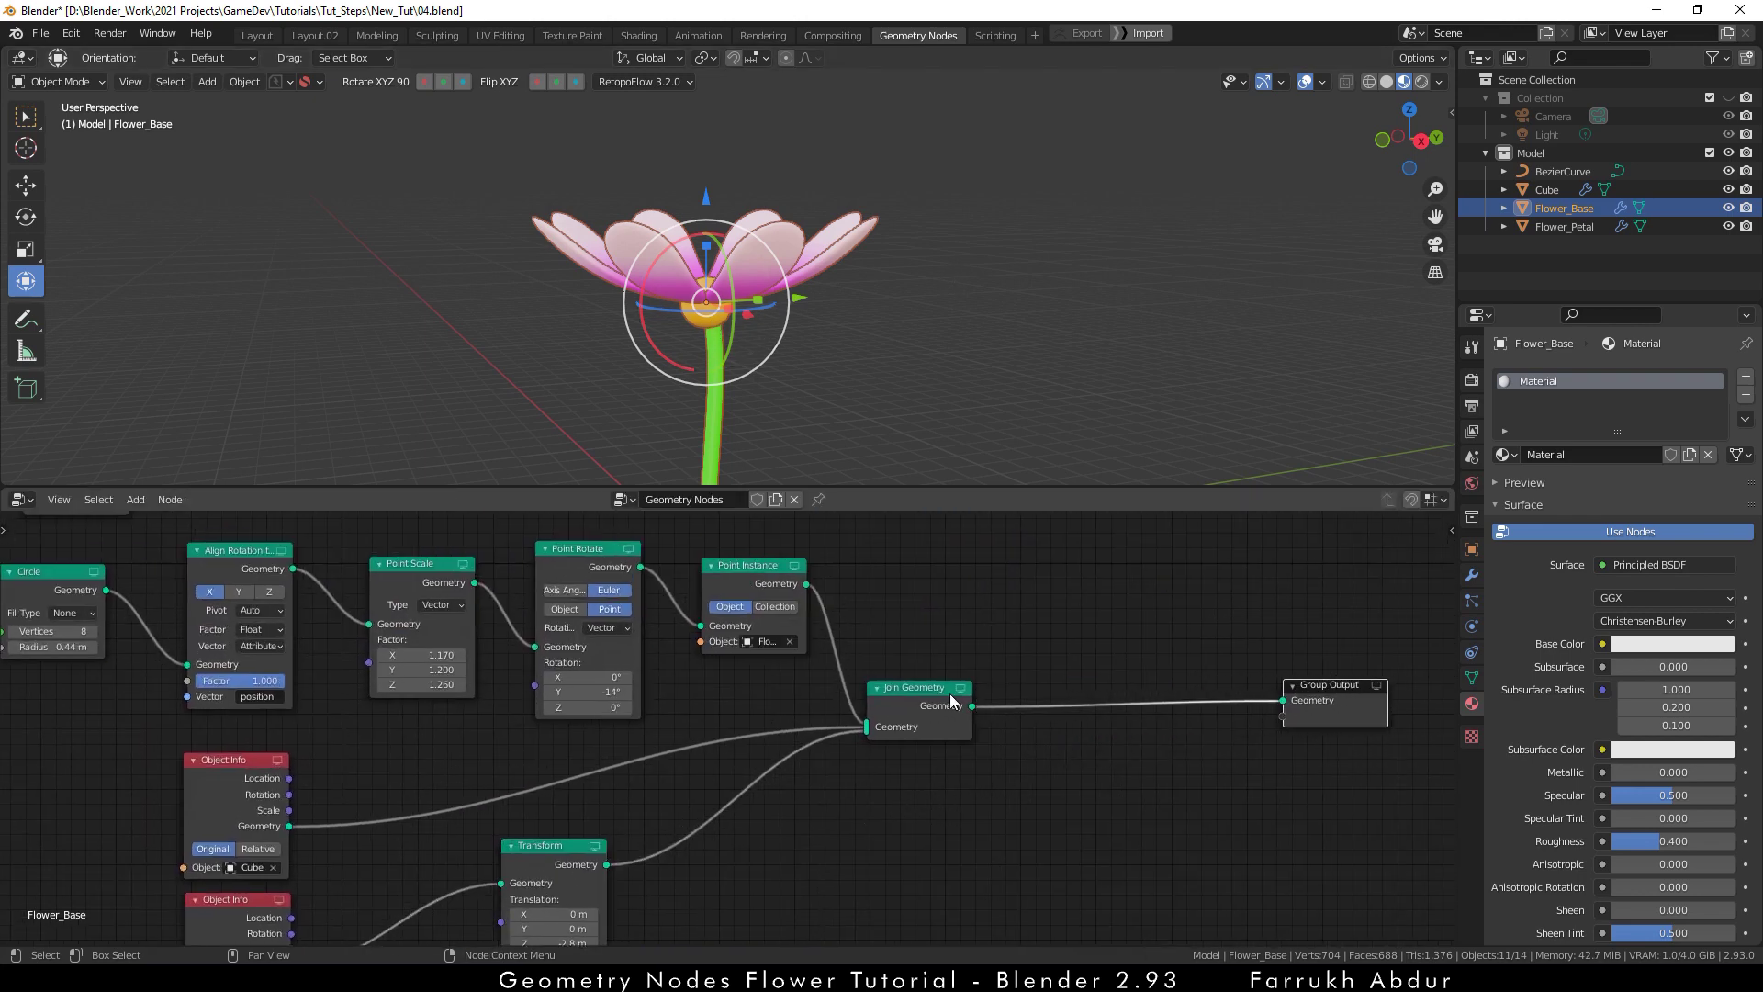
left_click_drag(945, 693, 936, 686)
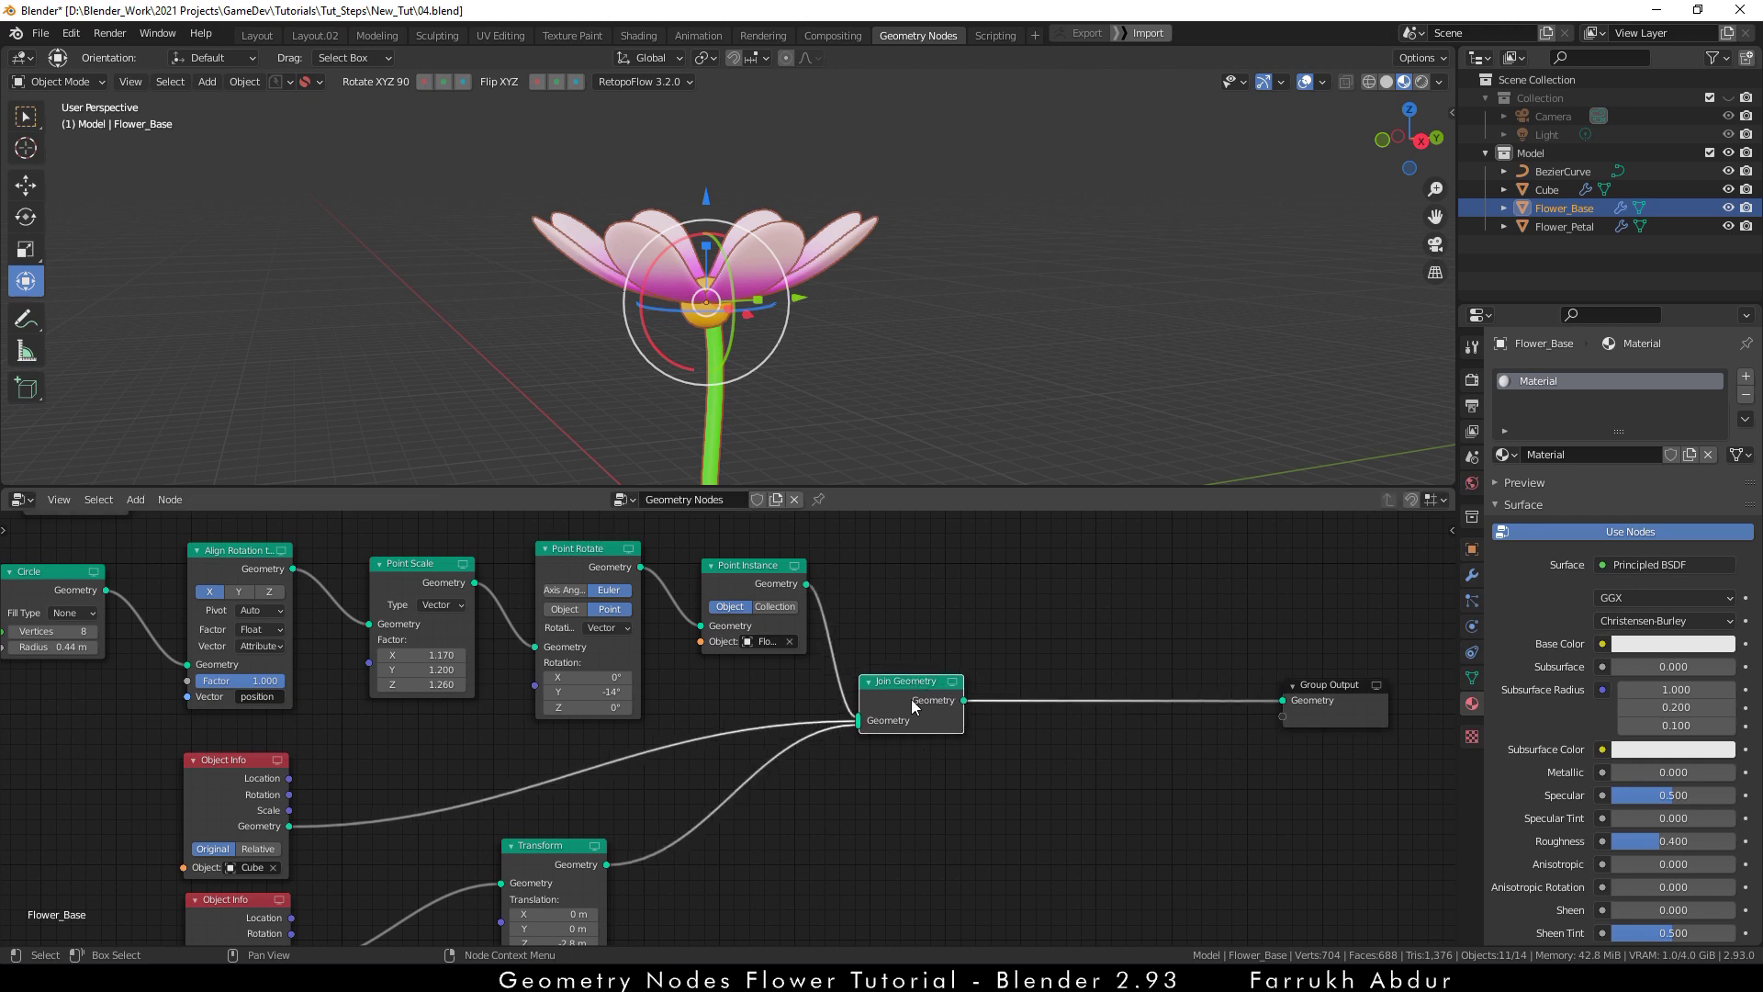
middle_click_drag(642, 664, 820, 662)
middle_click_drag(889, 311, 928, 392)
scroll(995, 727, "down", 3)
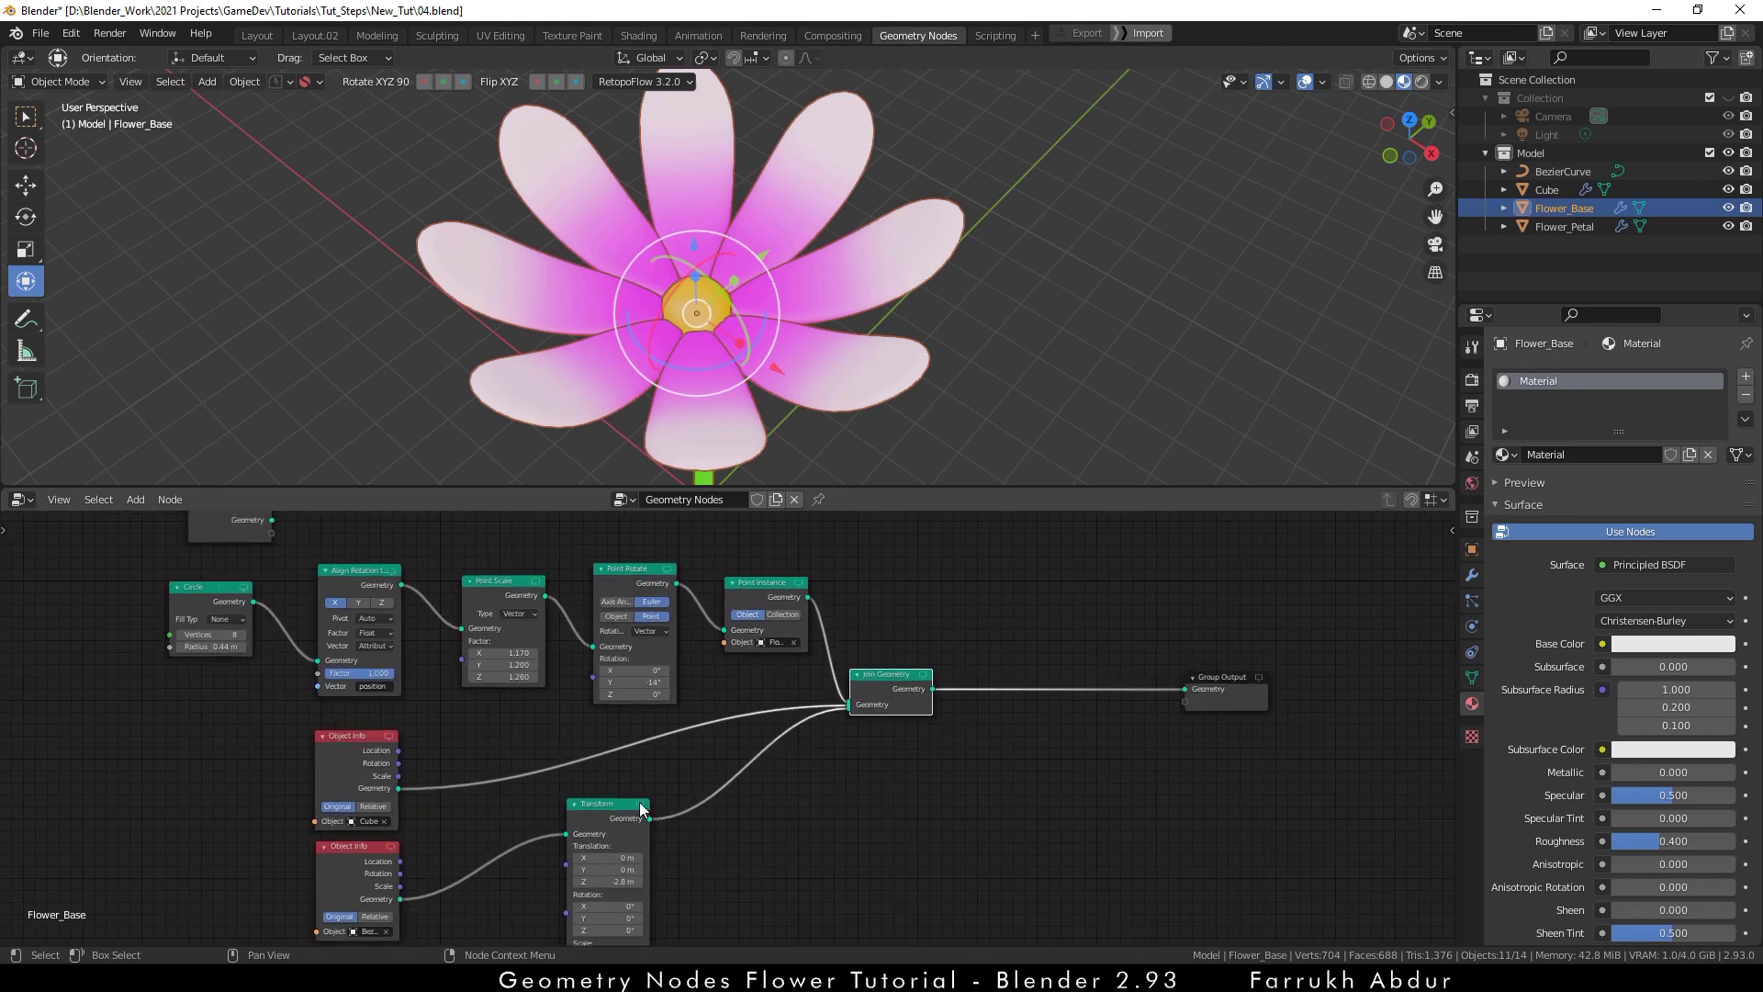
- Duplicate the stem's Transform node and insert the copy between Join Geometry and Group Output in Flower_Base's node tree
left_click(607, 807)
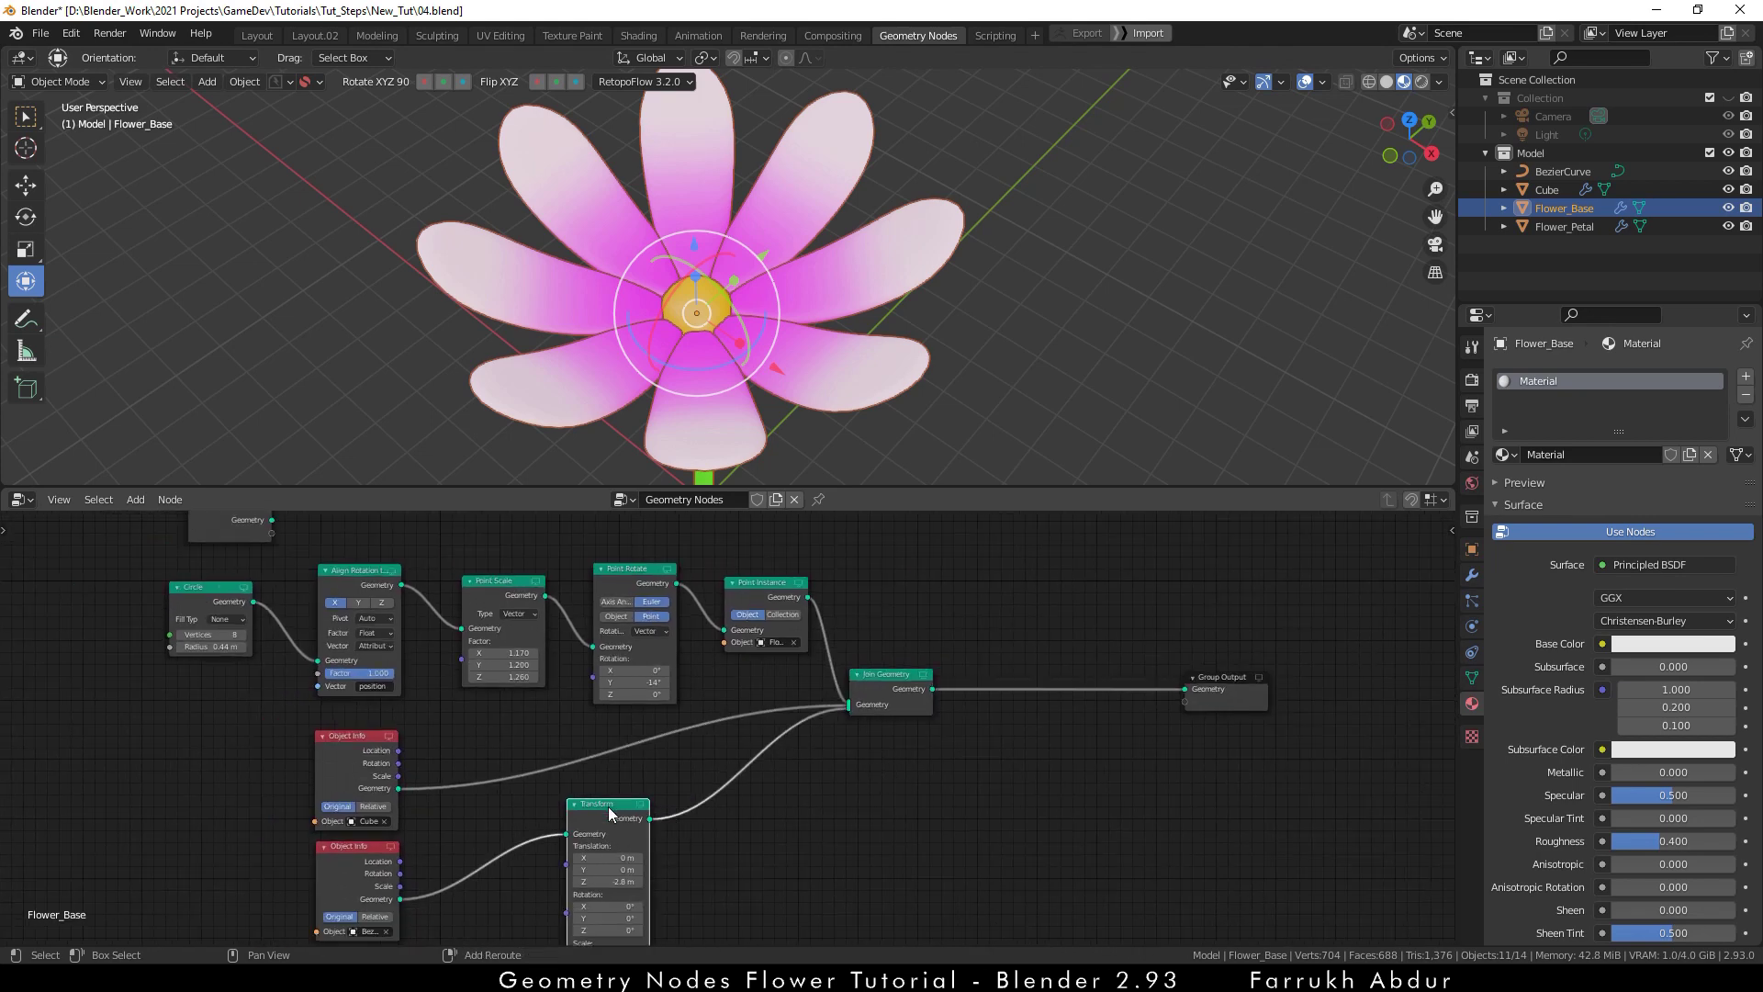
key("shift+d")
left_click(1035, 643)
scroll(913, 357, "down", 1)
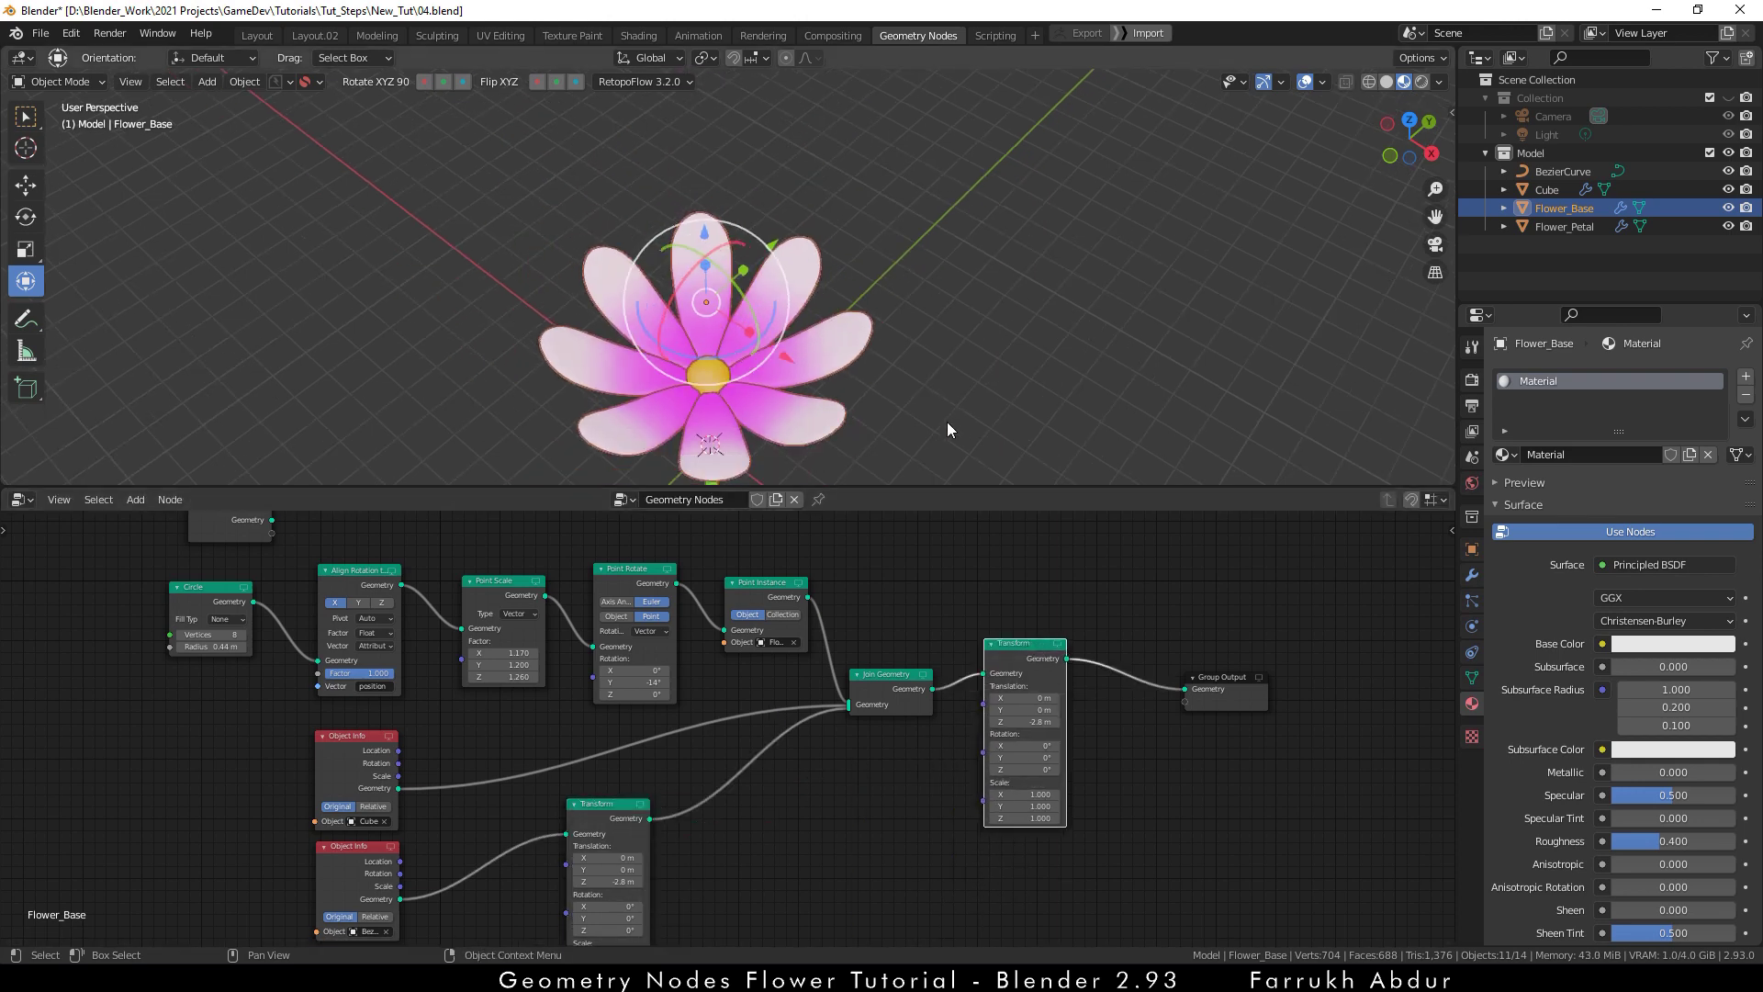
middle_click_drag(946, 422, 998, 532)
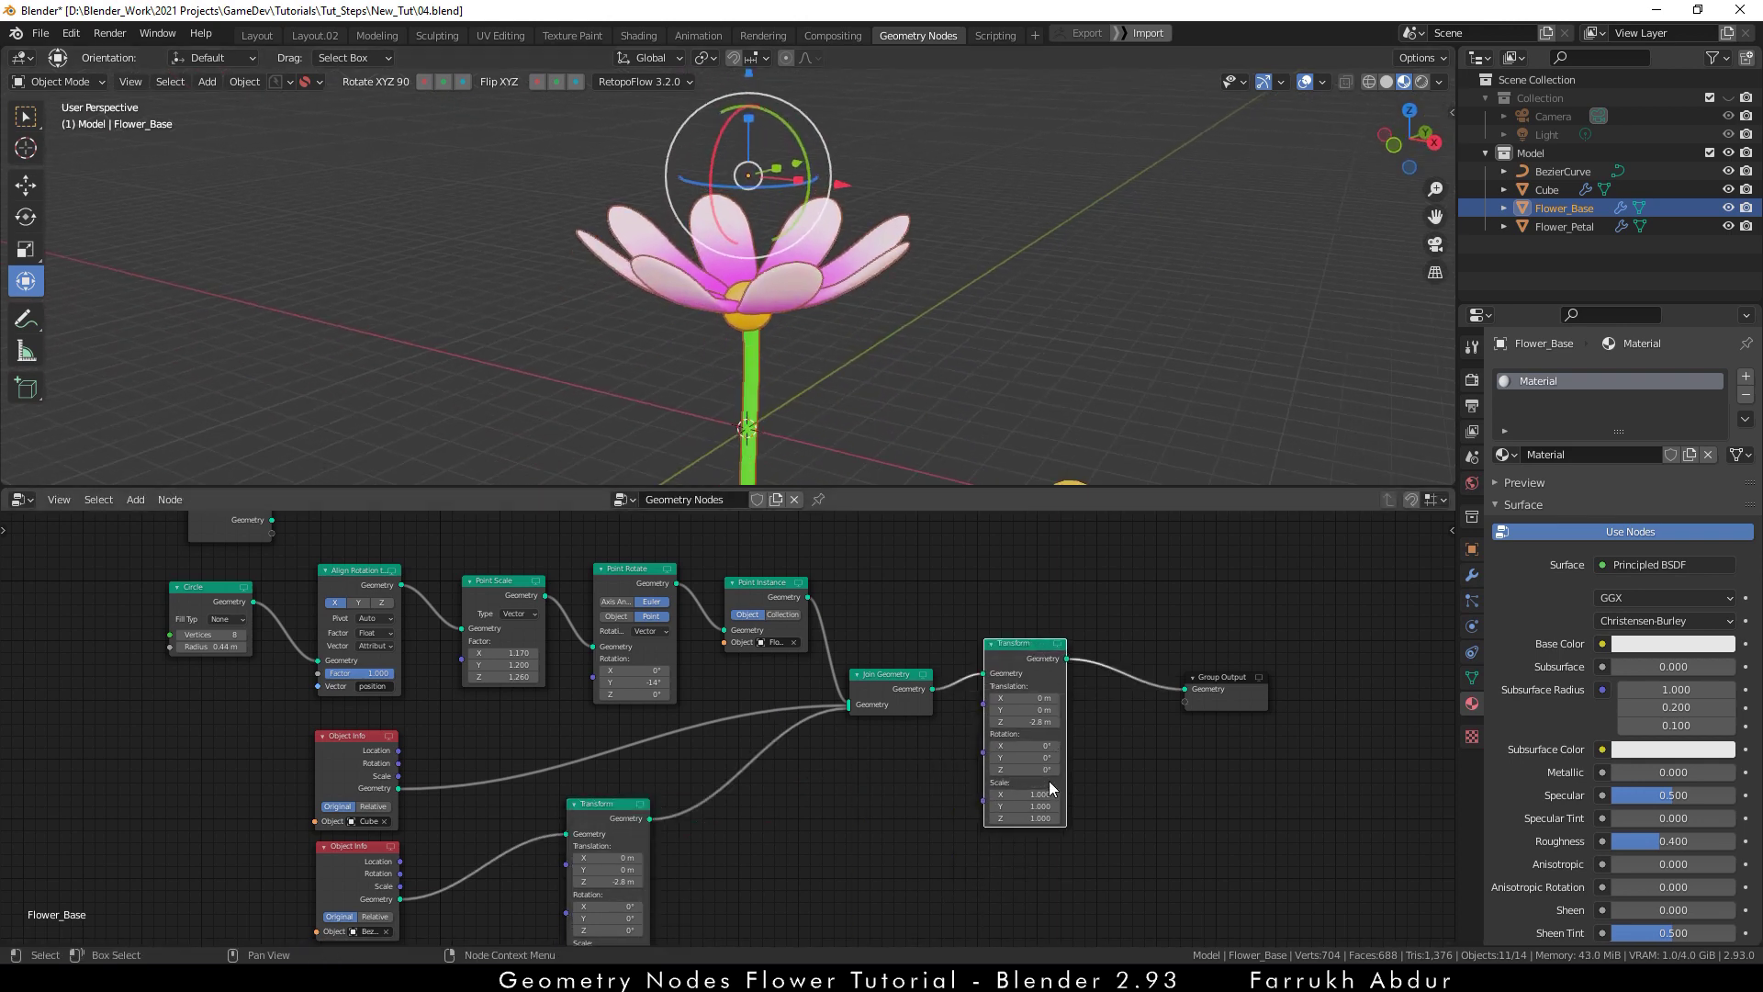
- Set the new Transform node's Z translation to 0 m, and deselect the flower
scroll(1048, 781, "up", 1)
left_click(1070, 719)
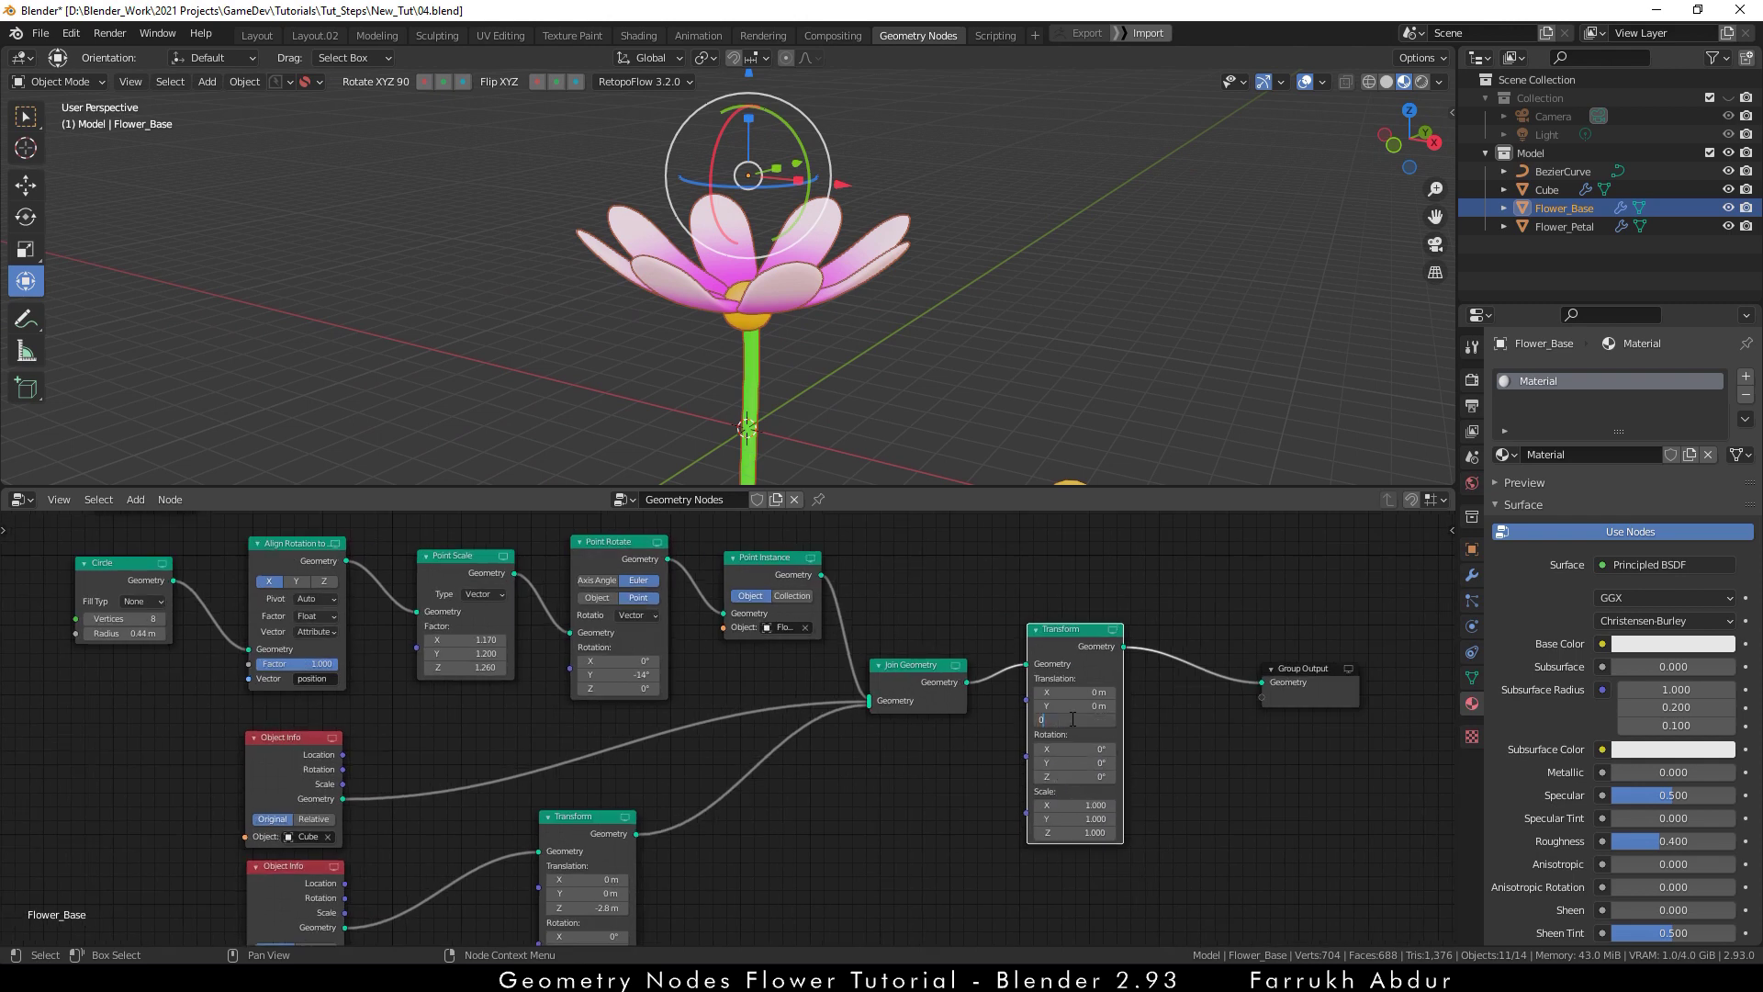
key("Return")
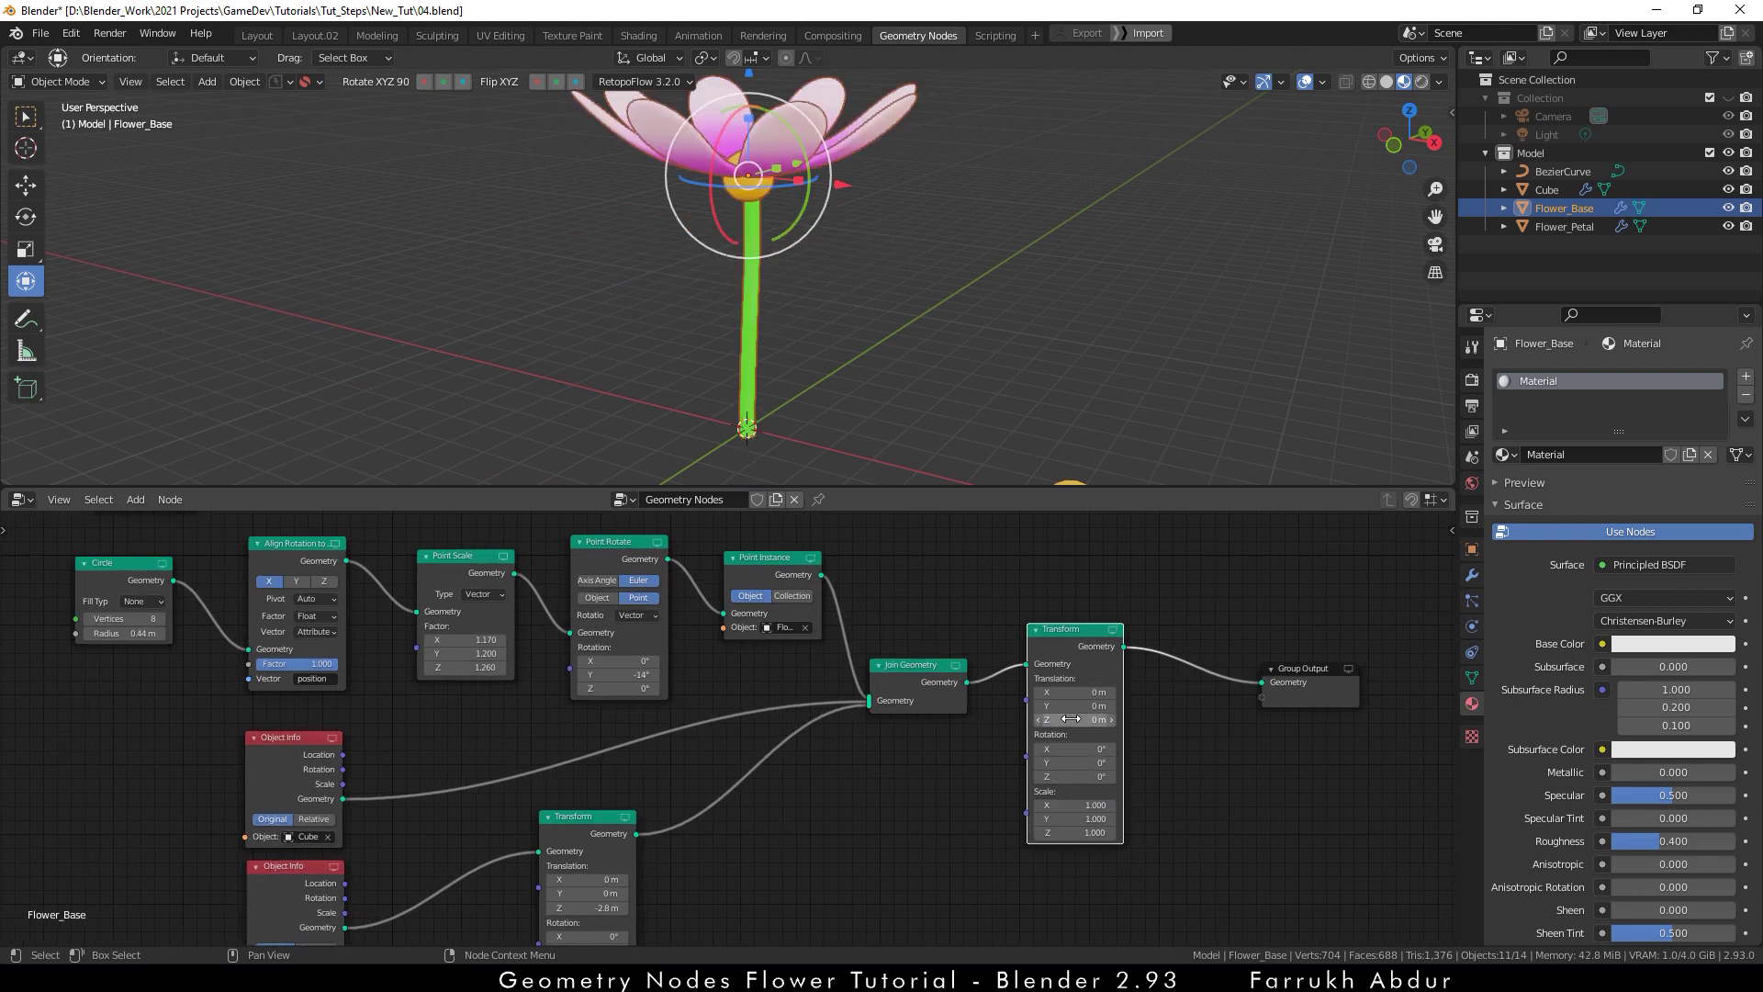
left_click(948, 317)
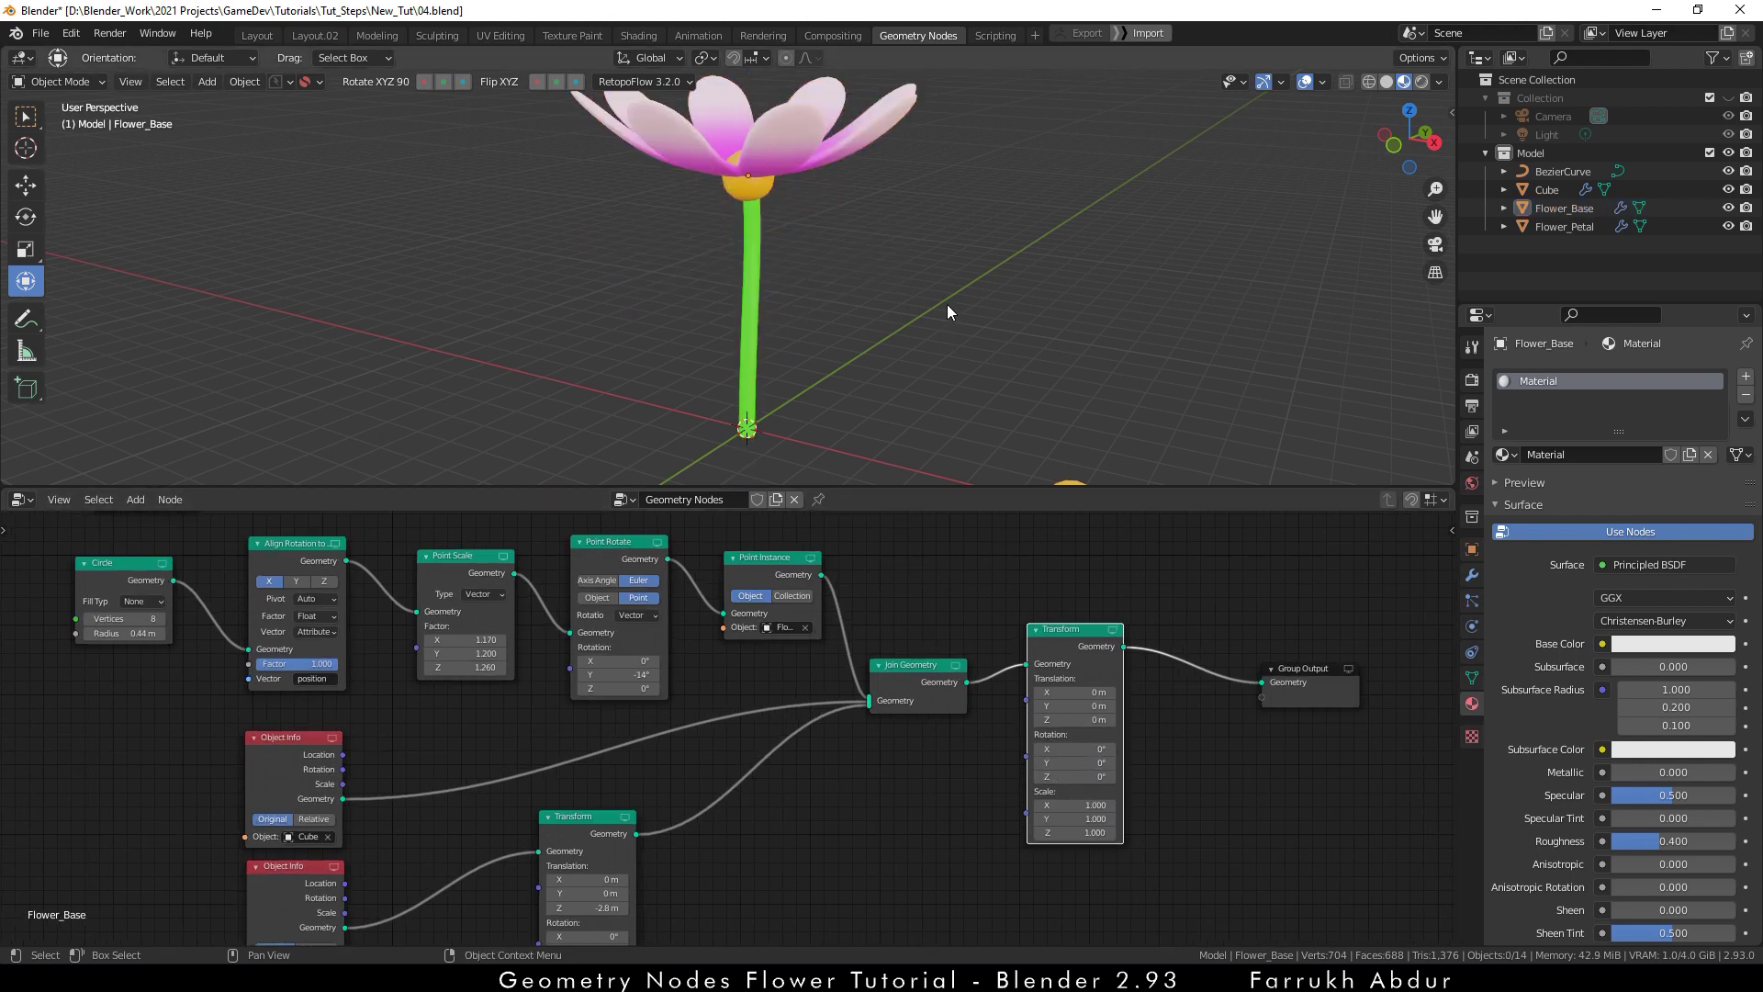
- Insert a duplicate Join Geometry node between the second Transform node and Group Output, and space the neighbouring nodes apart
left_click(901, 668)
key("shift+d")
left_click(1210, 652)
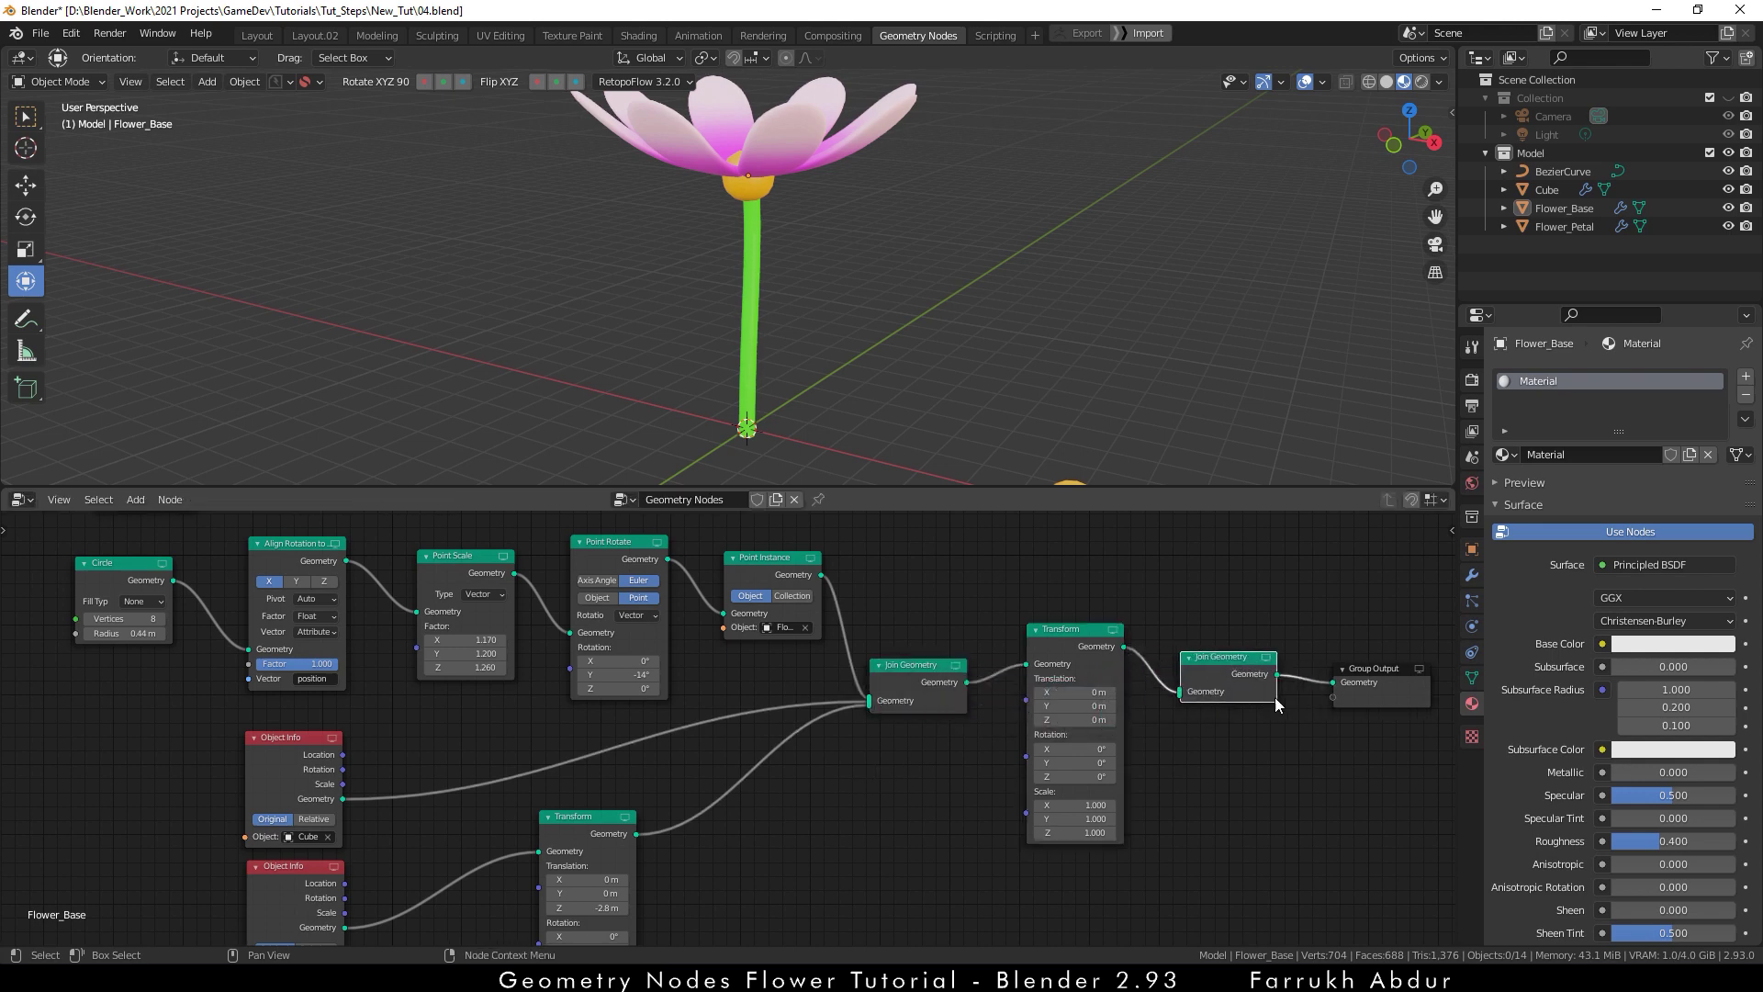
left_click(1343, 670)
left_click_drag(1344, 669, 1379, 669)
left_click_drag(1074, 627, 1064, 626)
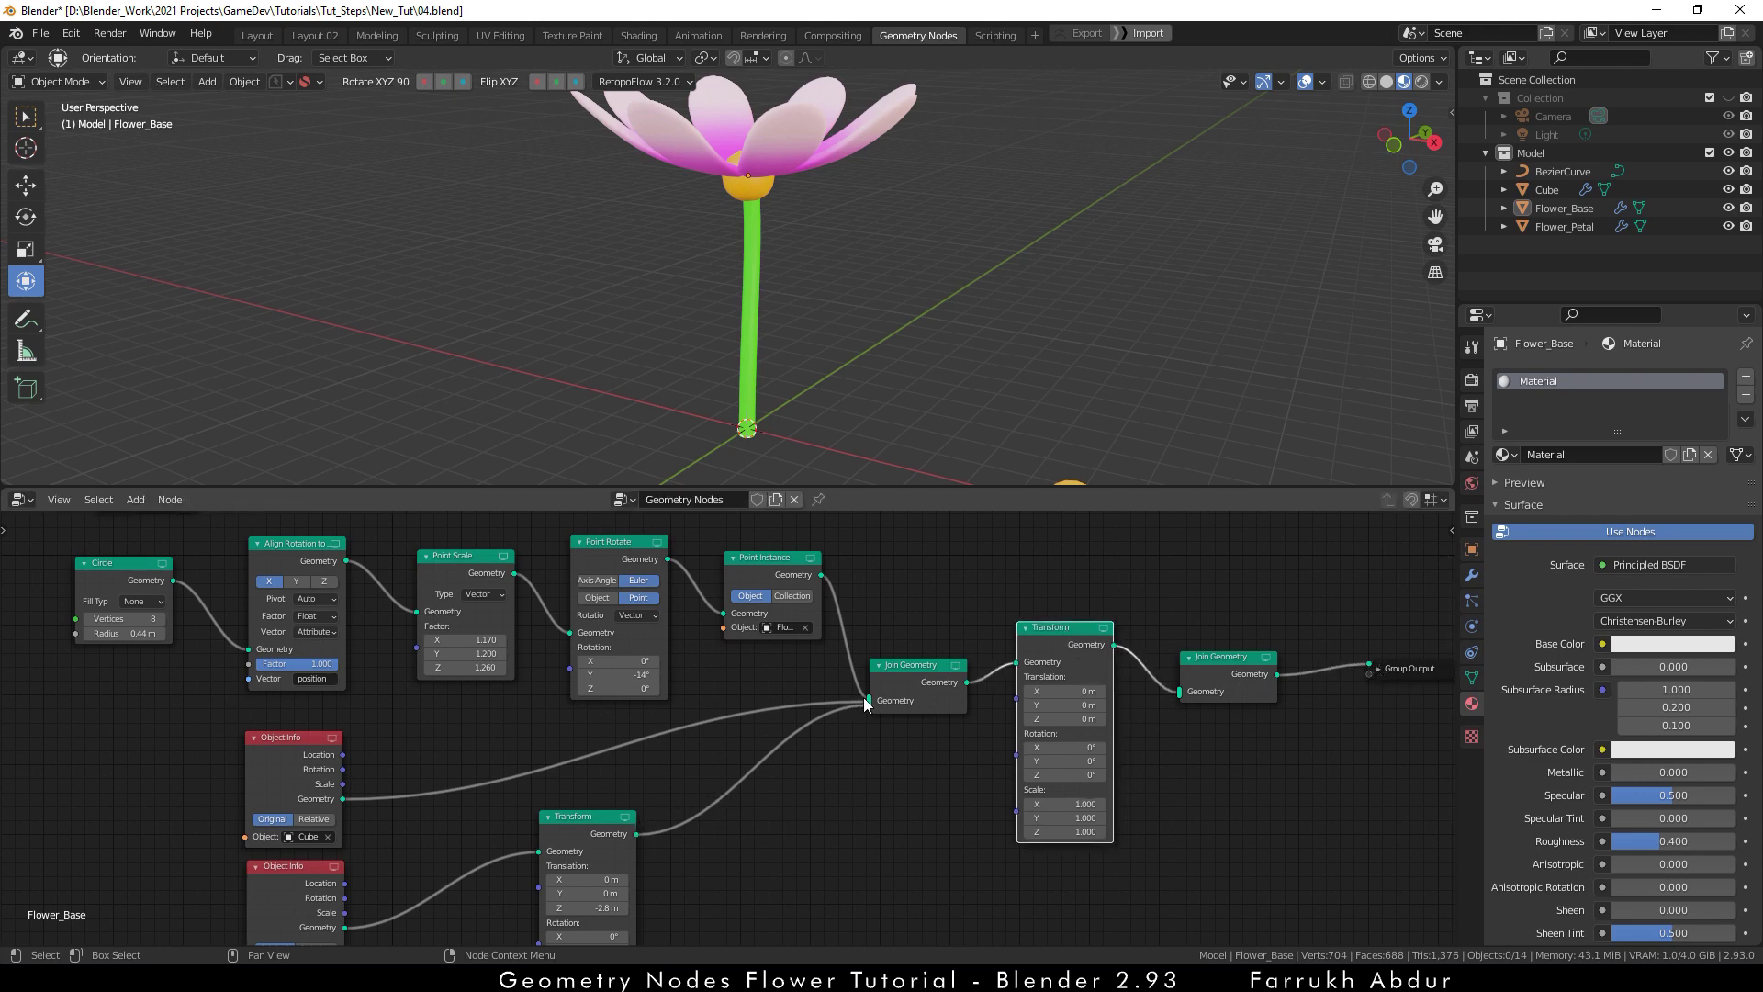
- Try rotating the whole flower with the second Transform node's X rotation, and undo it
mouse_move(1063, 747)
left_mouse_down()
mouse_move(1088, 746)
mouse_move(1017, 746)
mouse_move(1120, 747)
mouse_move(1019, 746)
mouse_move(1074, 747)
left_mouse_up()
key("ctrl+z")
scroll(827, 255, "up", 1)
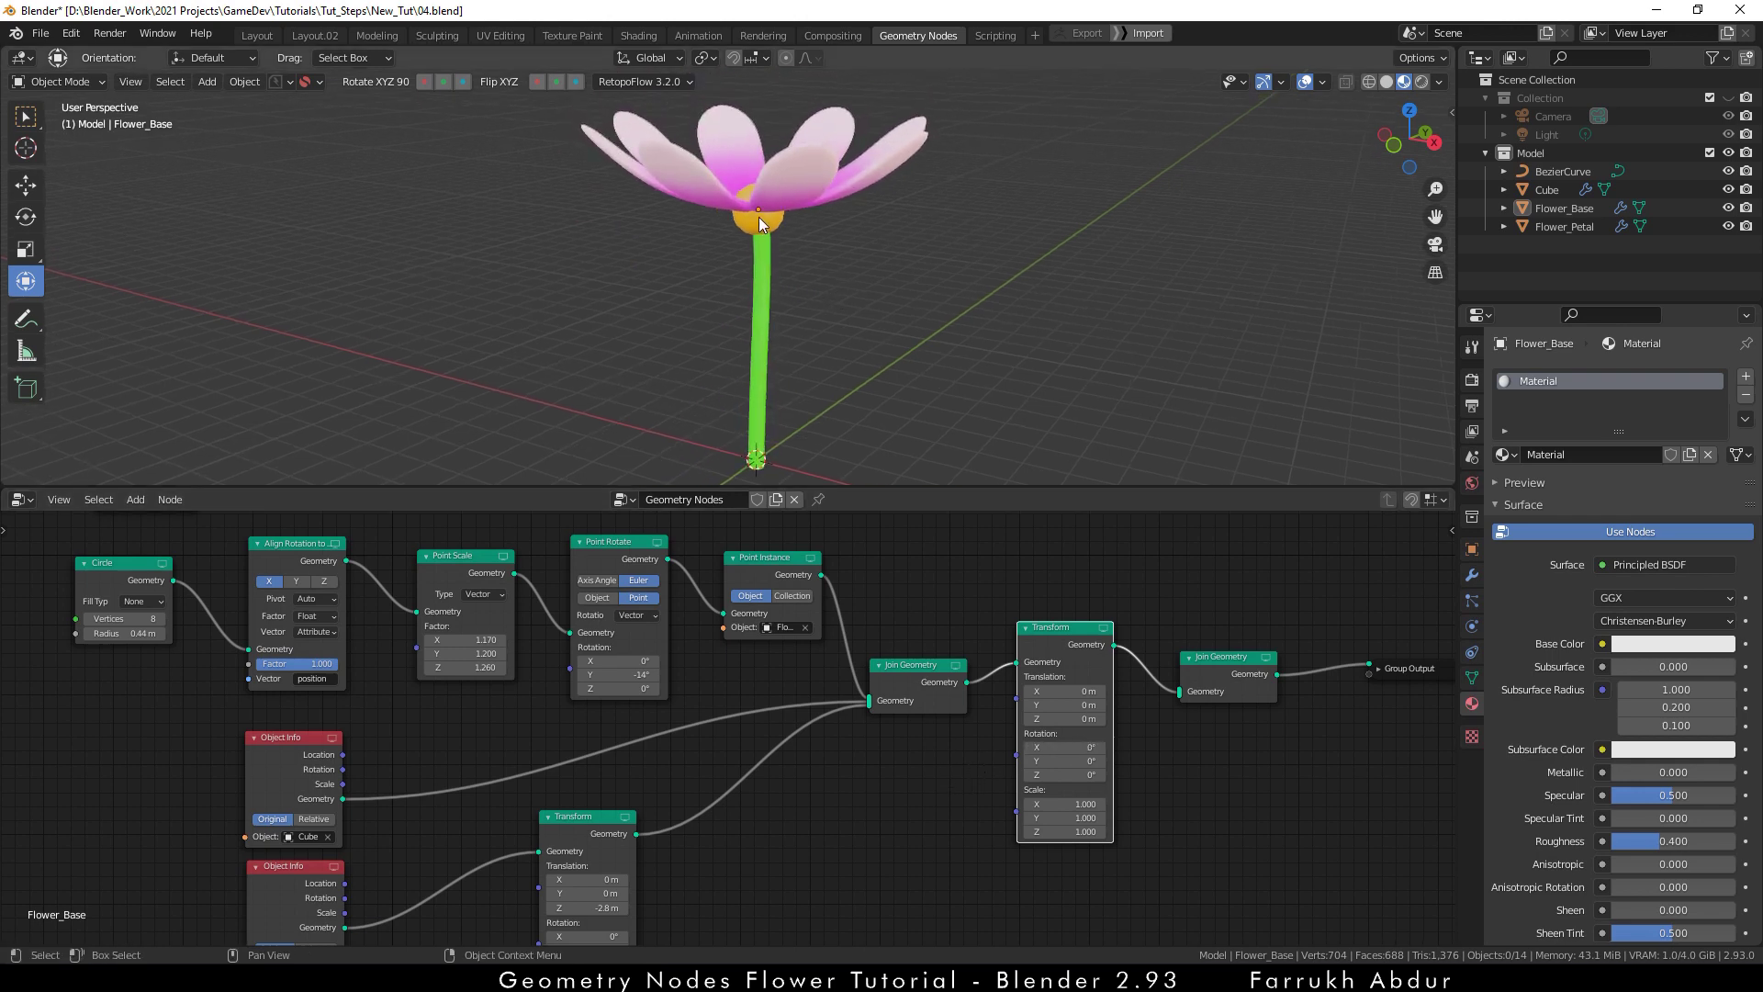
- With Flower_Base selected, detach the stem's Transform node from the first Join Geometry and connect it to the second one
left_click(759, 217)
key("KP_Decimal")
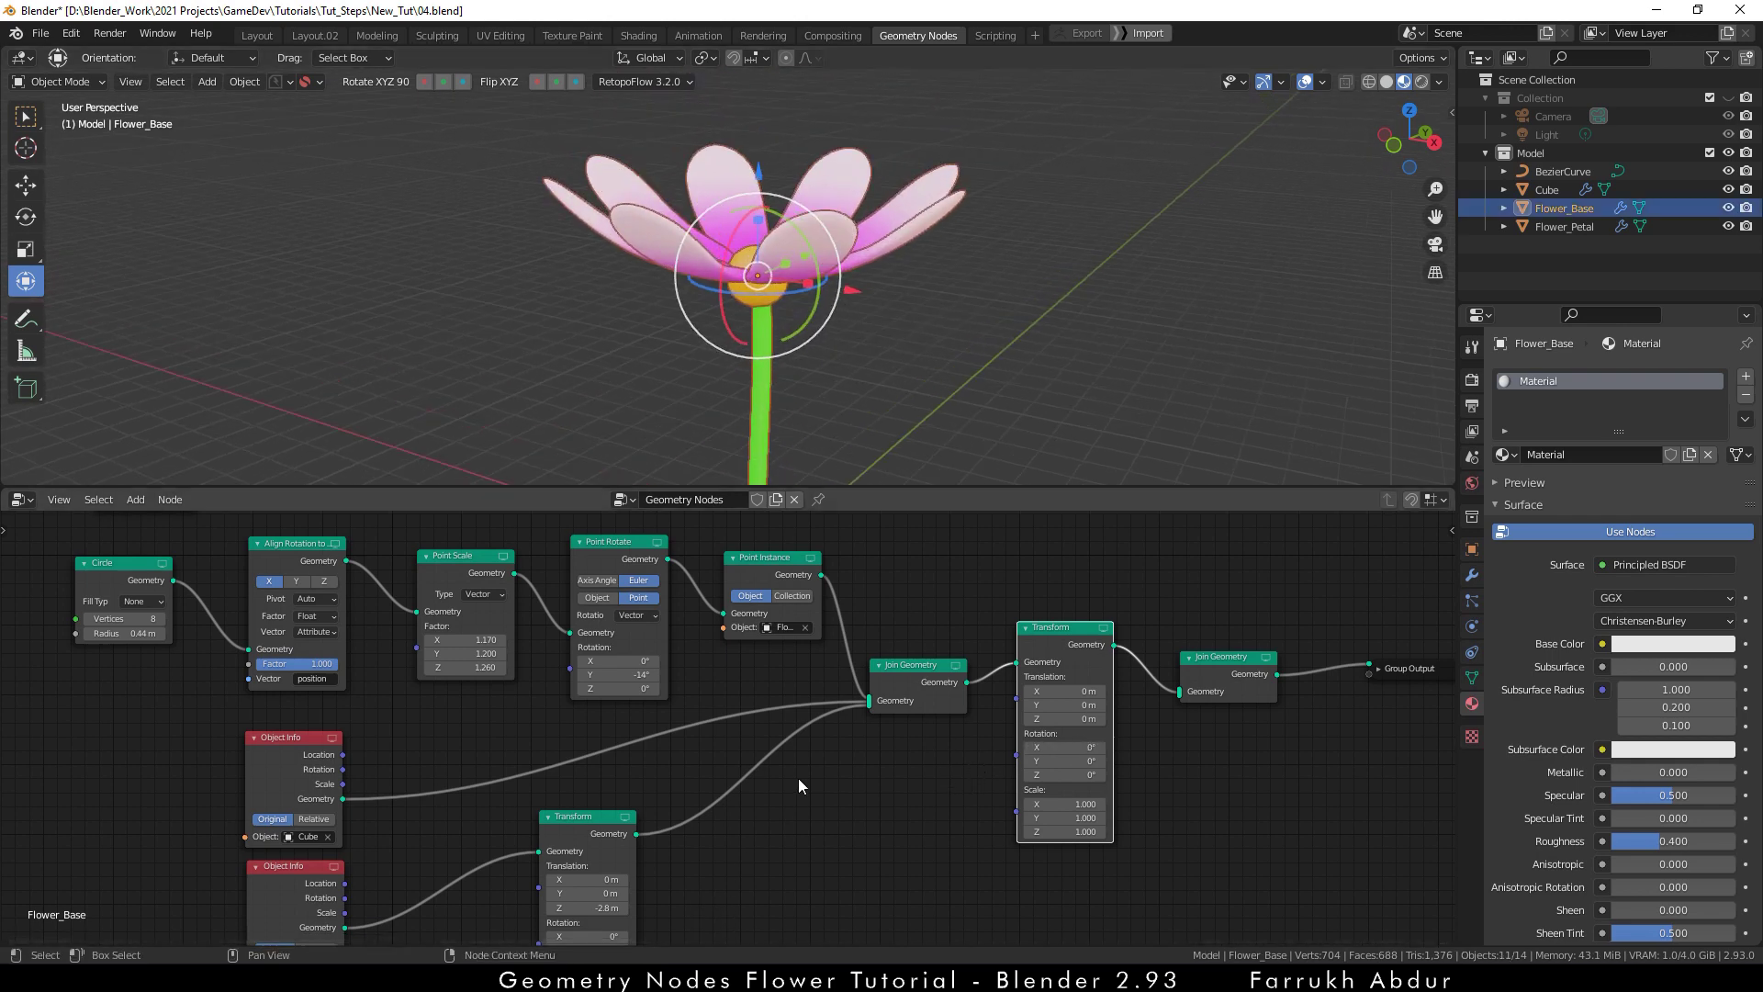
middle_click_drag(799, 785, 766, 730)
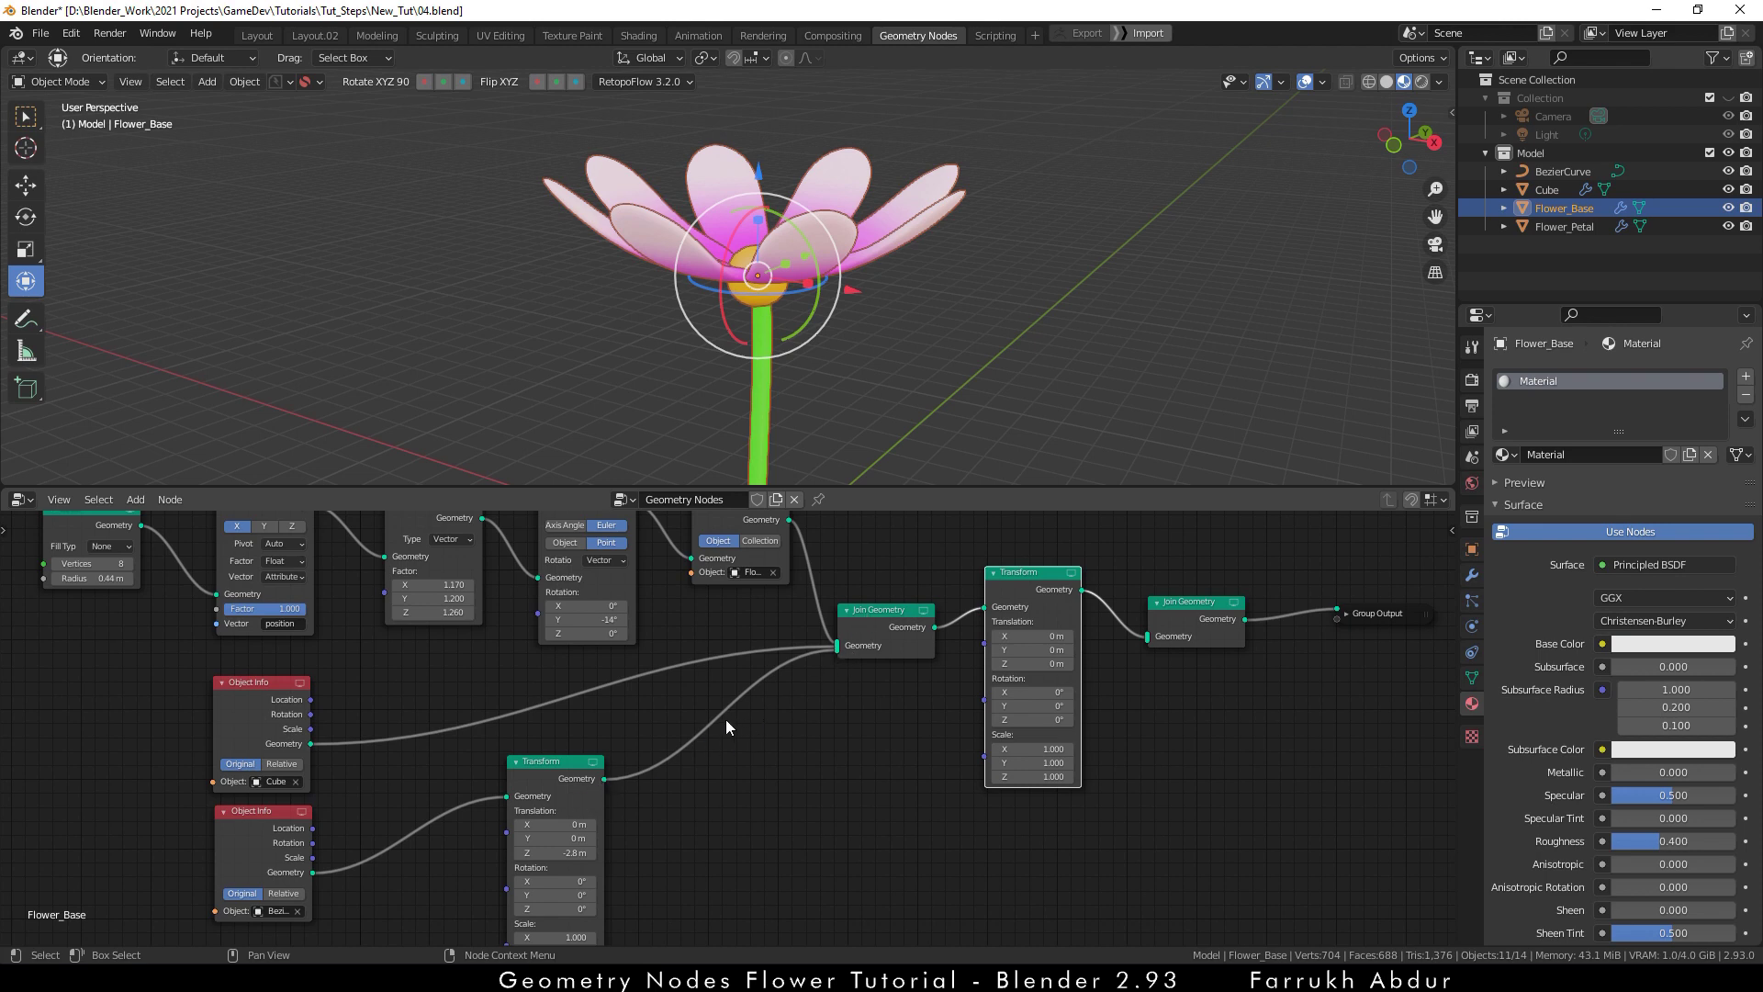
right_click_drag(684, 698, 748, 767, "ctrl")
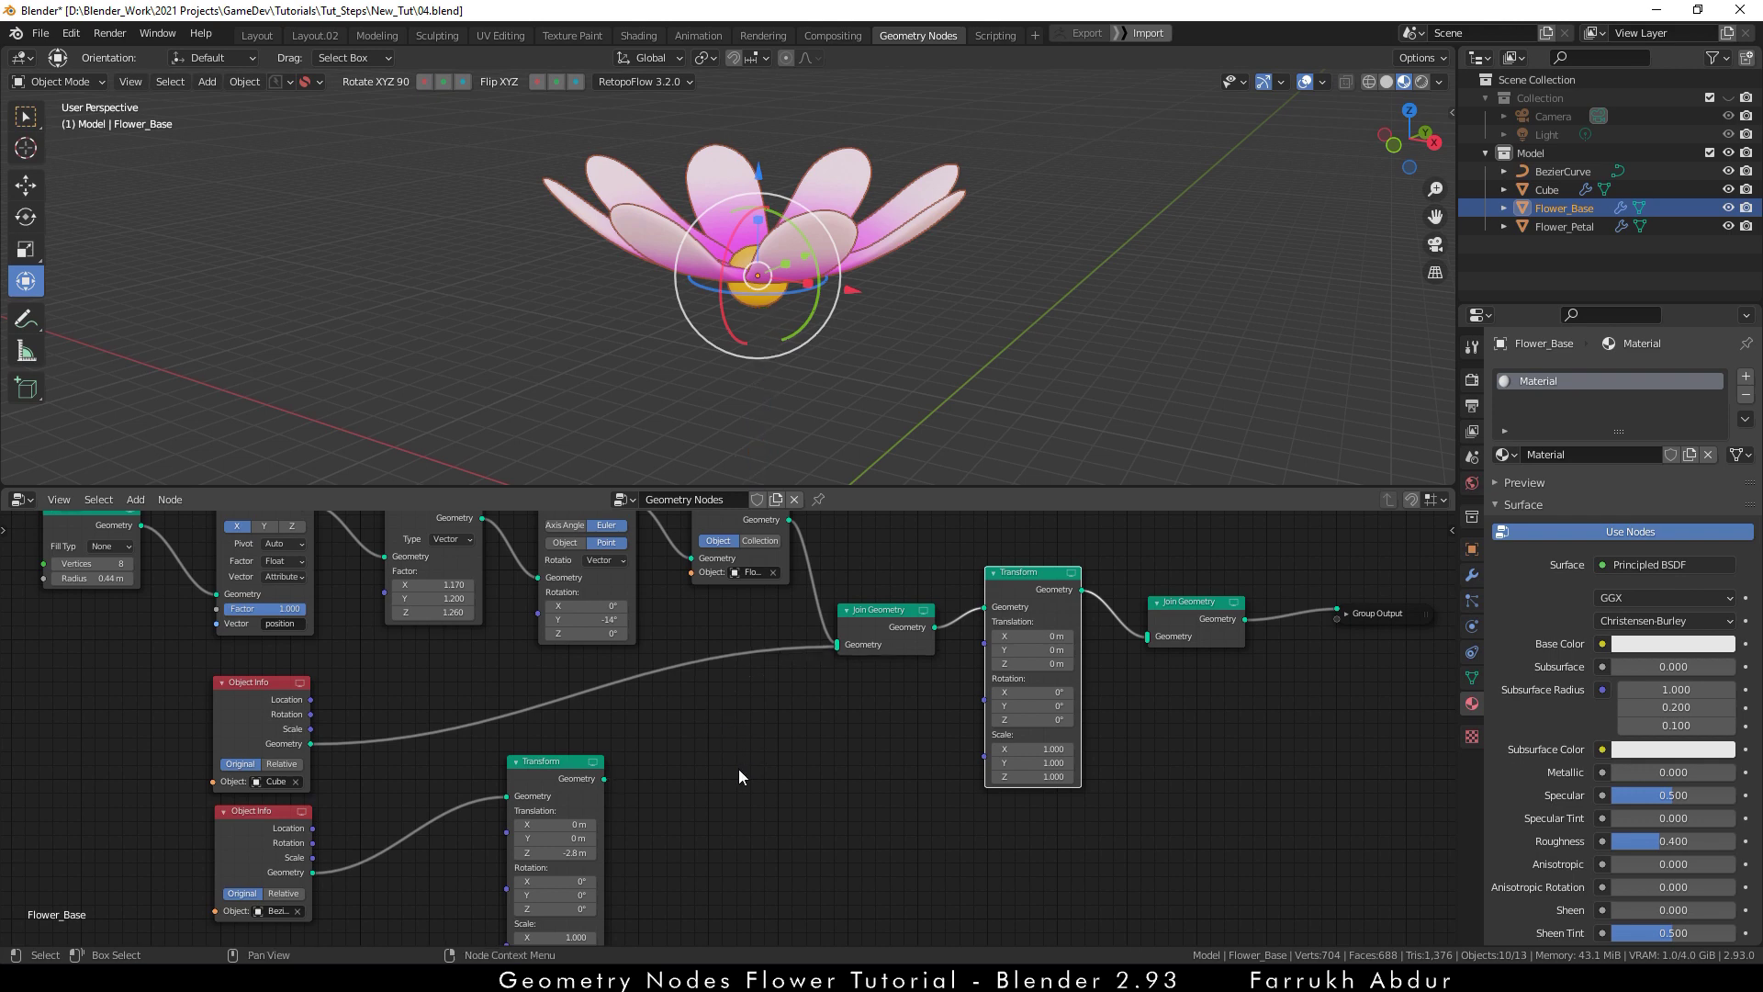
left_click_drag(603, 778, 1151, 637)
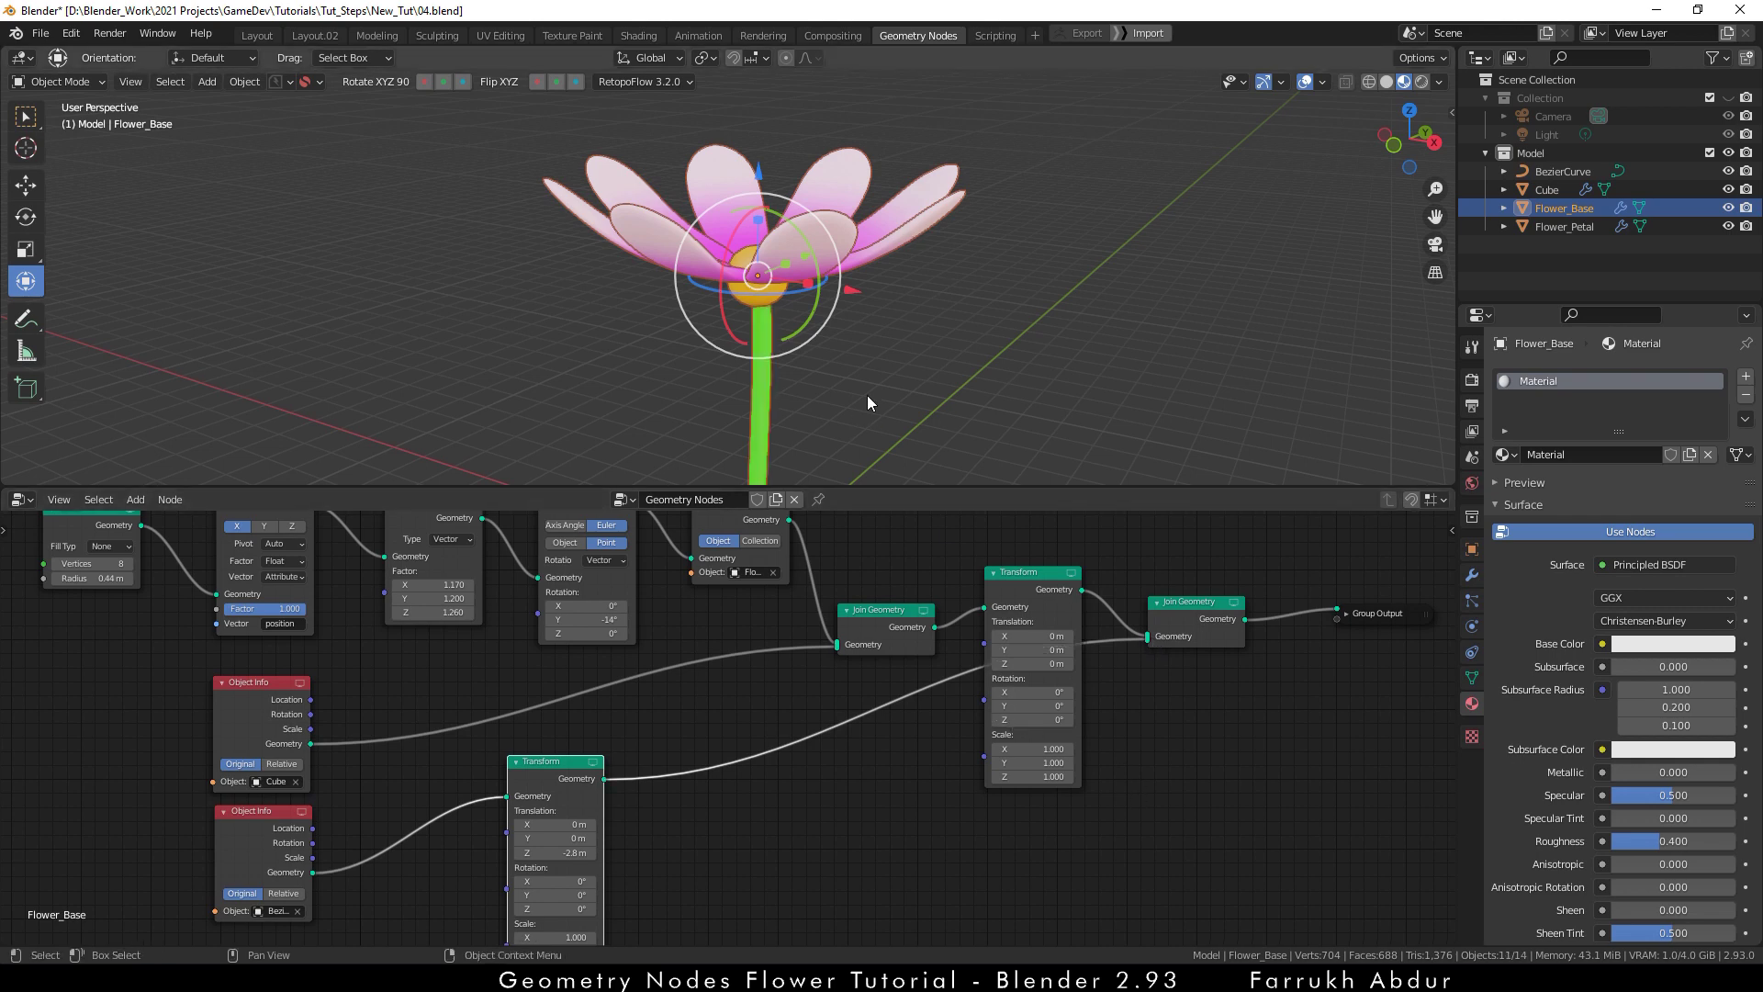
- Tilt the flower head by setting the second Transform node's X rotation to about 55.8°, and deselect the flower
mouse_move(1025, 692)
left_mouse_down()
mouse_move(1093, 693)
mouse_move(1054, 692)
left_mouse_up()
middle_click_drag(810, 196, 915, 371)
left_click(914, 371)
scroll(850, 366, "up", 1)
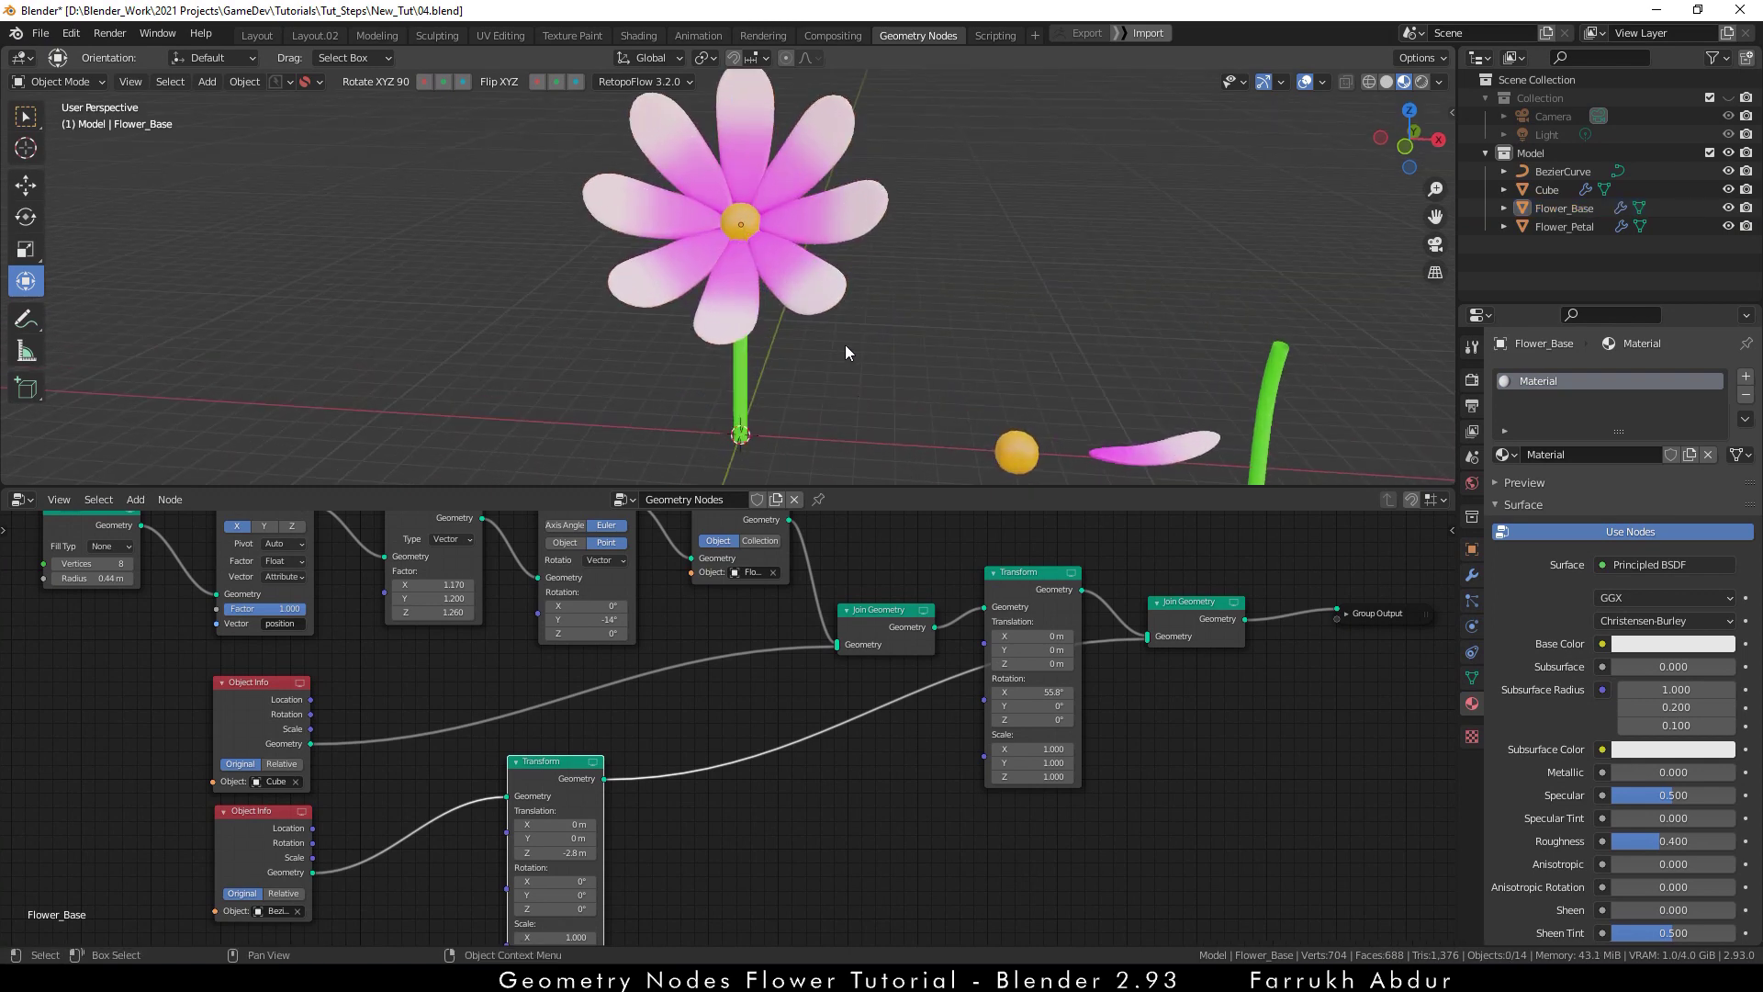
- Enlarge the 3D view, add a mesh plane at the base of the stem and scale it up around the stem
left_click_drag(865, 487, 870, 562)
scroll(845, 469, "up", 1)
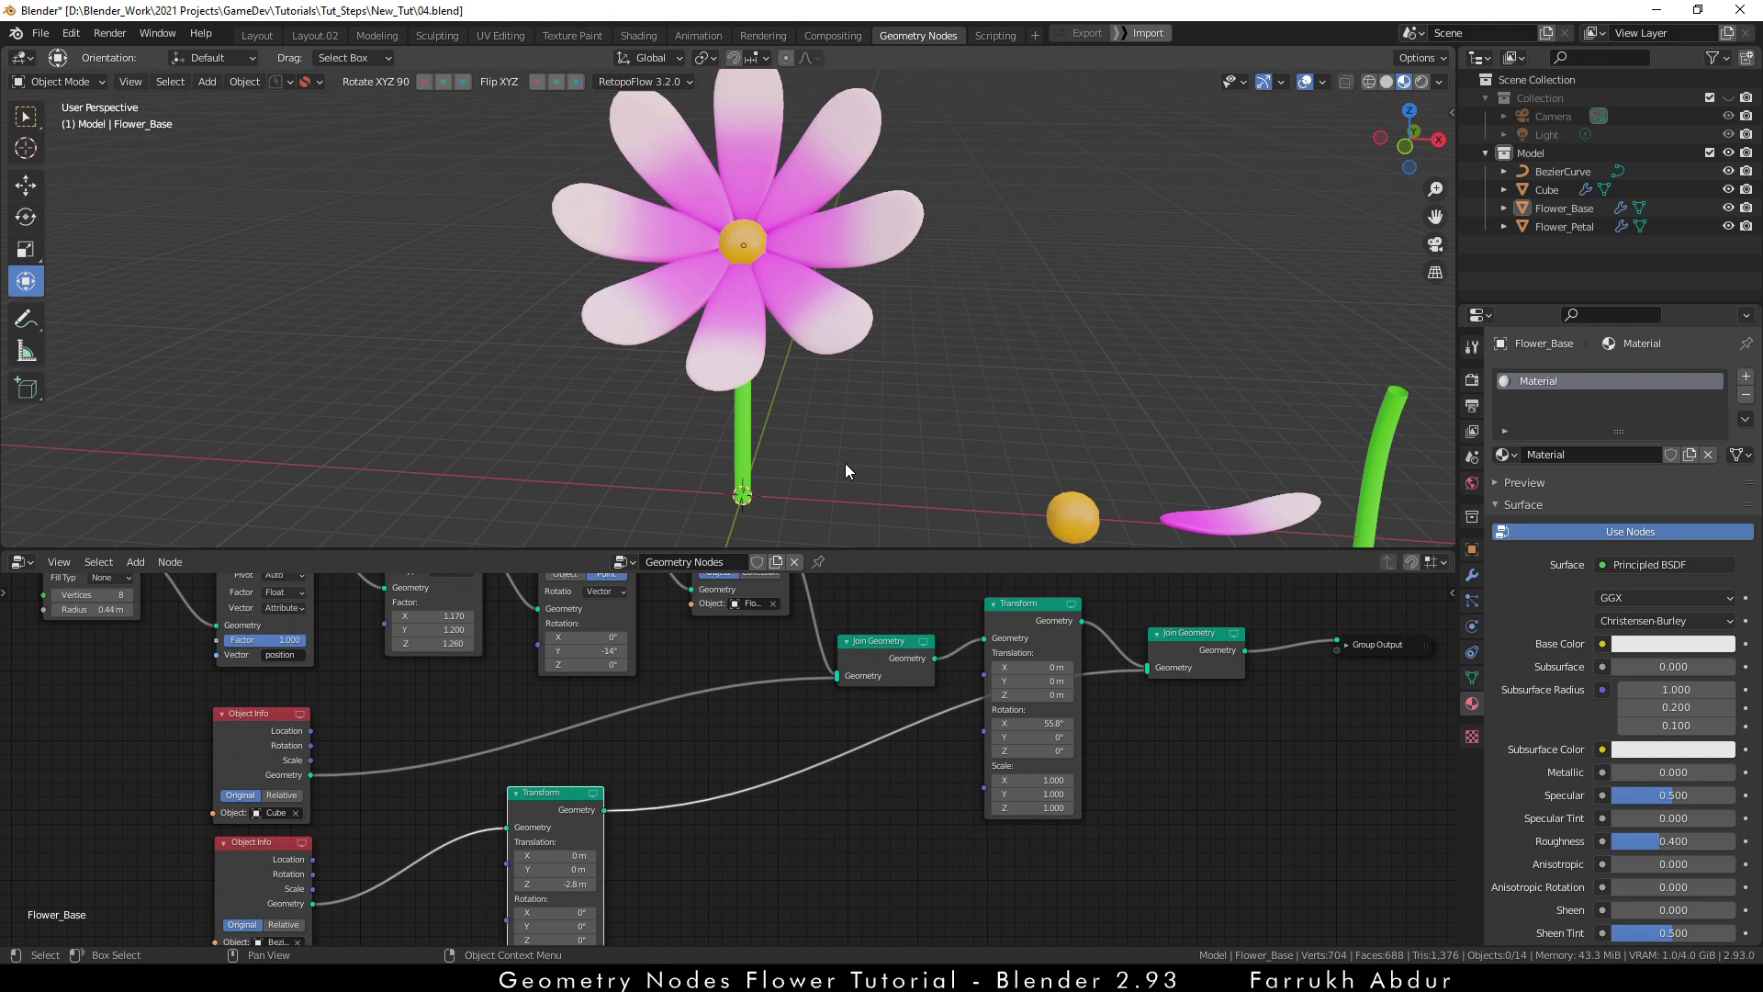
middle_click_drag(844, 462, 802, 439, "shift")
key("shift+a")
mouse_move(802, 439)
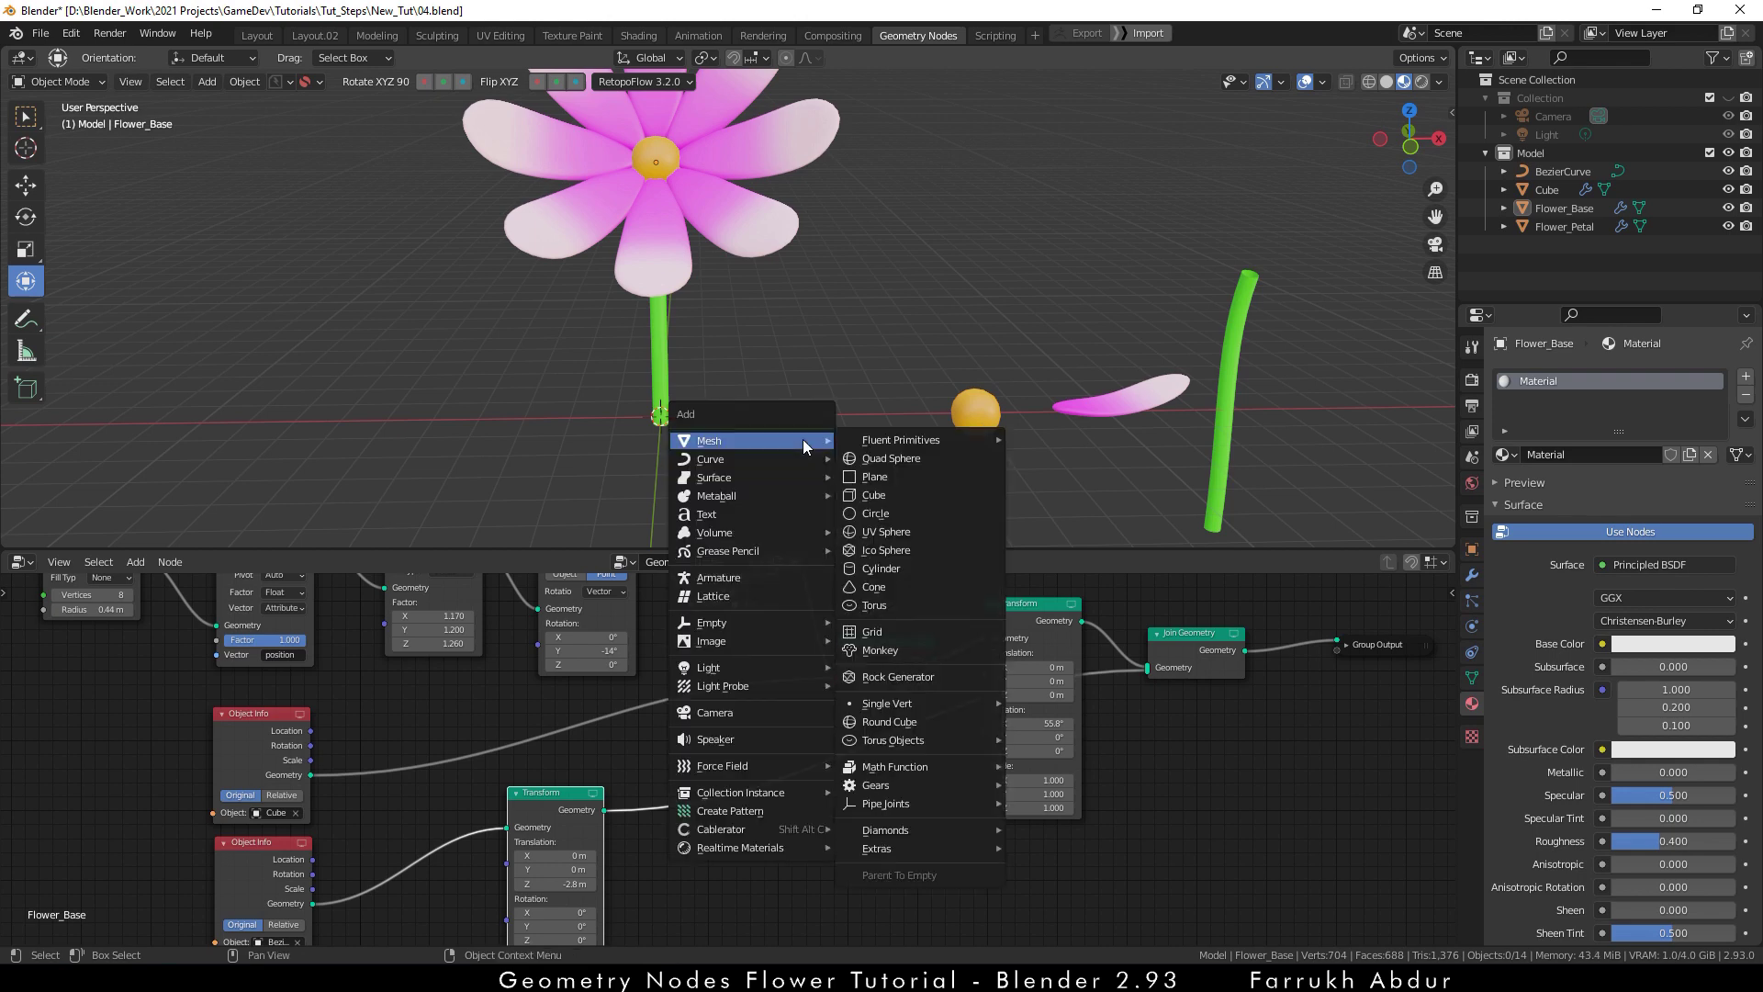
left_click(874, 477)
key("s")
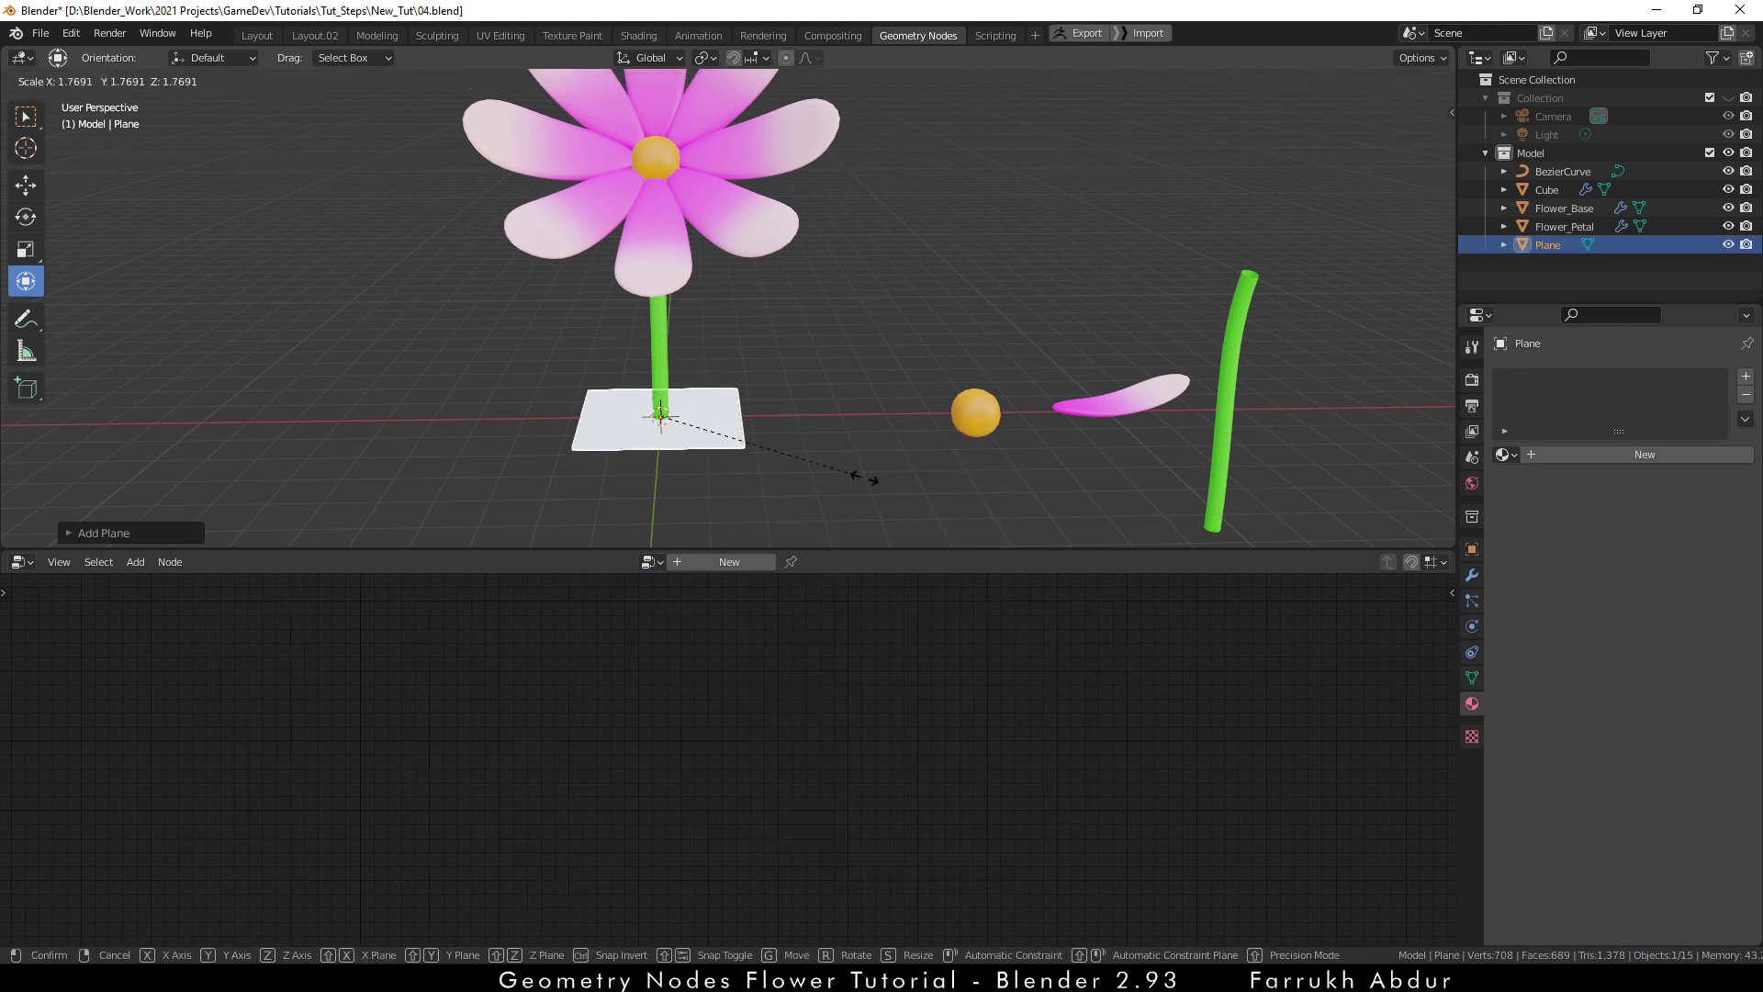
left_click(927, 494)
- Round the plane into a disc with a level 3 Subdivision Surface modifier, and save the file
middle_click_drag(914, 465, 898, 415, "shift")
key("ctrl+3")
scroll(815, 420, "up", 2)
key("ctrl+s")
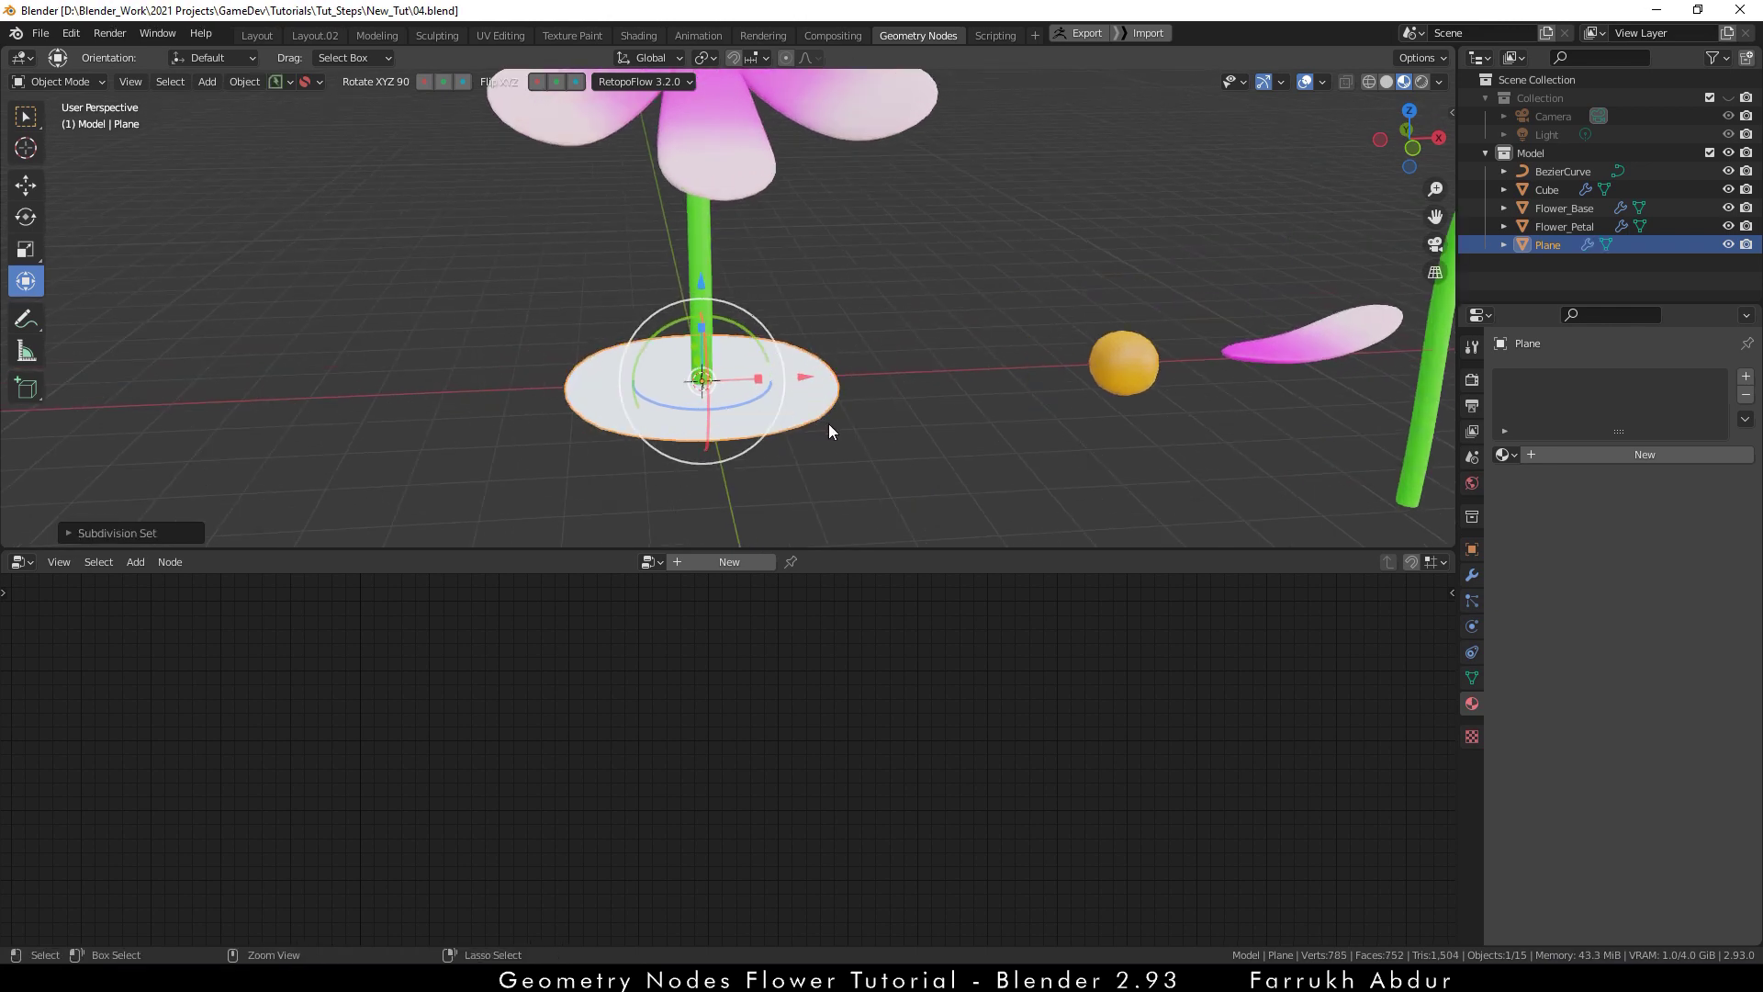
- Apply all modifiers on the rounded plane and inspect the resulting disc around the stem
key("ctrl+a")
left_click(814, 615)
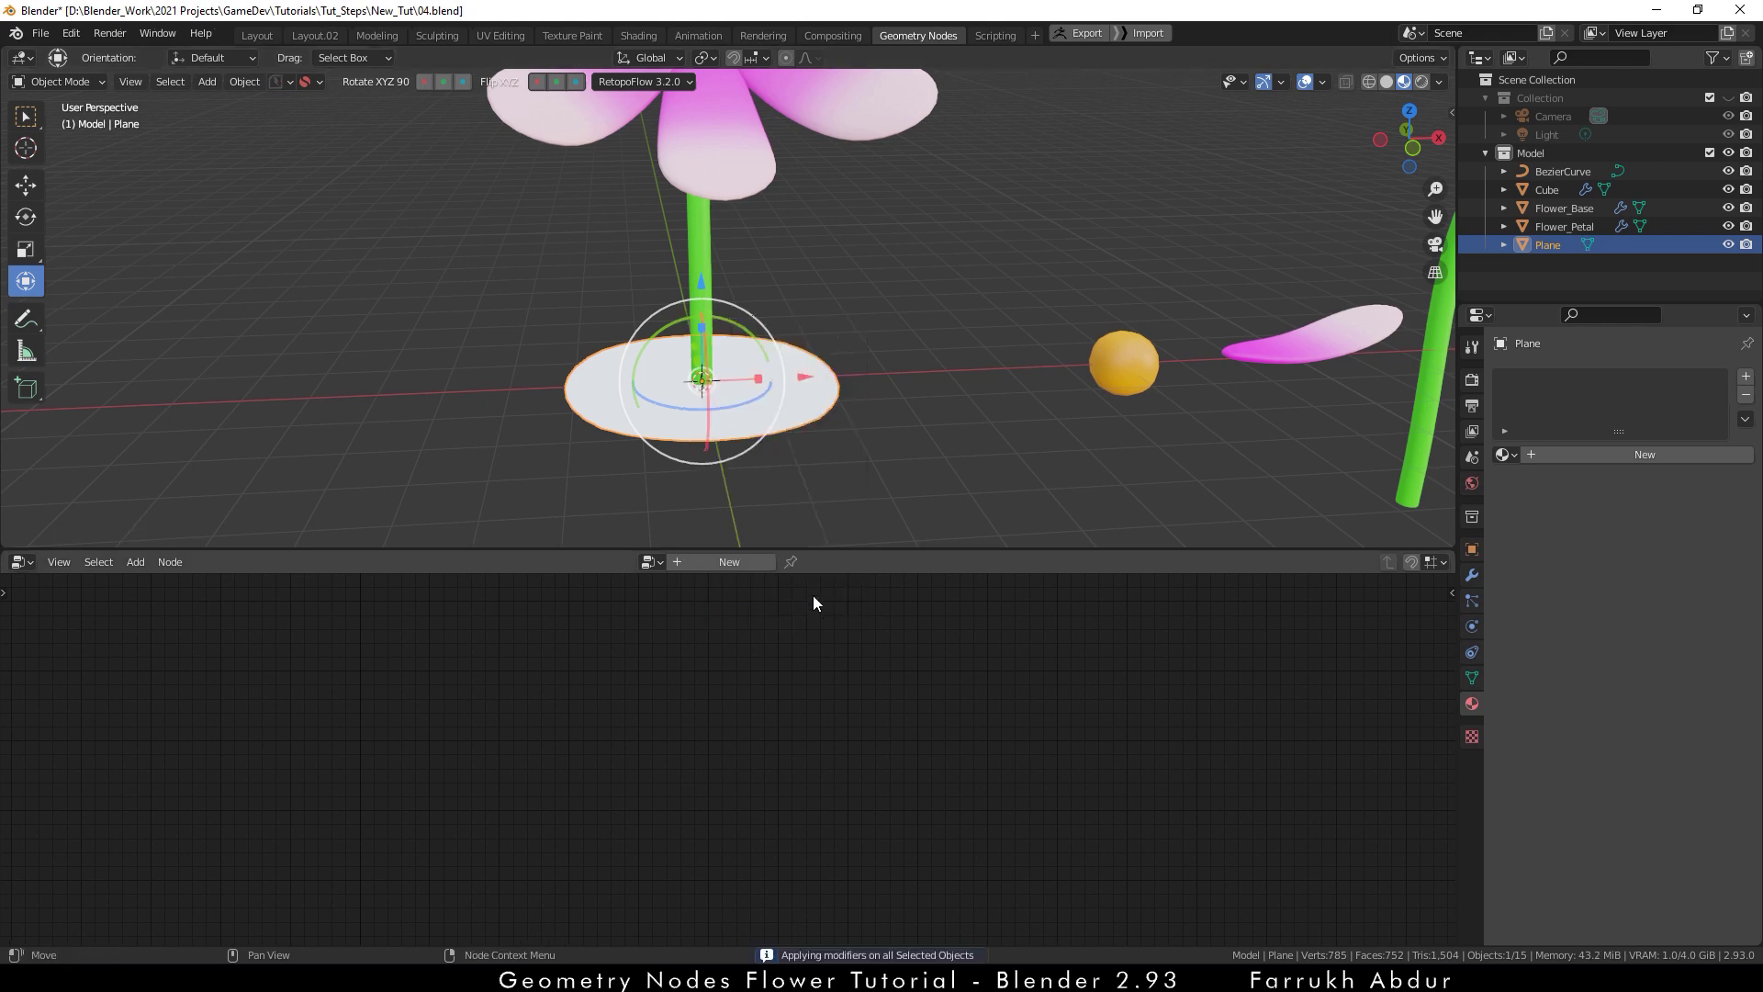
mouse_move(913, 452)
middle_mouse_down()
mouse_move(966, 448)
mouse_move(915, 449)
middle_mouse_up()
key("shift+w")
scroll(813, 365, "up", 2)
scroll(794, 413, "down", 4)
key("shift+z")
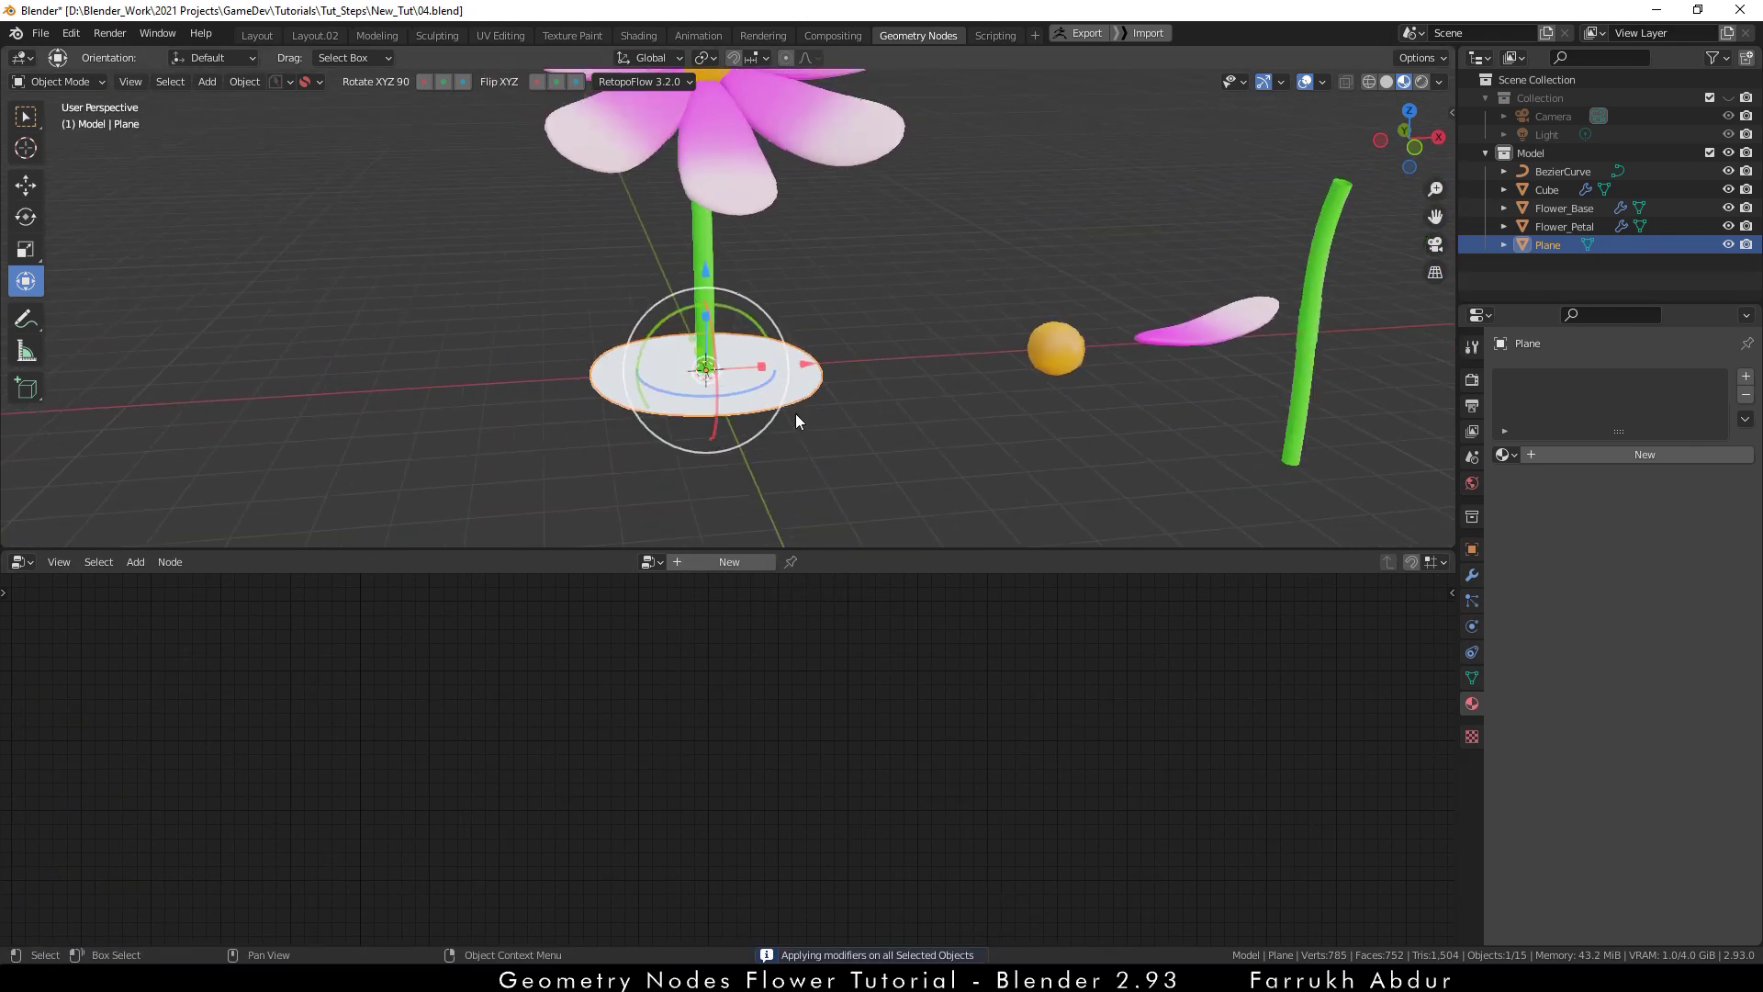
mouse_move(795, 413)
middle_mouse_down()
mouse_move(896, 441)
mouse_move(854, 445)
middle_mouse_up()
- Duplicate Flower_Petal, place the copy between the disc and the yellow sphere, and rotate it upright
left_click(1162, 367)
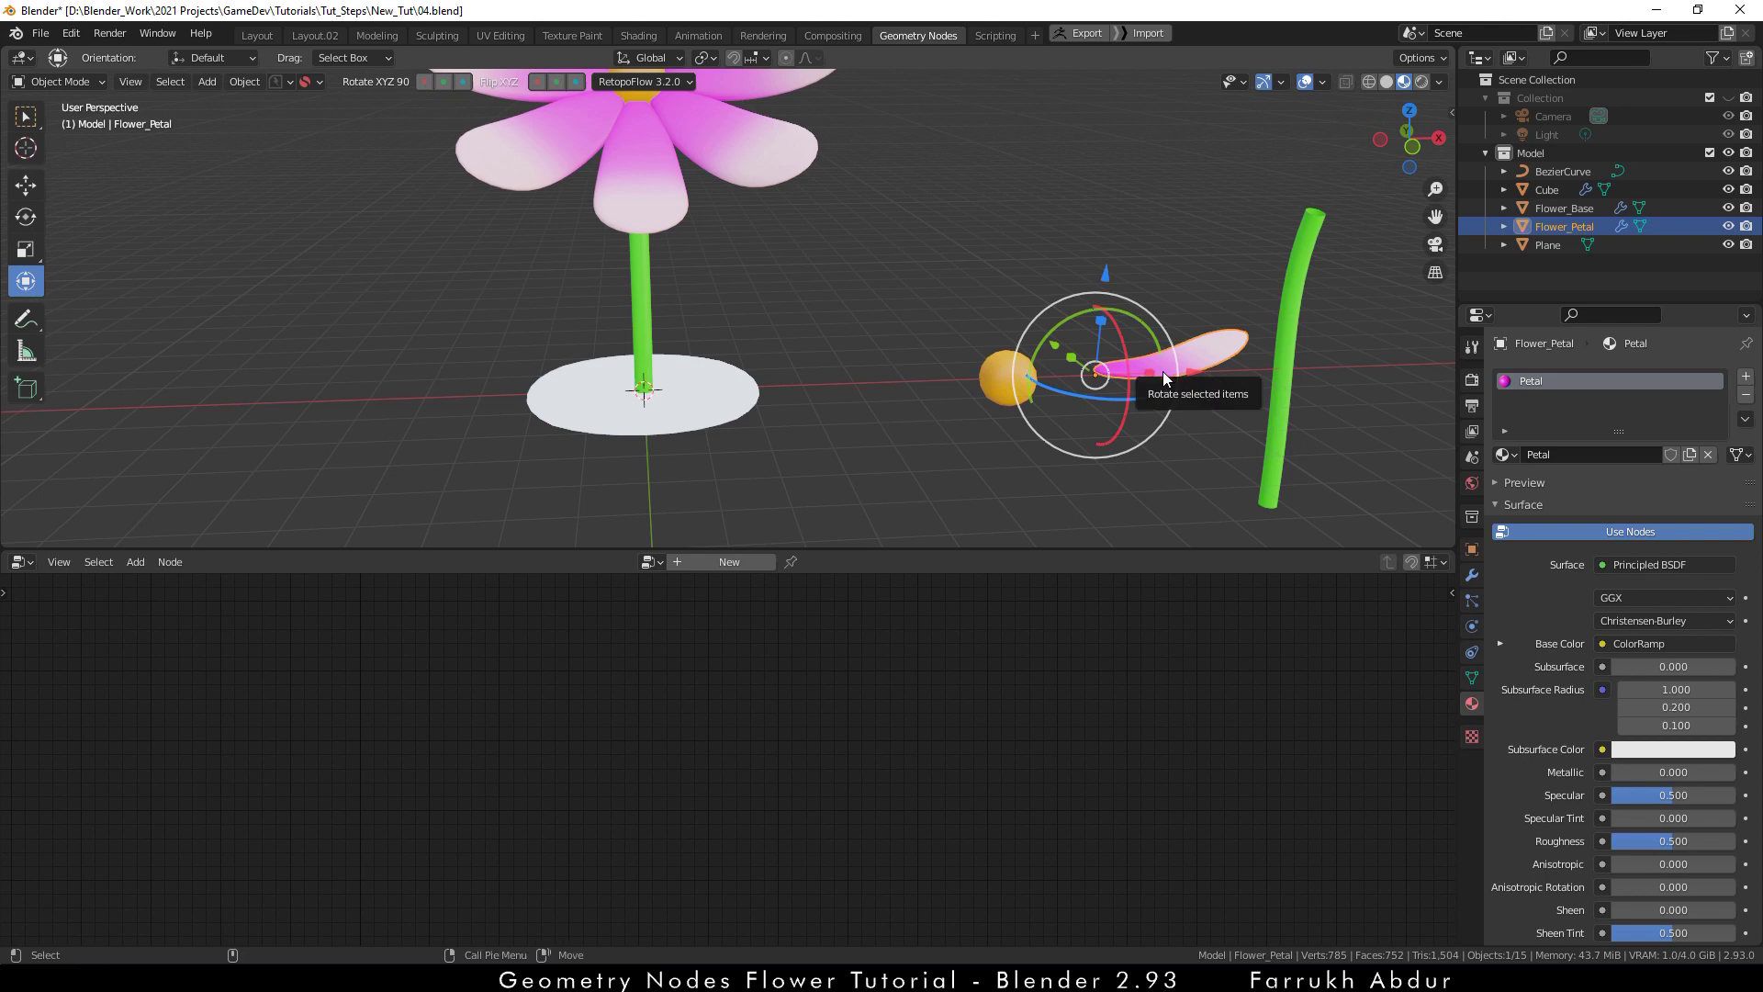
key("shift+d")
left_click(912, 382)
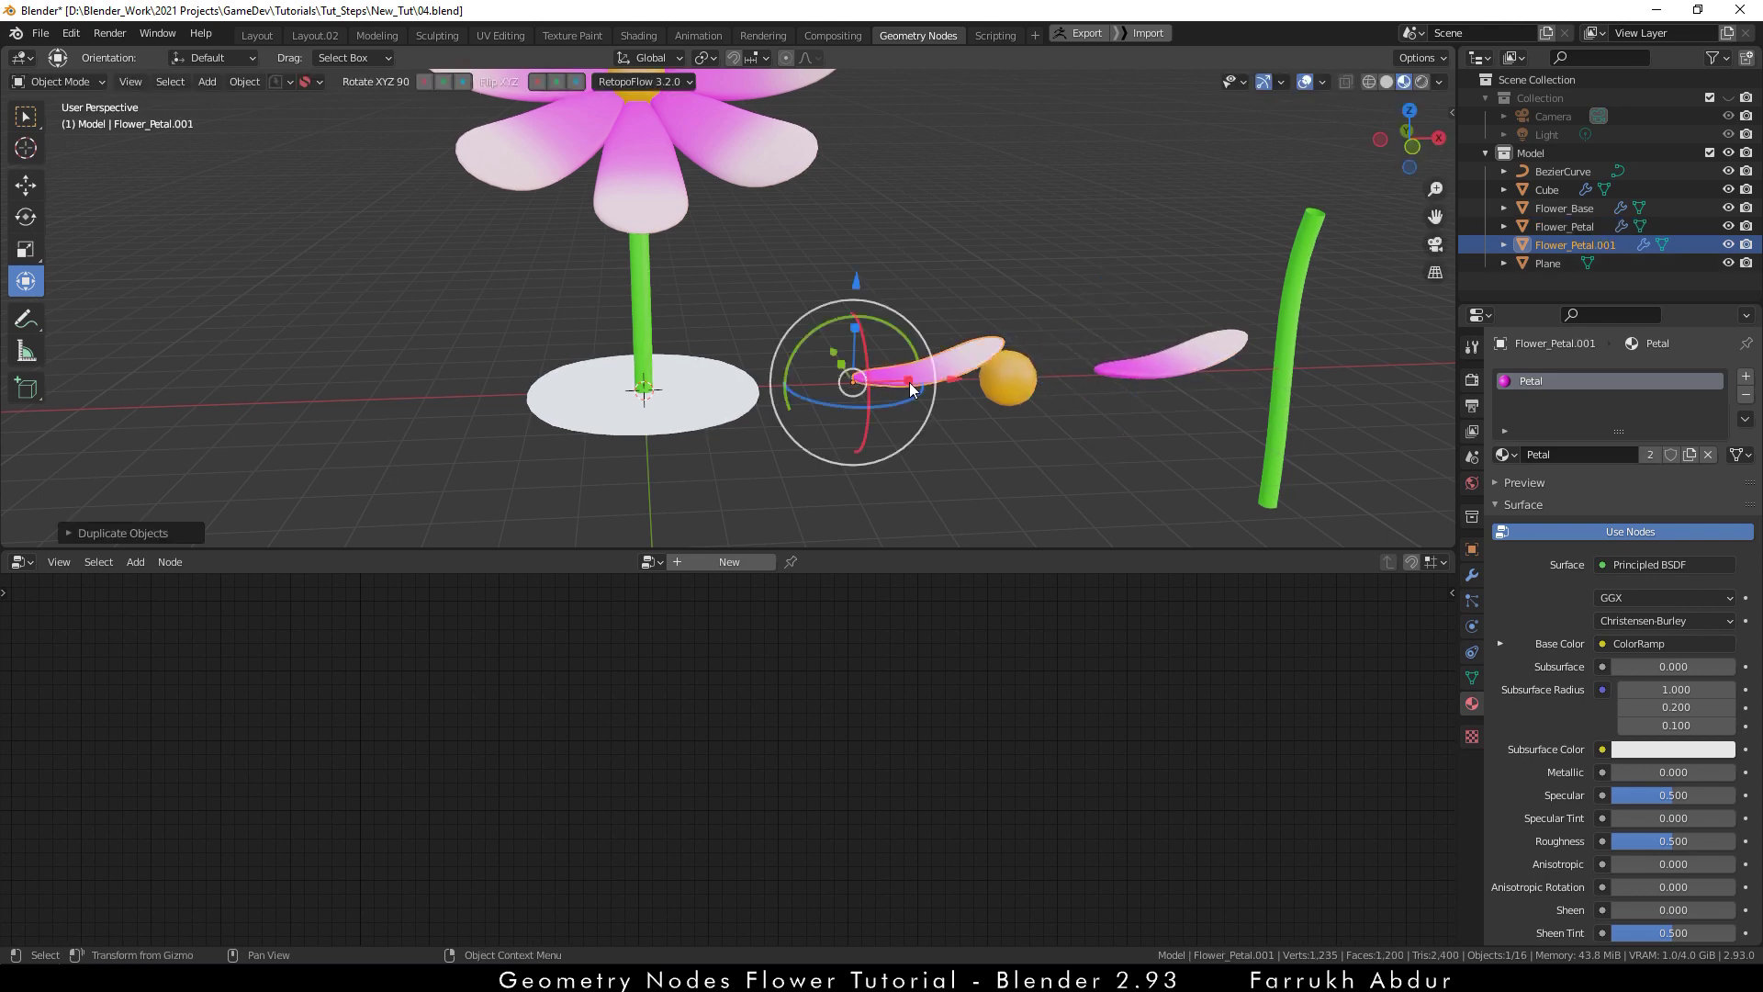
scroll(912, 381, "up", 2)
left_click_drag(918, 347, 806, 312)
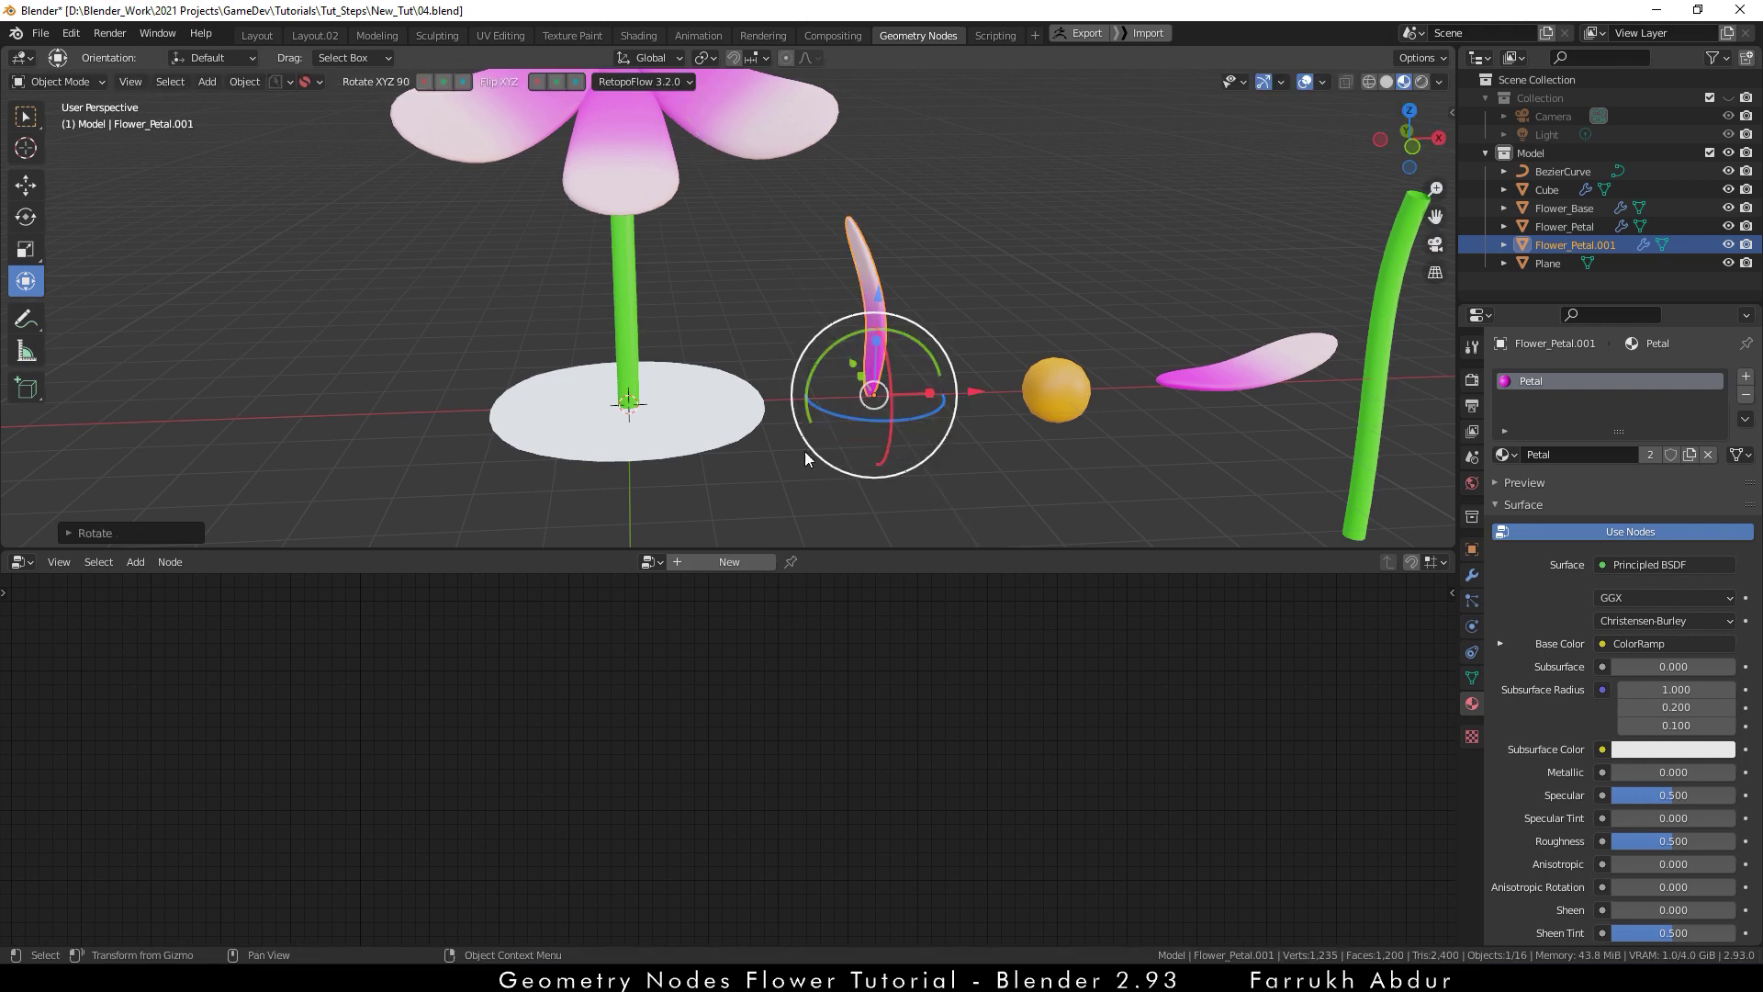
- Scale the upright petal copy into a narrow, blade-like leaf
middle_click_drag(797, 459, 817, 401)
left_click_drag(817, 402, 849, 411)
middle_click_drag(849, 412, 1138, 372)
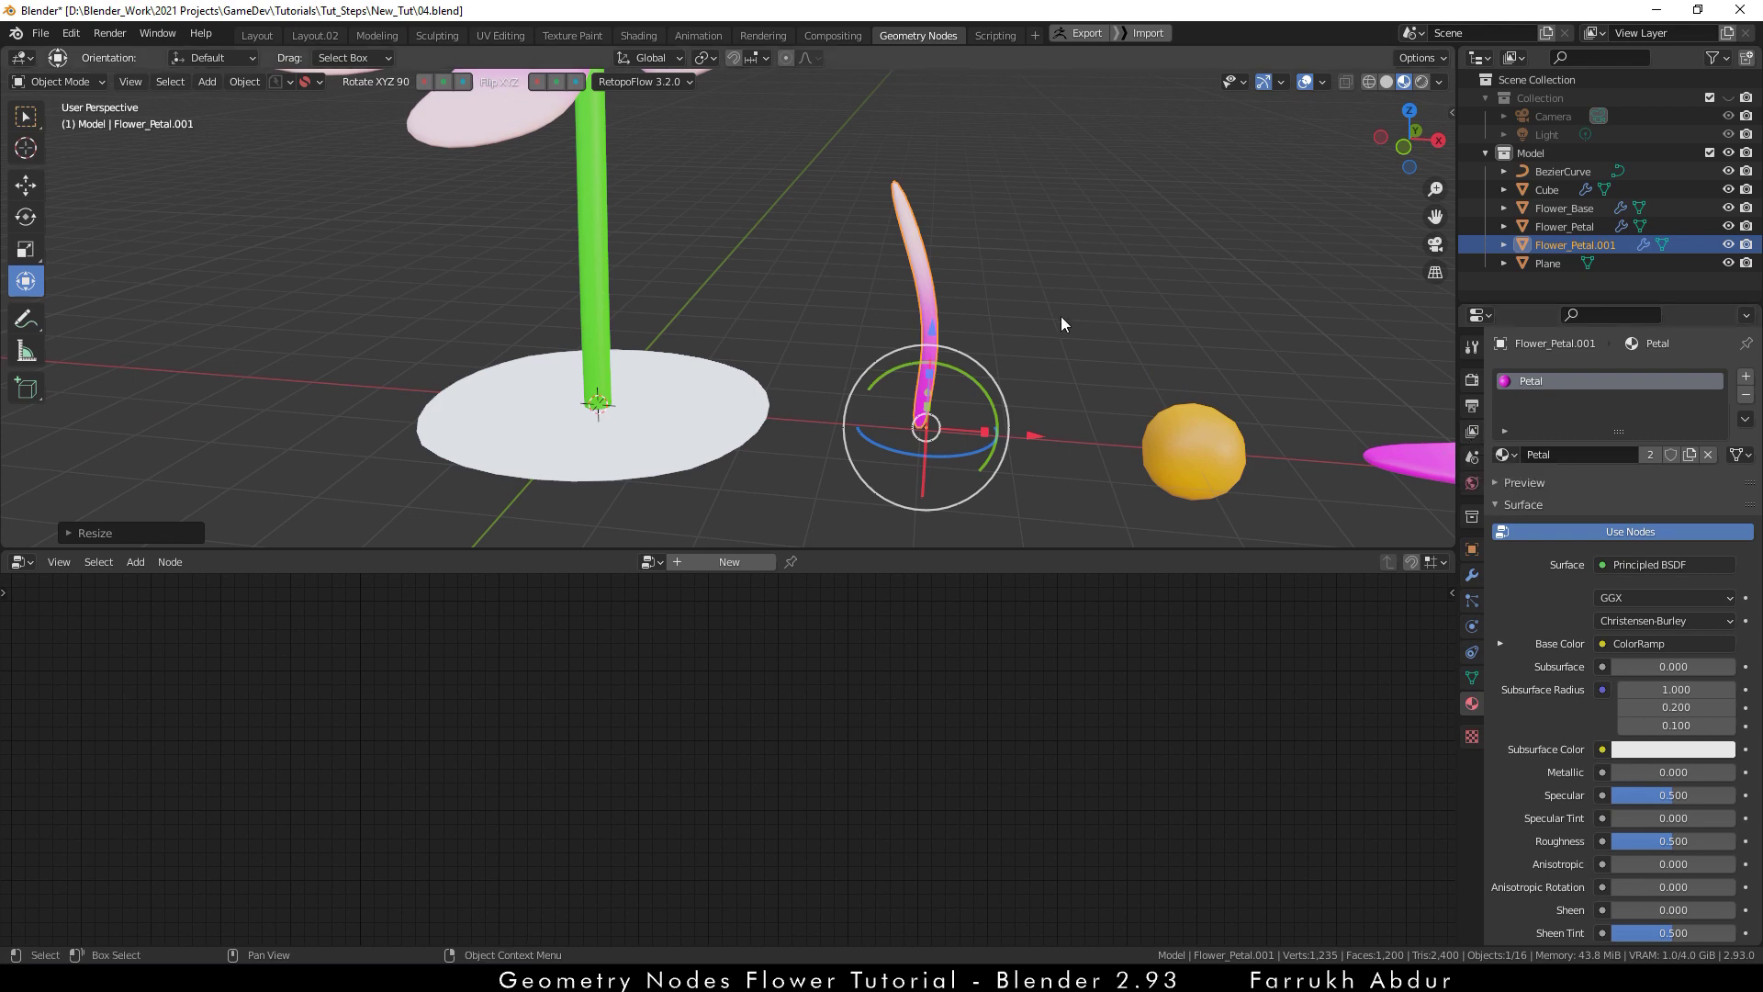
- Assign the existing Green material to the upright petal copy in place of Petal
left_click(1509, 453)
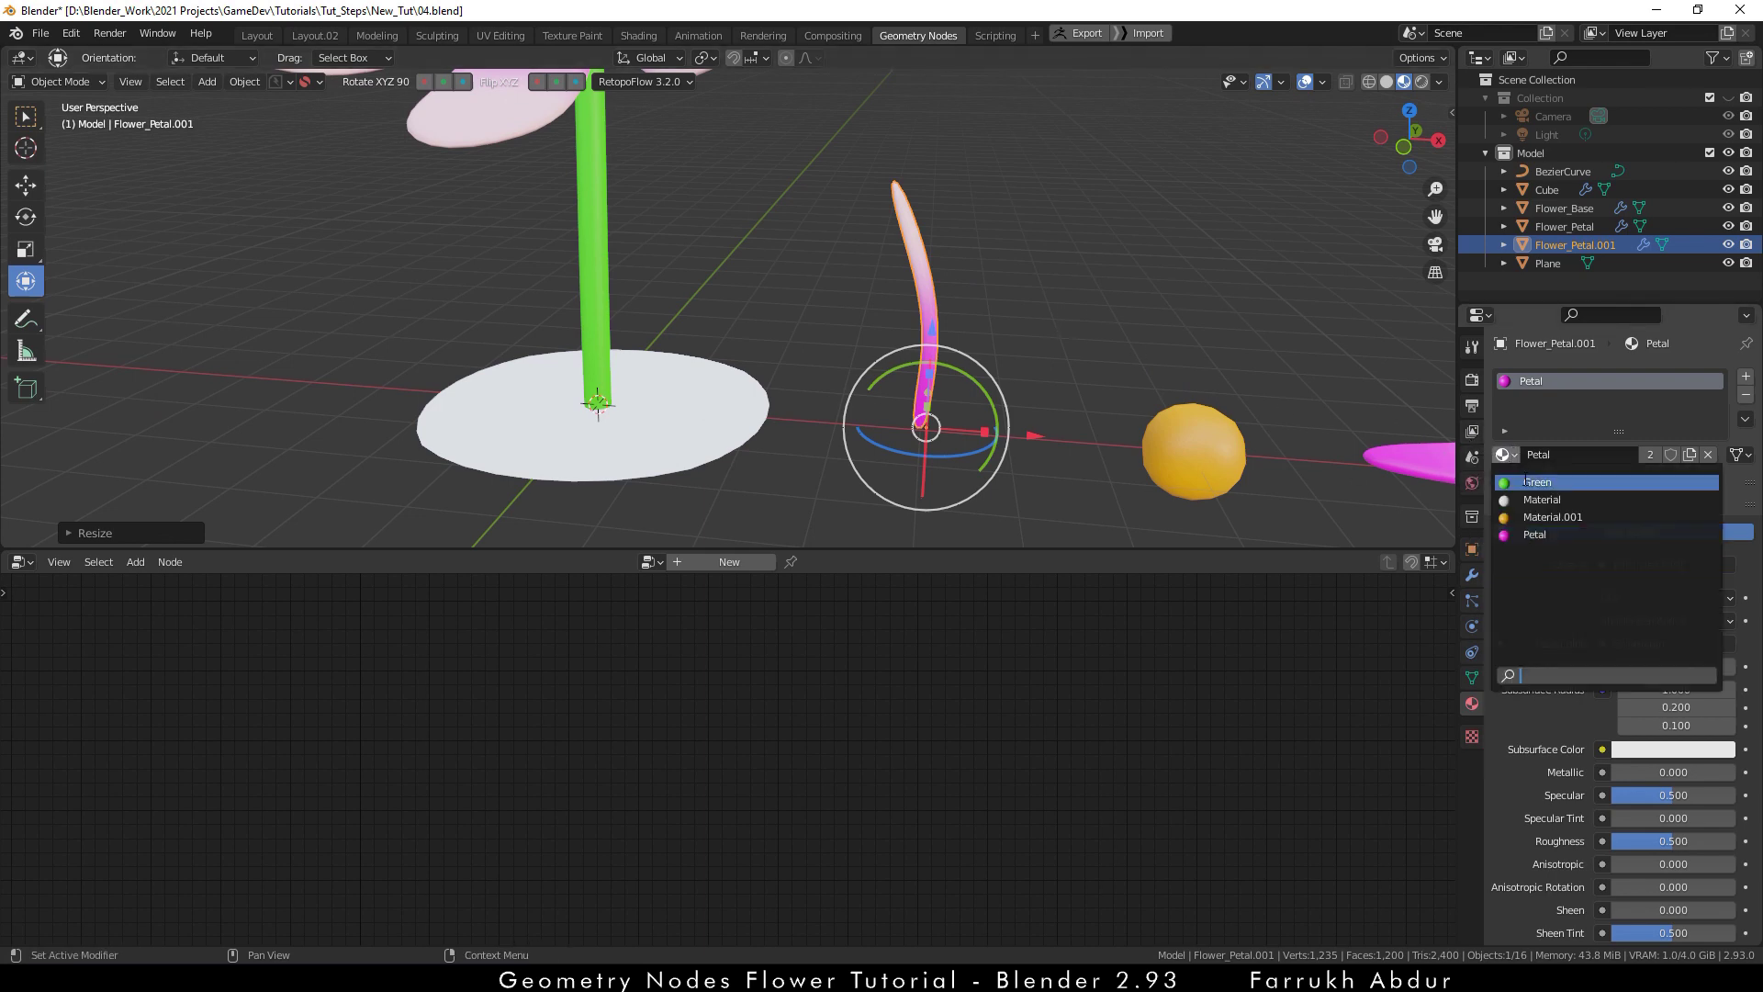
left_click(1519, 481)
middle_click_drag(1166, 349, 1051, 407)
middle_click_drag(863, 496, 824, 493)
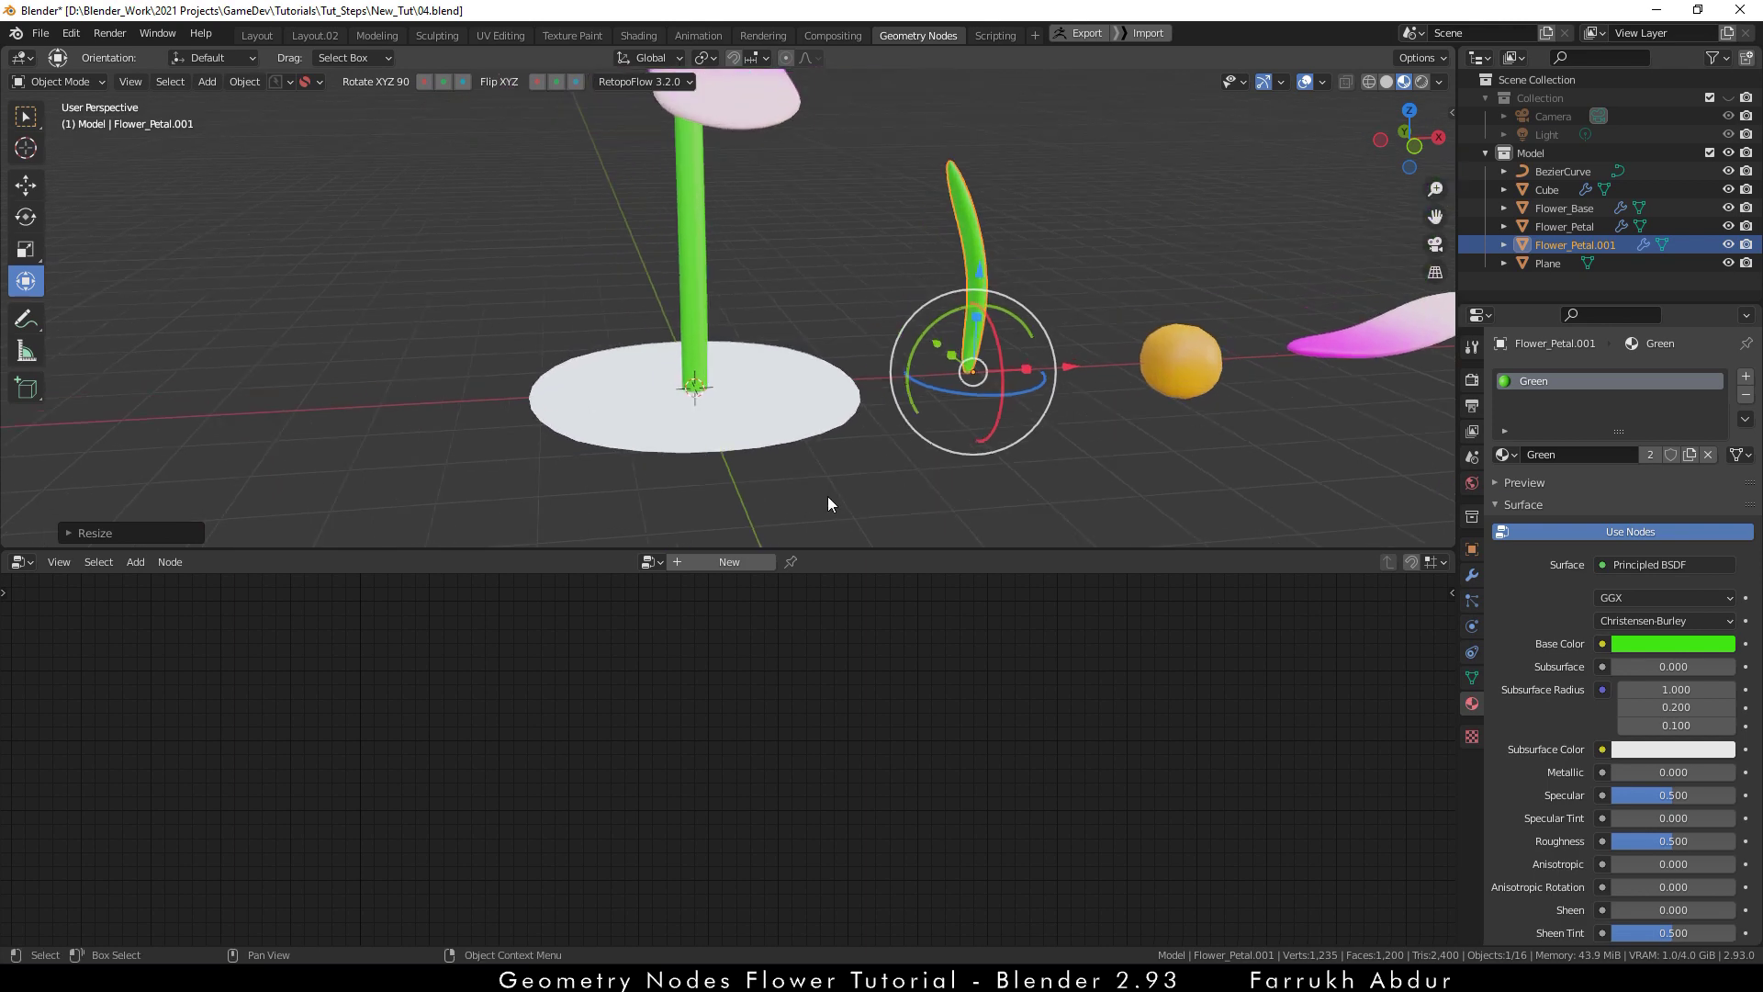
- Create a new Geometry Nodes tree on the Plane disc, and move its Group Input node away from Group Output
left_click(799, 434)
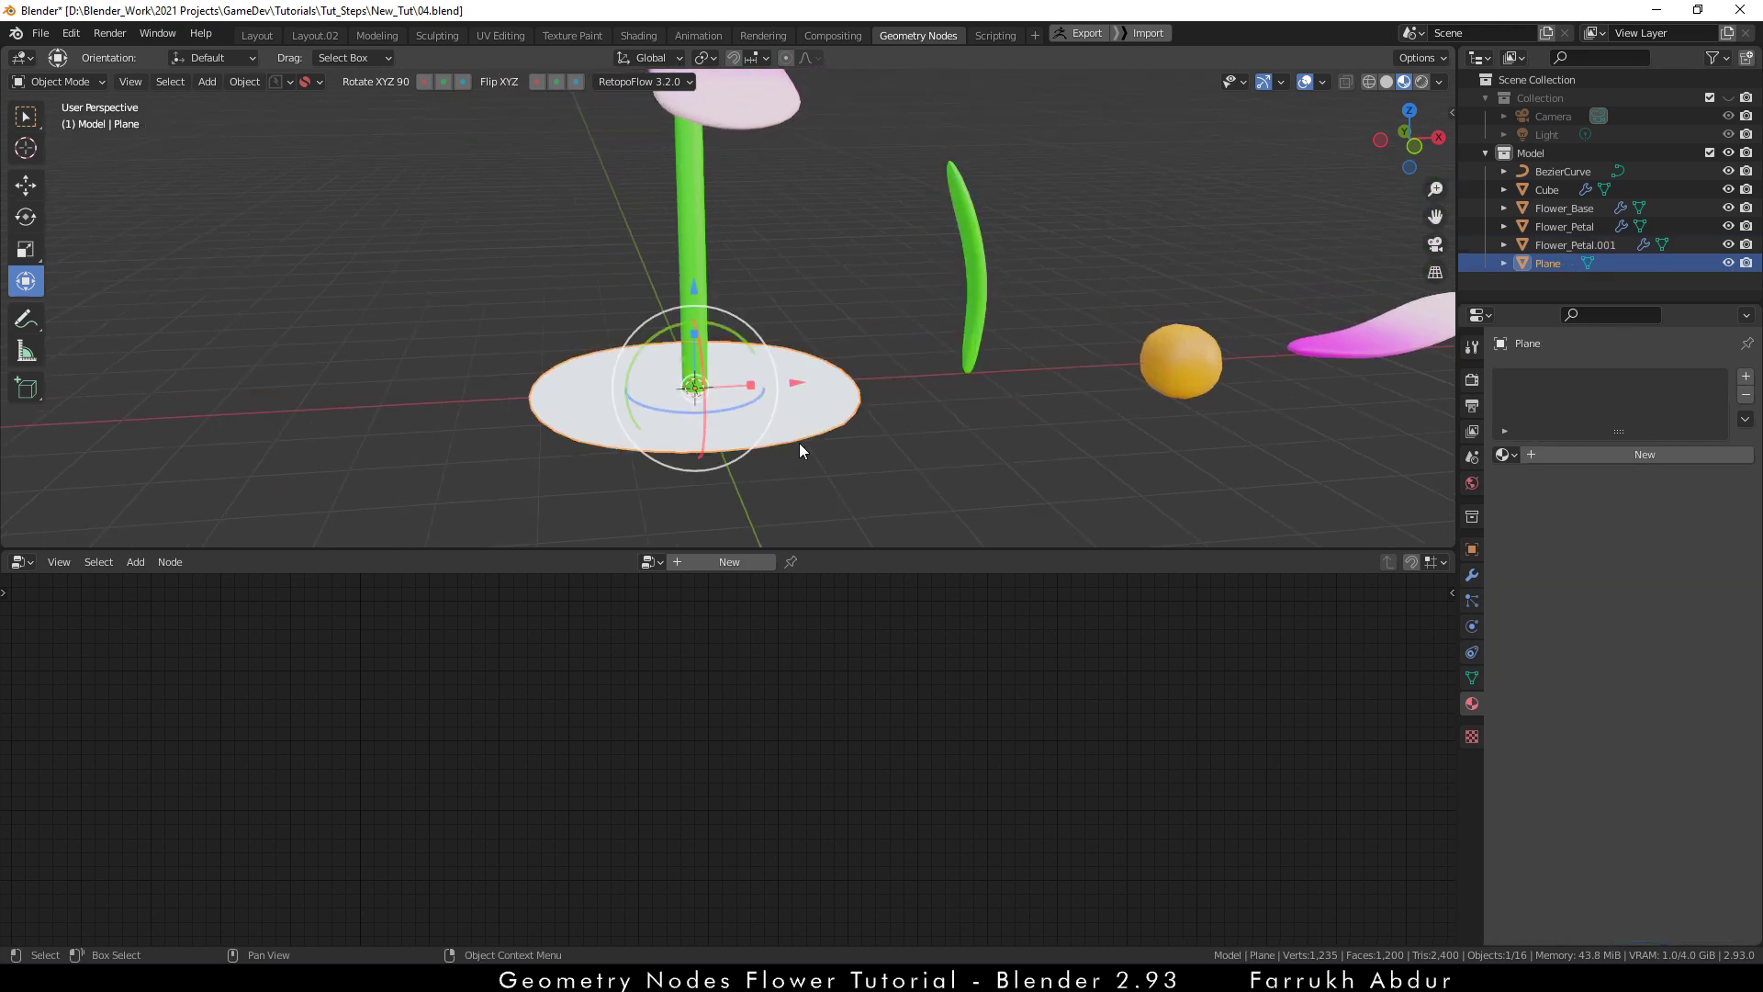
left_click(738, 560)
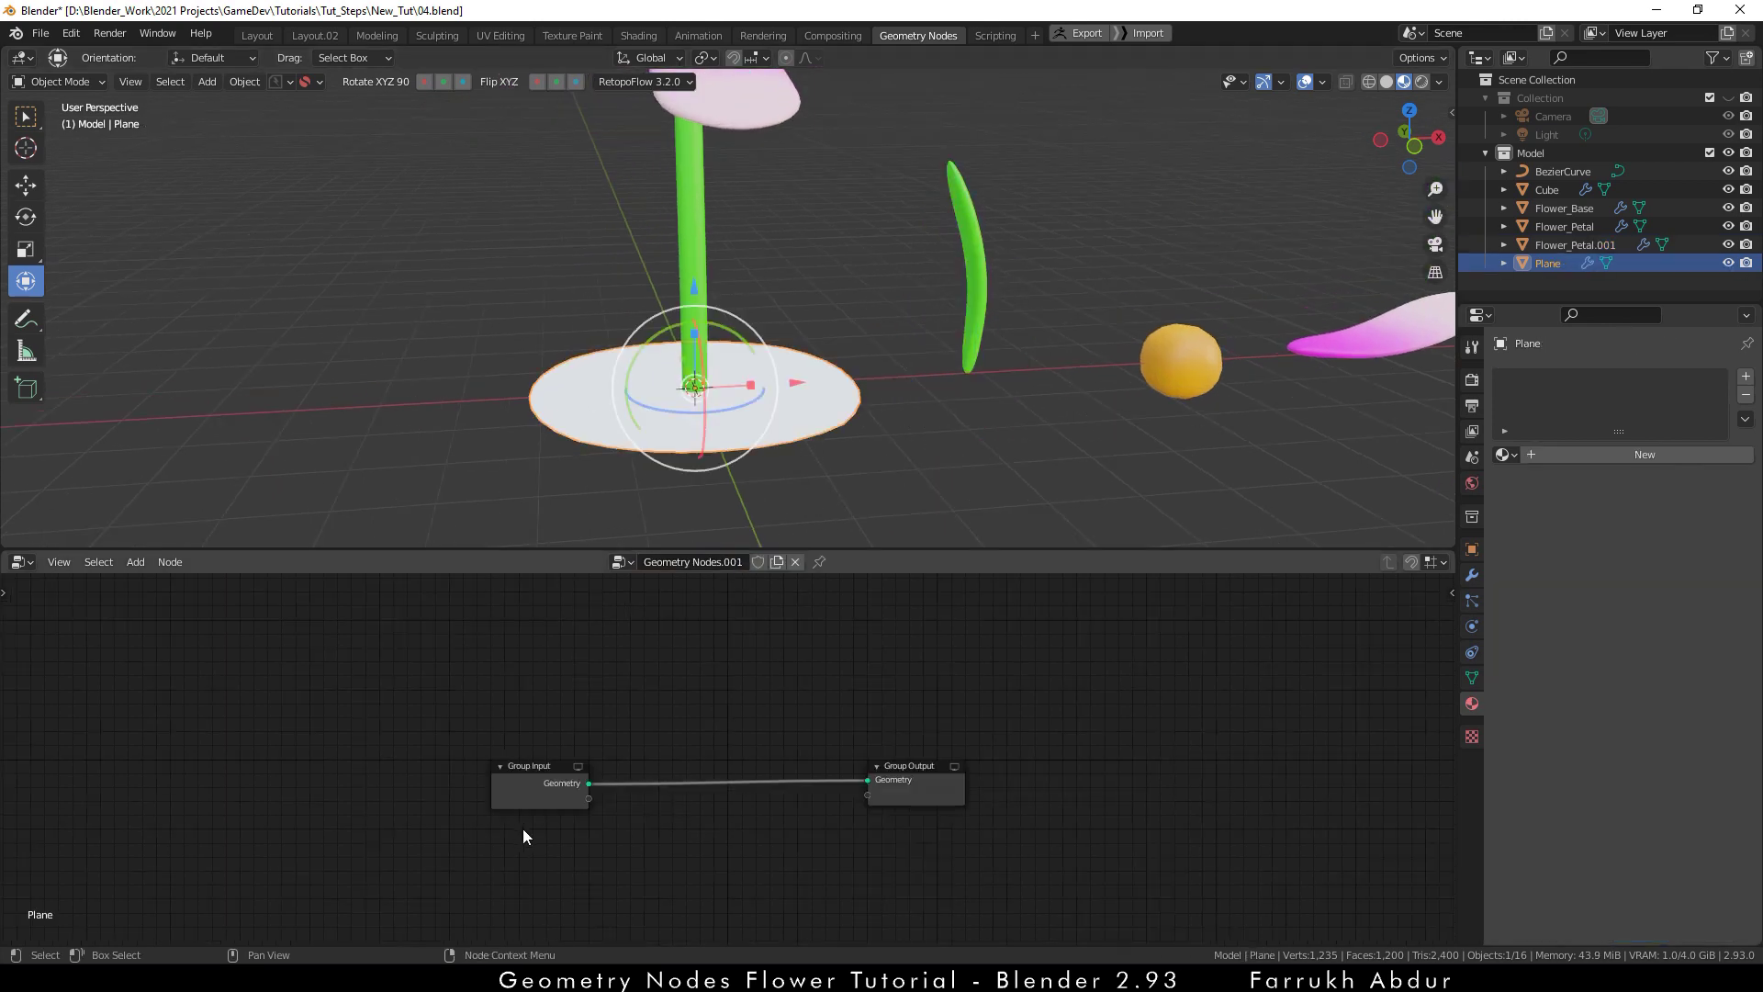
left_click_drag(527, 773, 386, 639)
scroll(691, 774, "up", 4)
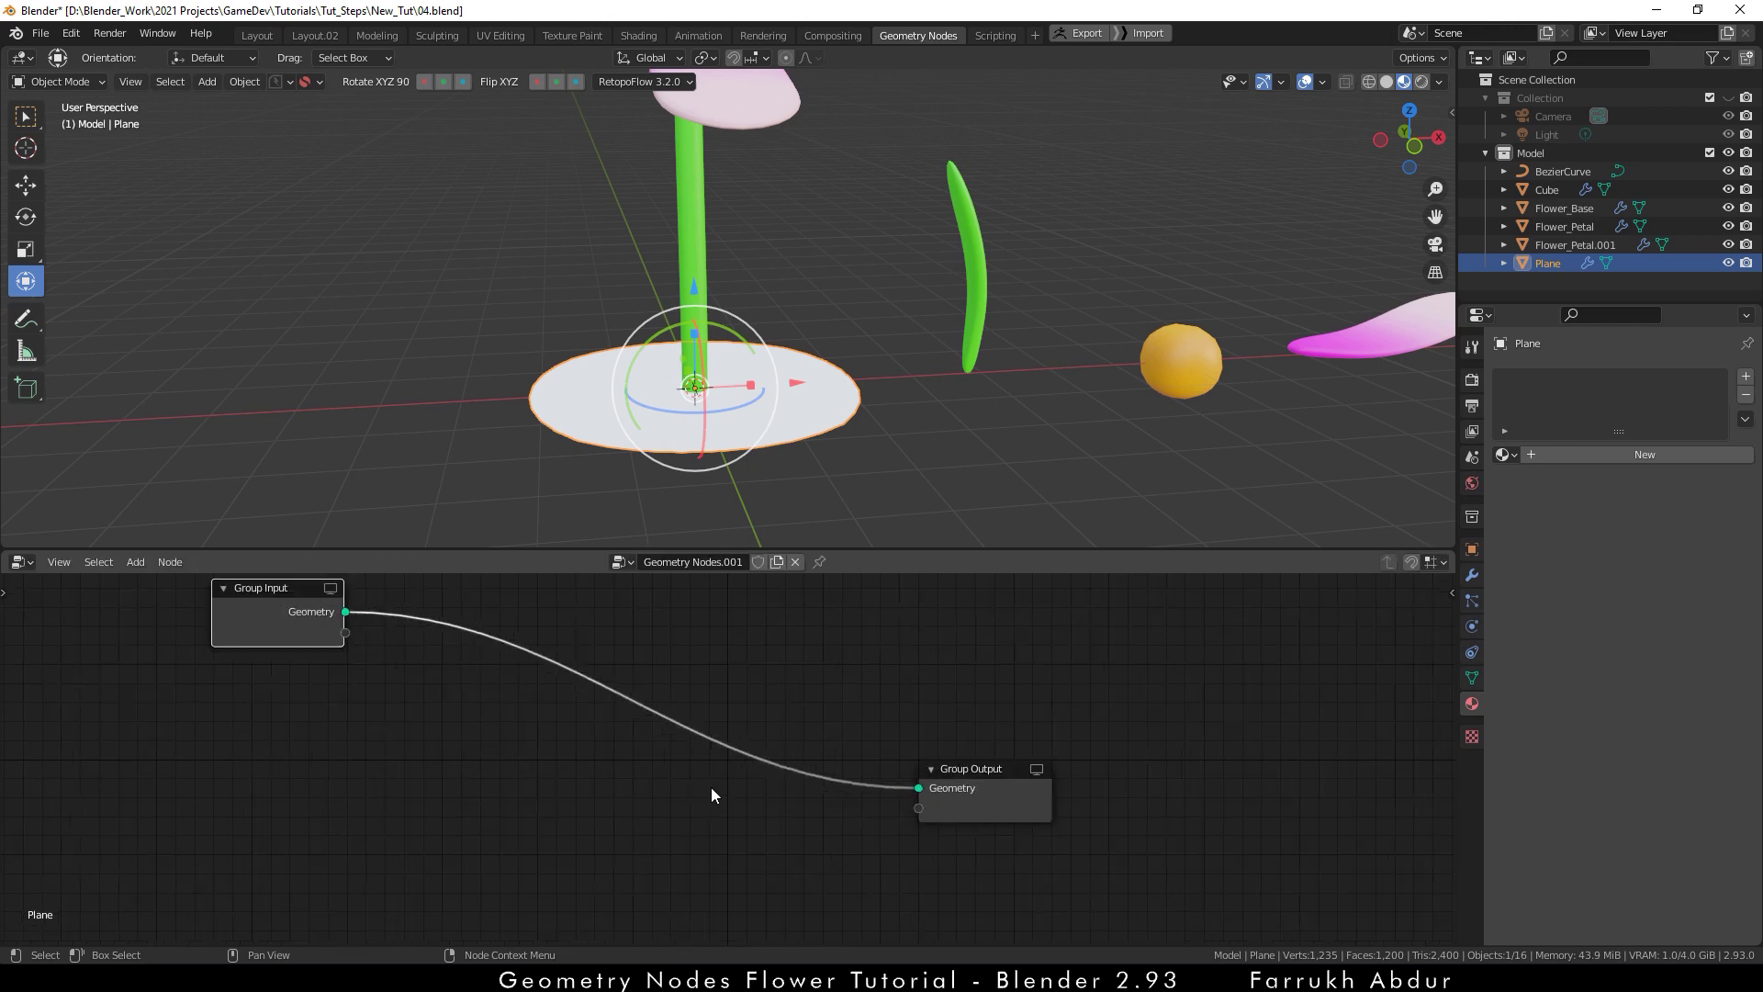
middle_click_drag(716, 788, 764, 832)
- Insert a Point Instance node between Group Input and Group Output, and move Group Output farther away
key("shift+a")
mouse_move(778, 849)
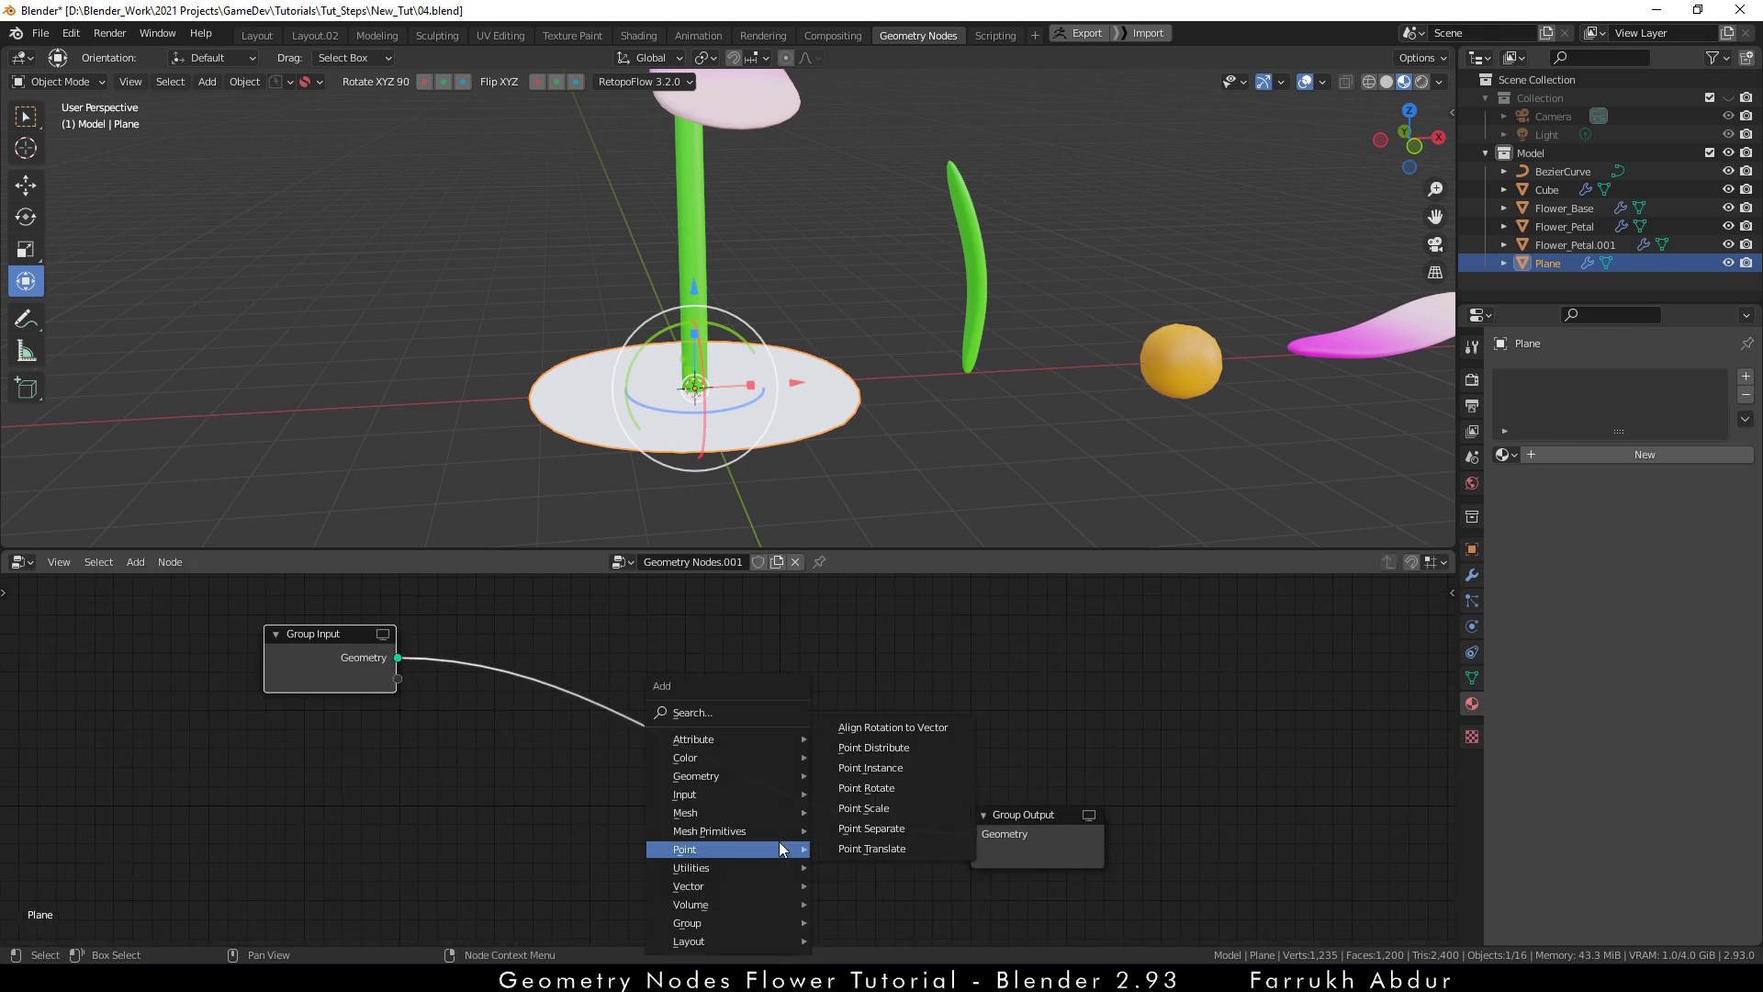
left_click(873, 771)
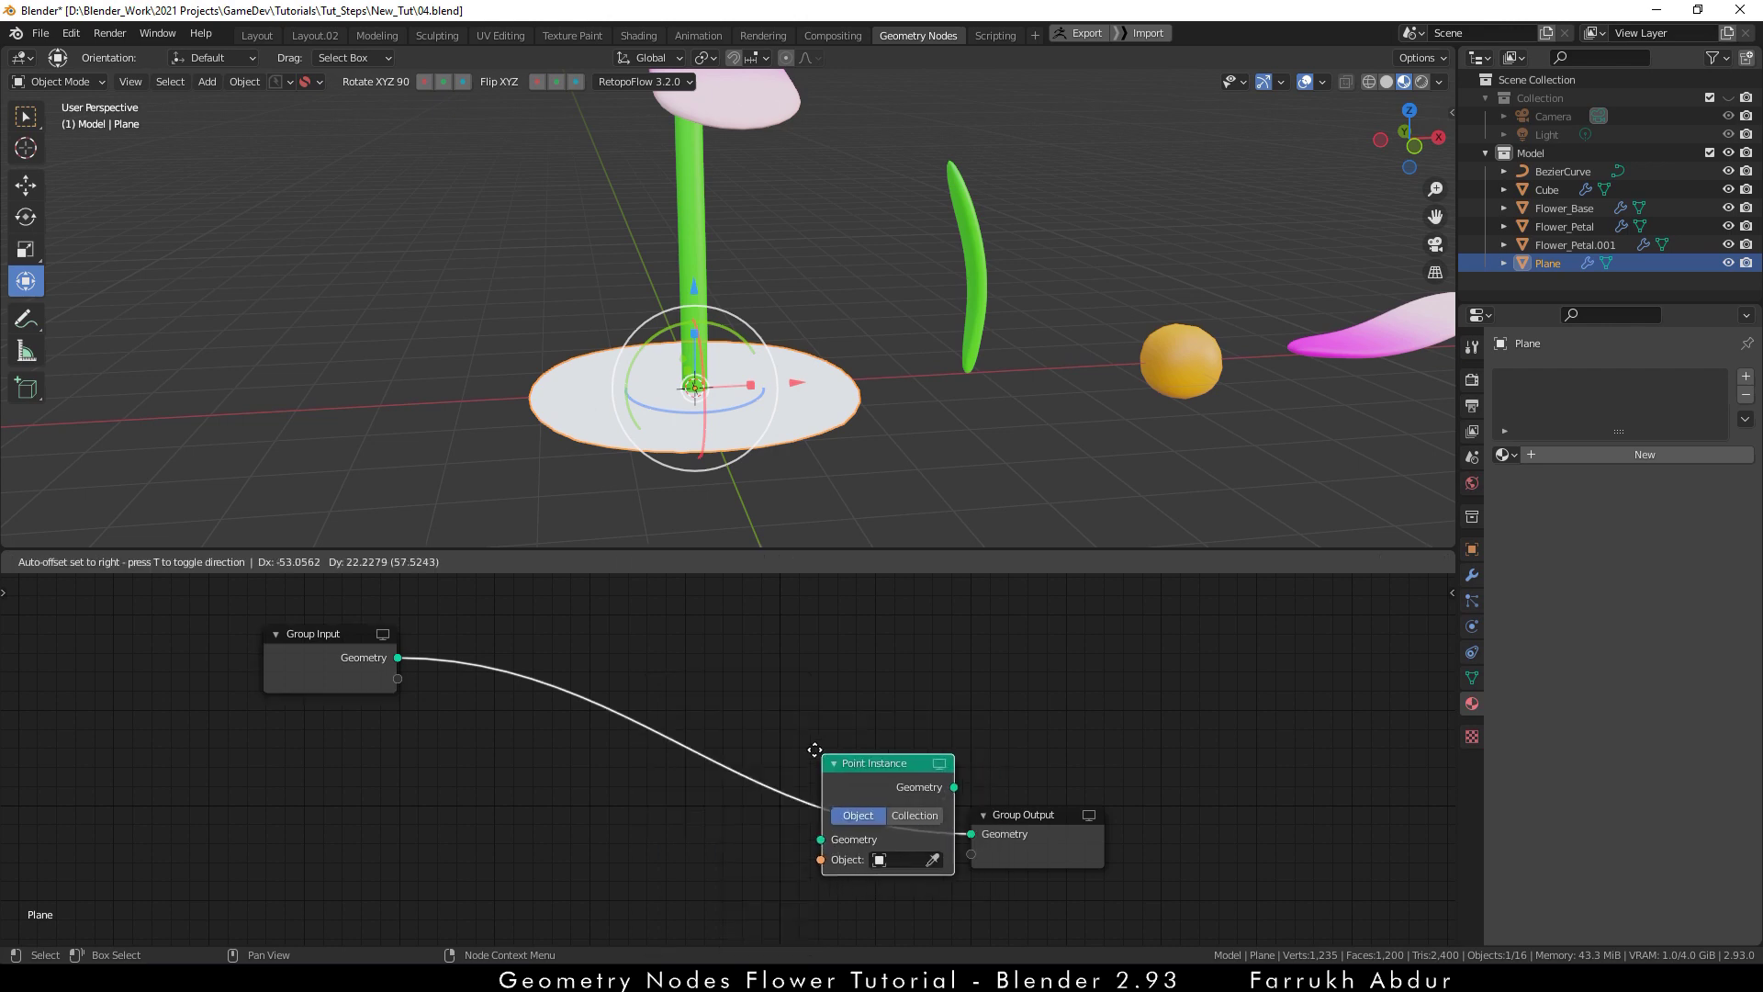
left_click(760, 745)
left_click_drag(1022, 814, 1199, 816)
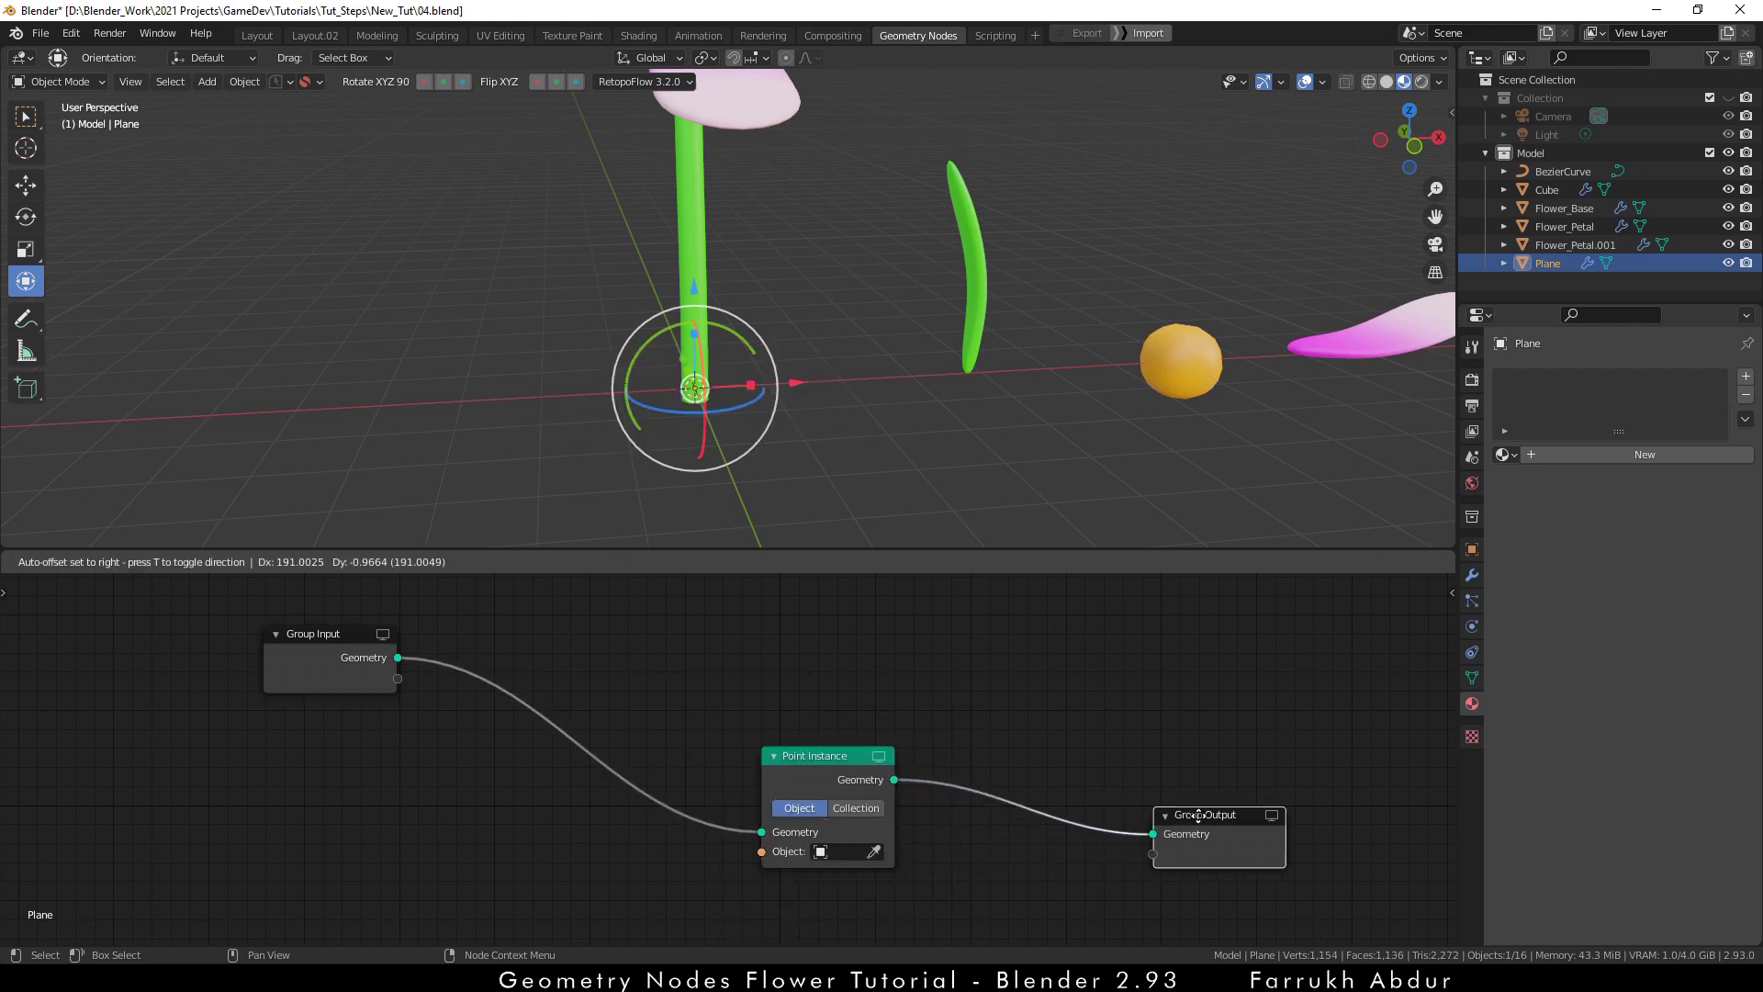
- Set the green leaf as the Point Instance node's object, and nudge the node into place
left_click_drag(808, 755, 823, 745)
left_click(890, 845)
left_click(980, 280)
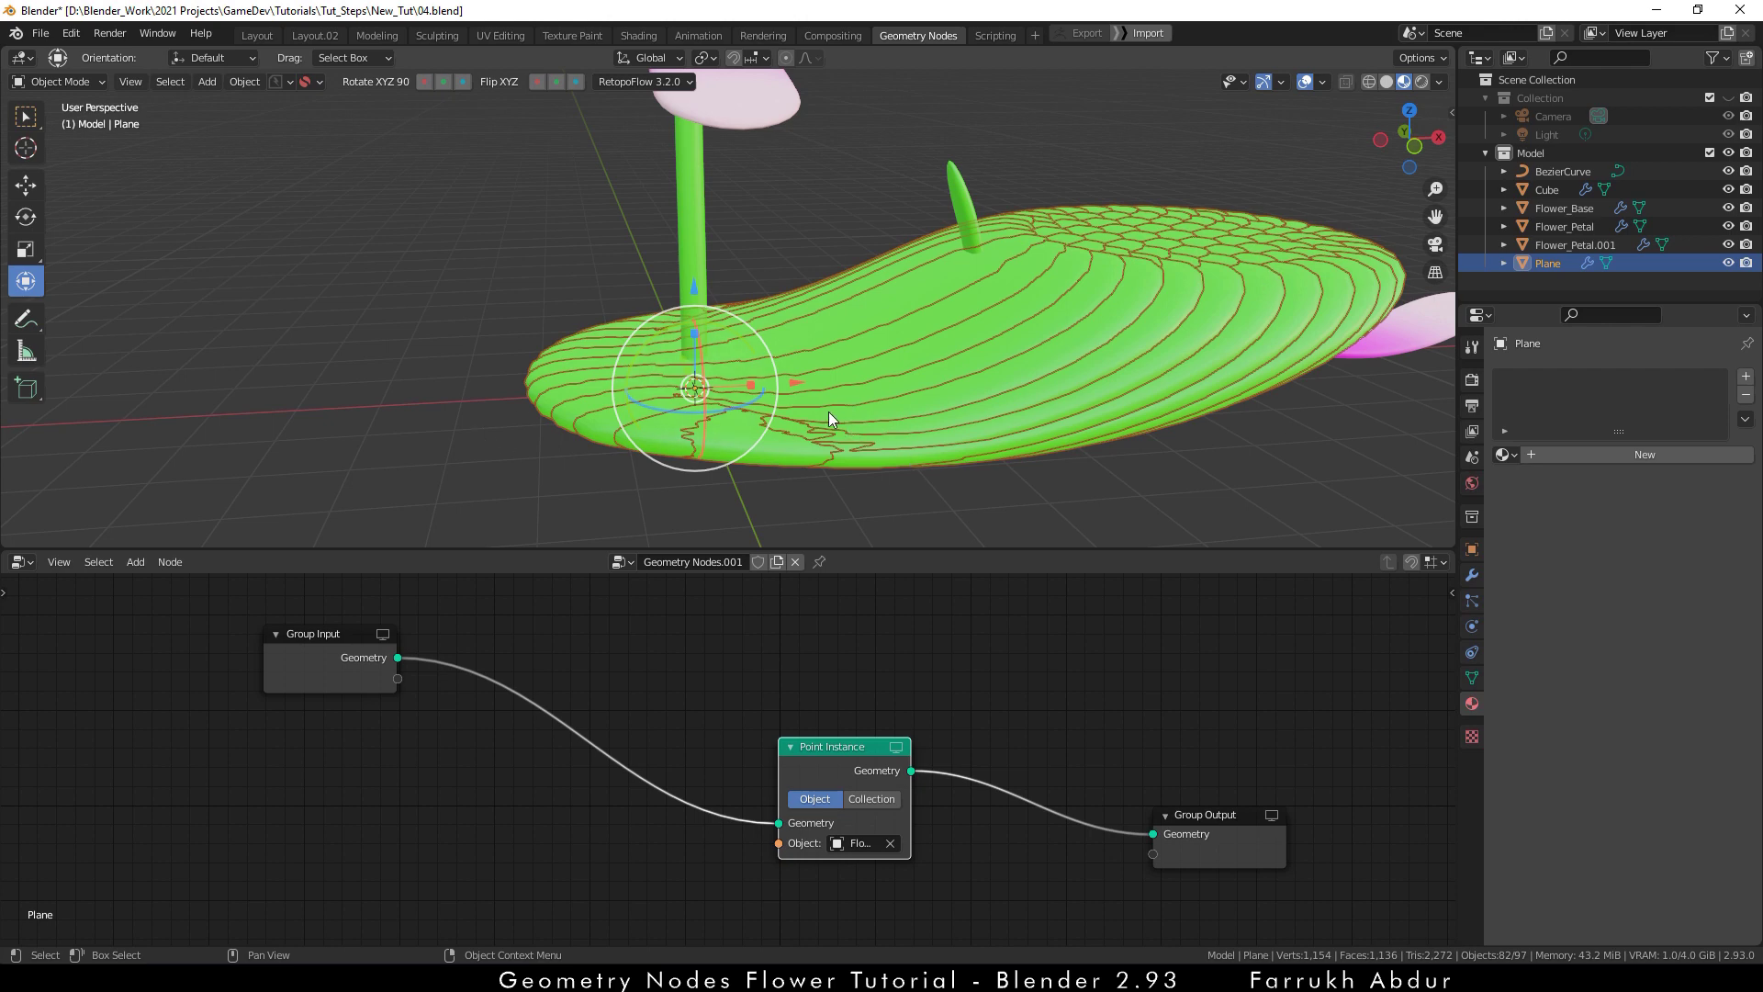
- Apply rotation and scale to the Plane, and select the green leaf
key("ctrl+a")
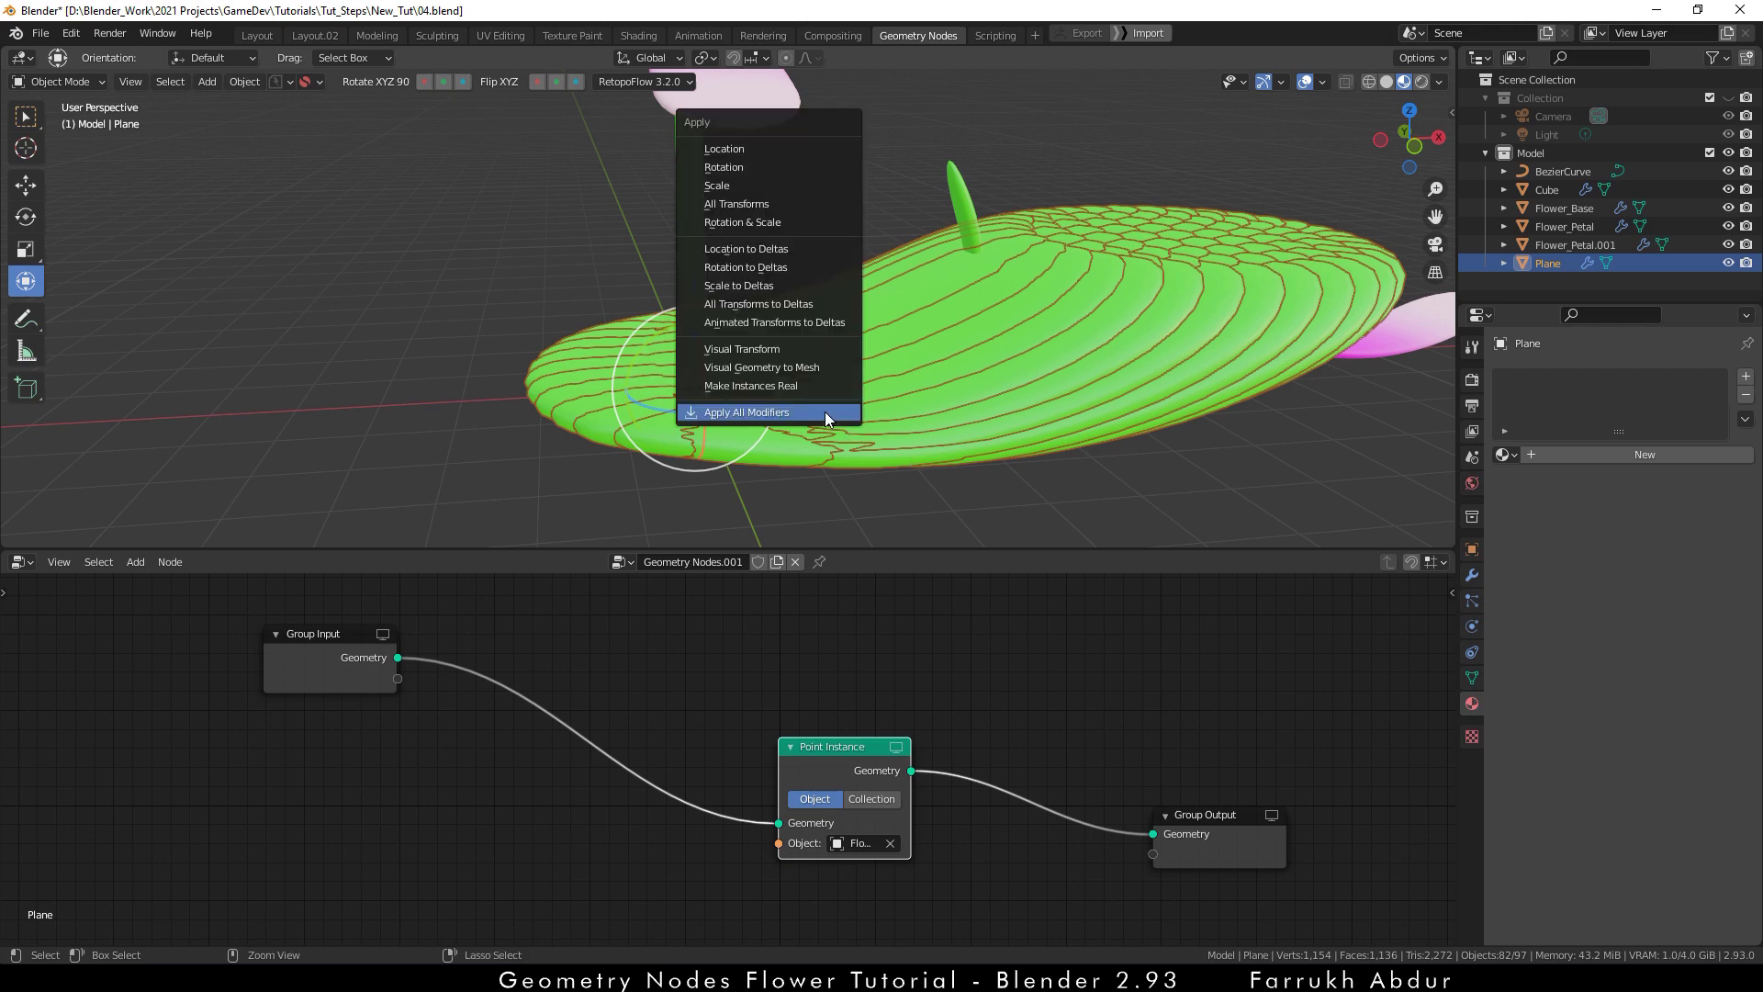
left_click(768, 220)
left_click(960, 220)
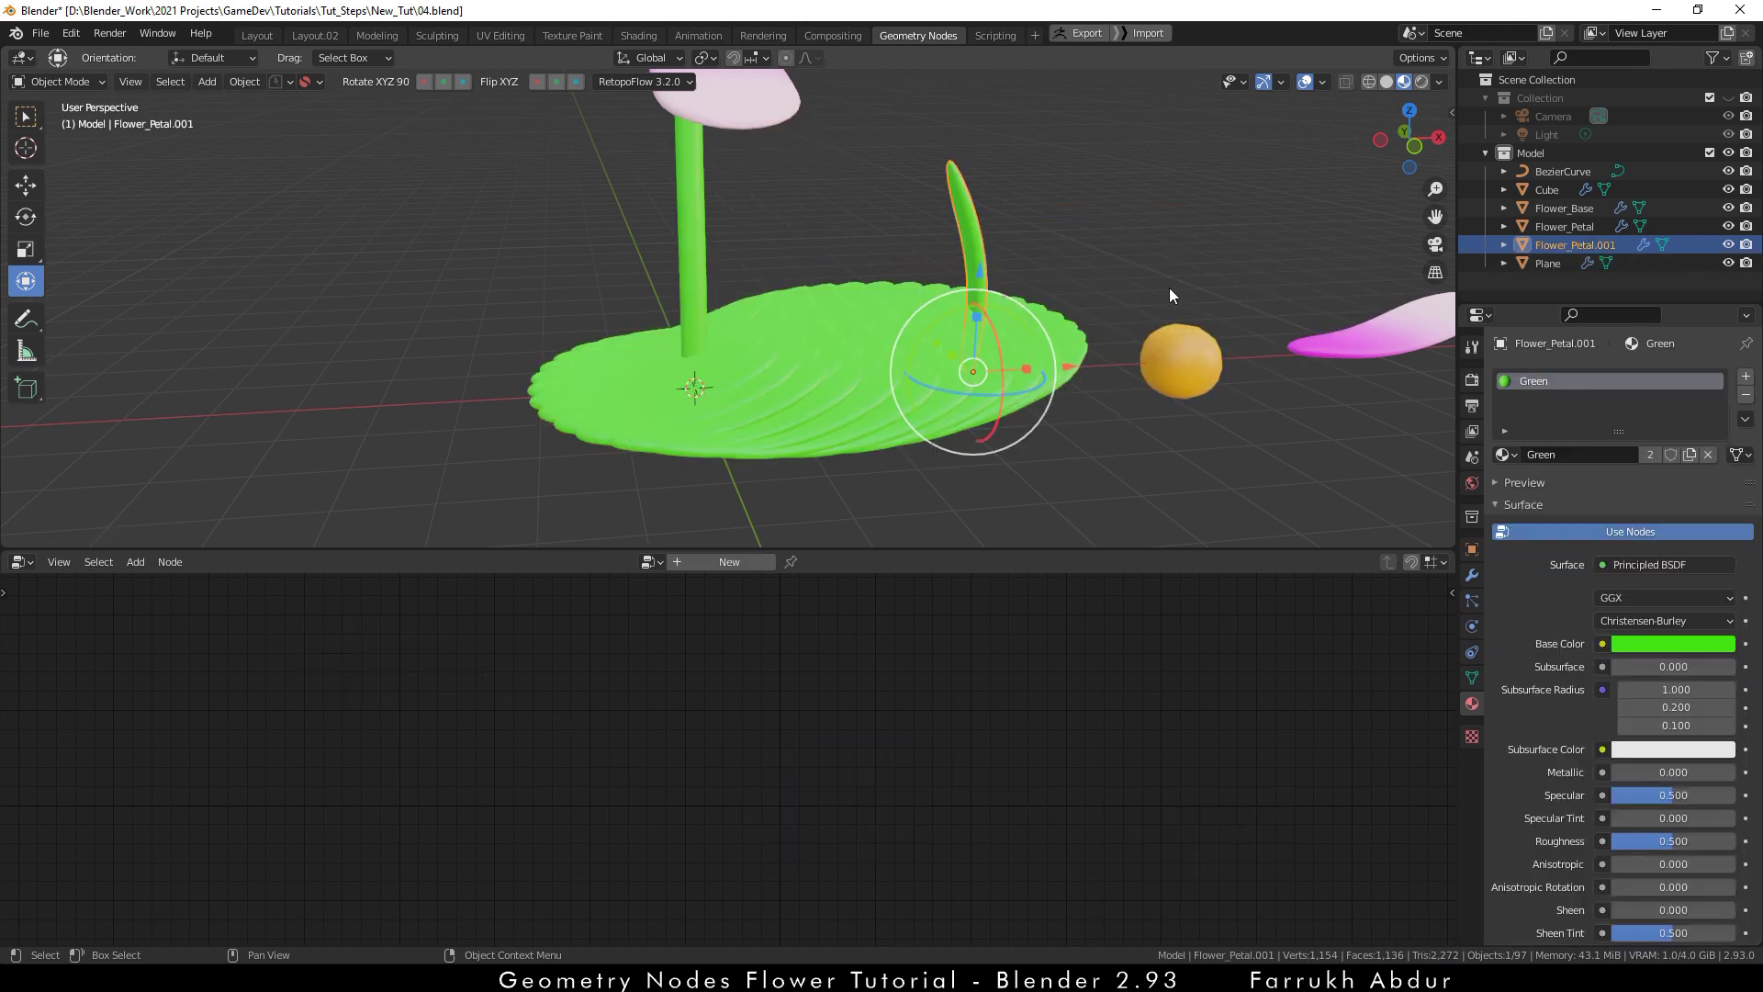
- Apply the green leaf's object transform
key("ctrl+a")
left_click(1170, 288)
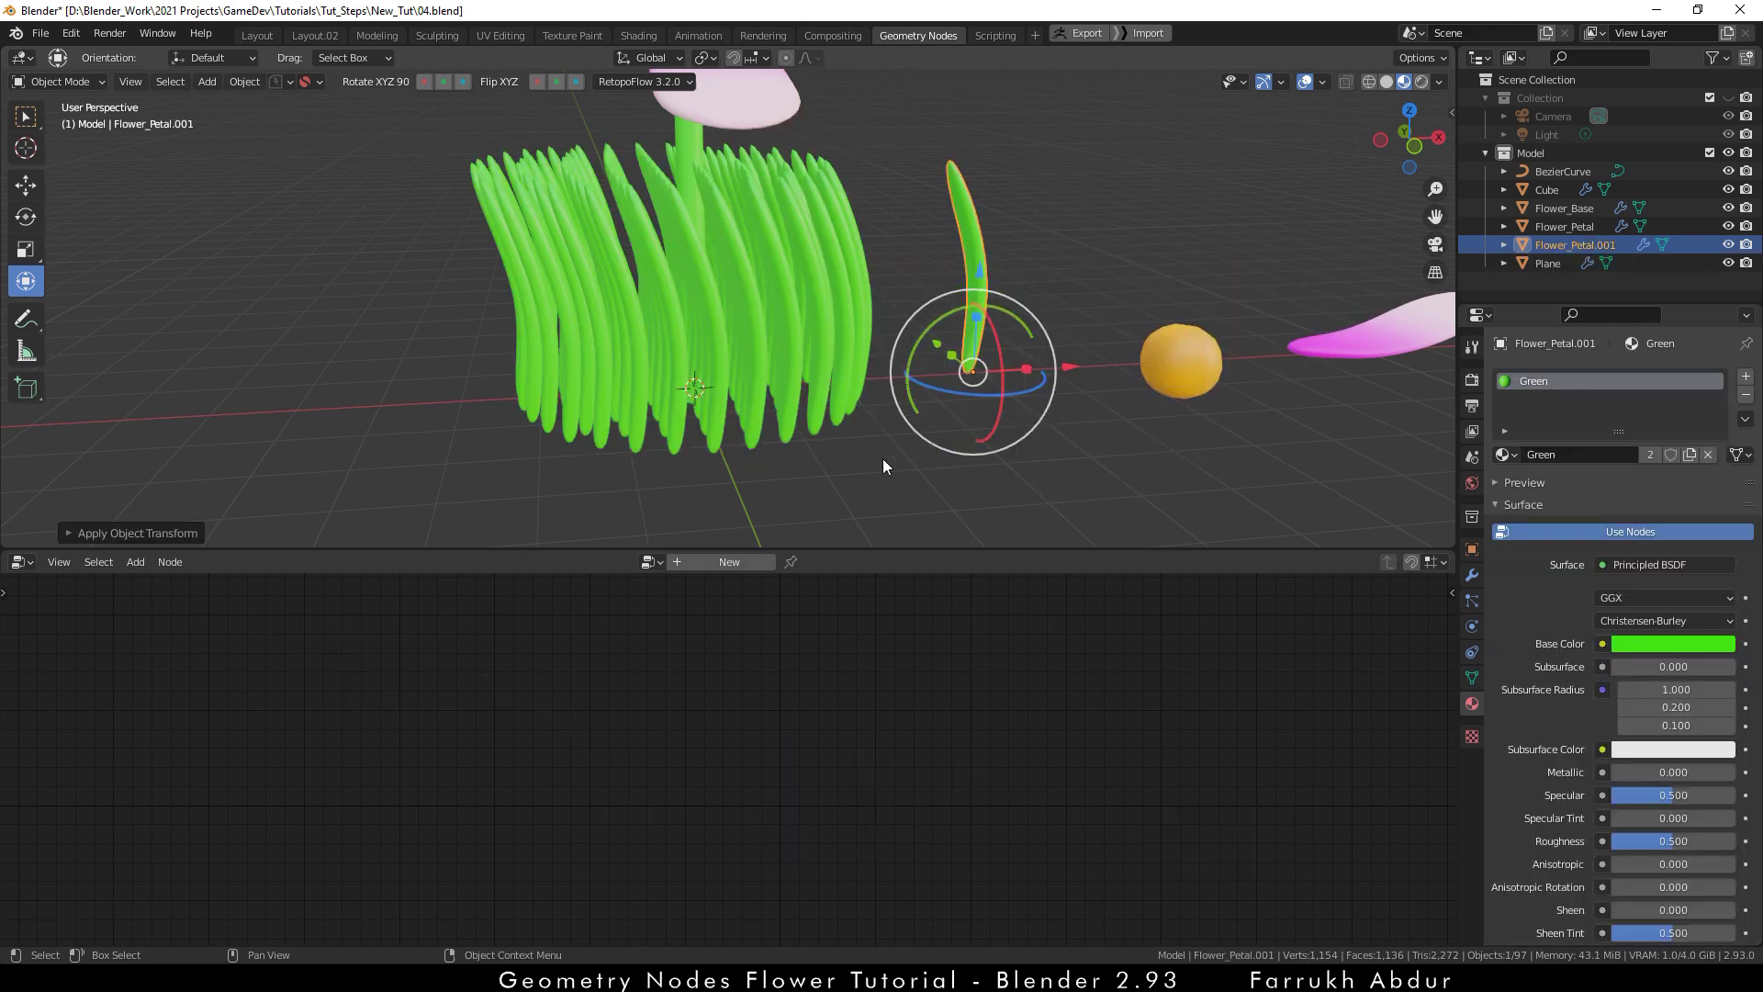
middle_click_drag(902, 483, 834, 472)
- Select the Plane and move its Point Instance node closer to Group Output, making room after Group Input
left_click(791, 417)
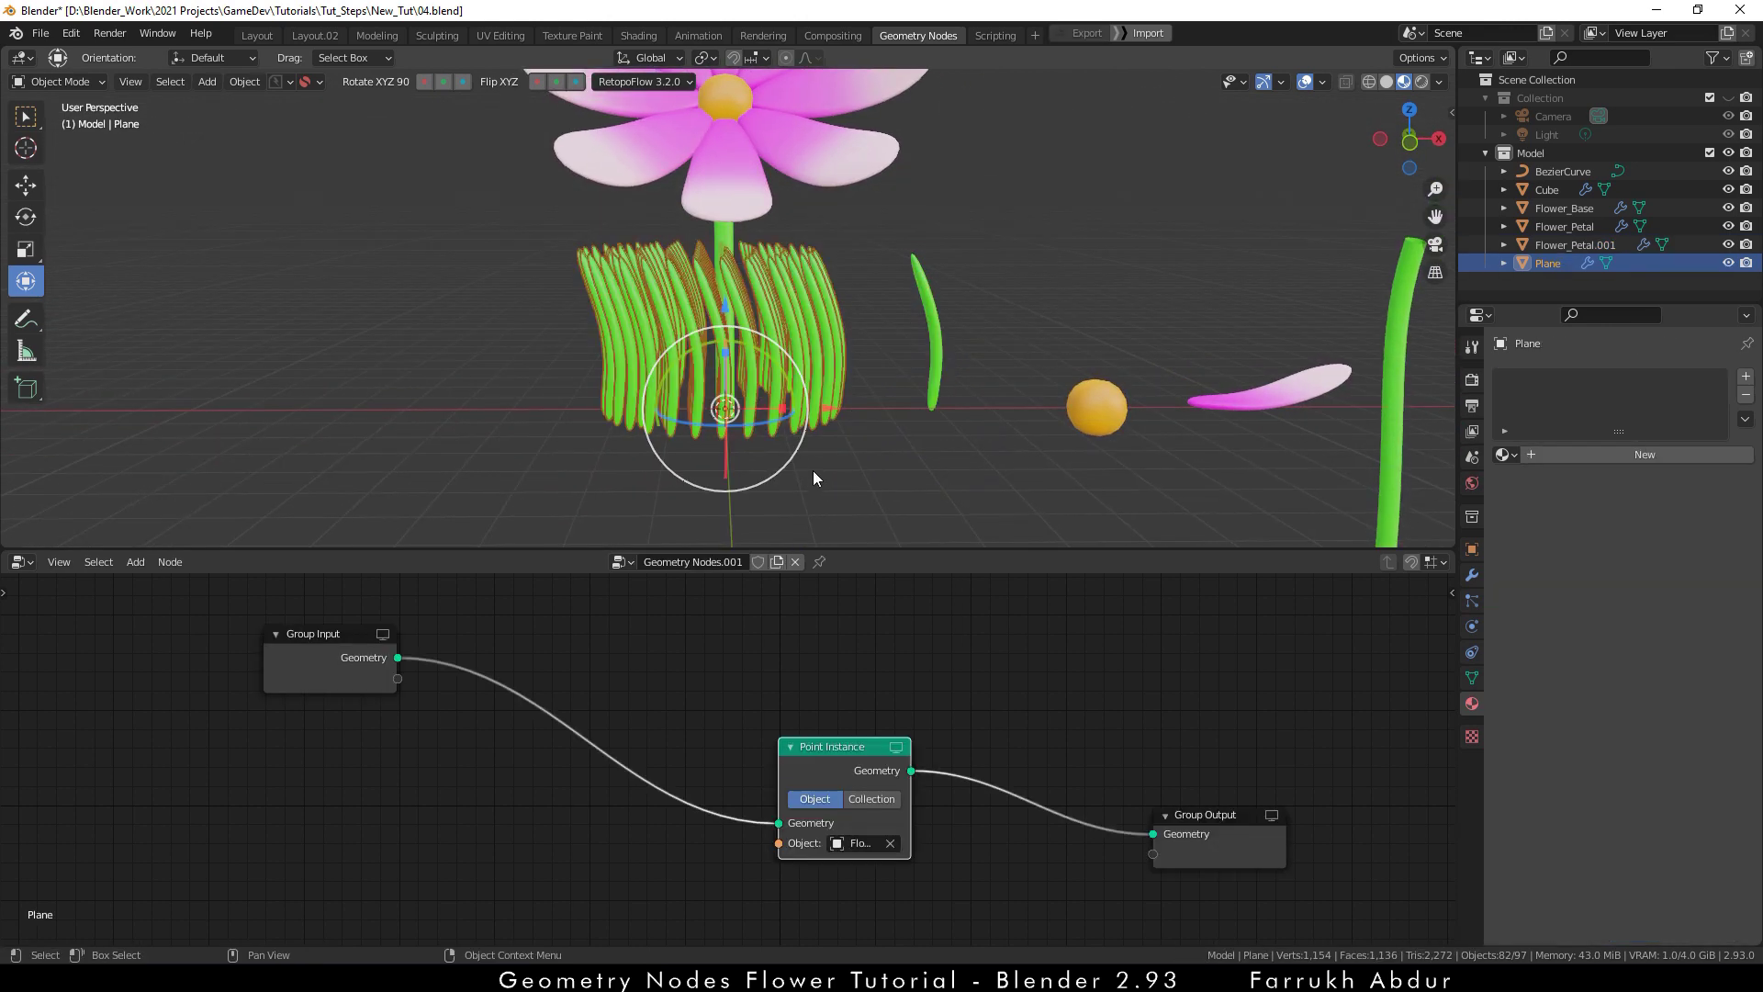
scroll(791, 804, "up", 2)
left_click_drag(850, 764, 921, 761)
middle_click_drag(757, 788, 751, 741)
scroll(799, 316, "up", 1)
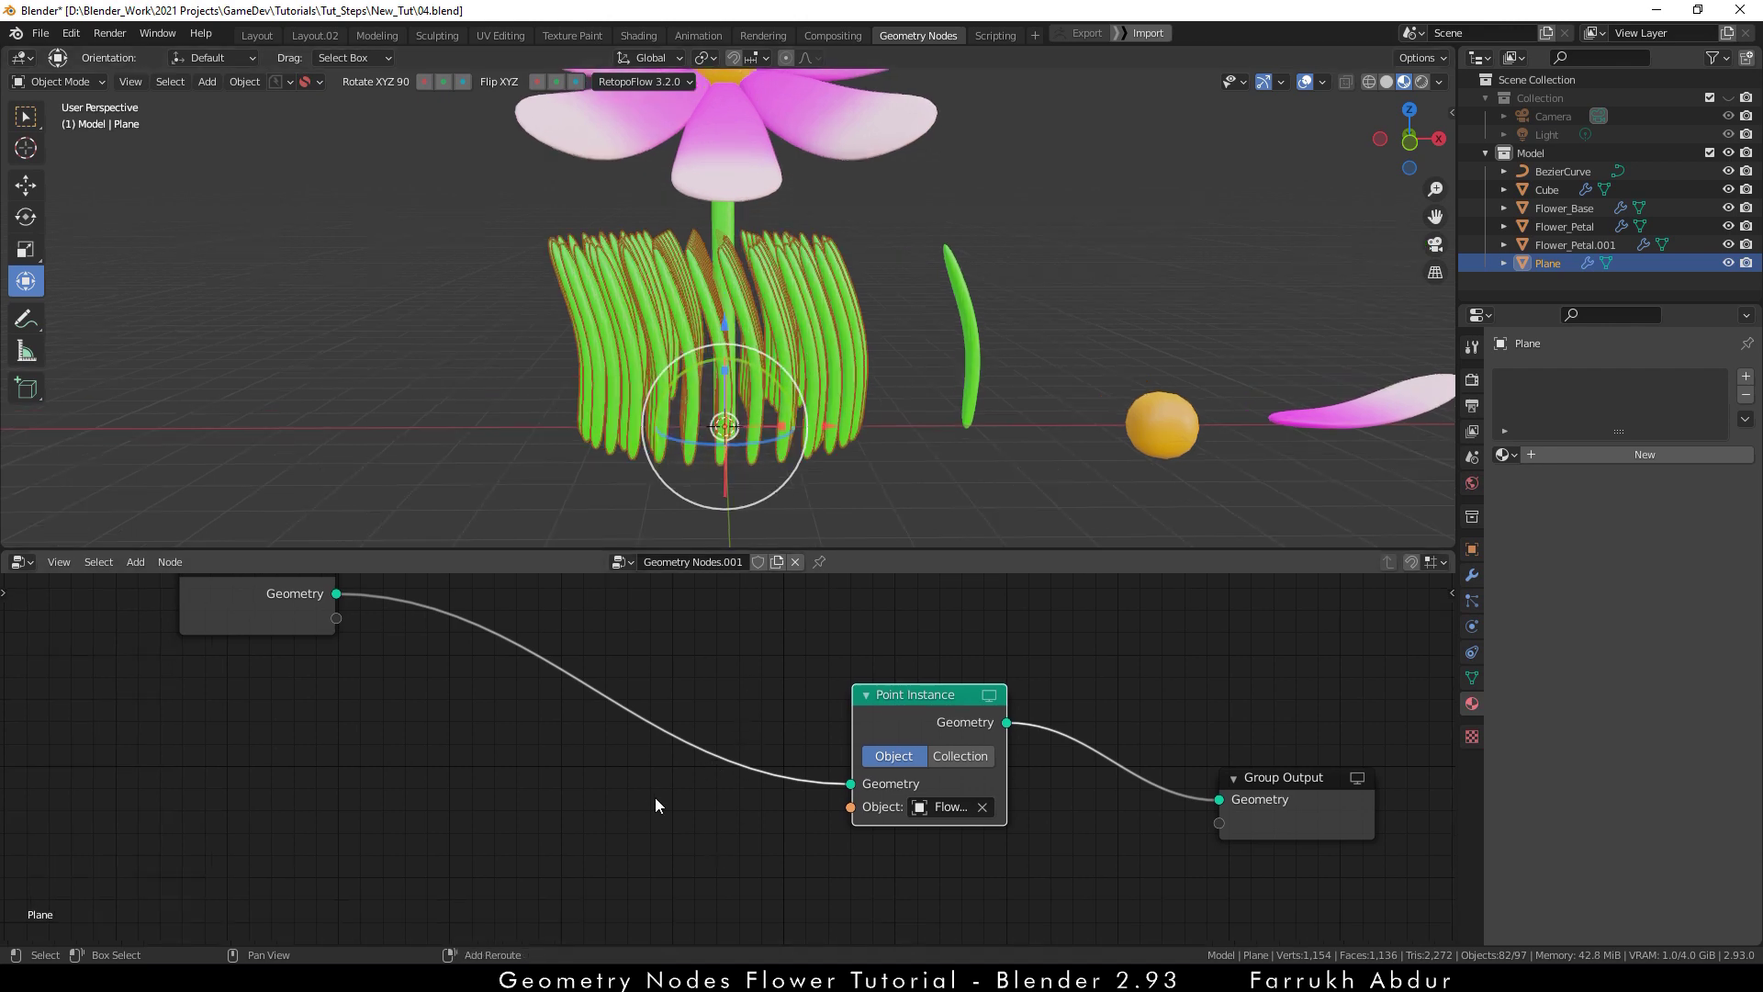
- Insert an Align Rotation to Vector node between Group Input and Point Instance
key("shift+a")
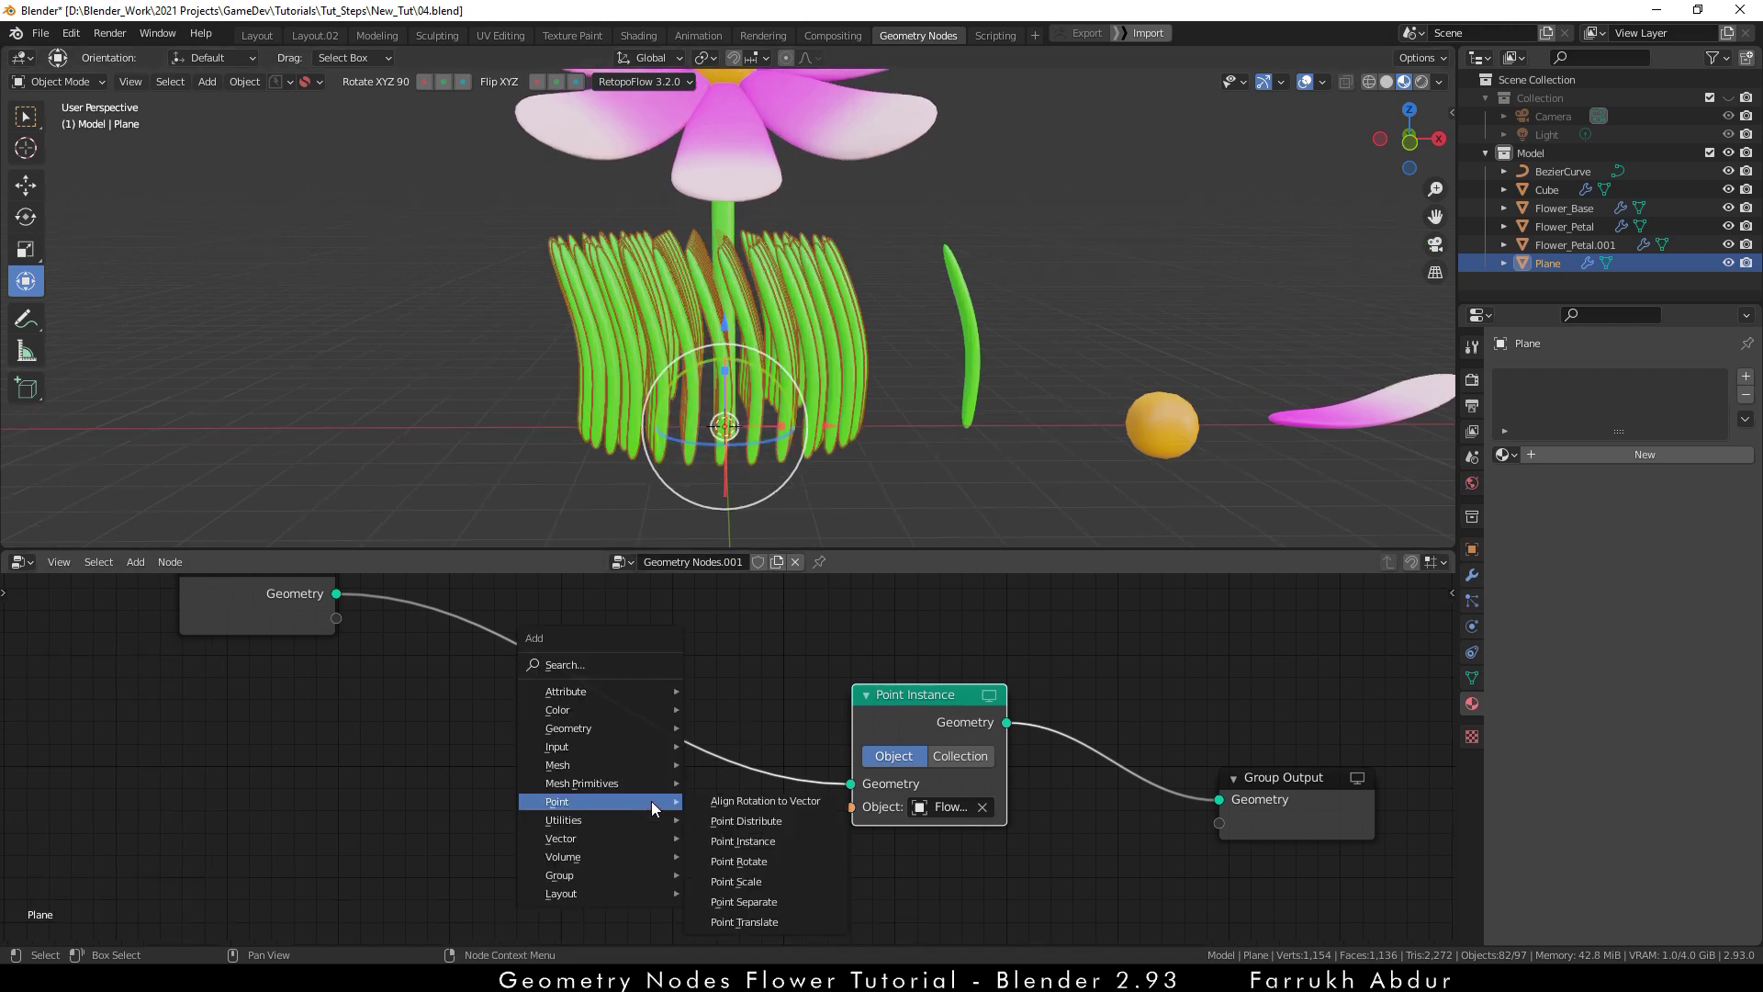
left_click(746, 801)
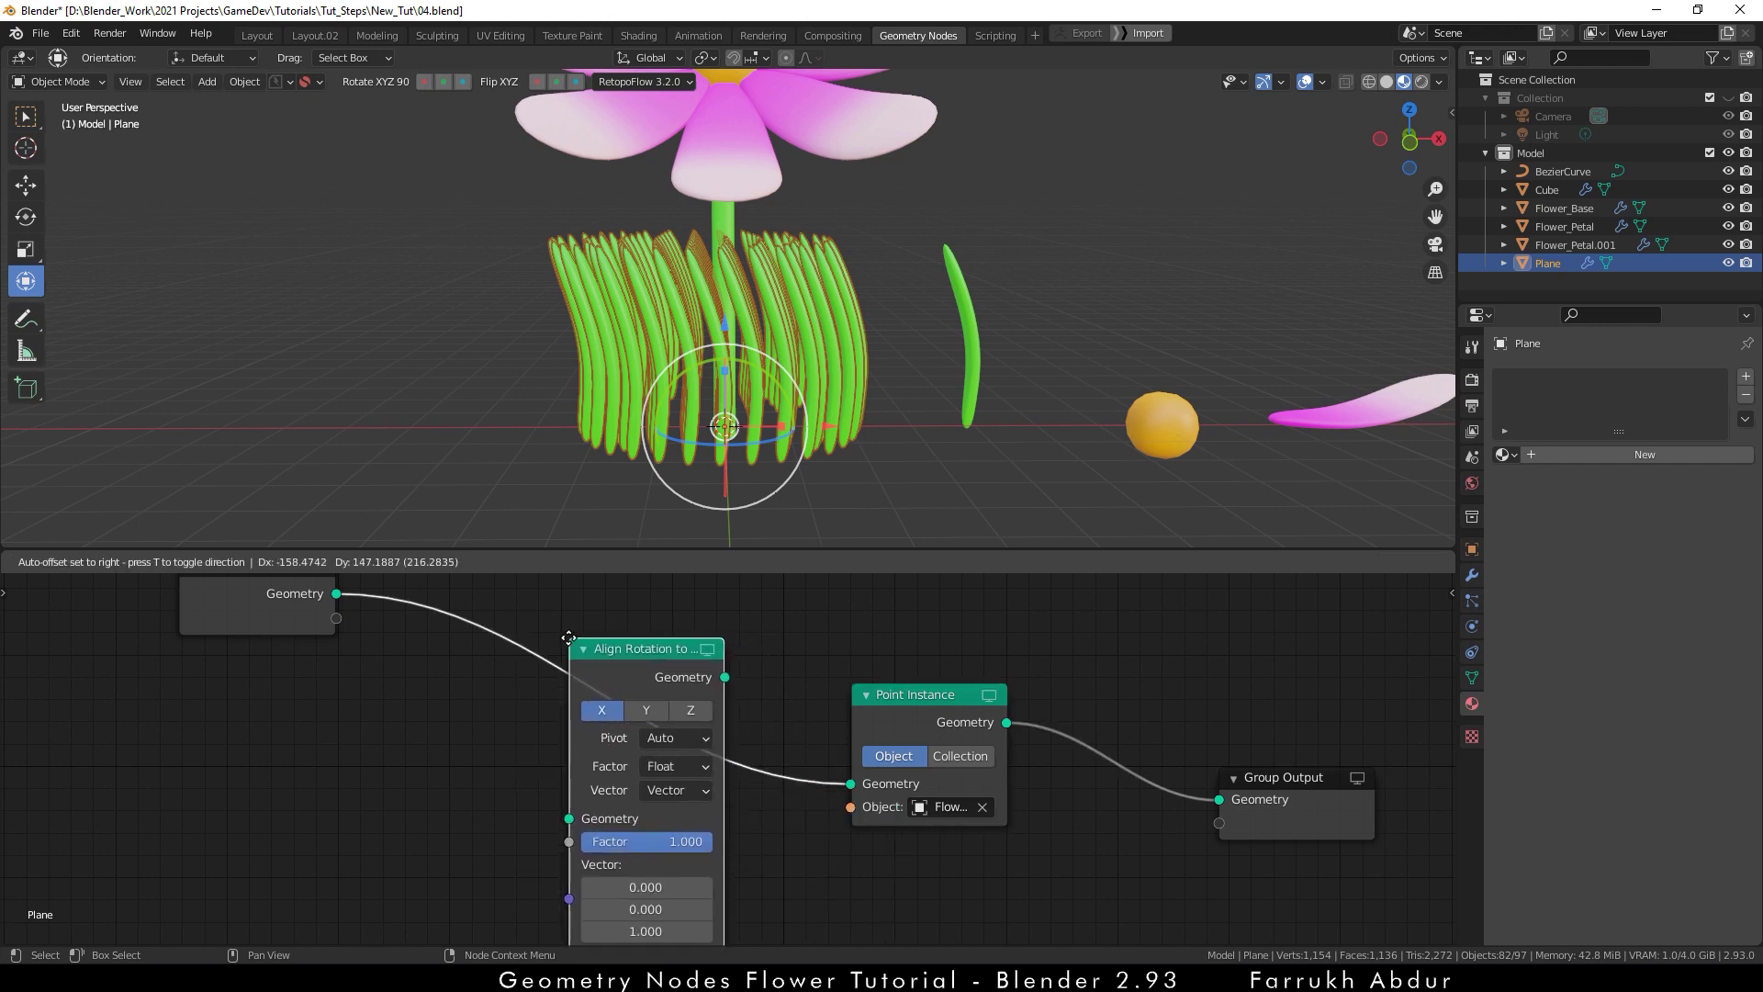
left_click(569, 637)
middle_click_drag(755, 727, 947, 733)
scroll(820, 711, "up", 1)
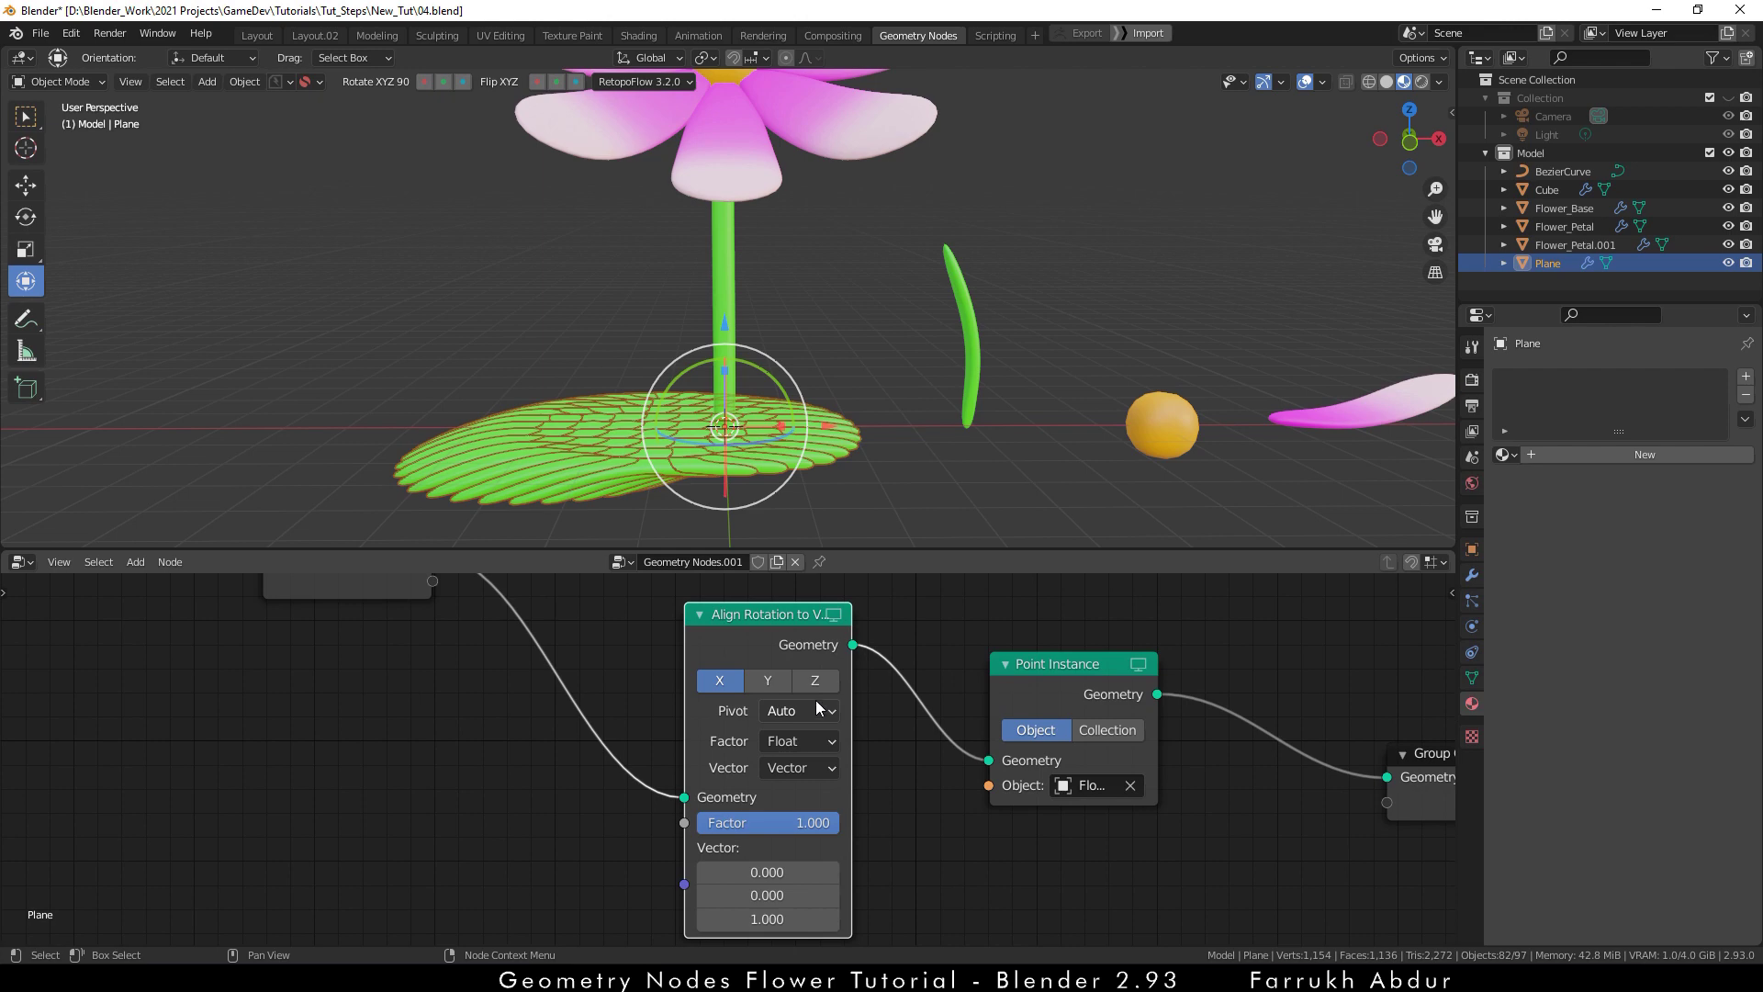
- Switch the Align Rotation to Vector node's Vector input to Attribute, and use the position attribute
left_click(795, 767)
left_click(797, 791)
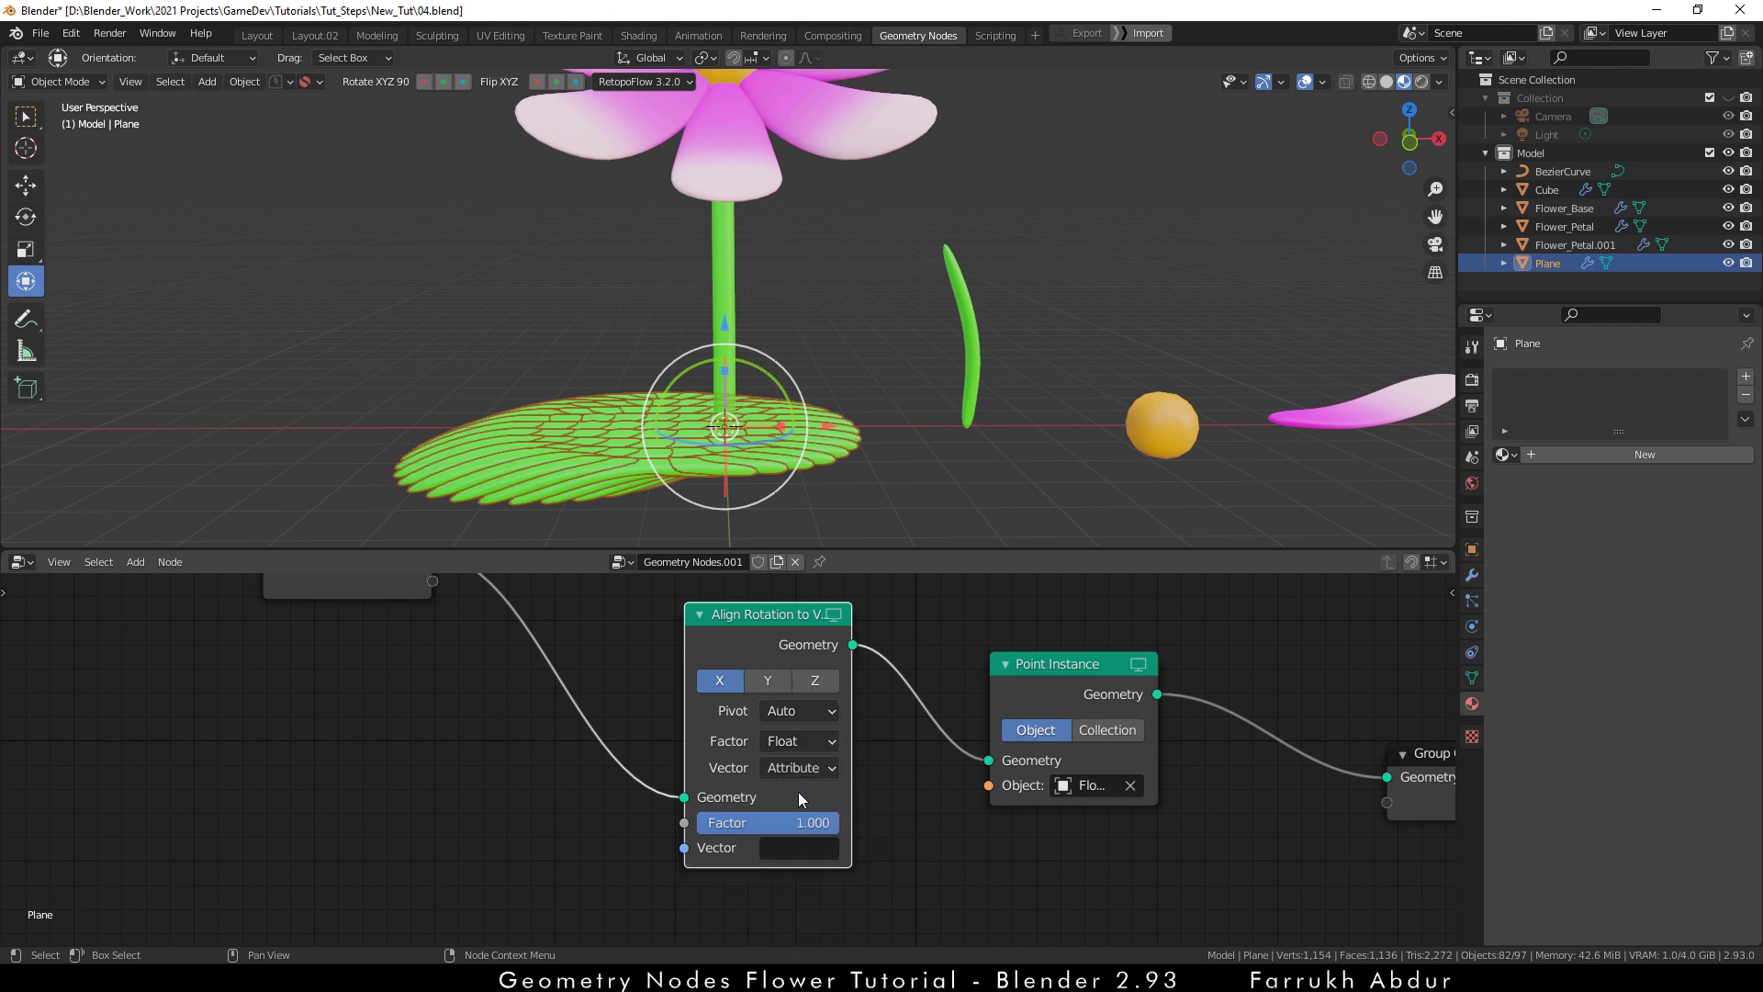
left_click(788, 845)
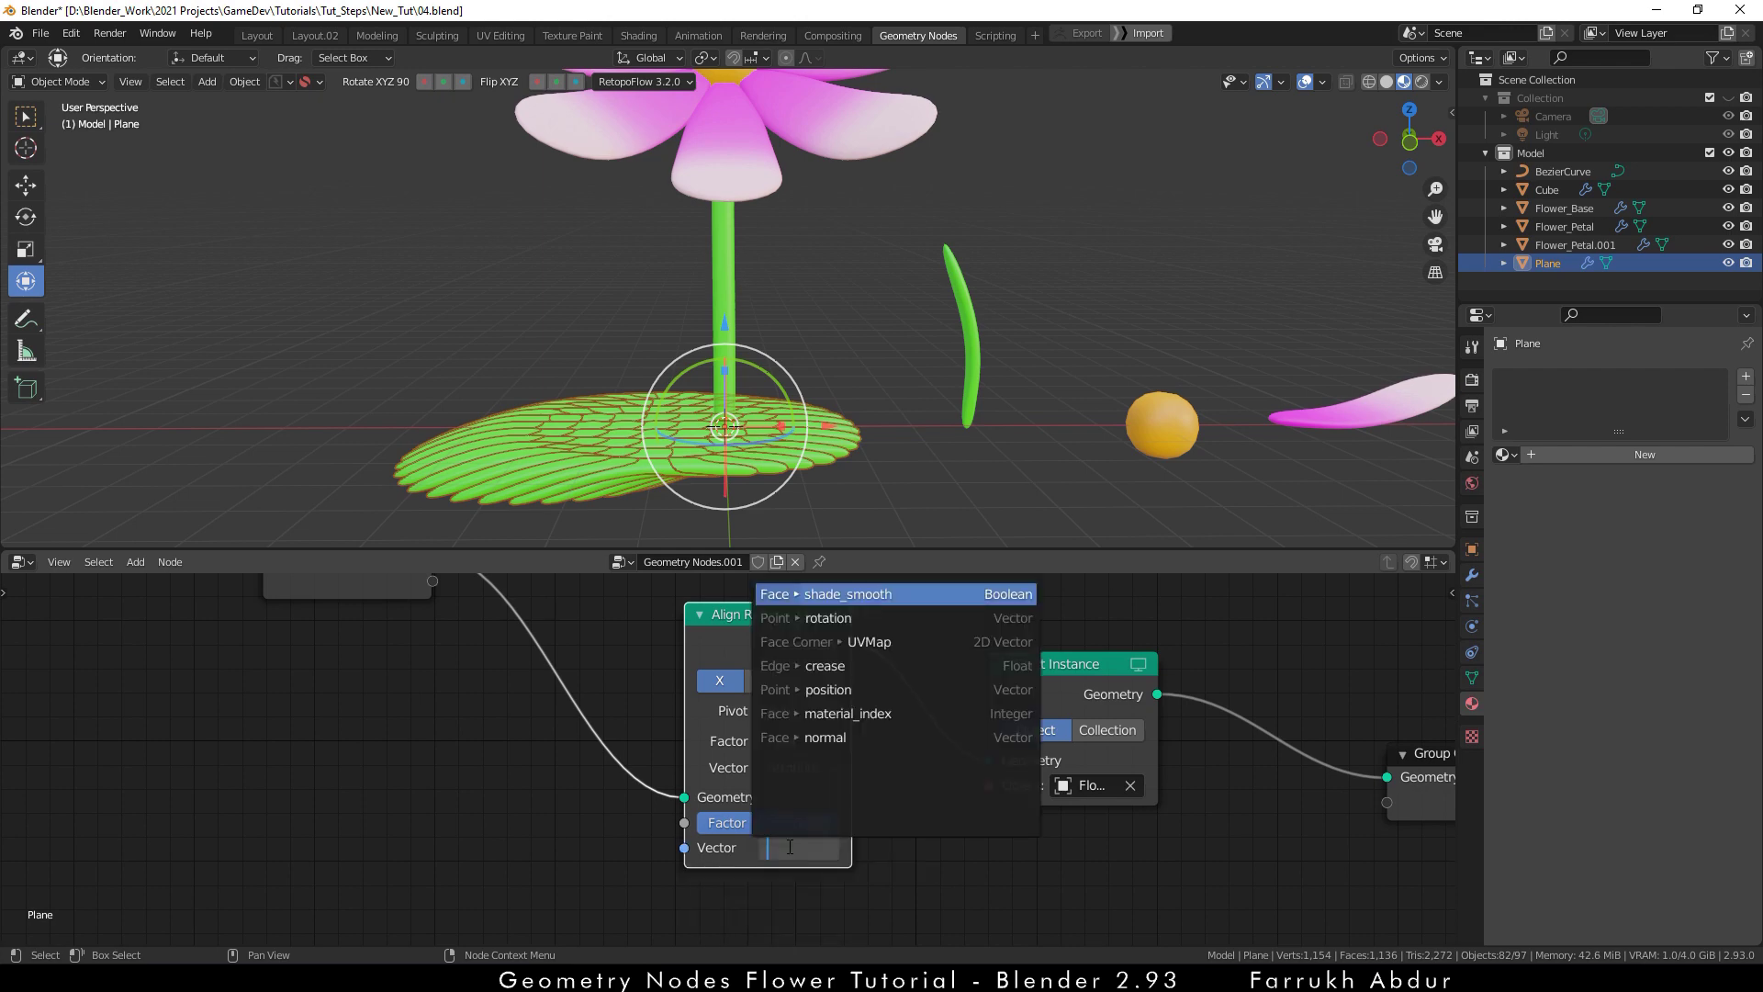
left_click(826, 689)
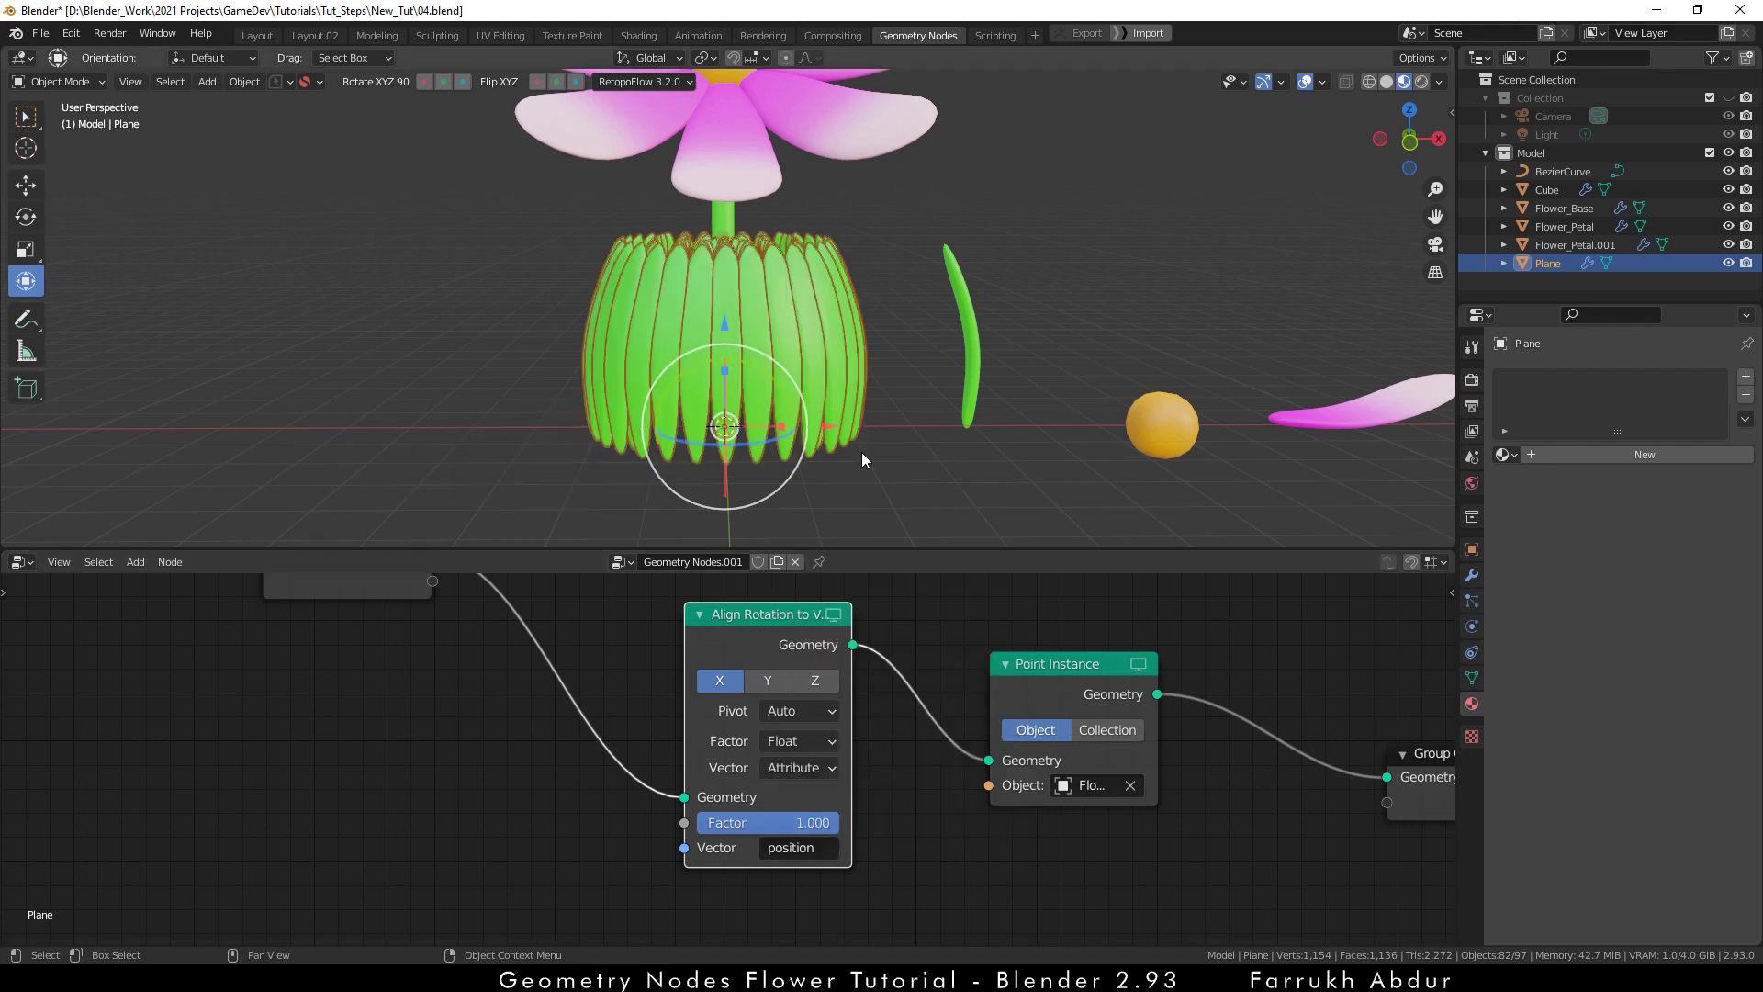
mouse_move(926, 441)
middle_mouse_down()
mouse_move(968, 511)
mouse_move(940, 465)
middle_mouse_up()
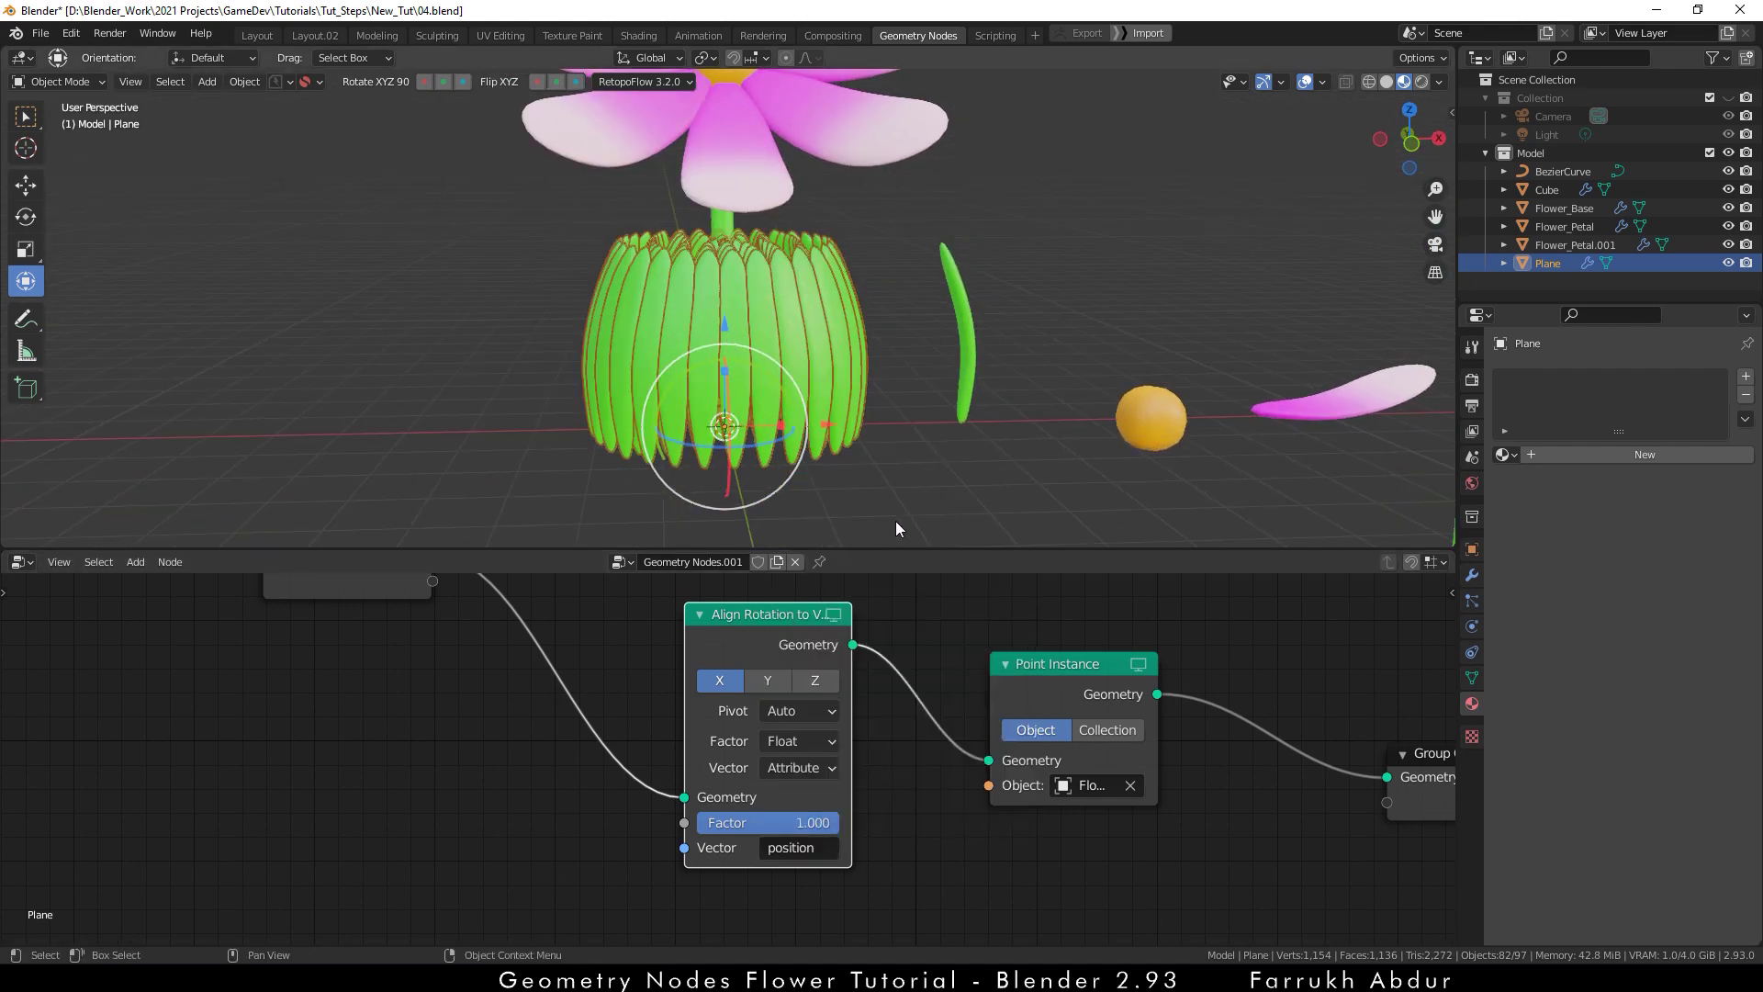
- Align the leaf rotation on the Z axis, and lower the factor to about 0.383 to spread the leaves outward
left_click(813, 682)
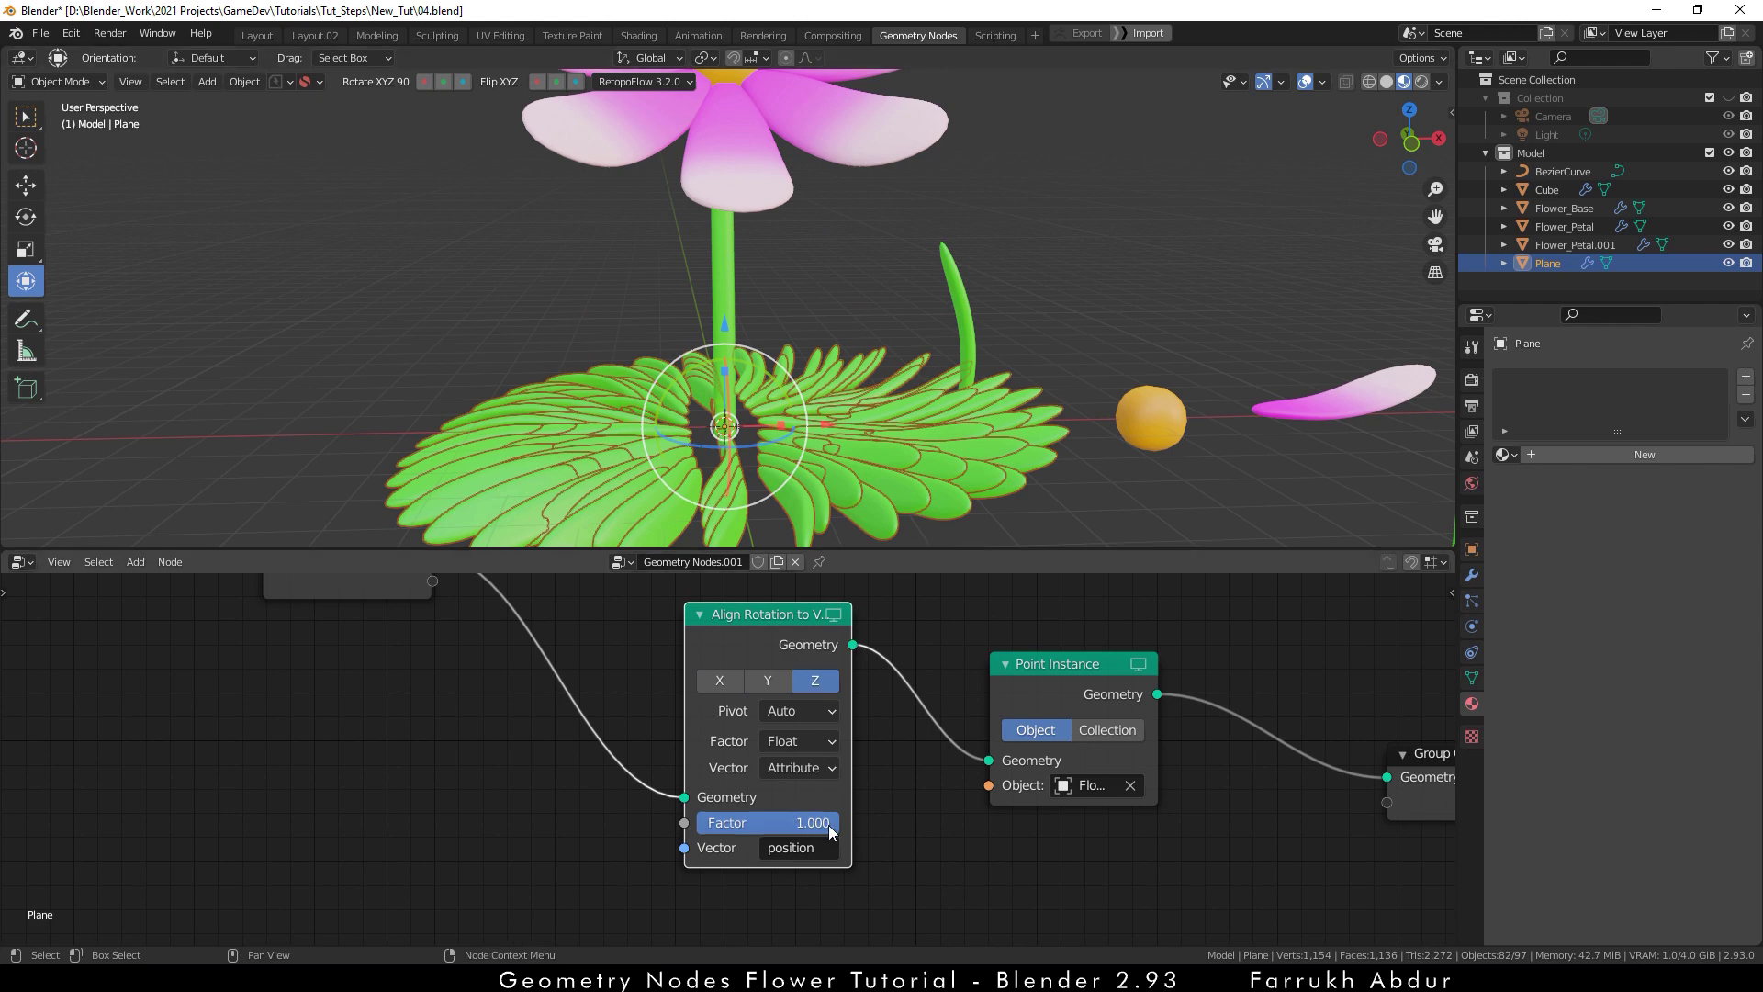
left_click_drag(831, 823, 754, 829)
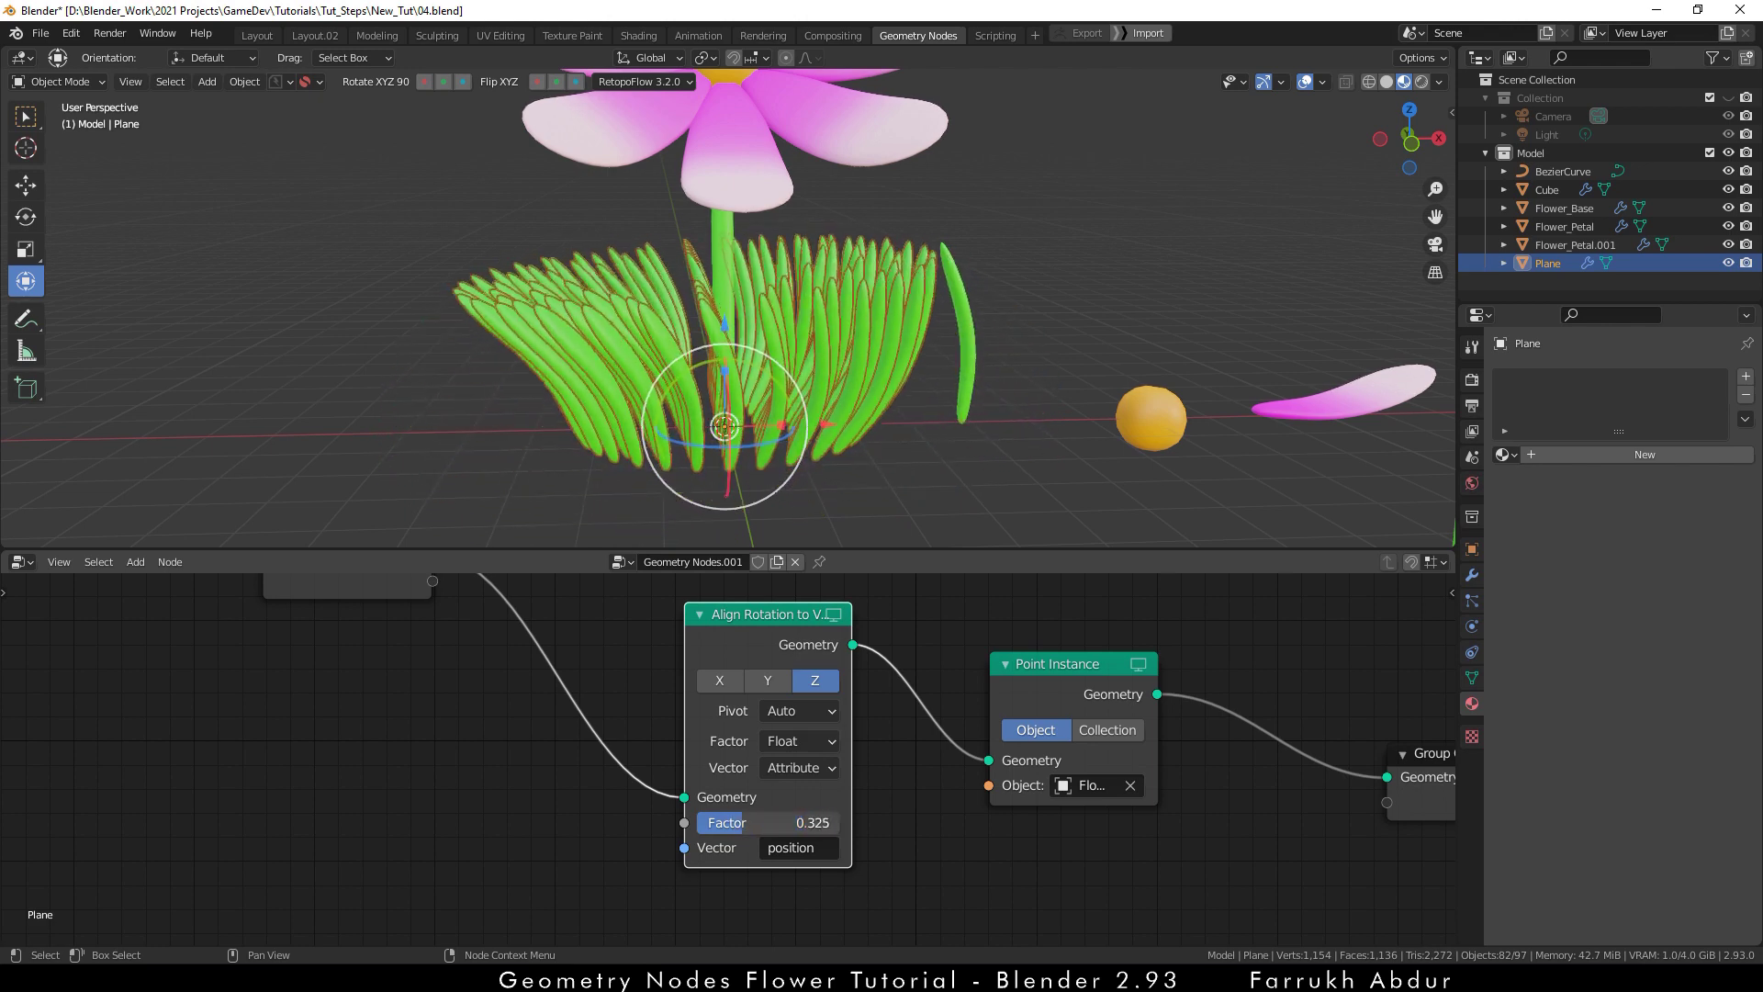
left_click(964, 455)
mouse_move(966, 457)
middle_mouse_down()
mouse_move(977, 471)
mouse_move(938, 486)
mouse_move(996, 468)
middle_mouse_up()
- Move the original green leaf along the X axis, away from the leaf cluster and past the orange sphere
left_click(973, 360)
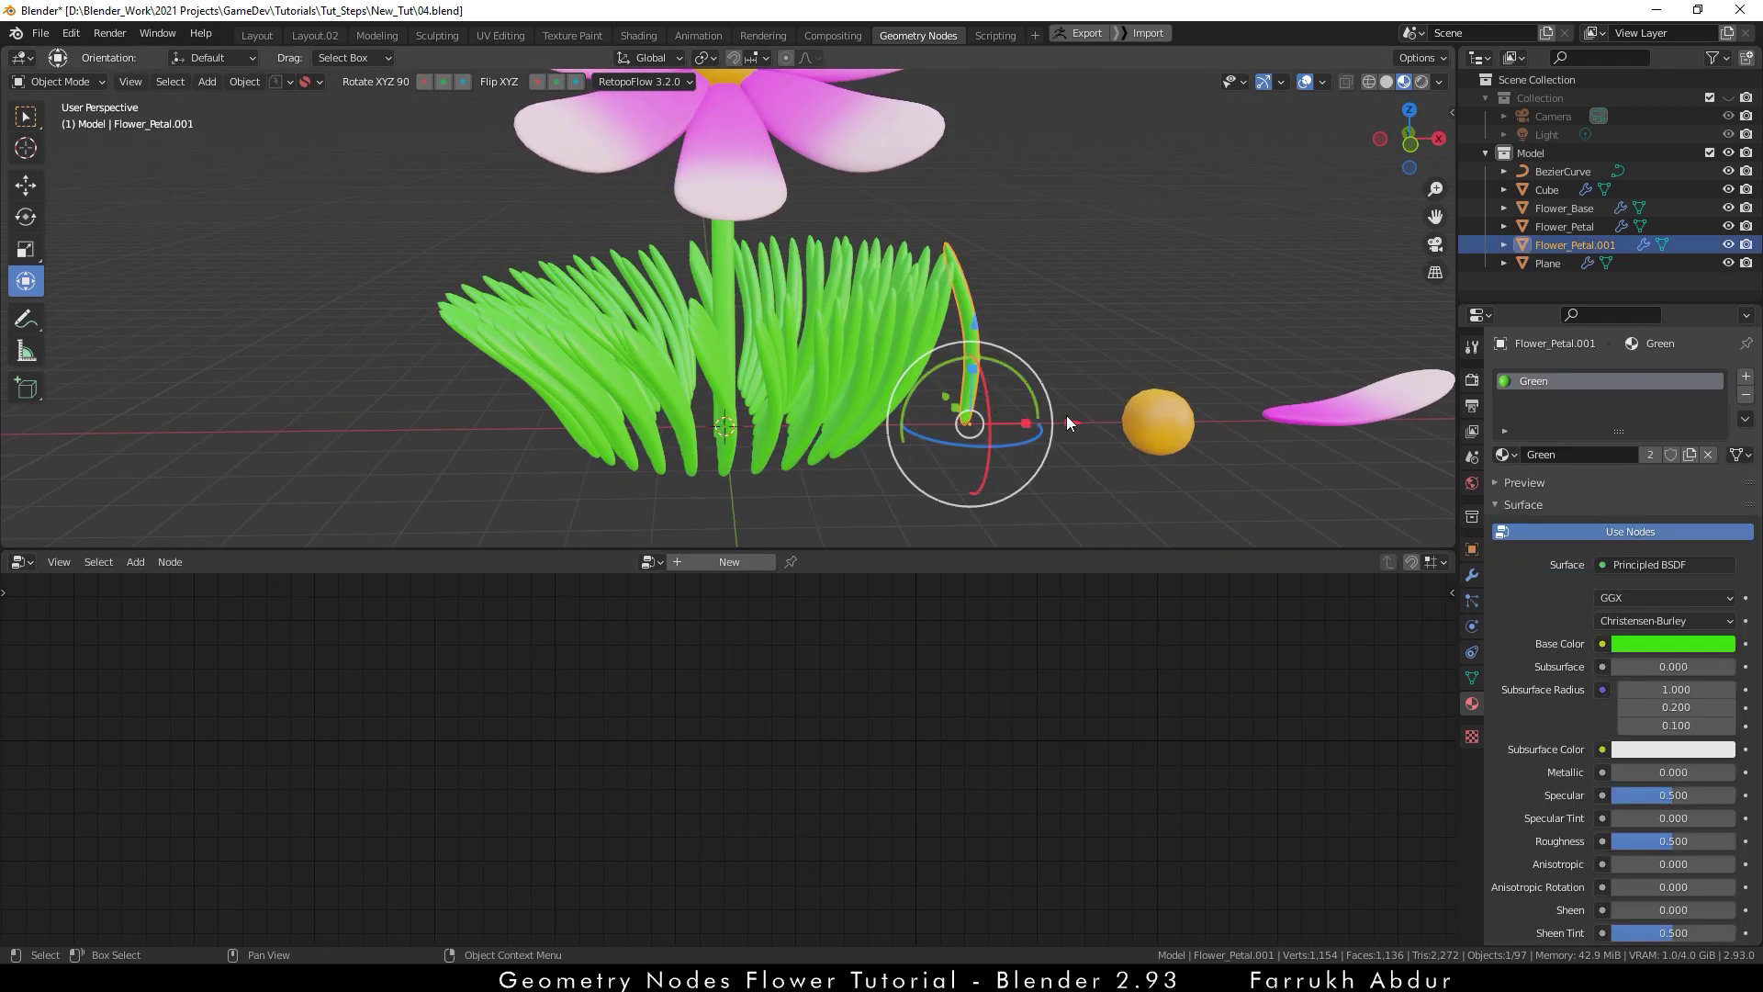
left_click_drag(1071, 416, 1318, 418)
middle_click_drag(1016, 421, 982, 452)
- Reselect the Plane, then move the Align Rotation to Vector node closer to Point Instance and Group Input farther away
left_click(879, 372)
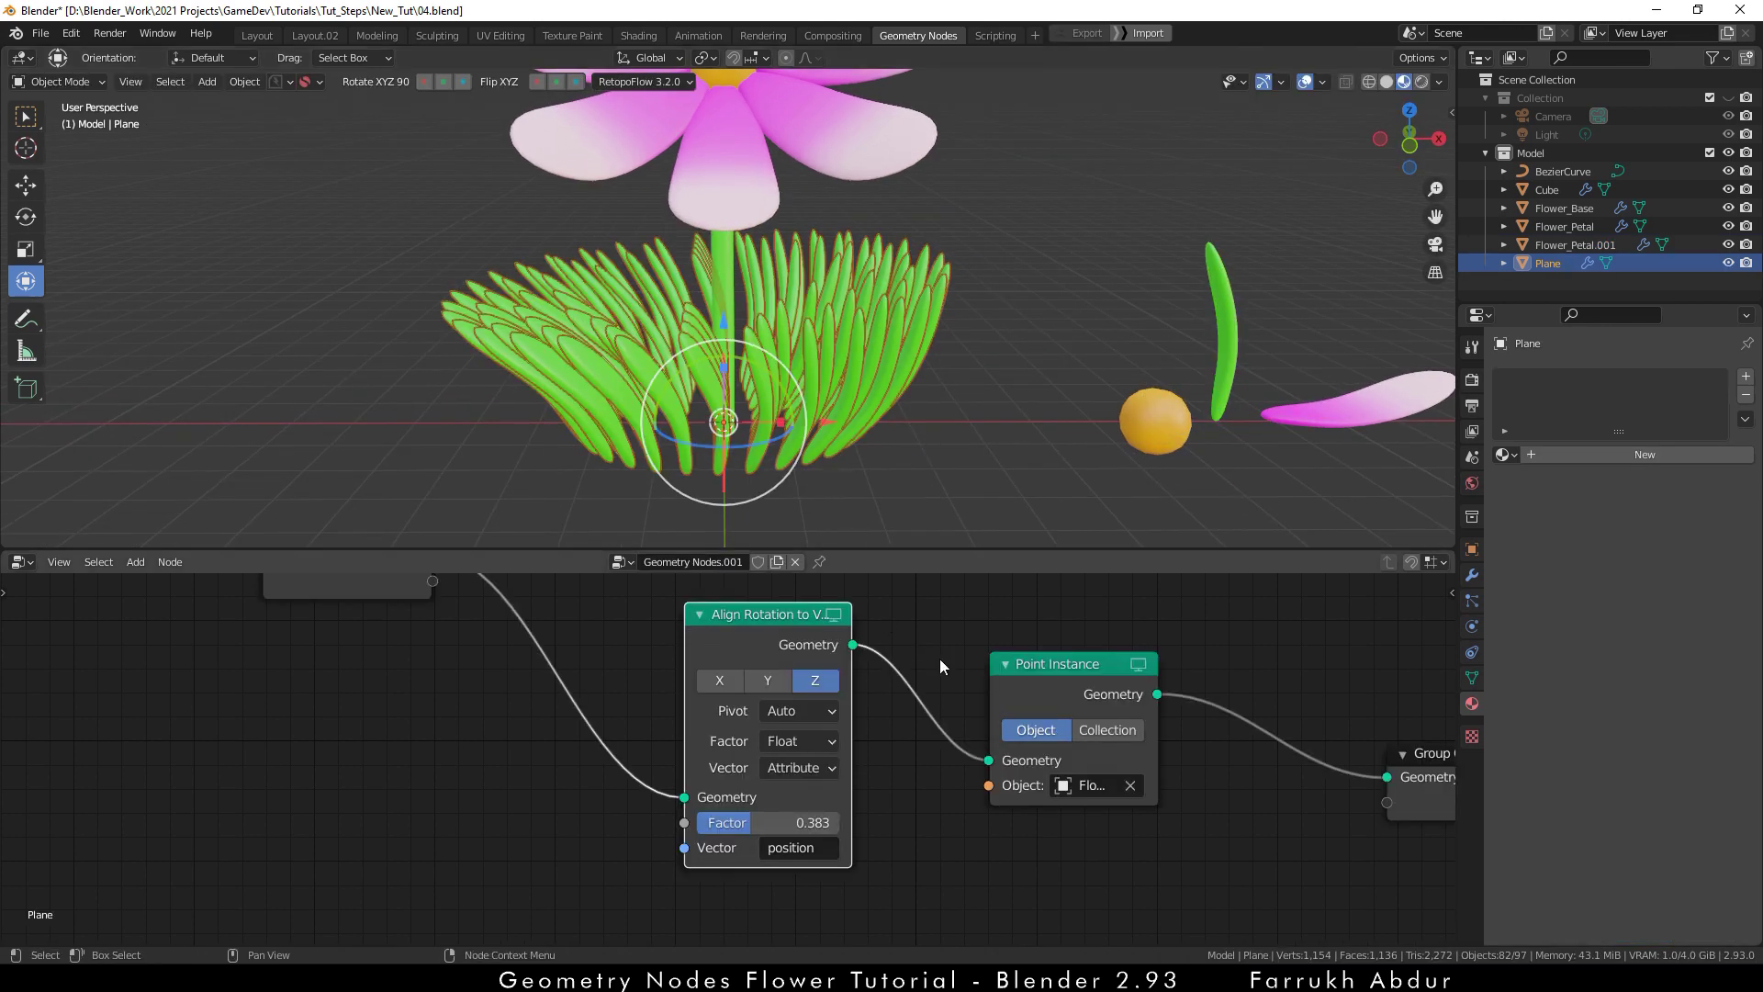
left_click_drag(769, 619, 812, 637)
scroll(846, 386, "down", 3)
middle_click_drag(493, 642, 454, 727)
scroll(339, 610, "down", 1)
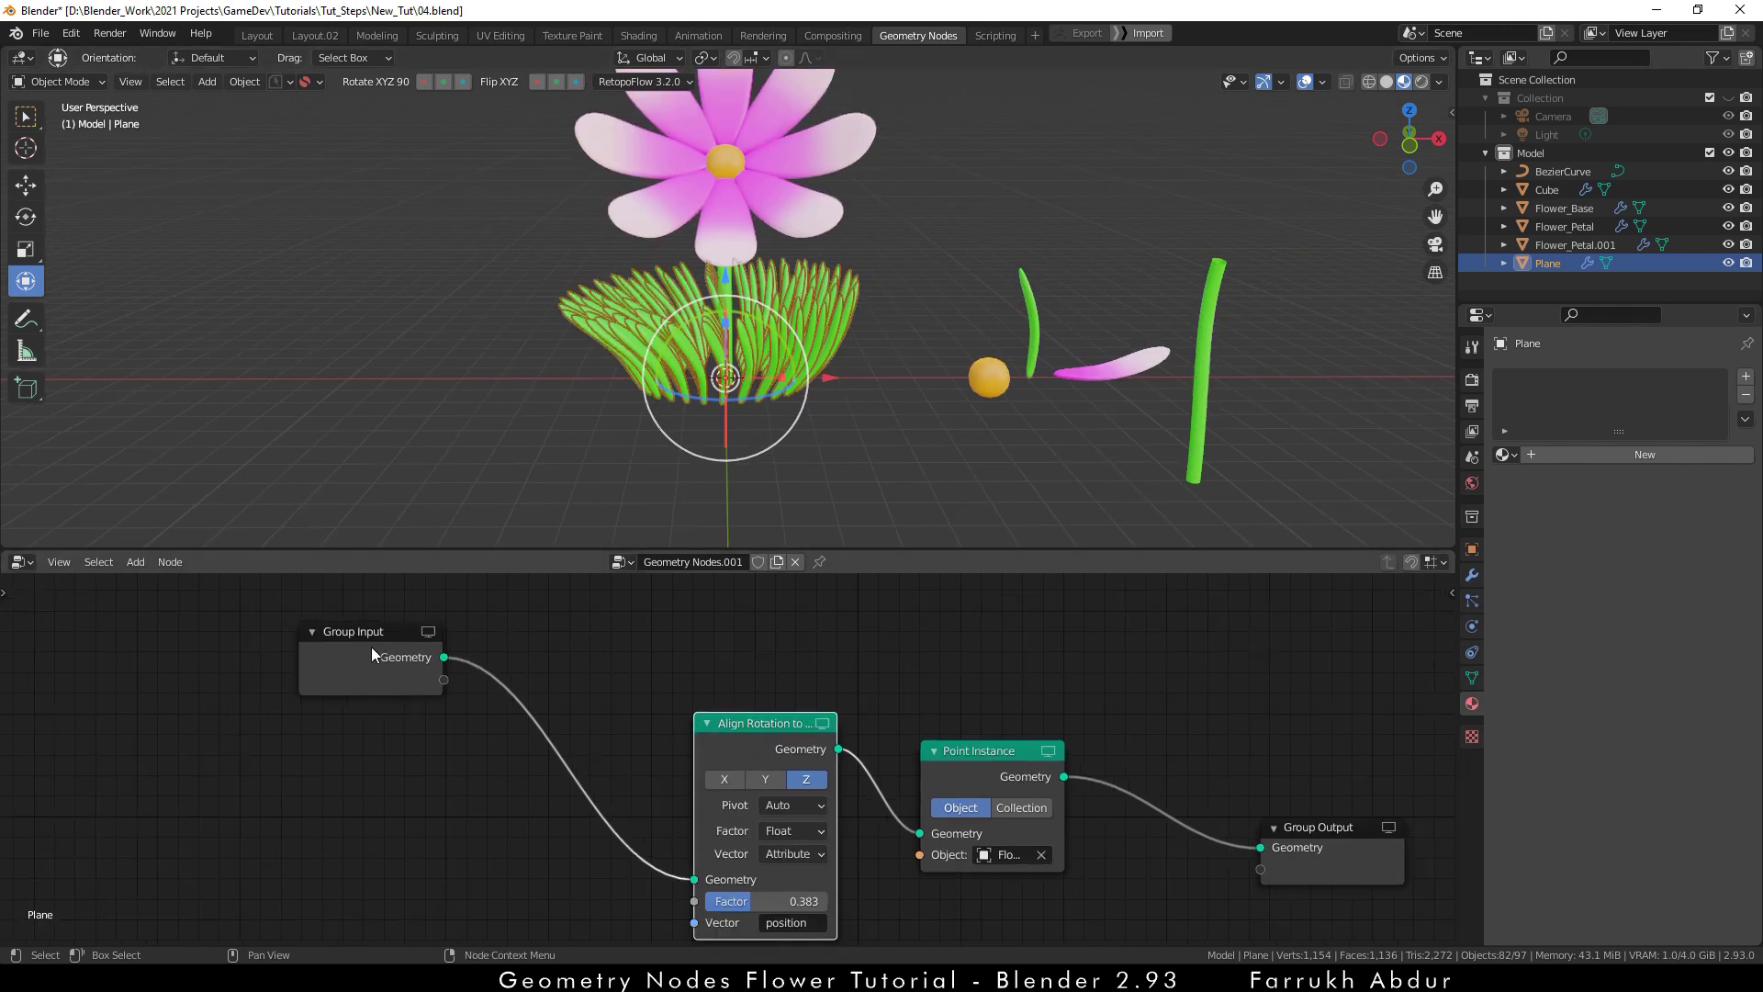
left_click_drag(363, 641, 295, 647)
- Insert a Join Geometry node between Point Instance and Group Output, and connect Group Input's geometry to it
left_click(1151, 731)
key("shift+a")
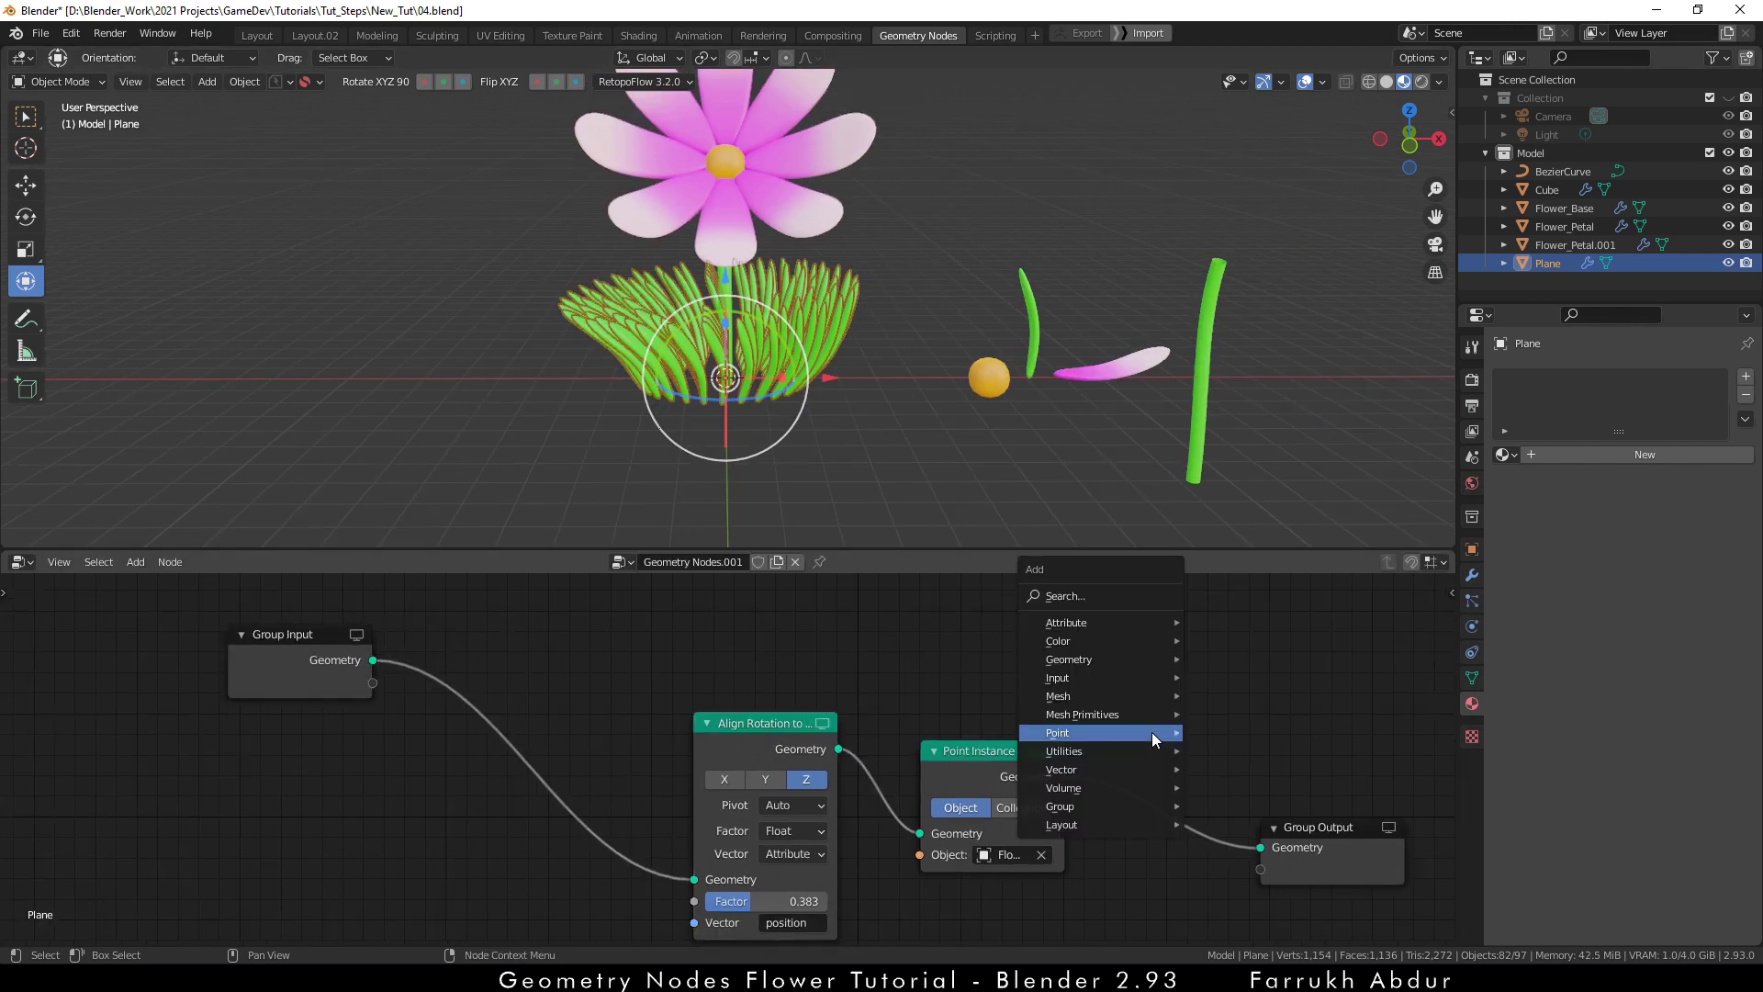
mouse_move(1144, 688)
mouse_move(1133, 658)
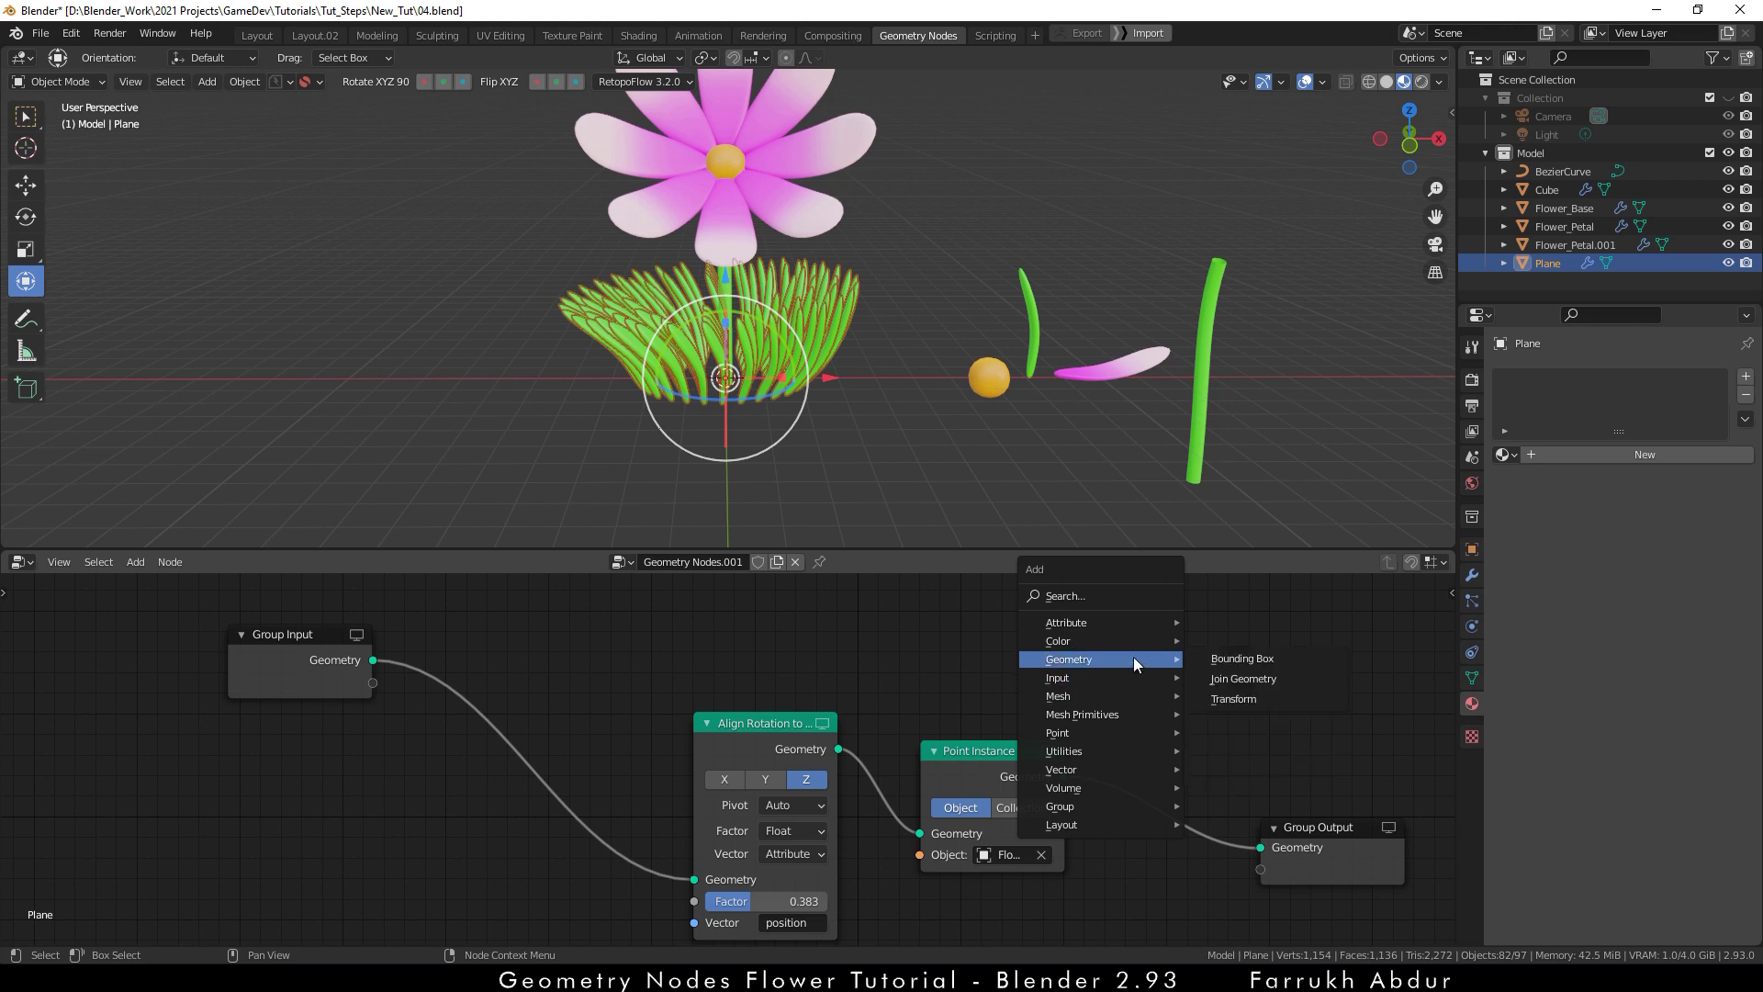
left_click(1239, 684)
left_click(1125, 773)
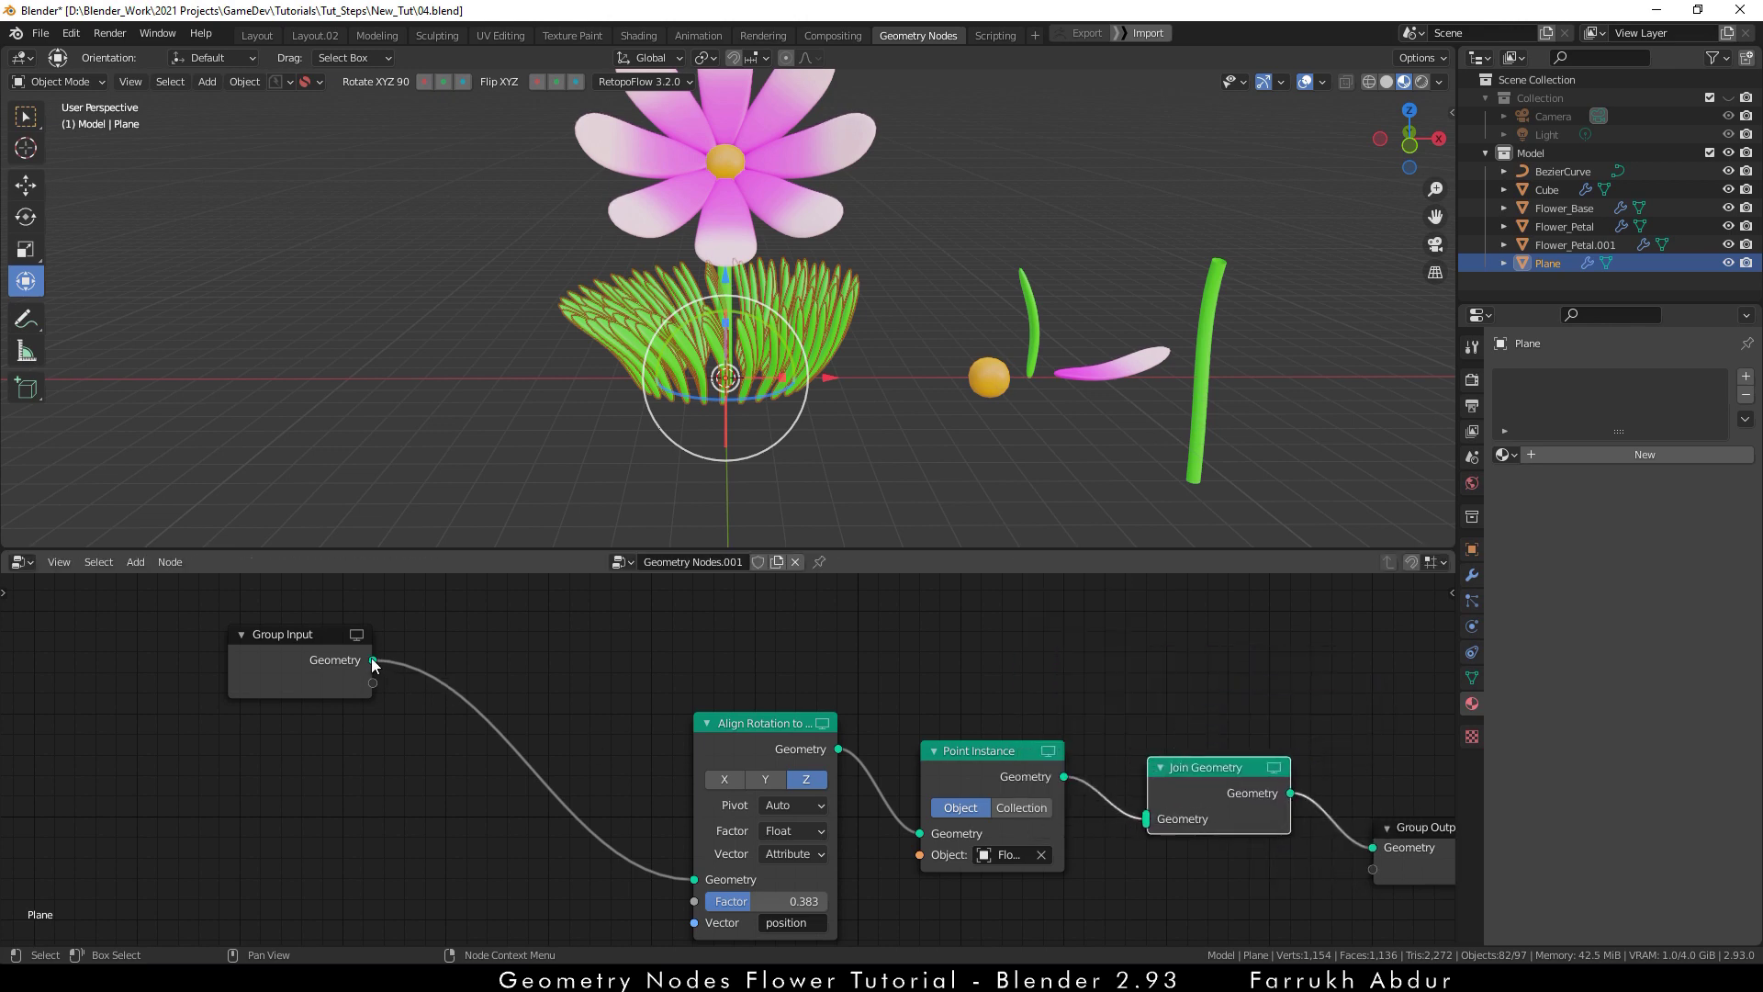
left_click_drag(372, 660, 1154, 828)
- Assign the existing Green material to the Plane disc, and deselect it
scroll(884, 418, "up", 2)
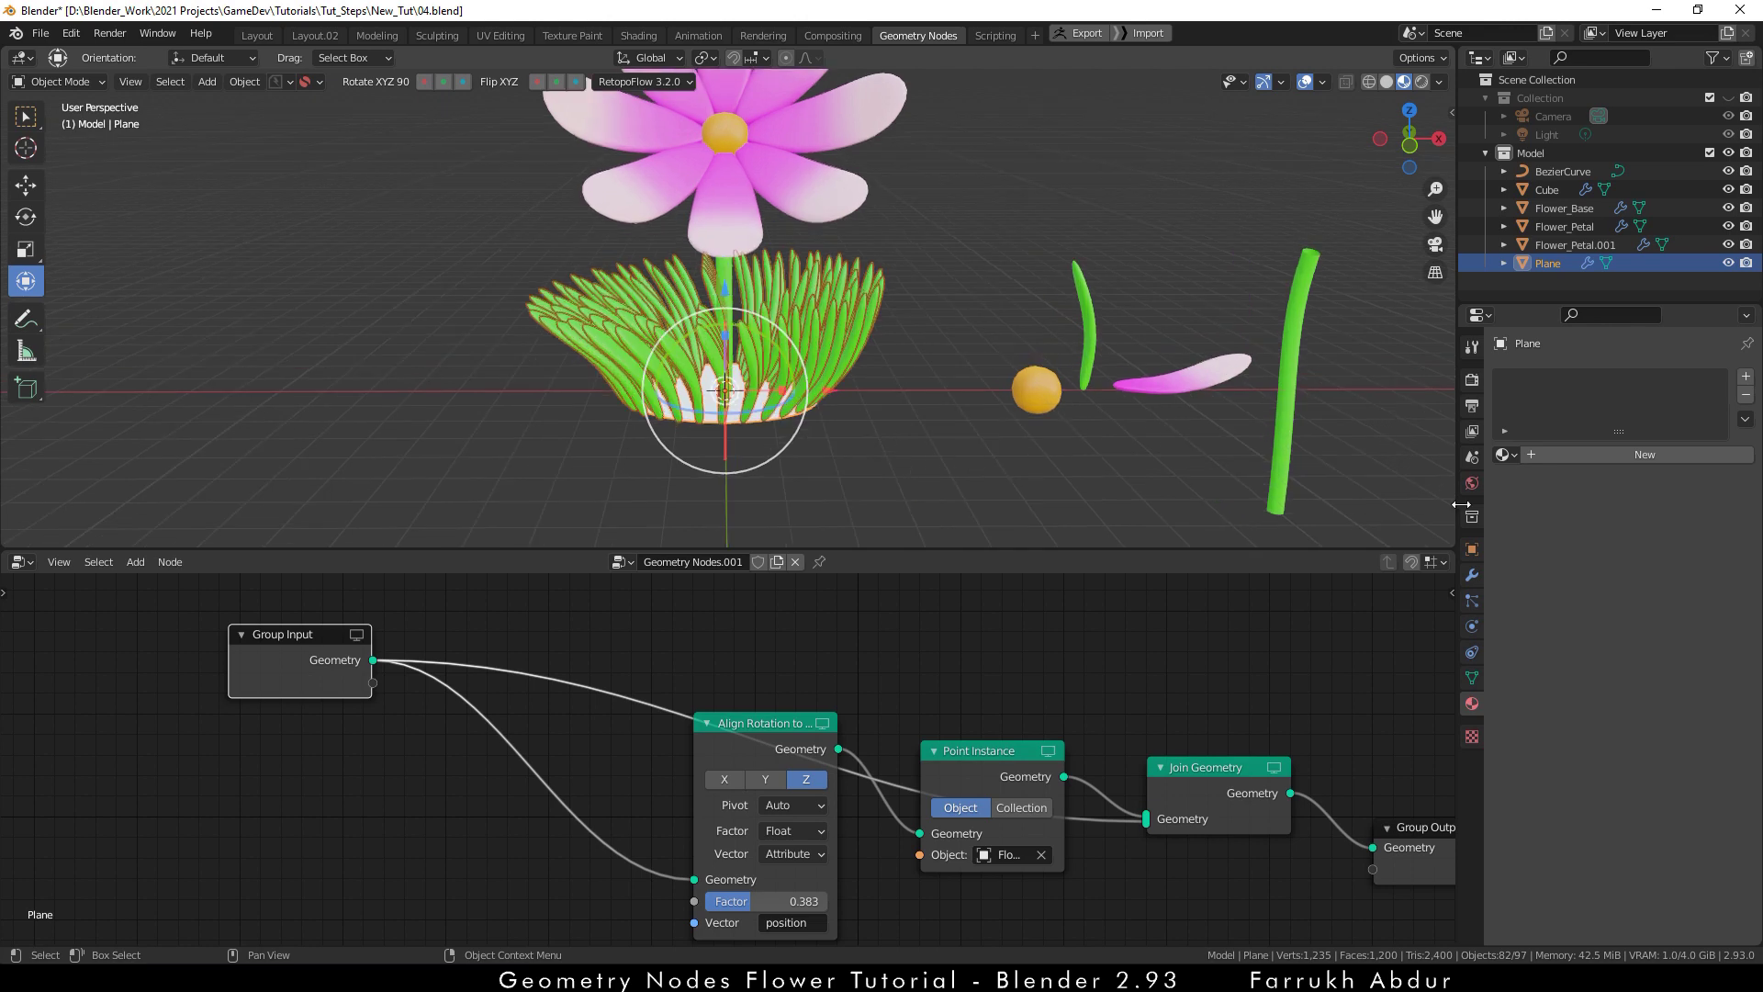
left_click(1505, 455)
left_click(1515, 481)
left_click(946, 428)
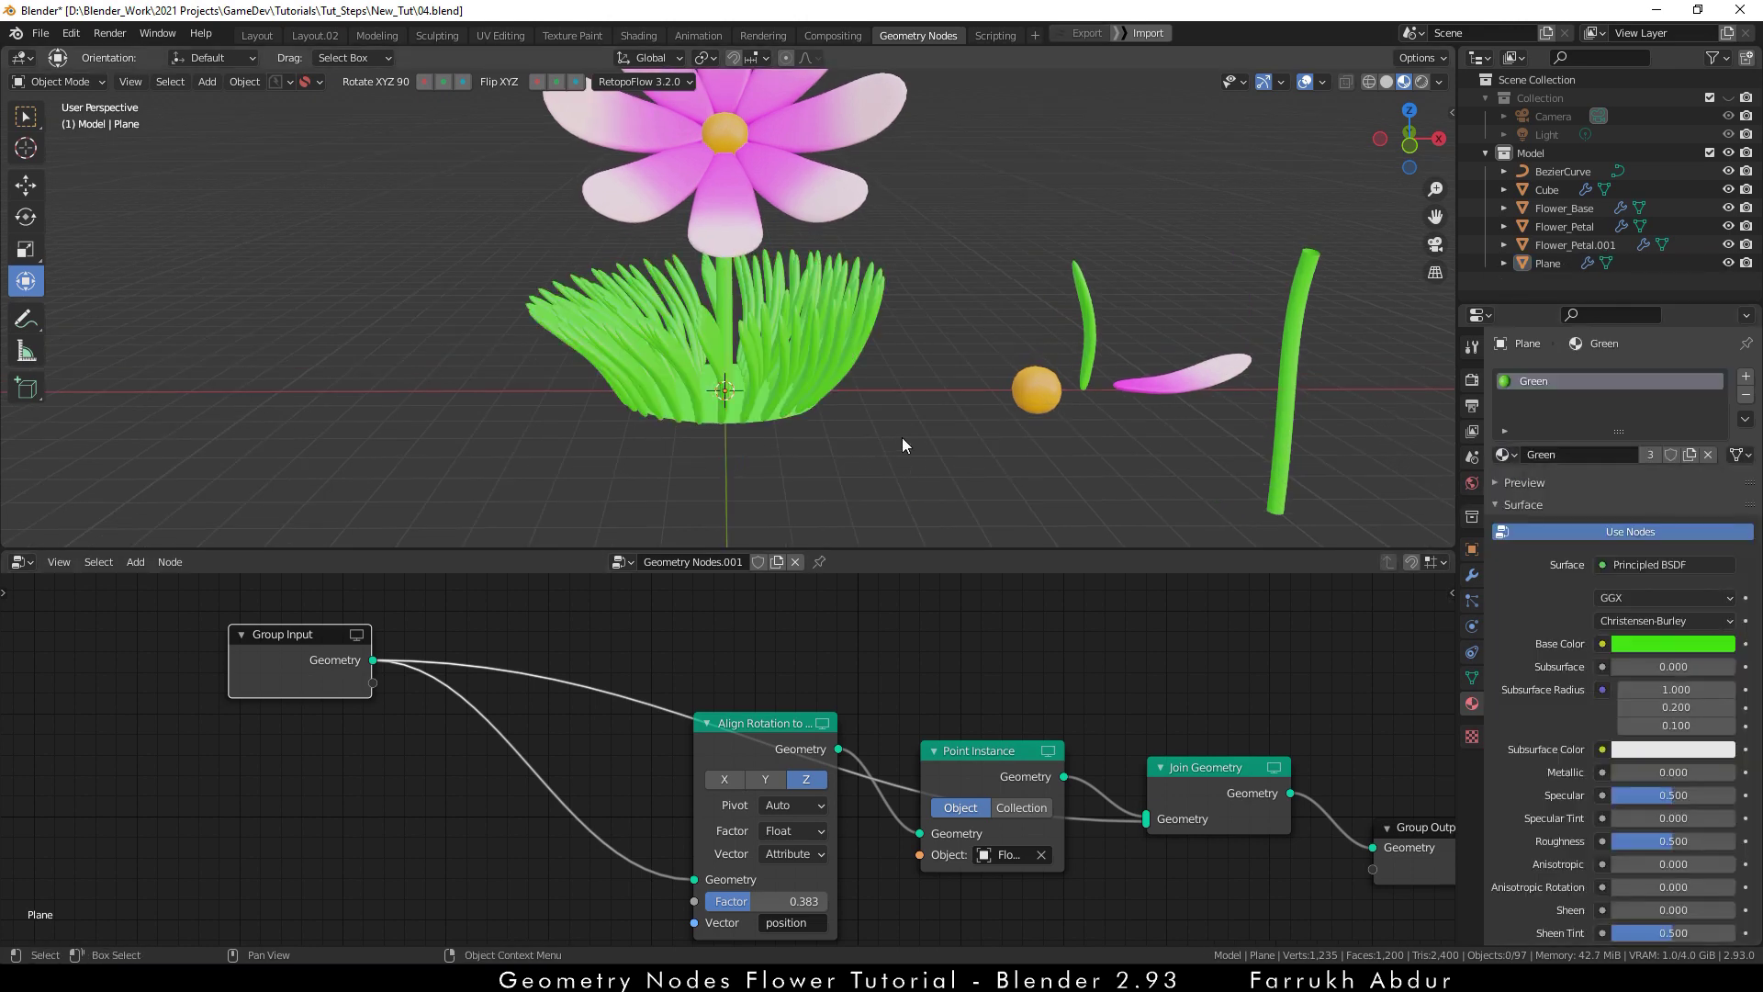
middle_click_drag(945, 428, 819, 379)
scroll(889, 388, "up", 2)
scroll(906, 426, "down", 1)
- Select the Plane and rearrange its nodes, lowering Group Input and Join Geometry and widening the gap between Align Rotation to Vector and Point Instance
left_click(799, 355)
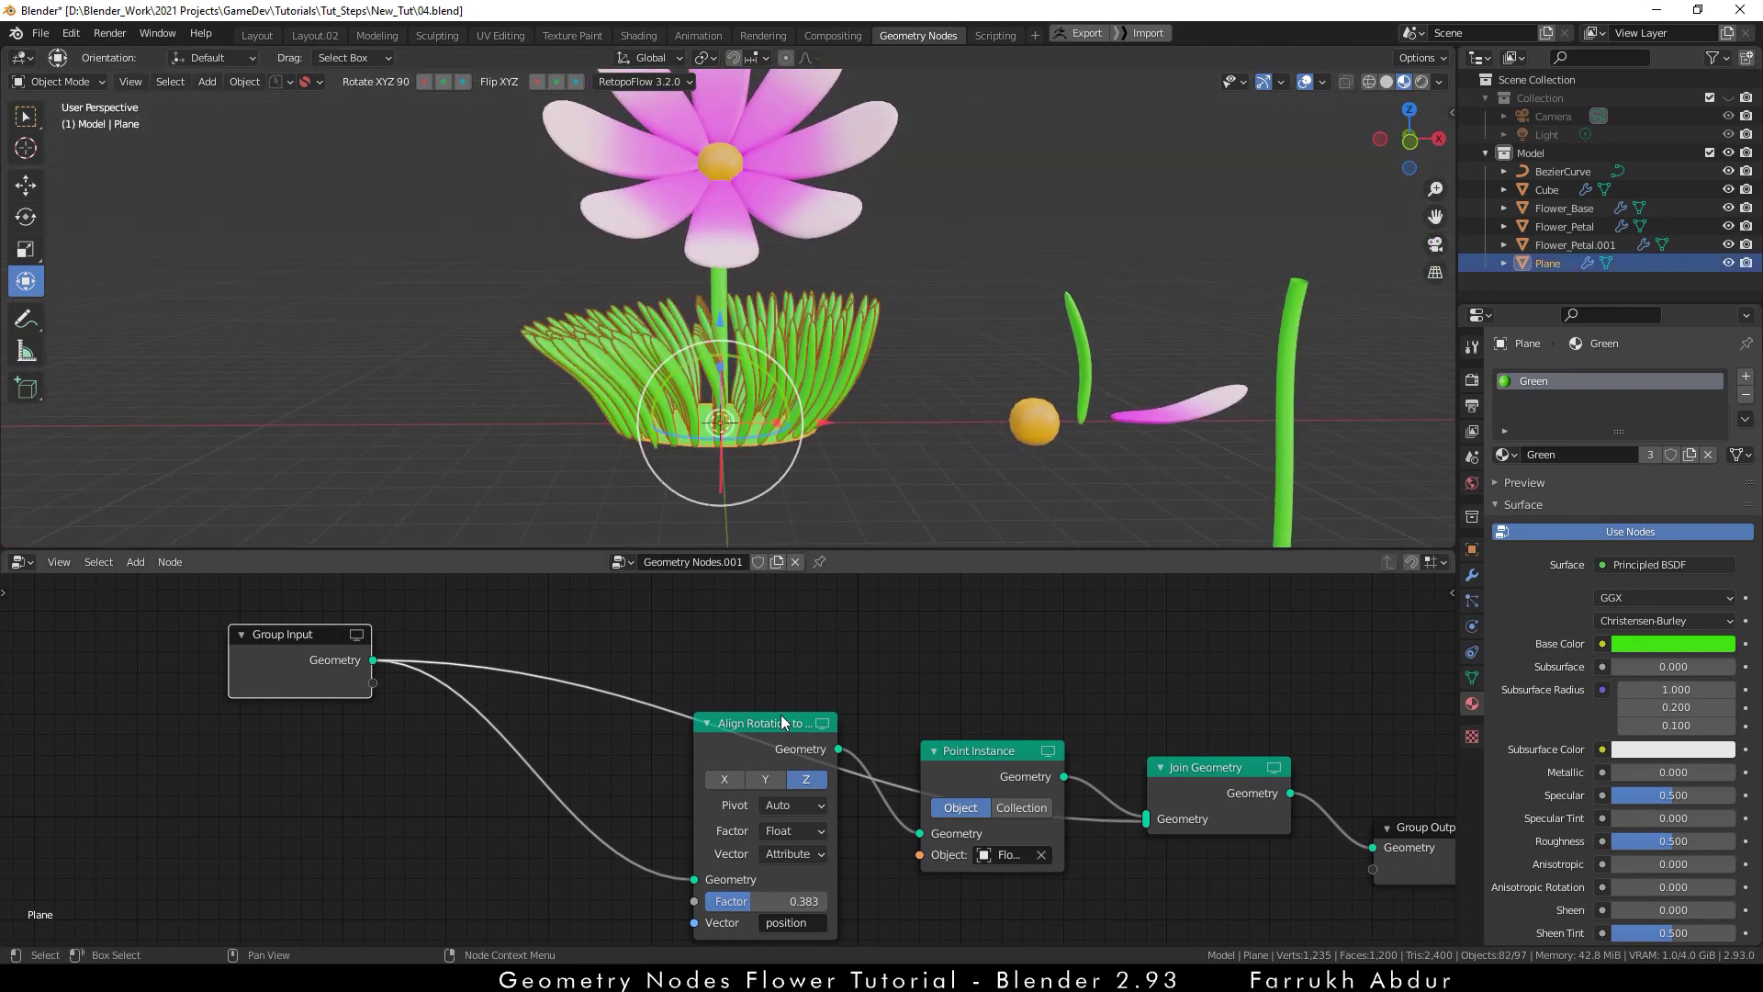
left_click_drag(775, 718, 725, 648)
left_click_drag(951, 769, 954, 669)
left_click_drag(1220, 775, 1212, 904)
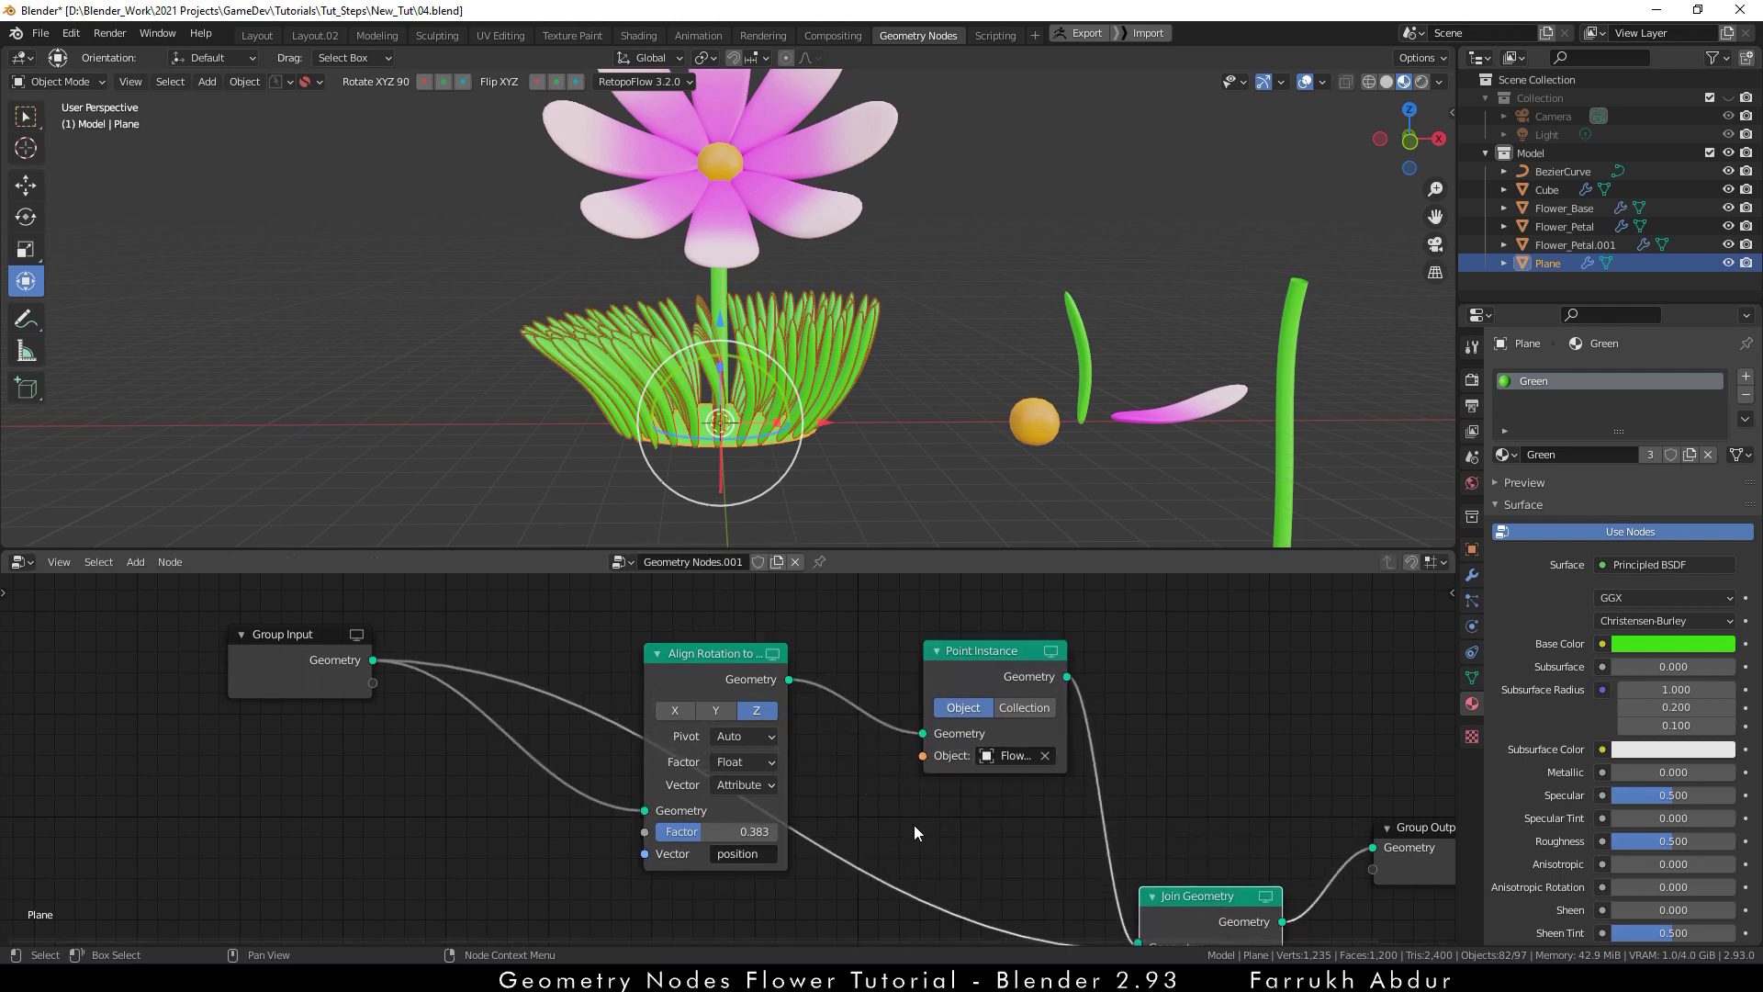
left_click_drag(726, 673, 809, 648)
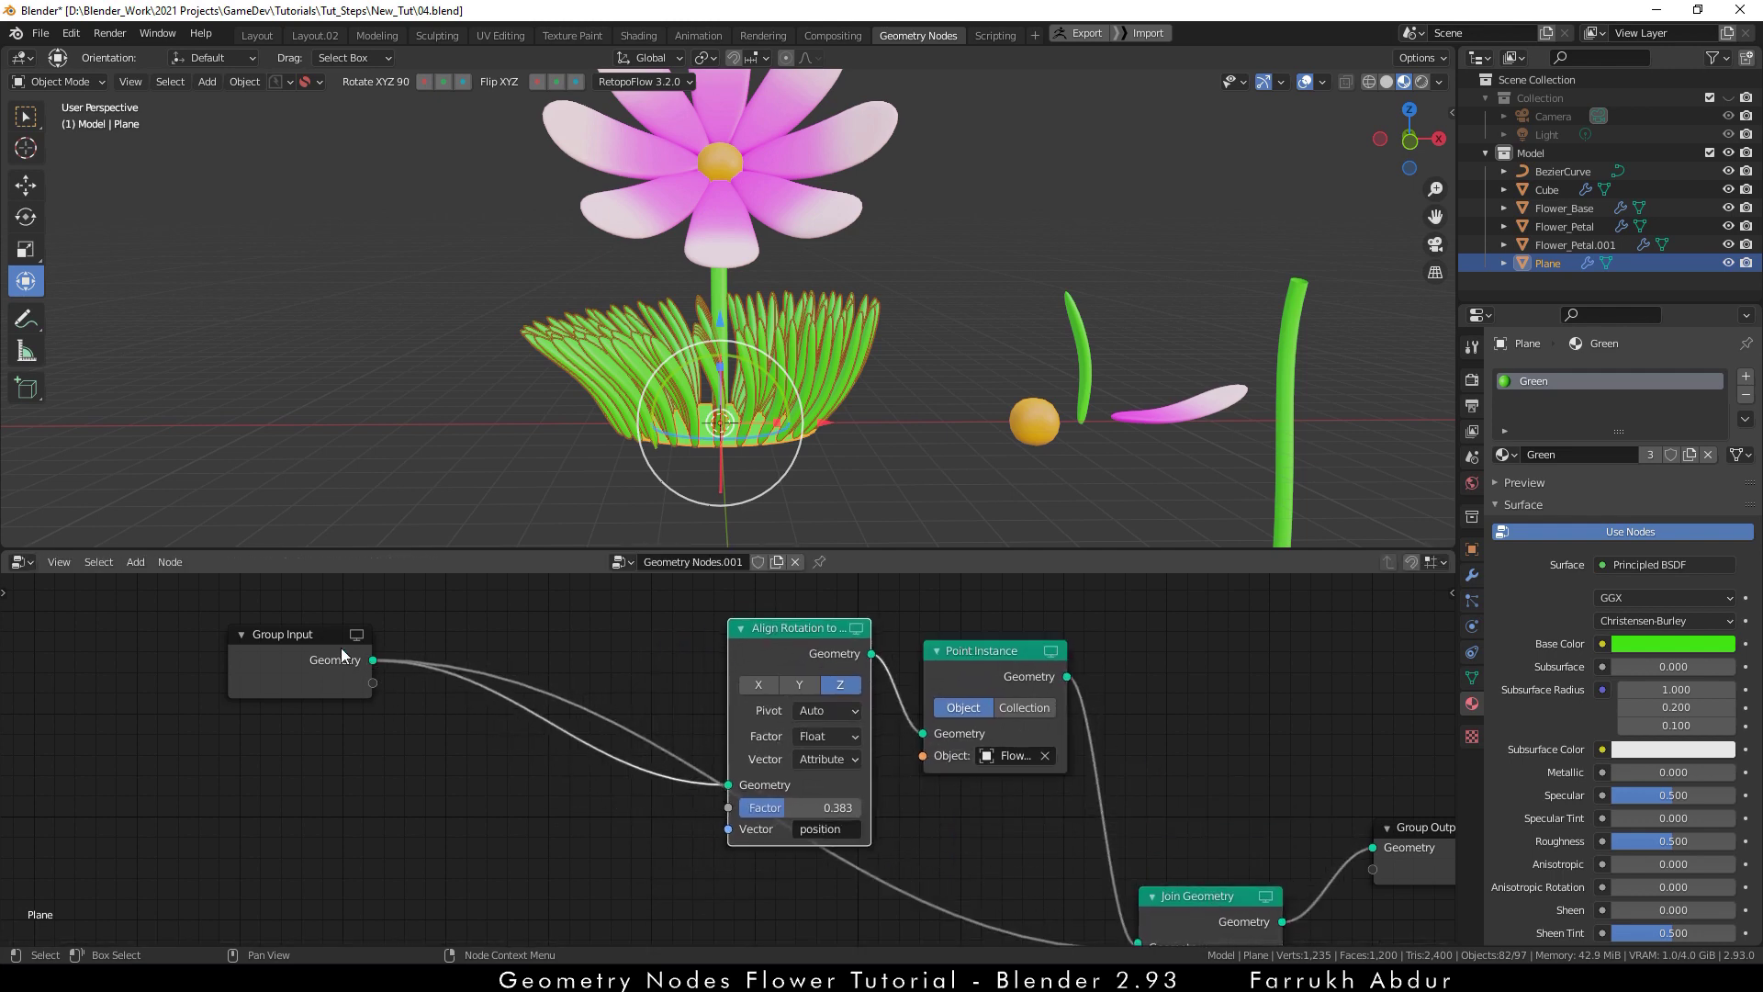
left_click_drag(330, 648, 262, 842)
left_click_drag(794, 632, 592, 635)
mouse_move(999, 642)
left_mouse_down()
mouse_move(1028, 624)
mouse_move(1017, 634)
left_mouse_up()
- Insert an Attribute Randomize node between Align Rotation to Vector and Point Instance
key("shift+a")
mouse_move(736, 726)
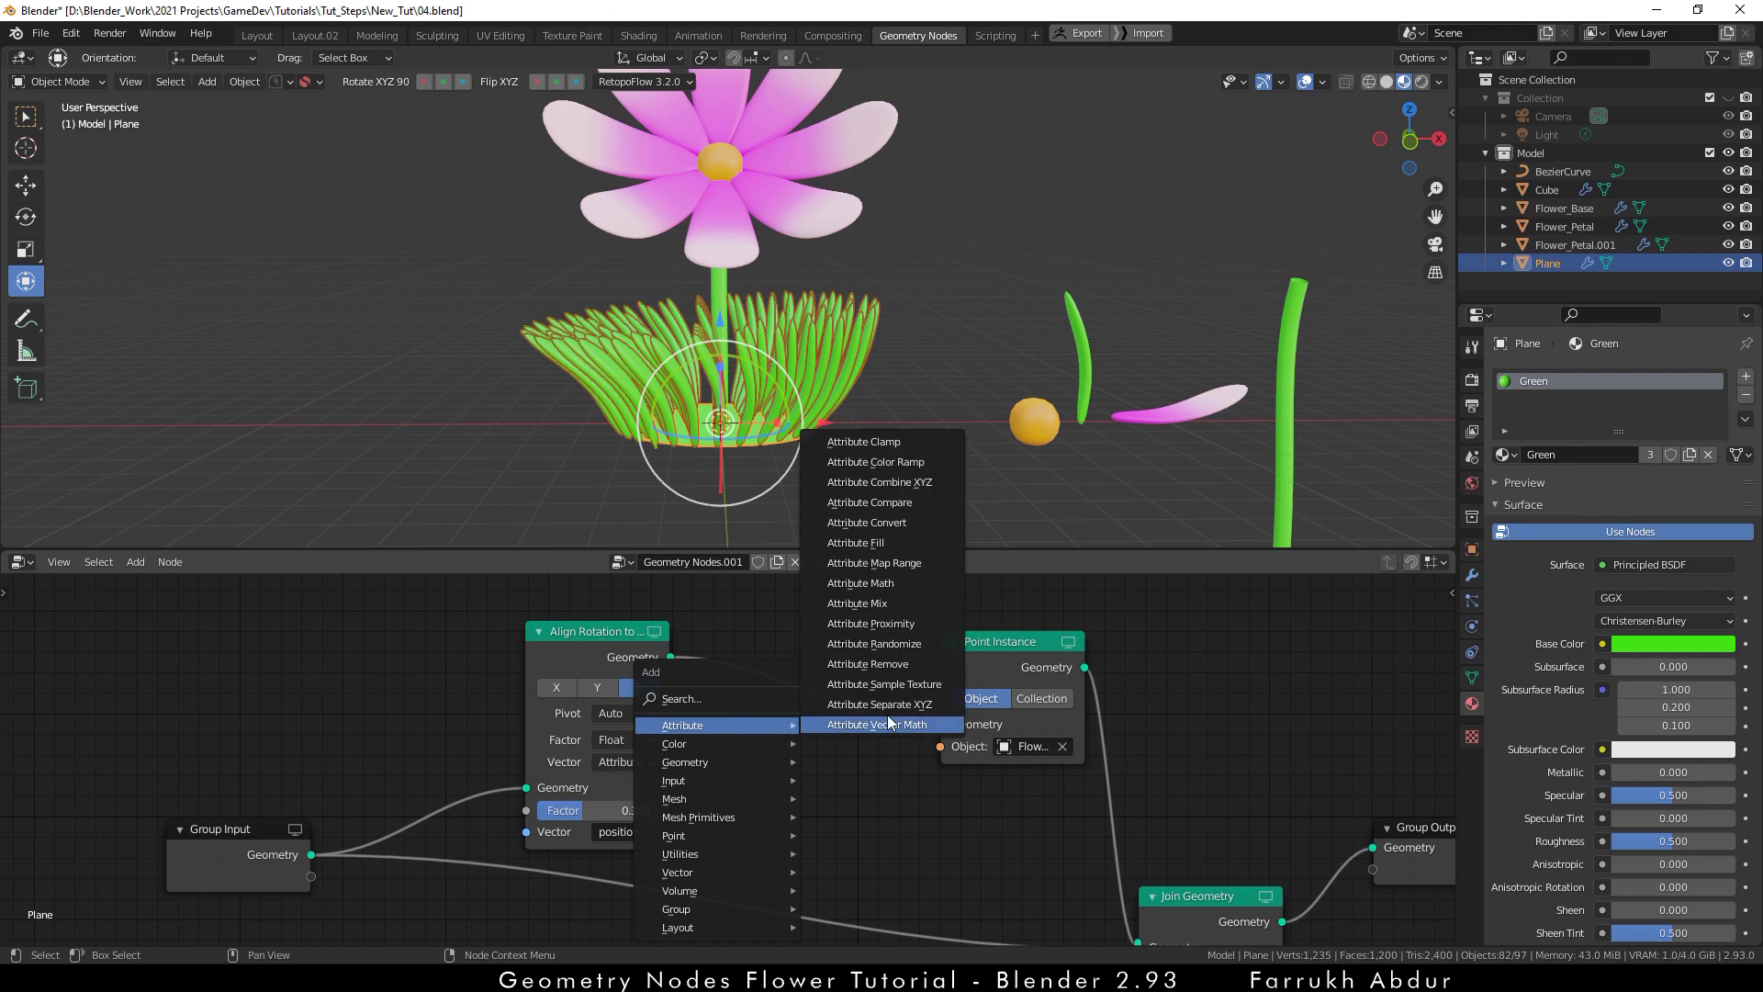
left_click(877, 642)
left_click(865, 793)
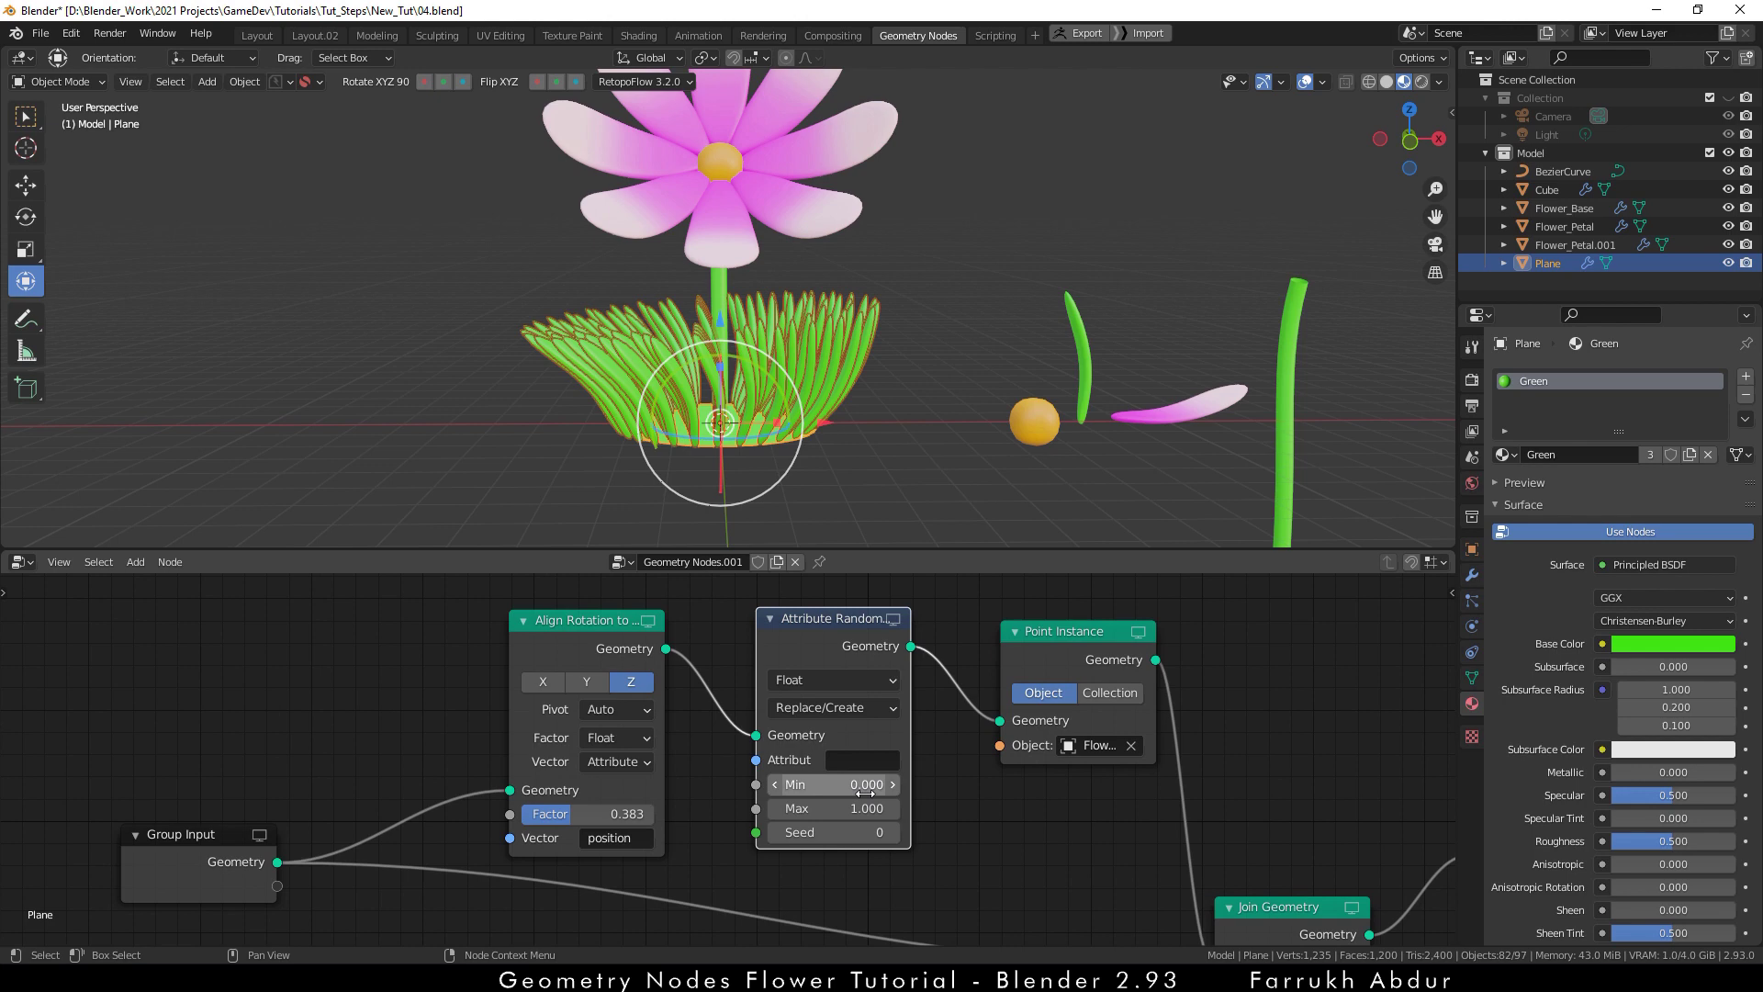
- Randomize the scale attribute of the leaves, and raise the minimum value to make the smallest ones larger
left_click(861, 762)
type("s")
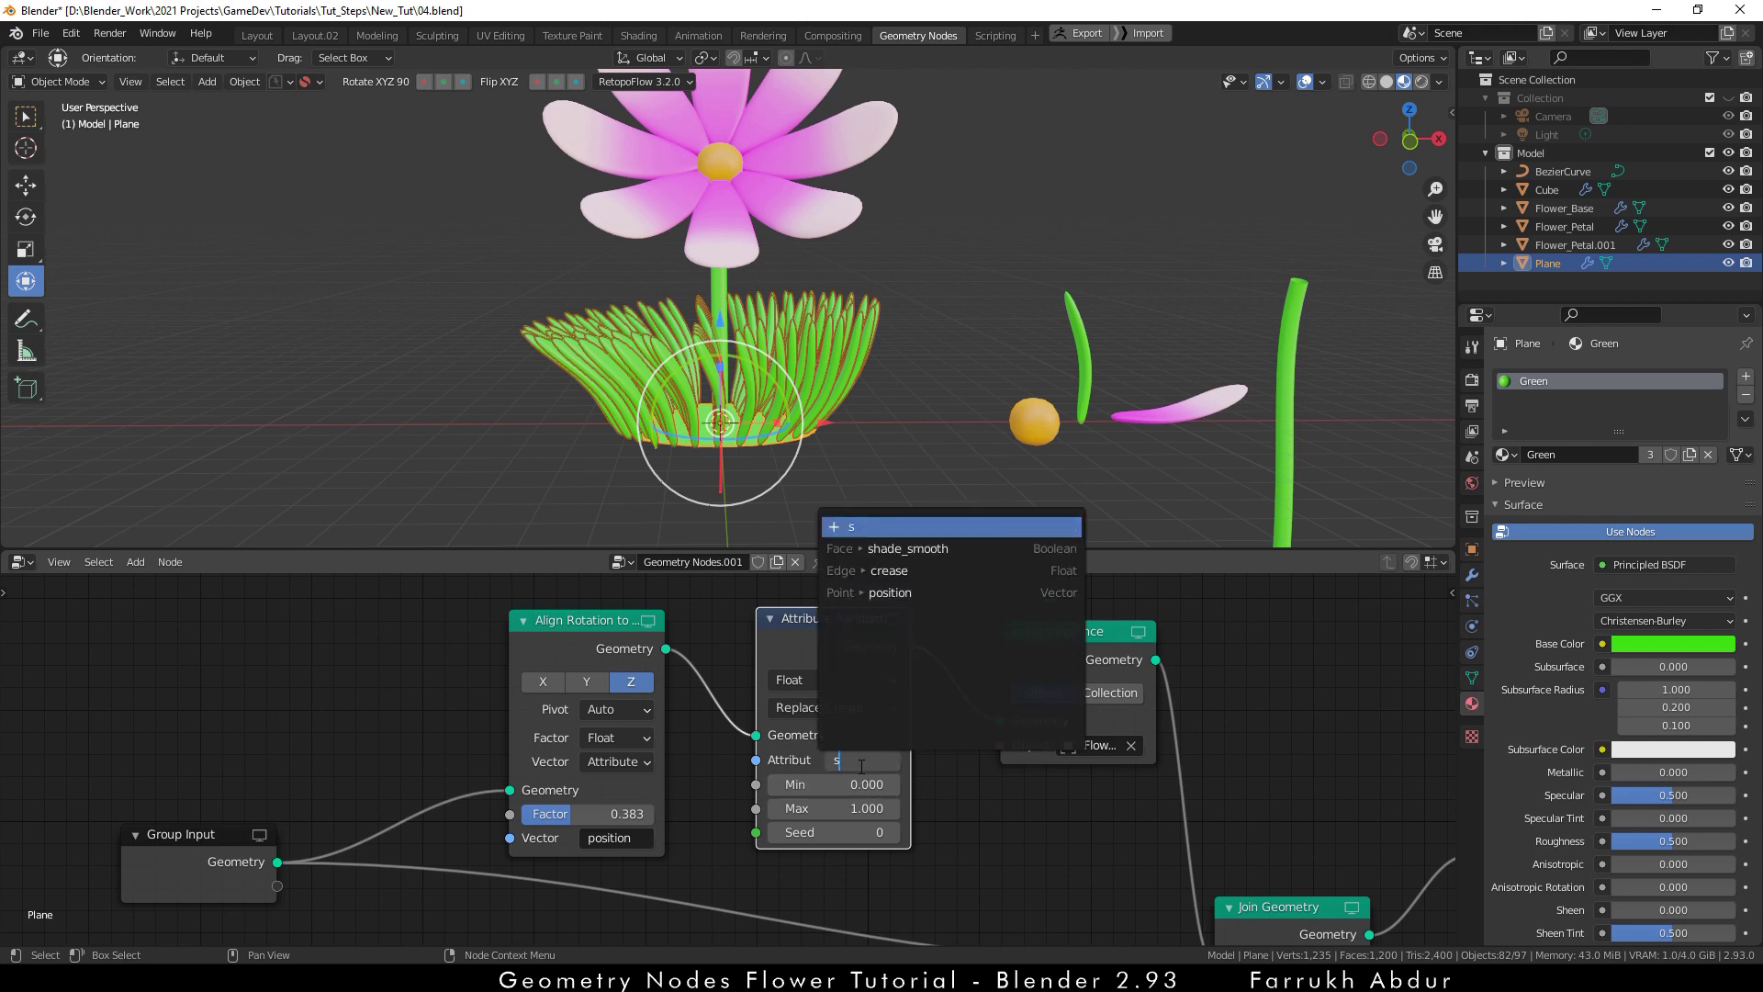
type("cale")
key("Return")
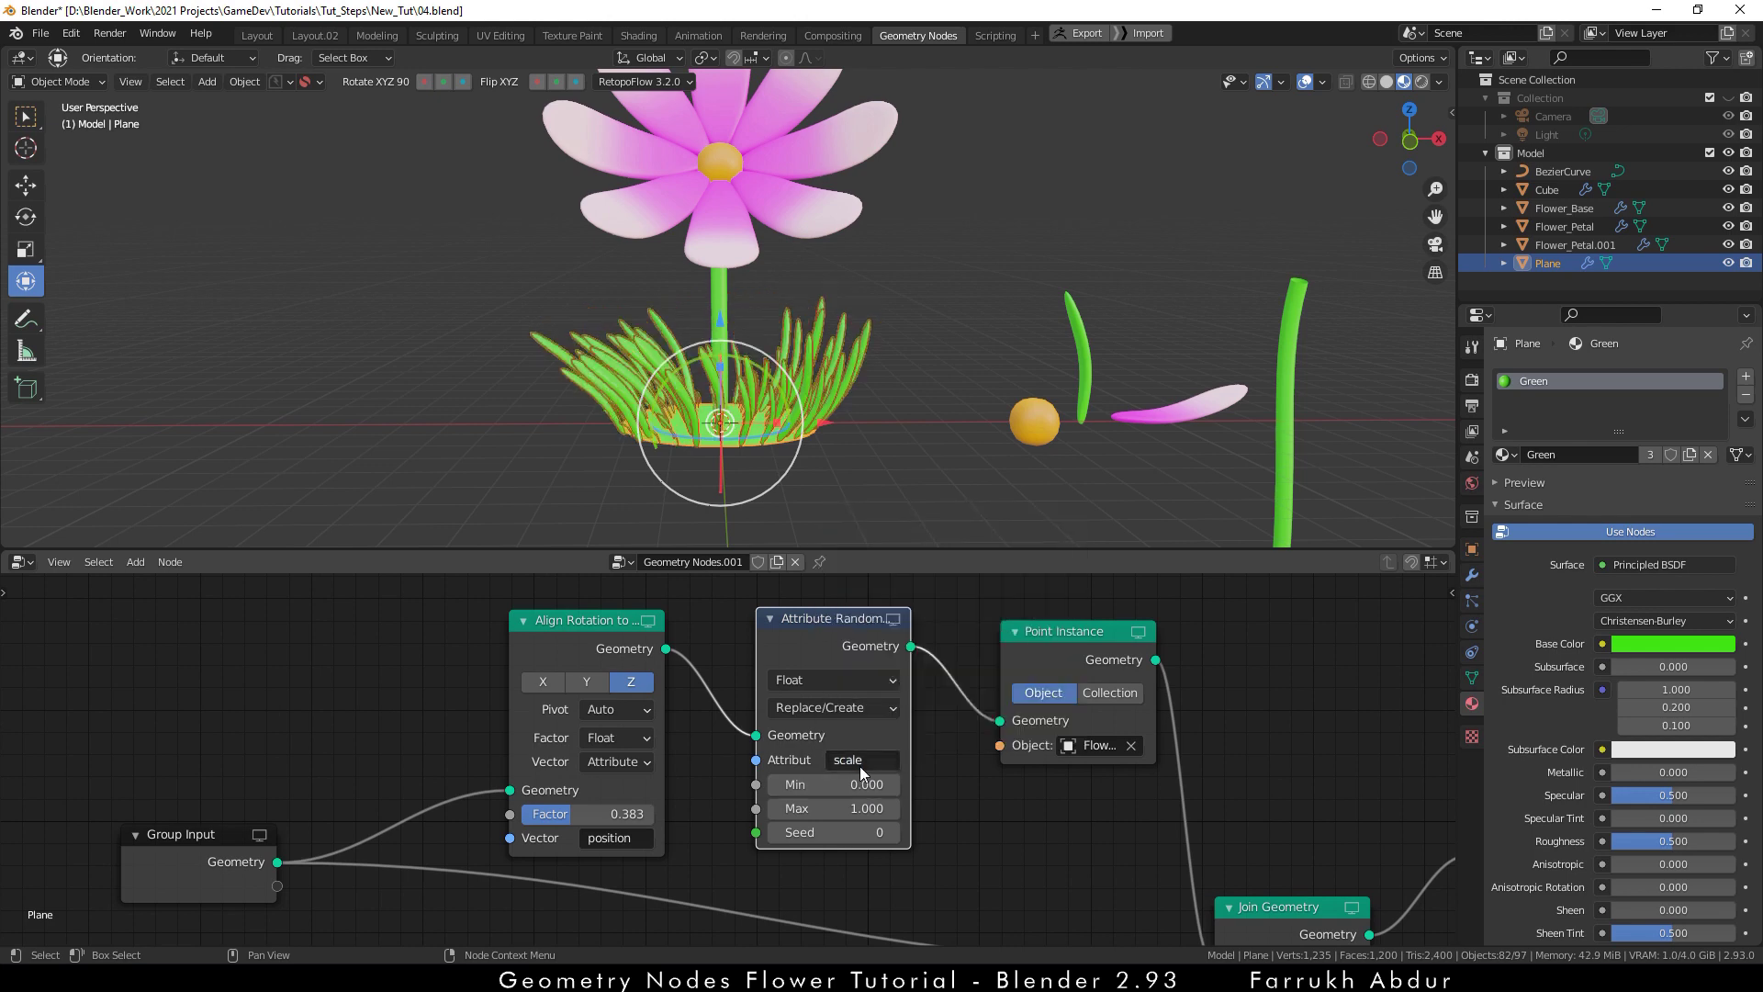
left_click_drag(840, 791, 824, 808)
middle_click_drag(944, 417, 956, 460)
left_click(956, 460)
scroll(812, 427, "up", 2)
middle_click_drag(734, 440, 1085, 372)
- Select the original green leaf, and show its Green material in an enlarged Shader Editor
left_click(1070, 381)
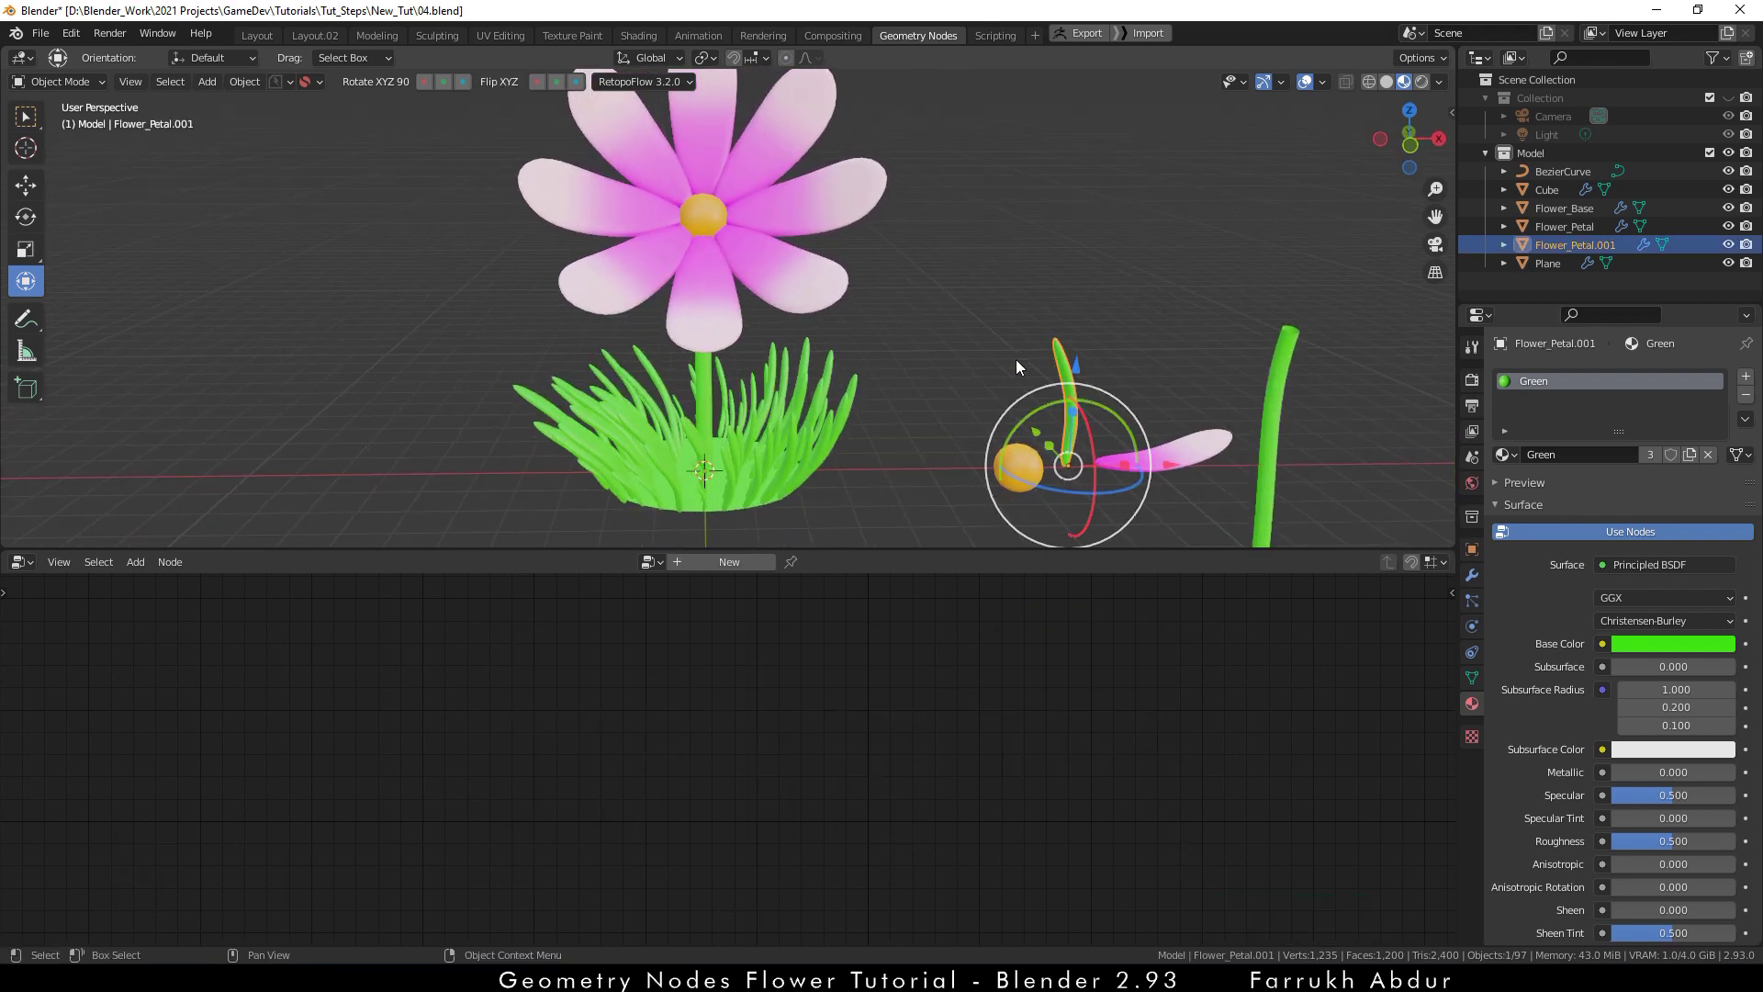
left_click(22, 562)
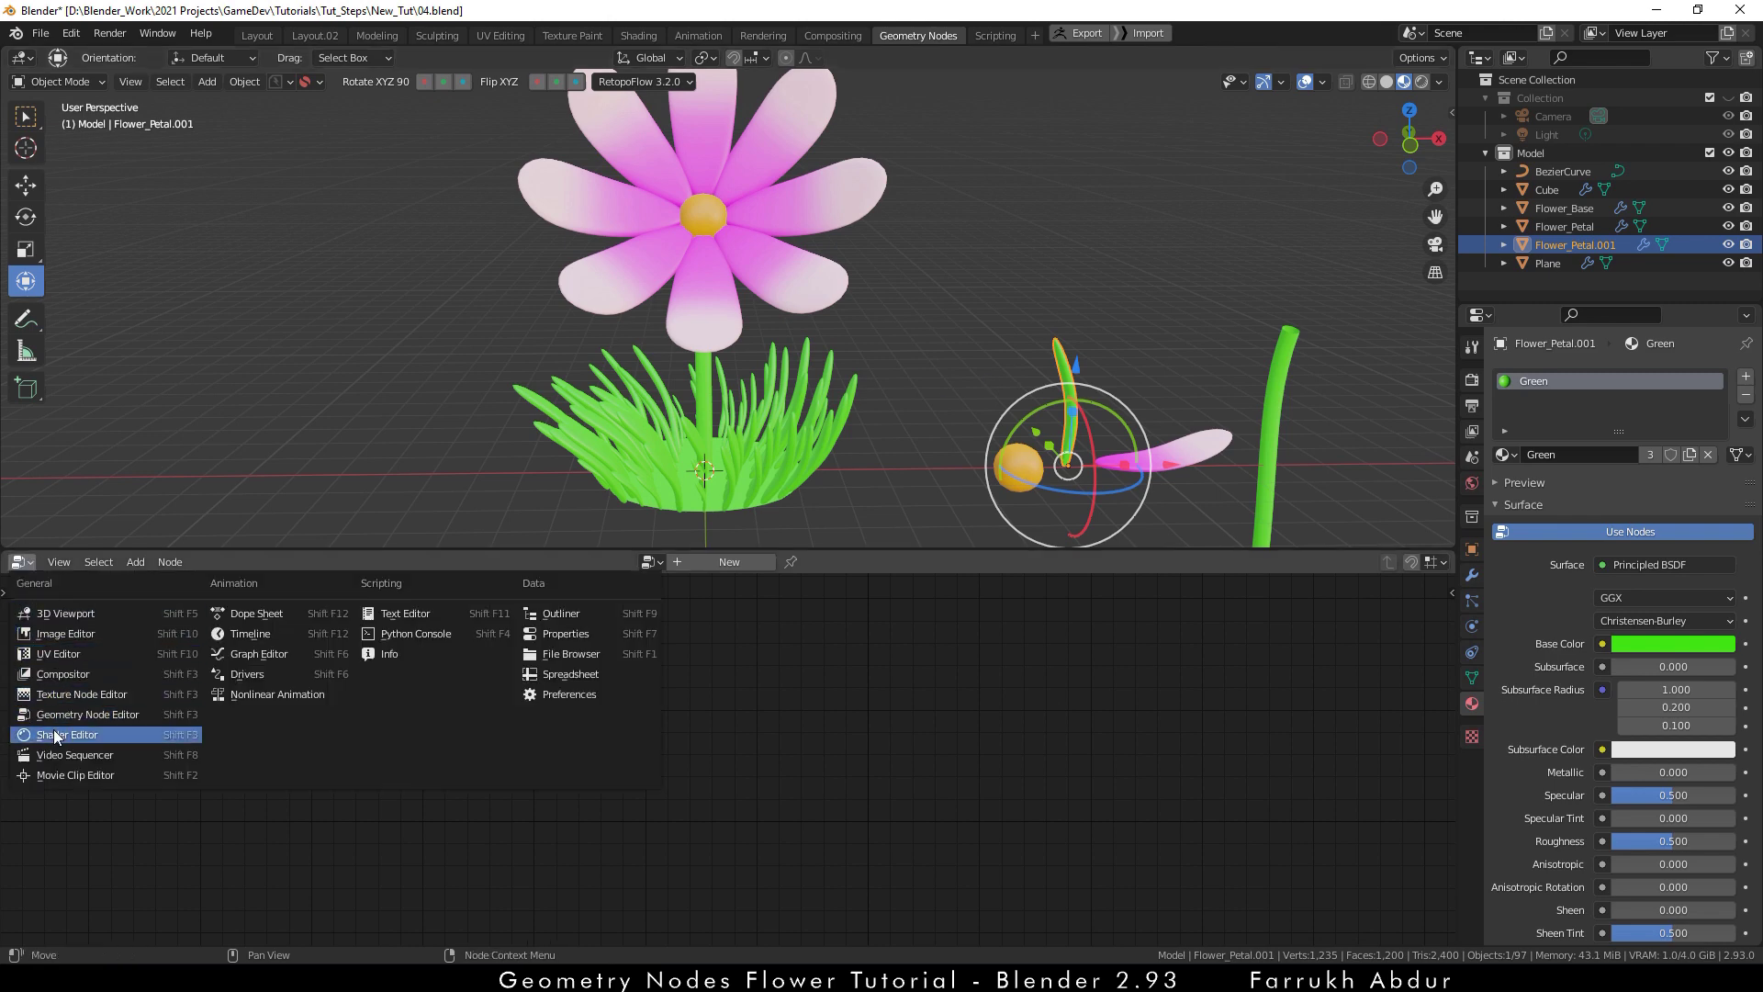
left_click(56, 735)
left_click_drag(755, 552, 754, 493)
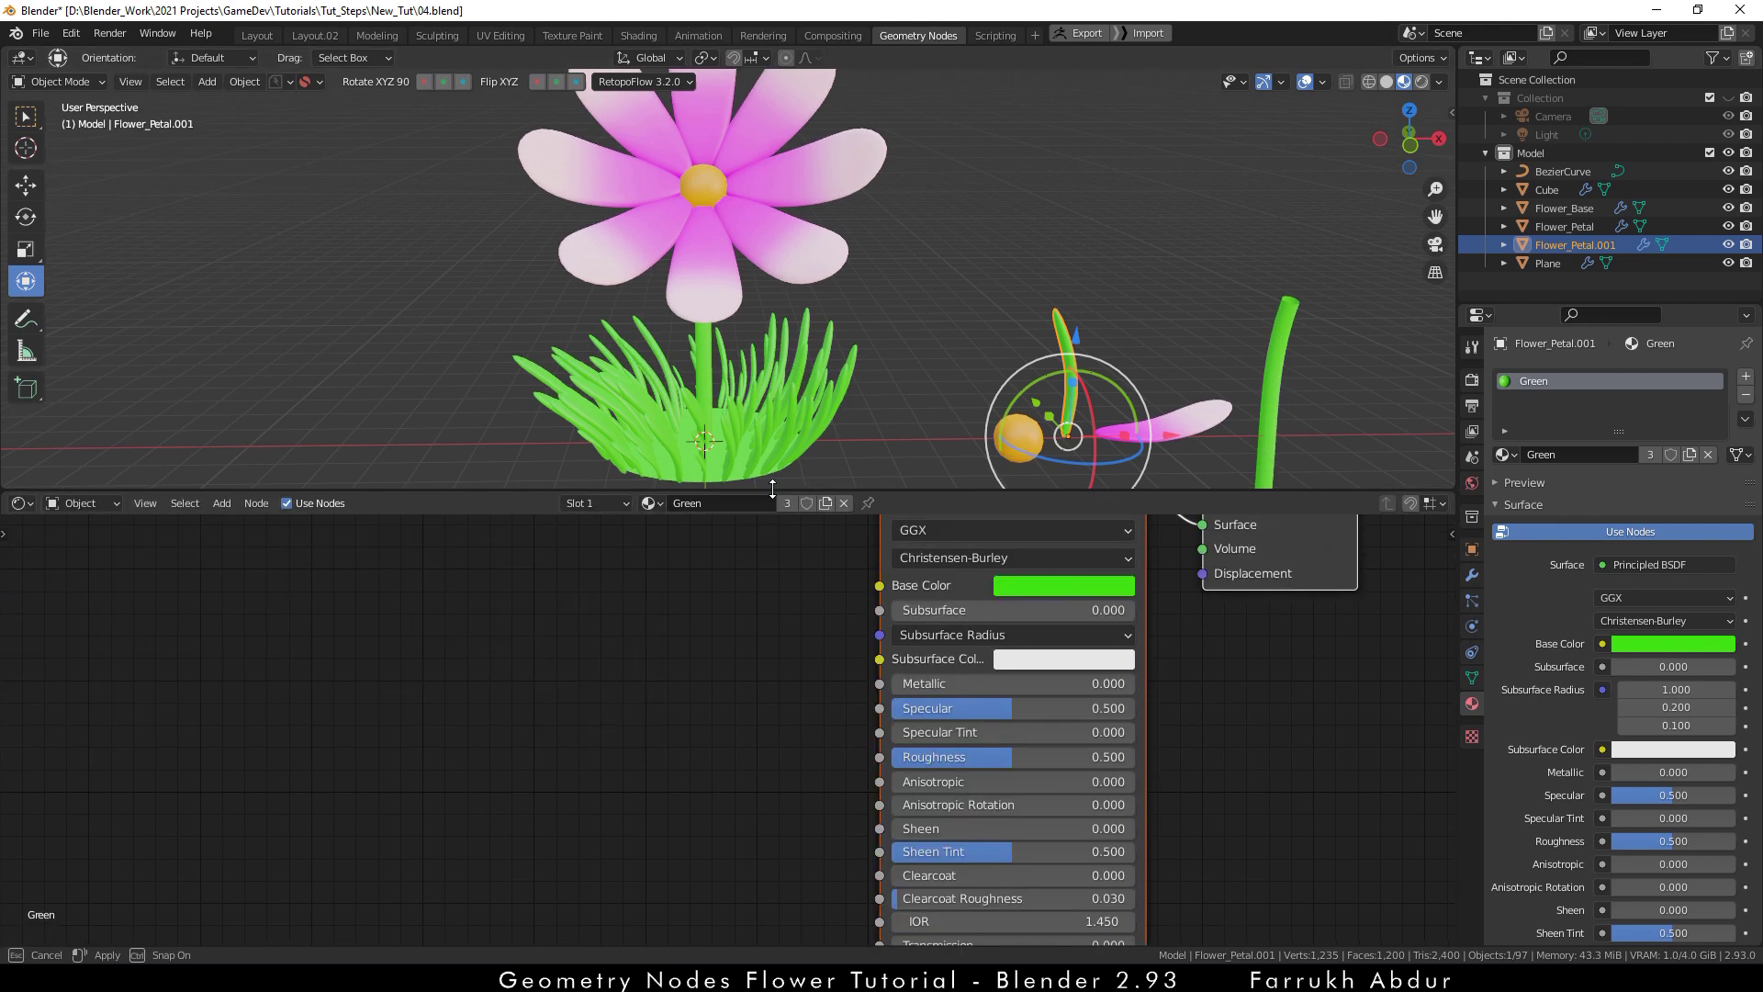
key("Home")
- Add a ColorRamp node to the Green material, and connect its Color output to the Principled BSDF's Base Color
key("shift+a")
type("col")
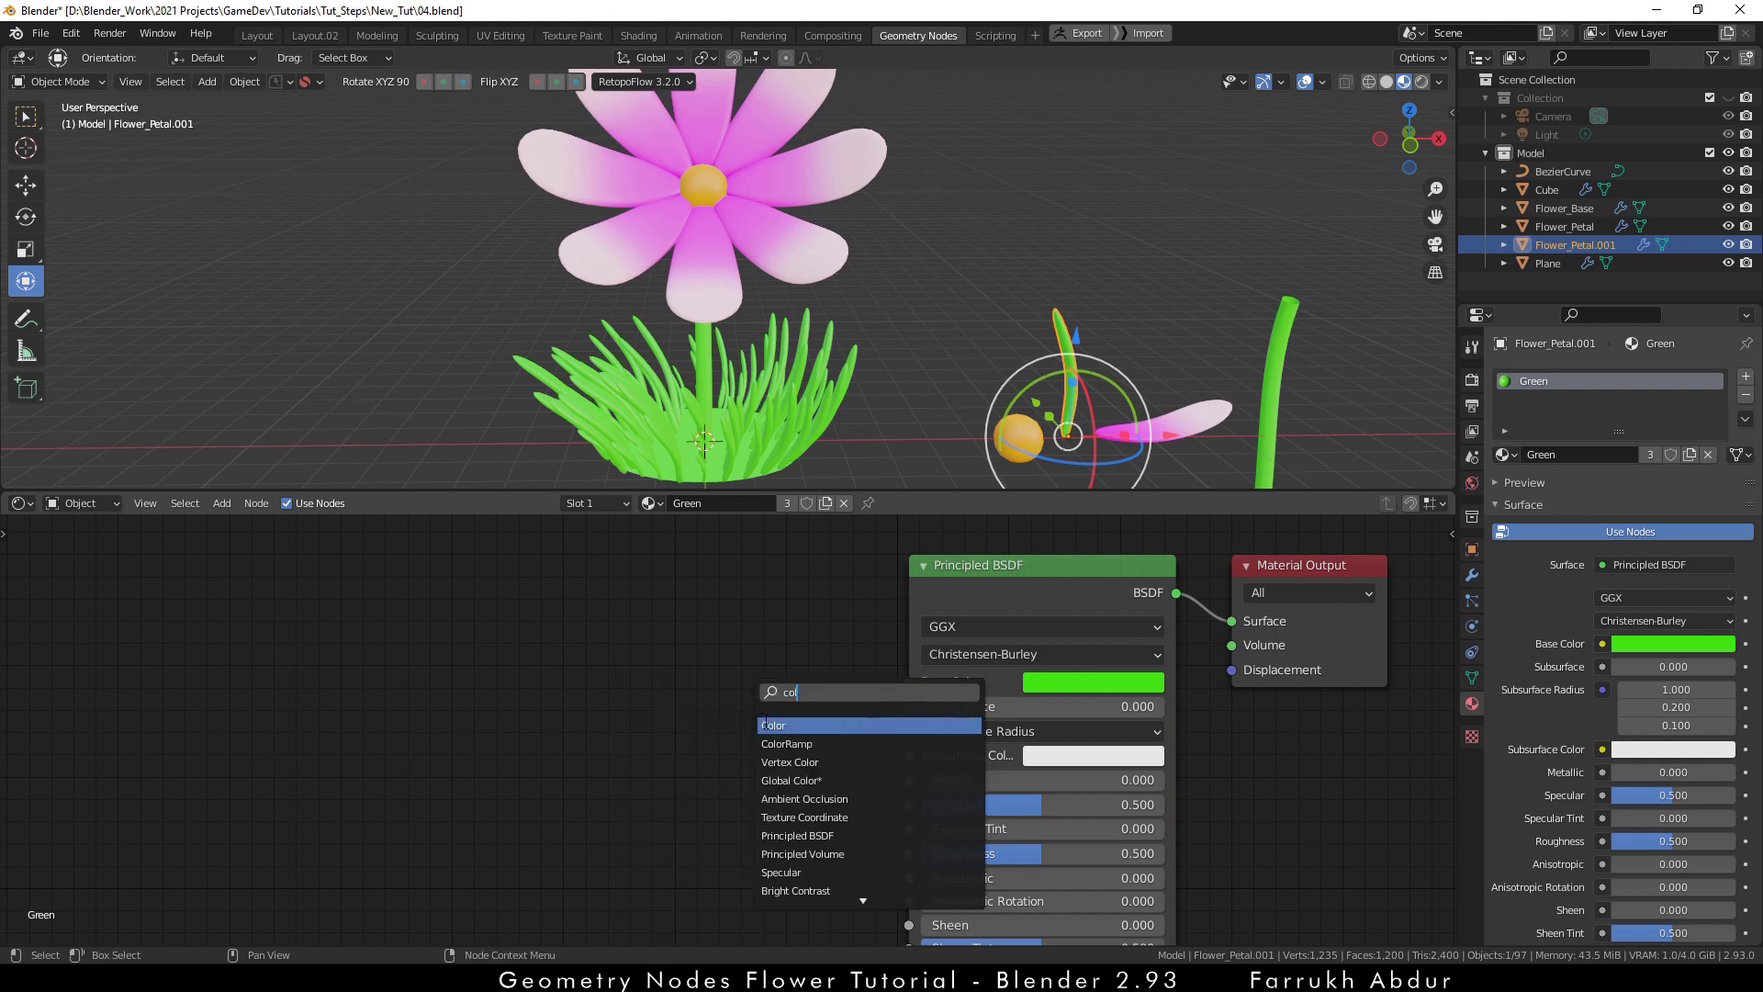
left_click(785, 744)
left_click(779, 654)
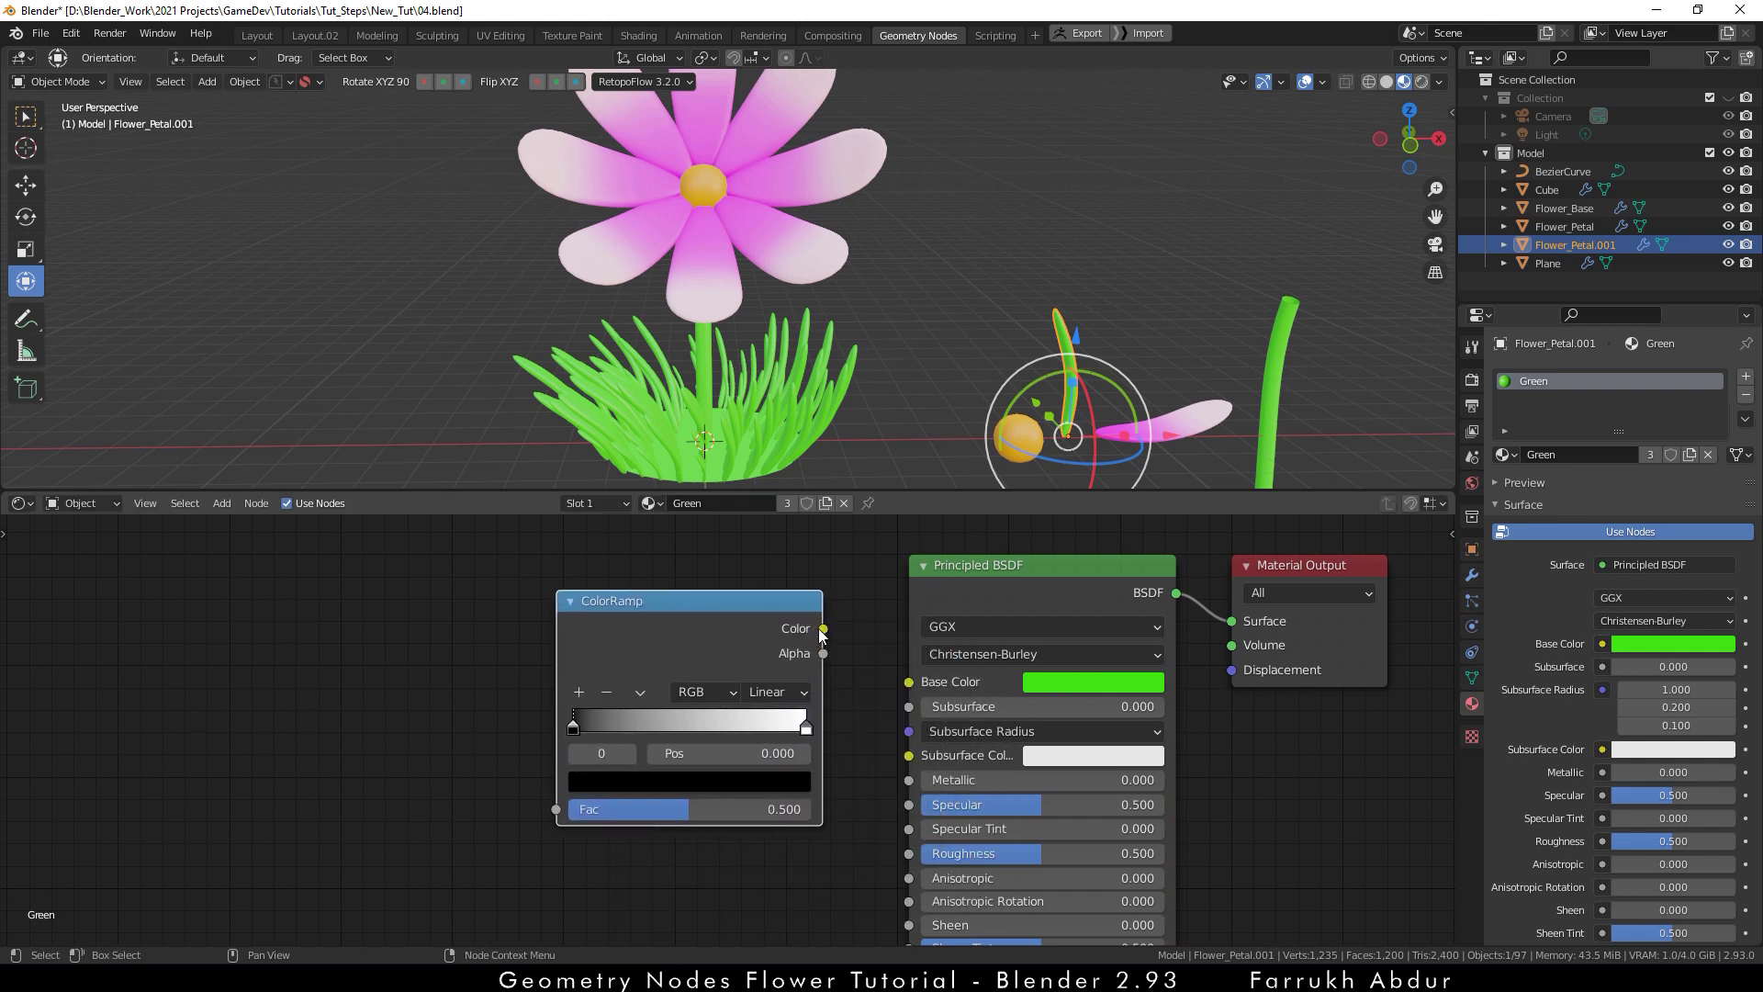
left_click_drag(824, 629, 918, 690)
- Add an Object Info node in front of the ColorRamp
middle_click_drag(417, 614, 657, 665)
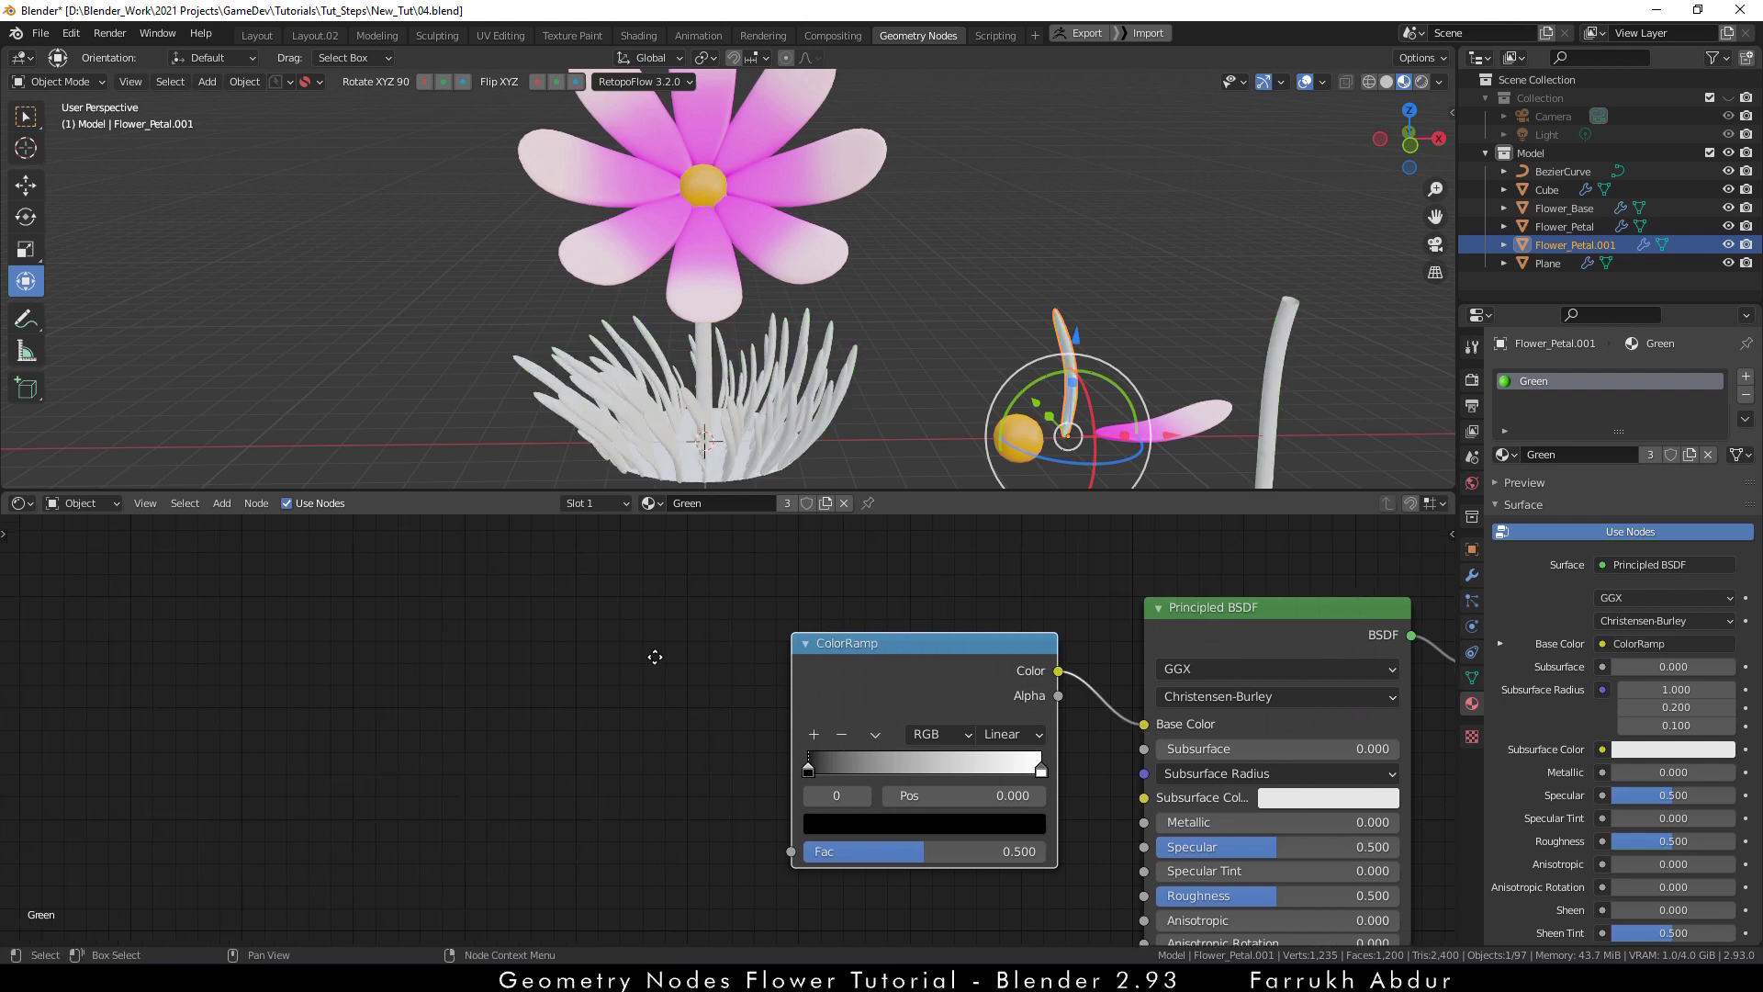
key("shift+a")
left_click(586, 701)
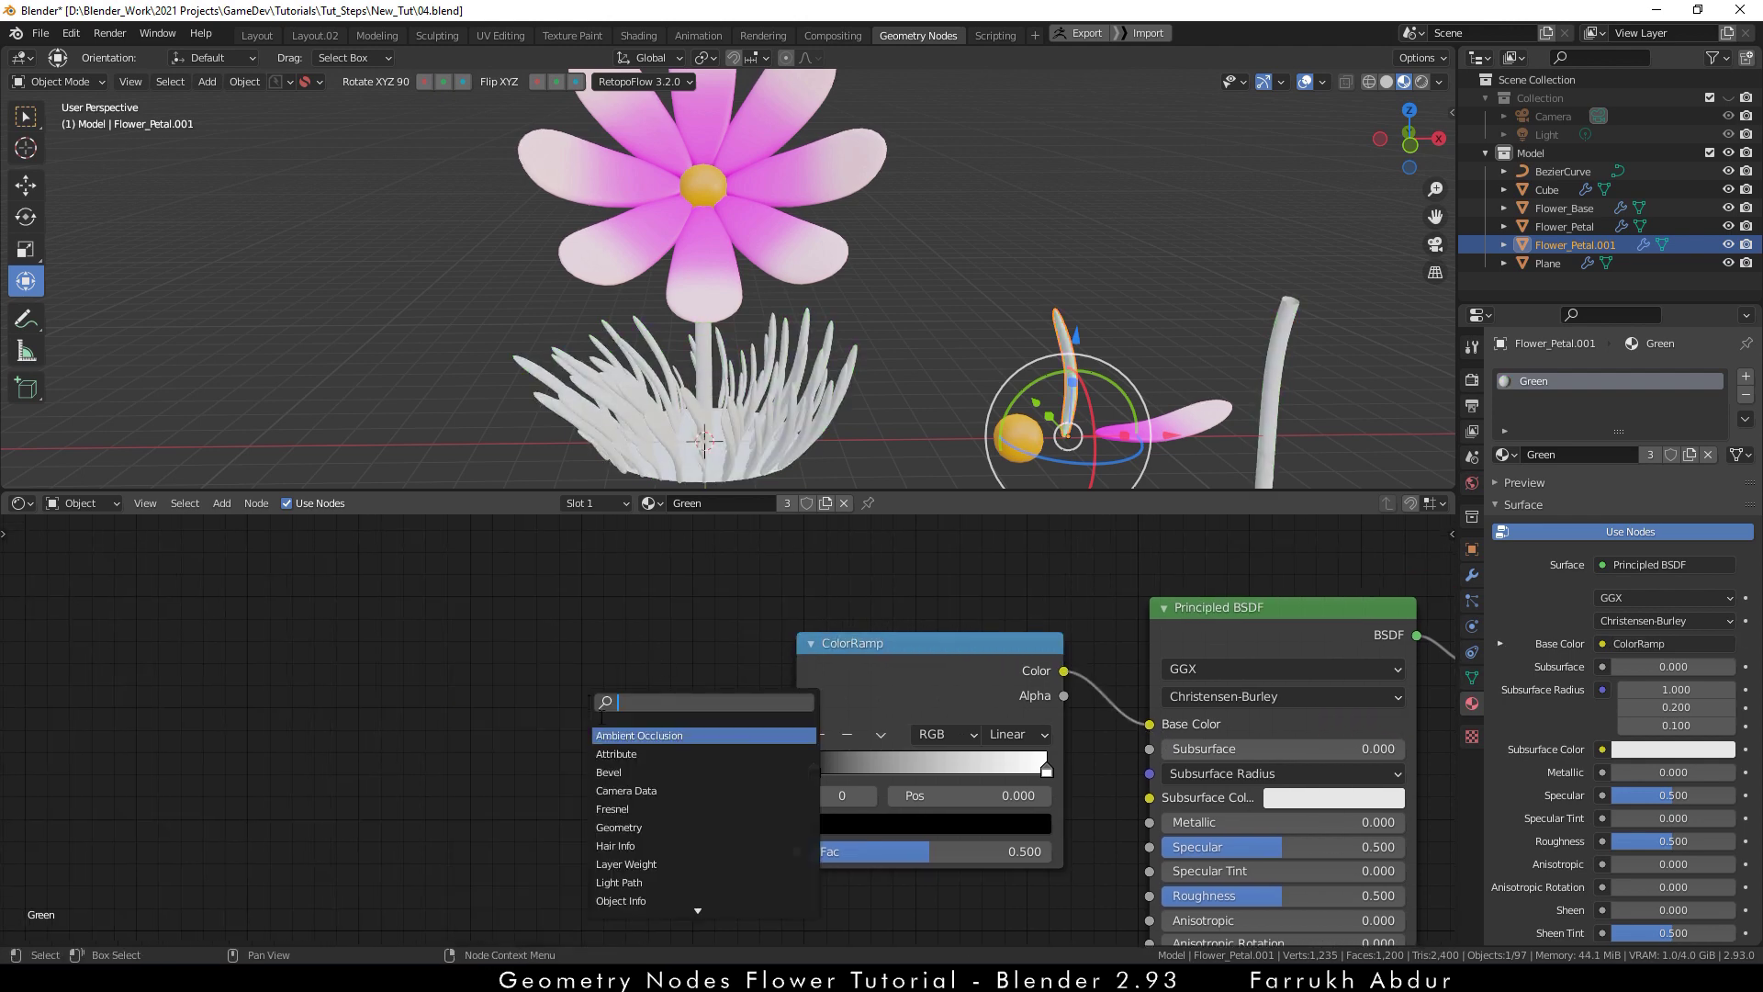
left_click(621, 900)
left_click(543, 831)
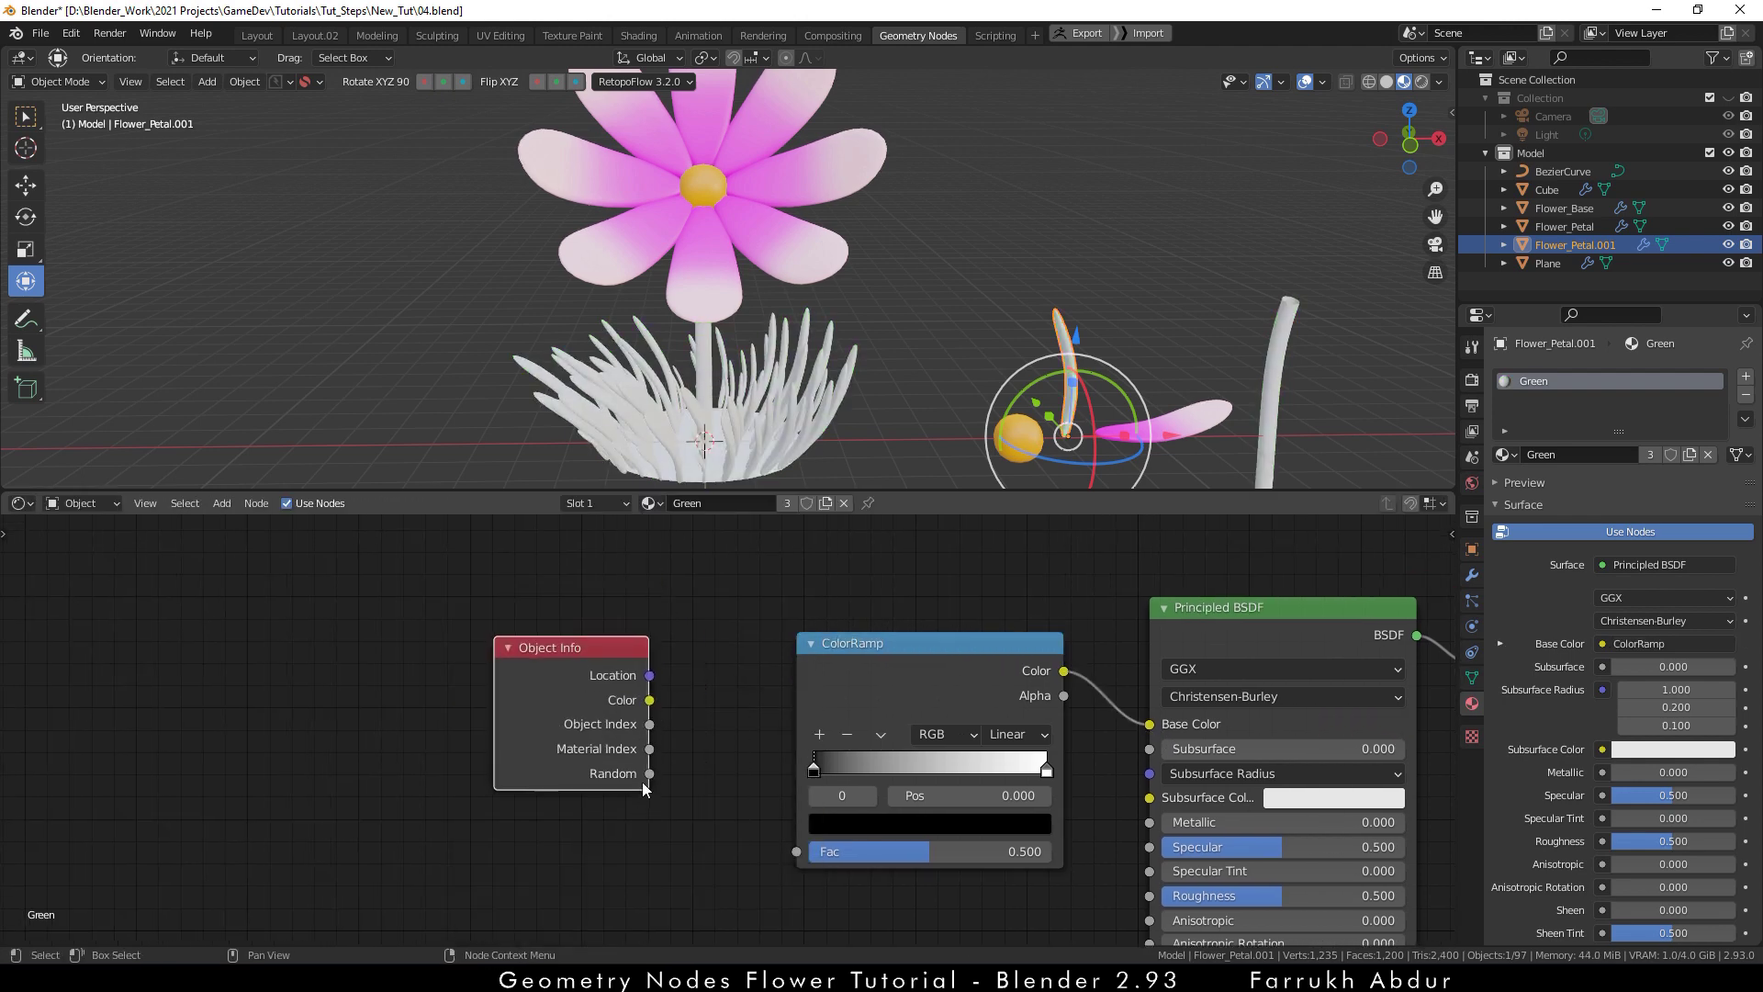
- Connect the Object Info node's Random output to the ColorRamp's Fac input
left_click_drag(649, 774, 797, 852)
middle_click_drag(818, 398, 975, 384)
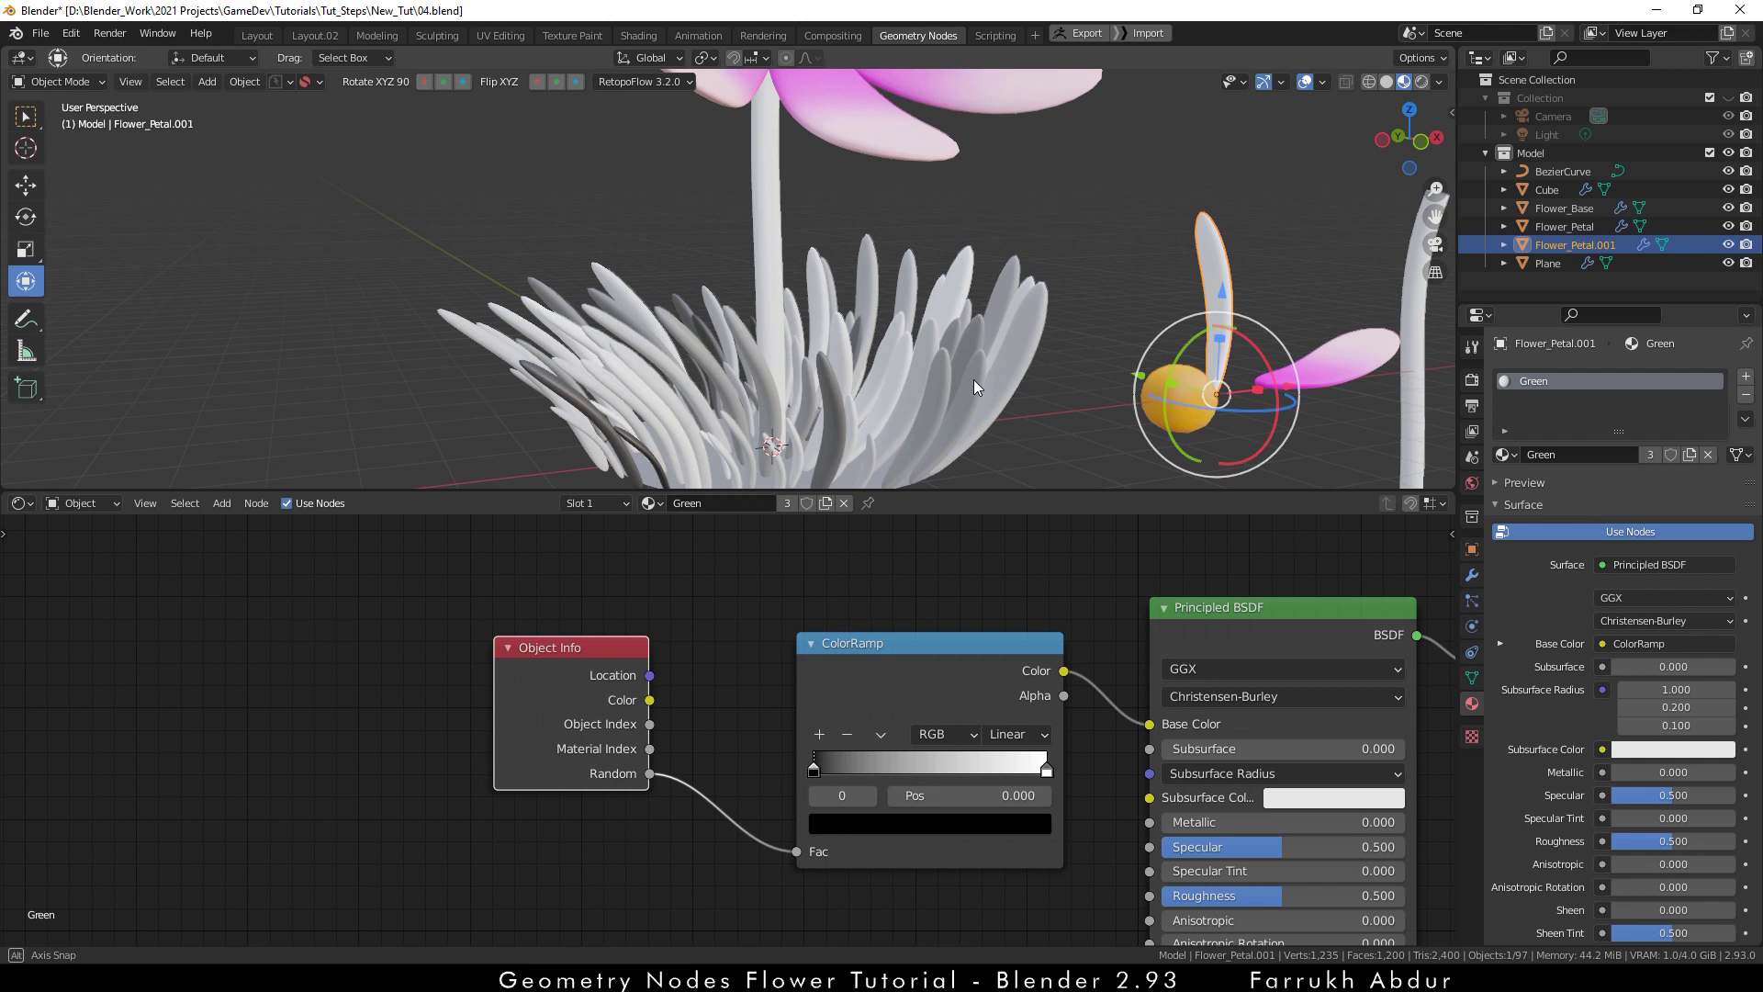
mouse_move(974, 384)
middle_mouse_down()
mouse_move(958, 404)
mouse_move(952, 383)
middle_mouse_up()
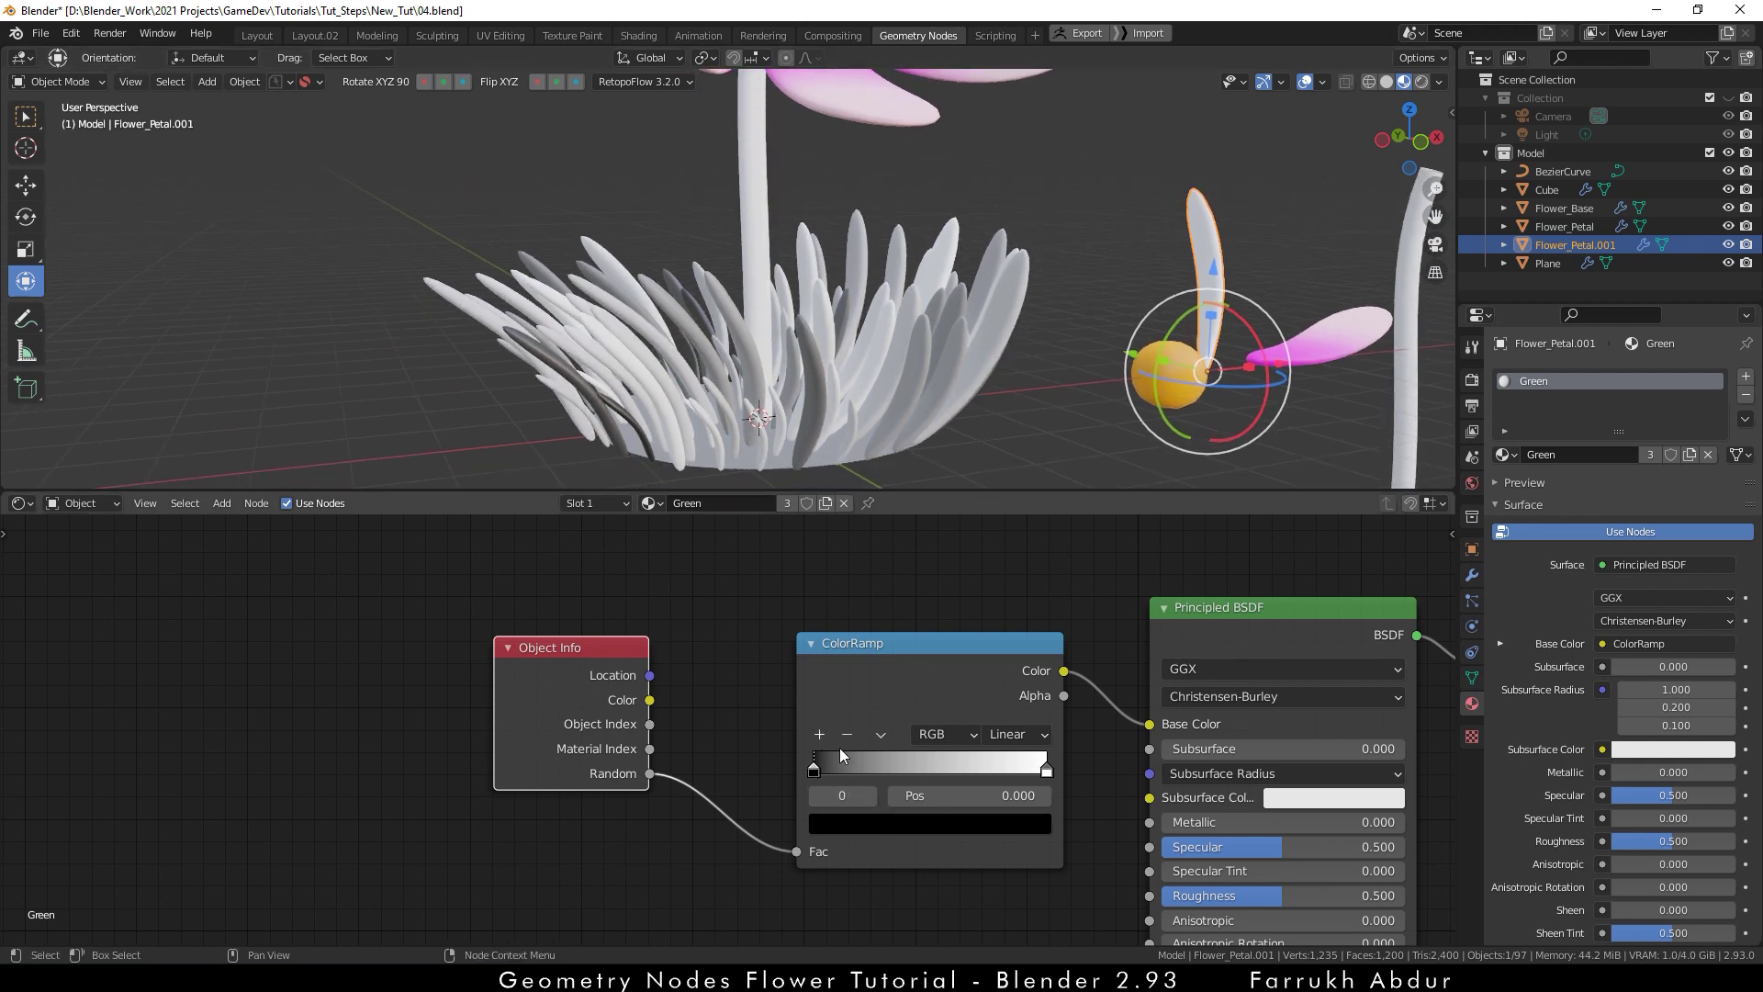
- Add a middle stop at position 0.500 to the ColorRamp and make it a bright yellow-green
left_click(819, 733)
left_click(815, 773)
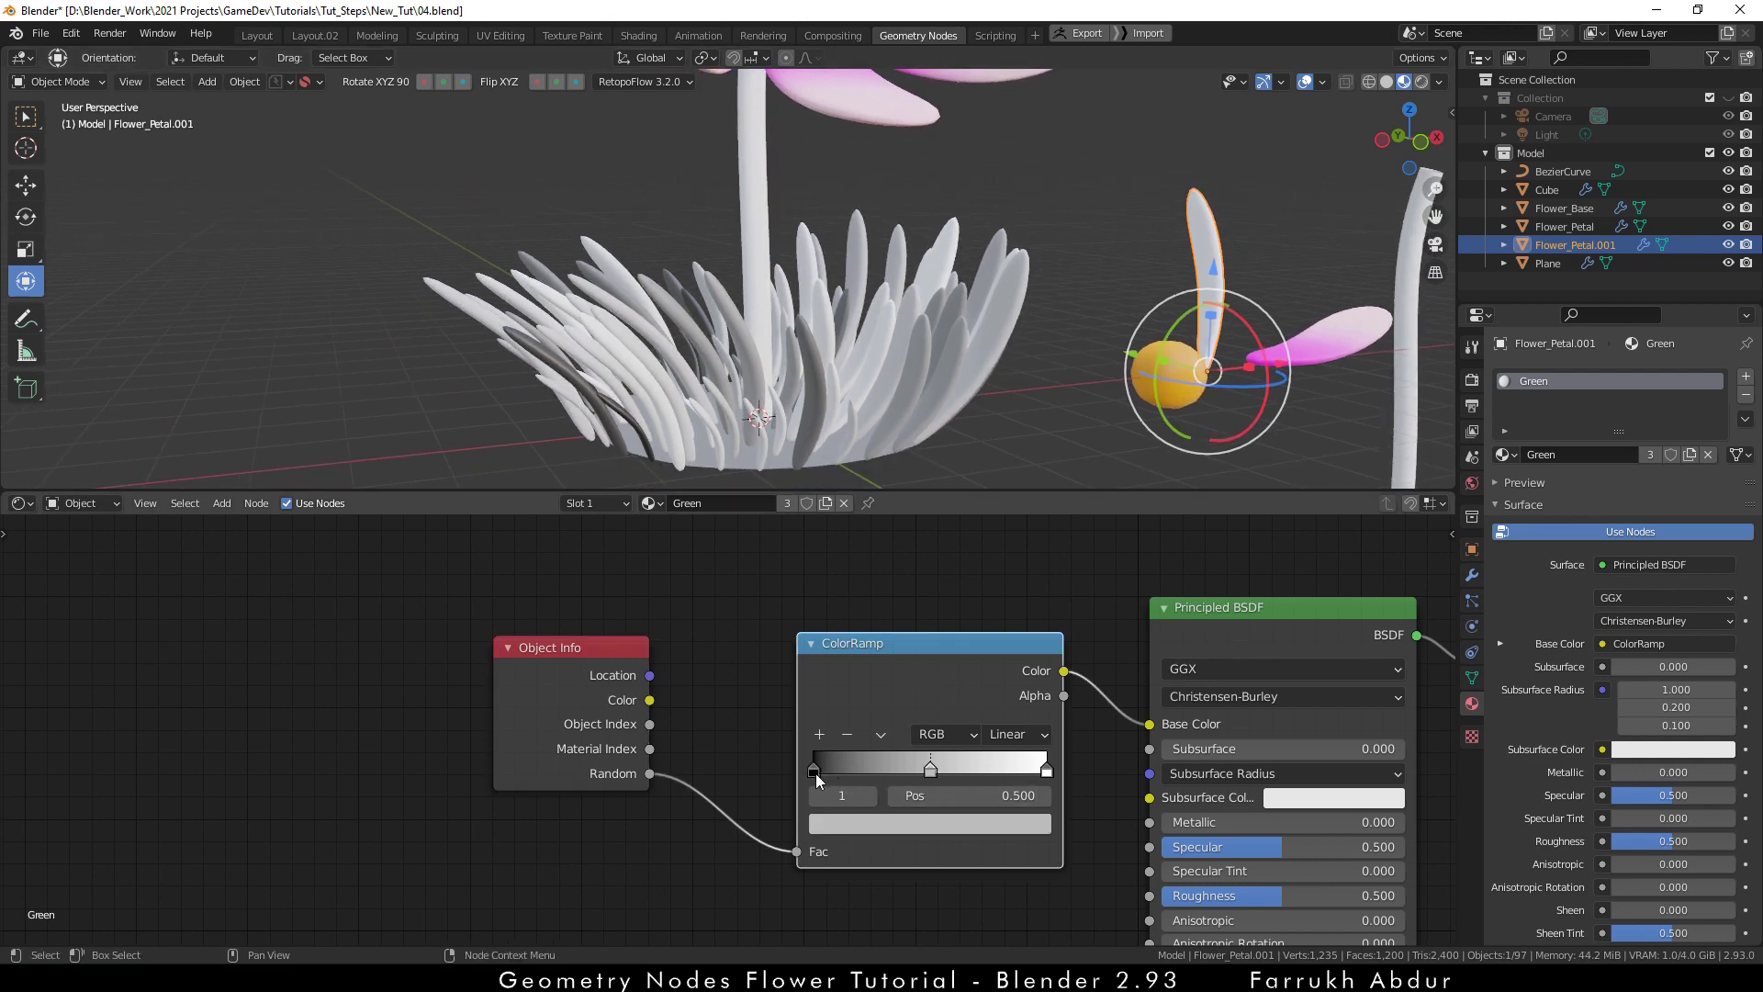
left_click(868, 825)
left_click_drag(1000, 546, 1000, 504)
mouse_move(909, 587)
left_mouse_down()
mouse_move(824, 569)
mouse_move(820, 599)
left_mouse_up()
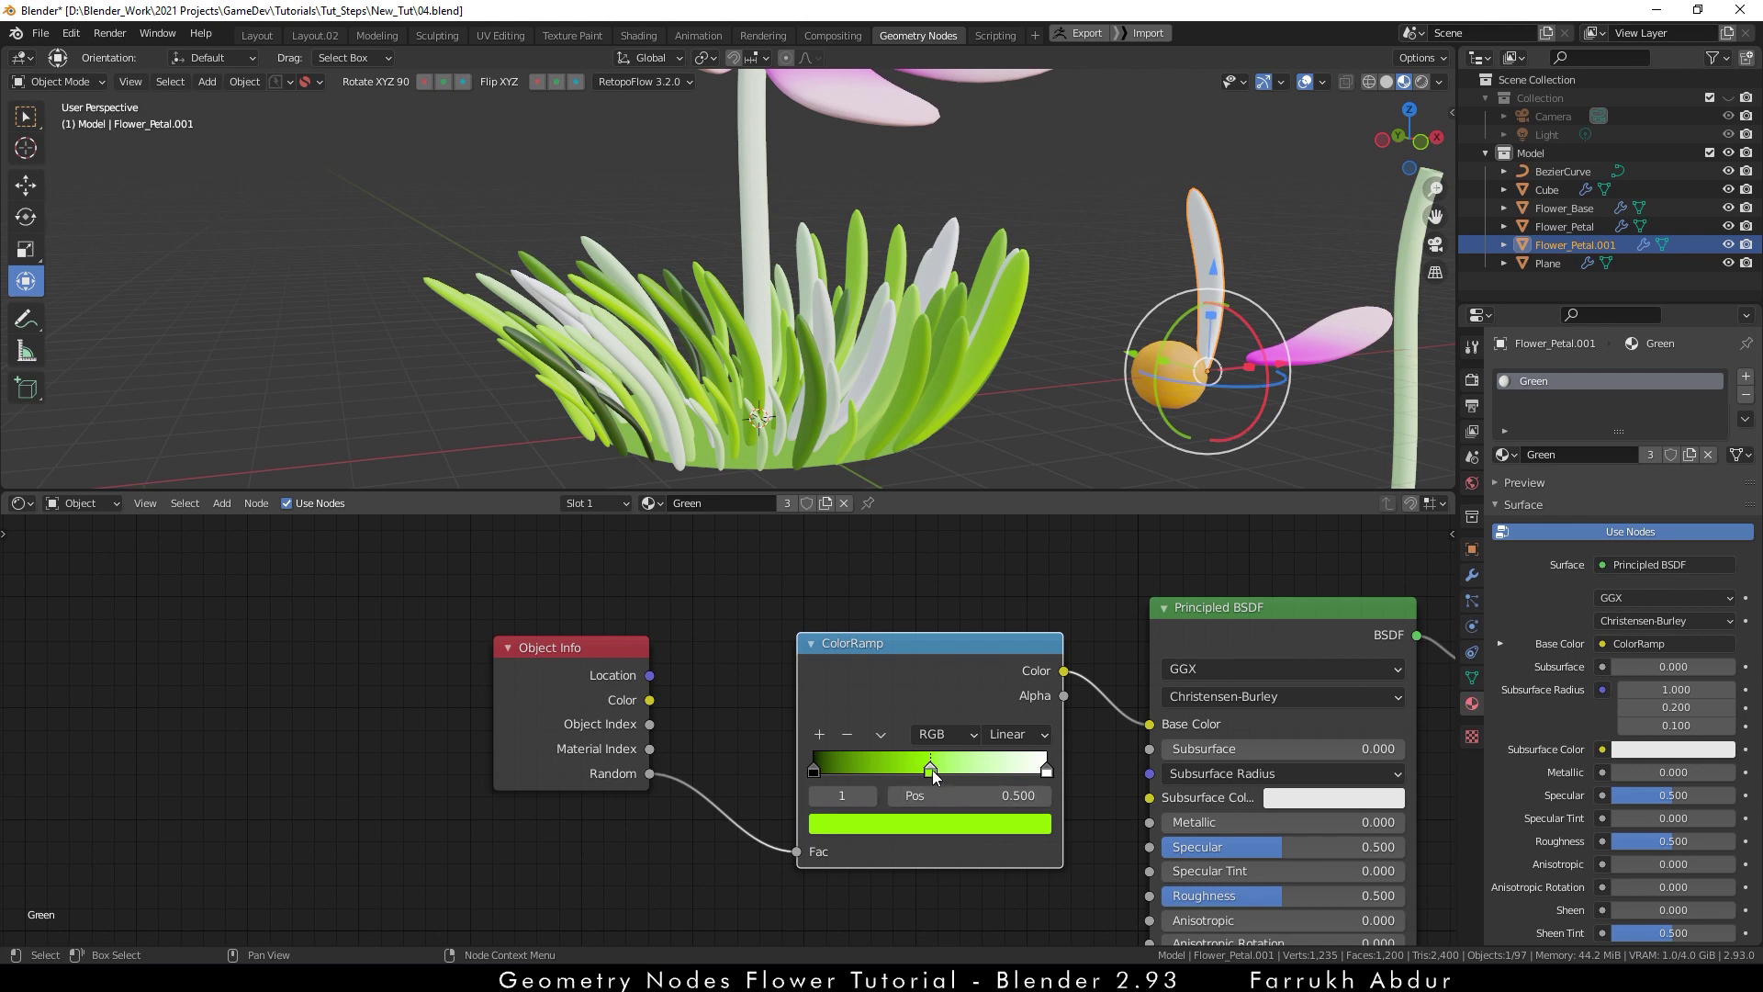
- Change the ColorRamp's first stop to a fully saturated bright green, with hue about 0.323 and value 1.000
left_click(813, 769)
left_click(862, 830)
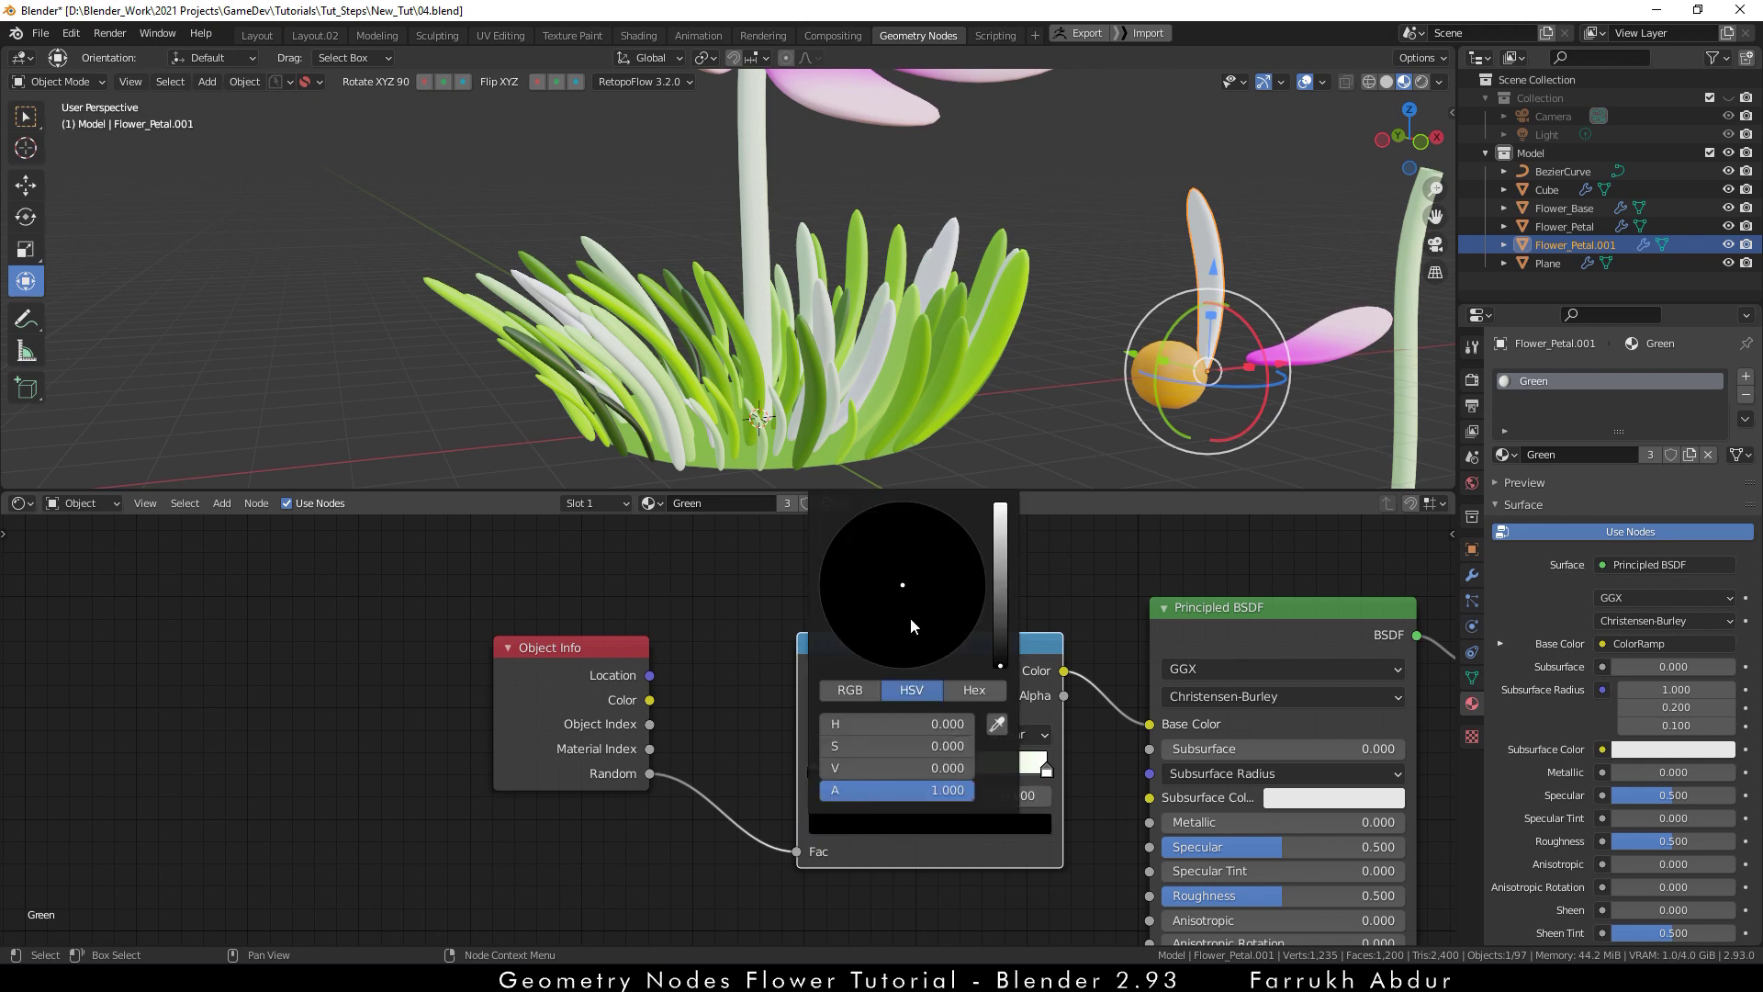
left_click_drag(997, 623, 1000, 506)
left_click_drag(904, 584, 821, 563)
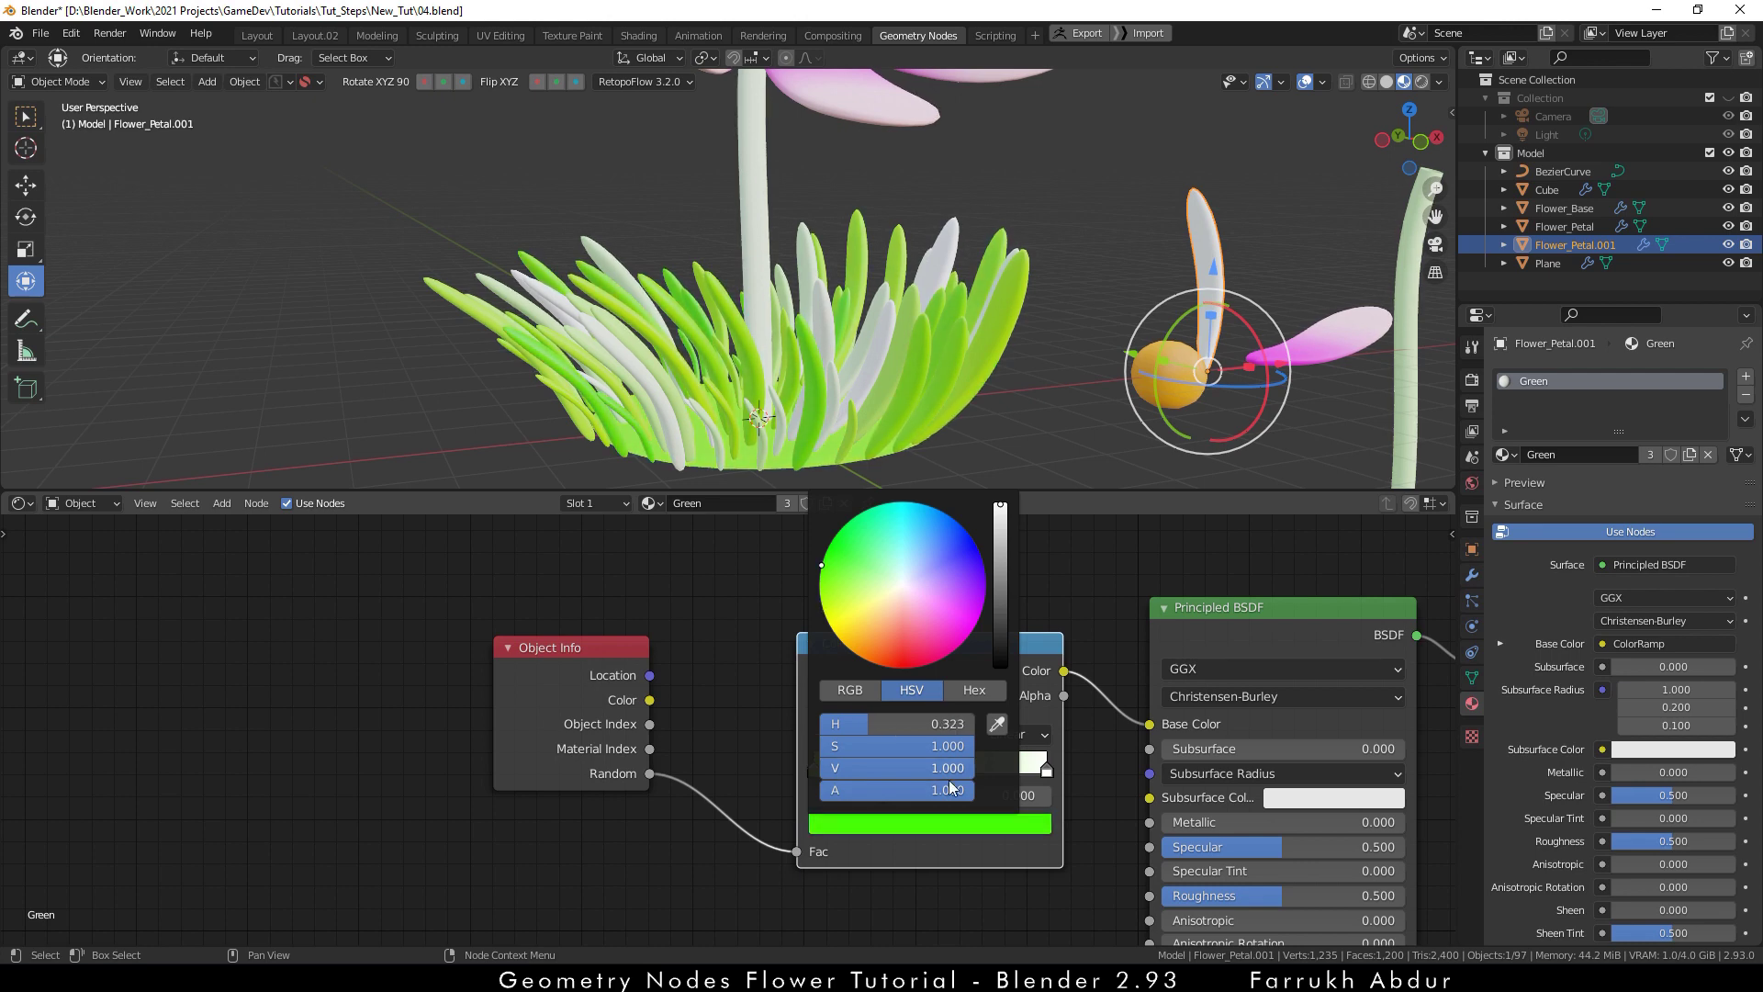
- Change the ColorRamp's last stop to a bright bluish green, and deselect the leaf
left_click(1047, 767)
left_click(980, 831)
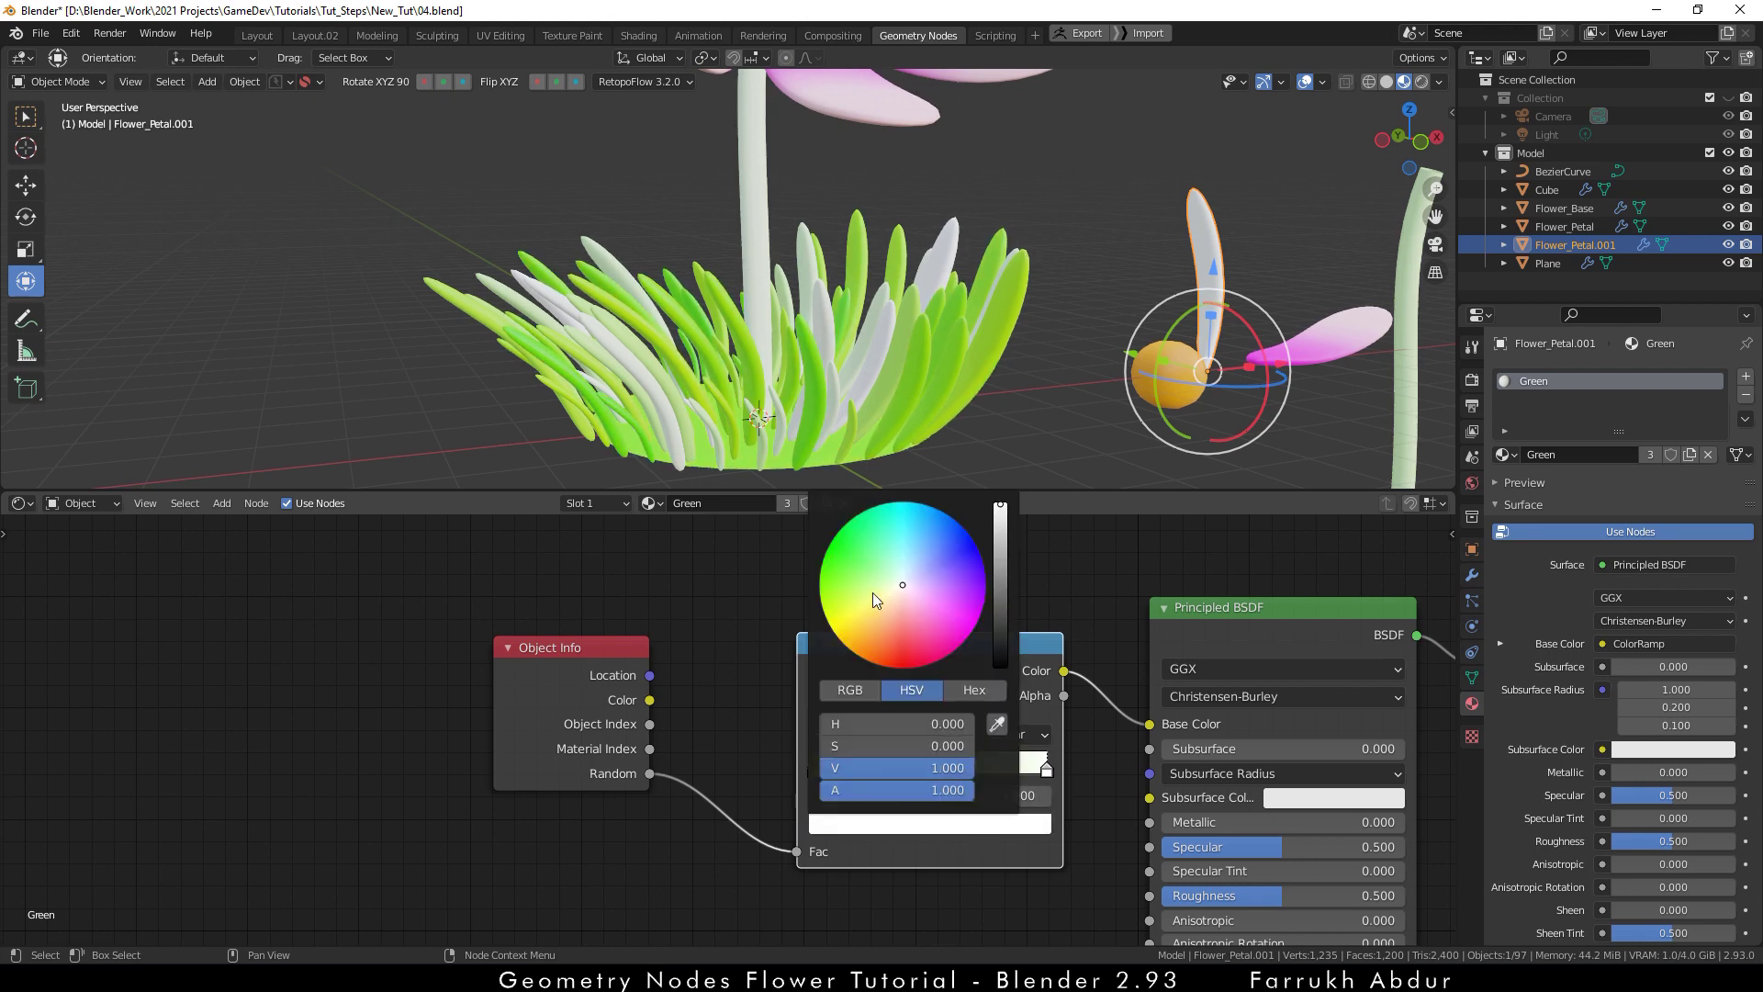
left_click_drag(880, 596, 870, 519)
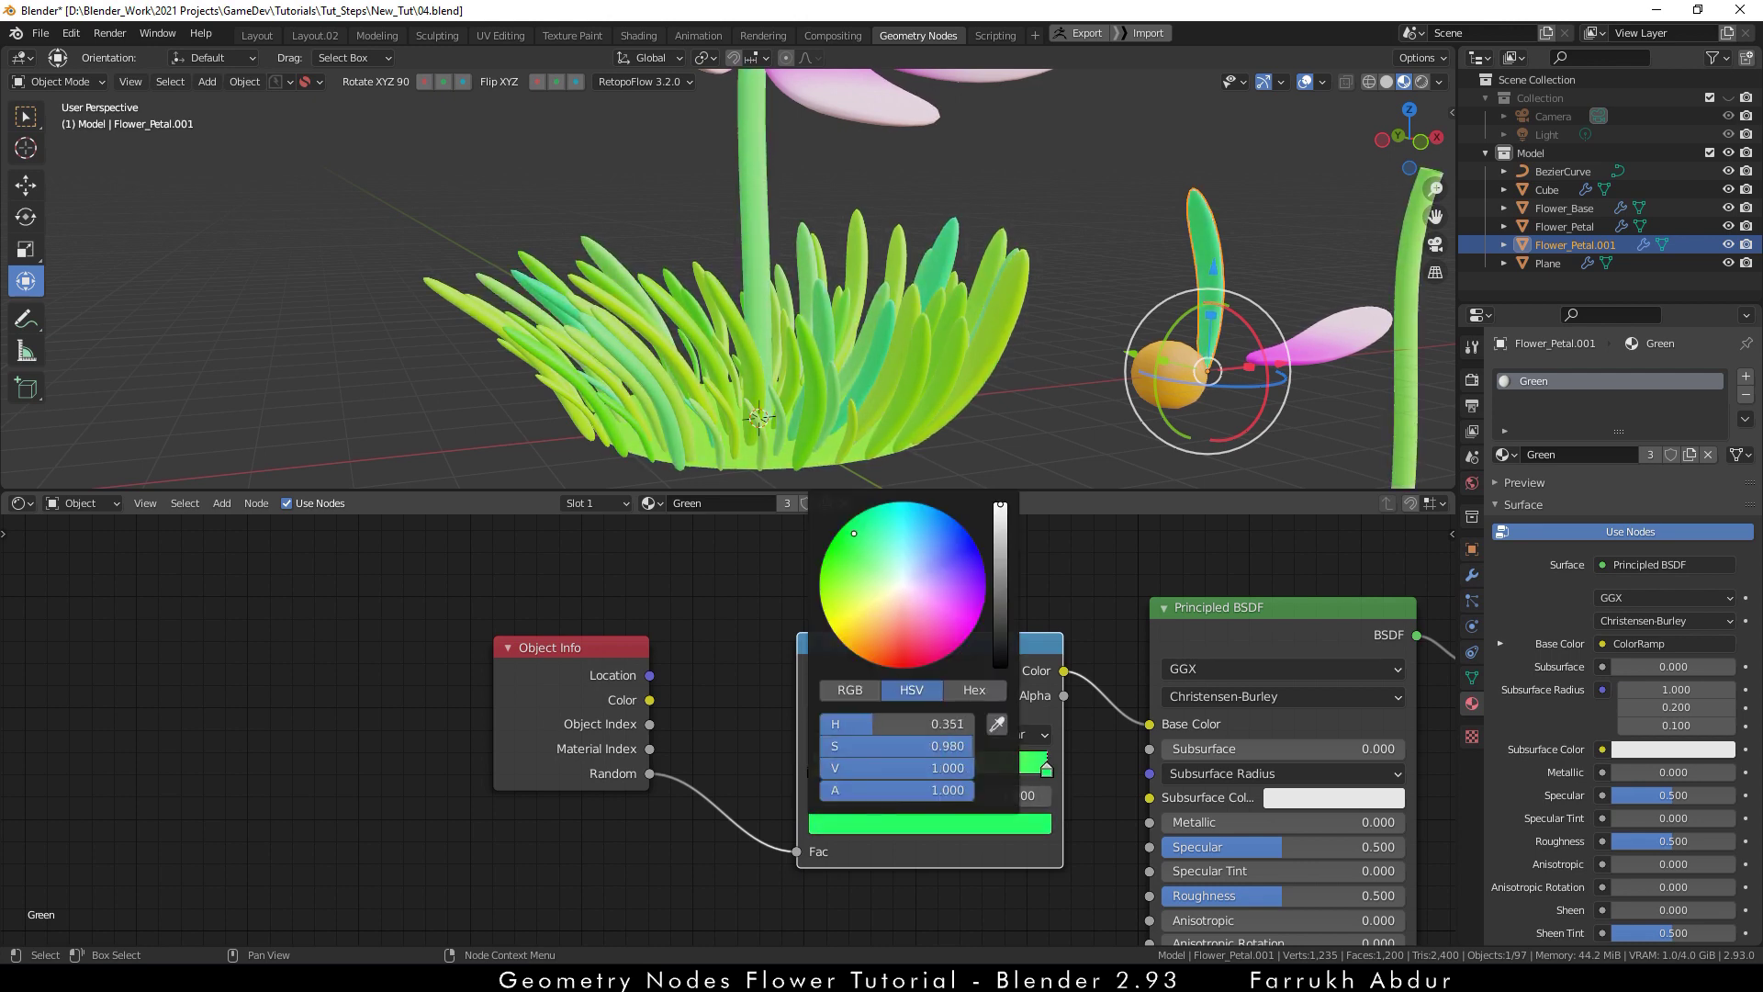
left_click(1032, 363)
- Scale down the plane carrying the leaves around the flower's stem, and deselect it
scroll(1032, 364, "down", 3)
middle_click_drag(1033, 404, 994, 433)
scroll(812, 345, "up", 2)
scroll(854, 405, "up", 2)
scroll(971, 349, "down", 4)
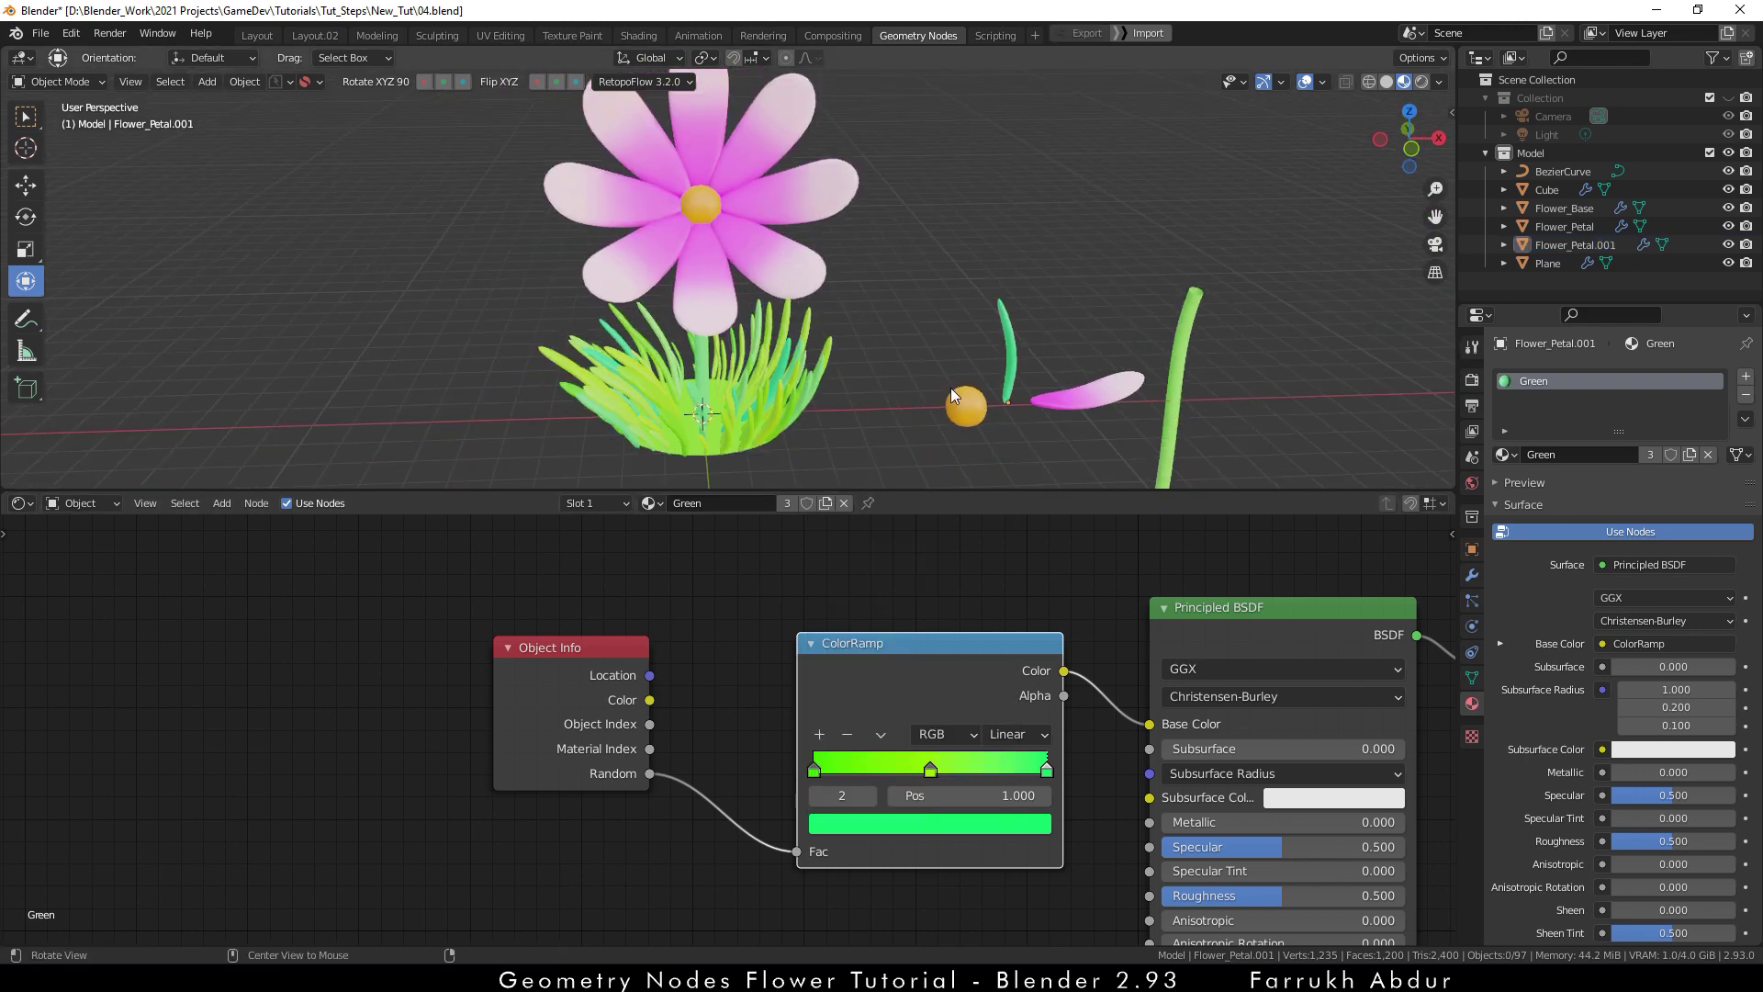
scroll(850, 409, "up", 1)
left_click_drag(889, 490, 878, 445)
left_click(777, 466)
key("s")
left_click(760, 467)
left_click_drag(676, 409, 676, 384)
left_click(872, 383)
- Switch to the Layout workspace and show the flower and its leaves in Material Preview shading
left_click_drag(872, 384, 863, 459, "alt")
scroll(863, 459, "up", 1)
left_click(259, 36)
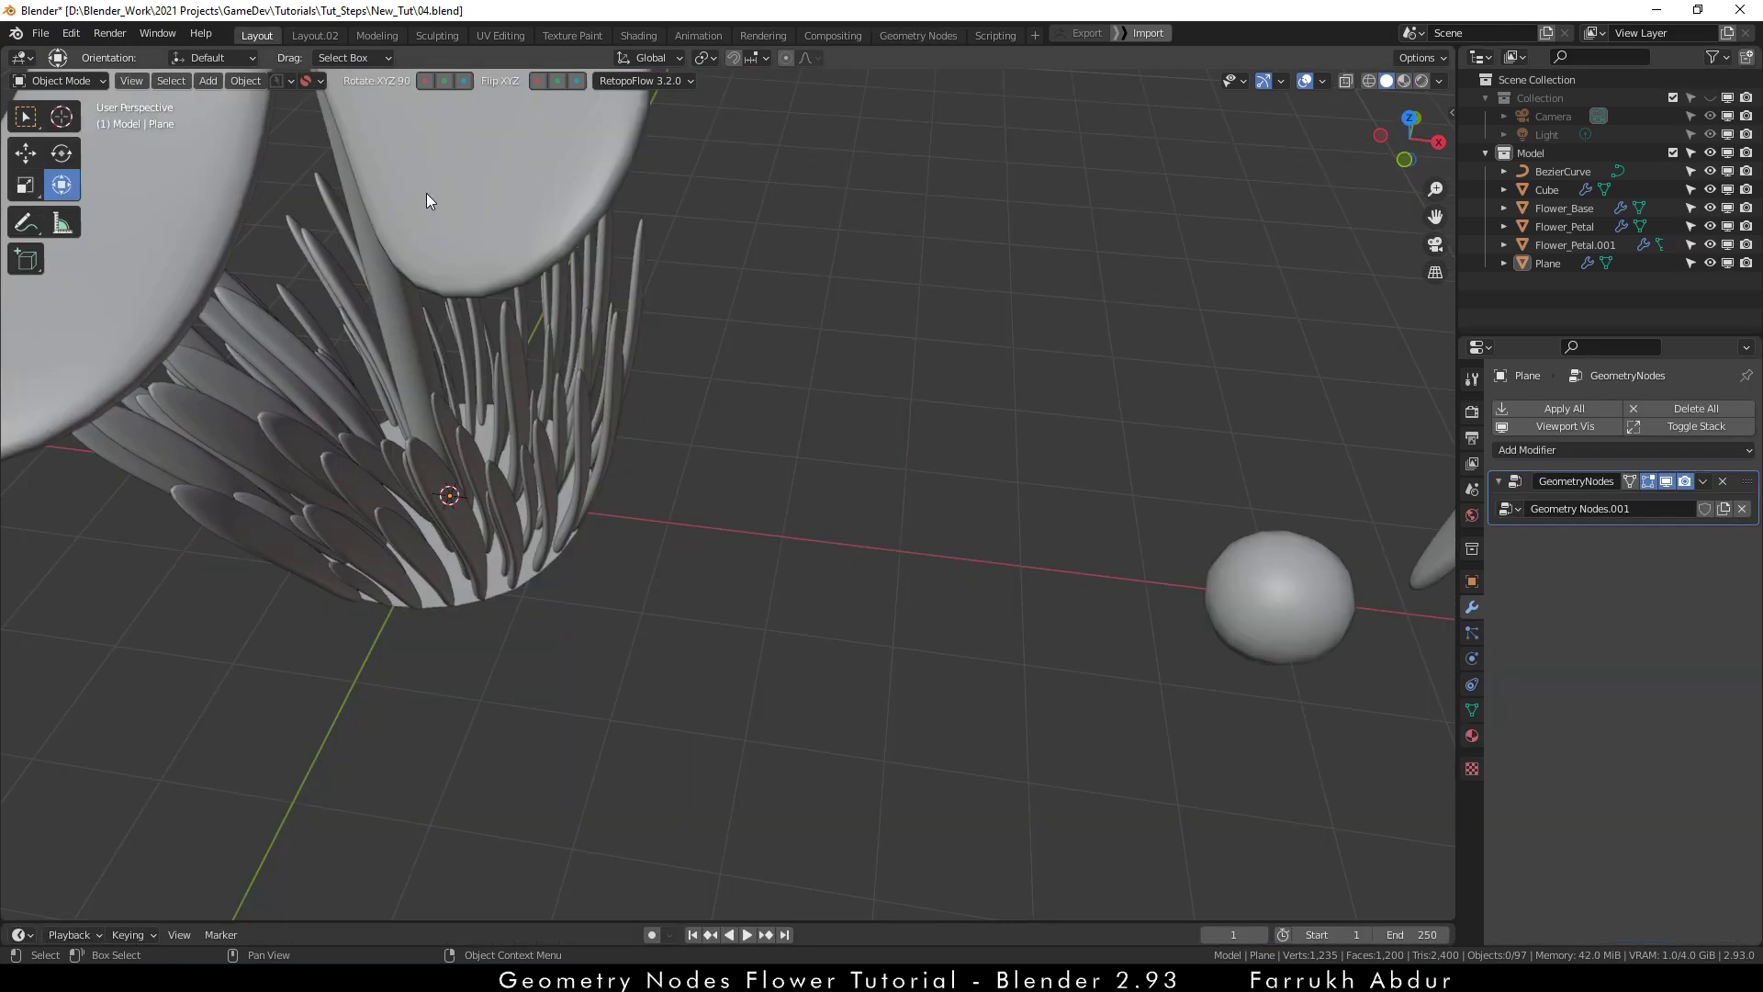
key("z")
left_click(579, 437)
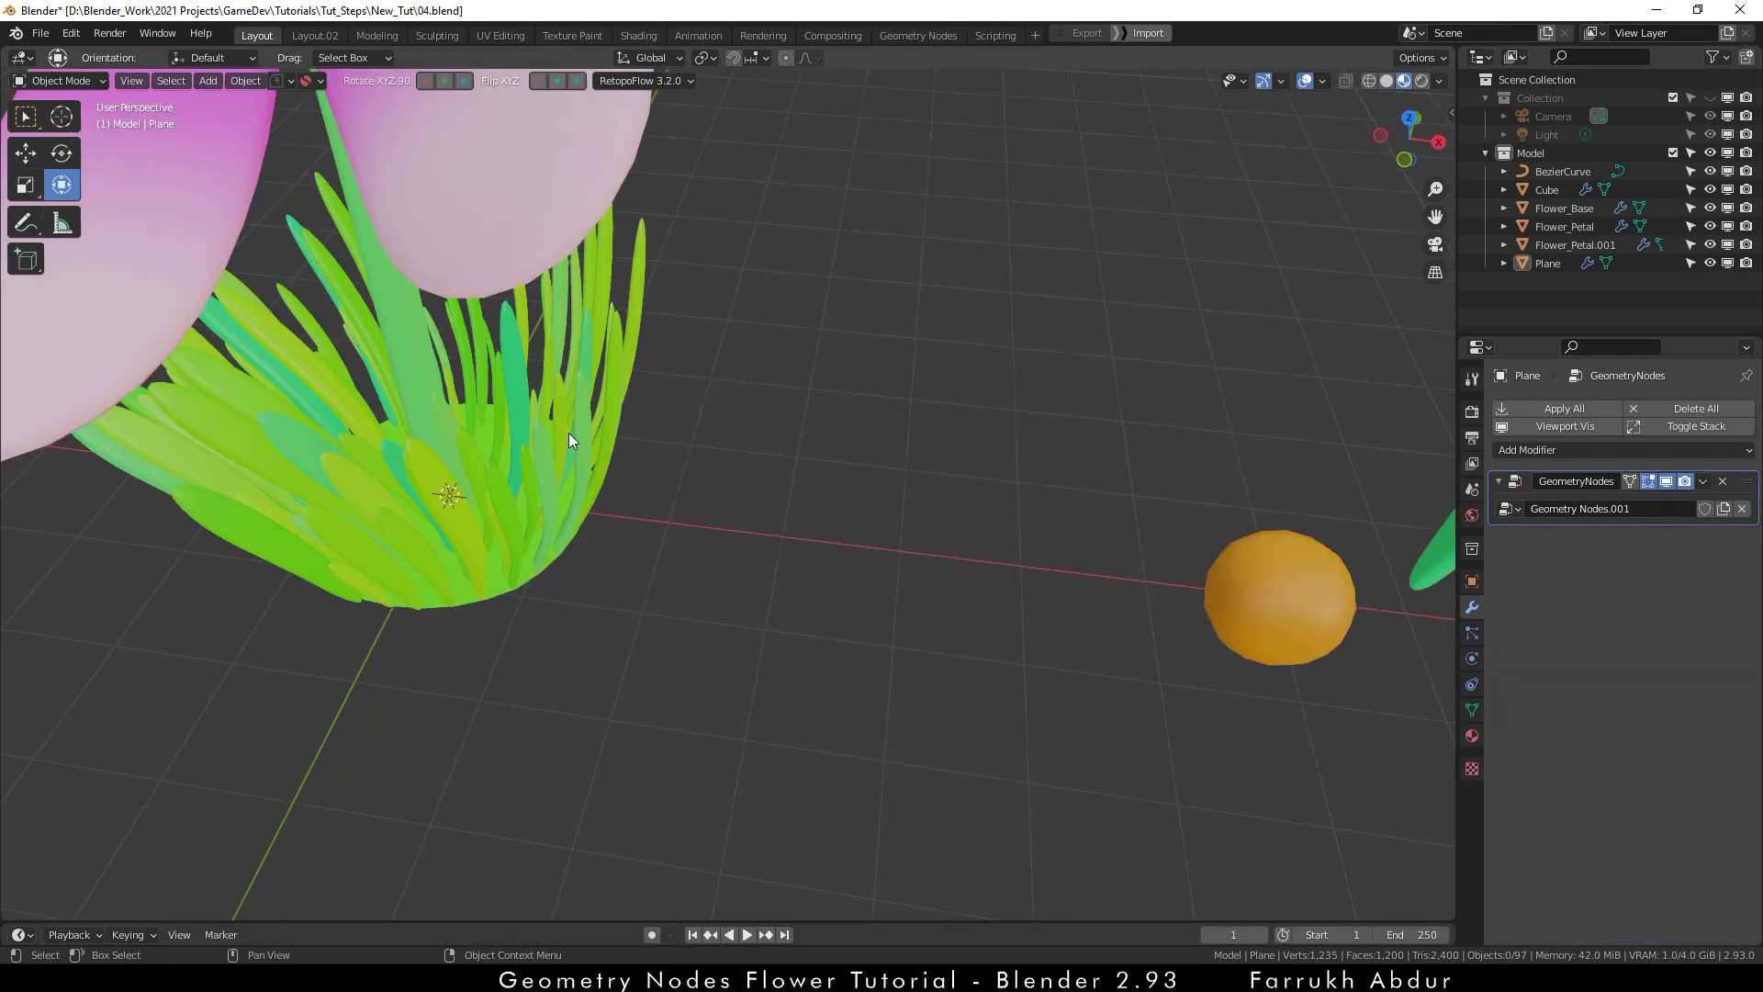
mouse_move(570, 432)
middle_mouse_down()
mouse_move(846, 723)
mouse_move(923, 641)
mouse_move(934, 602)
middle_mouse_up()
scroll(775, 637, "down", 1)
scroll(934, 602, "up", 1)
middle_click_drag(901, 691, 991, 698)
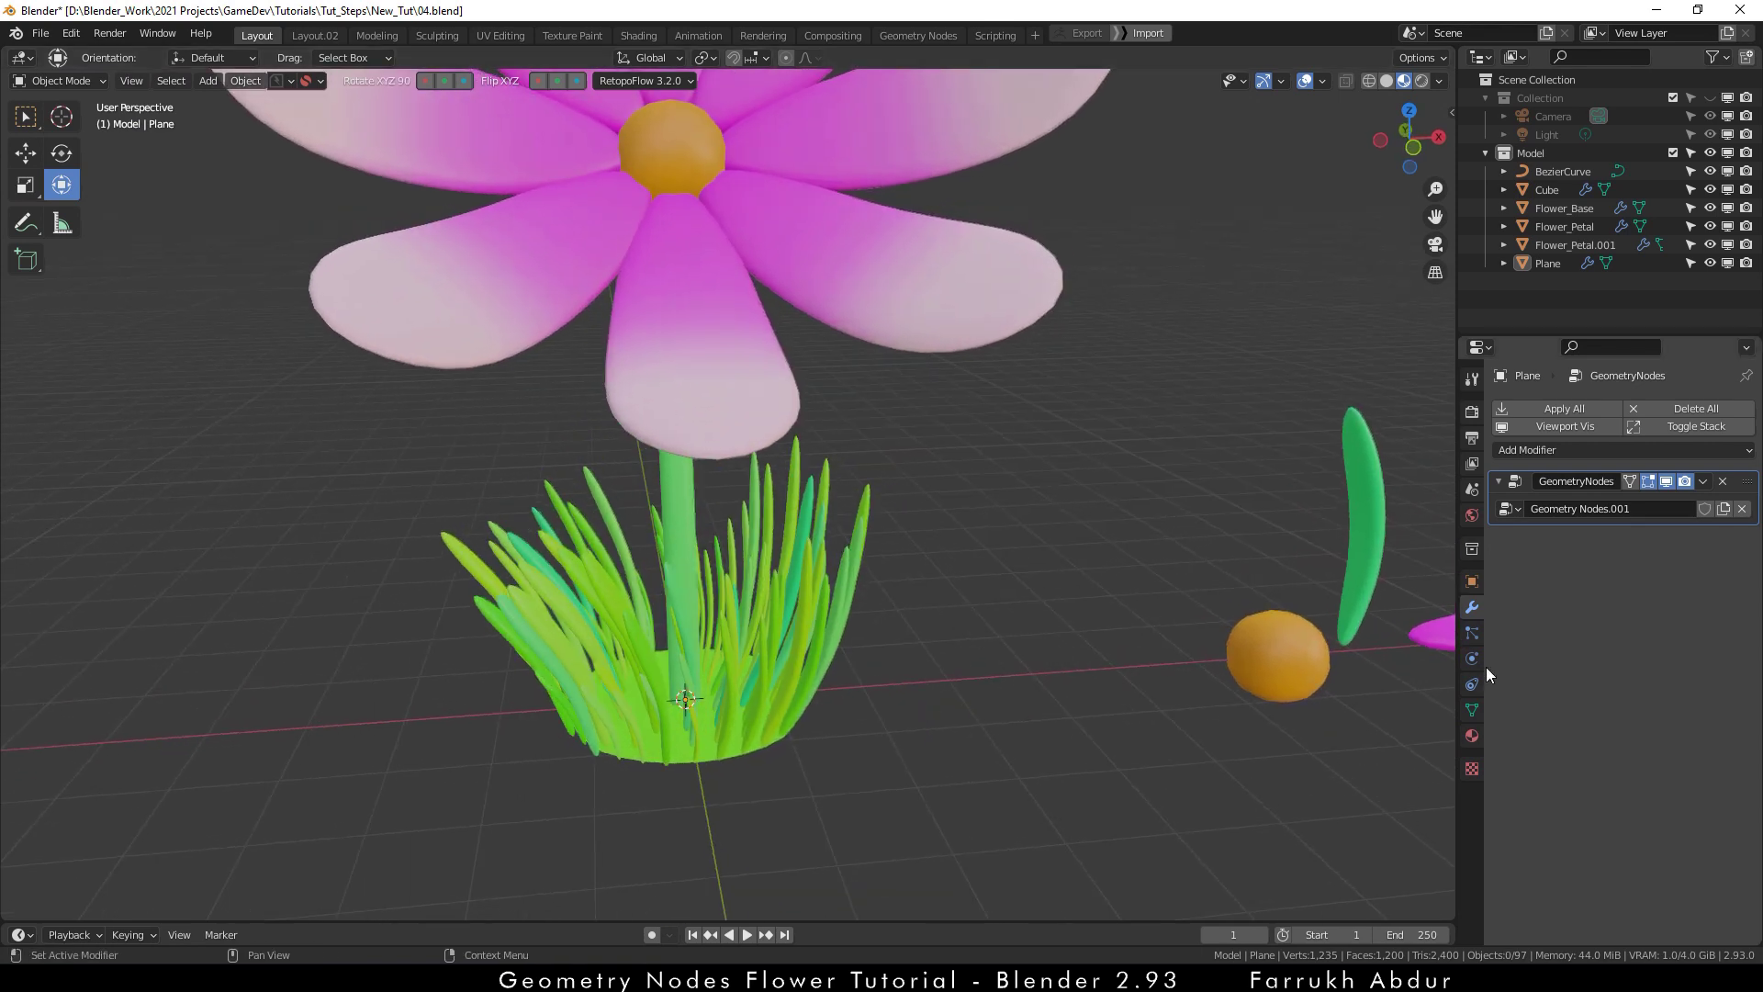
- Set the Ambient Occlusion distance to 5 m in the scene's Eevee render settings
left_click(1472, 413)
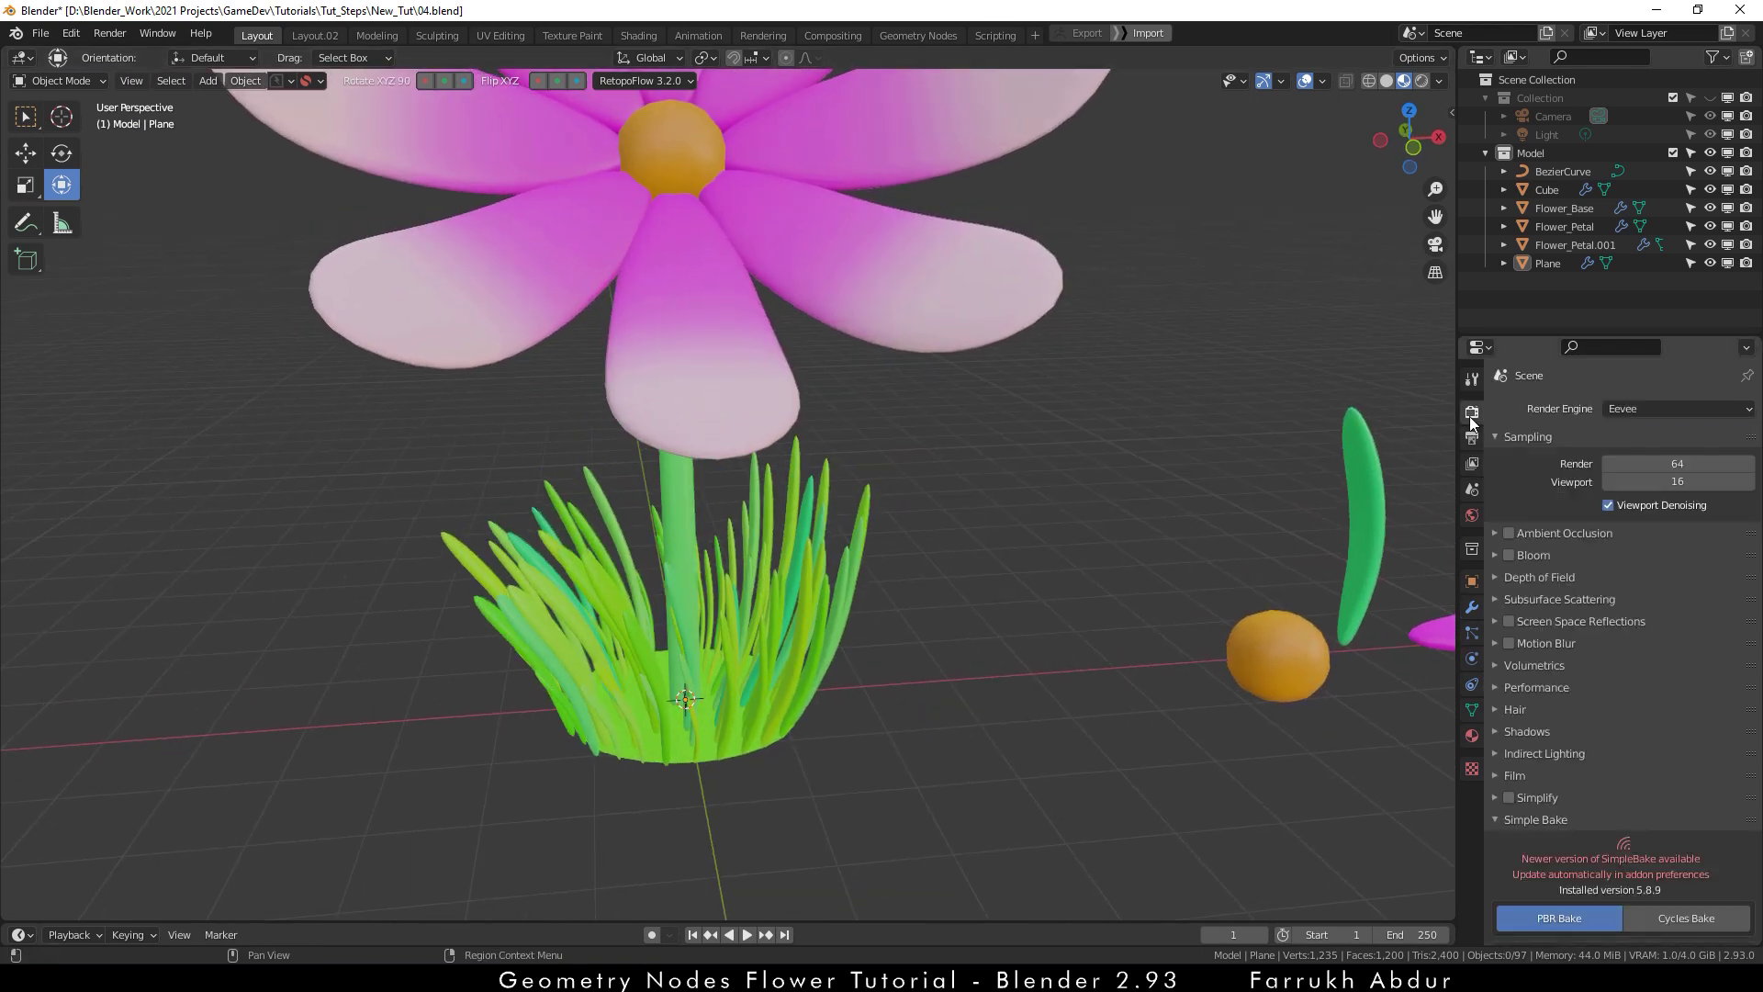
left_click(1524, 536)
left_click(1645, 559)
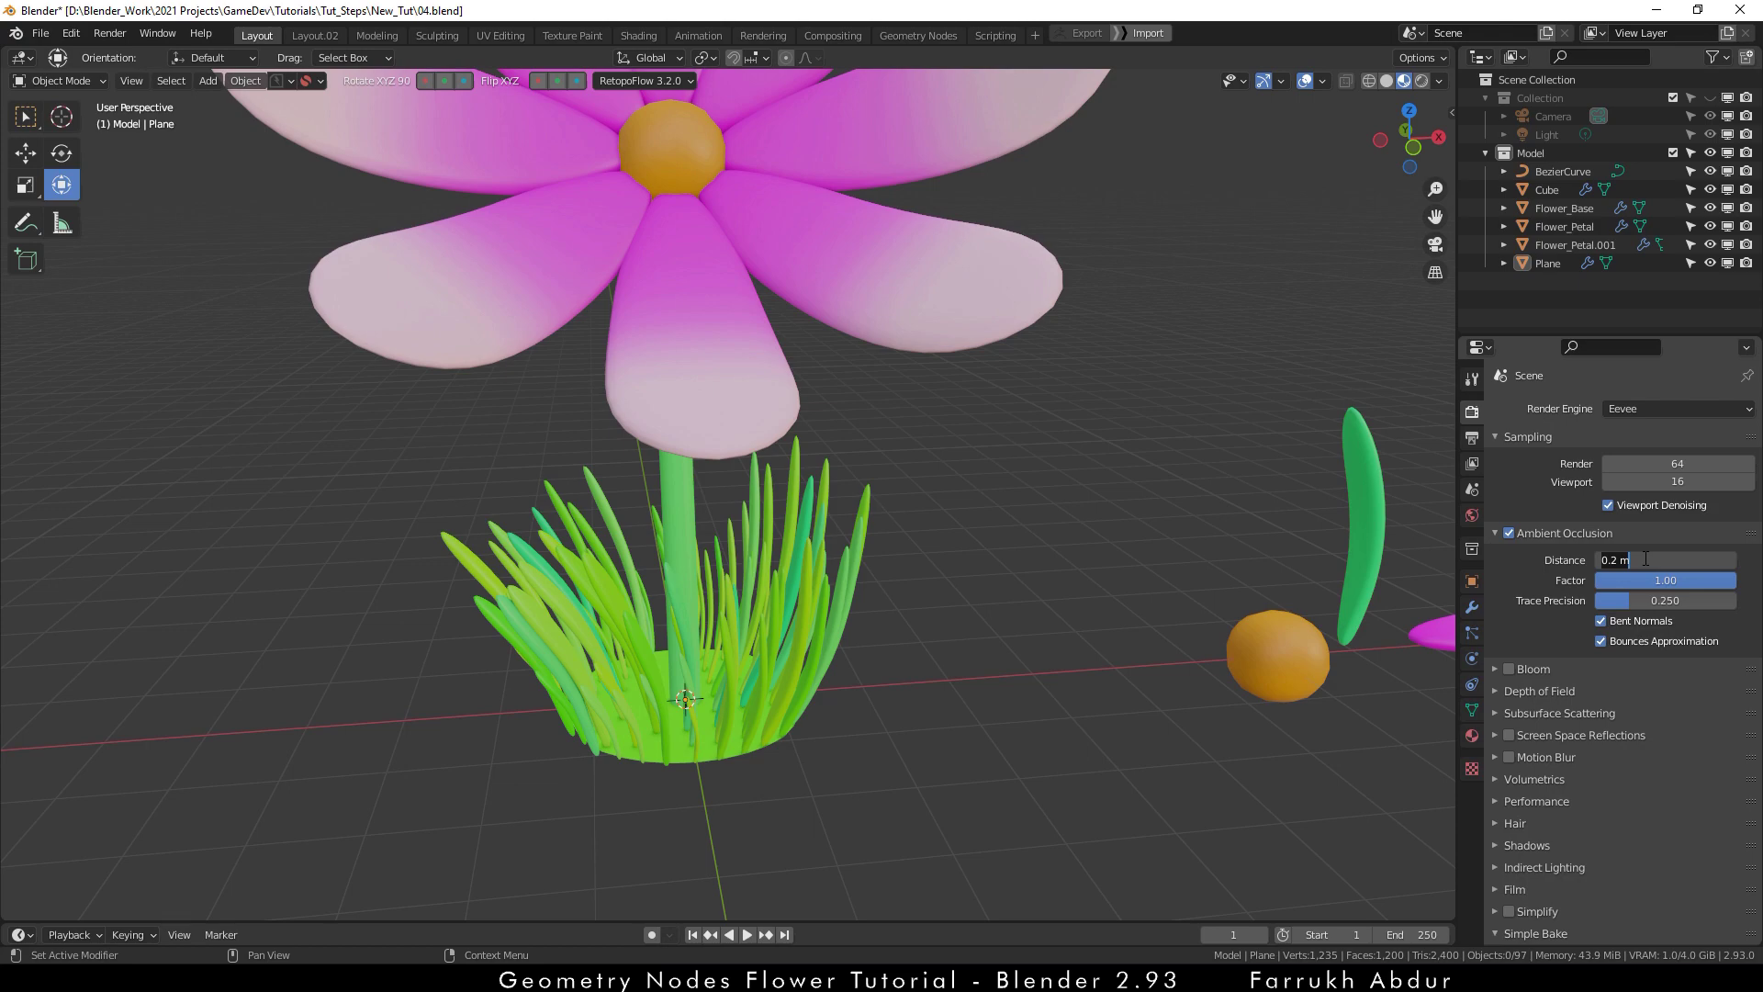
type("5")
key("Return")
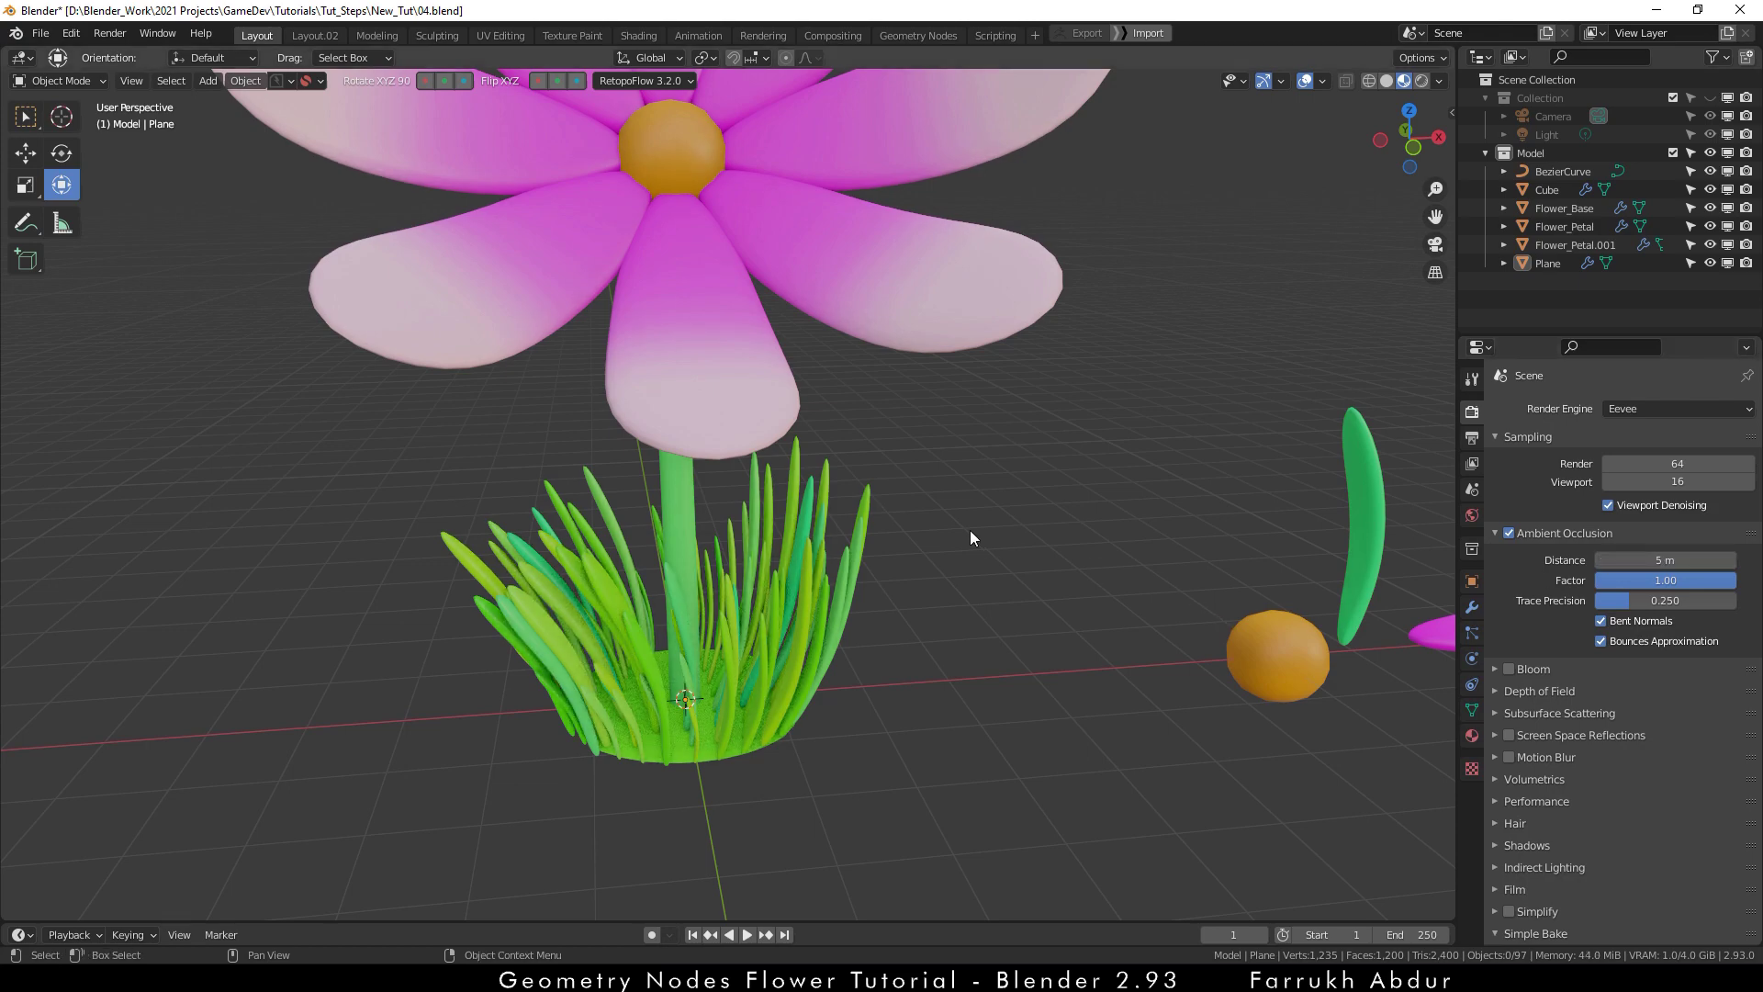
- Increase the lighting strength of the viewport's Material Preview shading, and leave the leaf plane deselected
middle_click_drag(966, 531, 1091, 408)
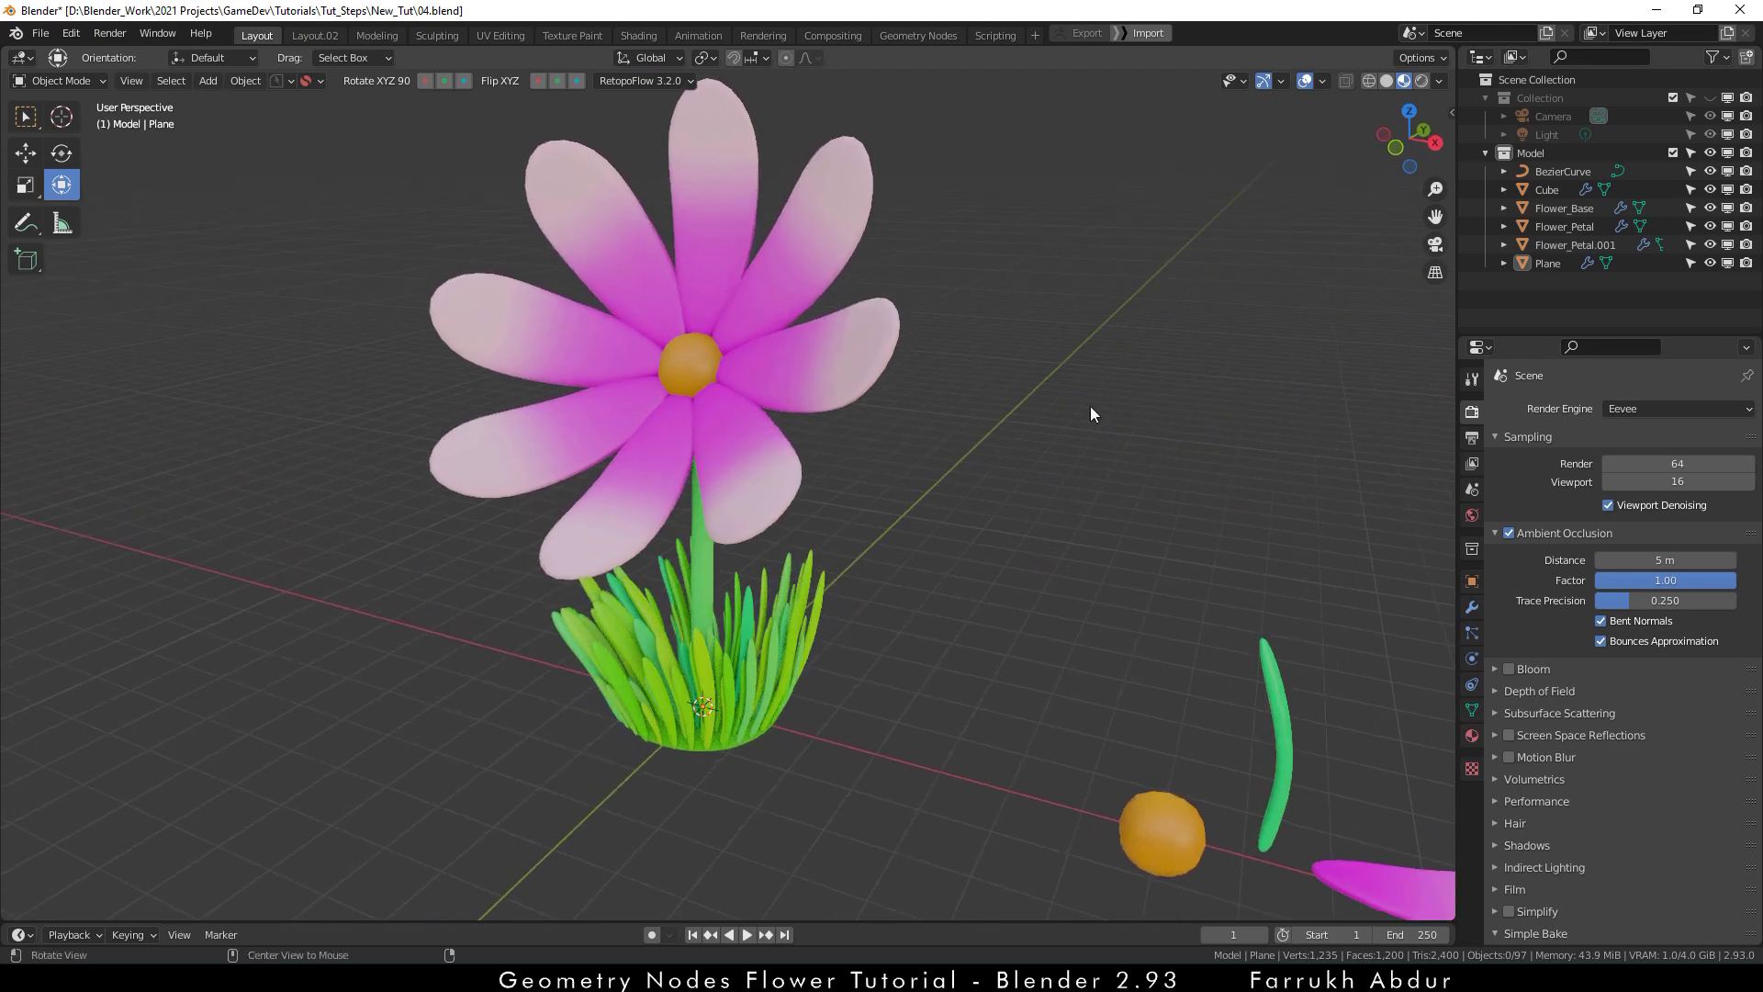
left_click(1439, 82)
left_click_drag(1423, 300, 1459, 300)
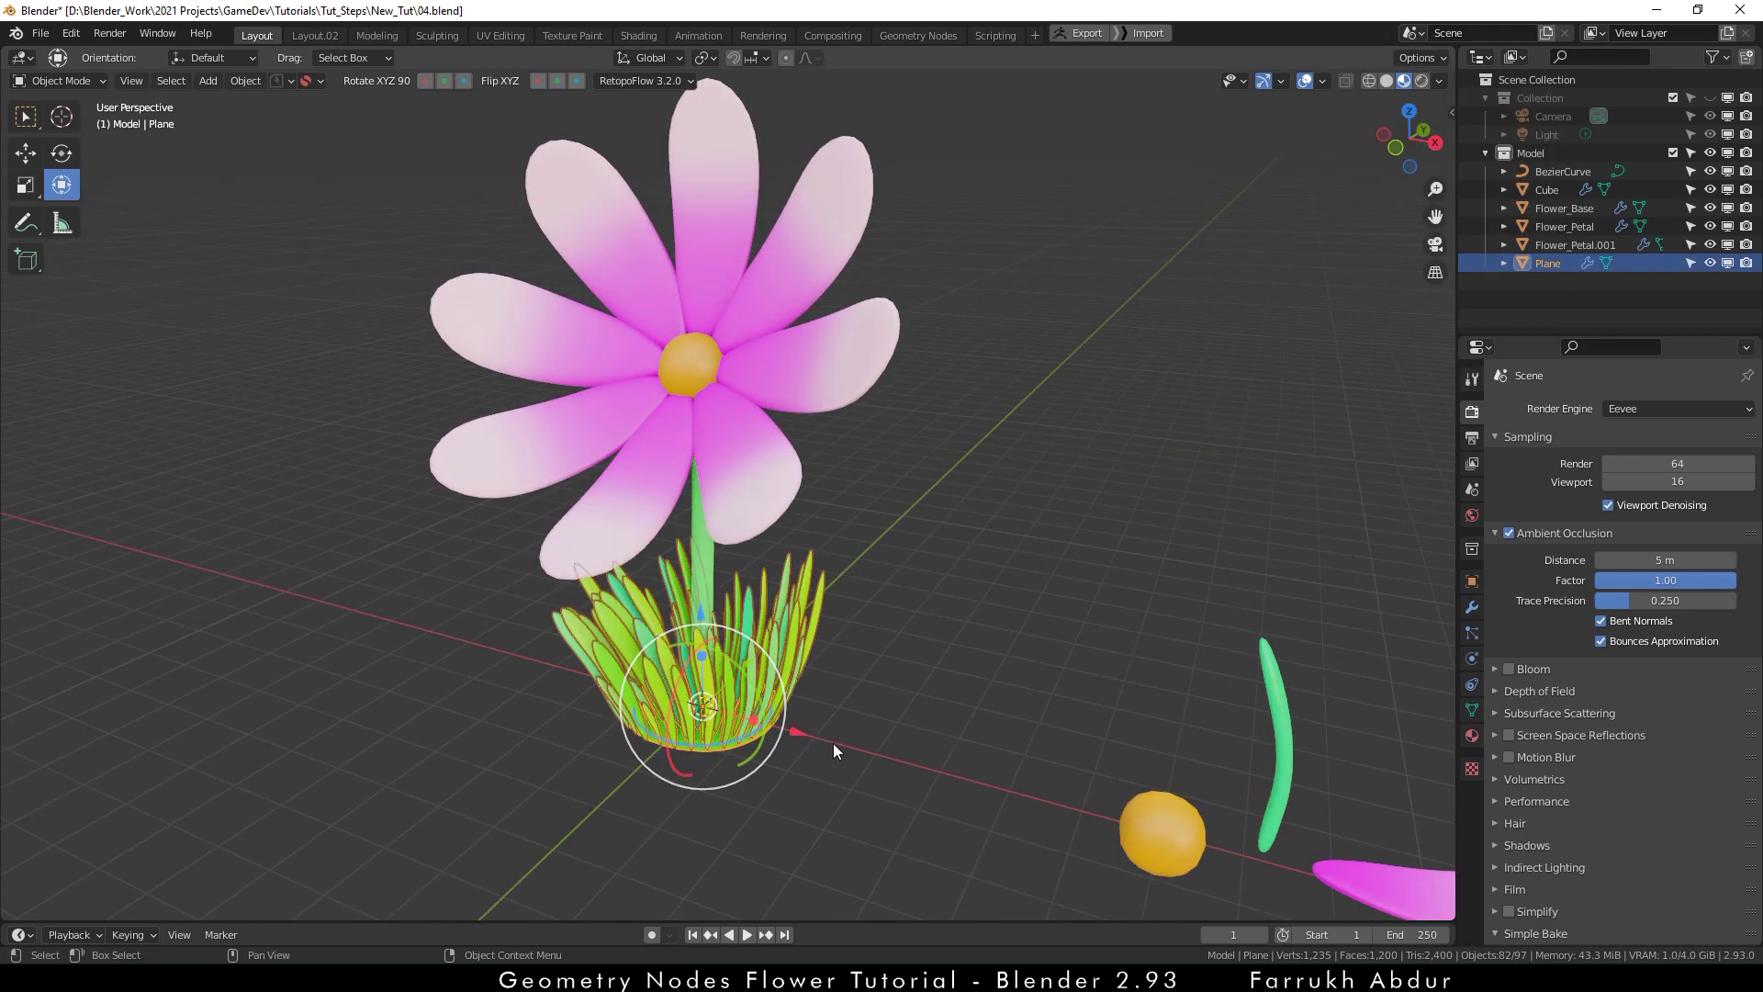
left_click(916, 742)
middle_click_drag(917, 741, 961, 718)
middle_click_drag(912, 657, 889, 555)
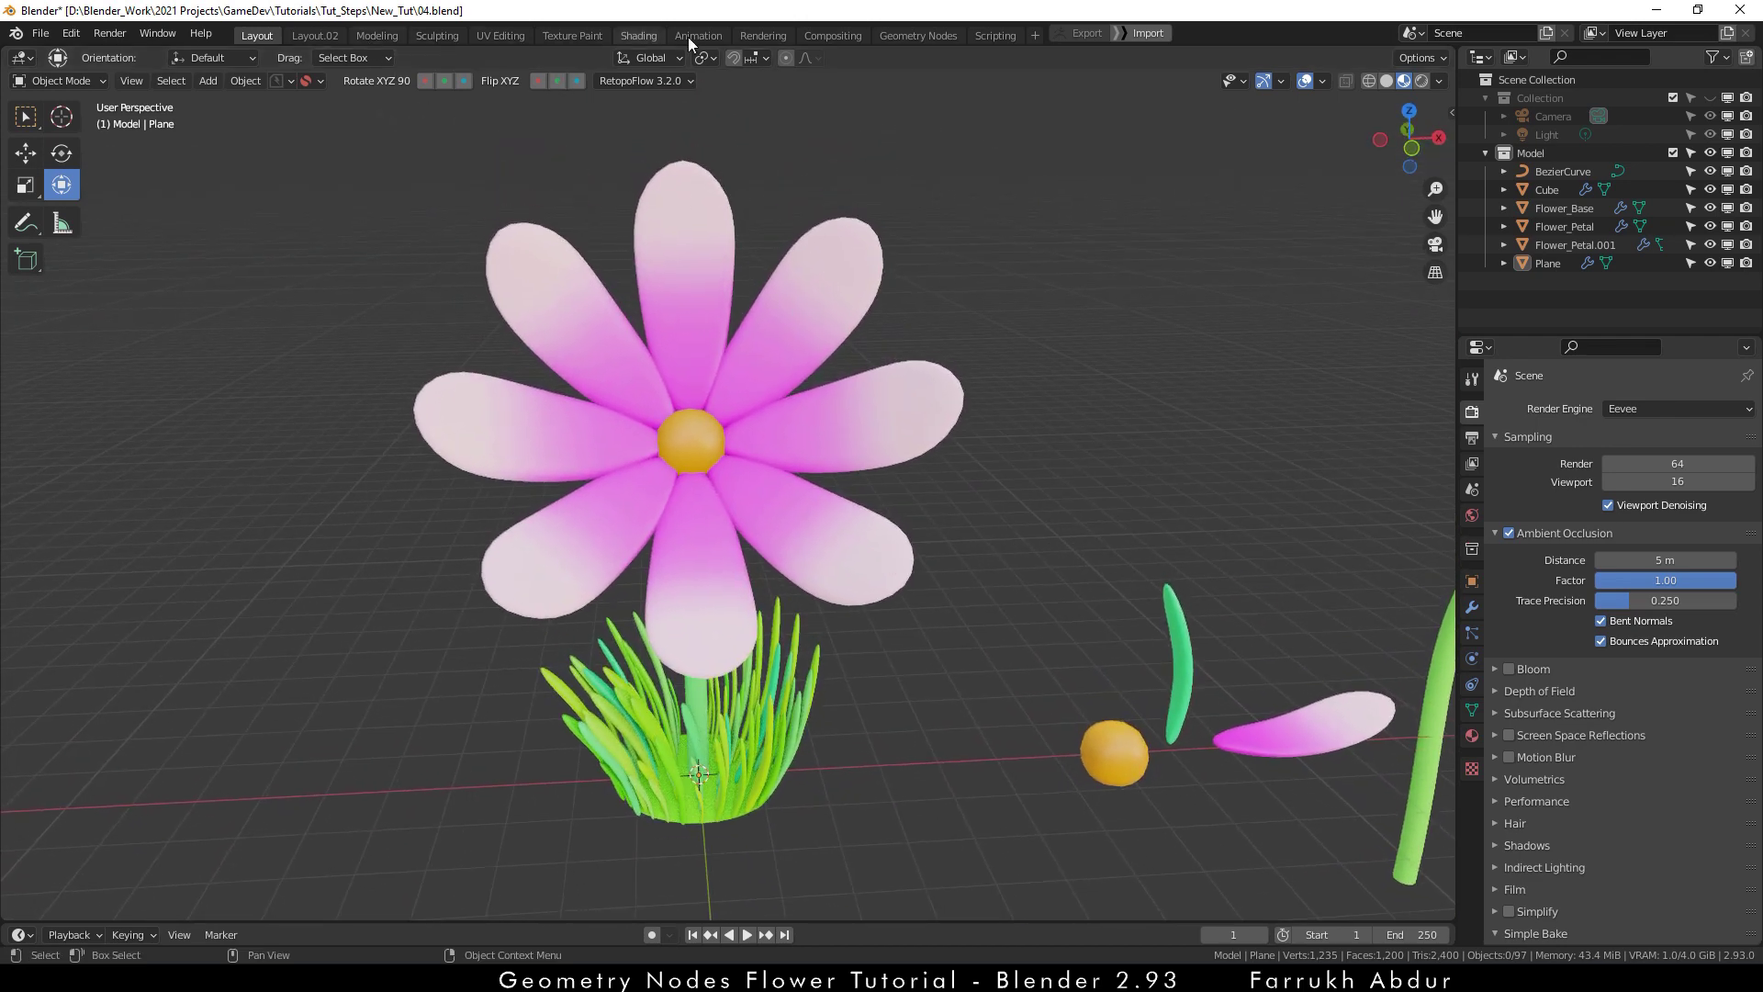